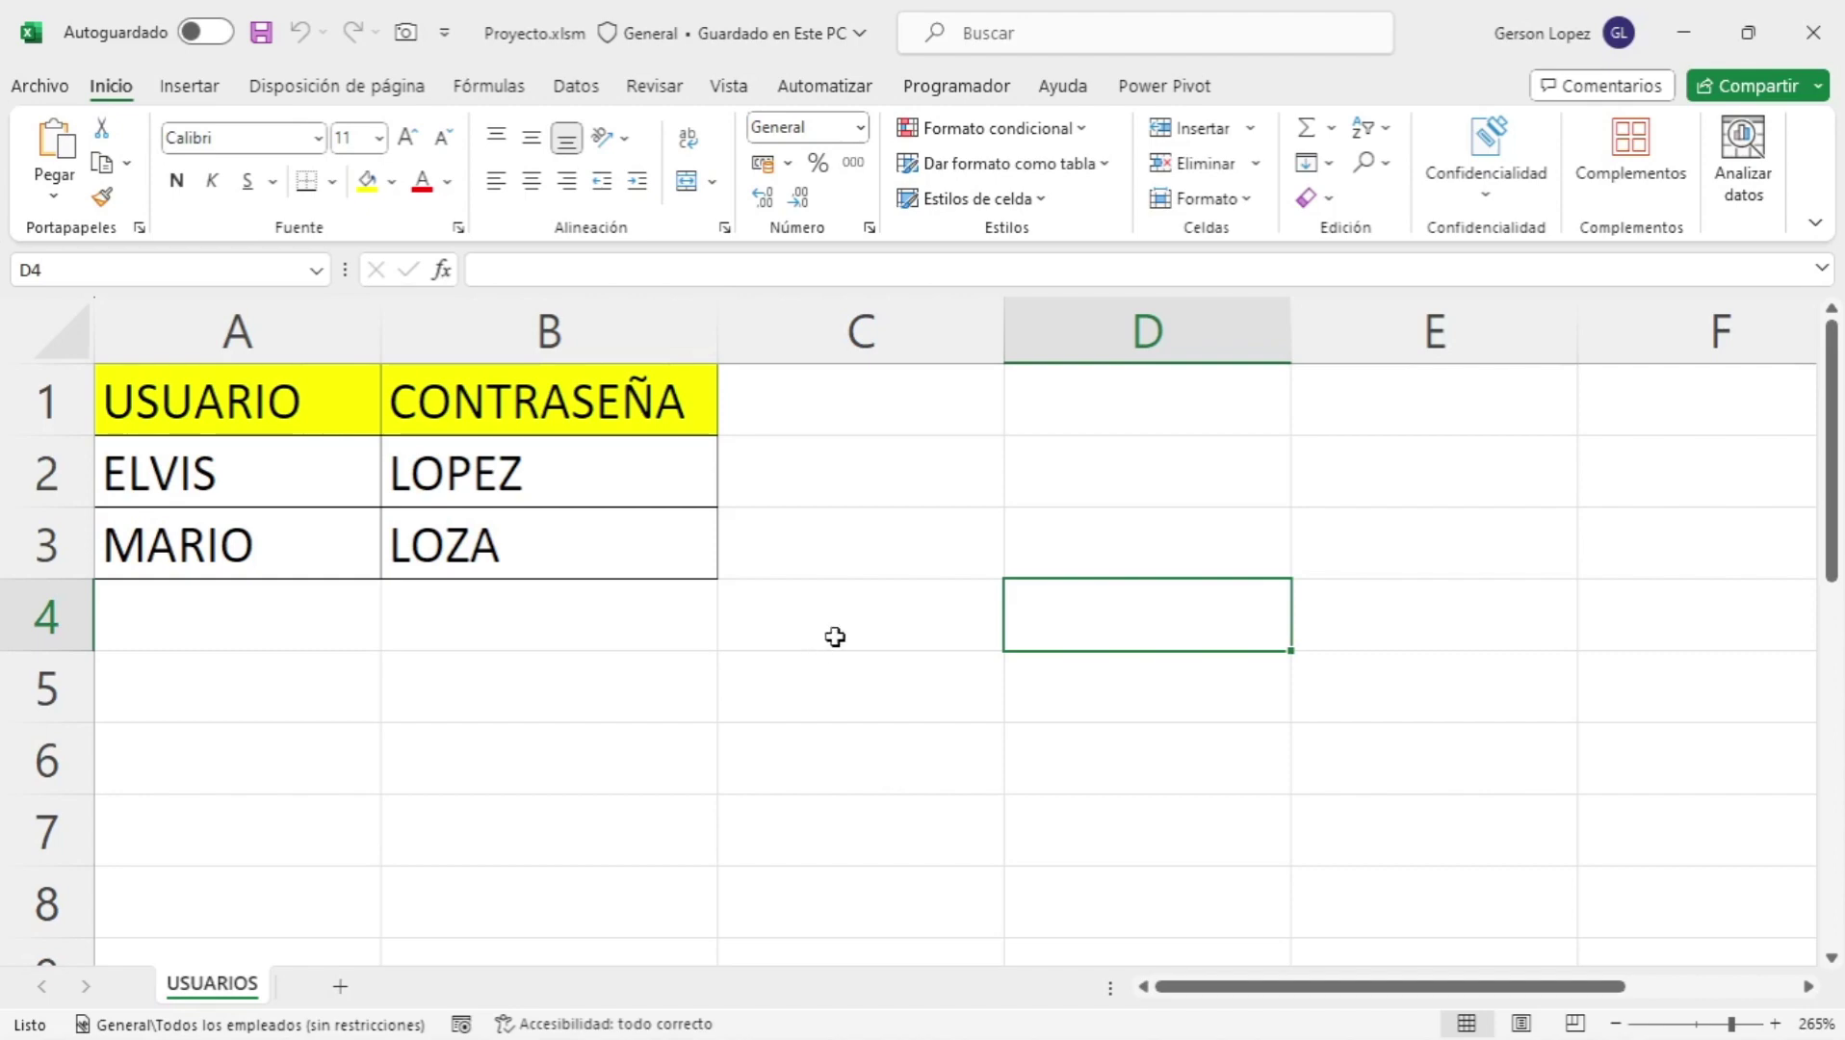
# - Select cell C4 on the USUARIOS sheet and bring up the Programador tab
pyautogui.click(870, 591)
pyautogui.click(1002, 89)
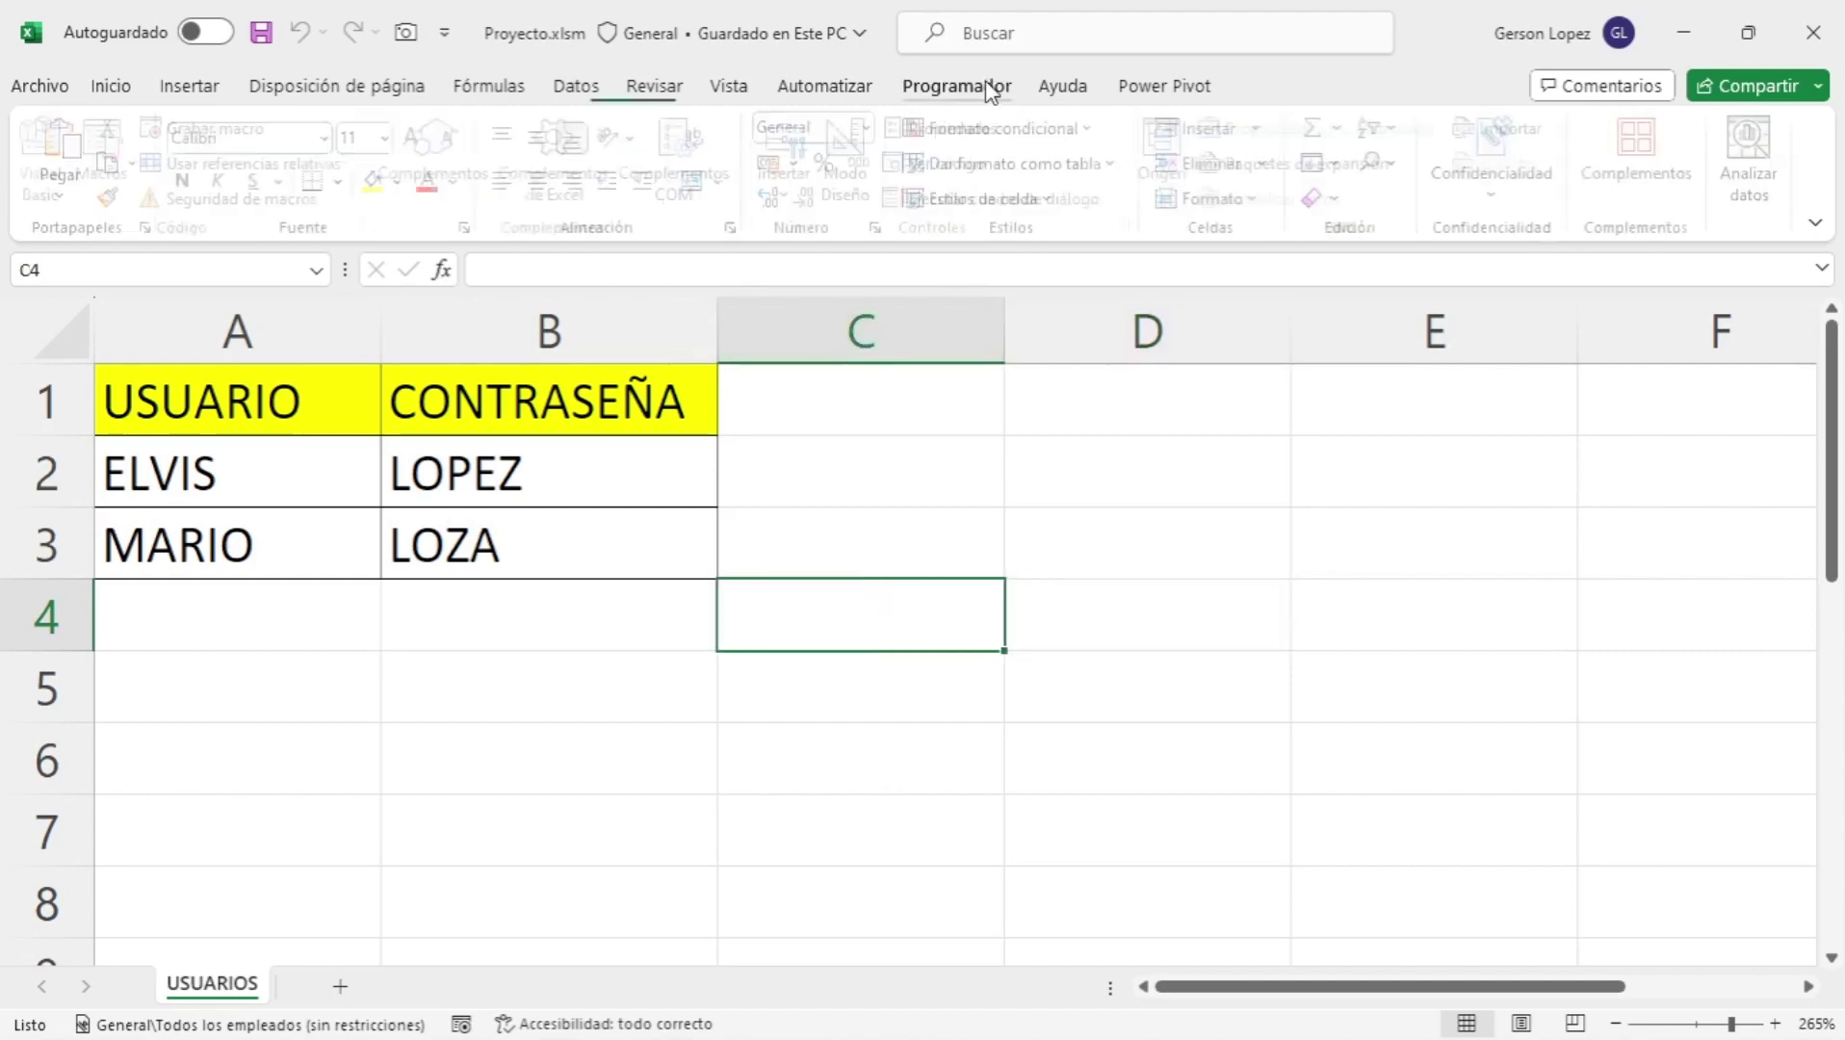
pyautogui.click(60, 191)
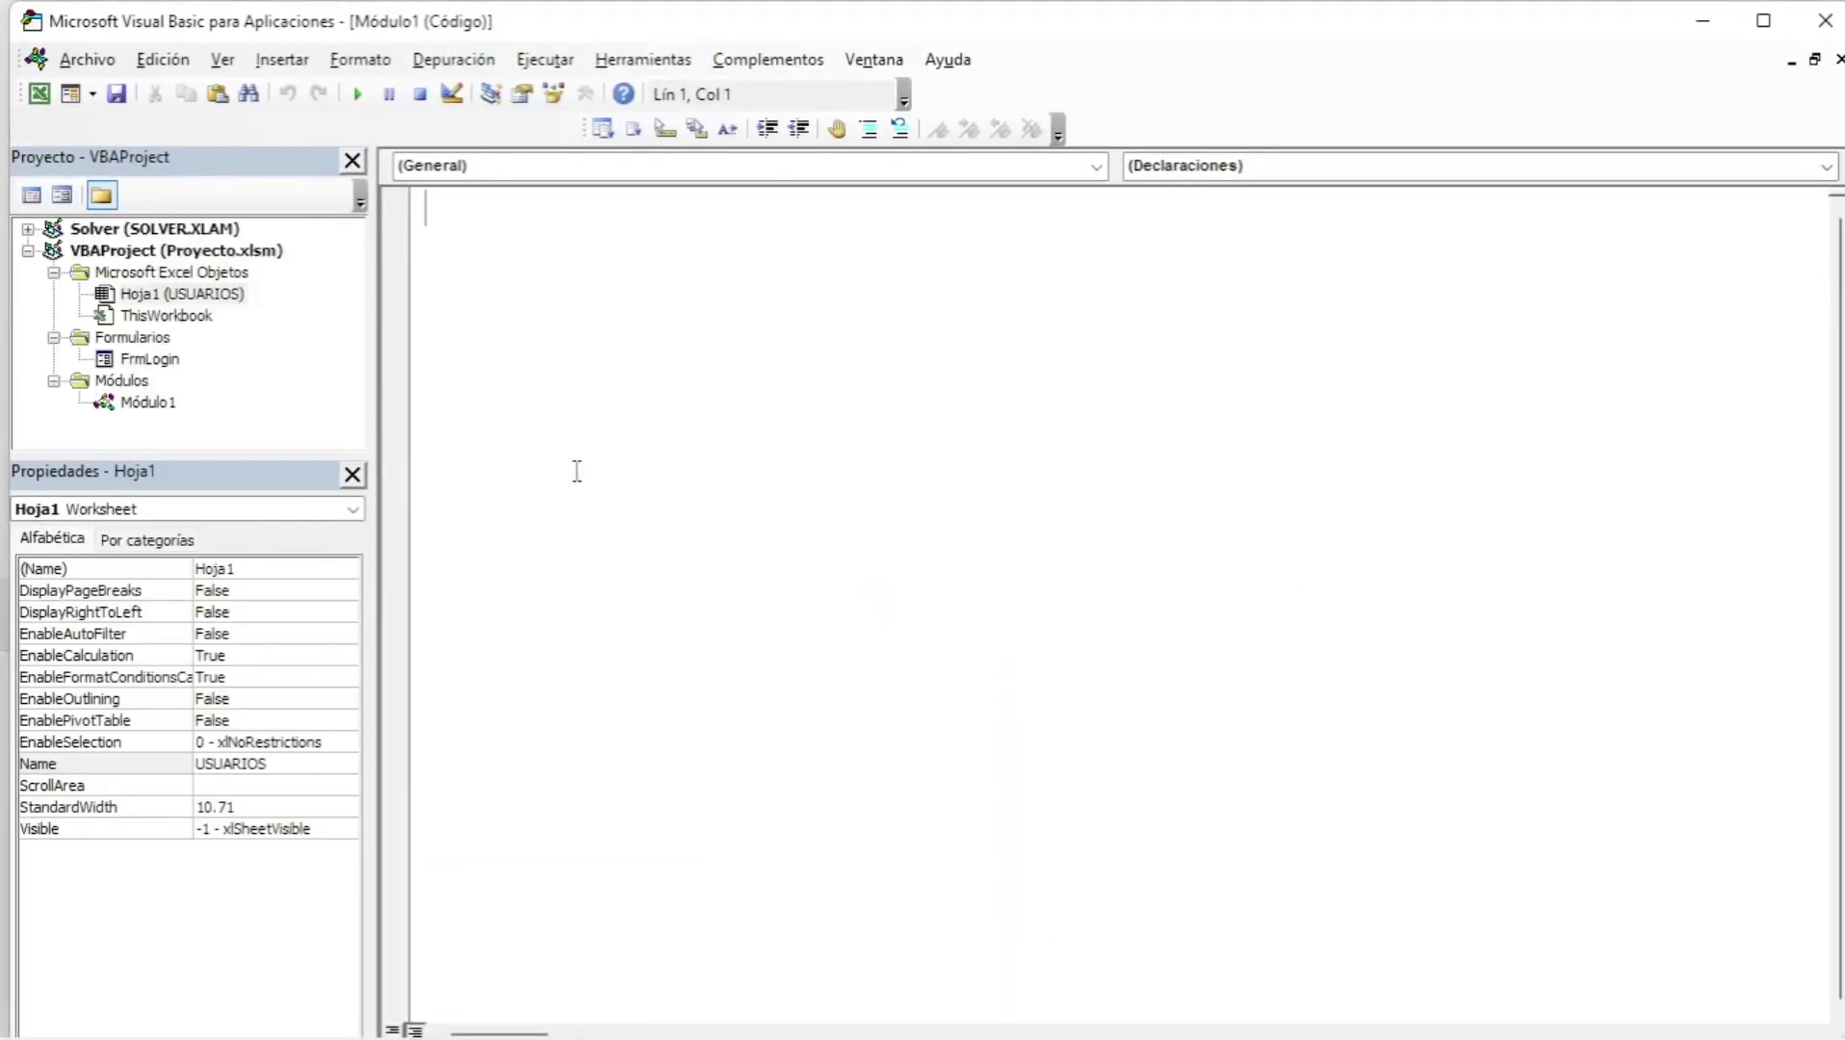
pyautogui.click(157, 362)
pyautogui.doubleClick(158, 362)
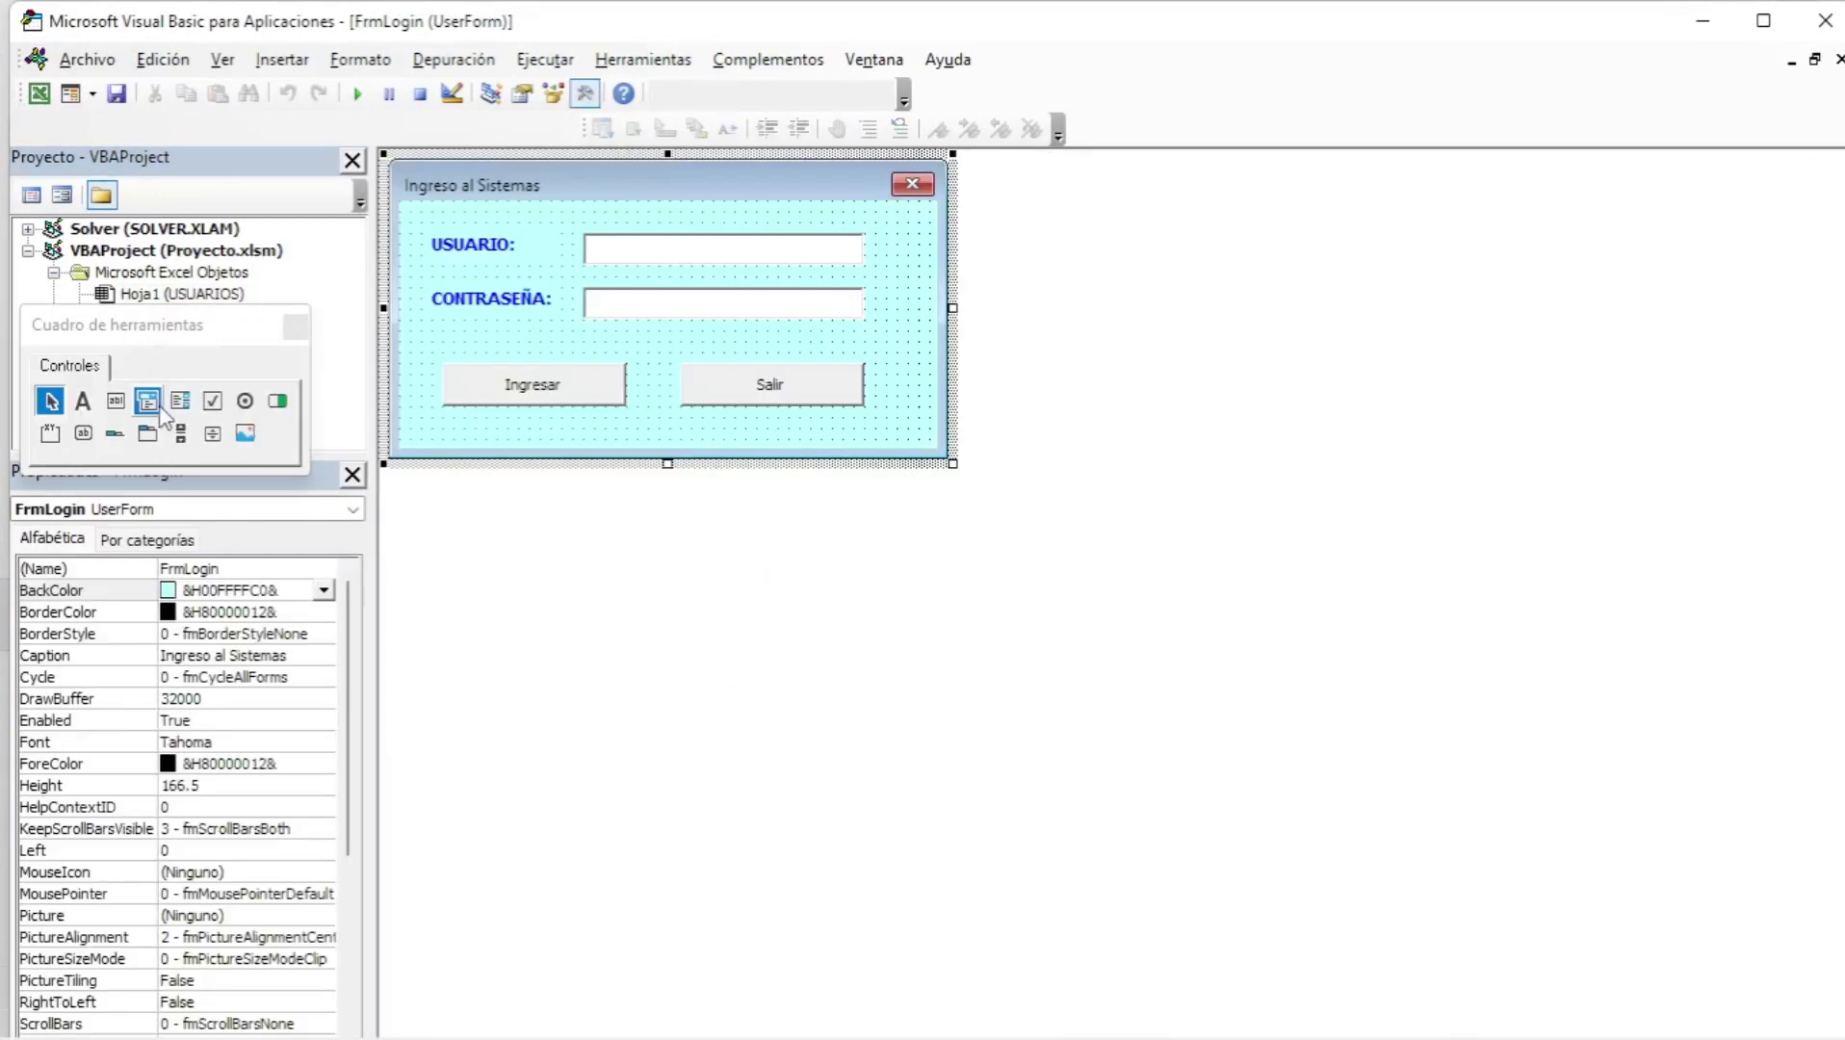
pyautogui.moveTo(243, 337); pyautogui.dragTo(1182, 268)
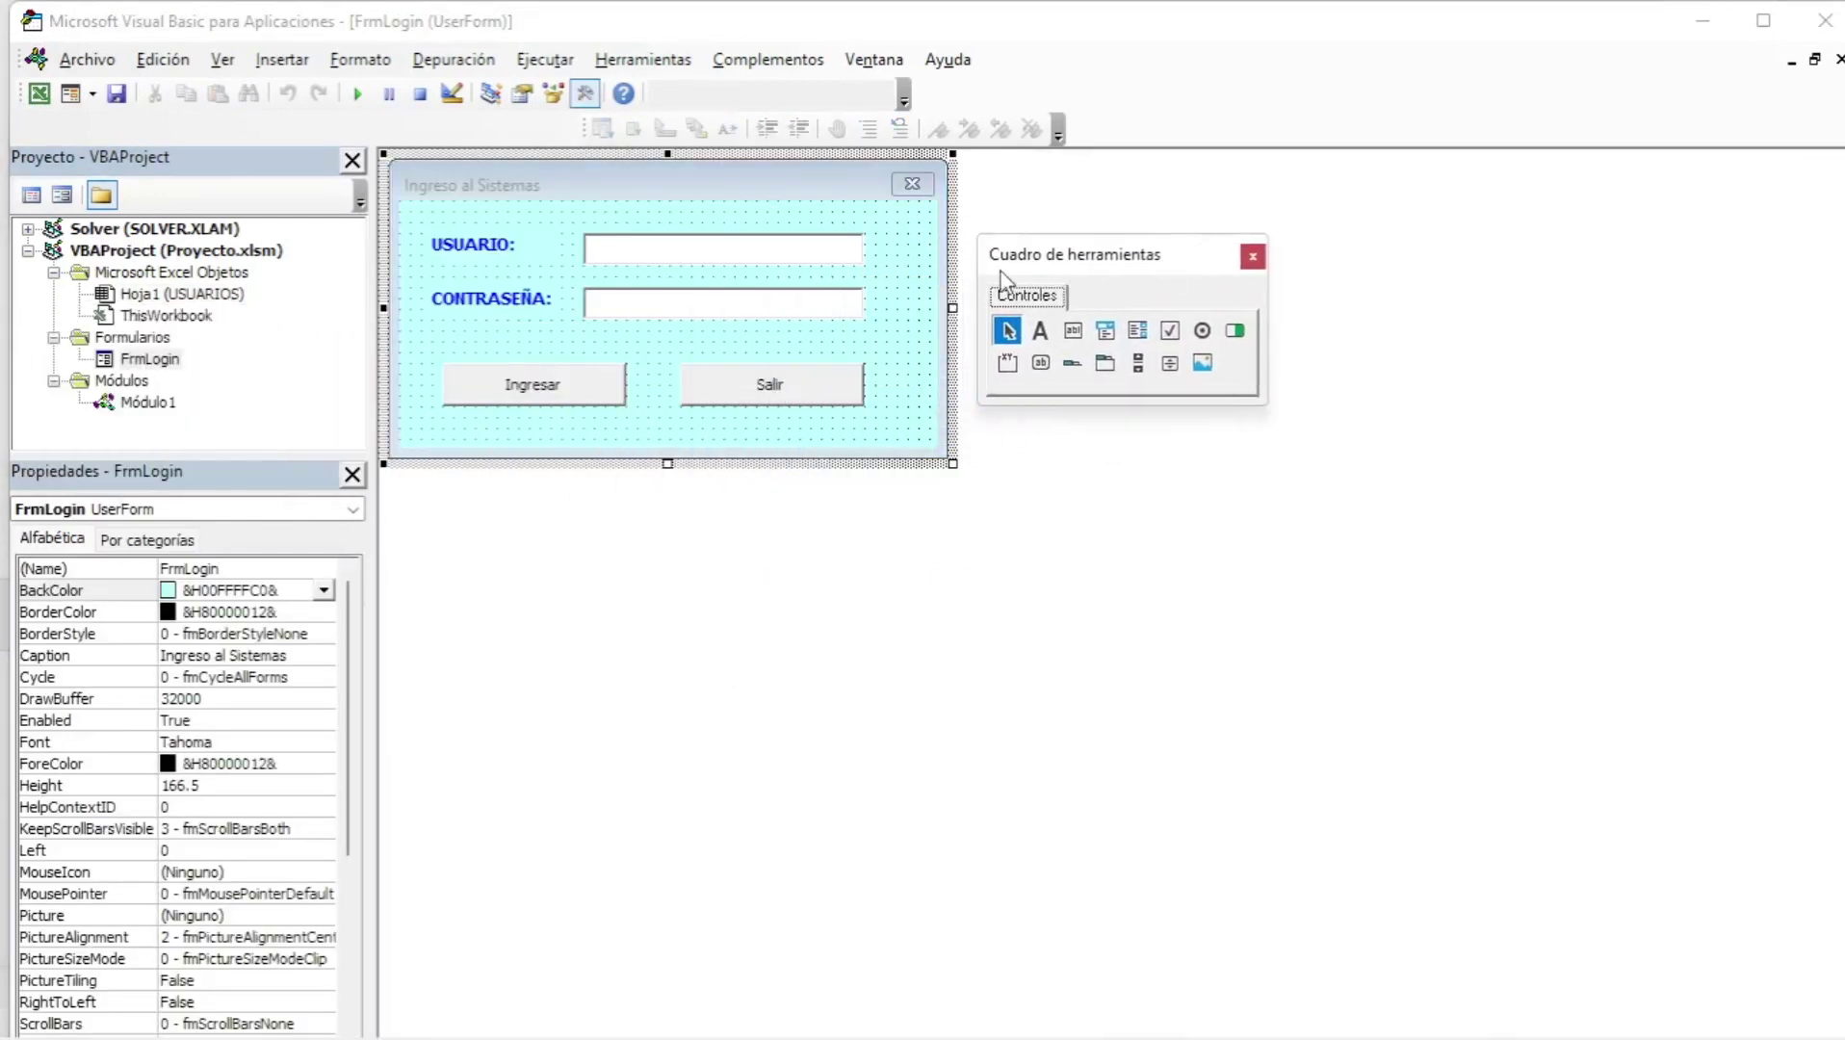
pyautogui.click(170, 409)
pyautogui.doubleClick(174, 414)
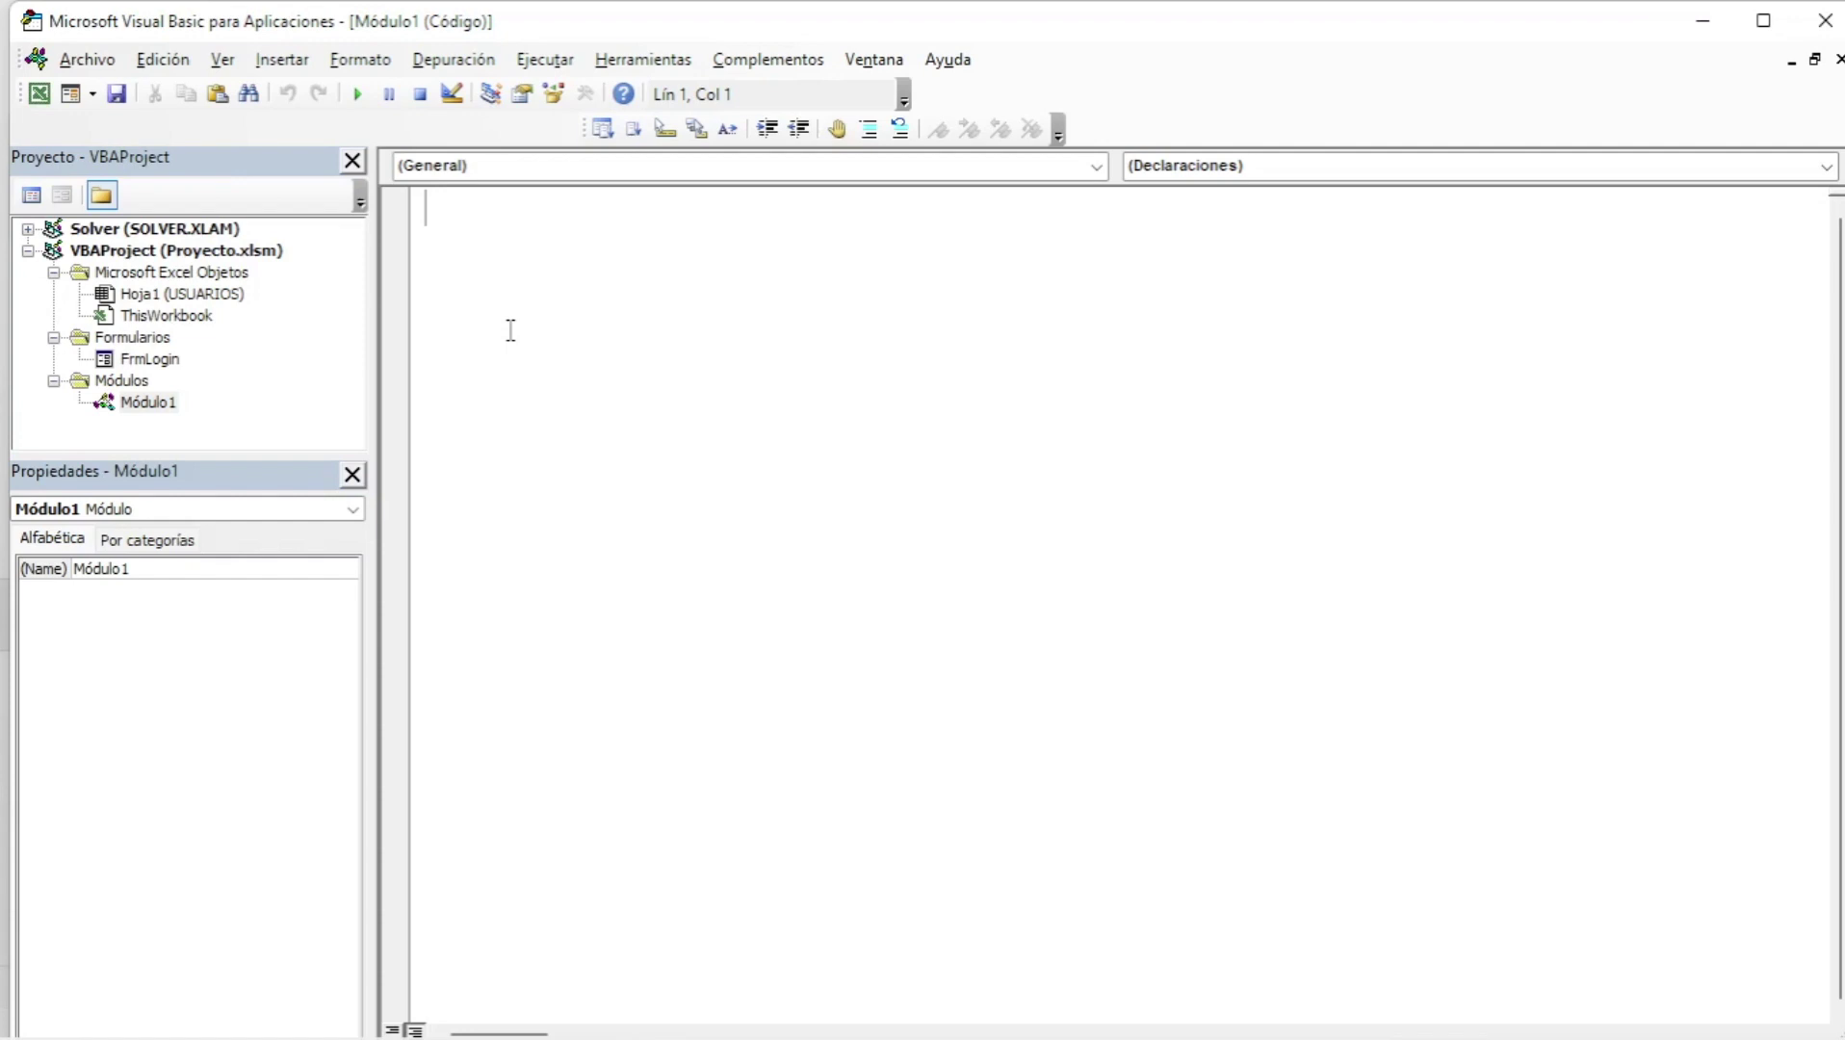
# - Declare Sub Intentos(a) in Módulo1 with an indented If a >= 3 Then line inside
pyautogui.write('sub ')
pyautogui.write('Inten')
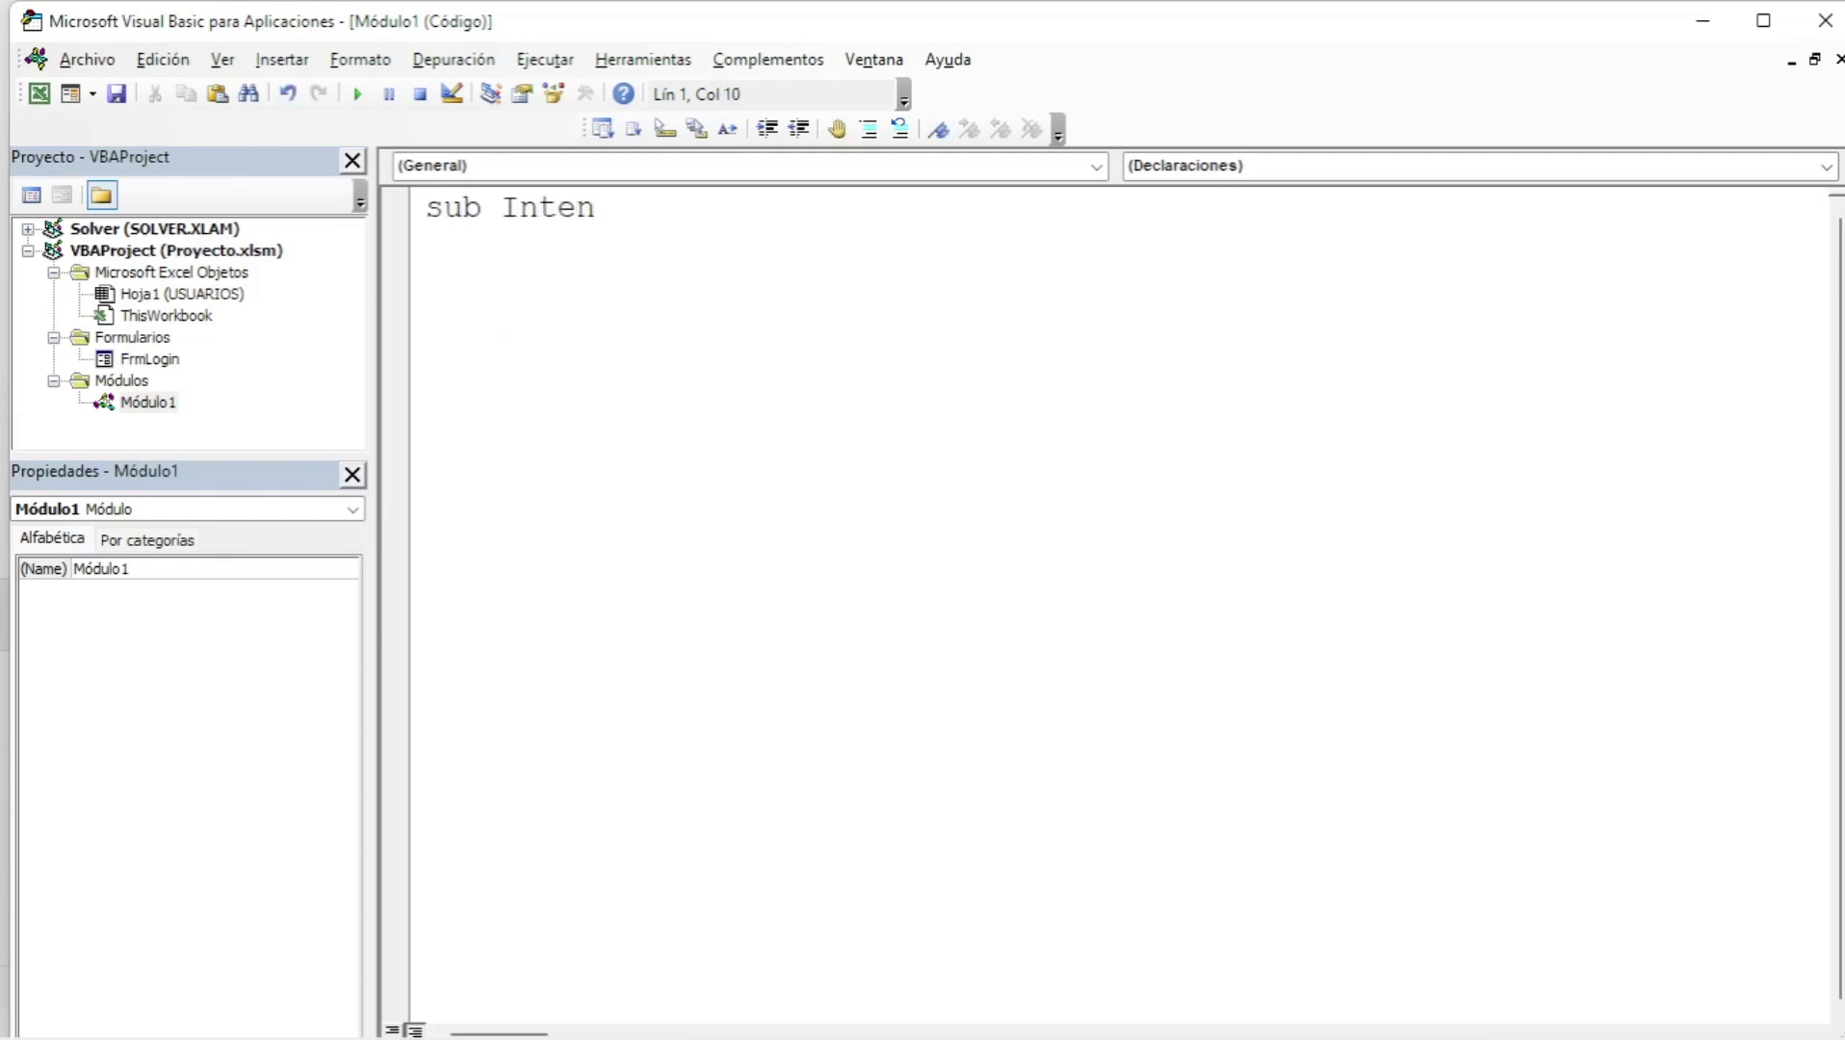
pyautogui.write('t')
pyautogui.write('os')
pyautogui.write('(')
pyautogui.write('a')
pyautogui.write(')')
pyautogui.press('Return')
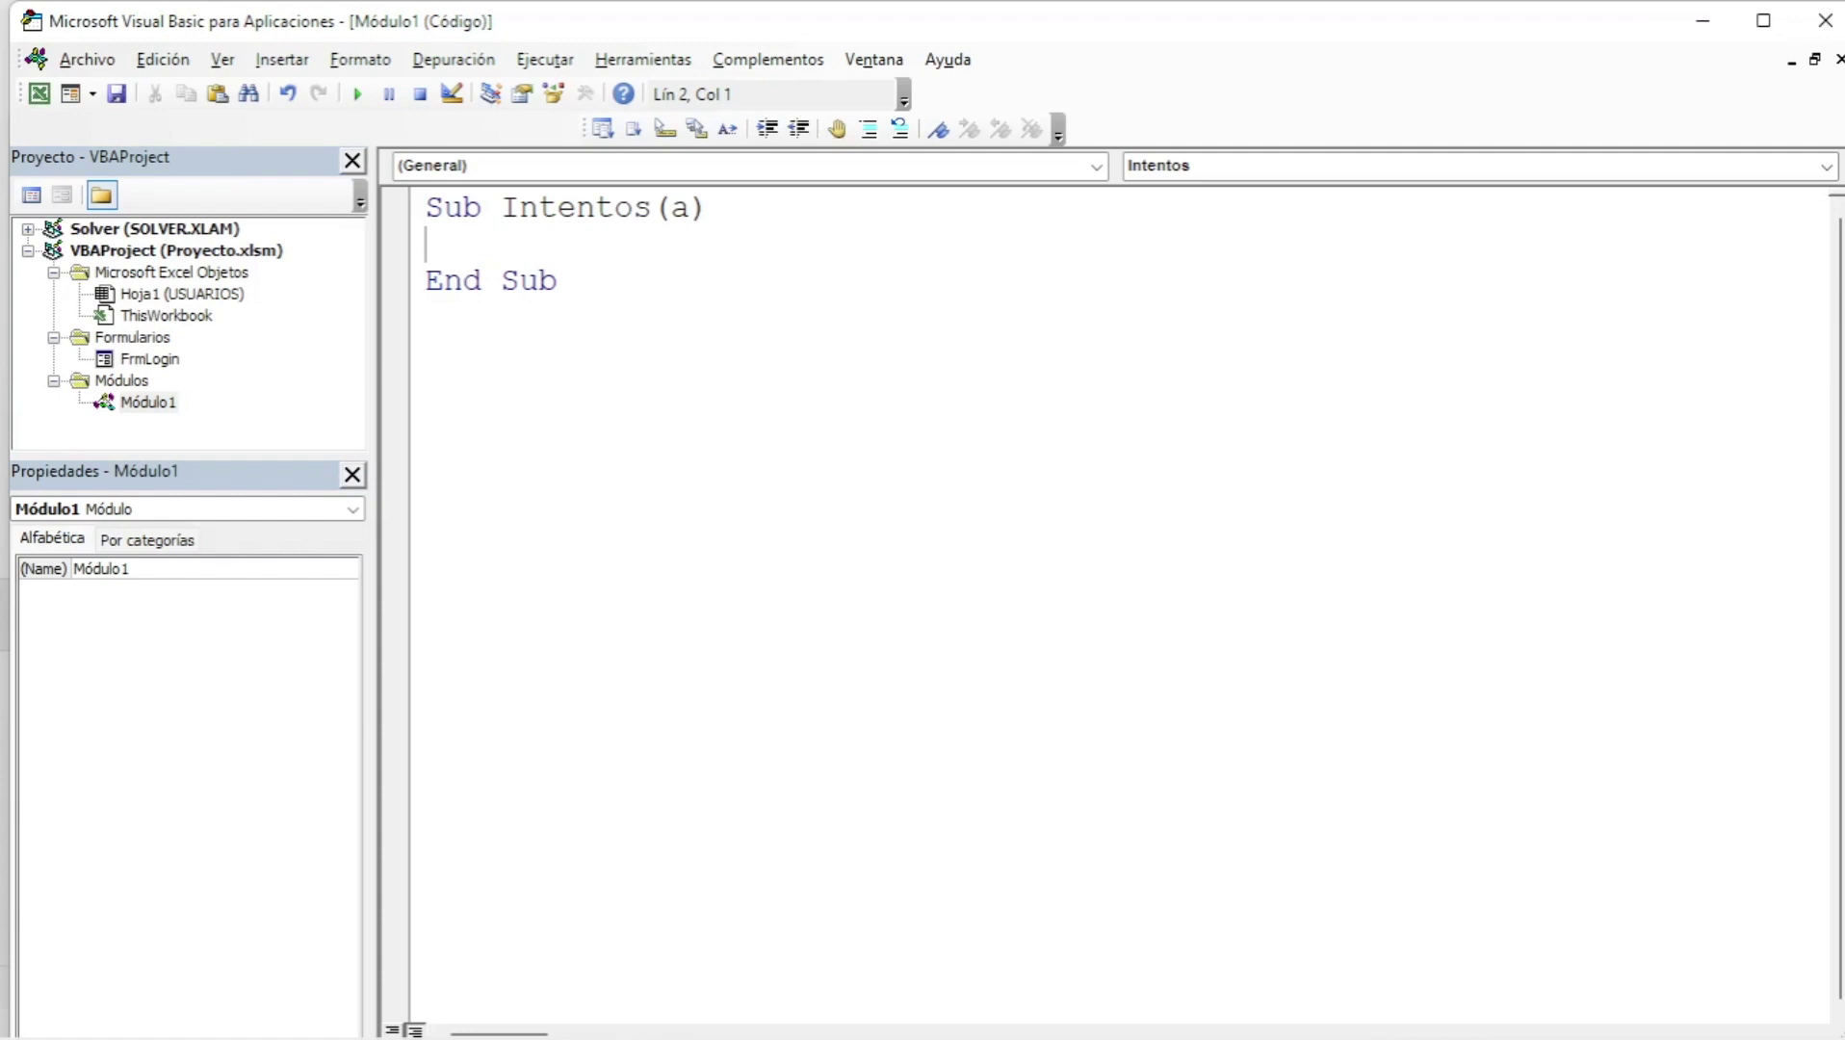
pyautogui.press('Return')
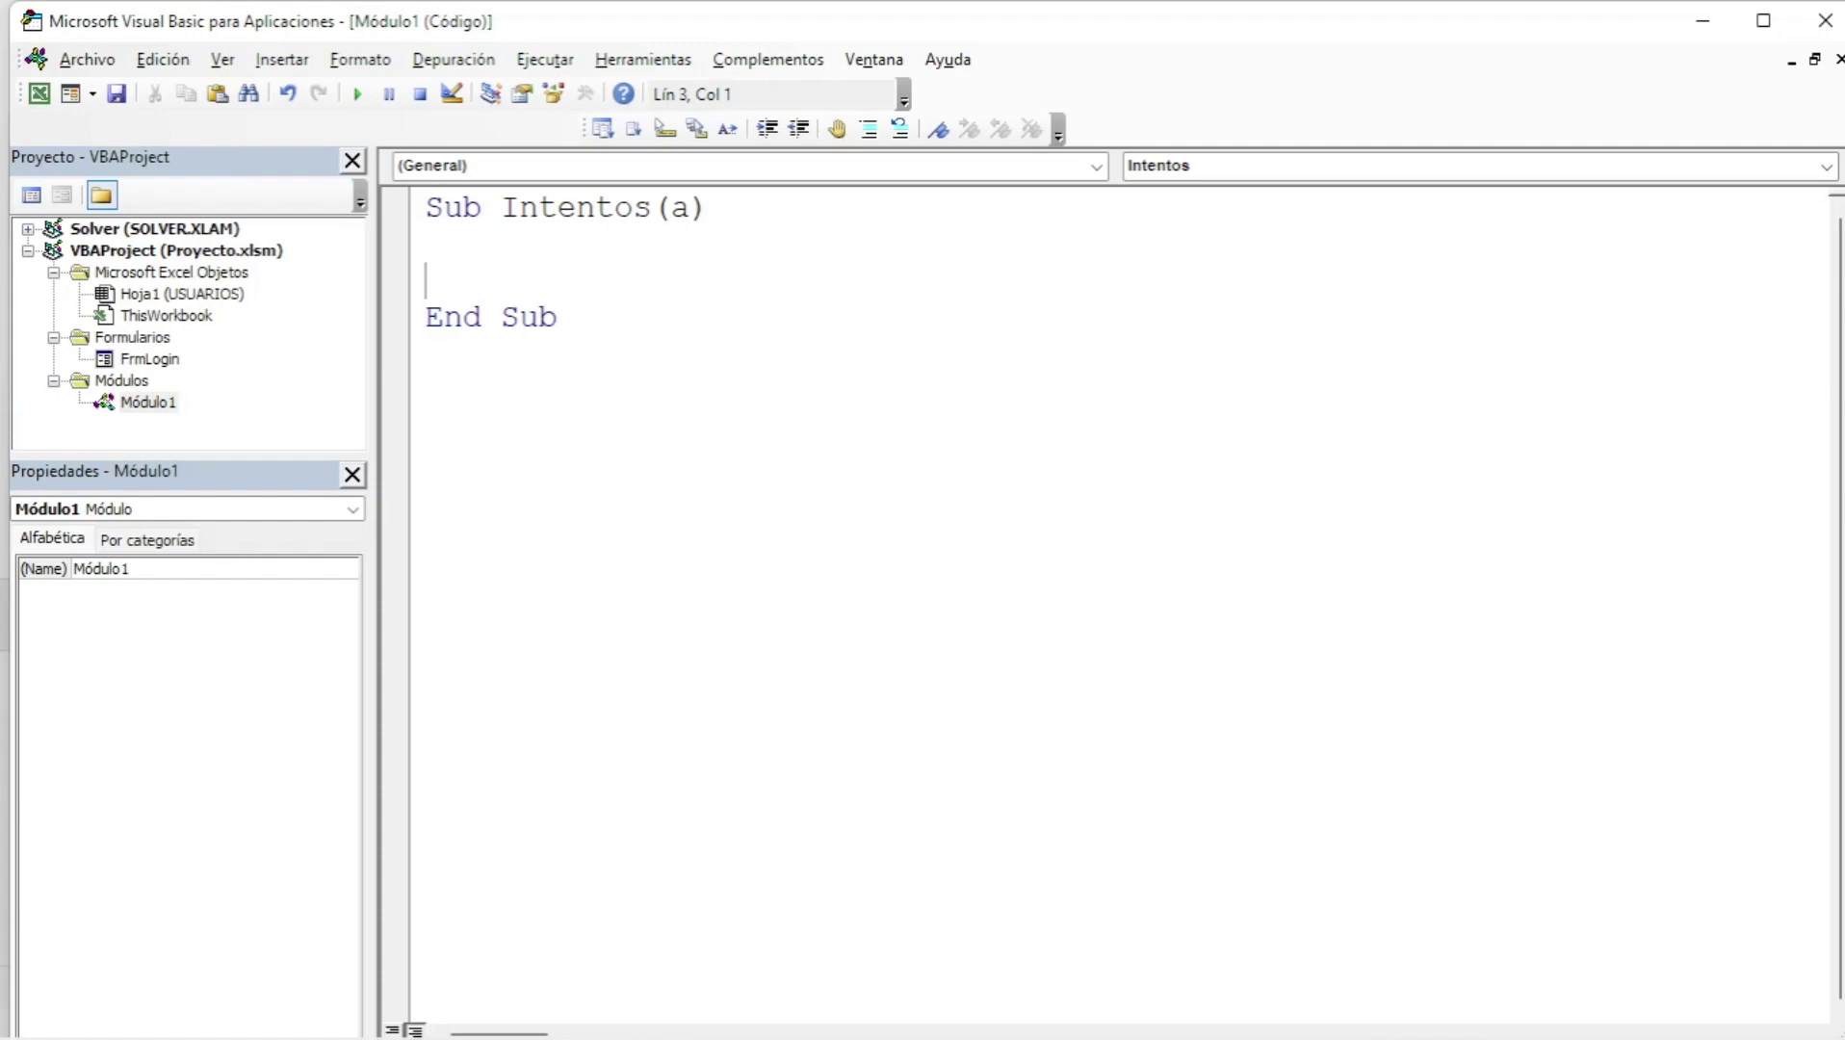
pyautogui.press('Tab')
pyautogui.write('if ')
pyautogui.write('a>')
pyautogui.write('=')
pyautogui.write('3 th')
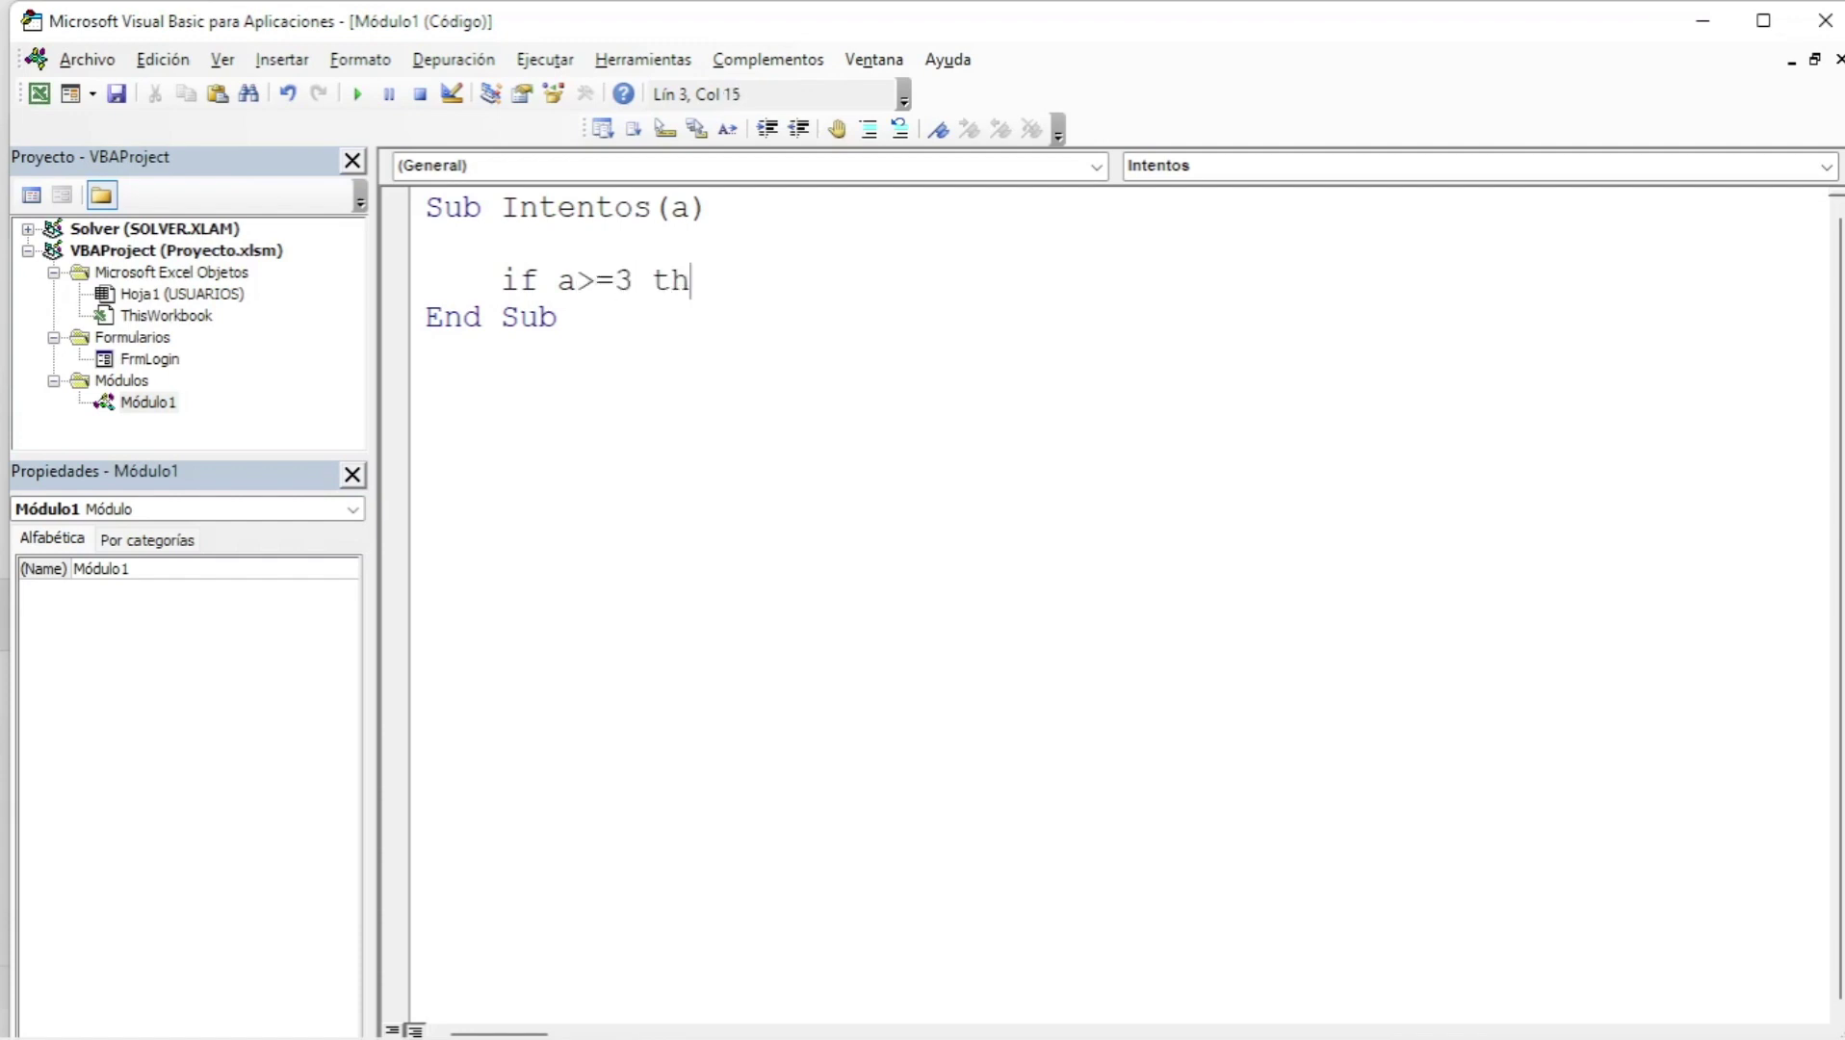
pyautogui.write('en')
pyautogui.press('Return')
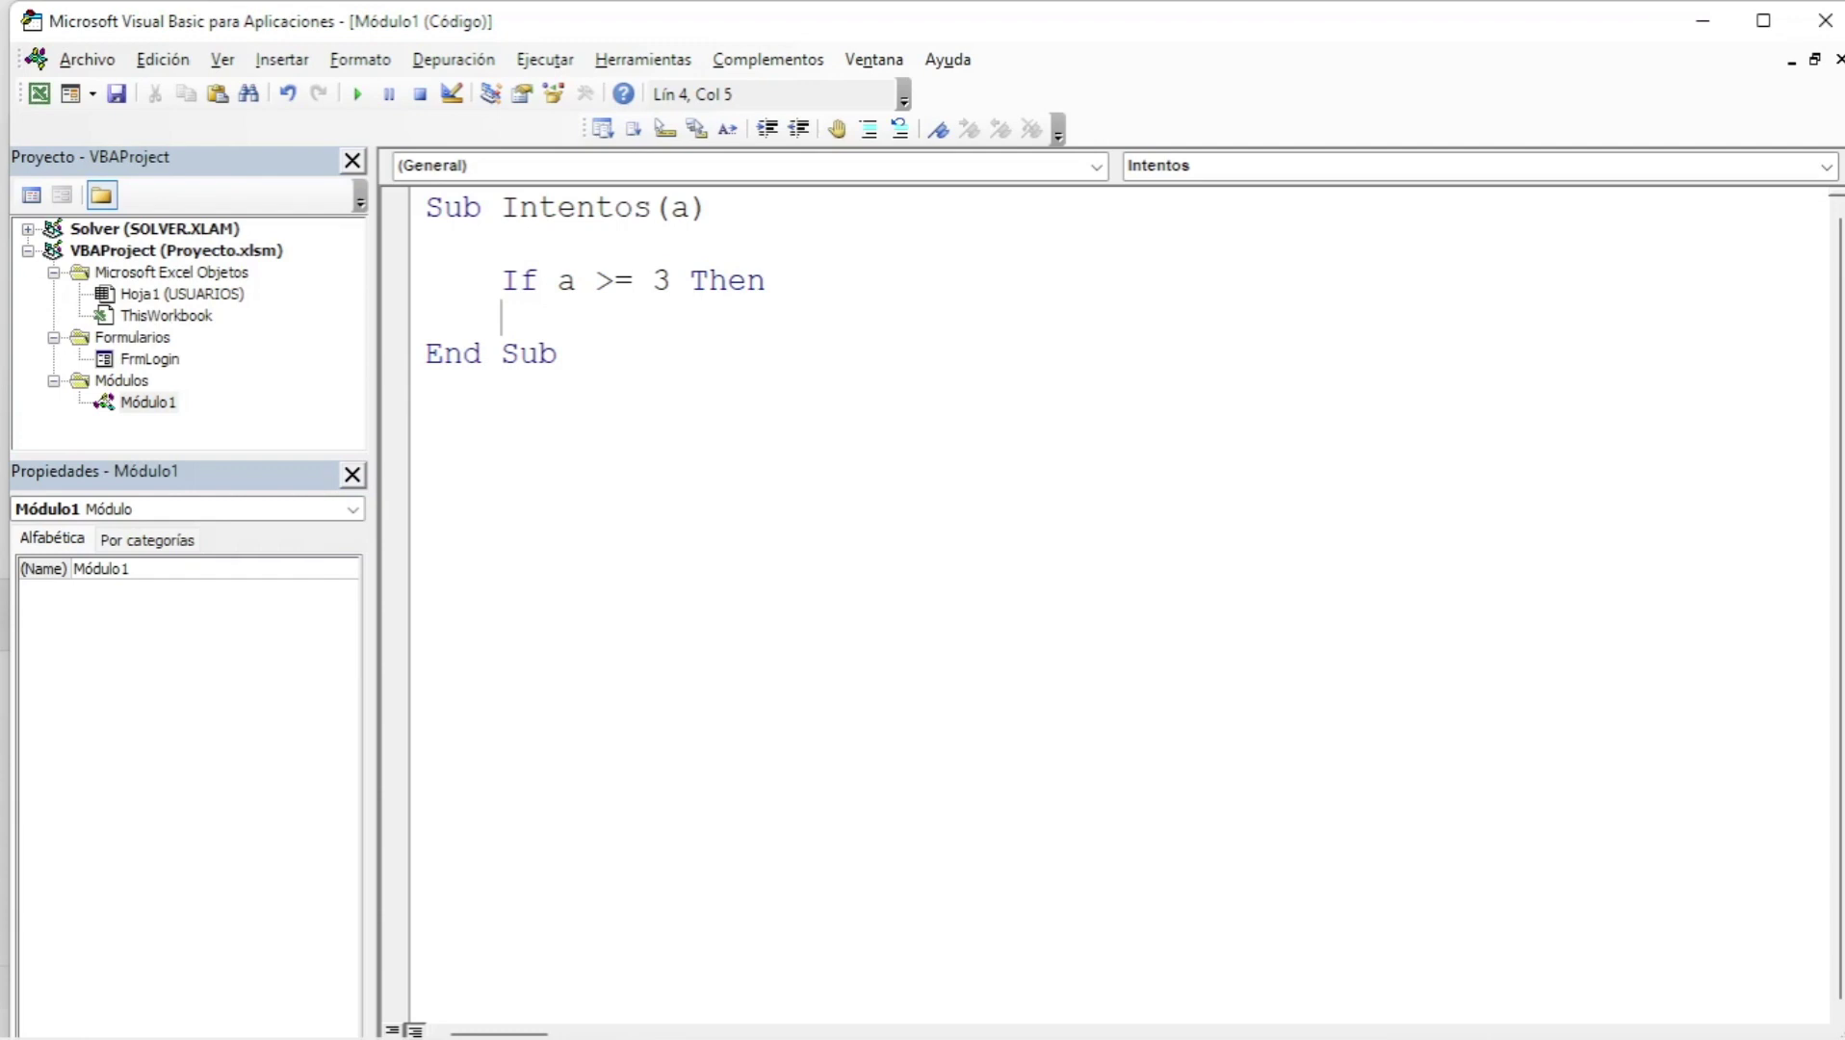
# - Start a MsgBox with "Usted ha superado 3 intentos" followed by Chr(13)
pyautogui.press('Tab')
pyautogui.write('ms')
pyautogui.write('gbox')
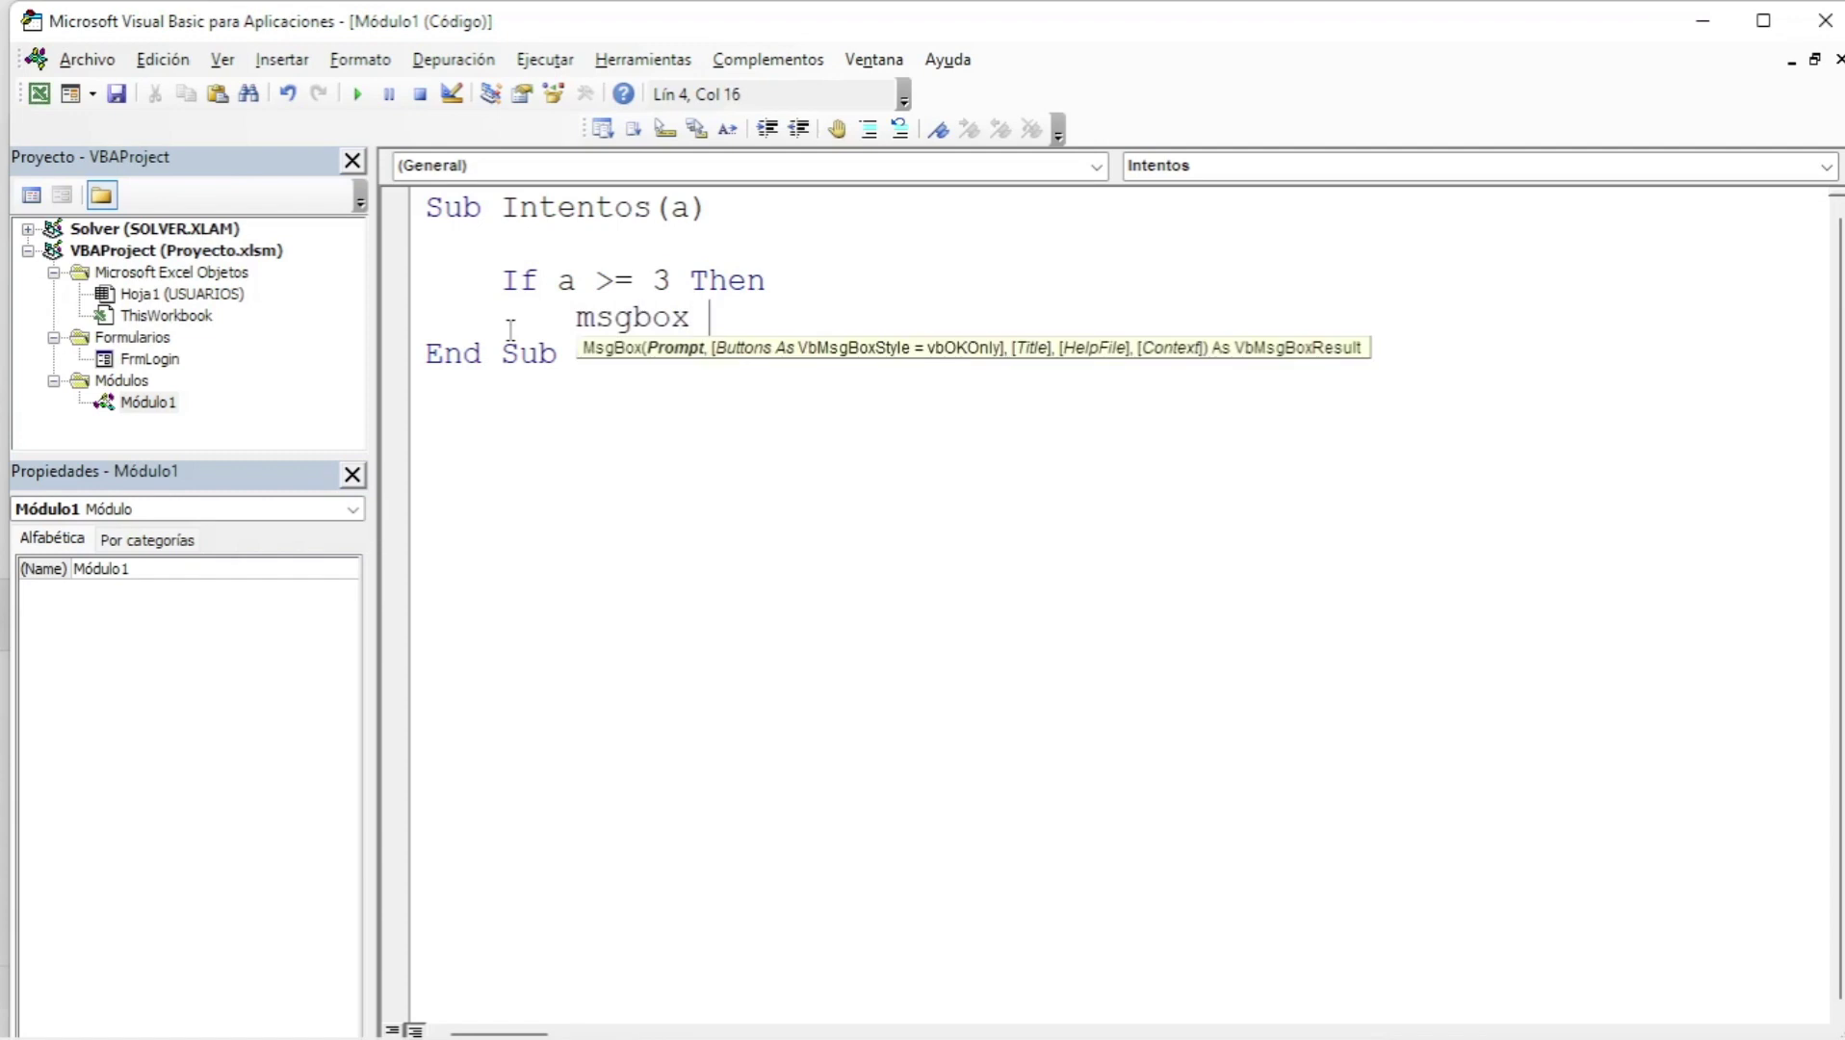
pyautogui.write(' ""')
pyautogui.press('Left')
pyautogui.write('Usted ')
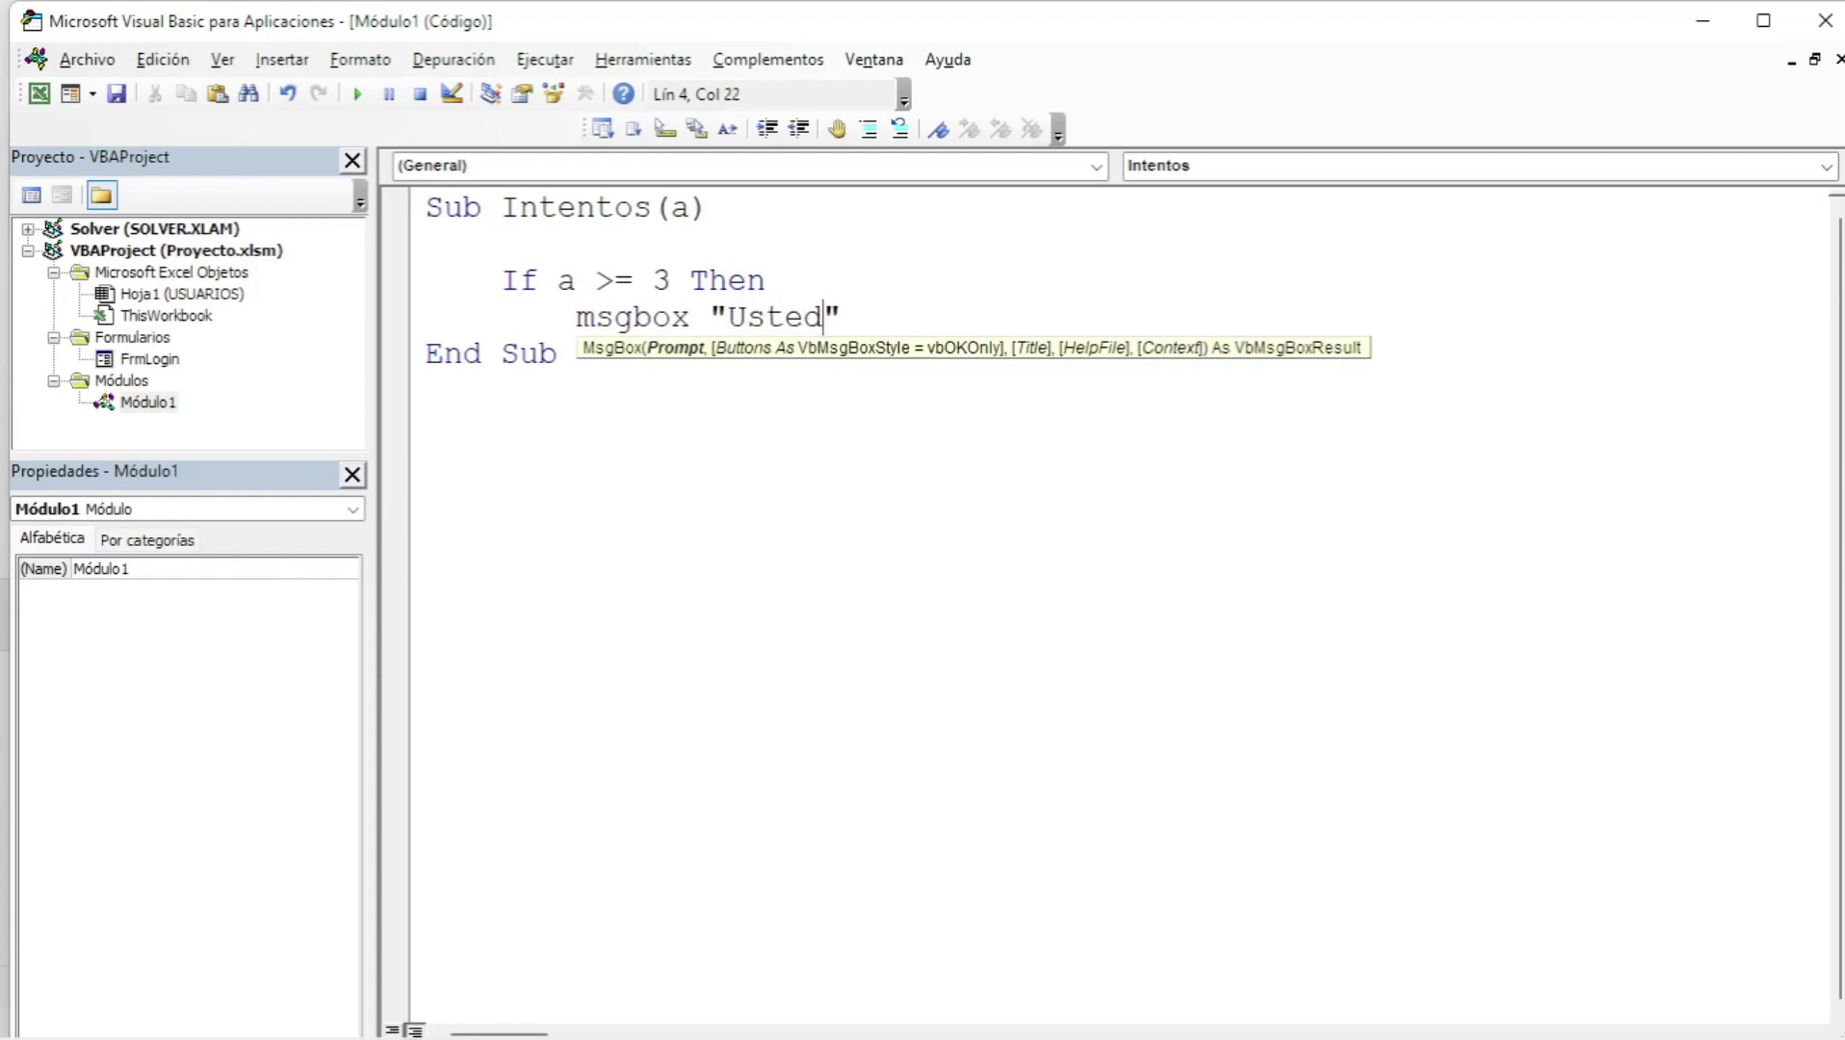
pyautogui.write('ha s')
pyautogui.write('upera')
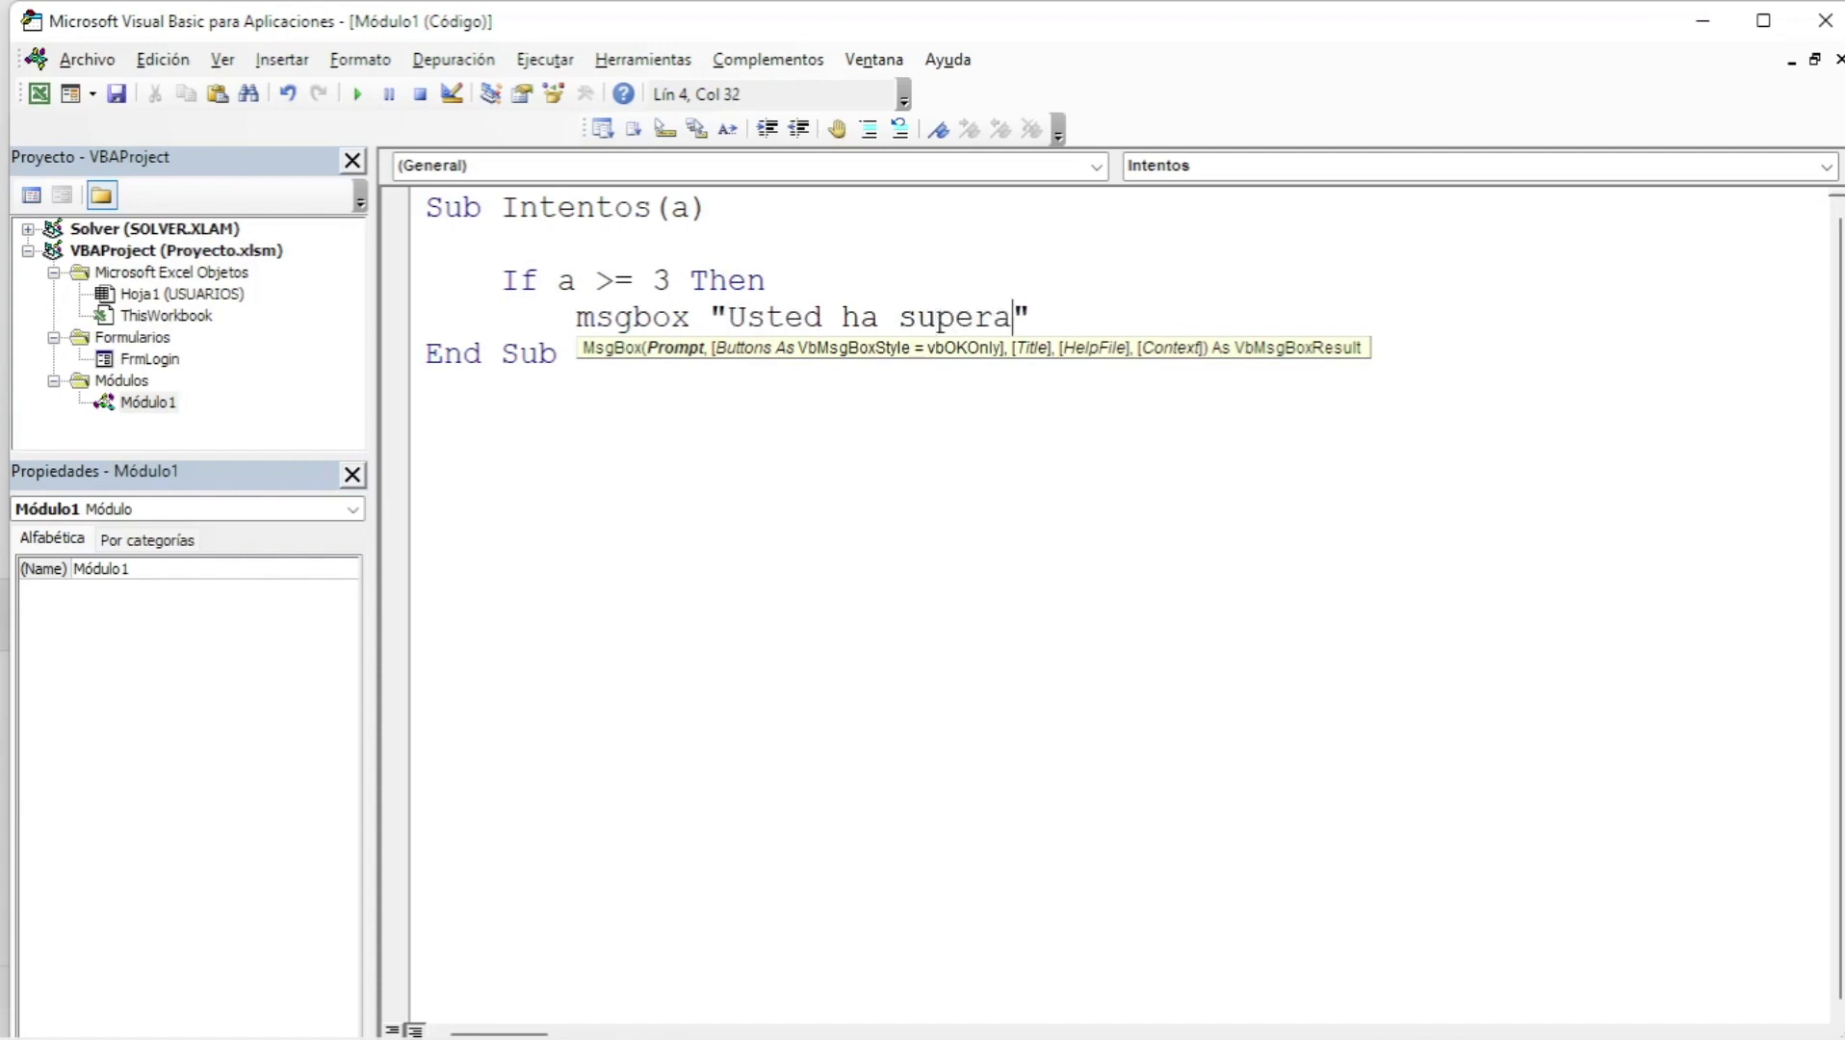
pyautogui.write('do')
pyautogui.write(' 3')
pyautogui.write(' intento')
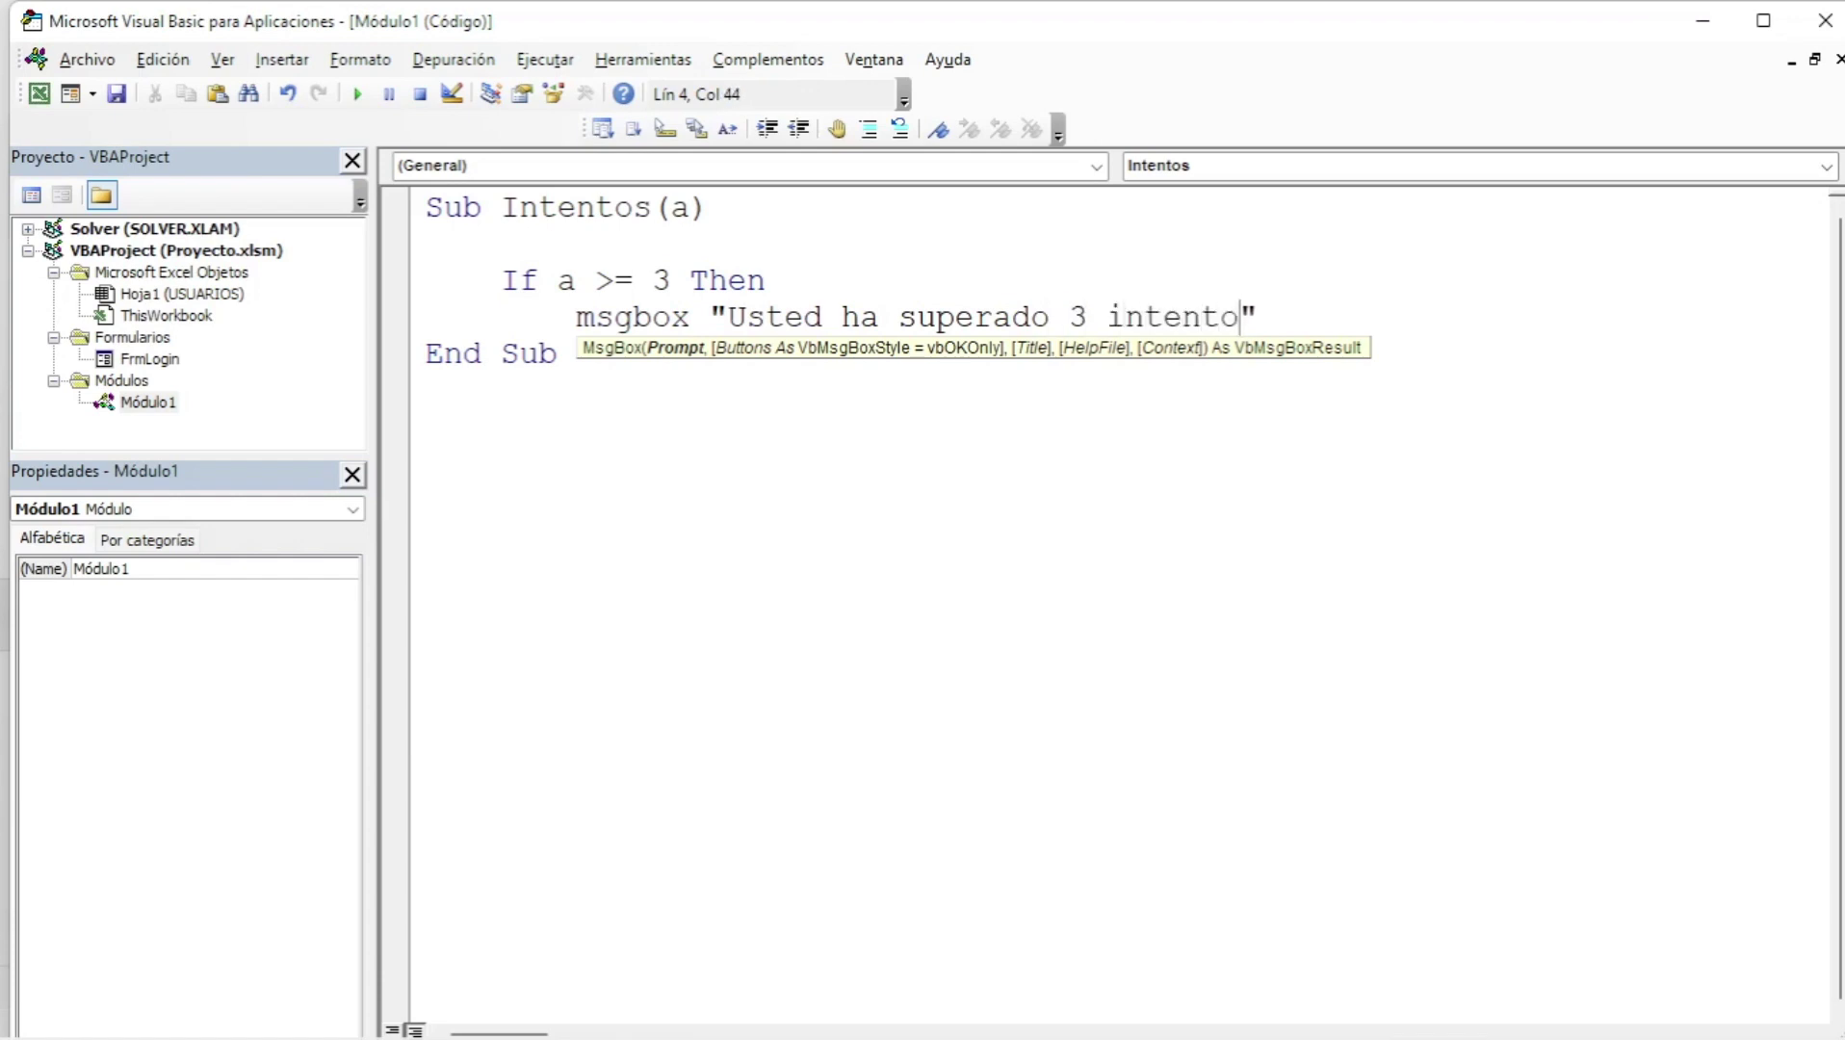
pyautogui.write('s')
pyautogui.press('Right')
pyautogui.write('chr')
pyautogui.write('(3')
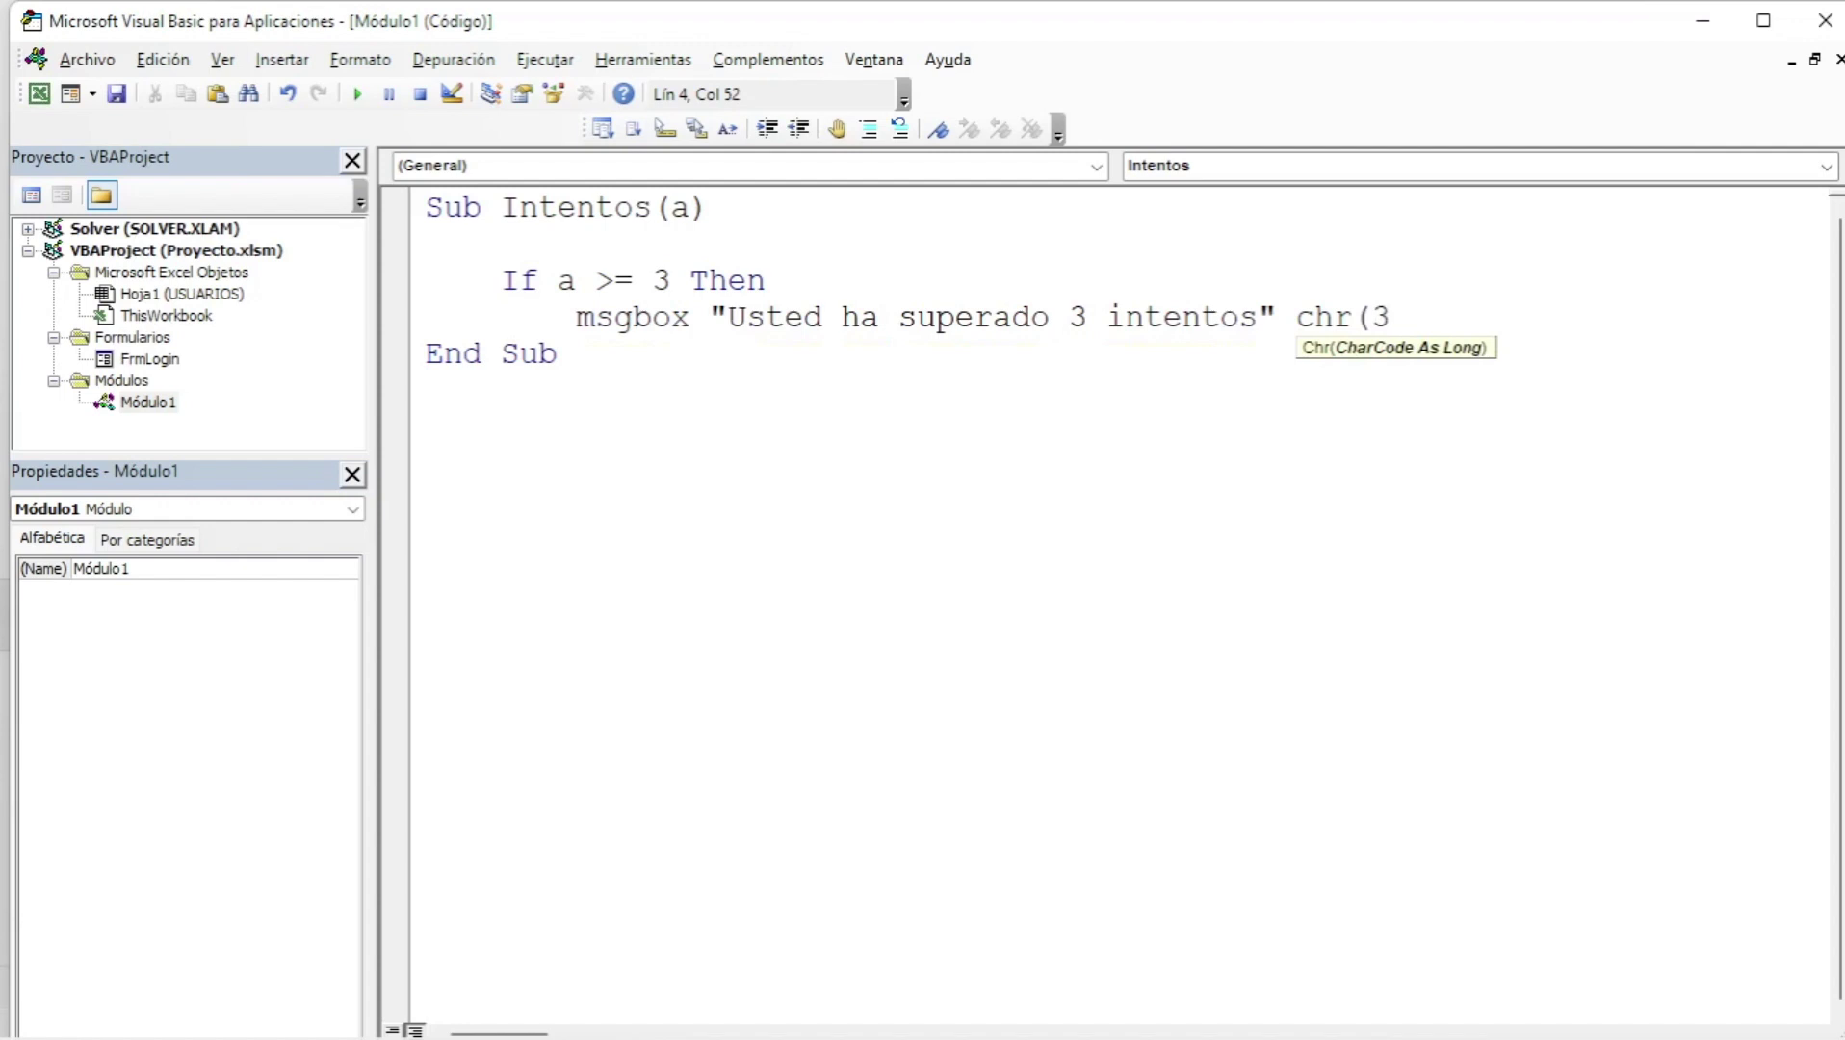
pyautogui.press('BackSpace')
pyautogui.write('13')
pyautogui.write(')')
# - Join the parts with & and append "Consulte con el Administrador" to the message
pyautogui.press('Left')
pyautogui.press('Left')
pyautogui.press('Left')
pyautogui.press('Left')
pyautogui.press('Left')
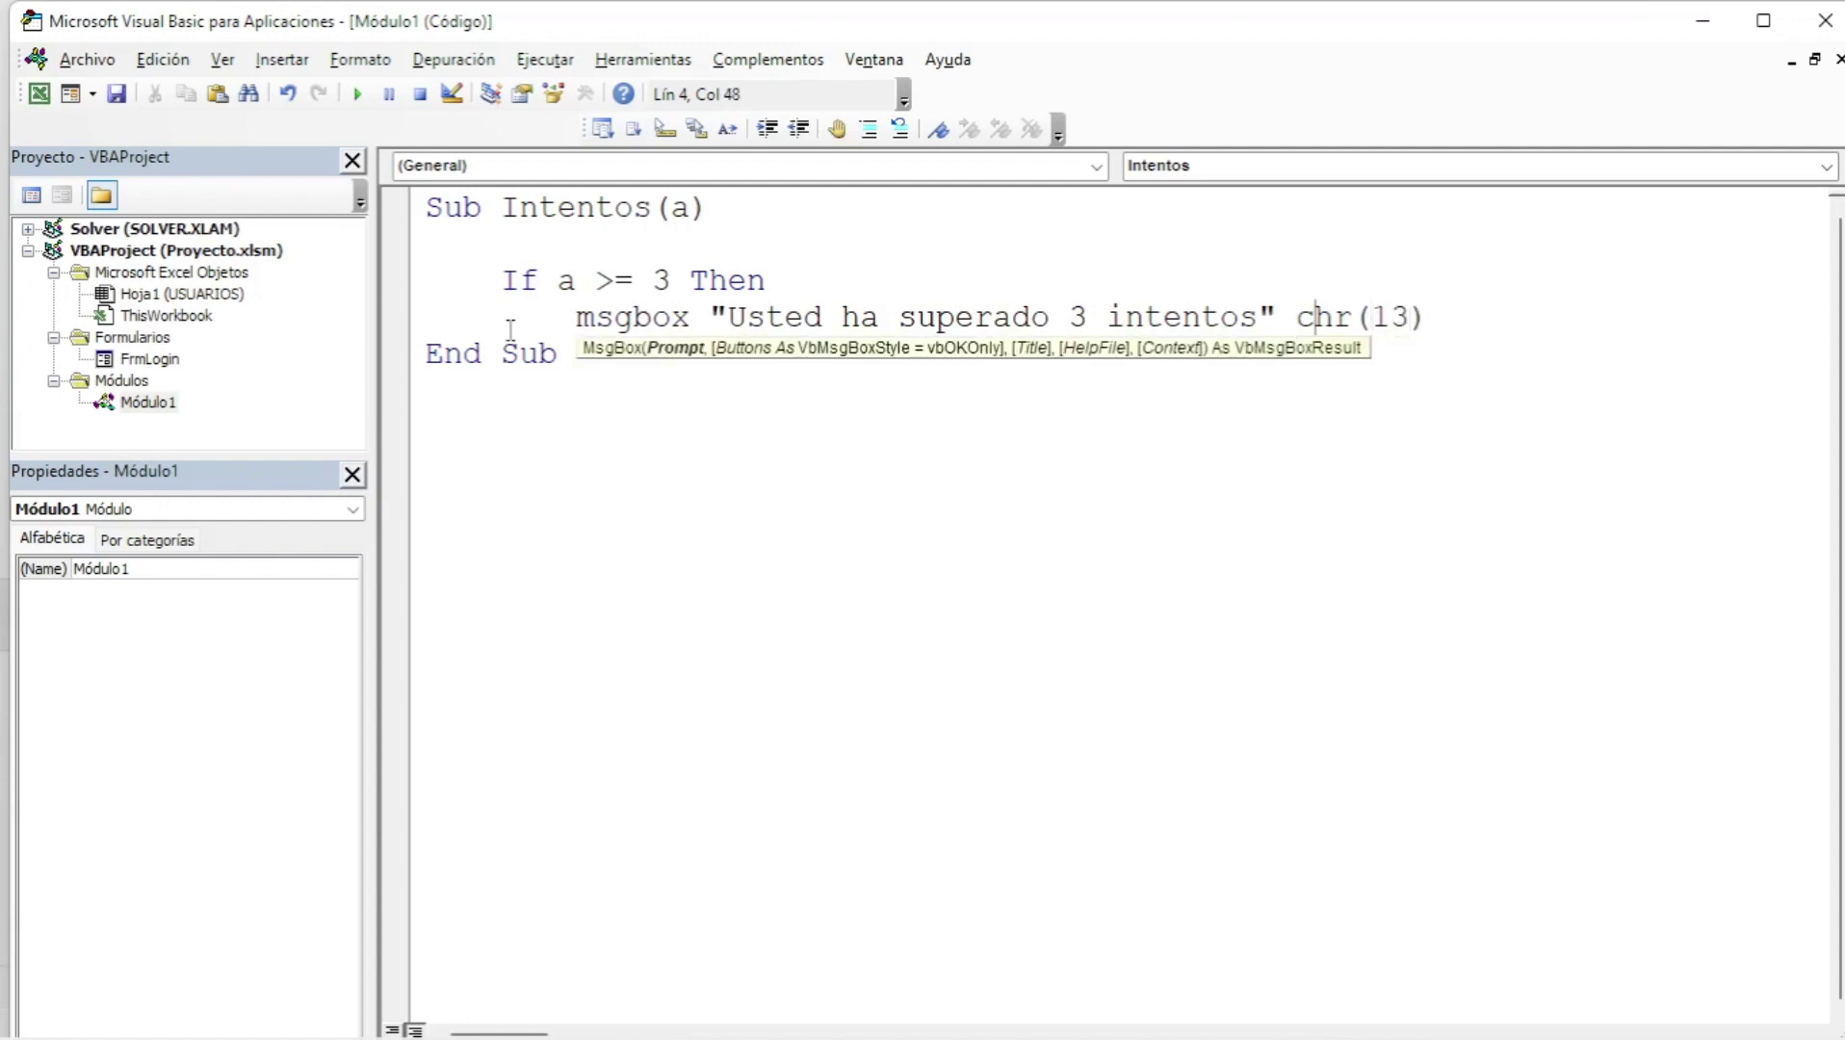
pyautogui.press('Left')
pyautogui.write('&')
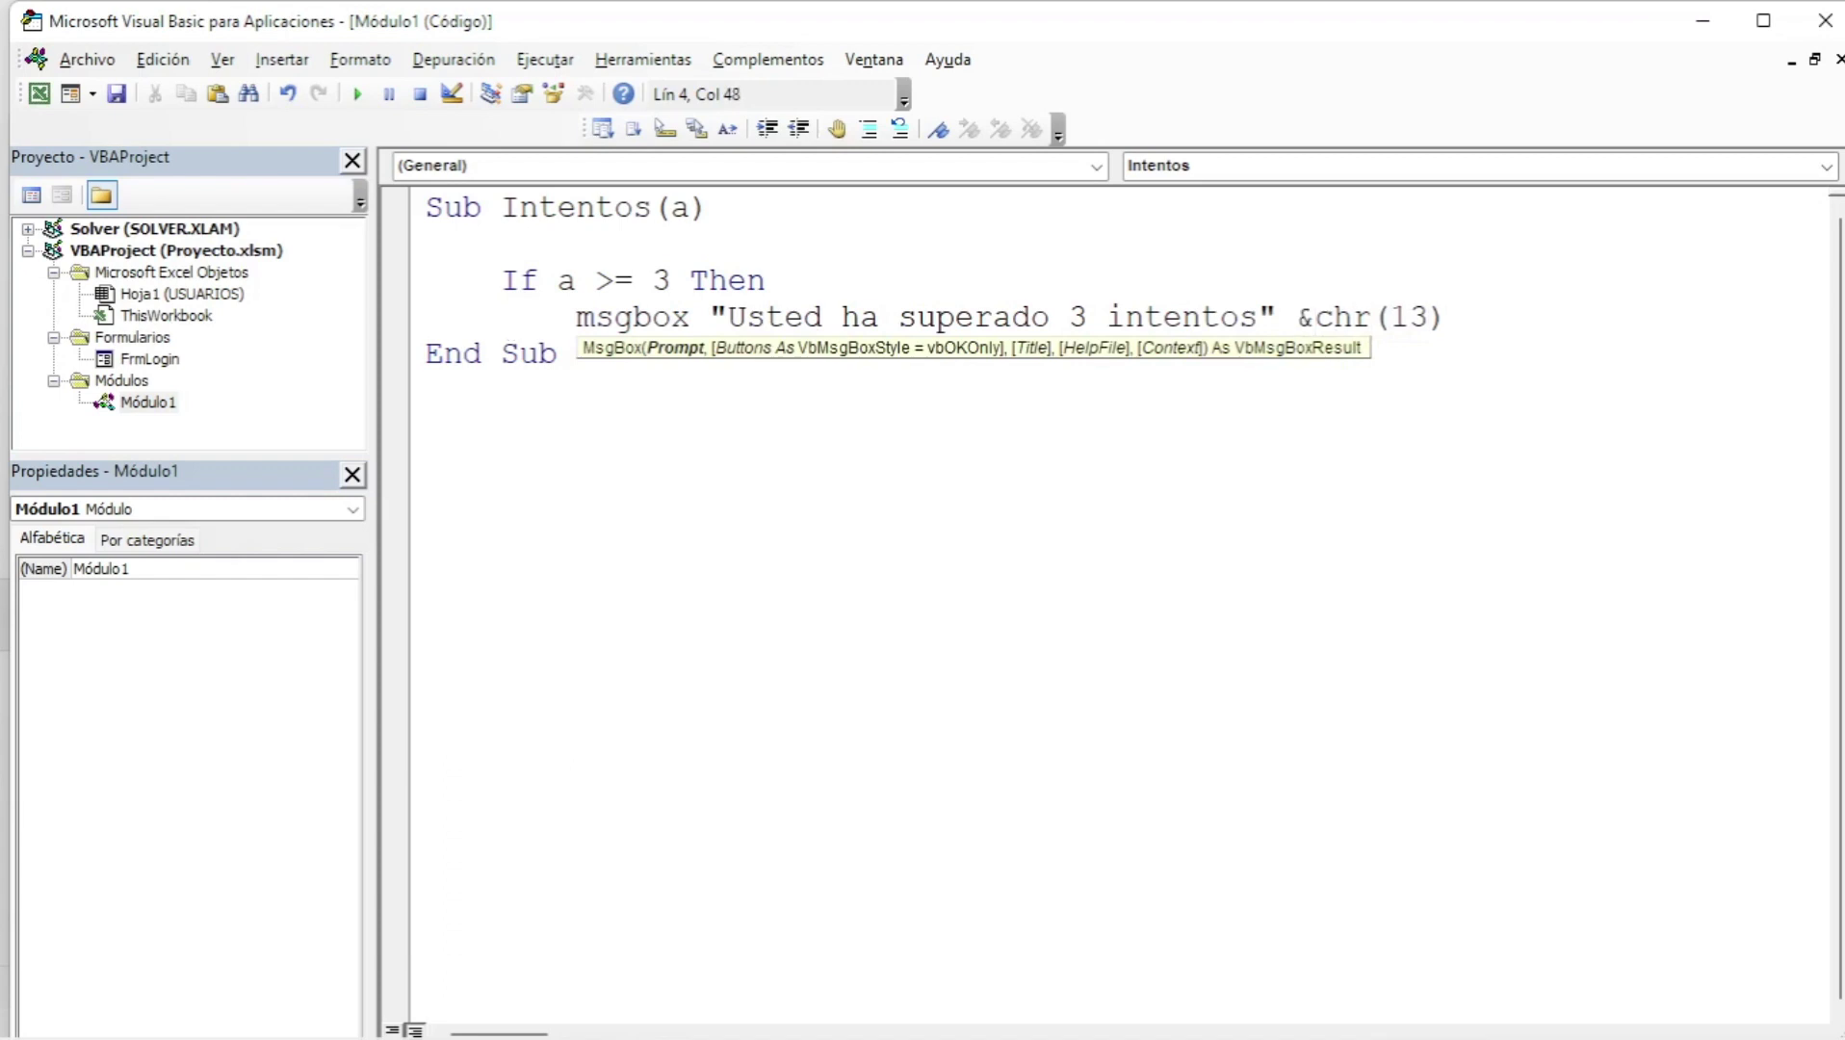
pyautogui.press('Right')
pyautogui.press('Right')
pyautogui.press('Right')
pyautogui.press('Right')
pyautogui.press('Right')
pyautogui.press('Right')
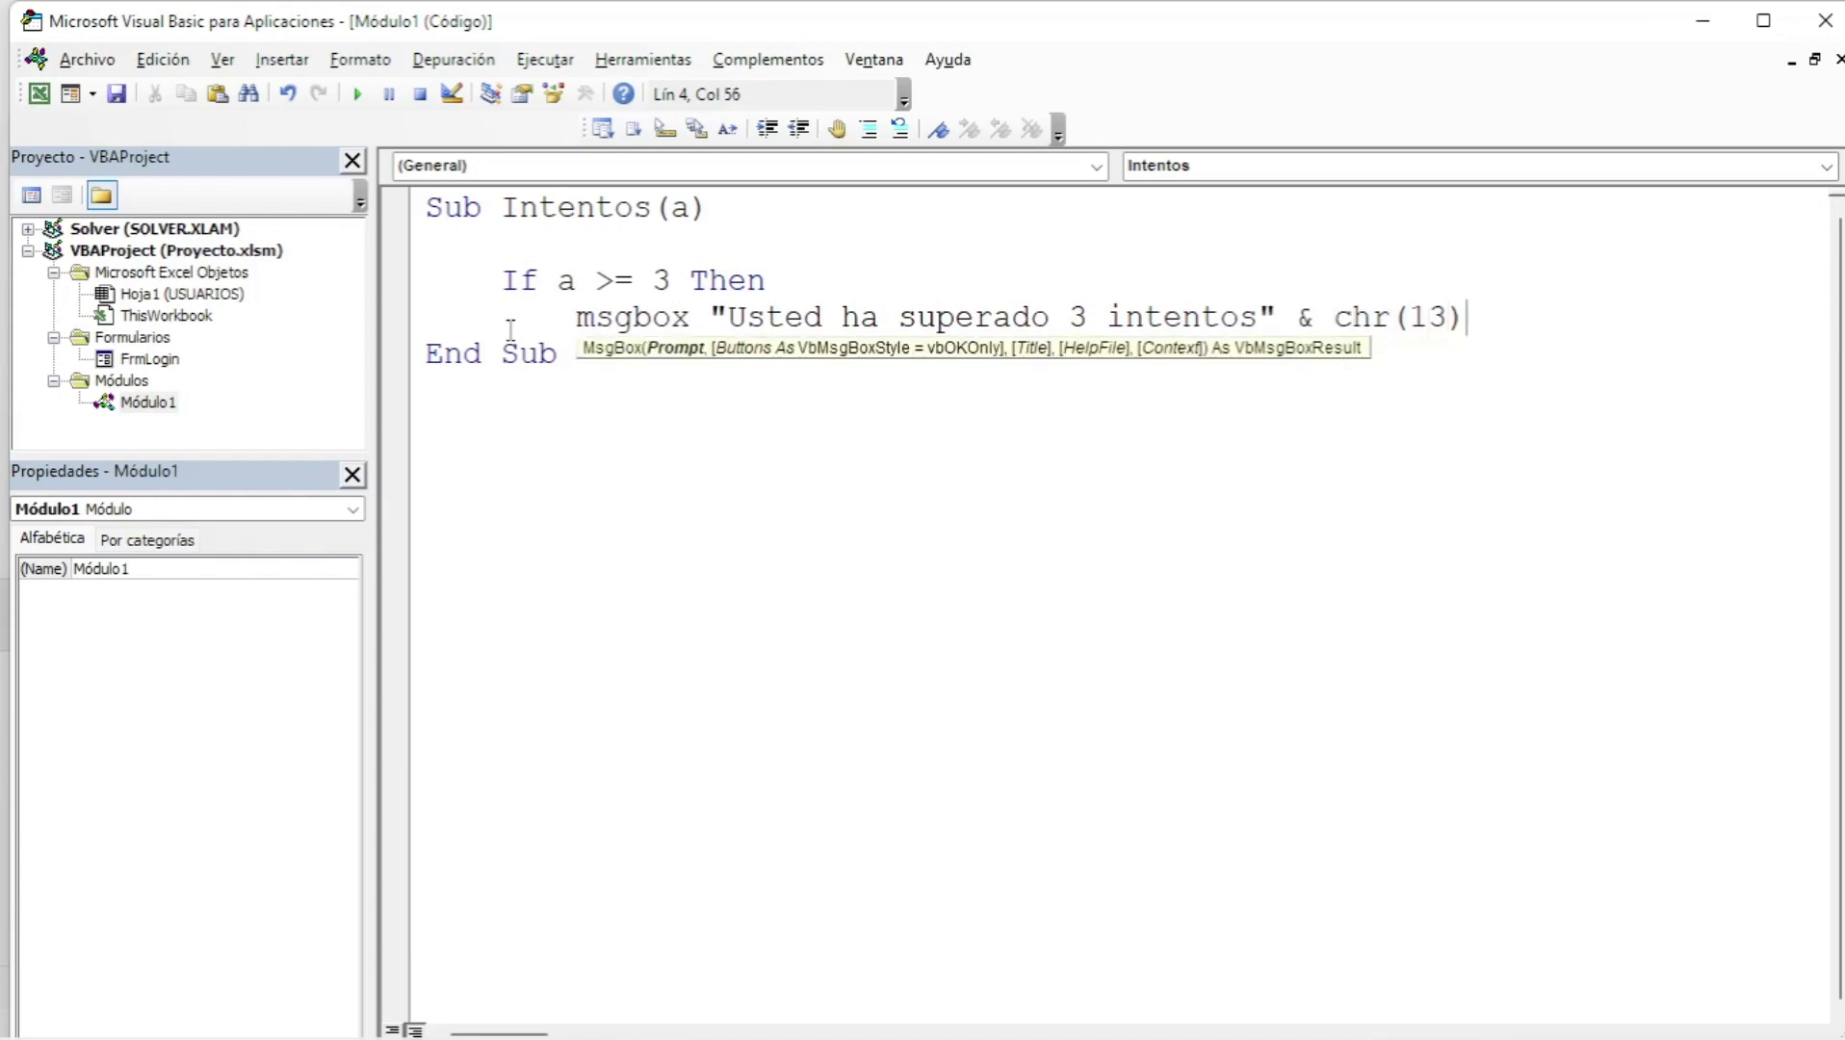
pyautogui.press('Right')
pyautogui.write('&')
pyautogui.write('"')
pyautogui.write('Consu')
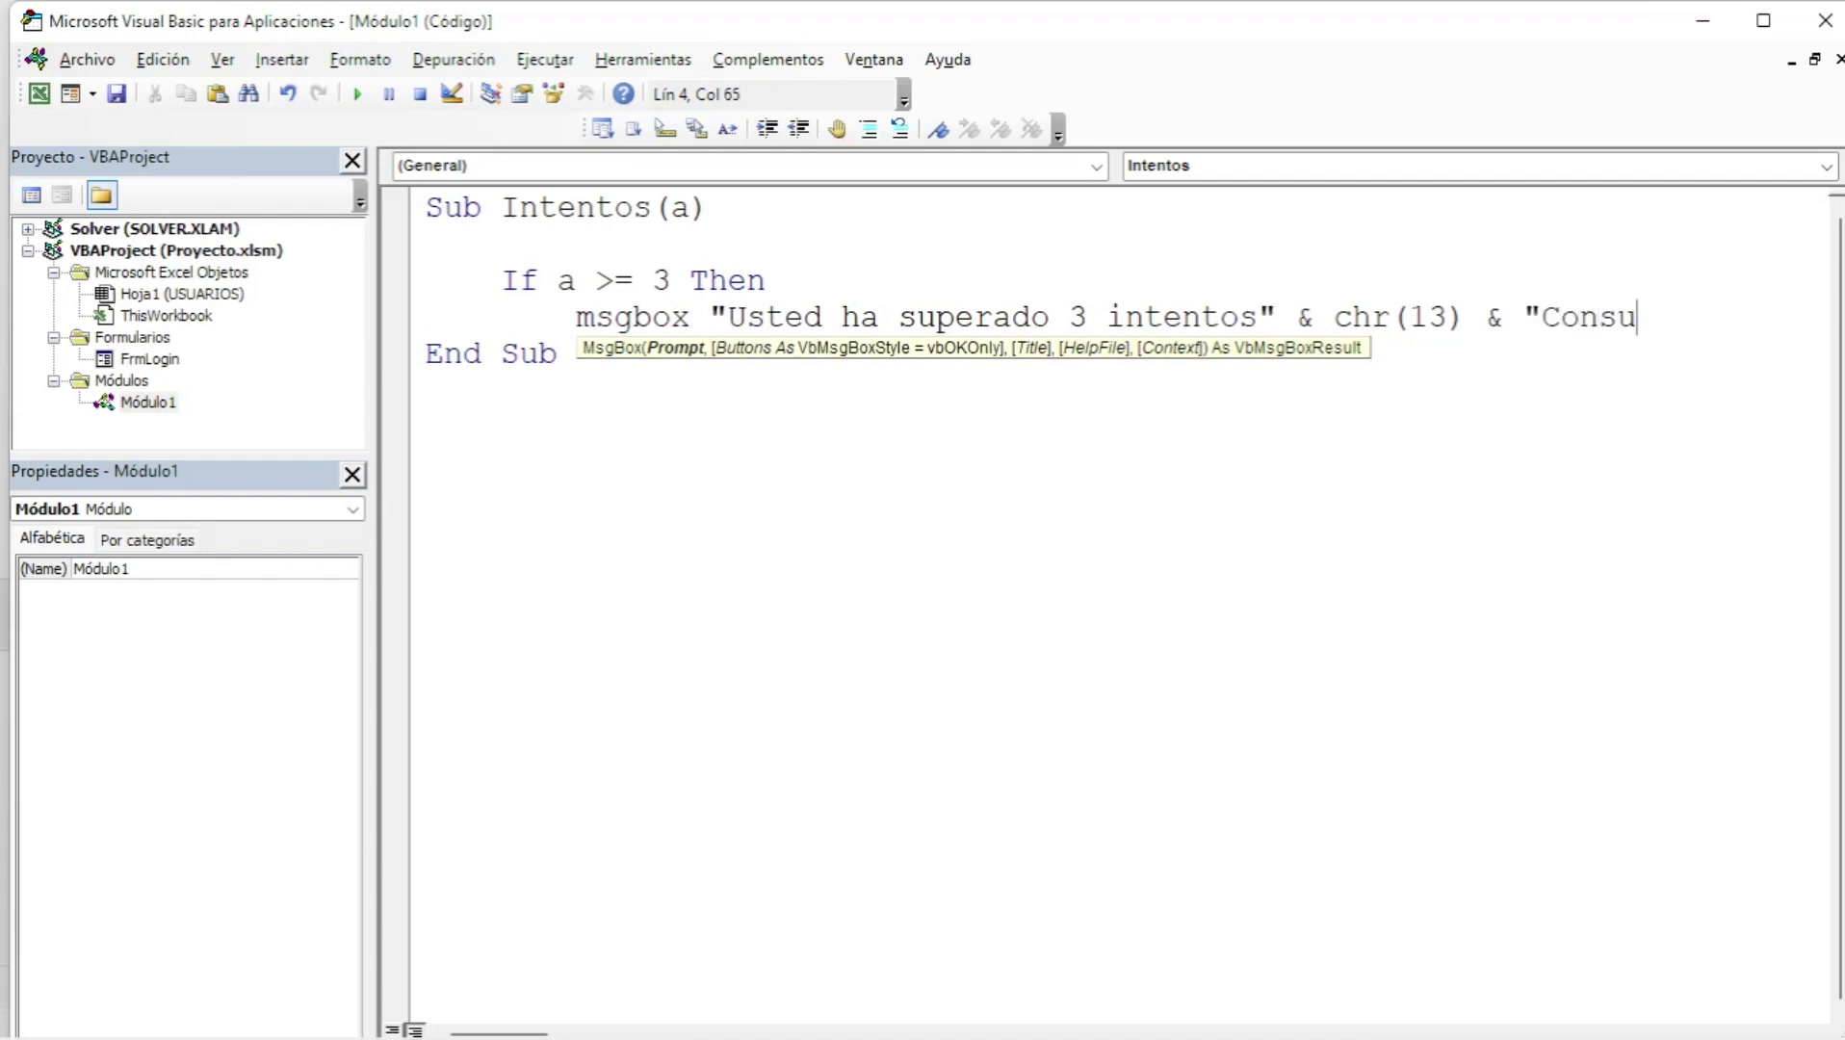
pyautogui.write('lta')
pyautogui.press('BackSpace')
pyautogui.write('e')
pyautogui.write(' con el ')
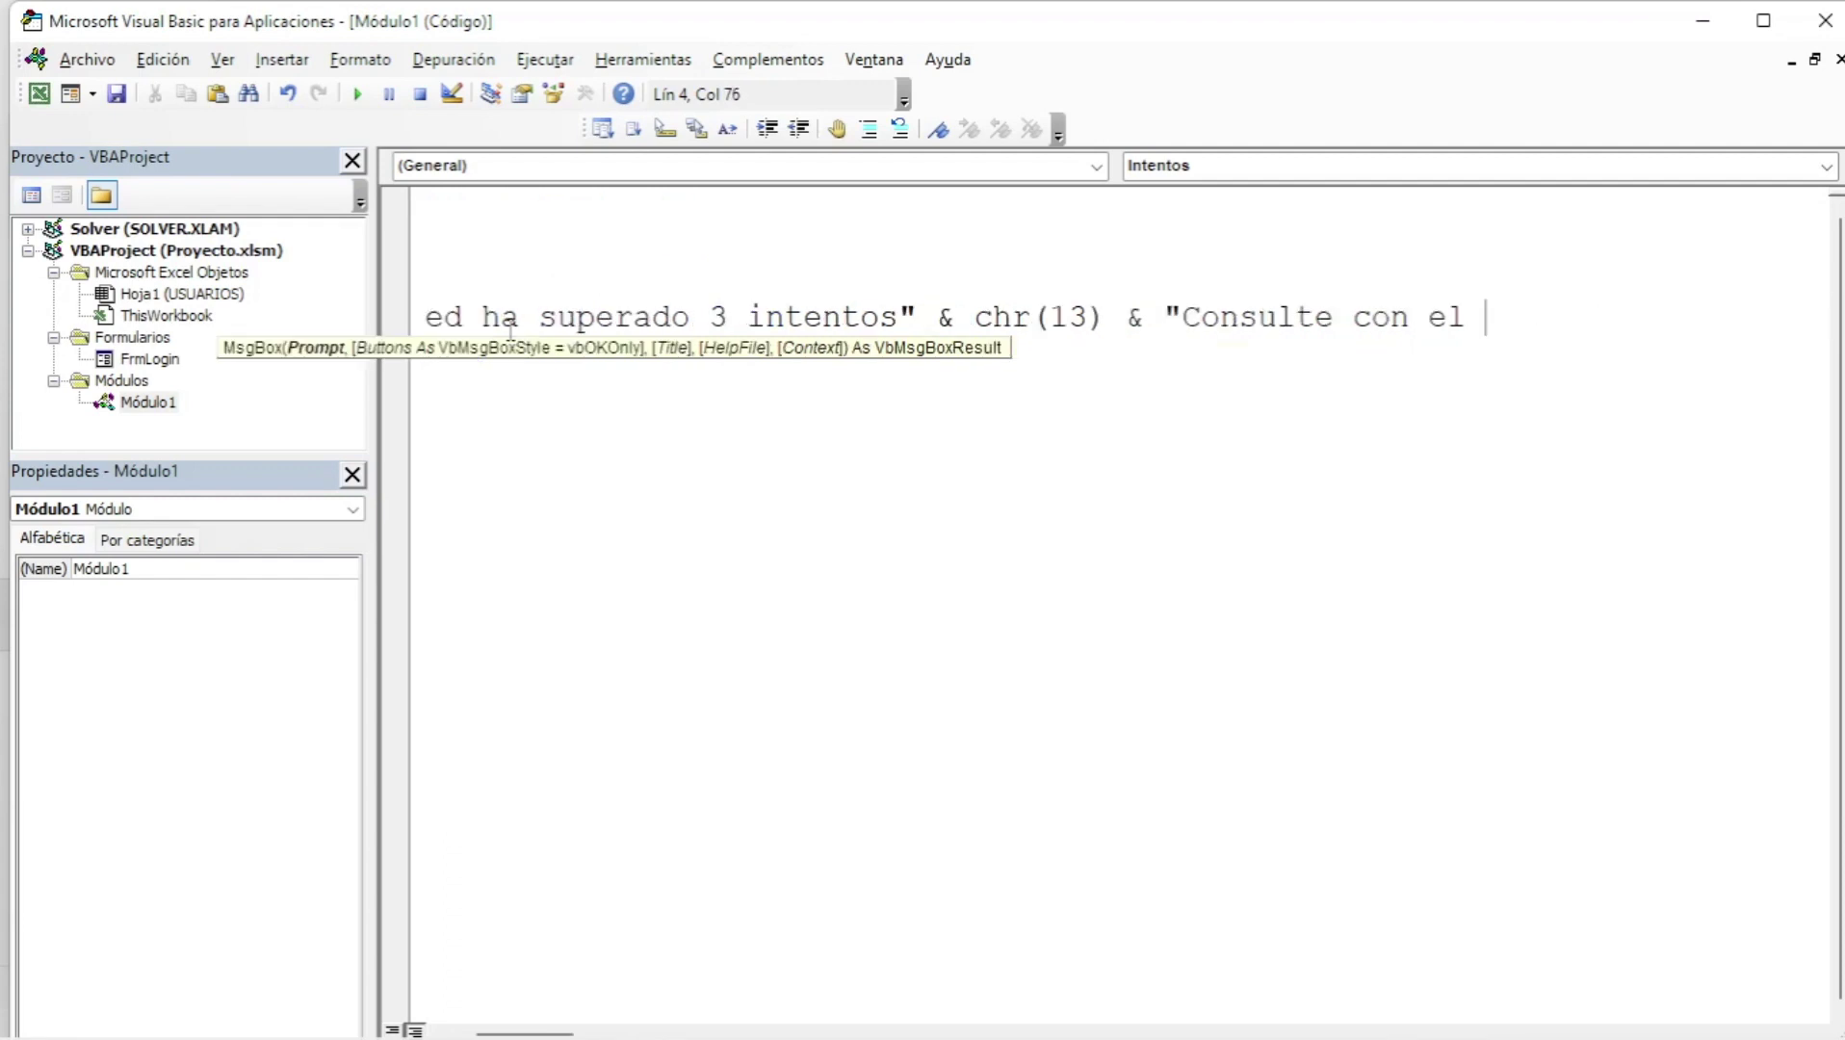
pyautogui.write('Admi')
pyautogui.write('nistrador')
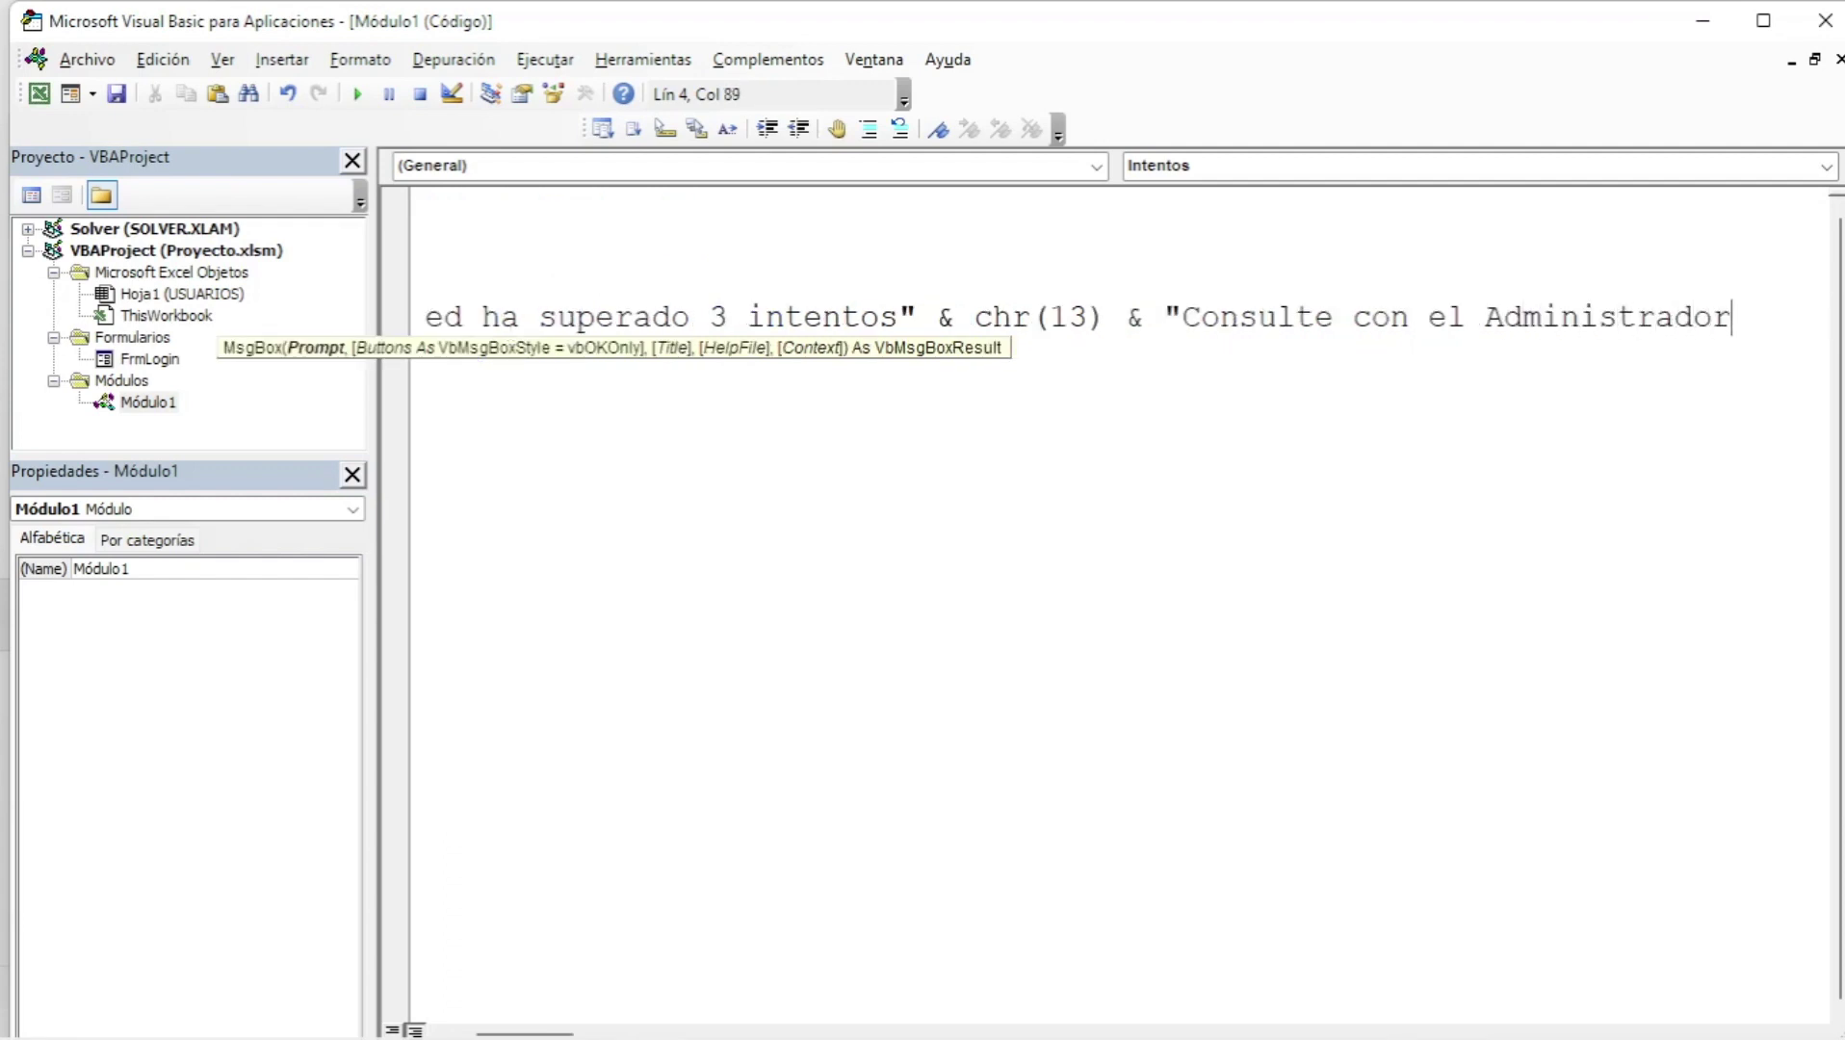
pyautogui.write('"')
pyautogui.press('Return')
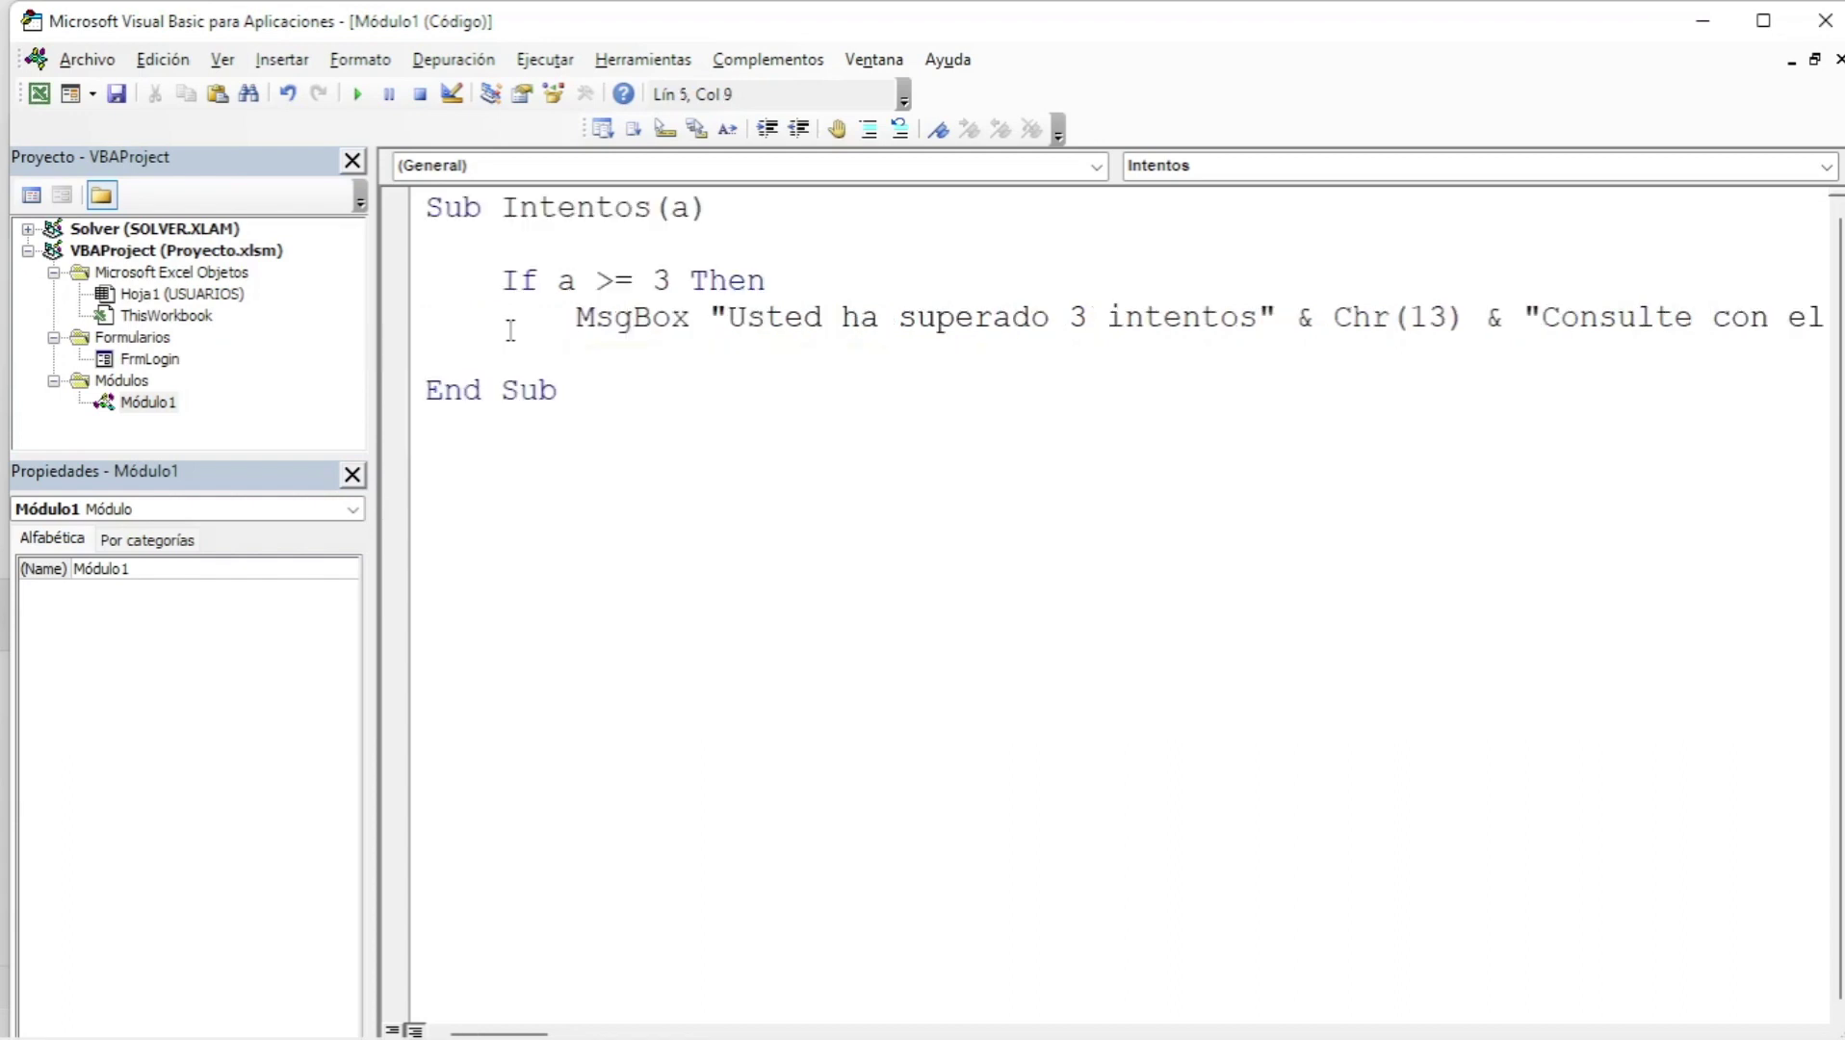
# - Break the long MsgBox statement onto two lines with a _ line continuation
pyautogui.click(1484, 319)
pyautogui.write('_')
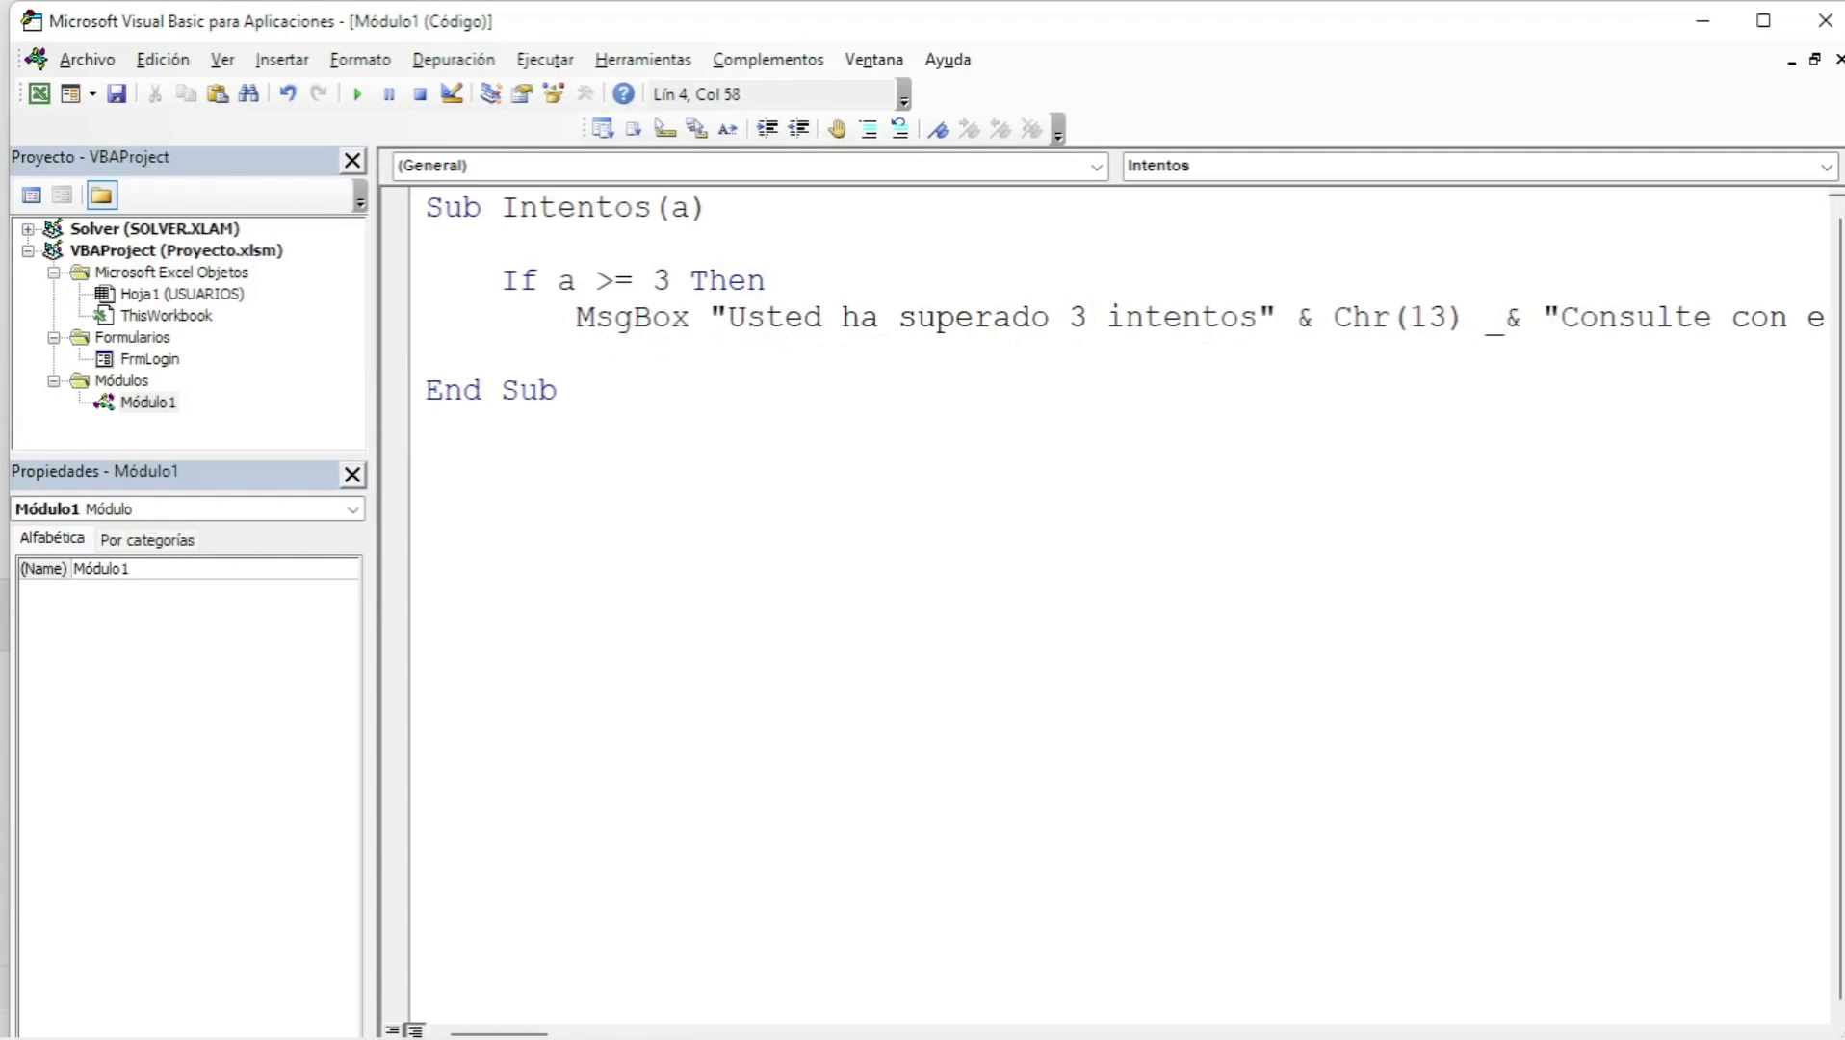
pyautogui.press('Return')
pyautogui.press('Down')
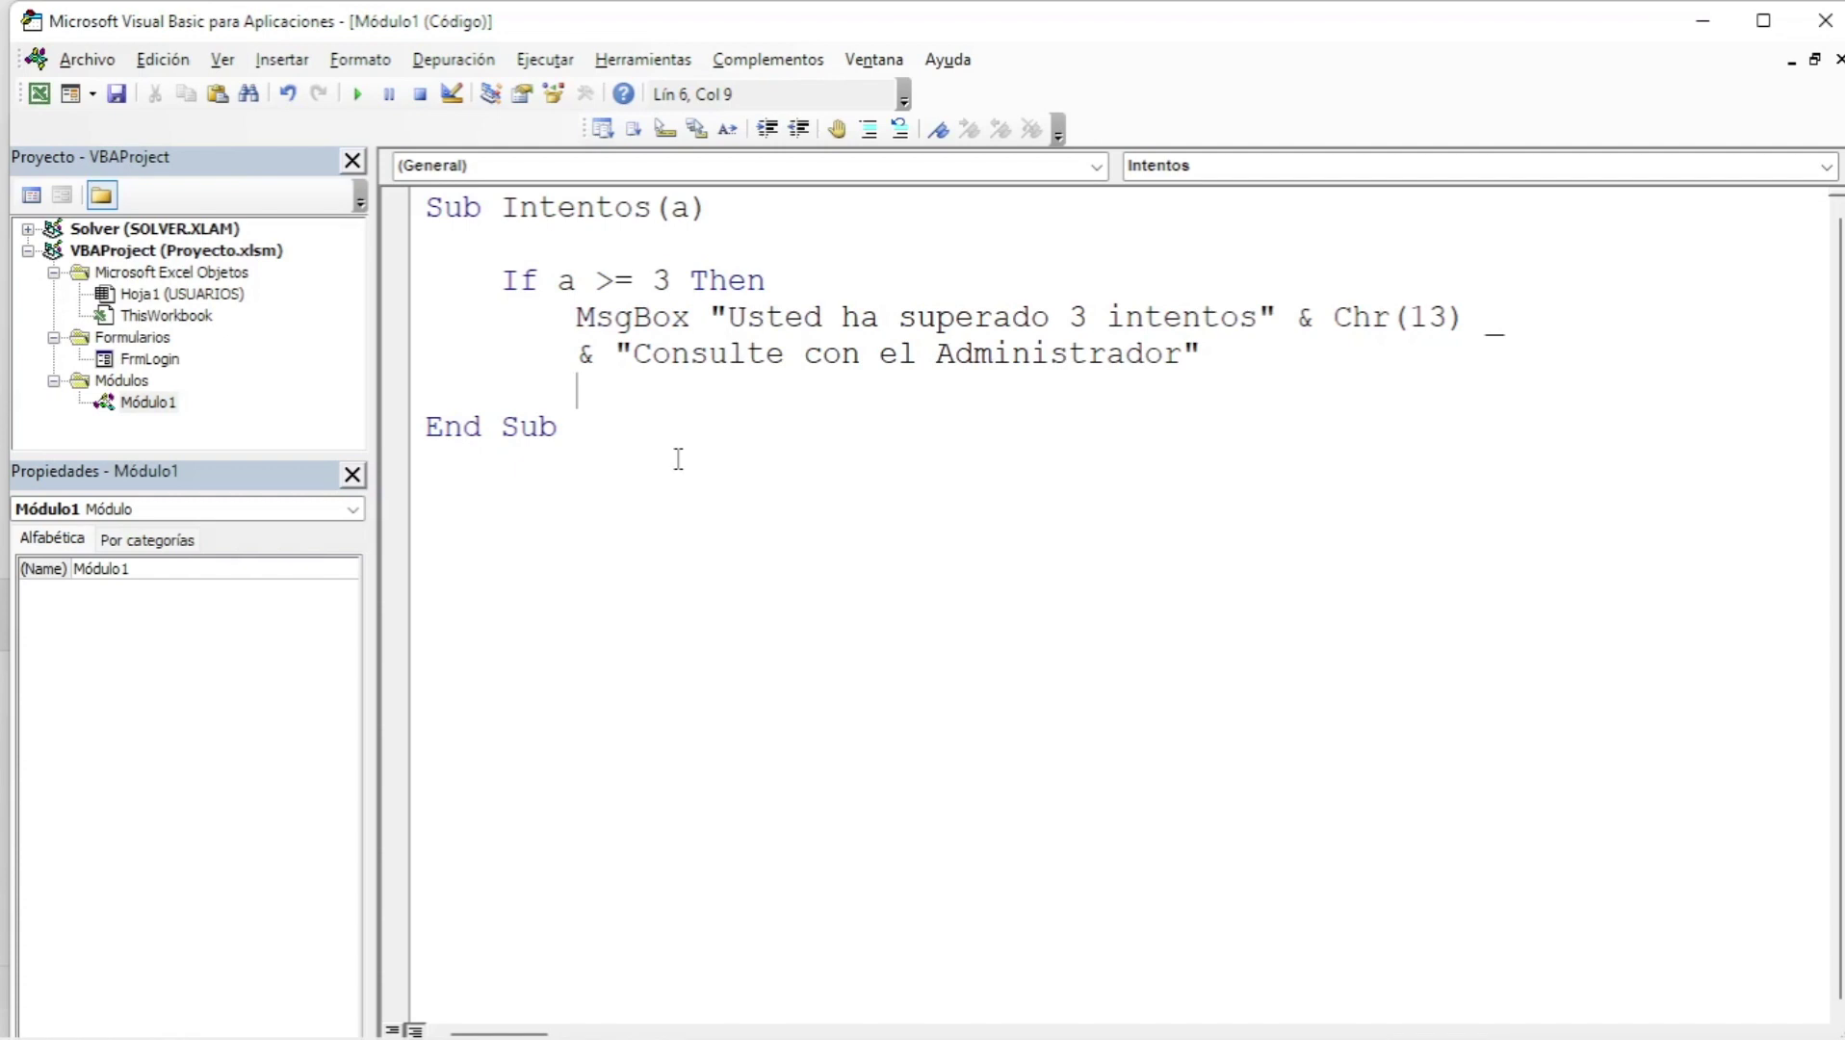
# - Add Application.ThisWorkbook.Save inside the If using code completion
pyautogui.hotkey('ctrl', 'space')
pyautogui.write('apli')
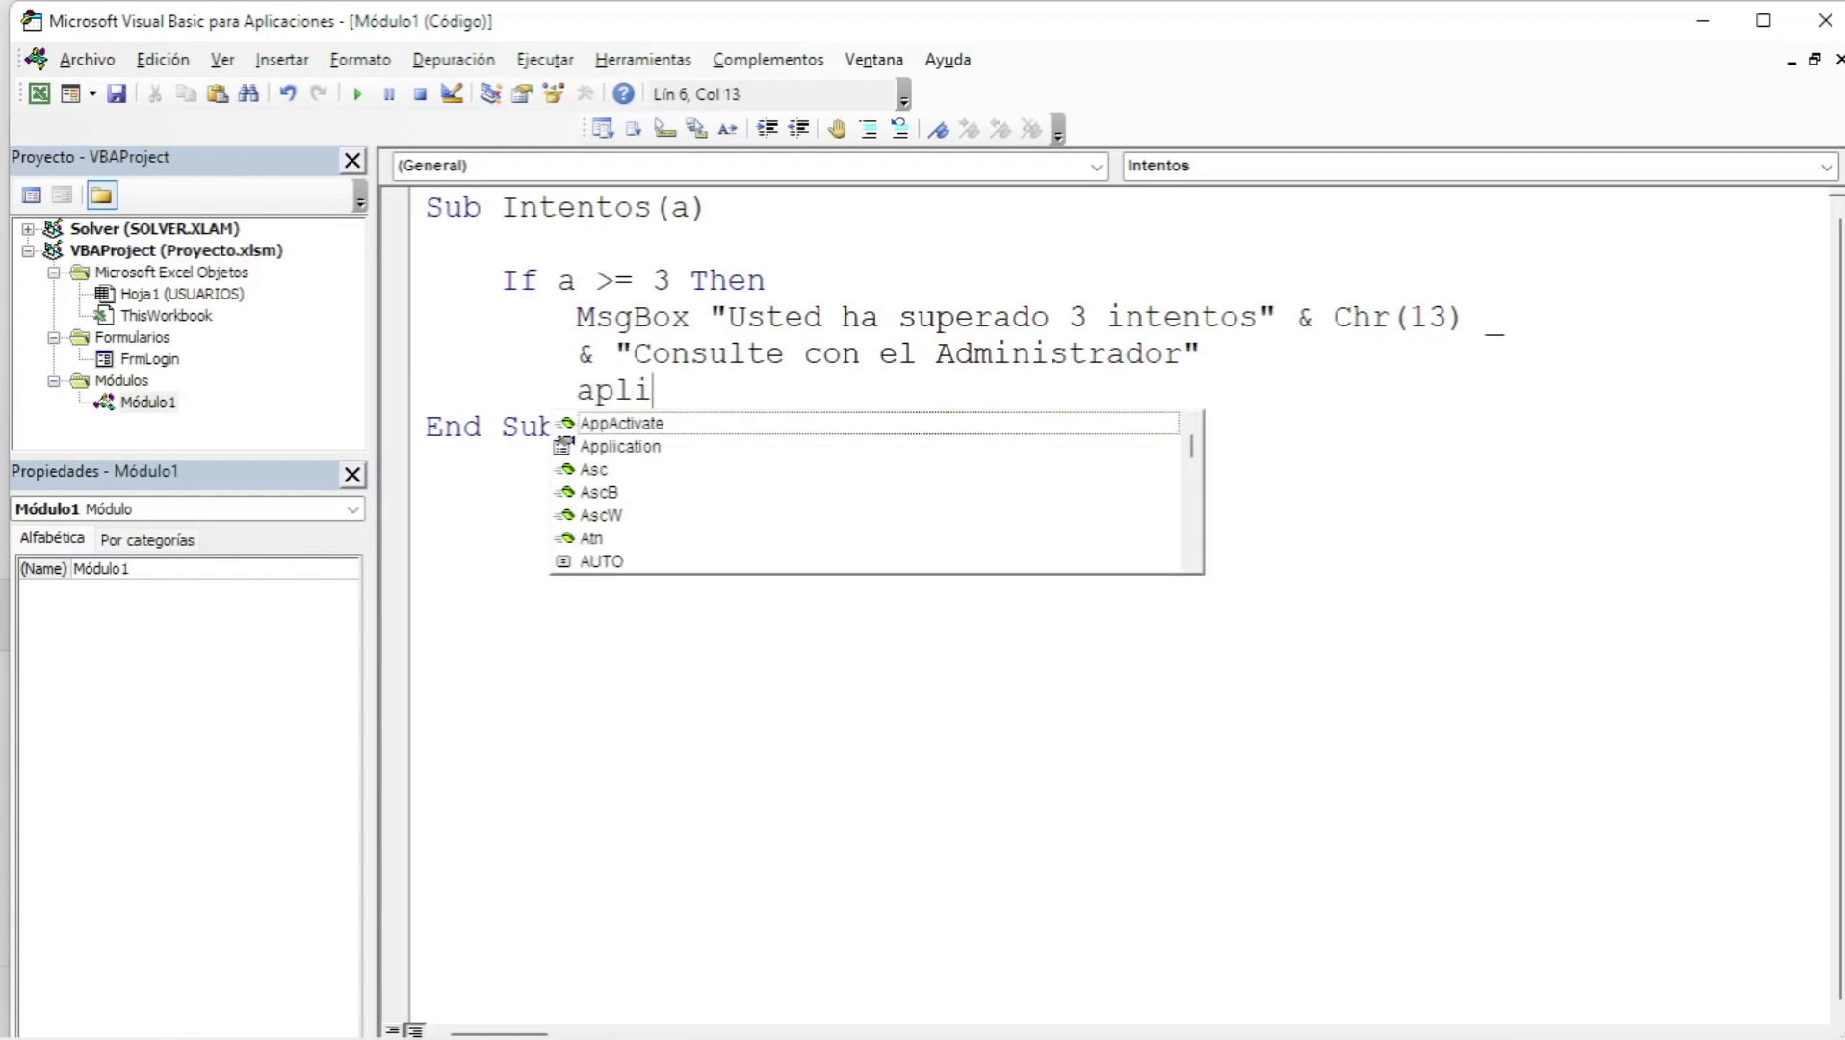
pyautogui.doubleClick(679, 449)
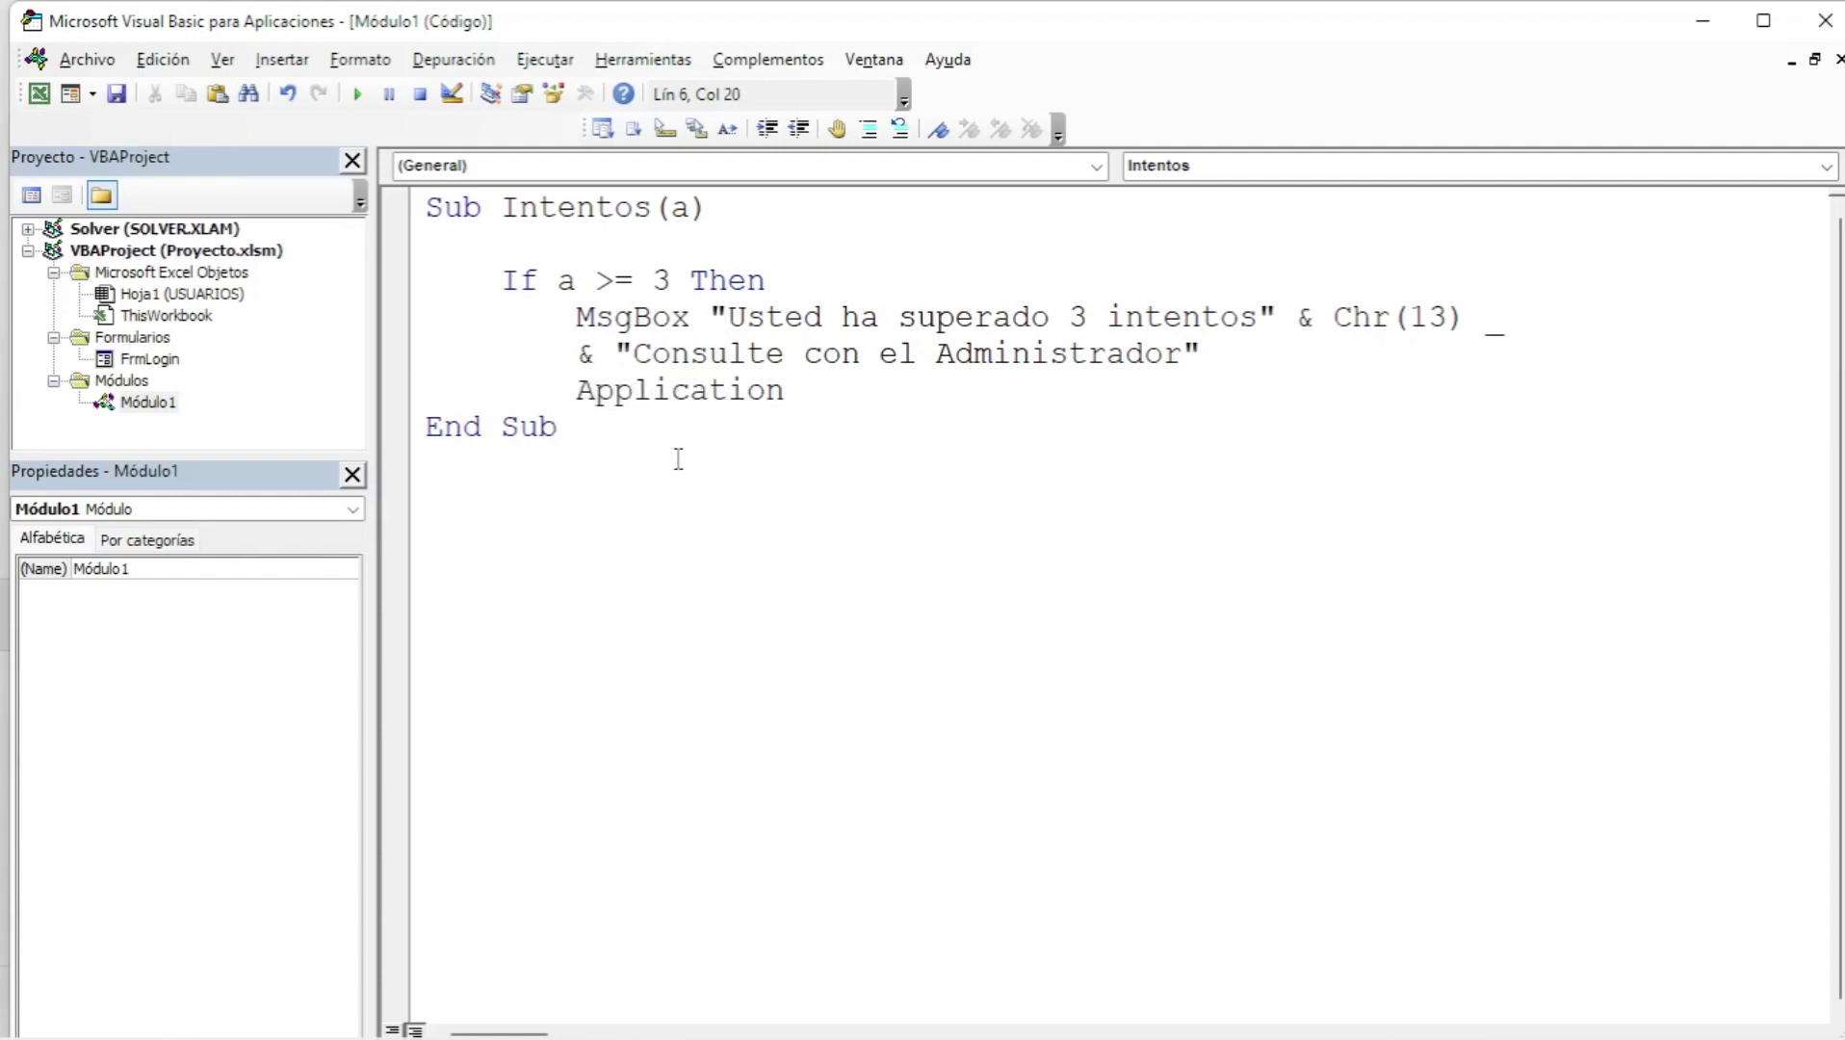
pyautogui.write('.')
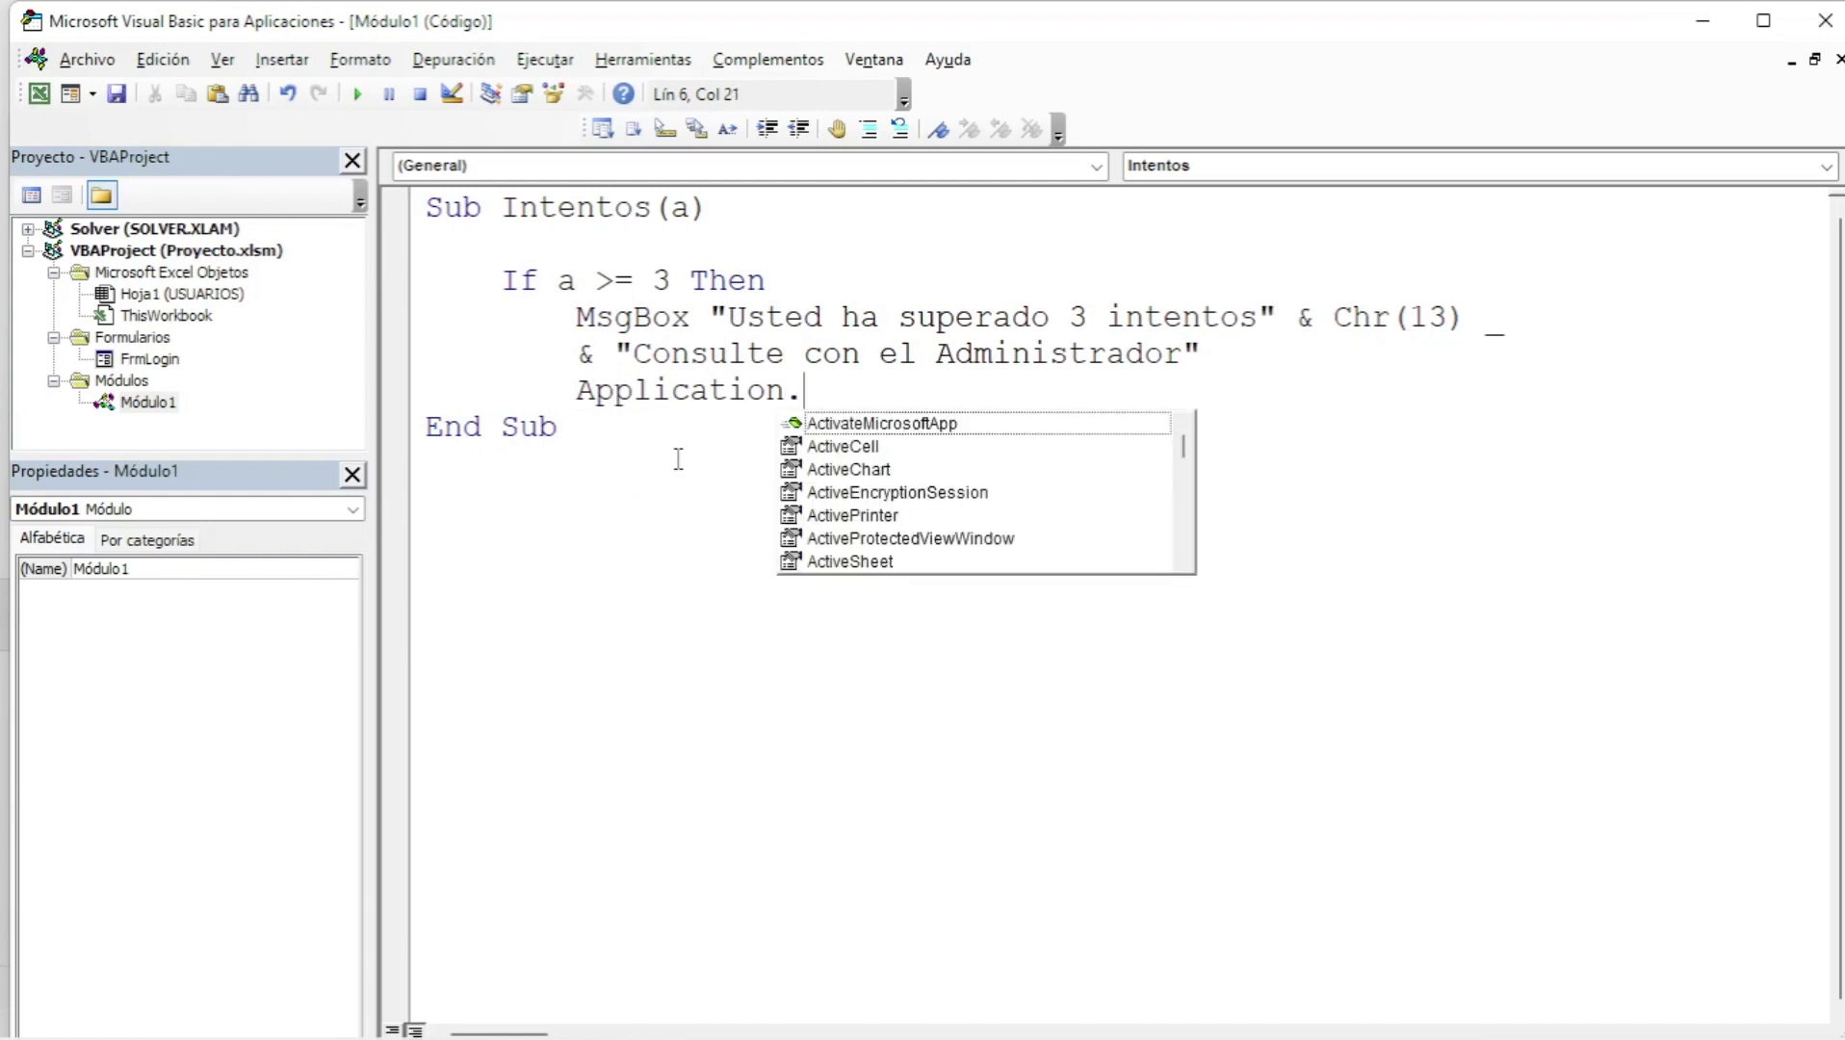
pyautogui.write('thi')
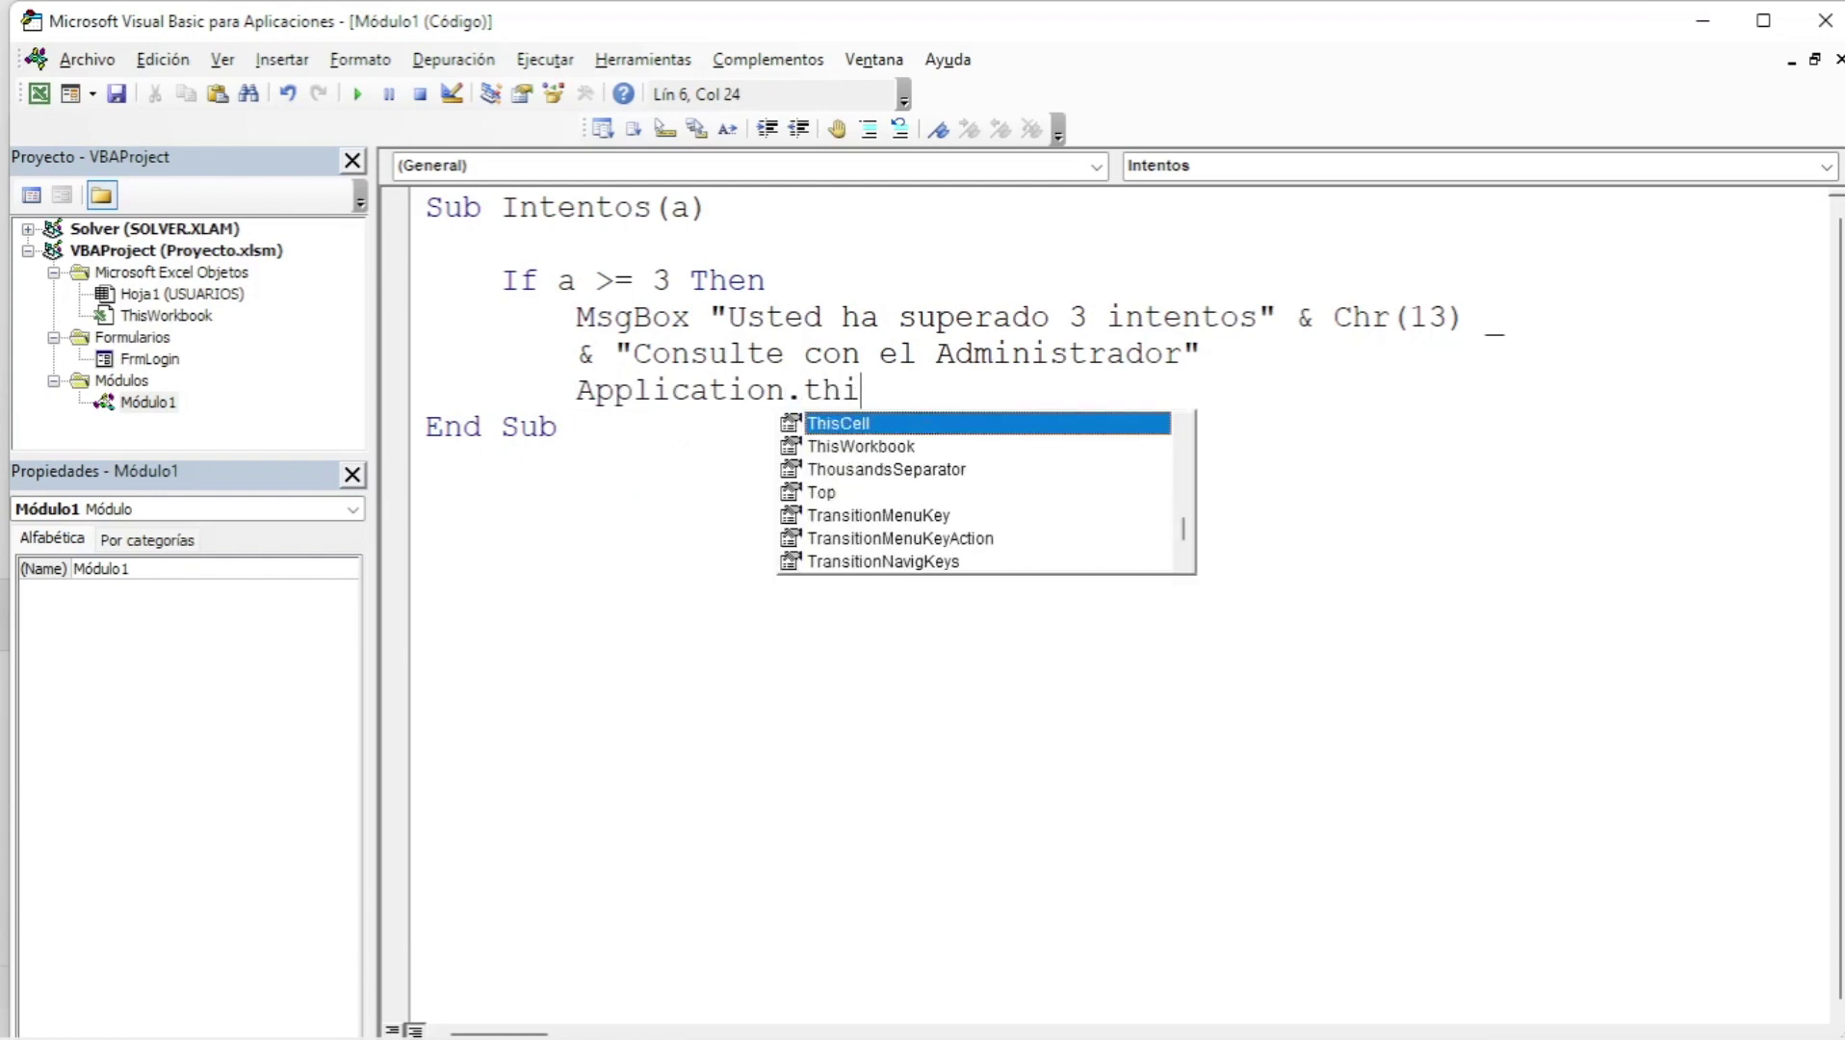
pyautogui.write('s')
pyautogui.press('Down')
pyautogui.press('Tab')
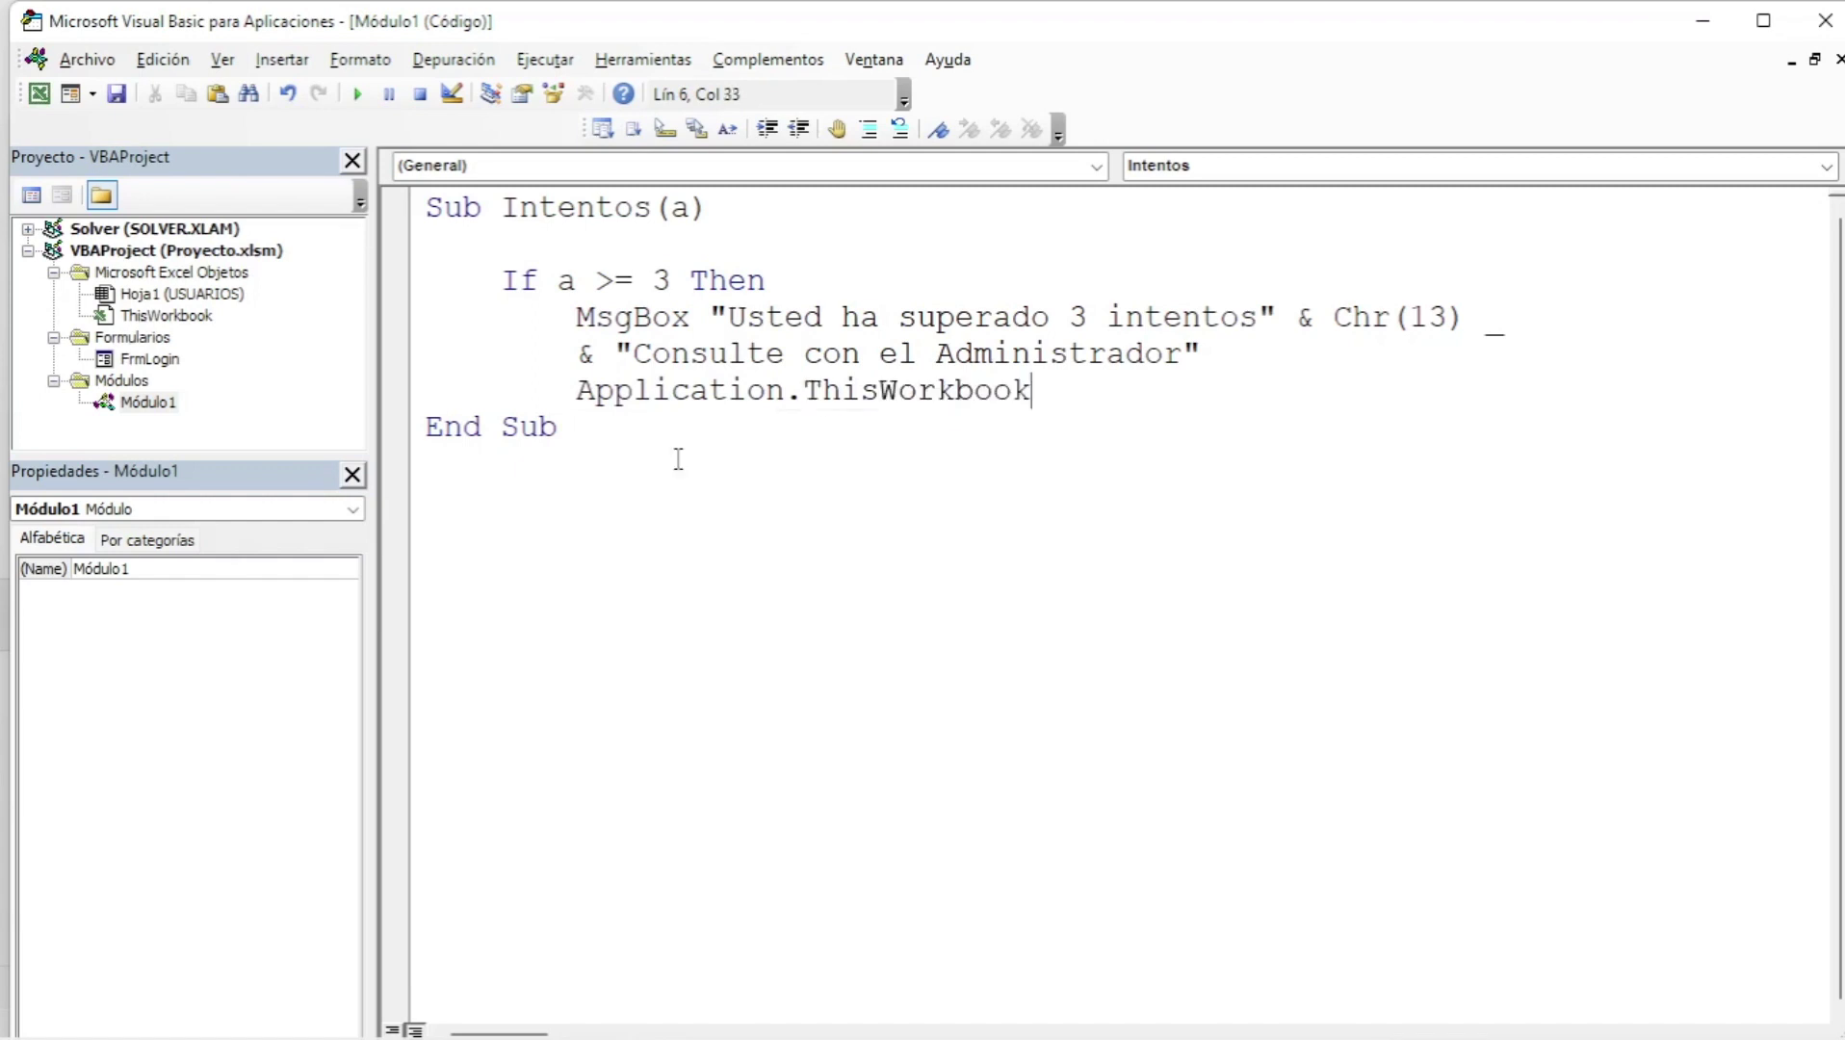
pyautogui.write('.s')
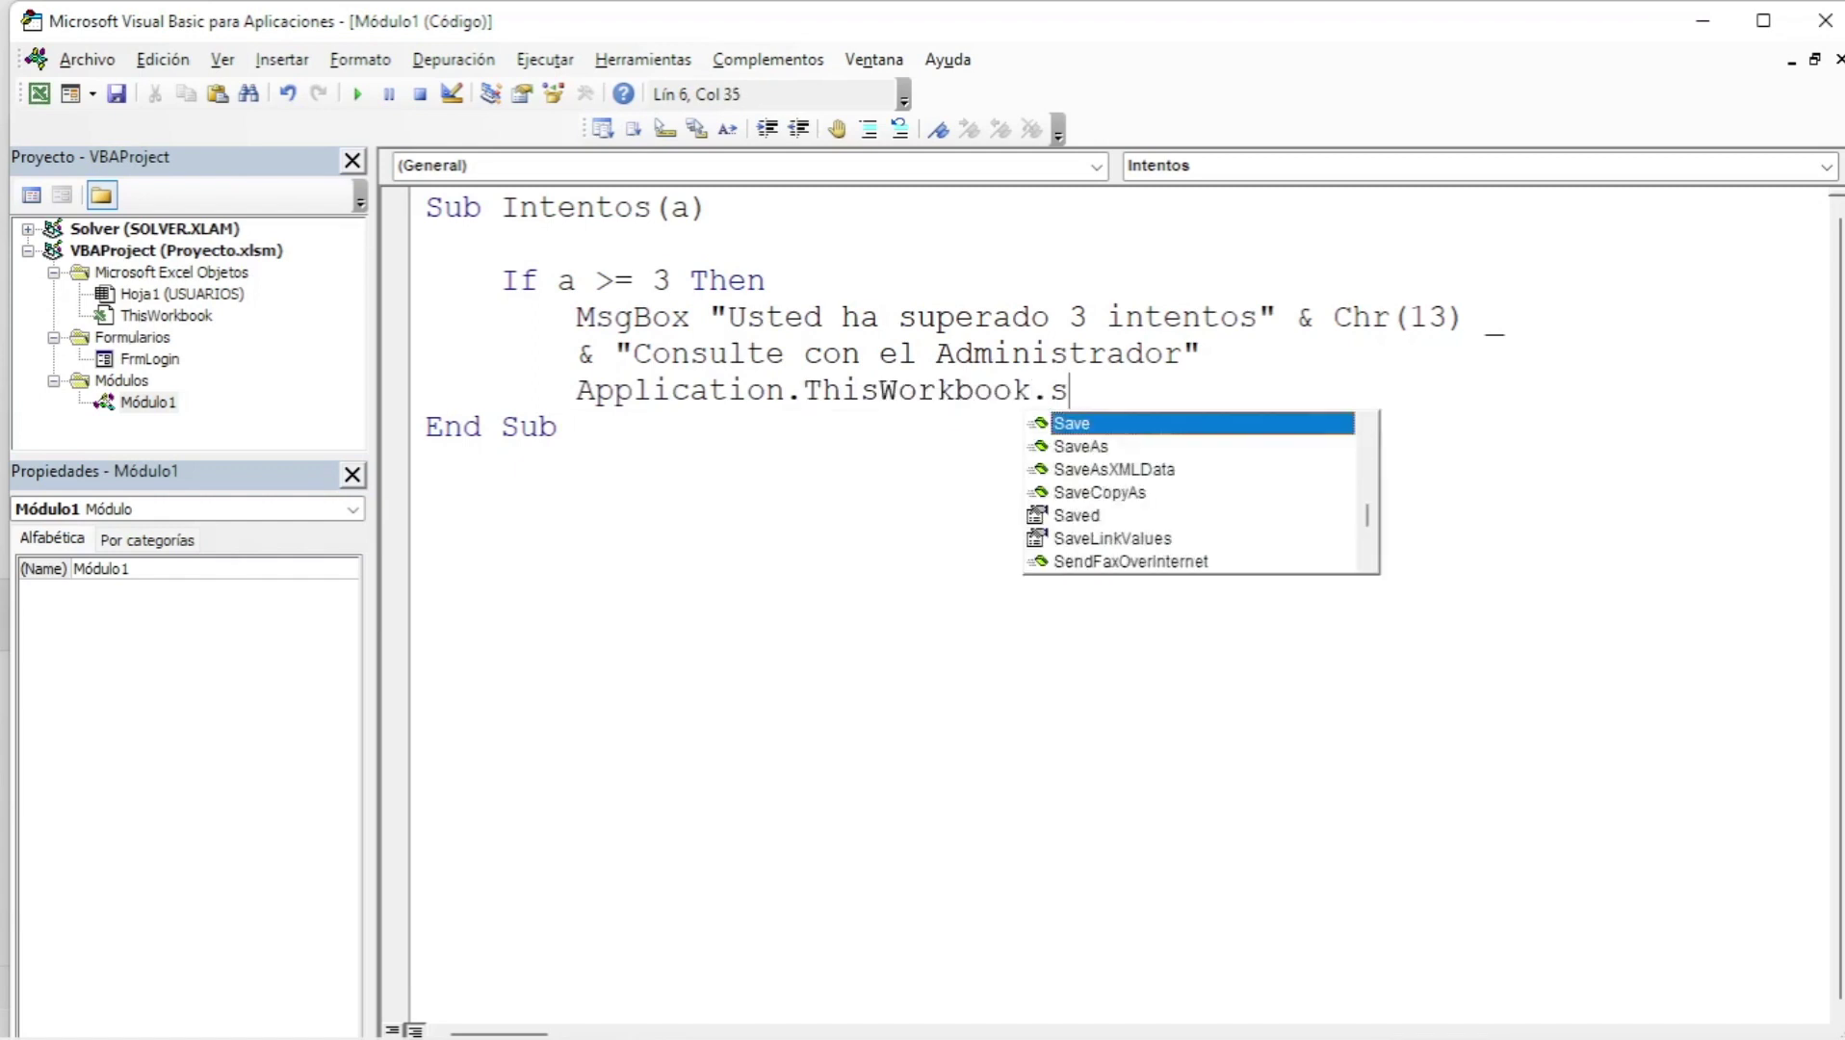
pyautogui.write('a')
pyautogui.press('Tab')
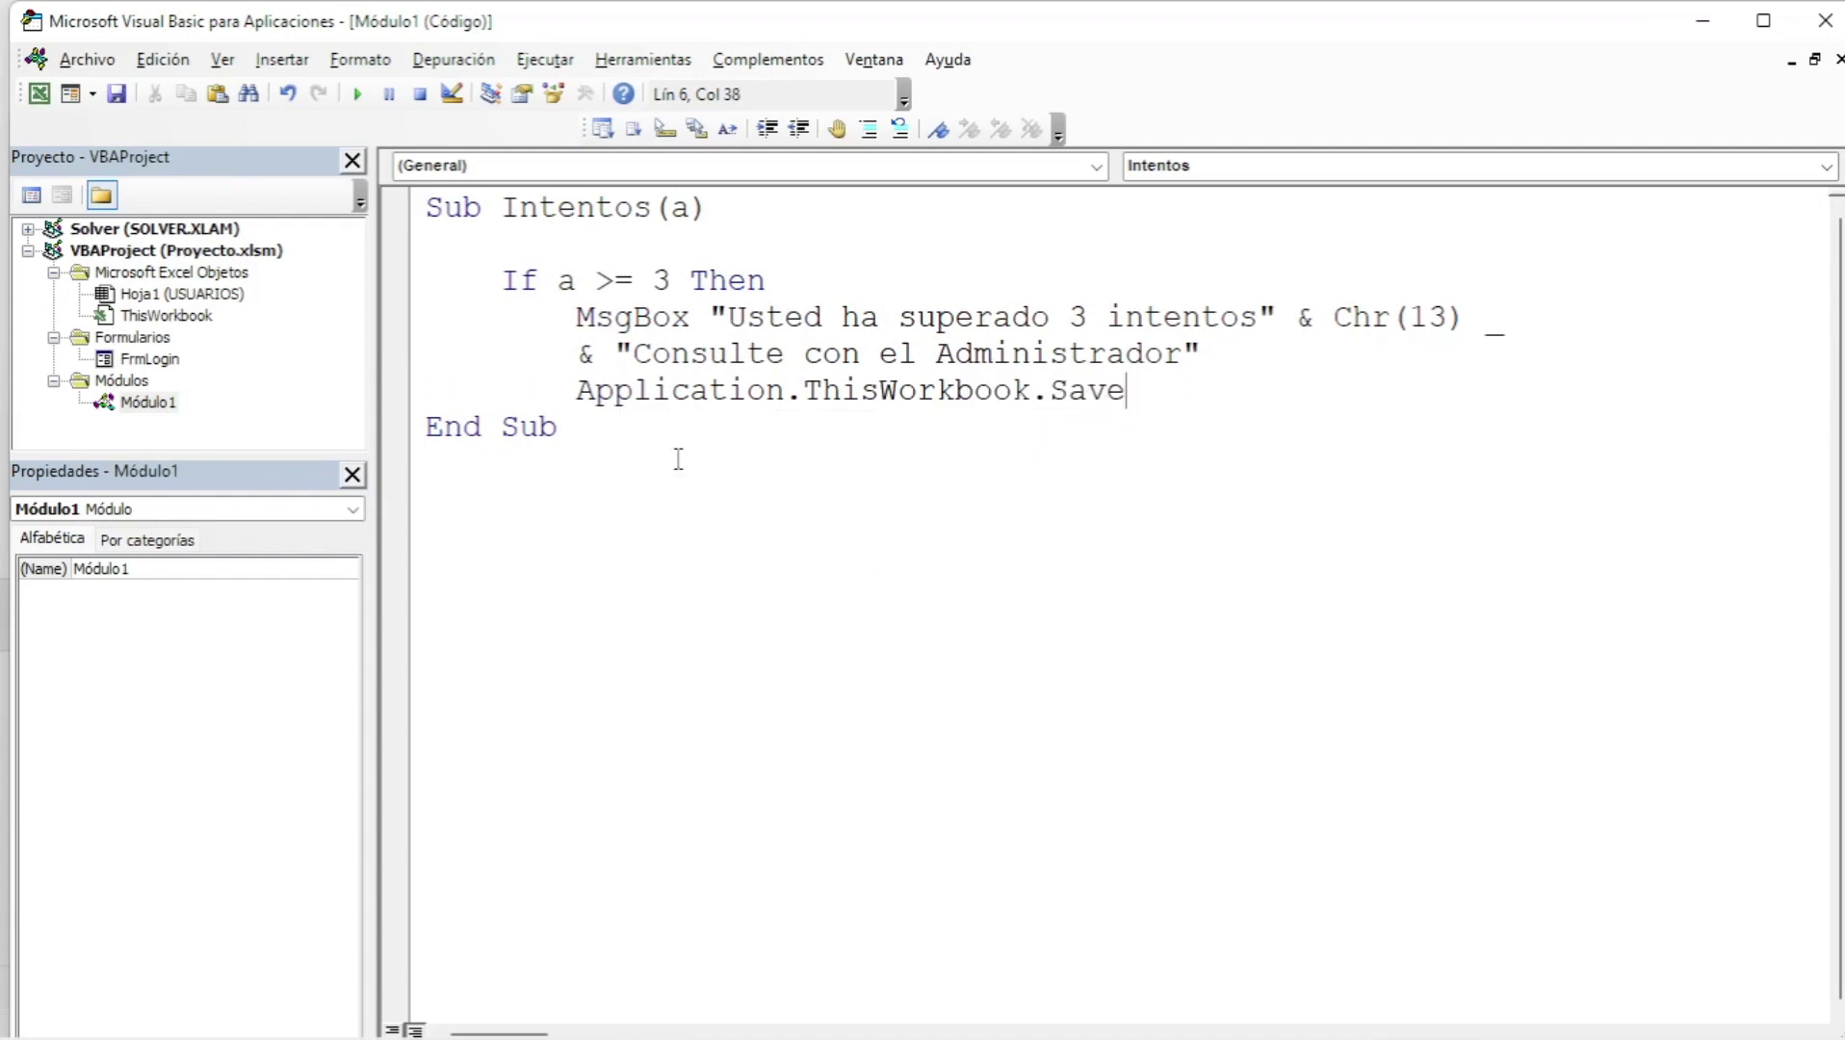
pyautogui.press('Return')
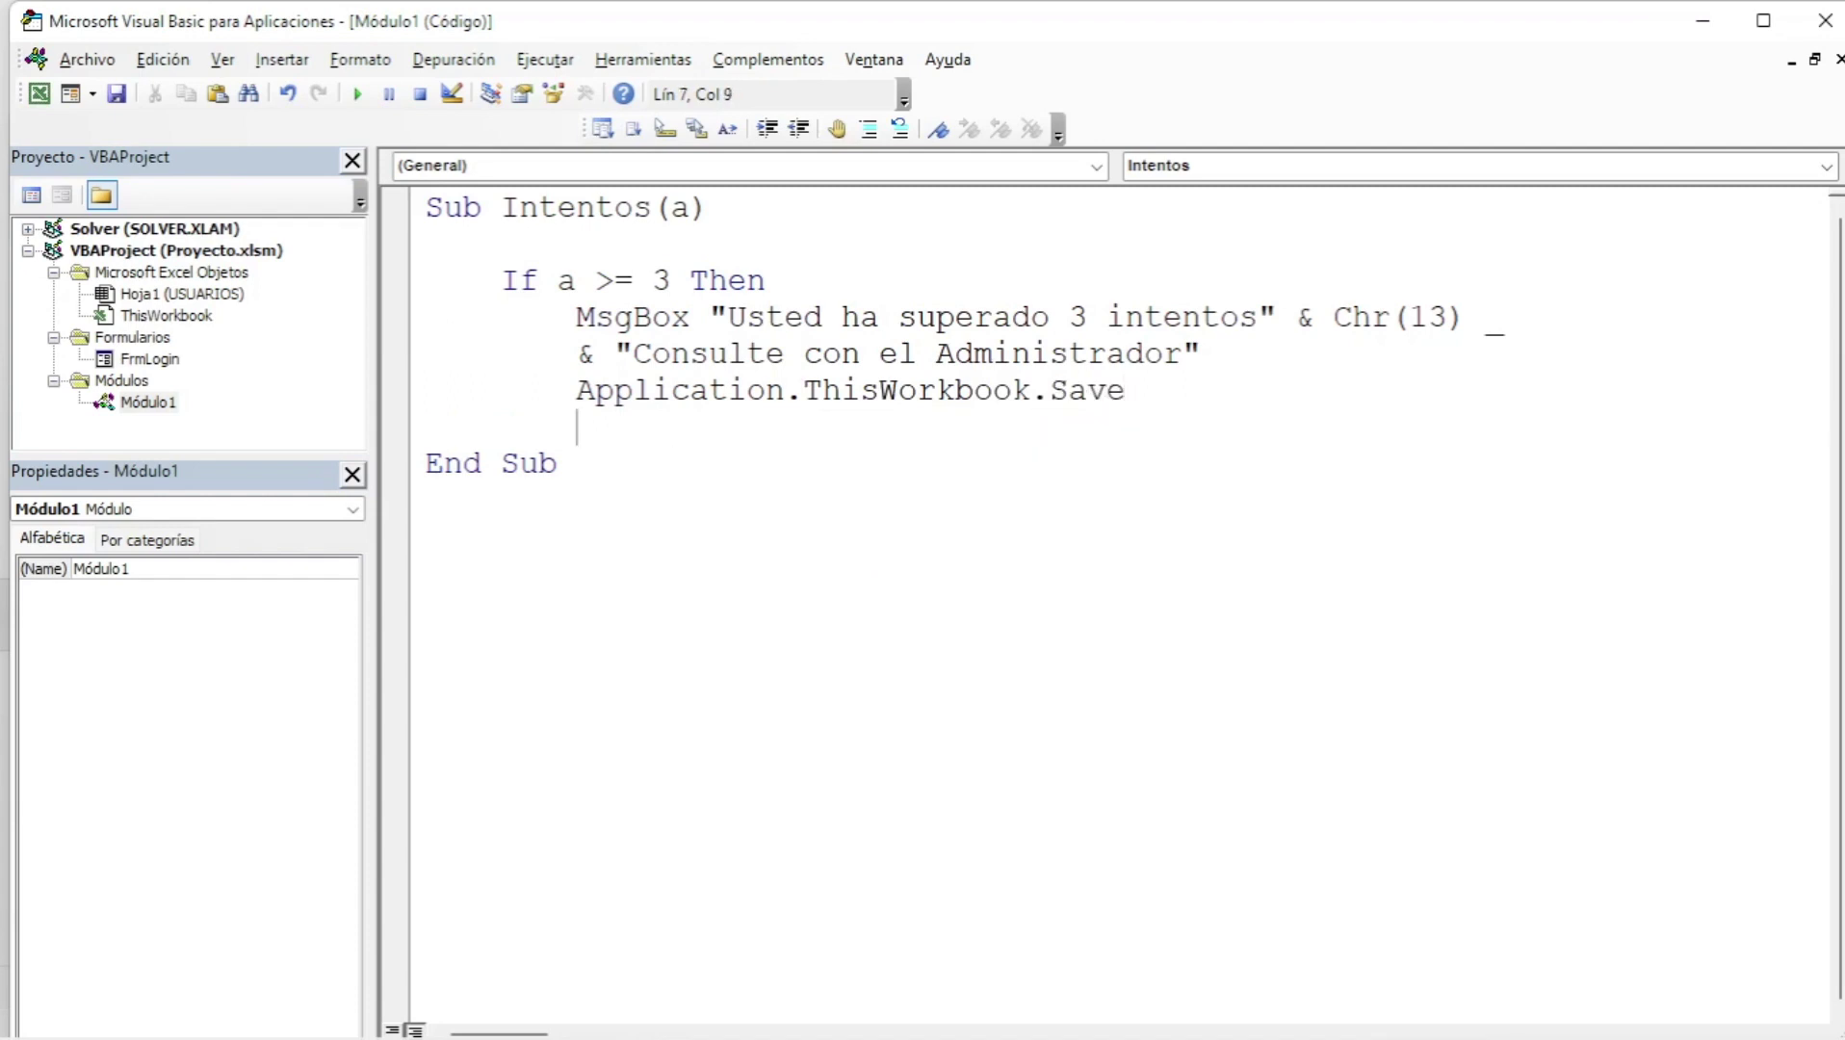
# - Add Application.Quit below the save statement
pyautogui.write('a')
pyautogui.hotkey('ctrl', 'space')
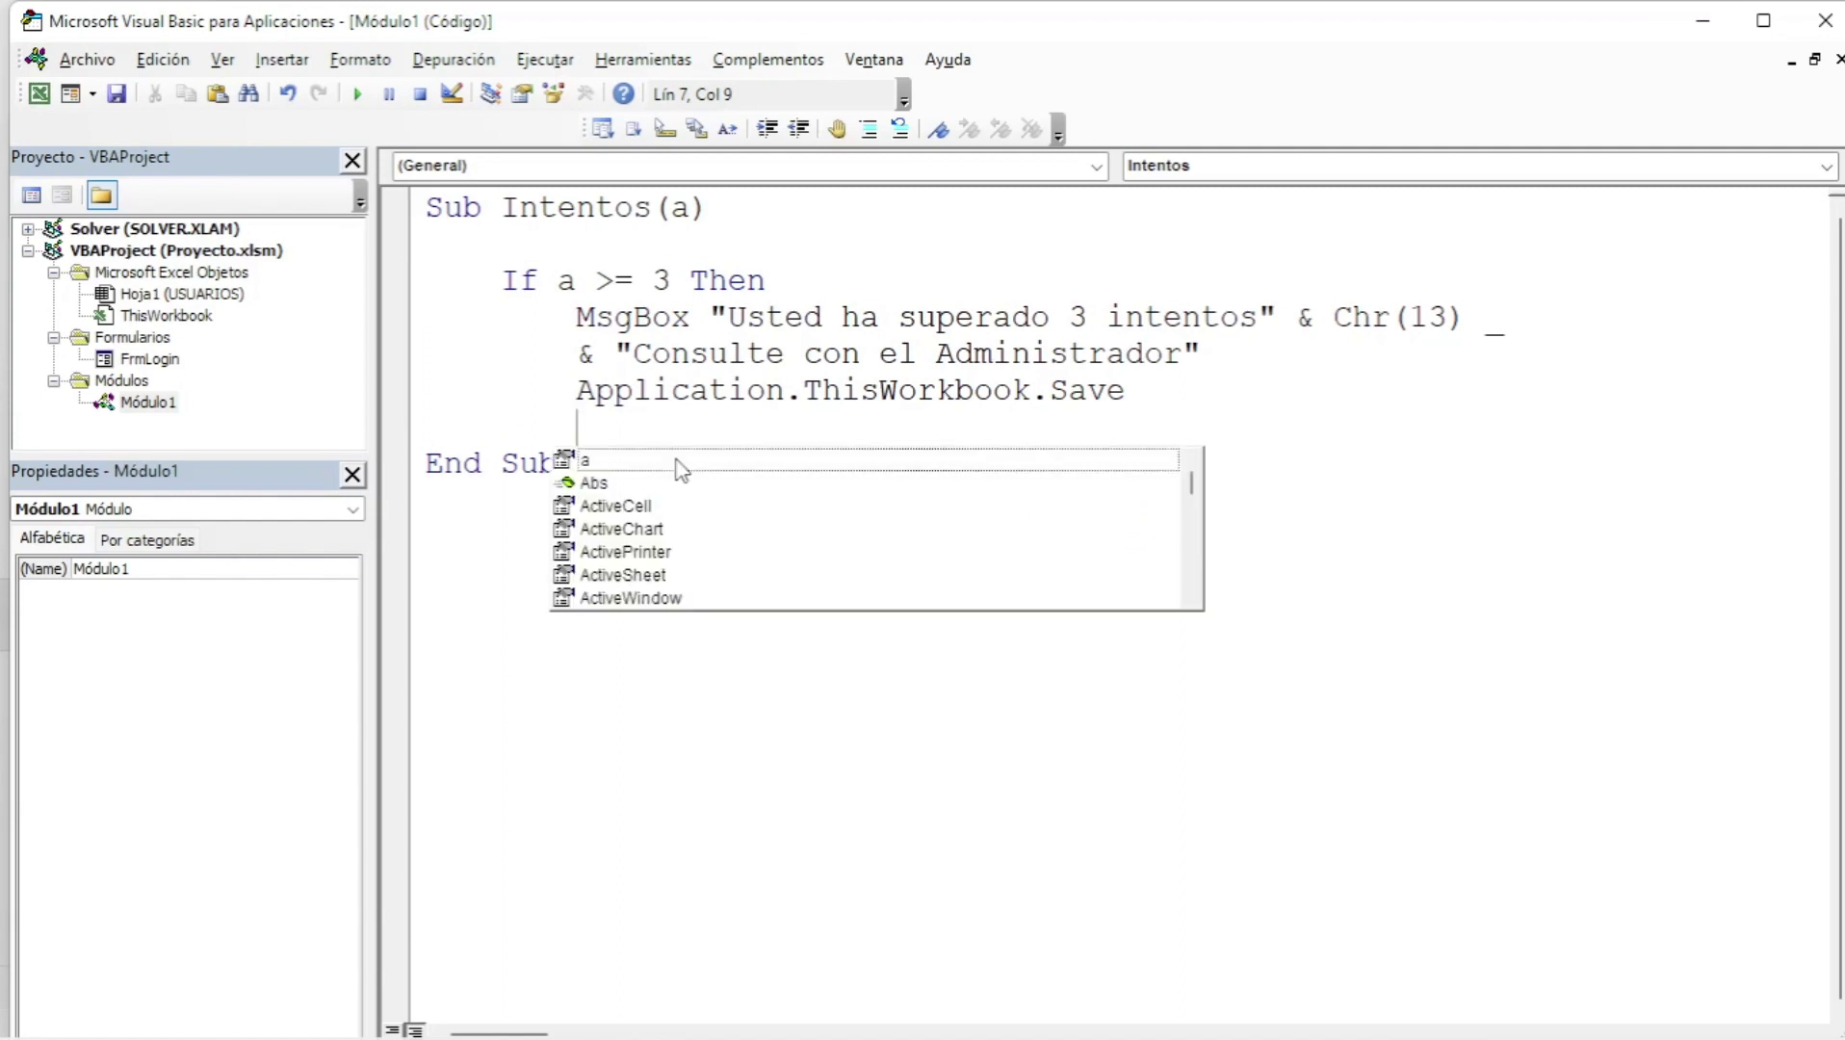
pyautogui.write('pl')
pyautogui.press('Down')
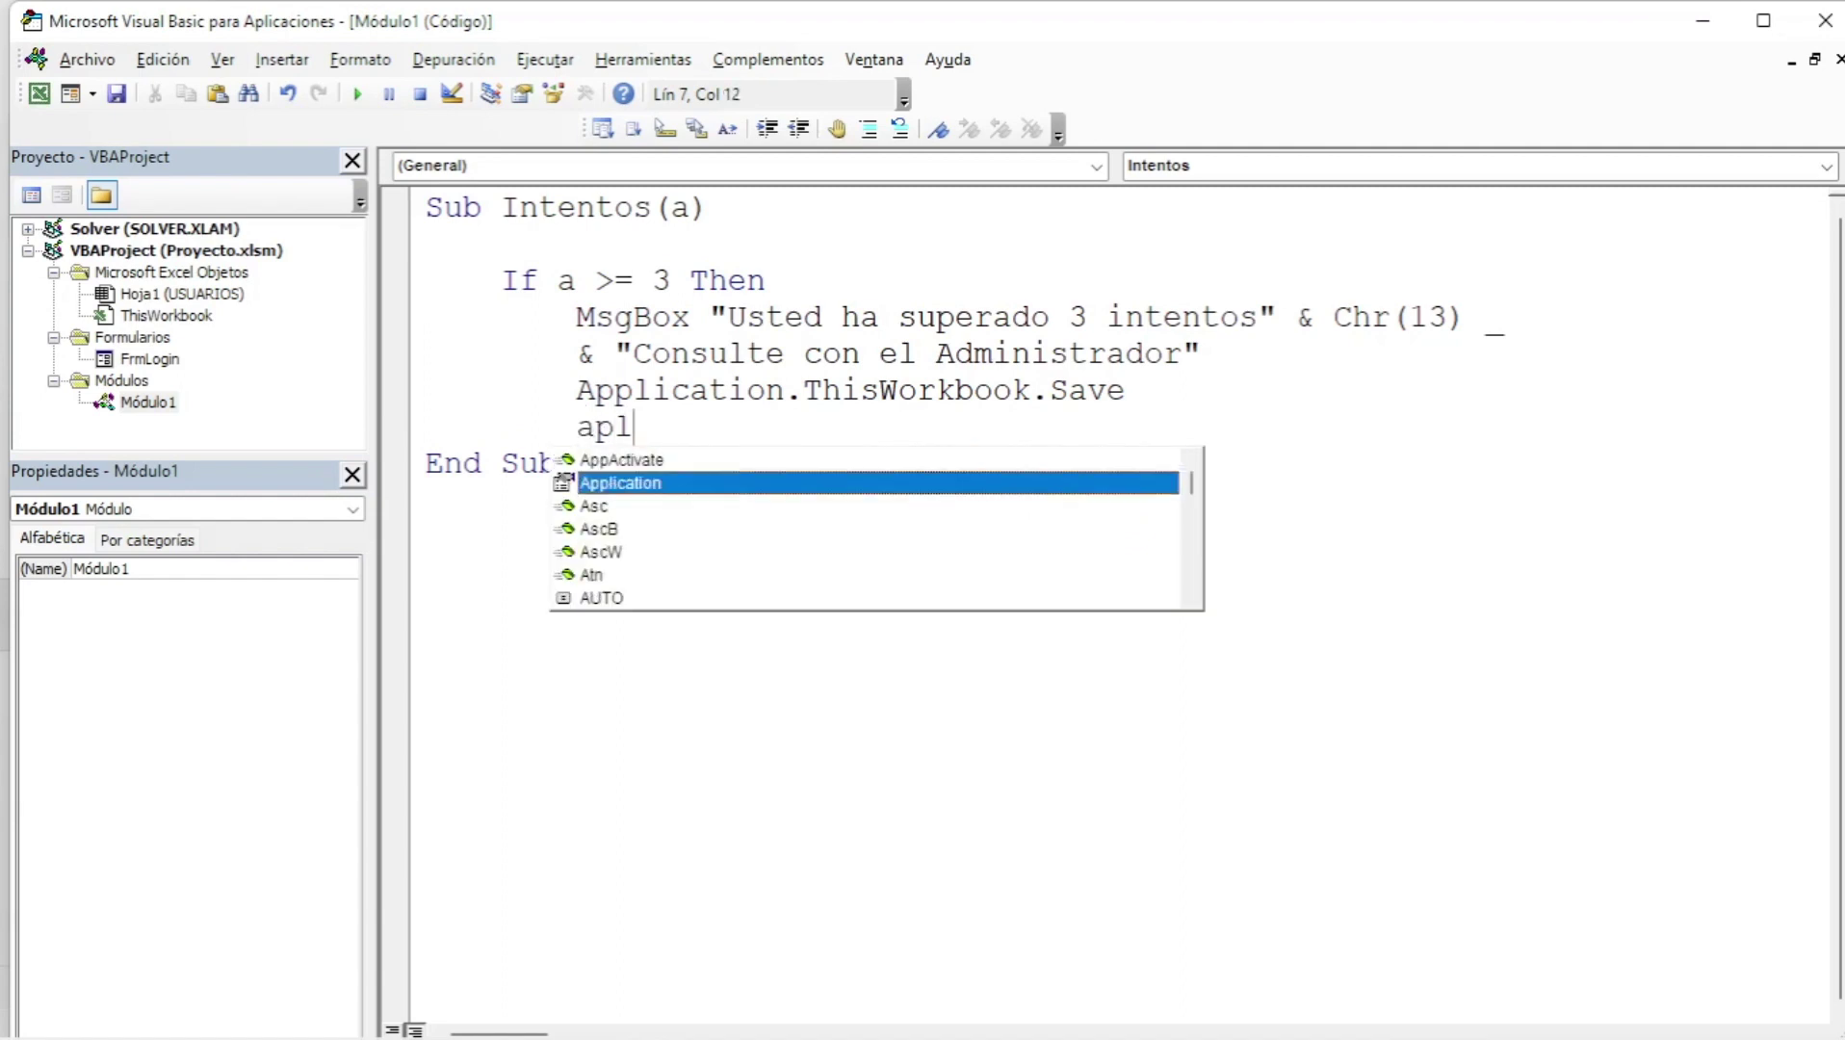
pyautogui.write('.q')
pyautogui.press('Down')
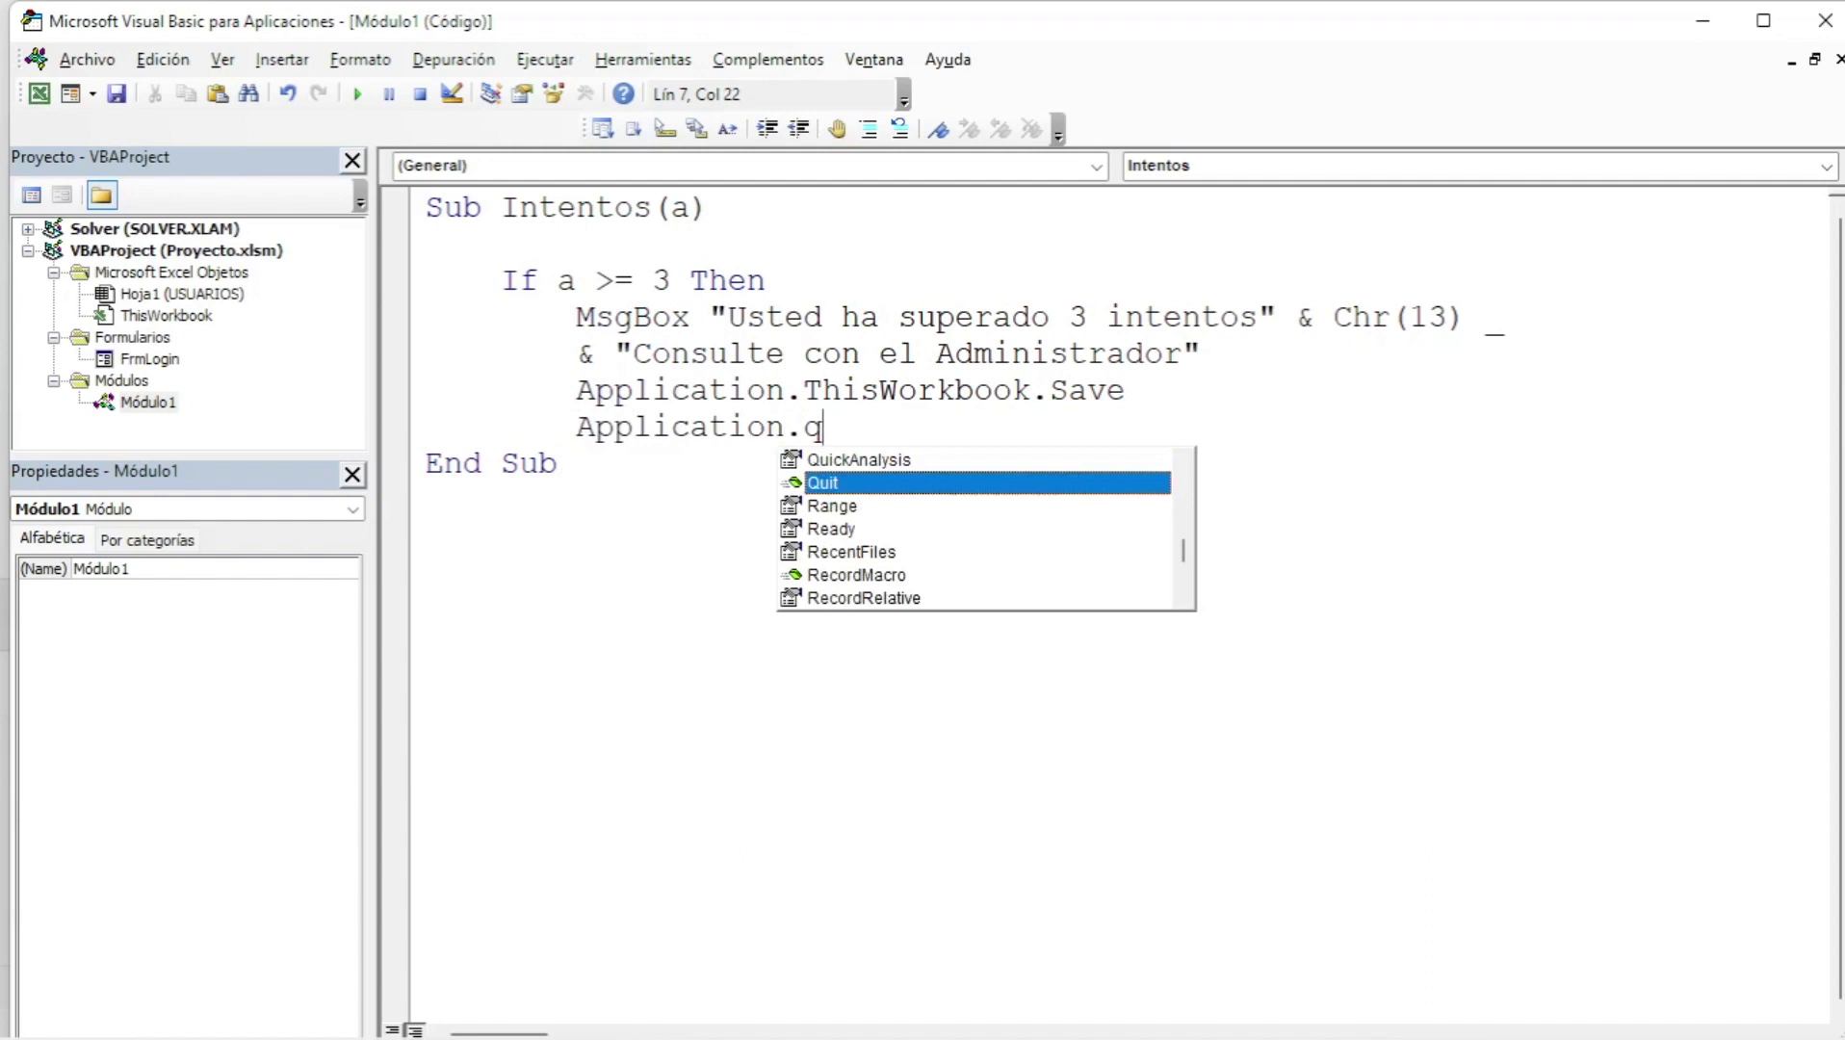
pyautogui.press('Tab')
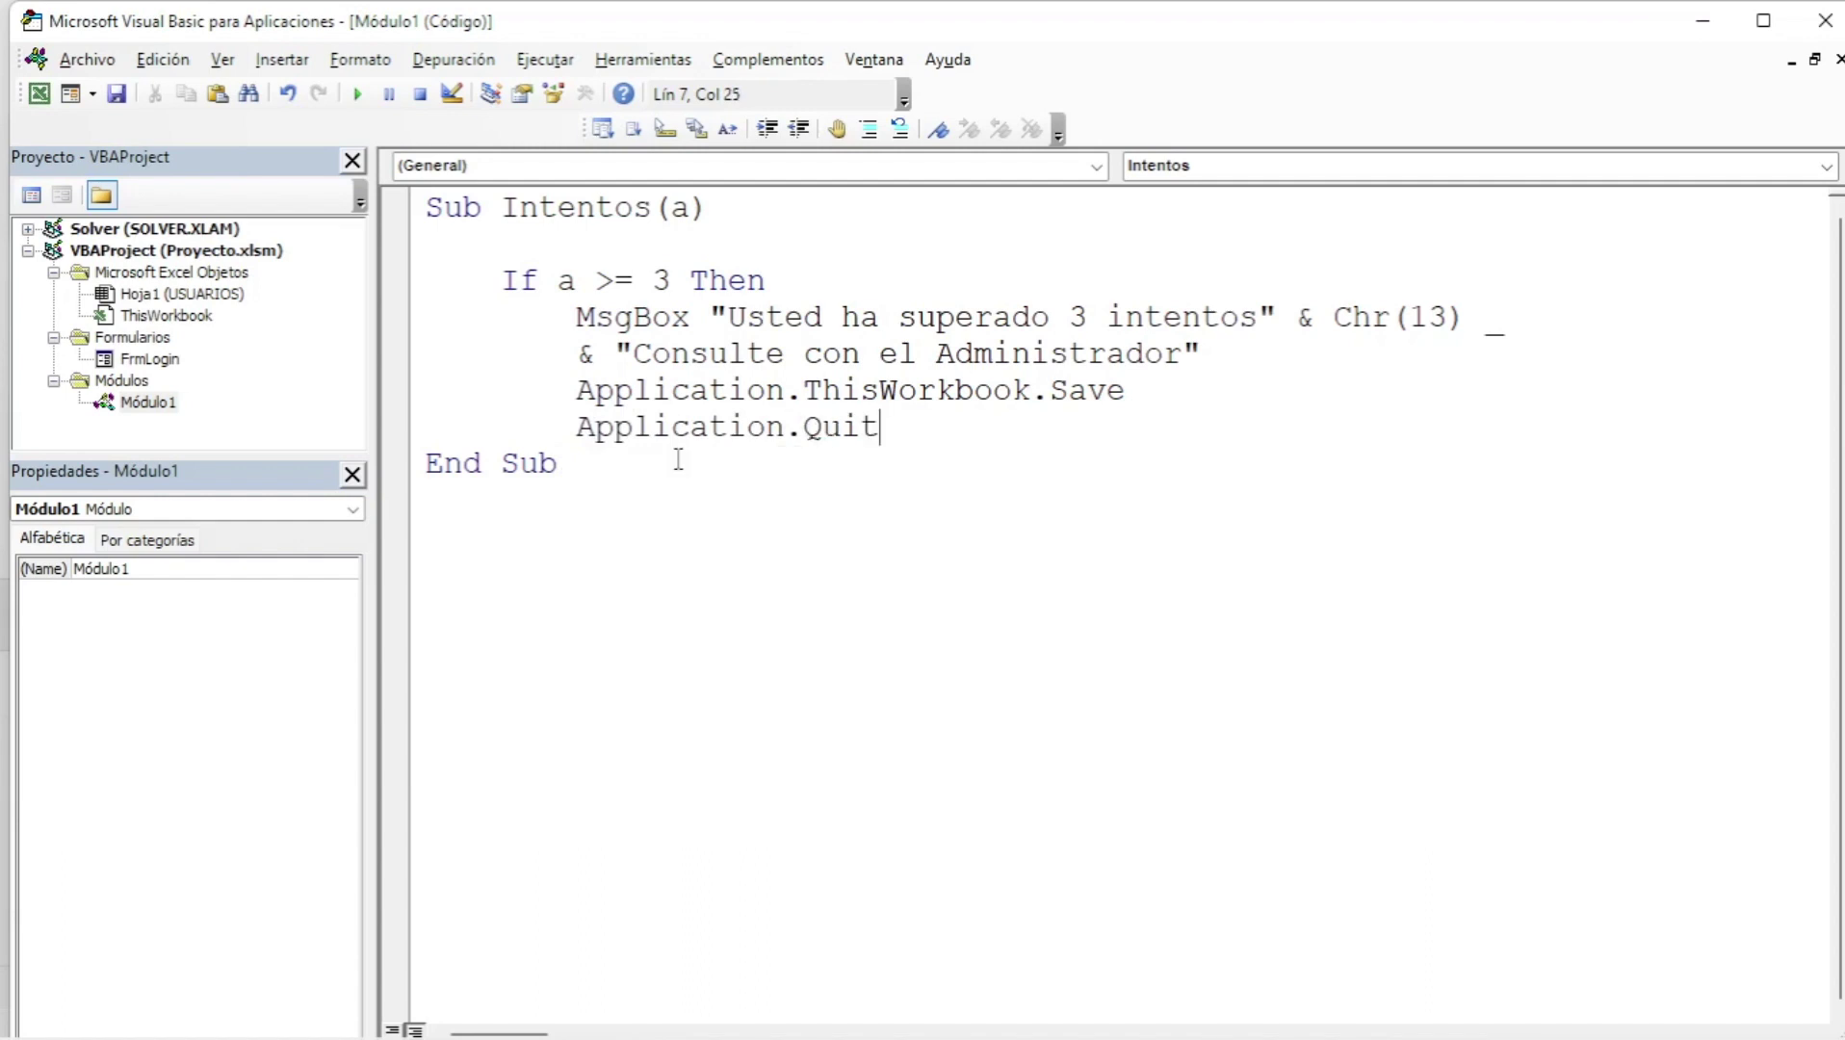
pyautogui.press('Return')
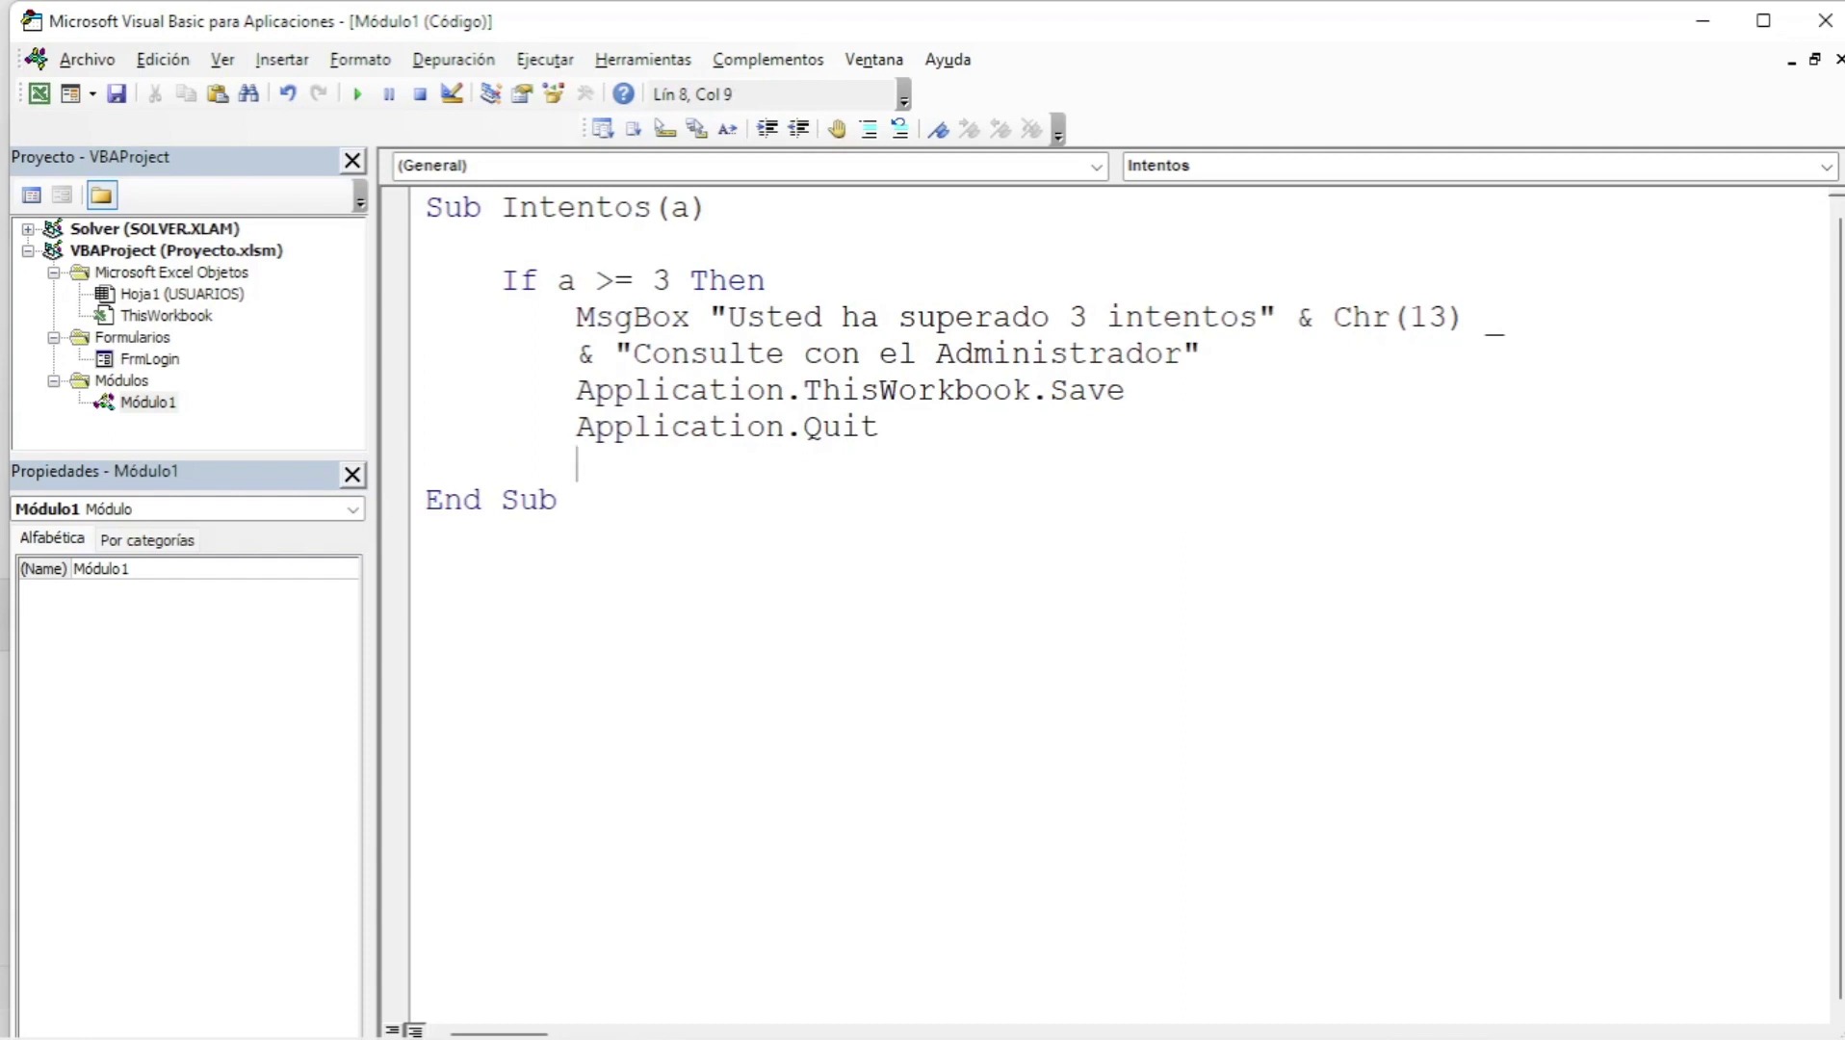
# - Add an Else branch with a MsgBox starting "N° de intentos = " & a
pyautogui.press('BackSpace')
pyautogui.press('BackSpace')
pyautogui.press('BackSpace')
pyautogui.press('BackSpace')
pyautogui.write('els')
pyautogui.write('e')
pyautogui.press('Return')
pyautogui.press('Tab')
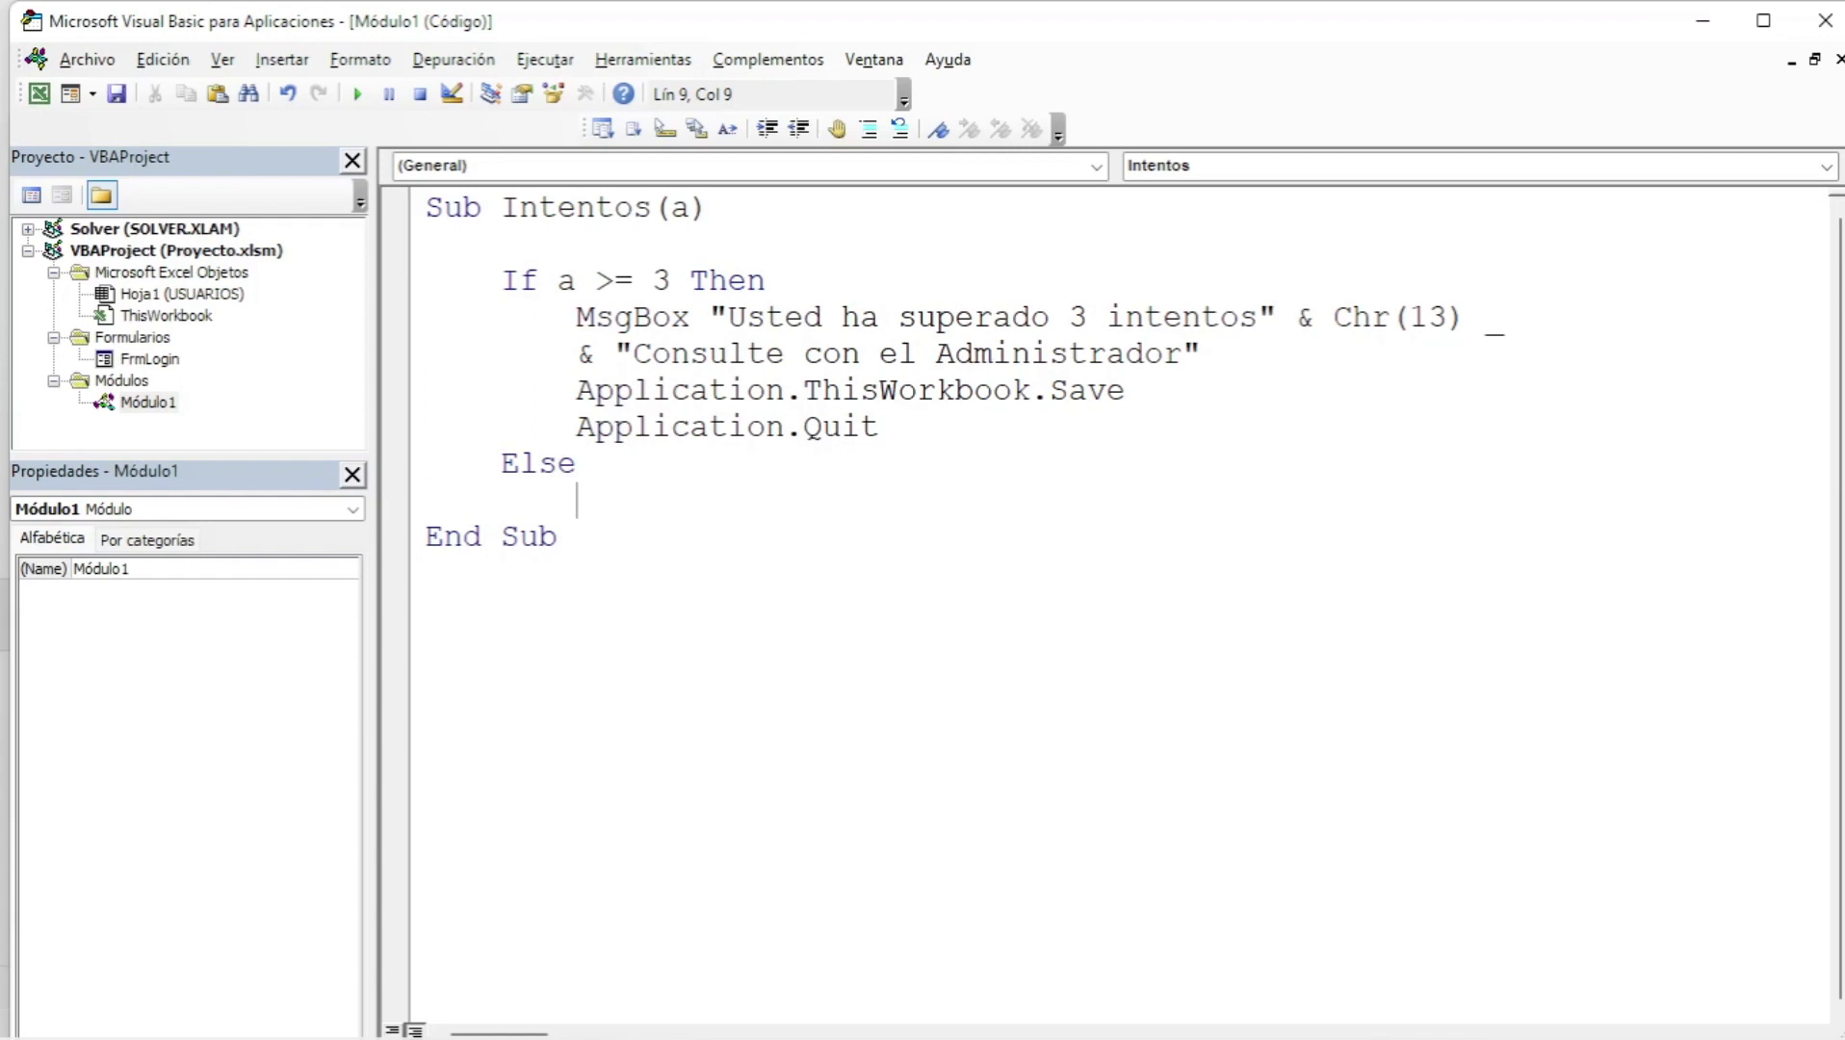
pyautogui.write('msgx')
pyautogui.press('BackSpace')
pyautogui.write('box ')
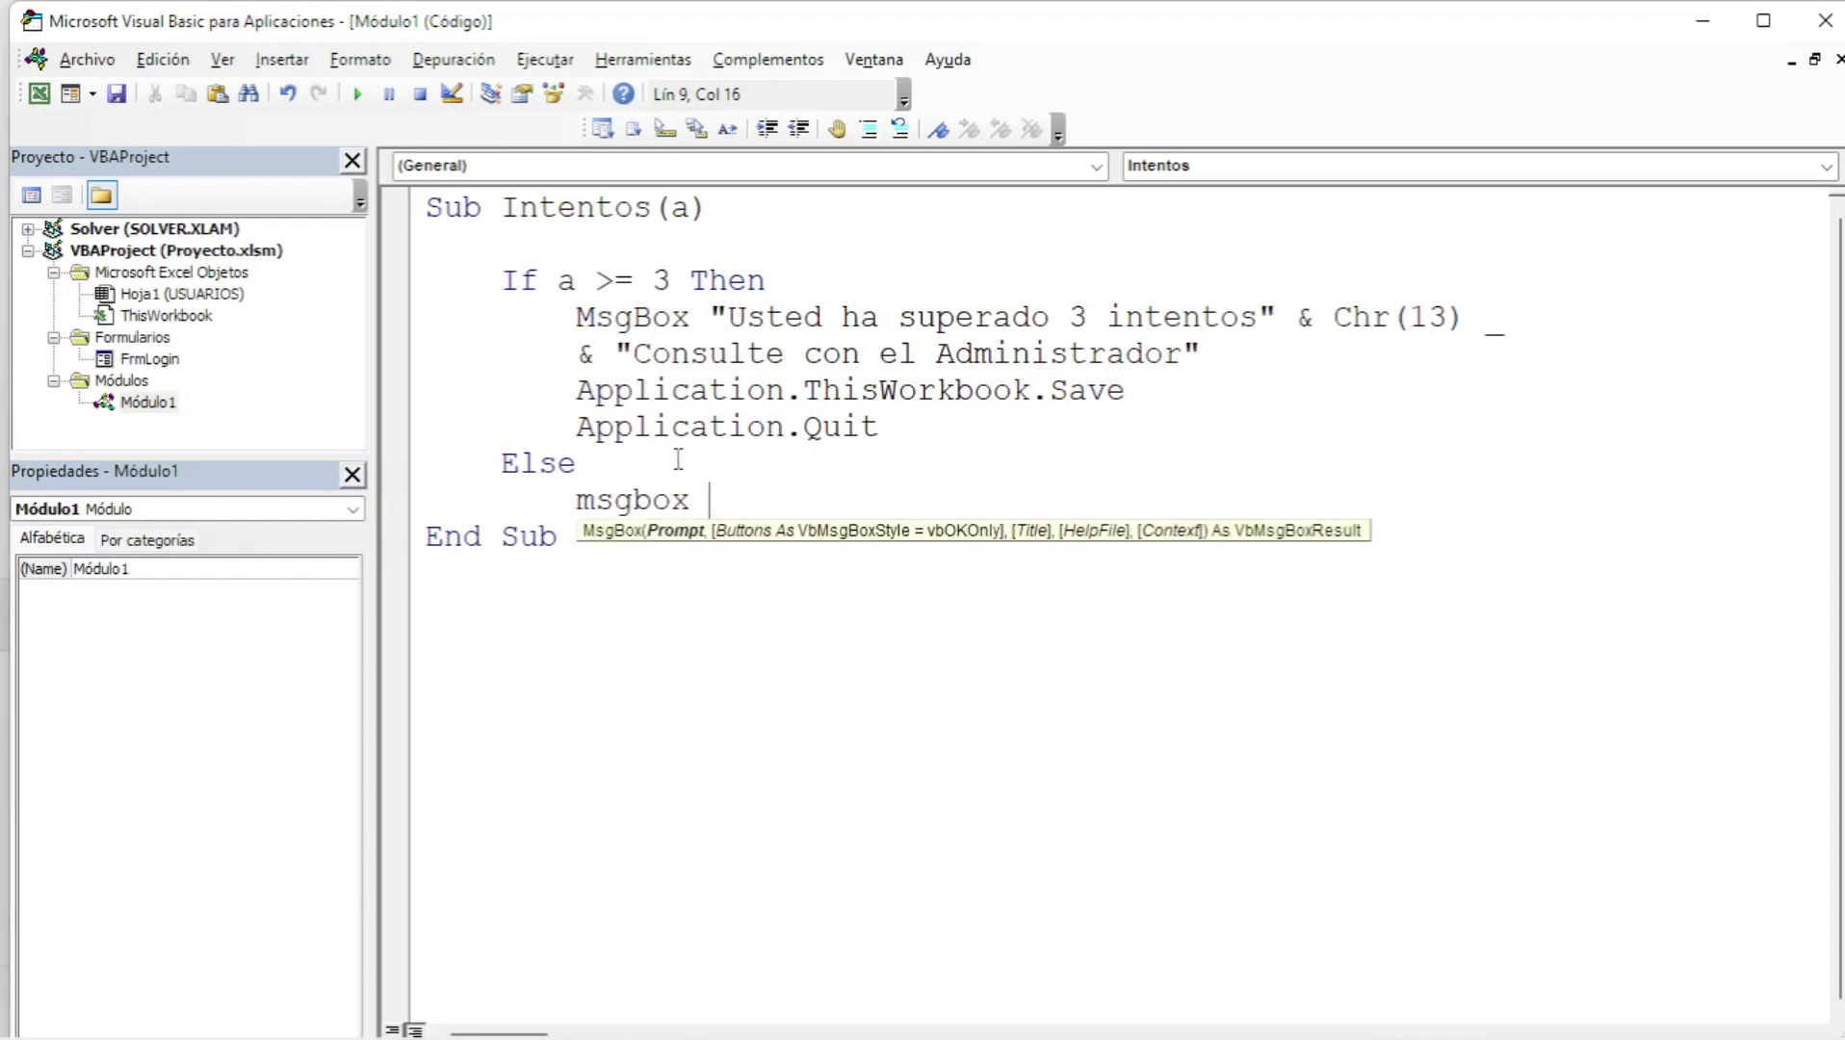
pyautogui.write('"')
pyautogui.write('N°')
pyautogui.write(' de intentos')
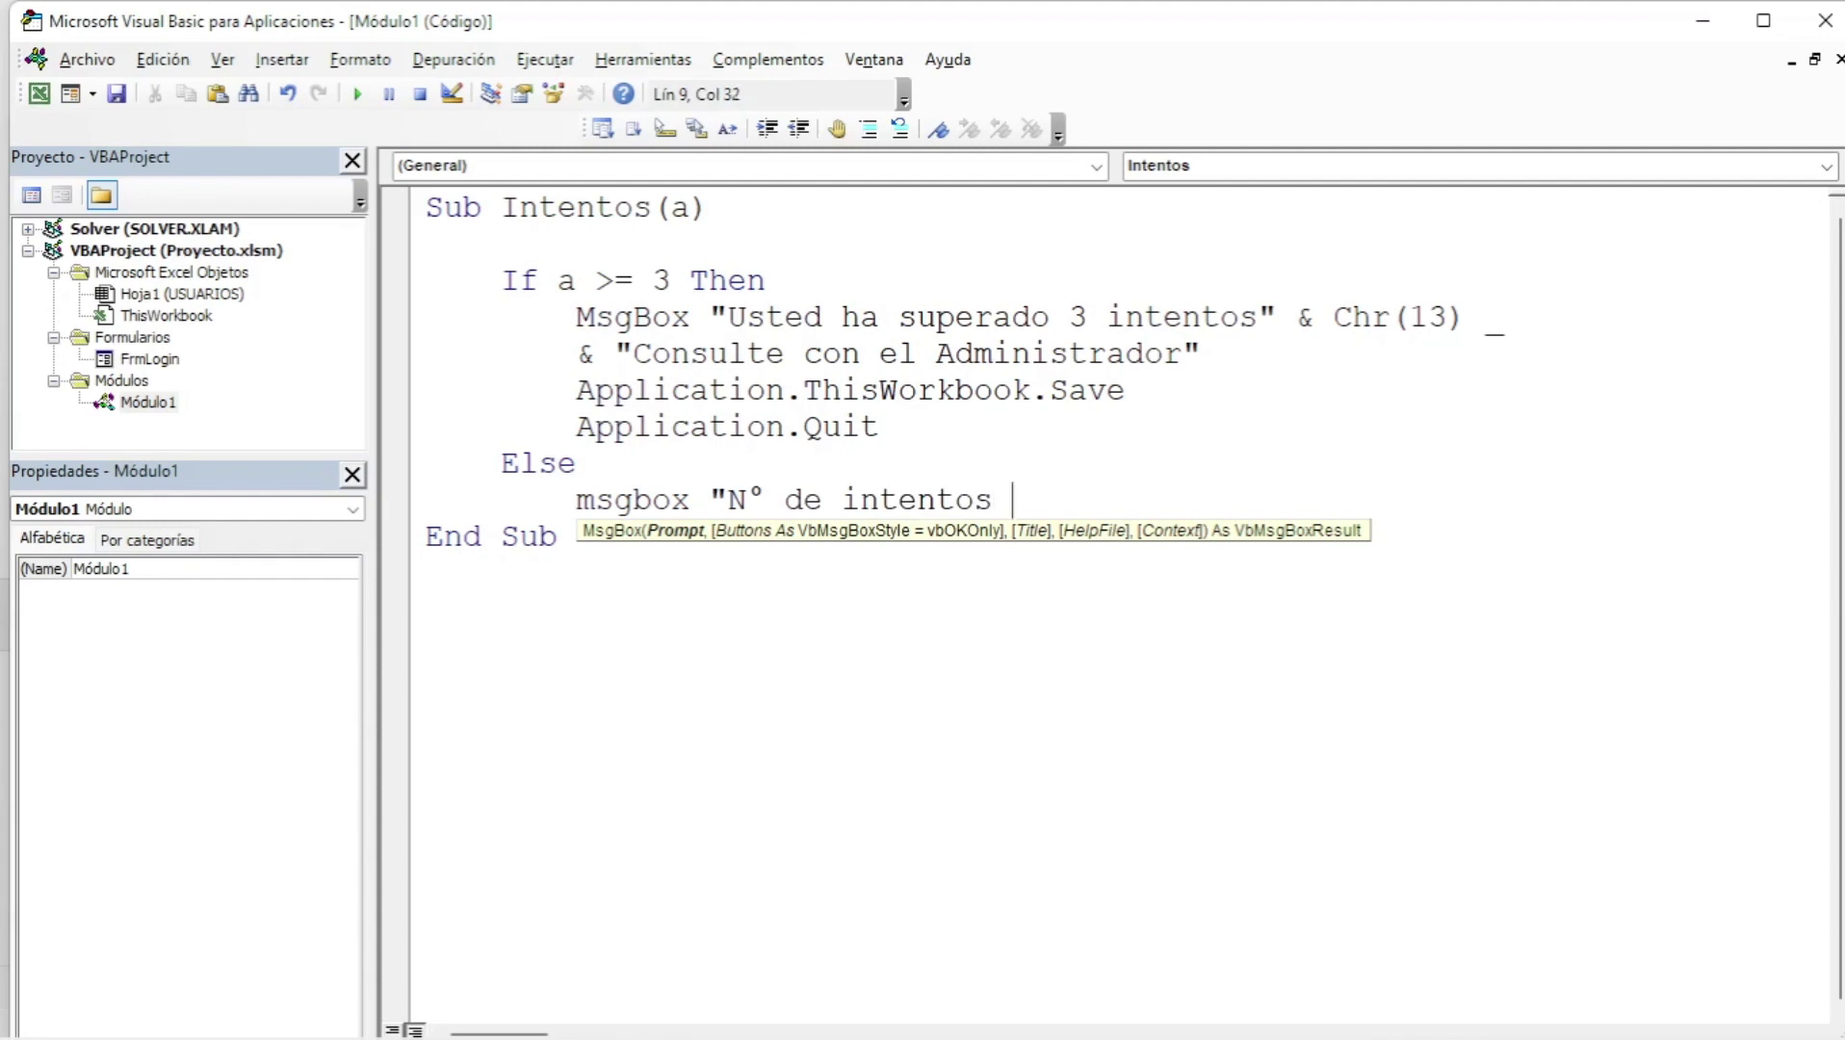
pyautogui.write(' ="')
pyautogui.press('Left')
pyautogui.press('Right')
pyautogui.write('& ')
pyautogui.write('a')
# - Append & Chr(13) & "Clave incorrecta, vuelva a intentar" to the Else message
pyautogui.write('&')
pyautogui.write('chr')
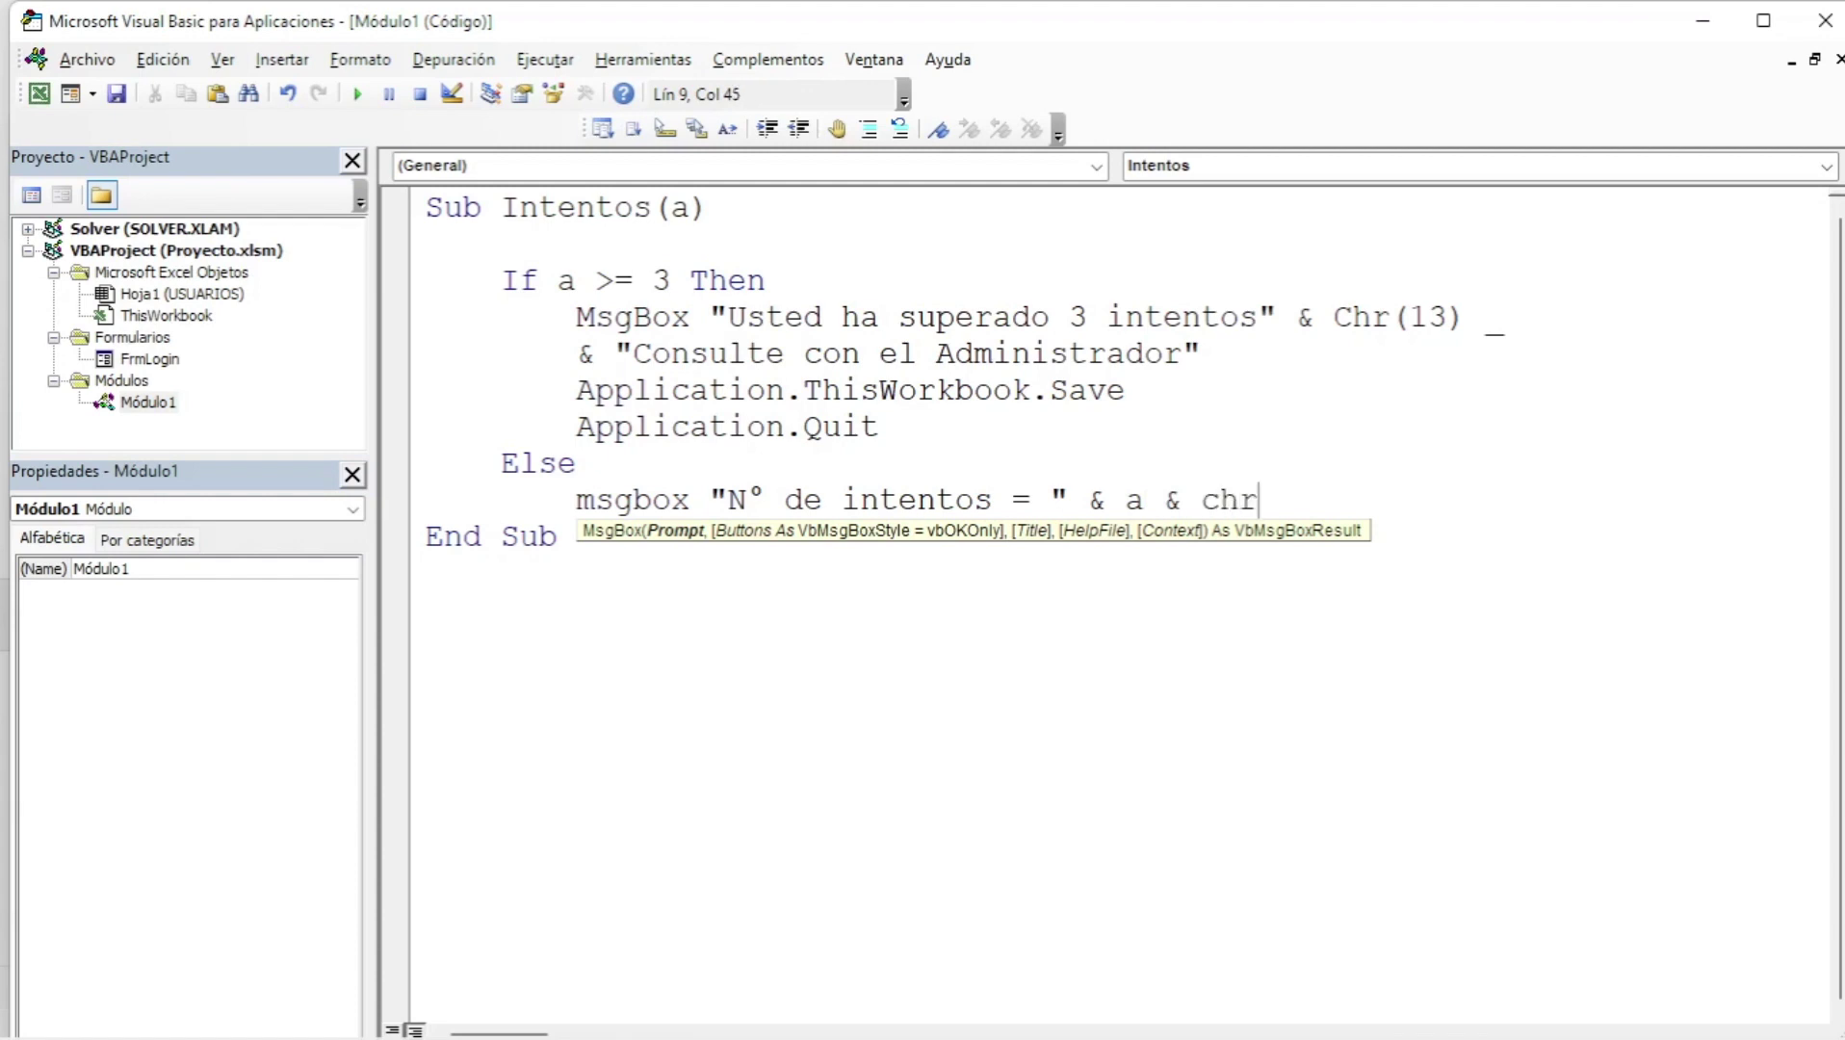
pyautogui.write('(13')
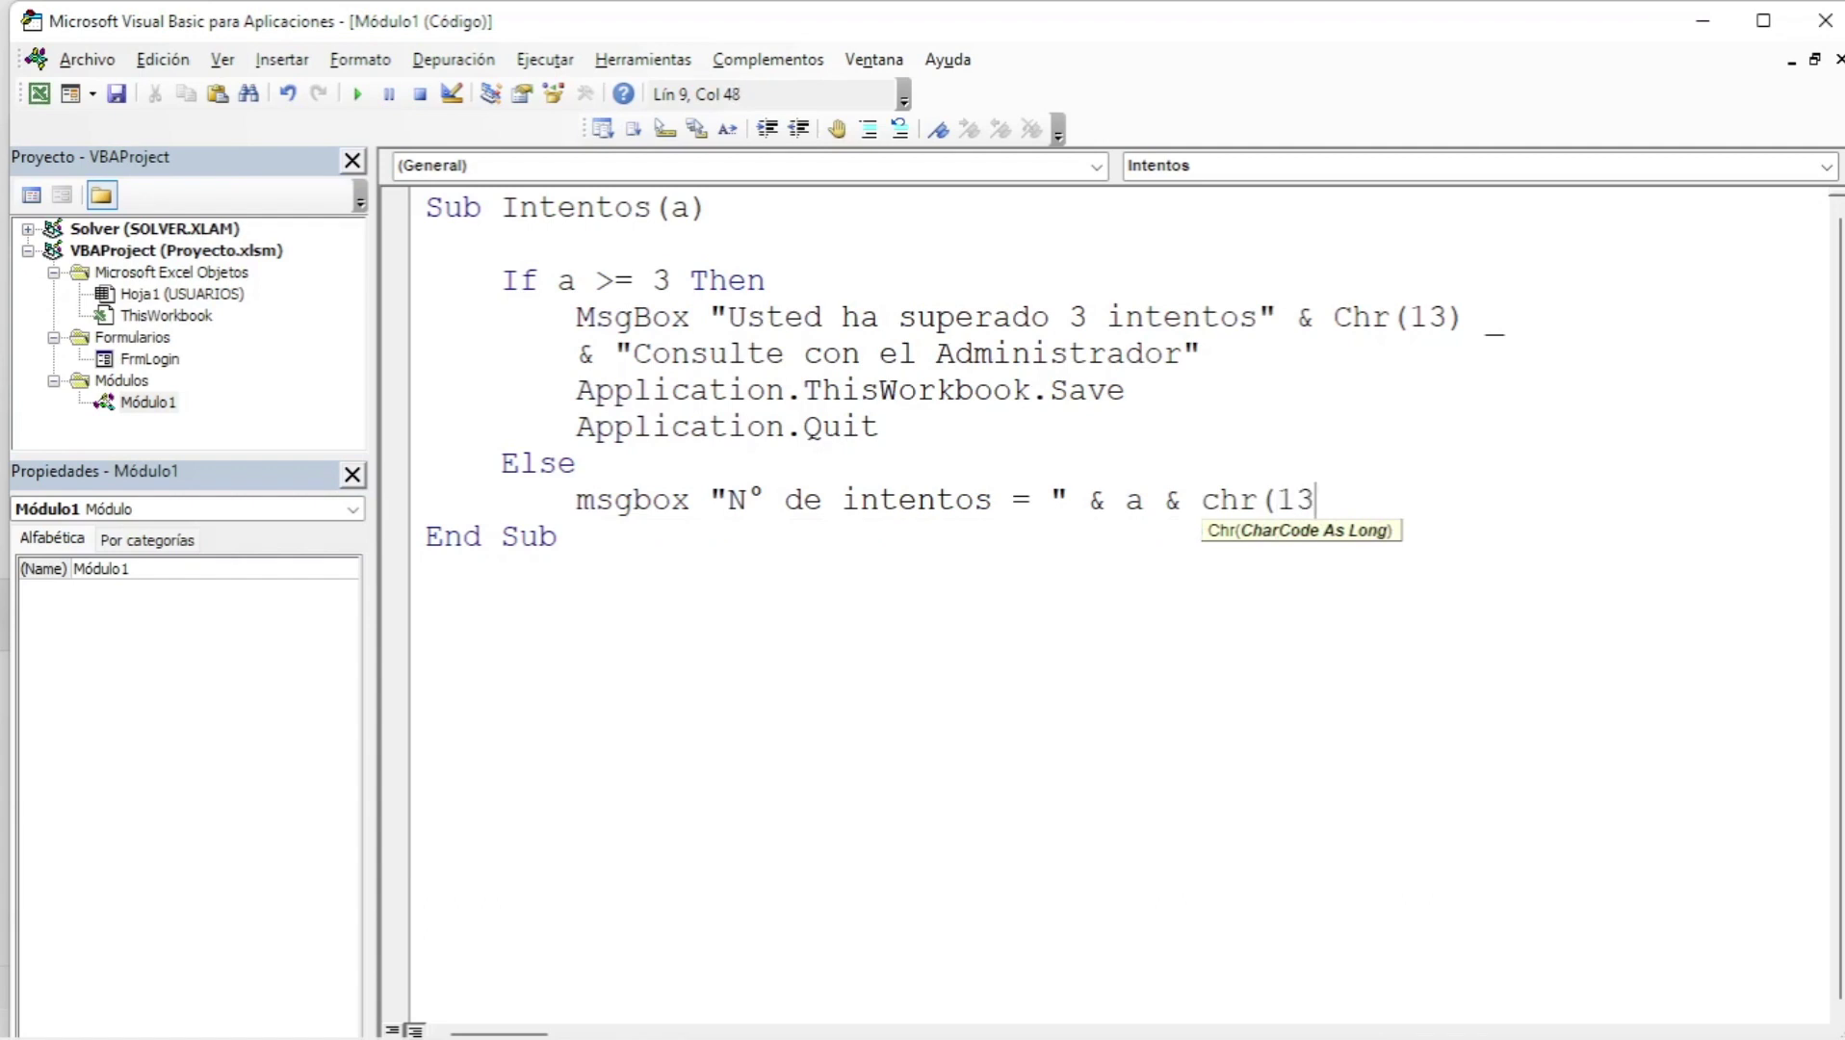
pyautogui.write(')')
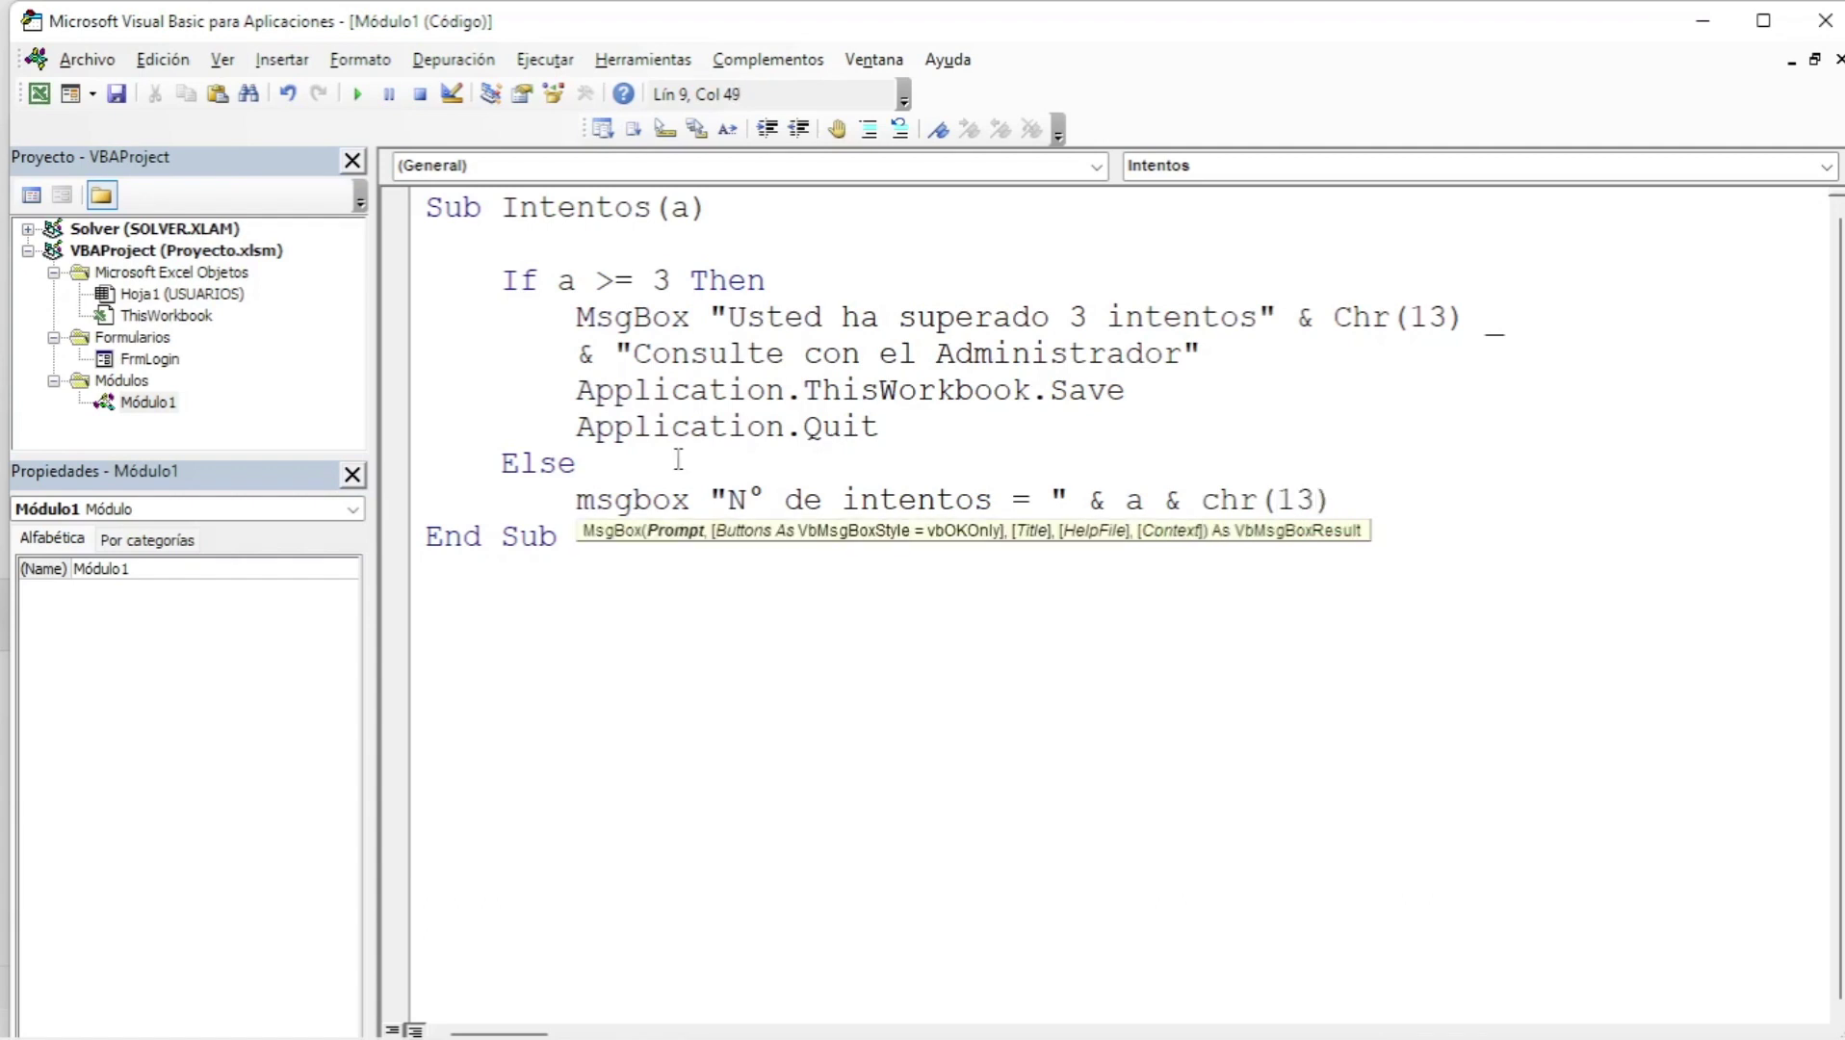
pyautogui.write(' &')
pyautogui.write('"')
pyautogui.write('Clav')
pyautogui.write('e ind')
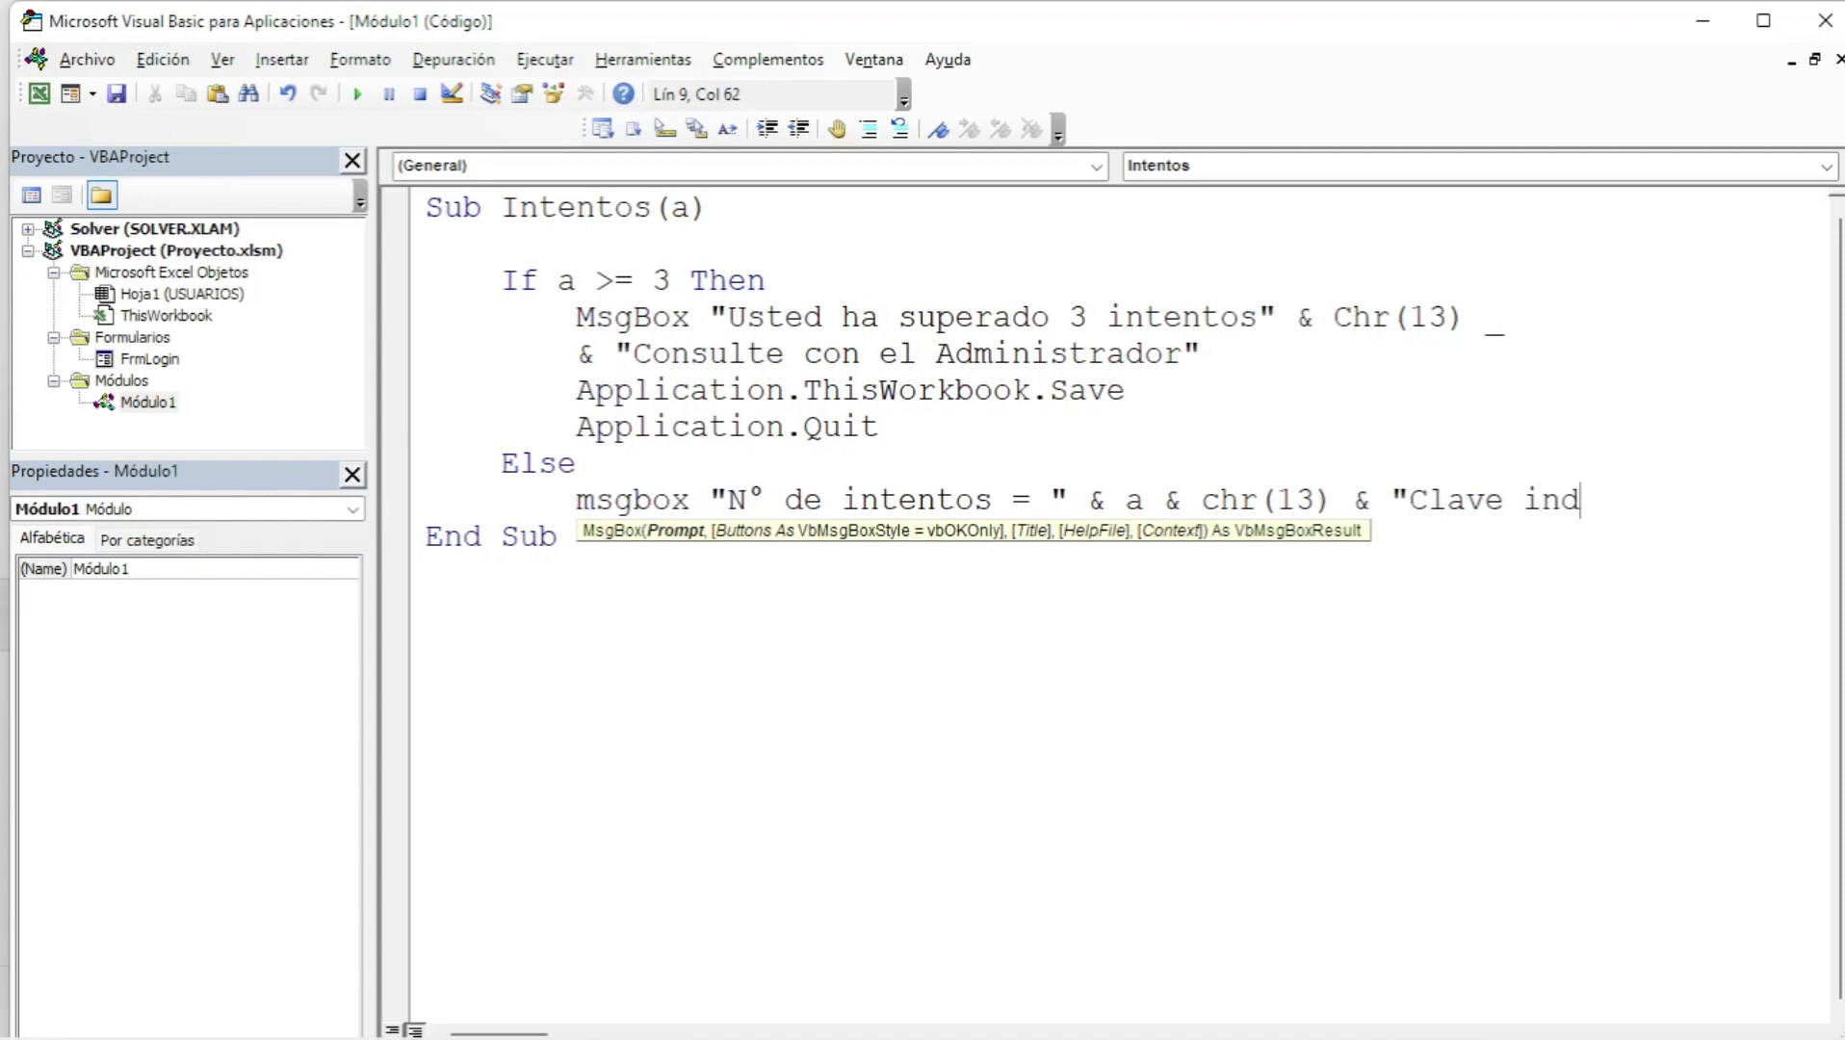
pyautogui.press('BackSpace')
pyautogui.write('corre')
pyautogui.write('cta, vu')
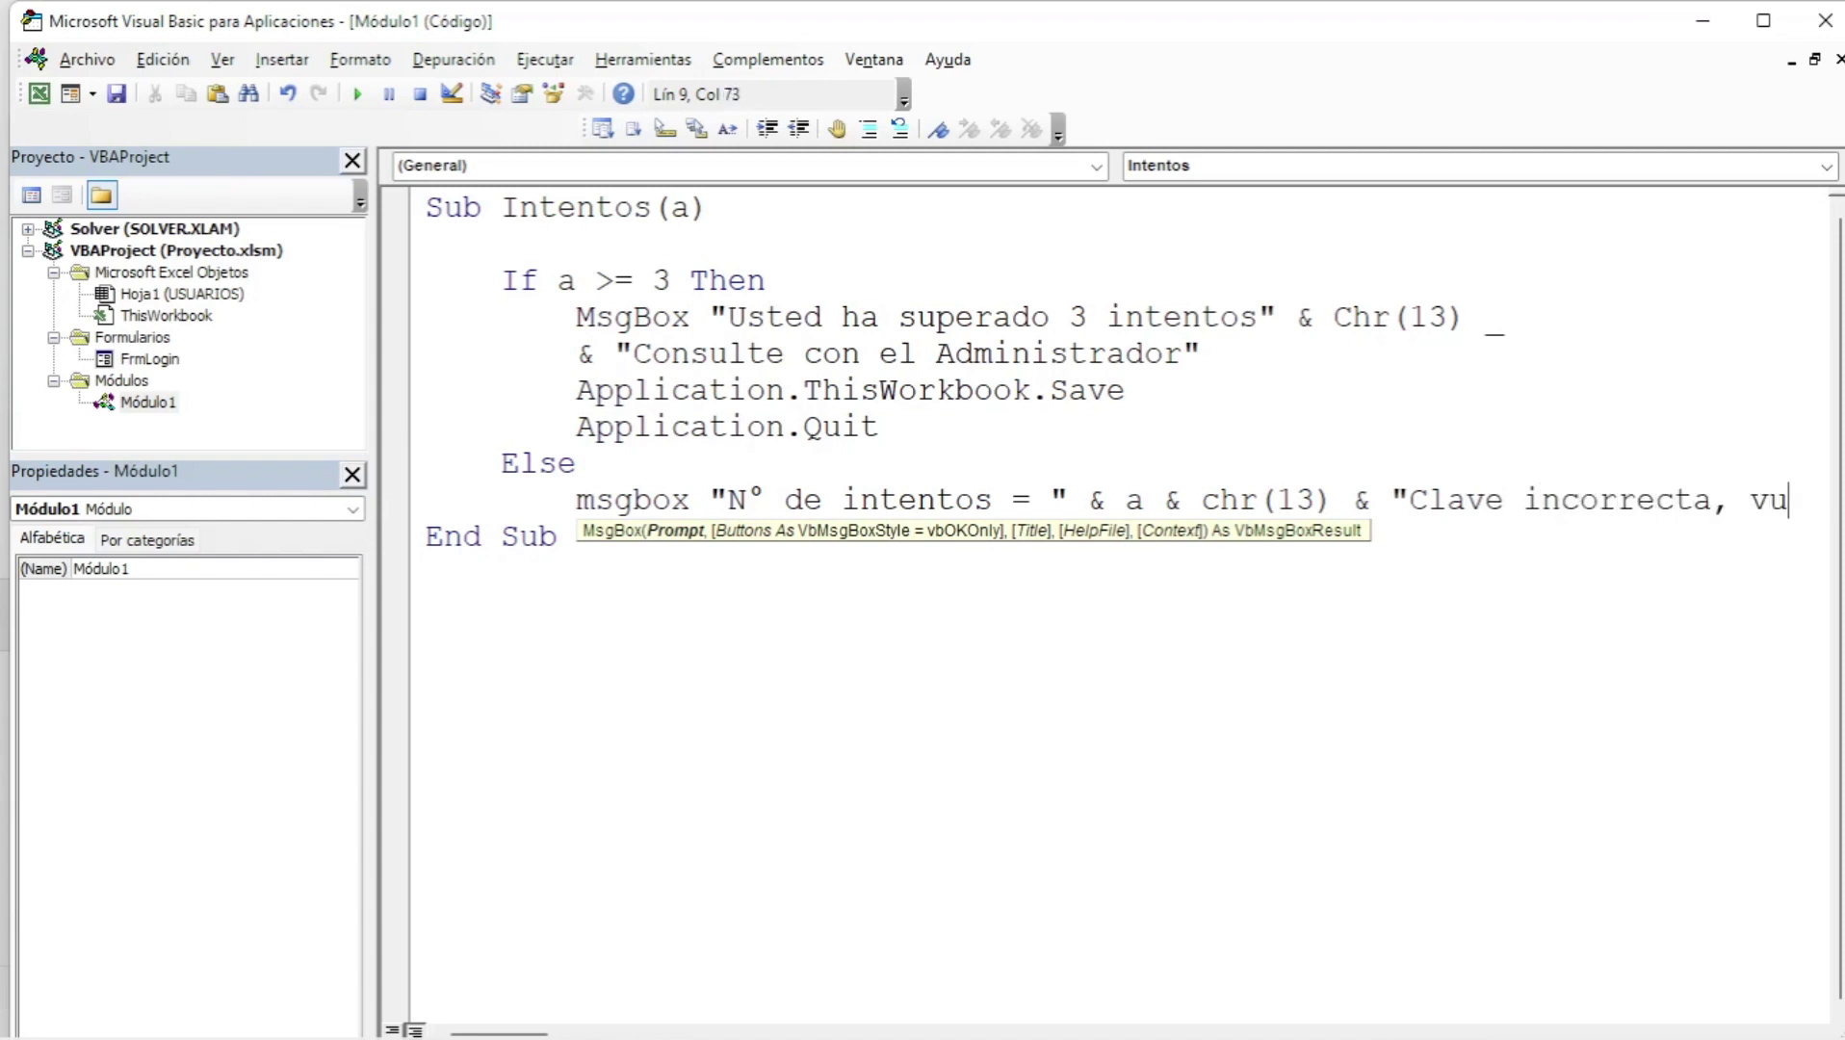
pyautogui.write('elva a')
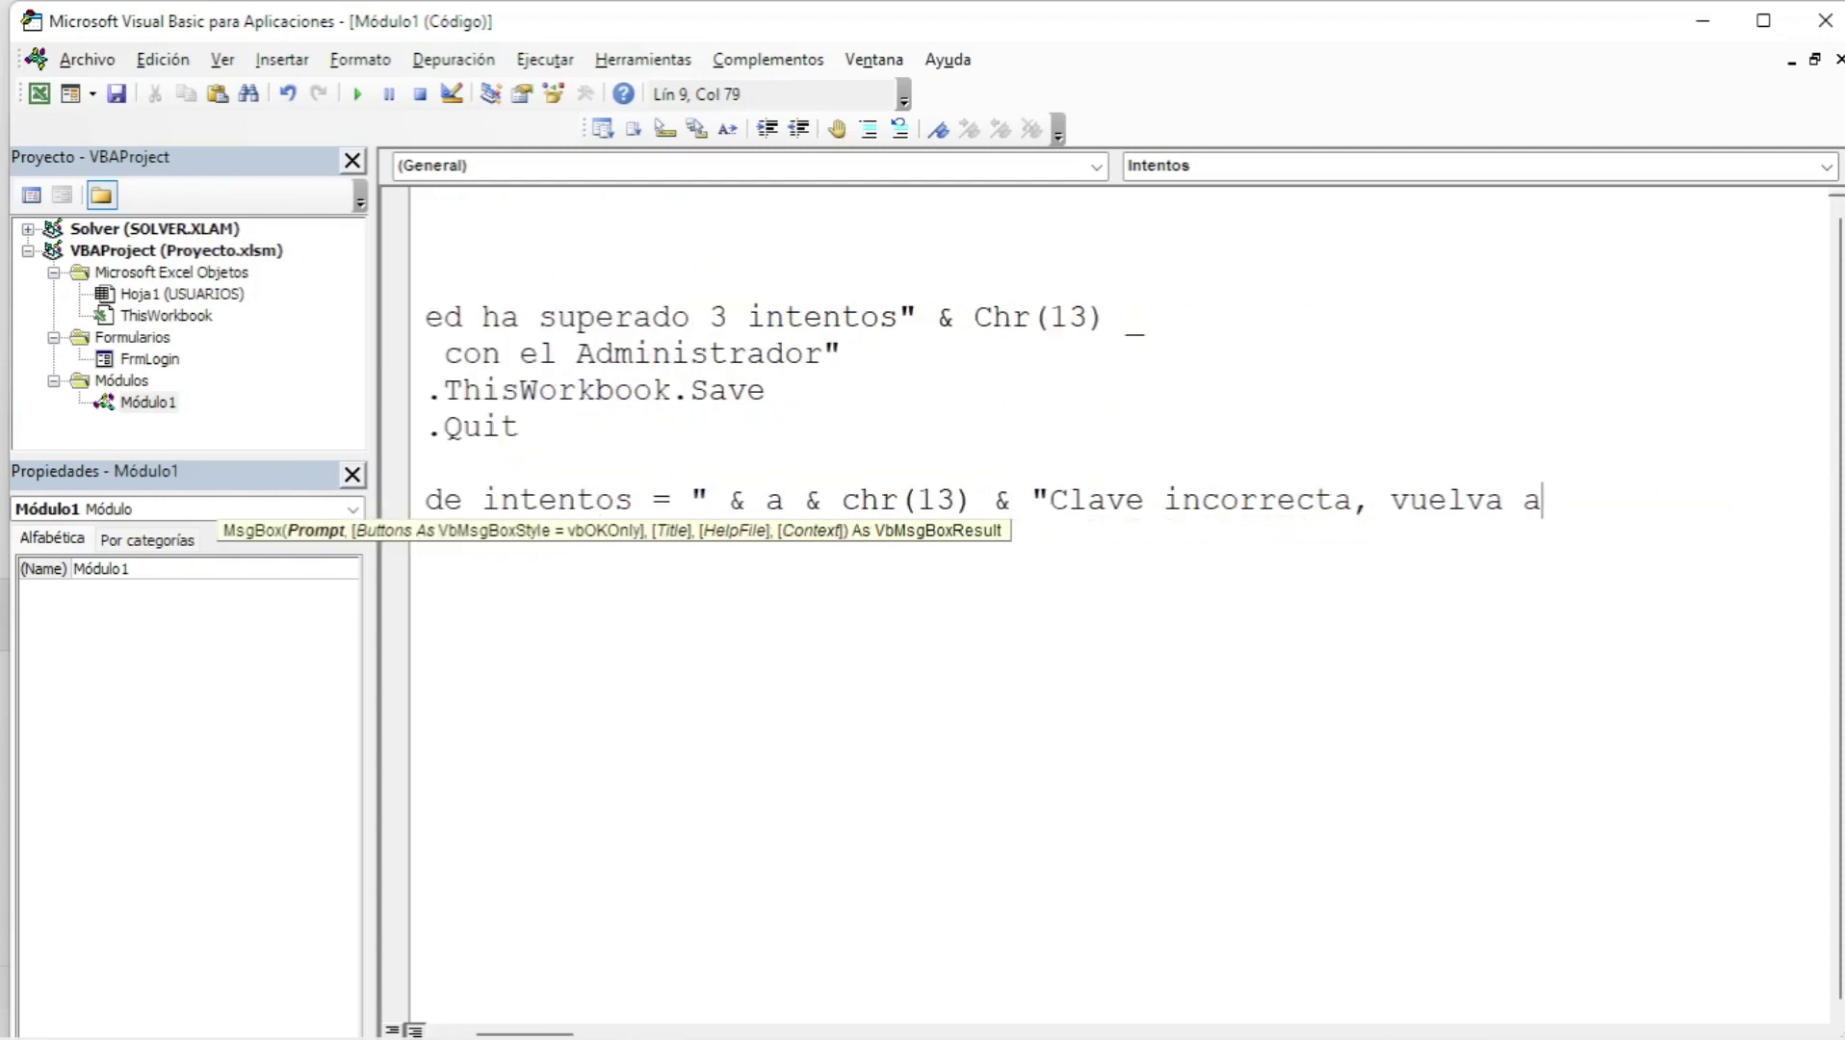
pyautogui.write(' inten')
pyautogui.write('tar"')
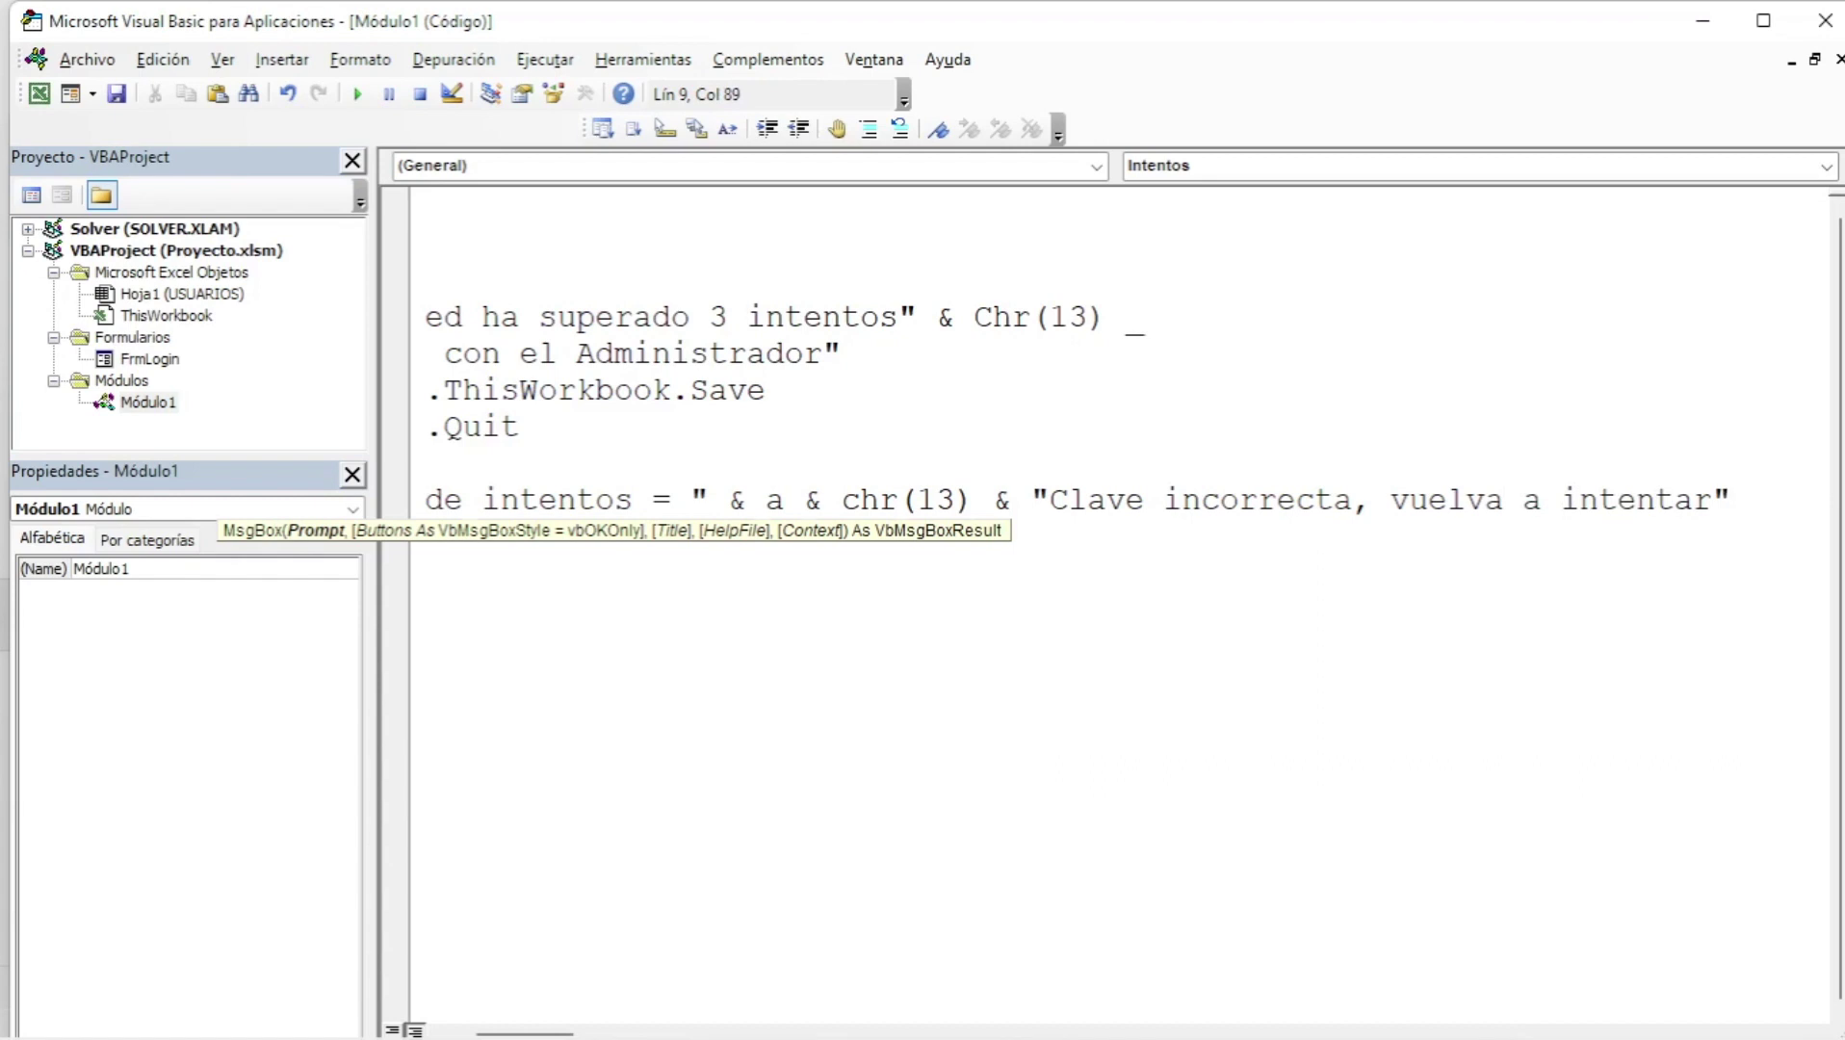
pyautogui.press('Return')
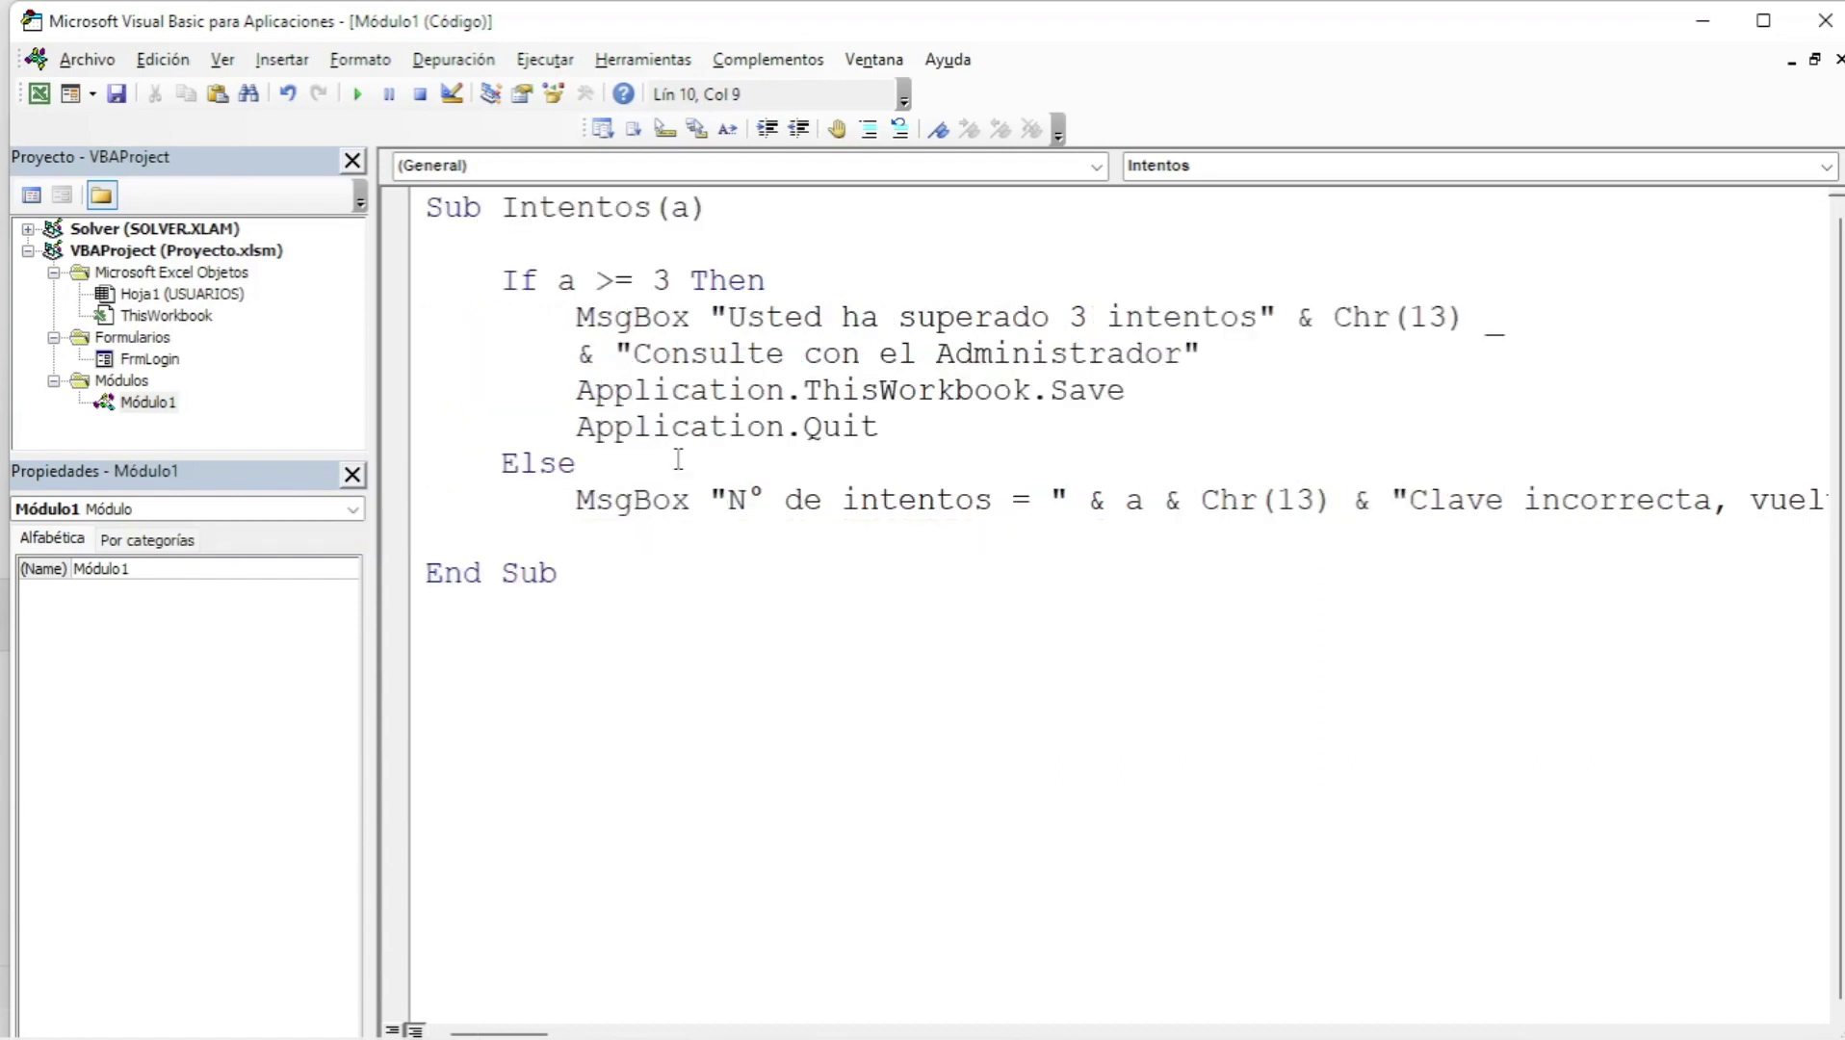
# - Close the conditional with End If aligned to Else
pyautogui.press('BackSpace')
pyautogui.press('BackSpace')
pyautogui.write('enf')
pyautogui.press('BackSpace')
pyautogui.press('BackSpace')
pyautogui.write('d ')
pyautogui.write('if')
pyautogui.press('Return')
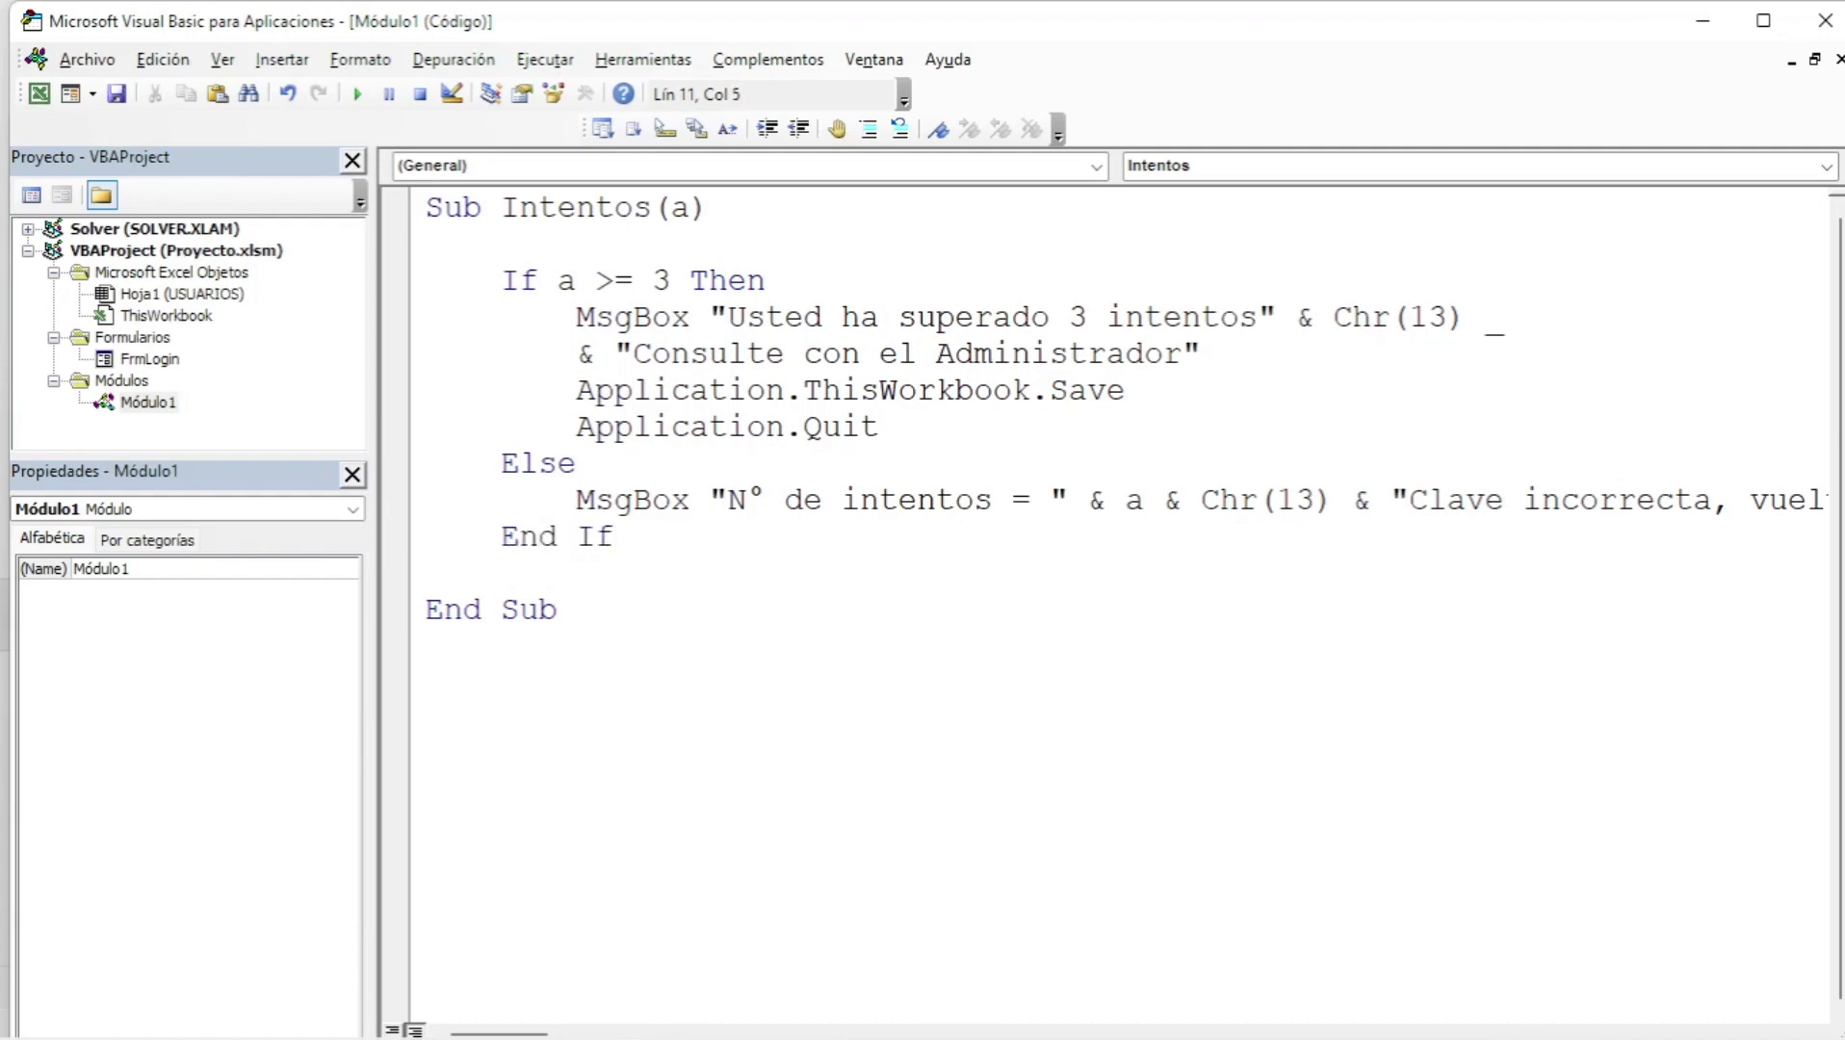
pyautogui.moveTo(372, 346); pyautogui.dragTo(77, 378)
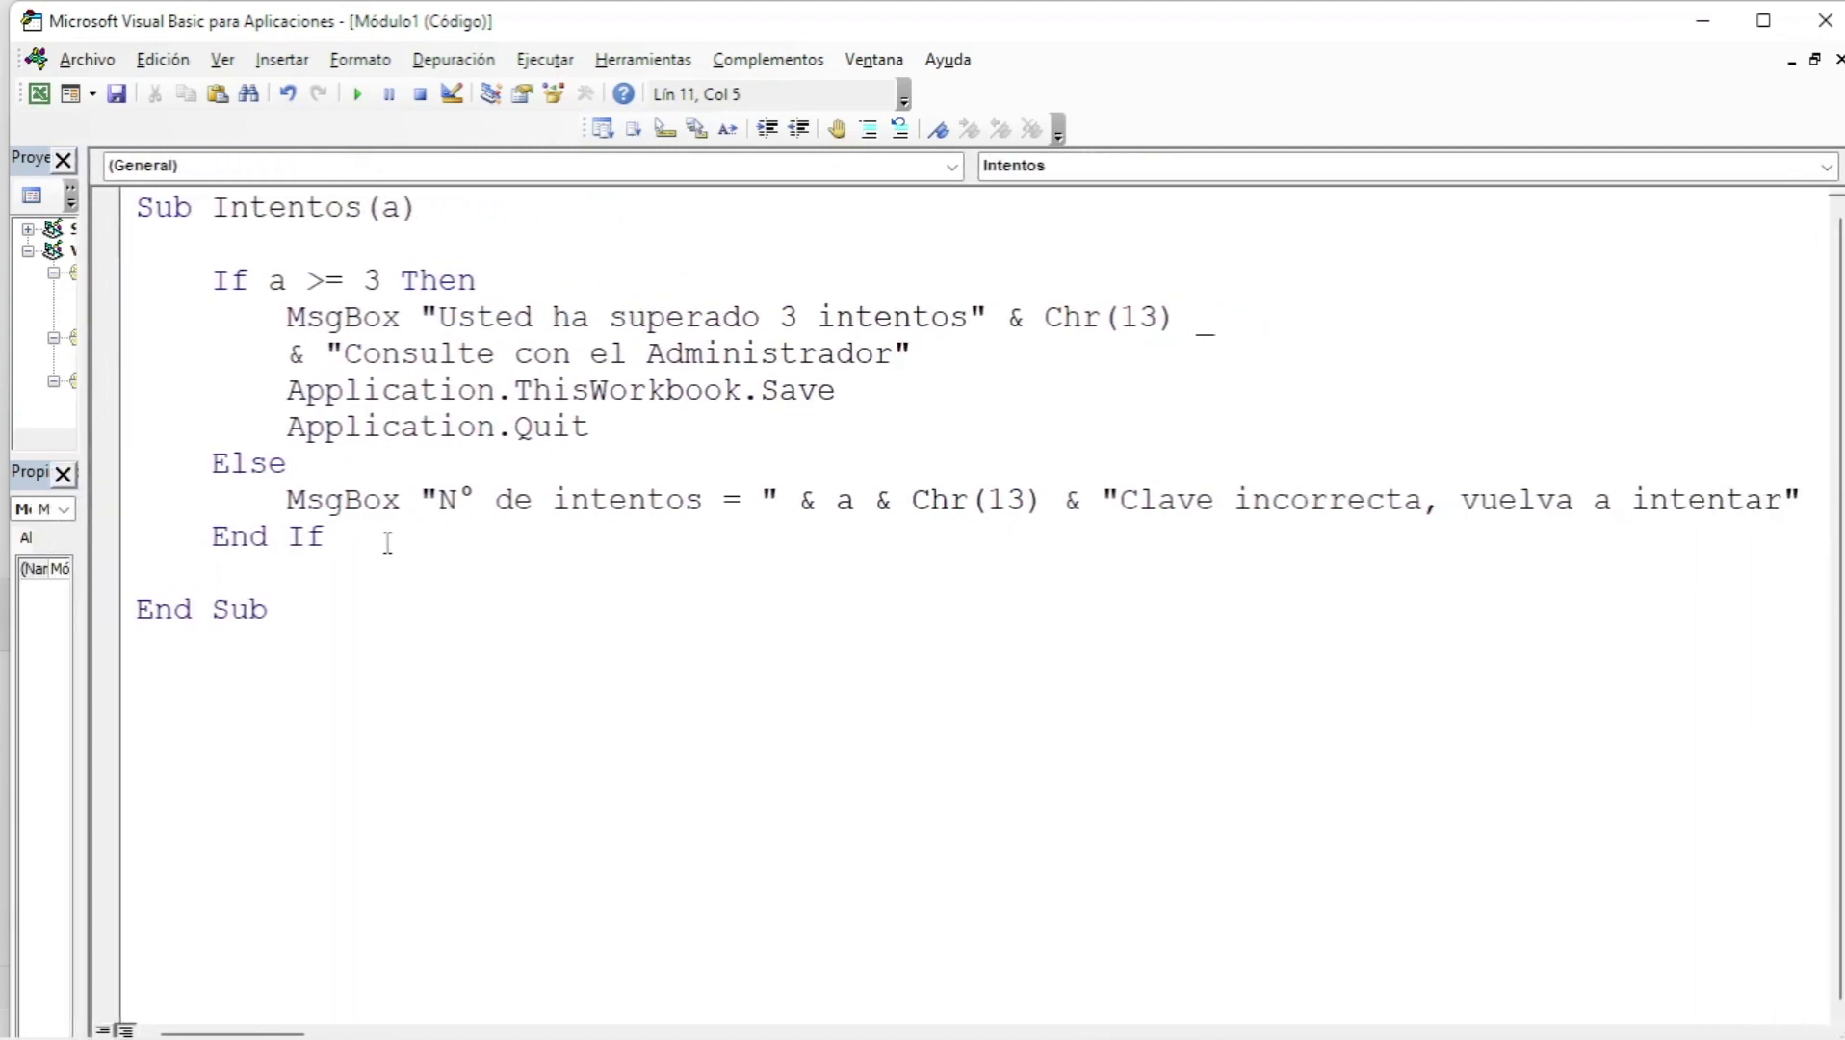
pyautogui.doubleClick(390, 208)
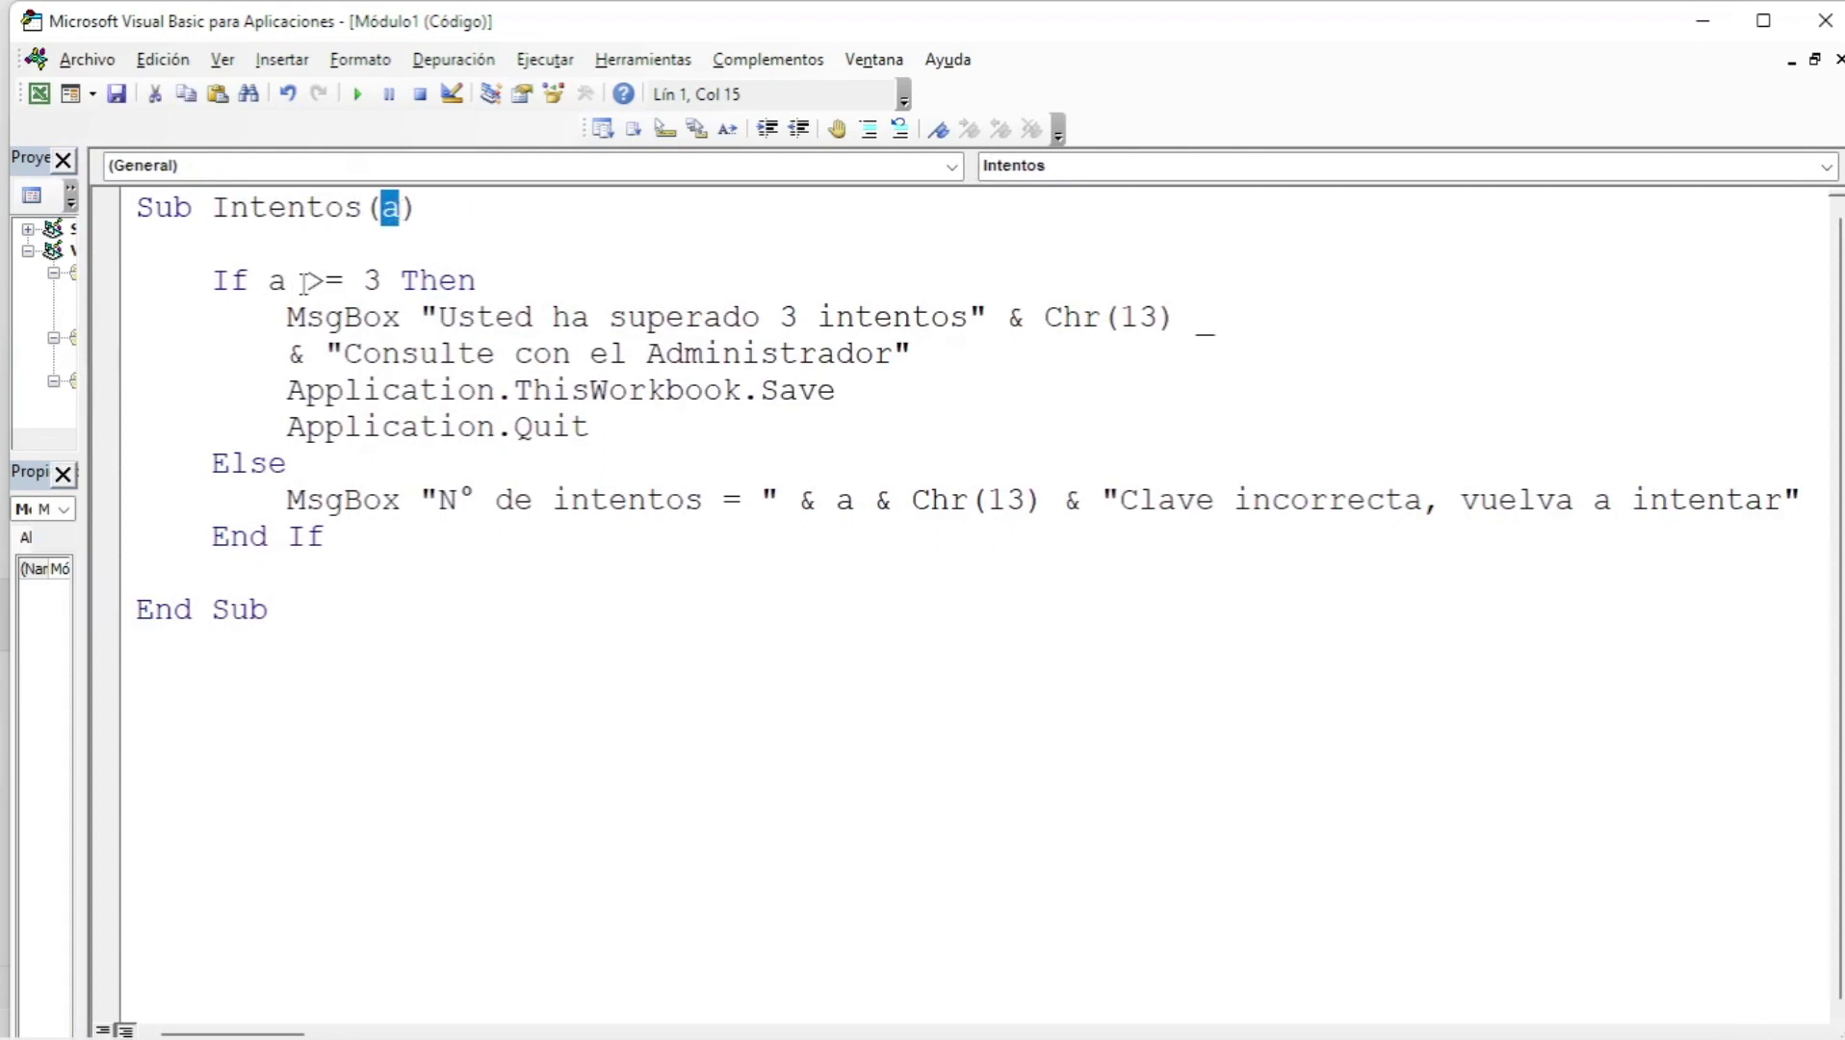
pyautogui.click(458, 500)
pyautogui.click(834, 499)
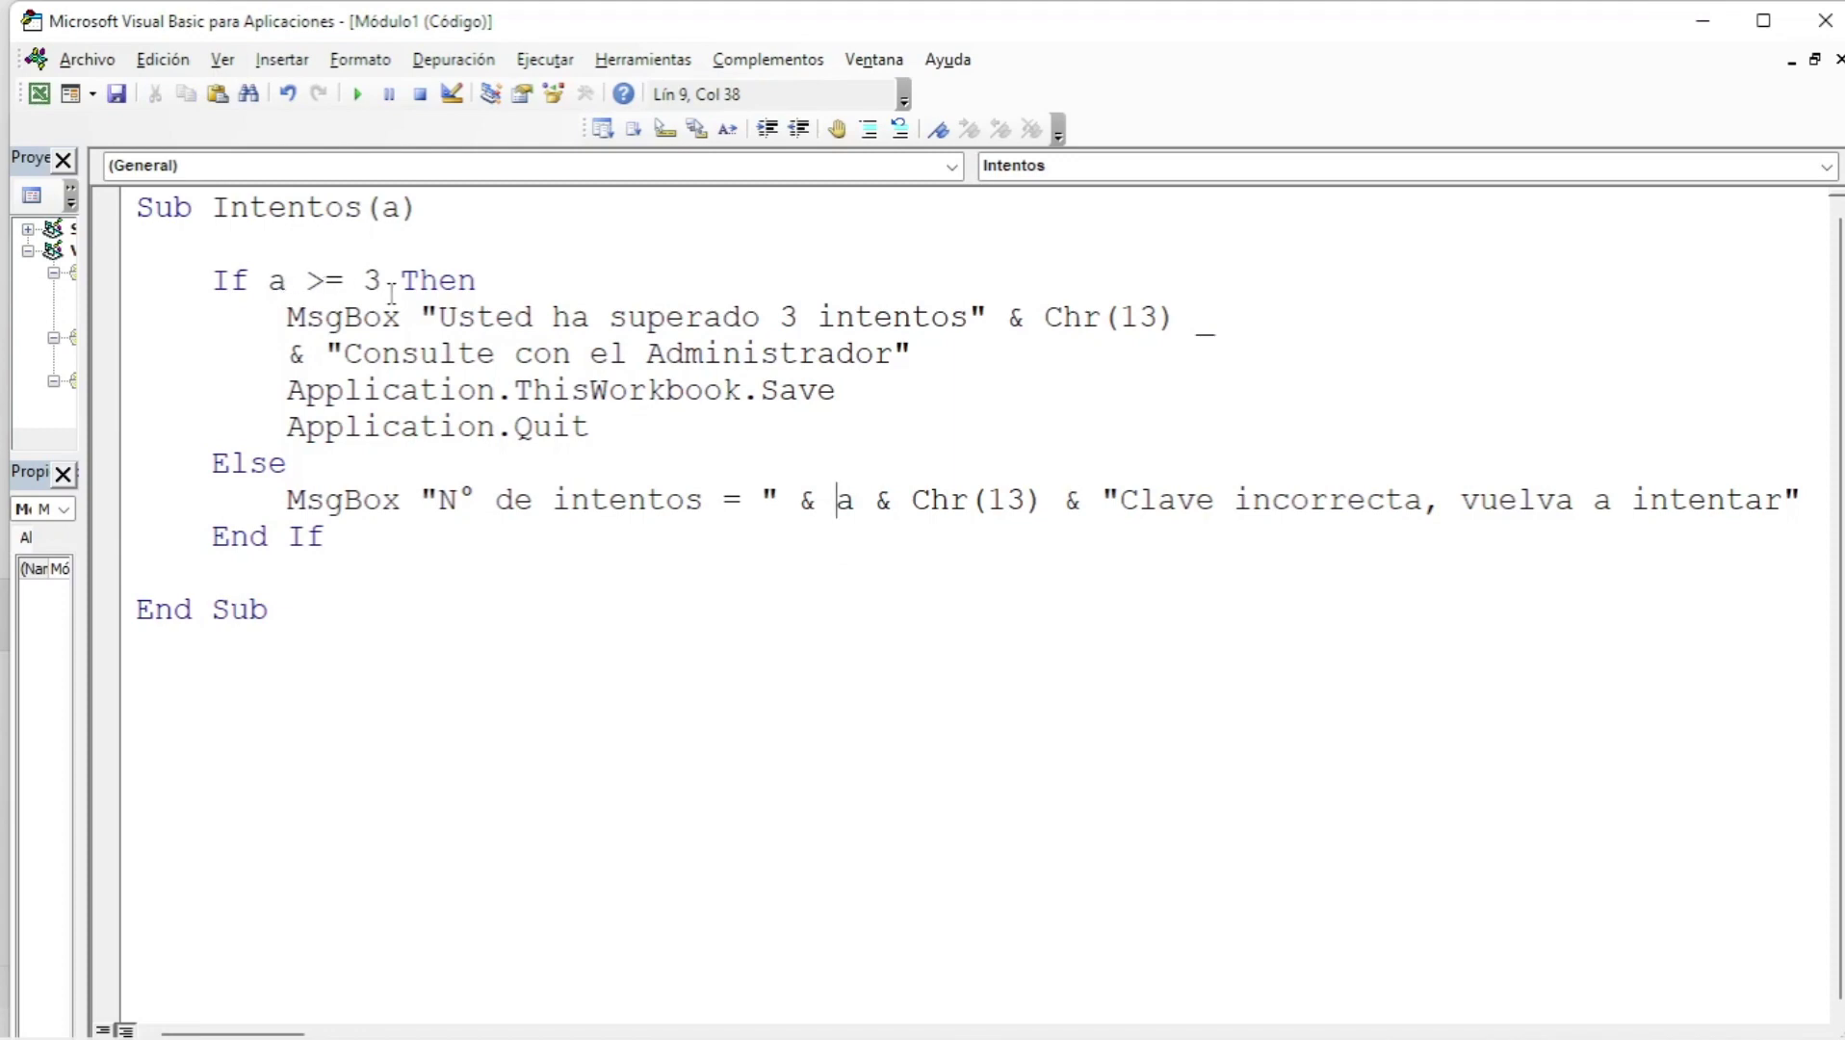
pyautogui.moveTo(304, 317); pyautogui.dragTo(933, 339)
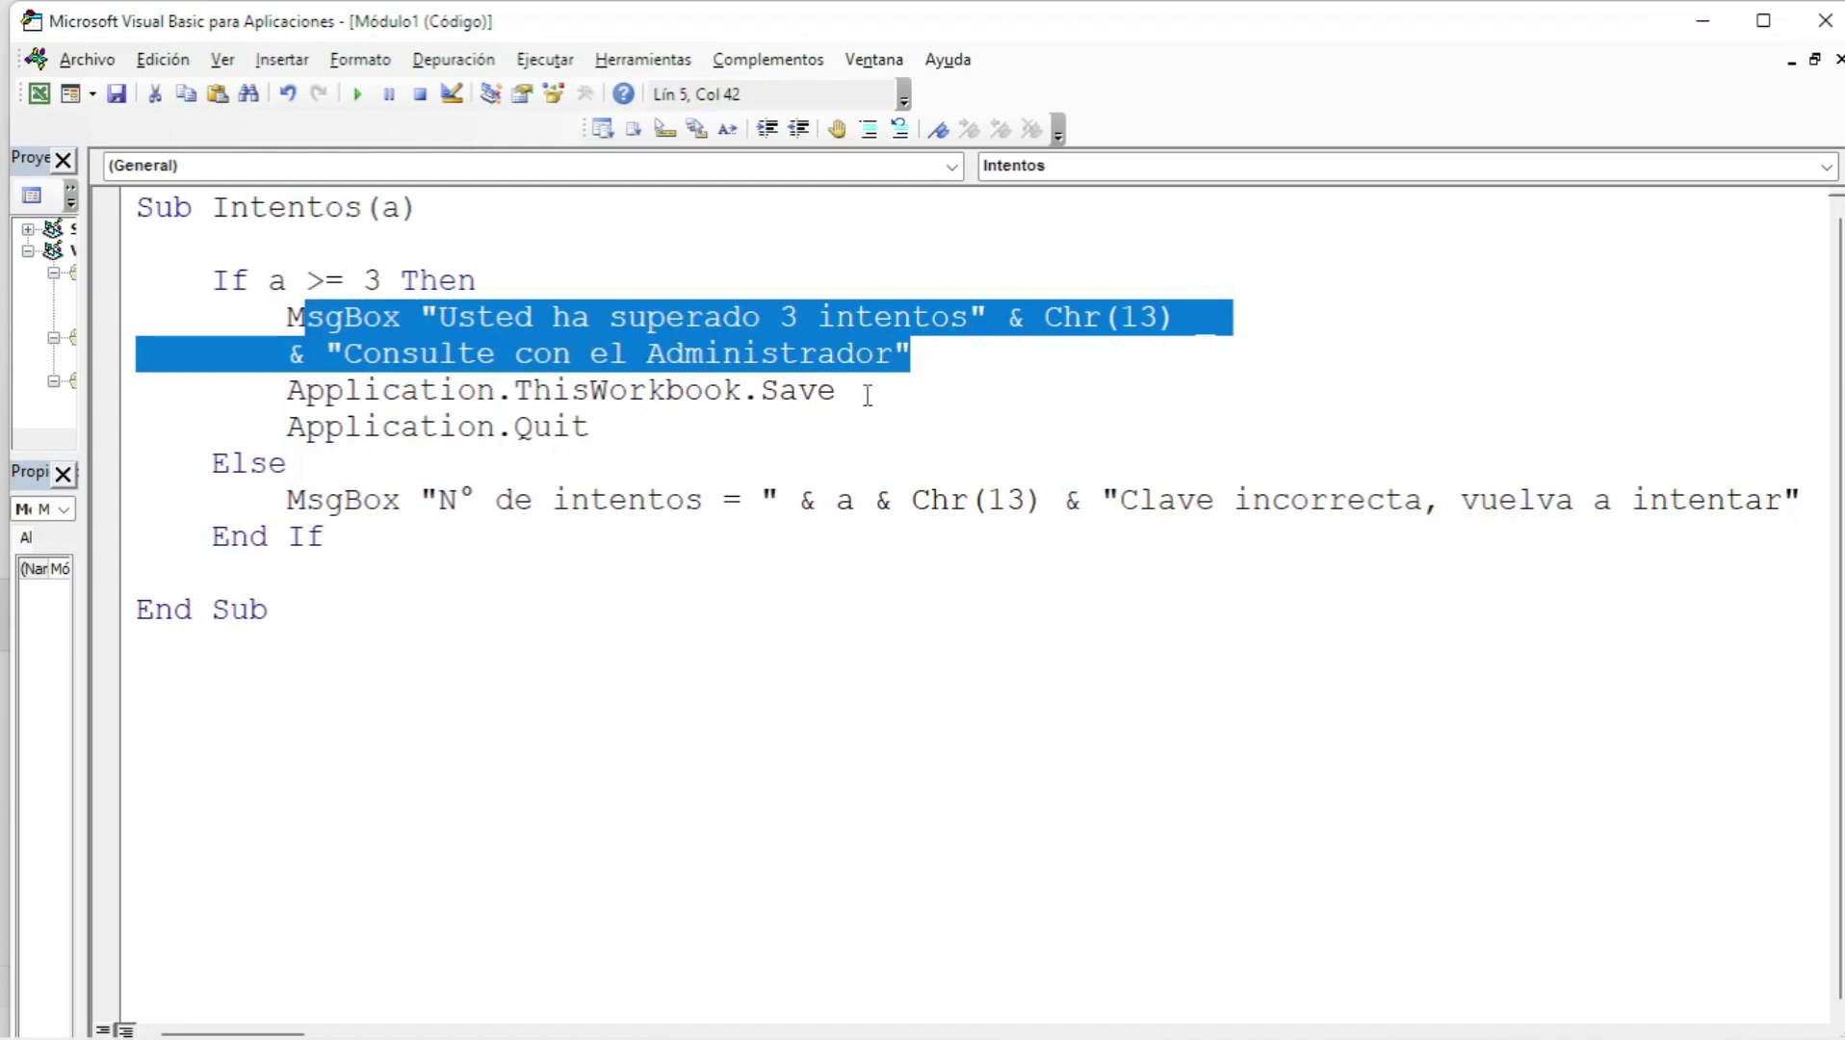
pyautogui.click(552, 427)
pyautogui.click(532, 424)
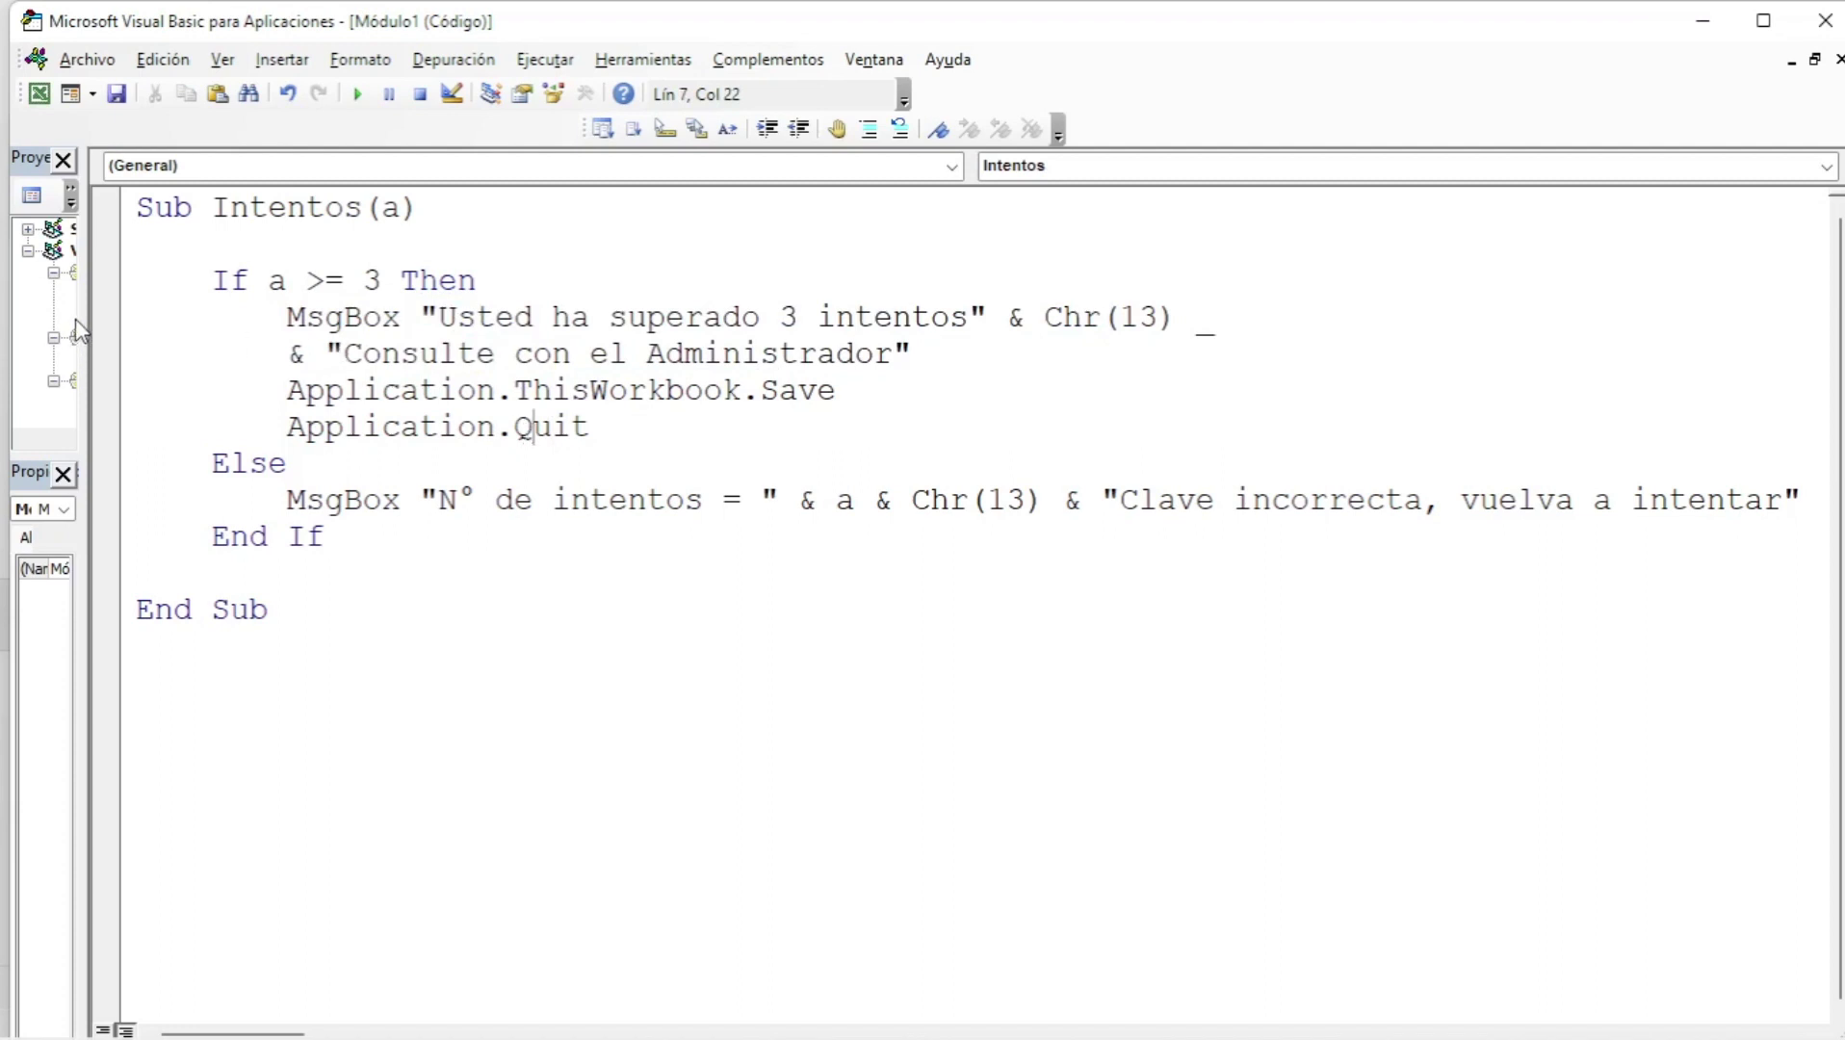
pyautogui.moveTo(84, 312); pyautogui.dragTo(313, 433)
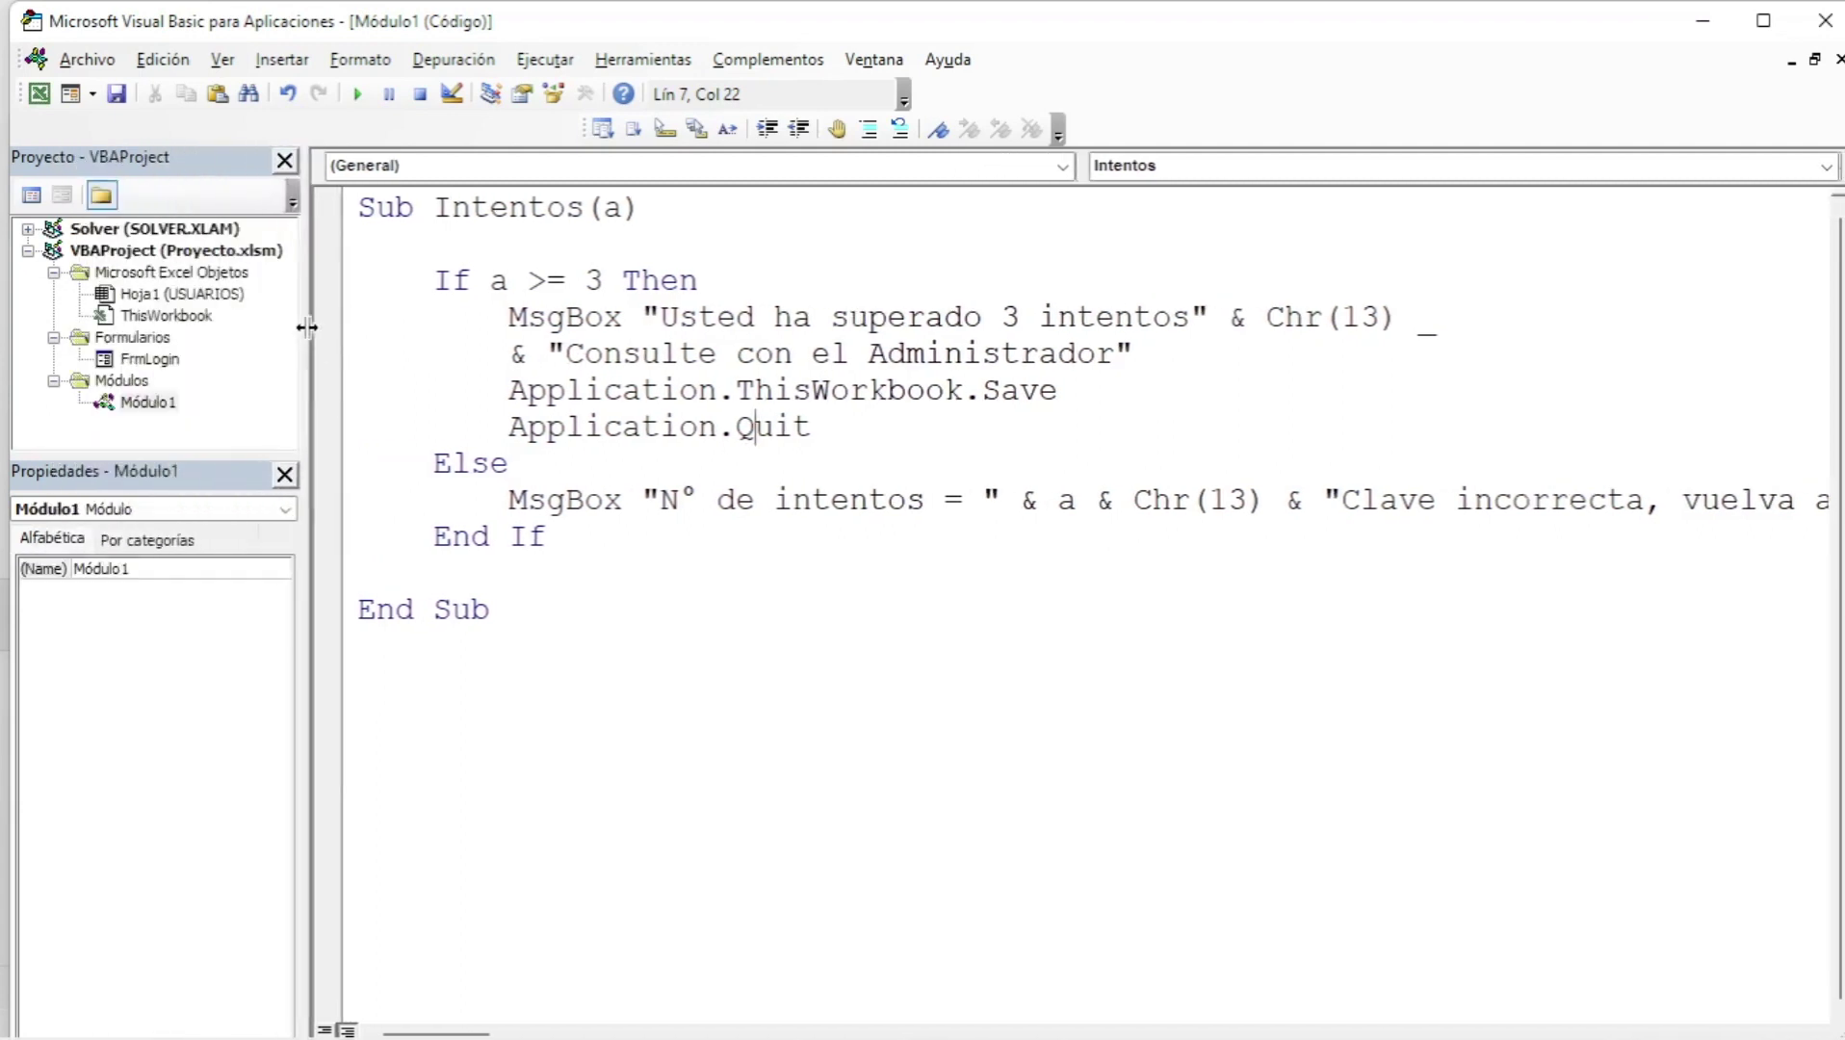
# - Open FrmLogin, check the USUARIOS table A1:B3, then create the BtnIngresar_Click handler
pyautogui.doubleClick(167, 364)
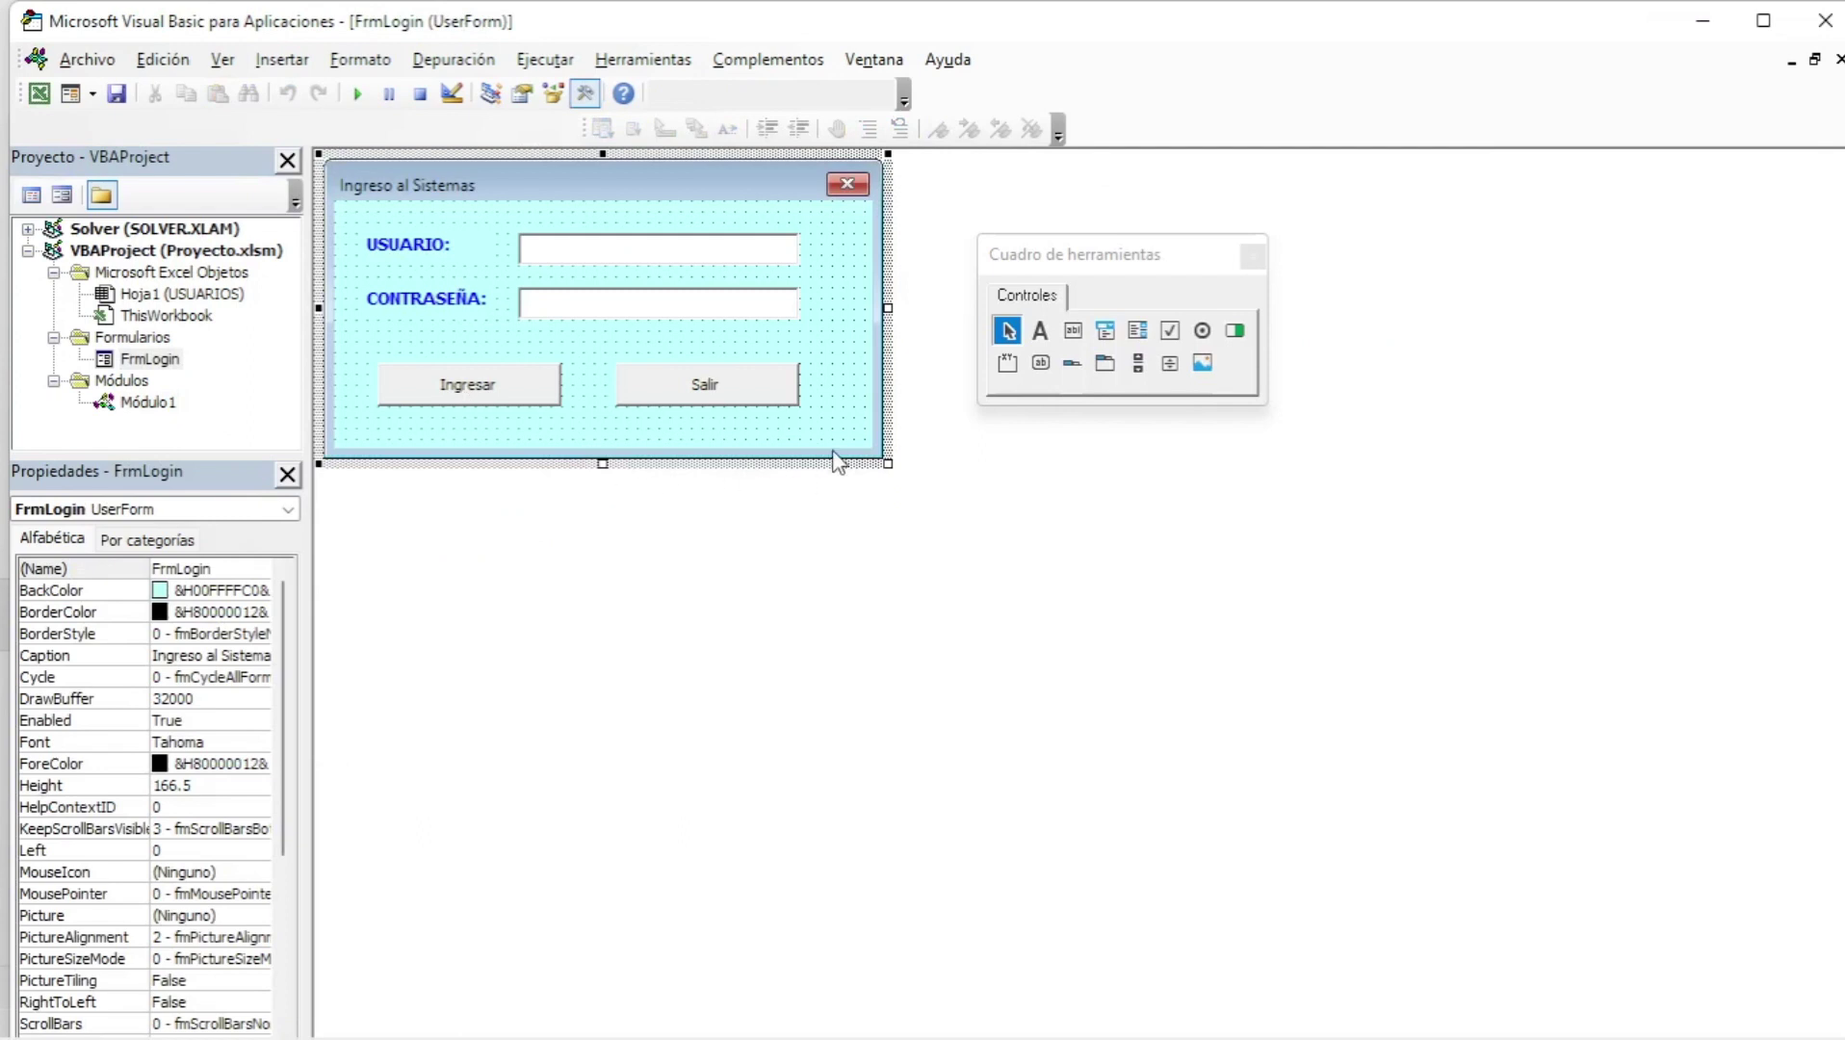
pyautogui.click(38, 93)
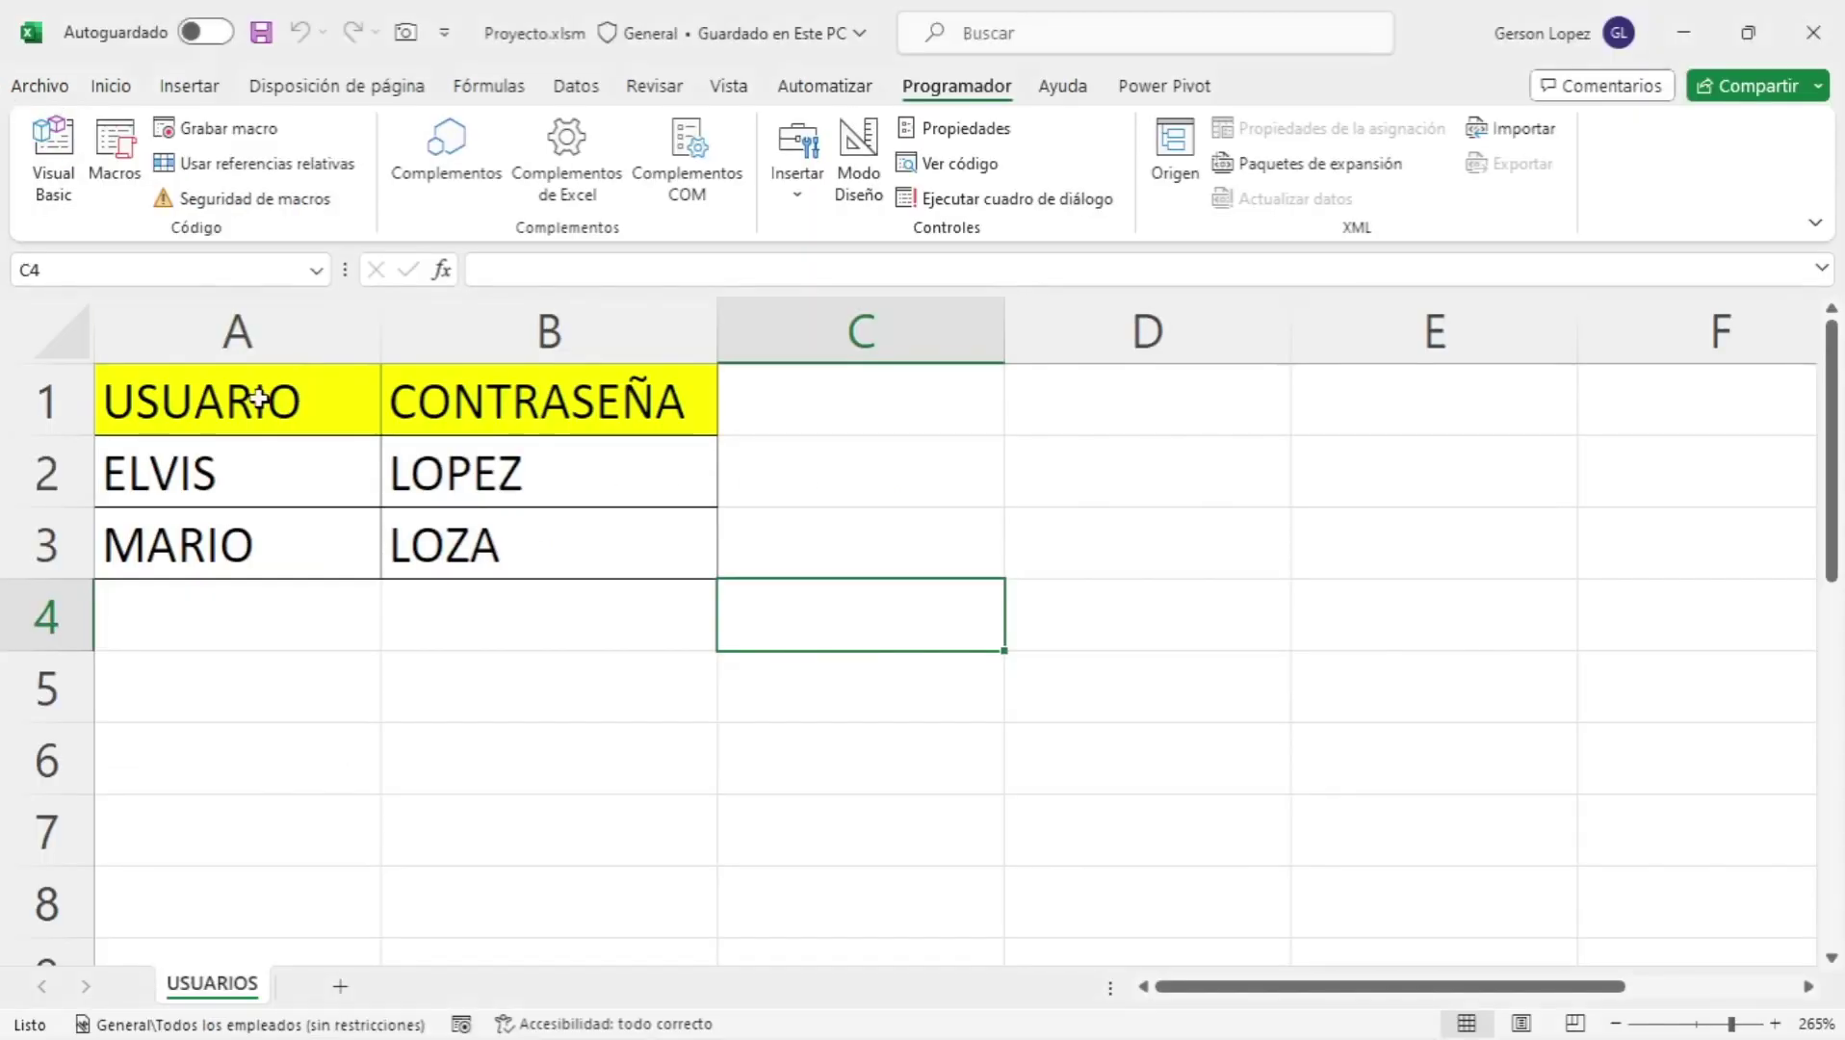
pyautogui.moveTo(255, 398); pyautogui.dragTo(549, 532)
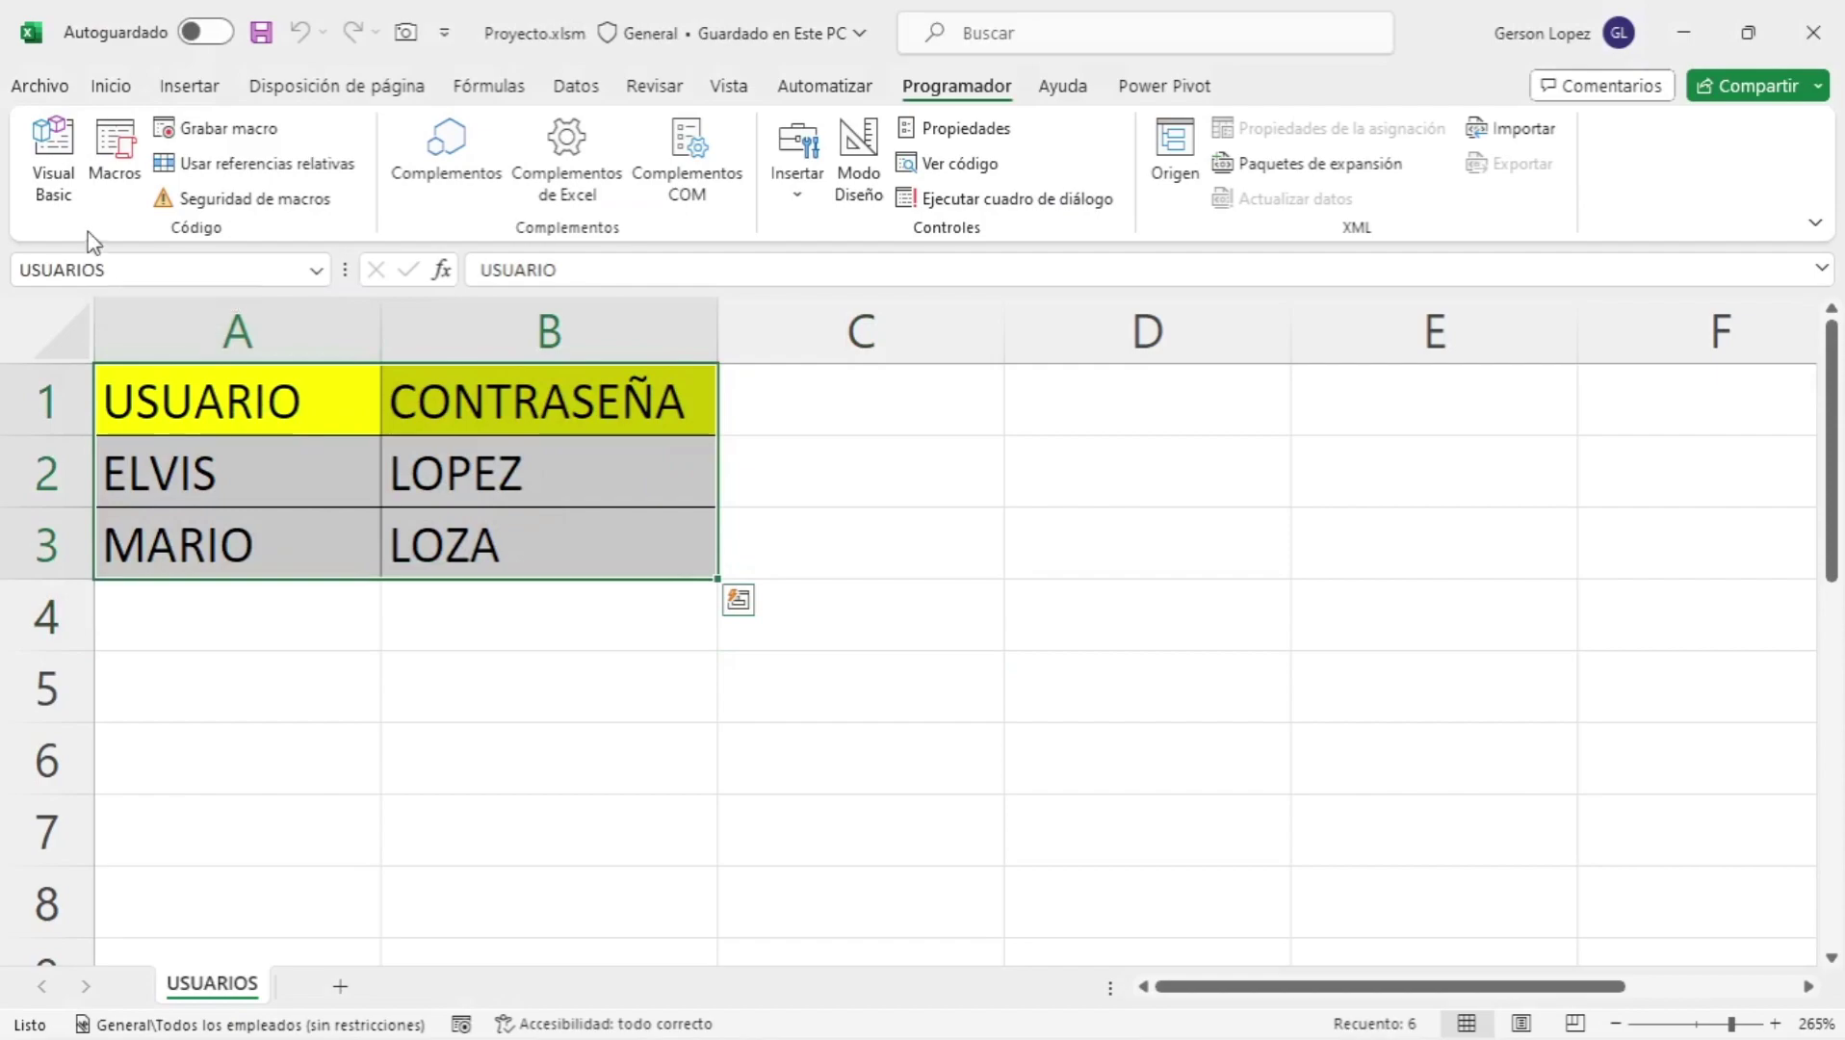
pyautogui.click(53, 154)
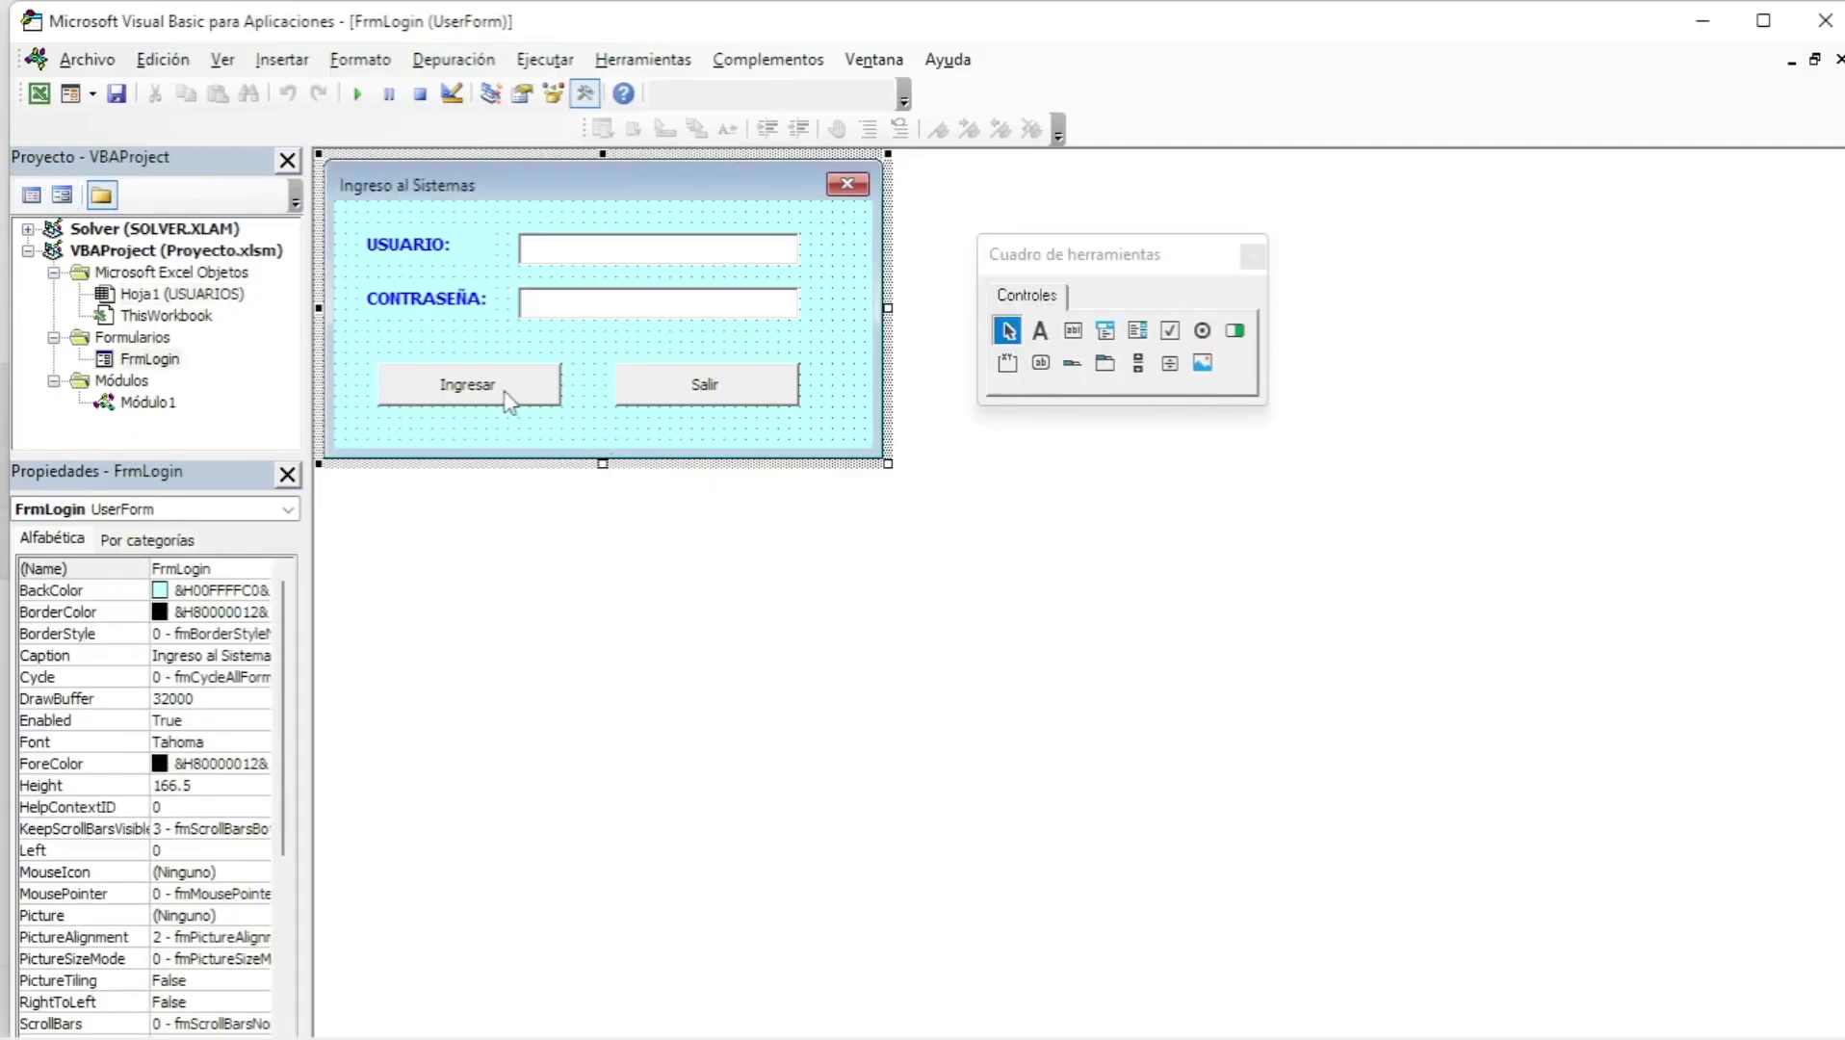
pyautogui.doubleClick(525, 396)
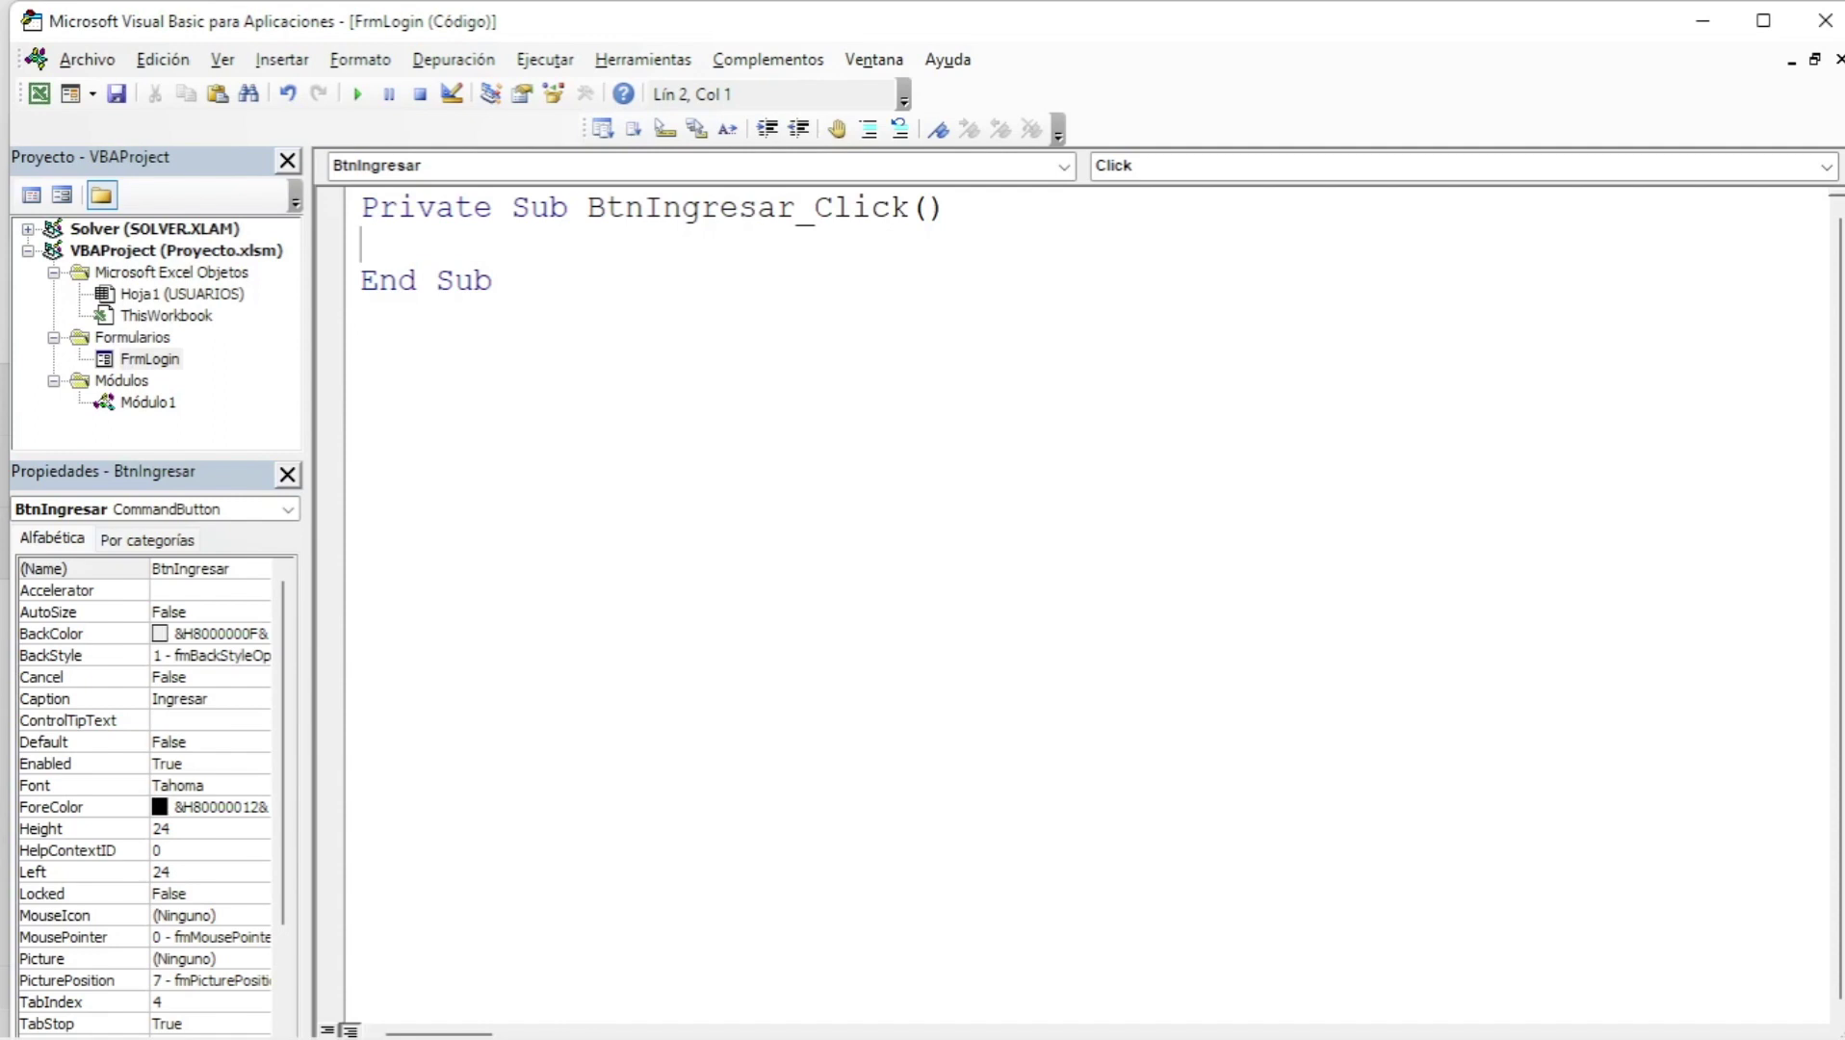
# - Add a ' declaración de variable comment and a Static x declaration
pyautogui.write("' decl")
pyautogui.write('aración')
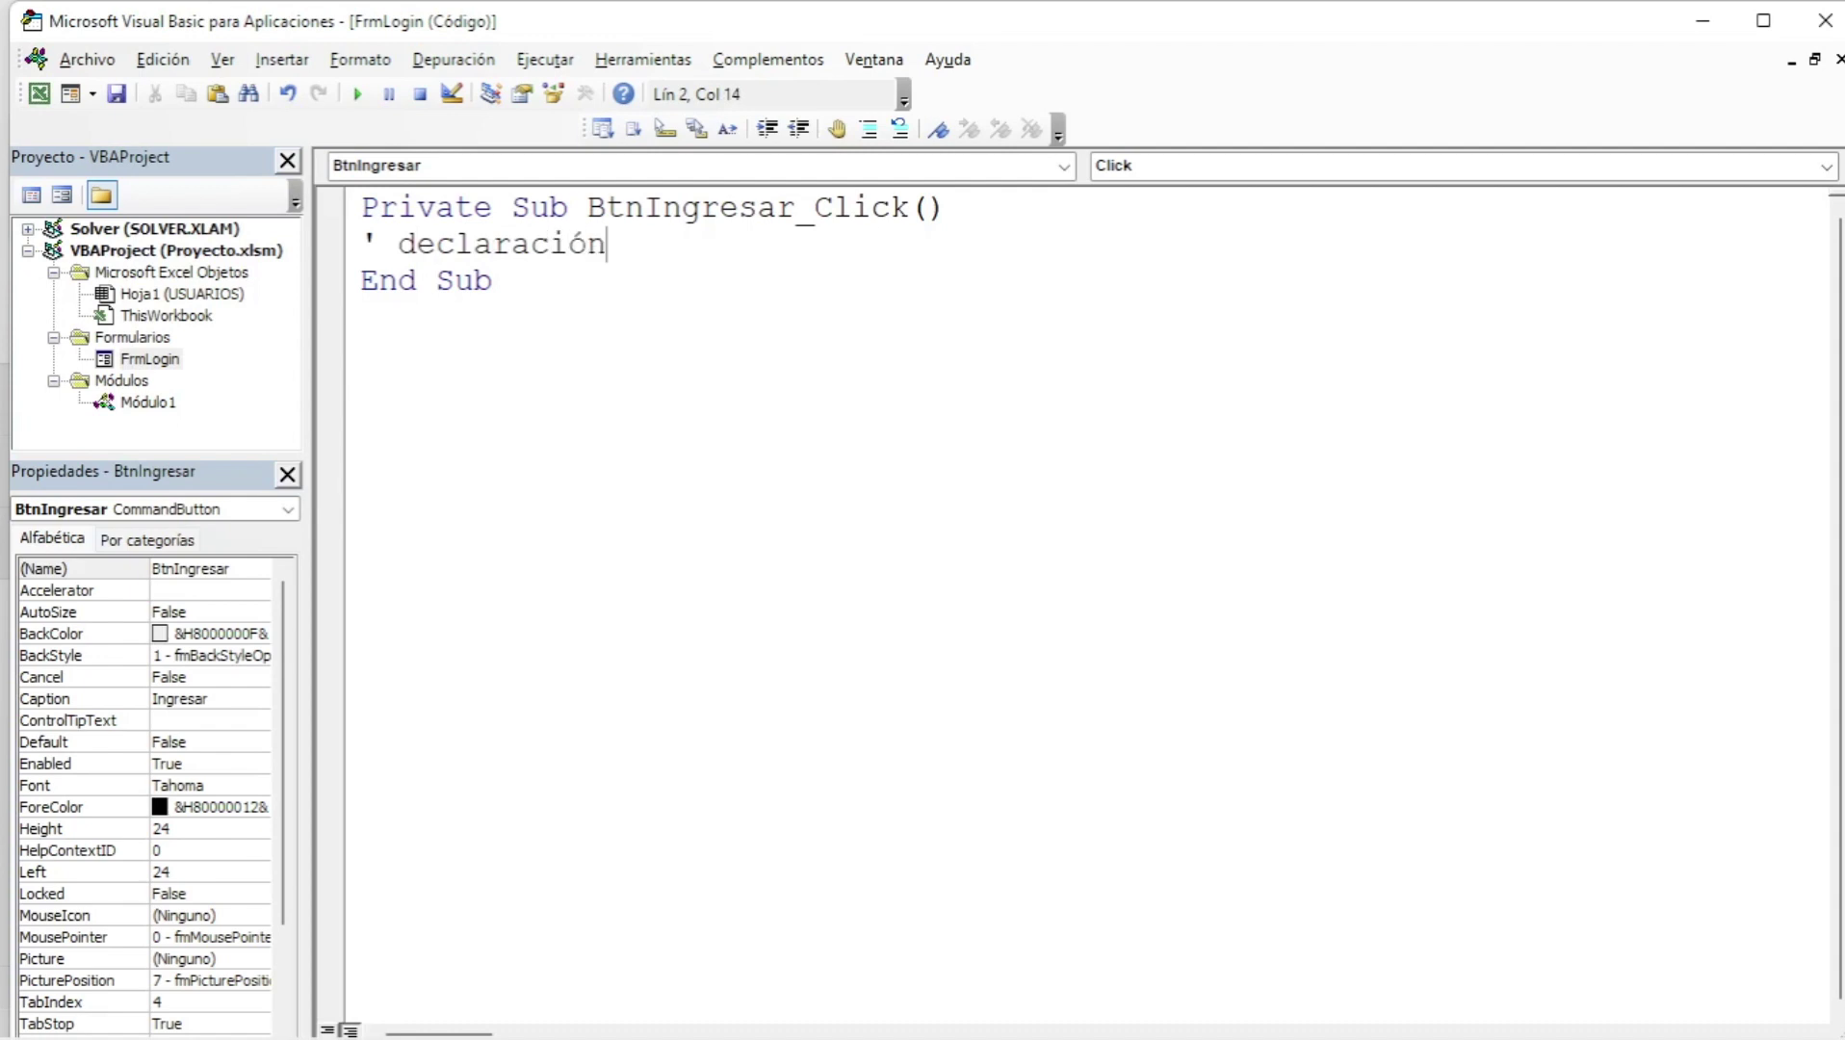
pyautogui.write(' de variable')
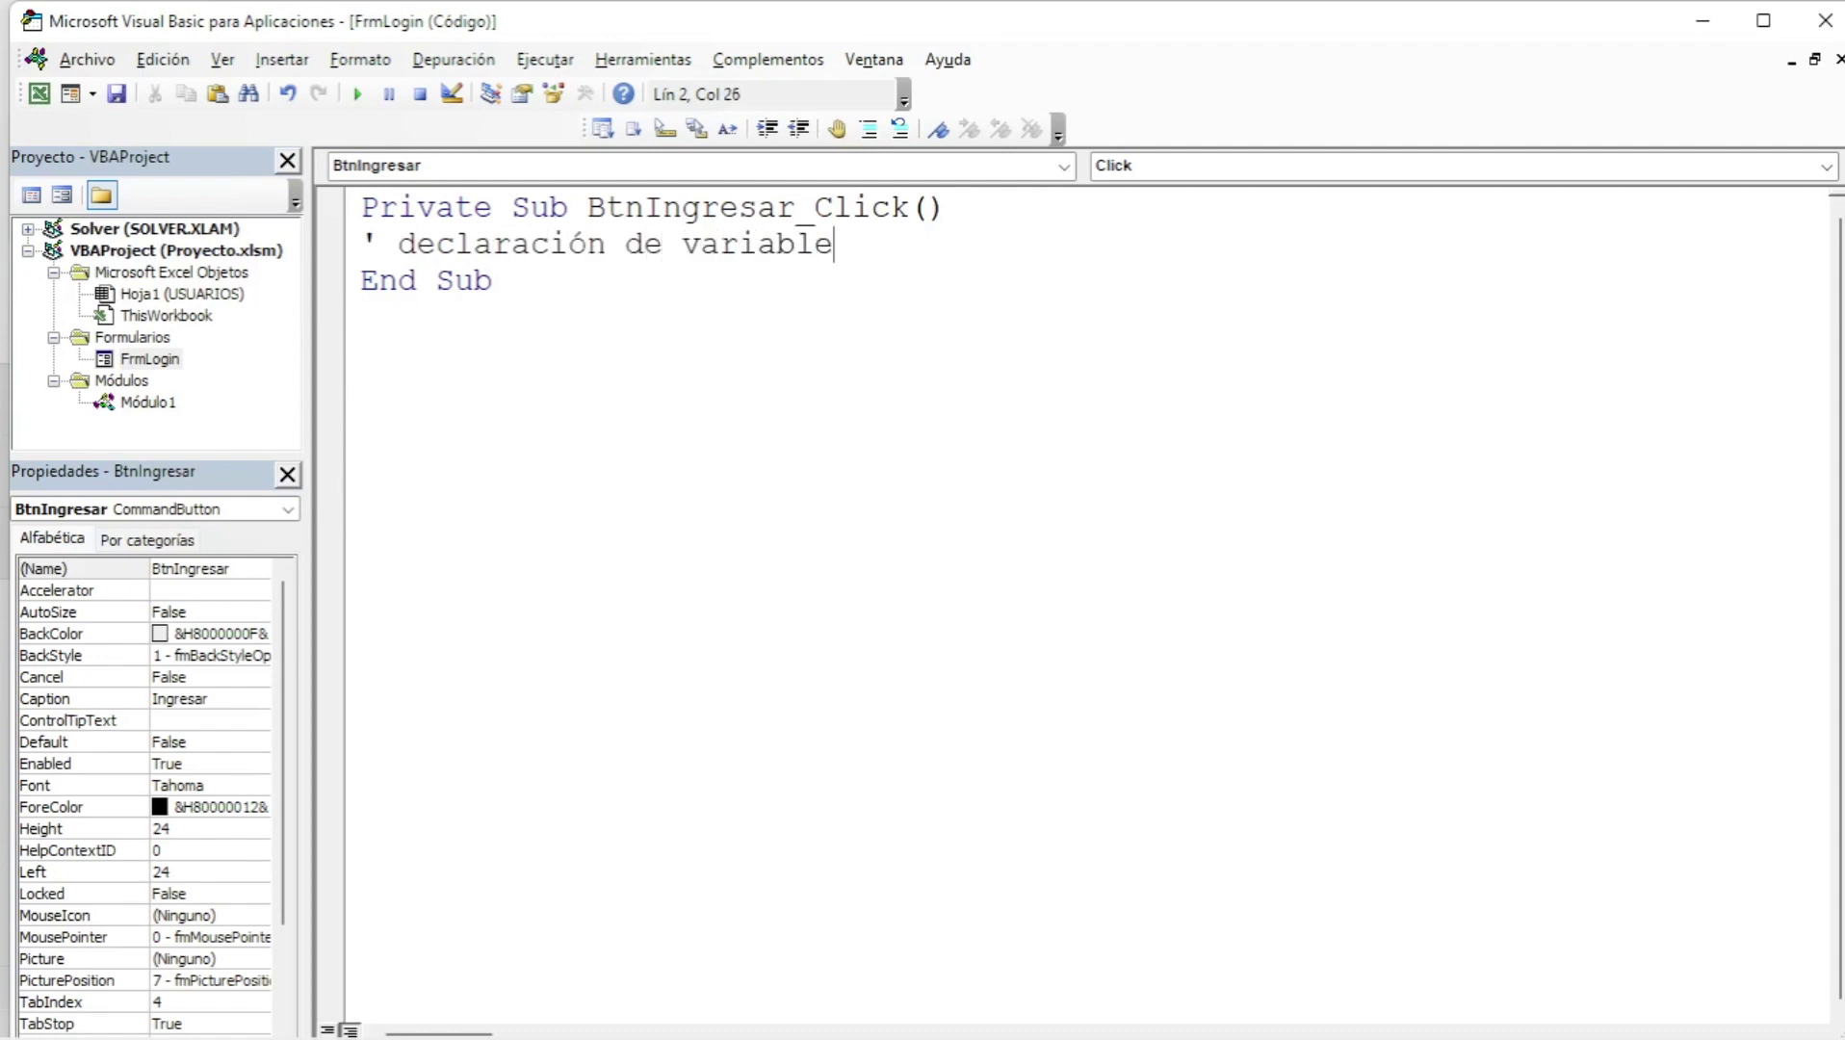
pyautogui.press('Return')
pyautogui.press('Tab')
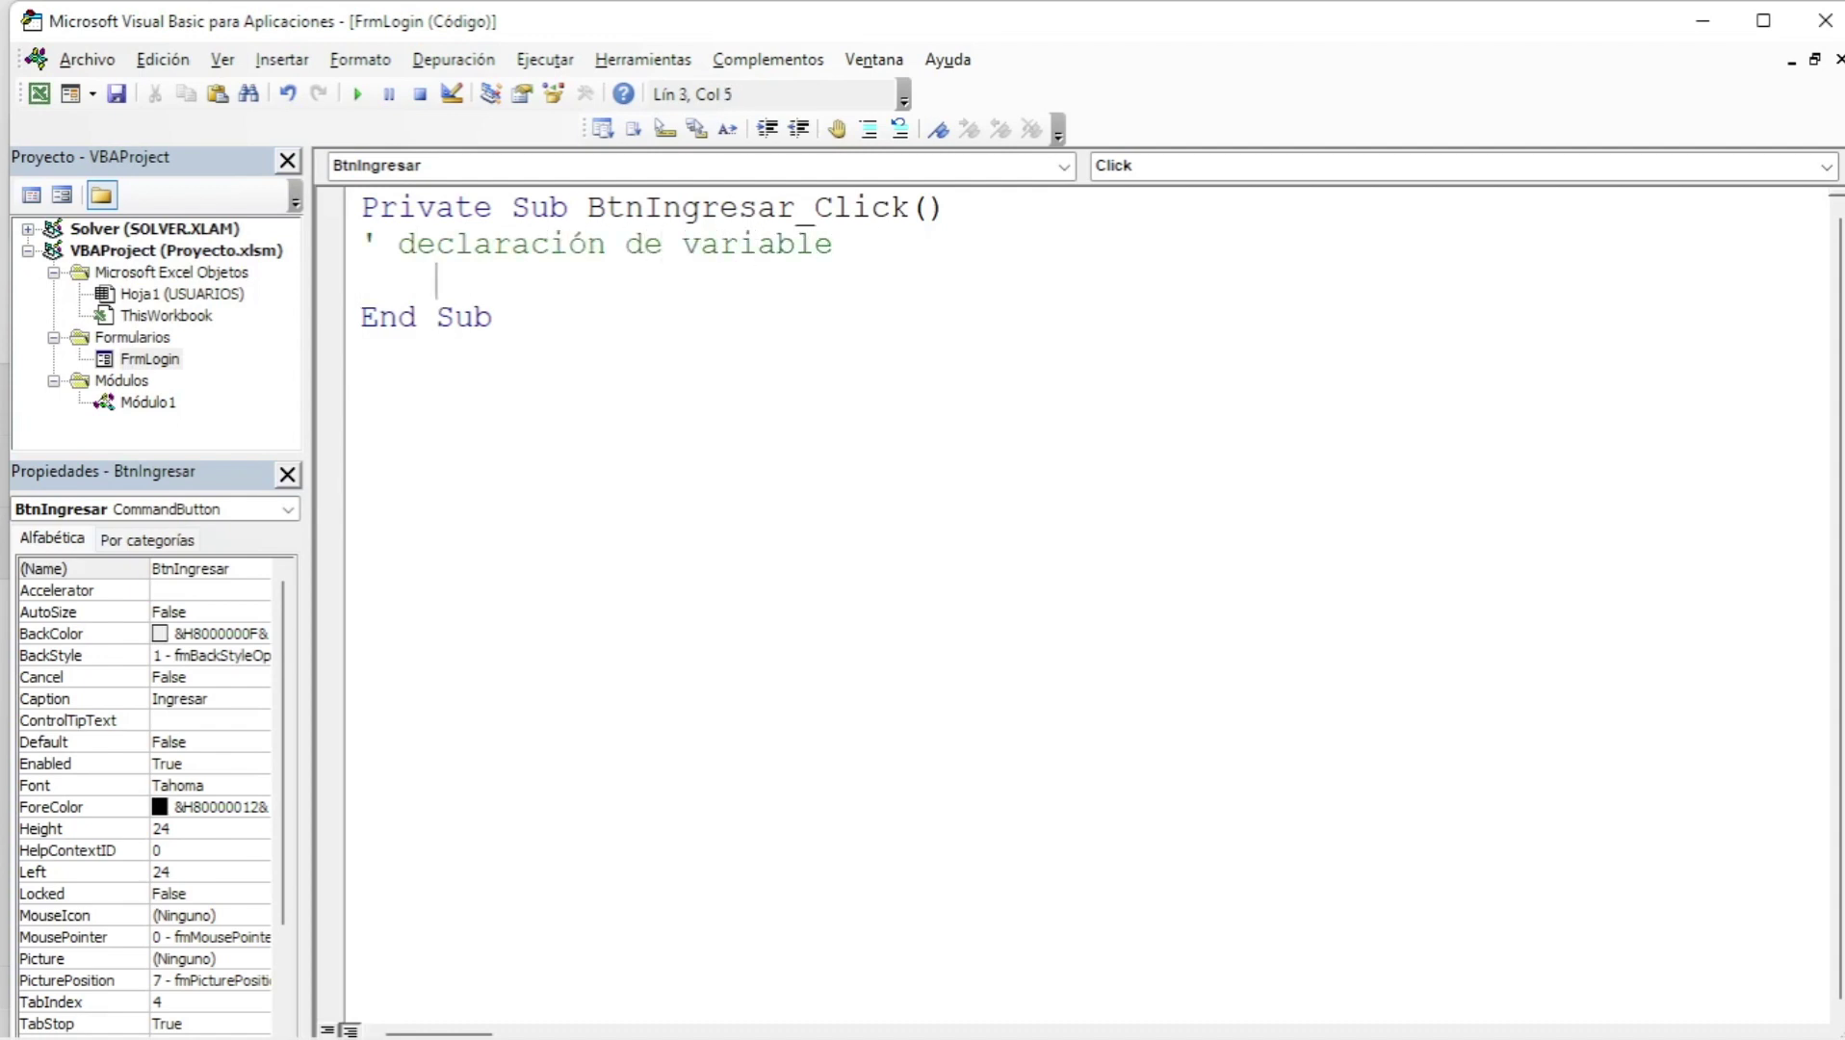
pyautogui.write('sta')
pyautogui.write('tic ')
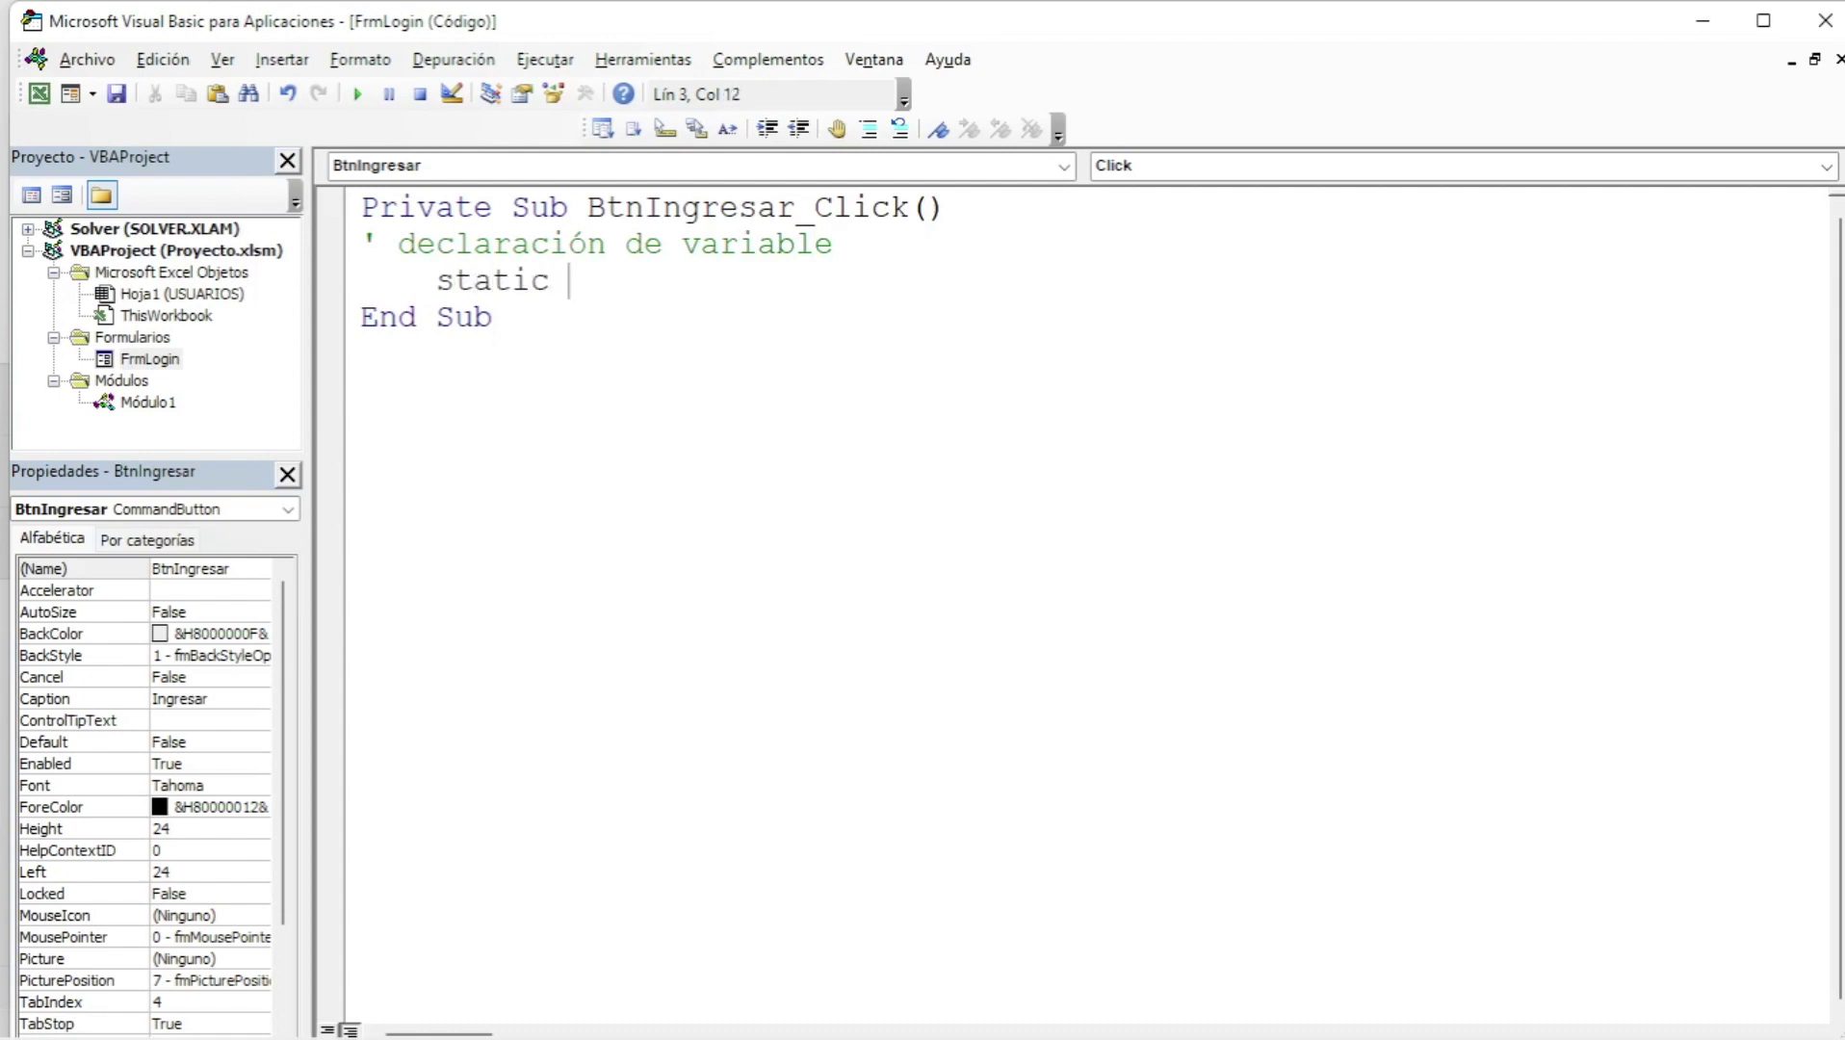
pyautogui.write('x')
pyautogui.press('Return')
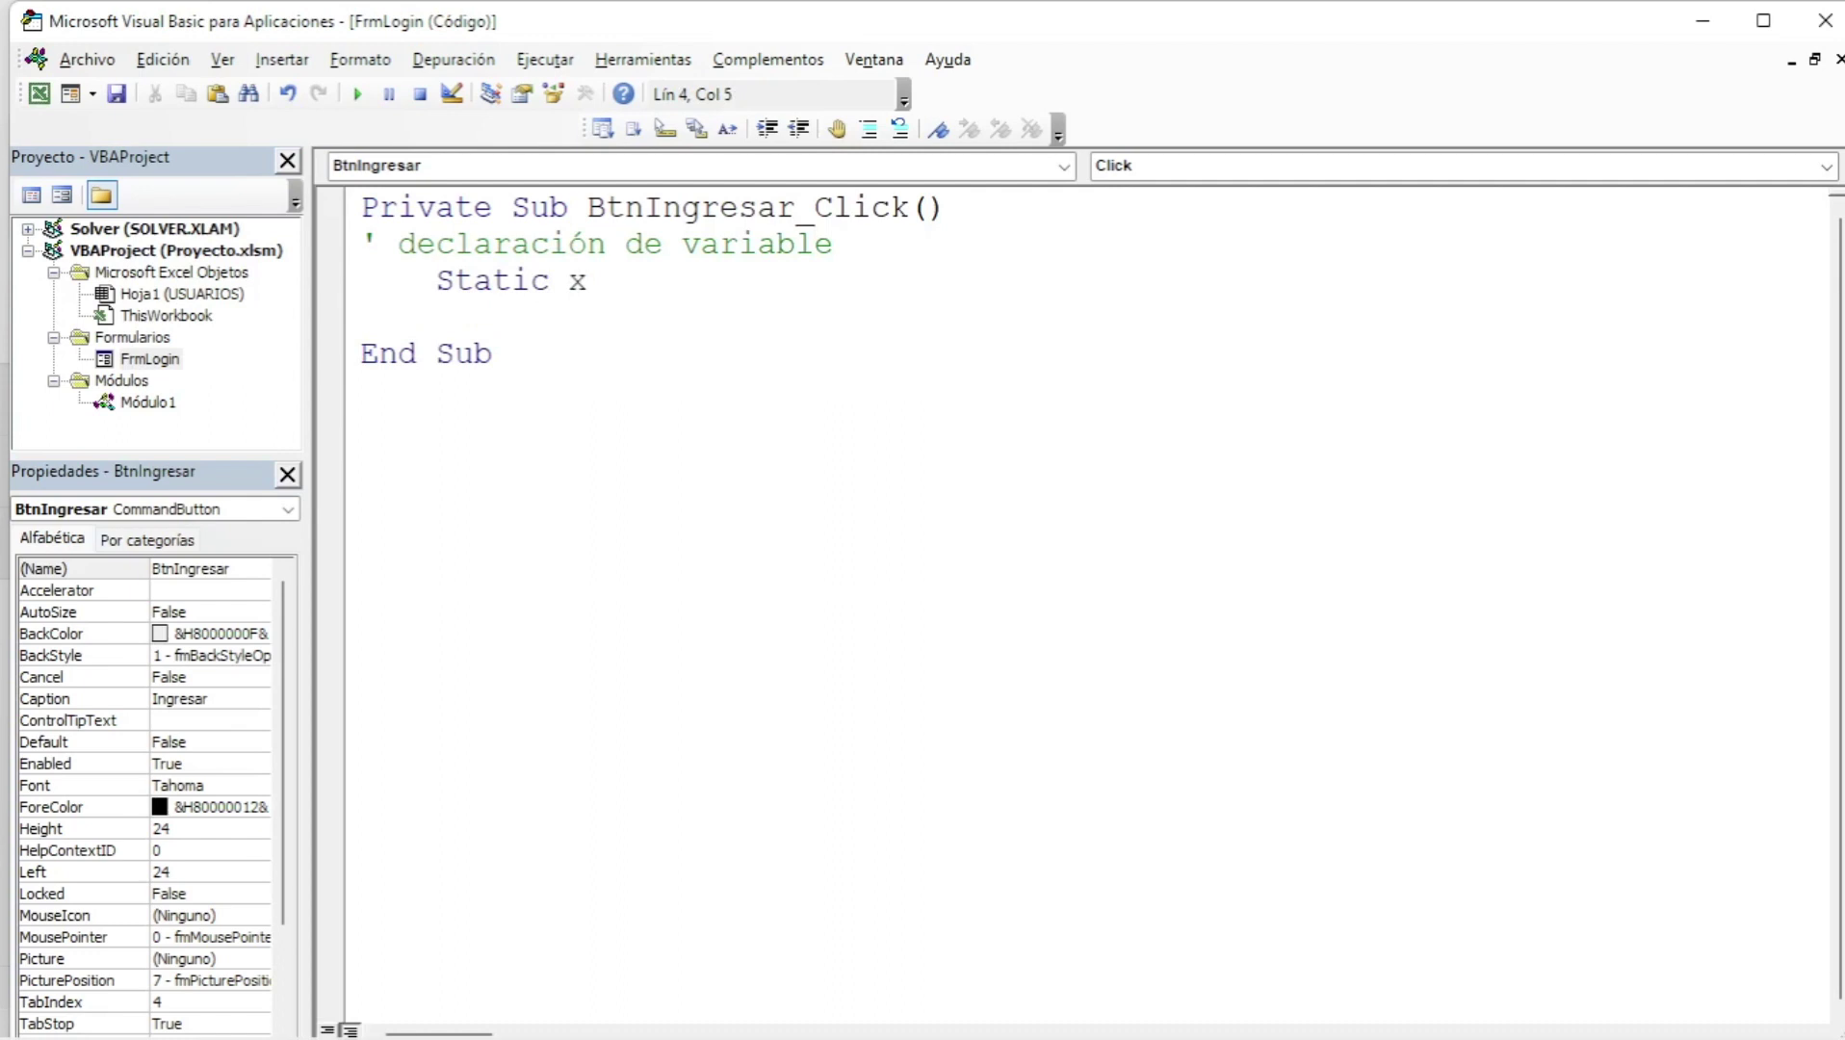
pyautogui.press('Return')
pyautogui.press('Up')
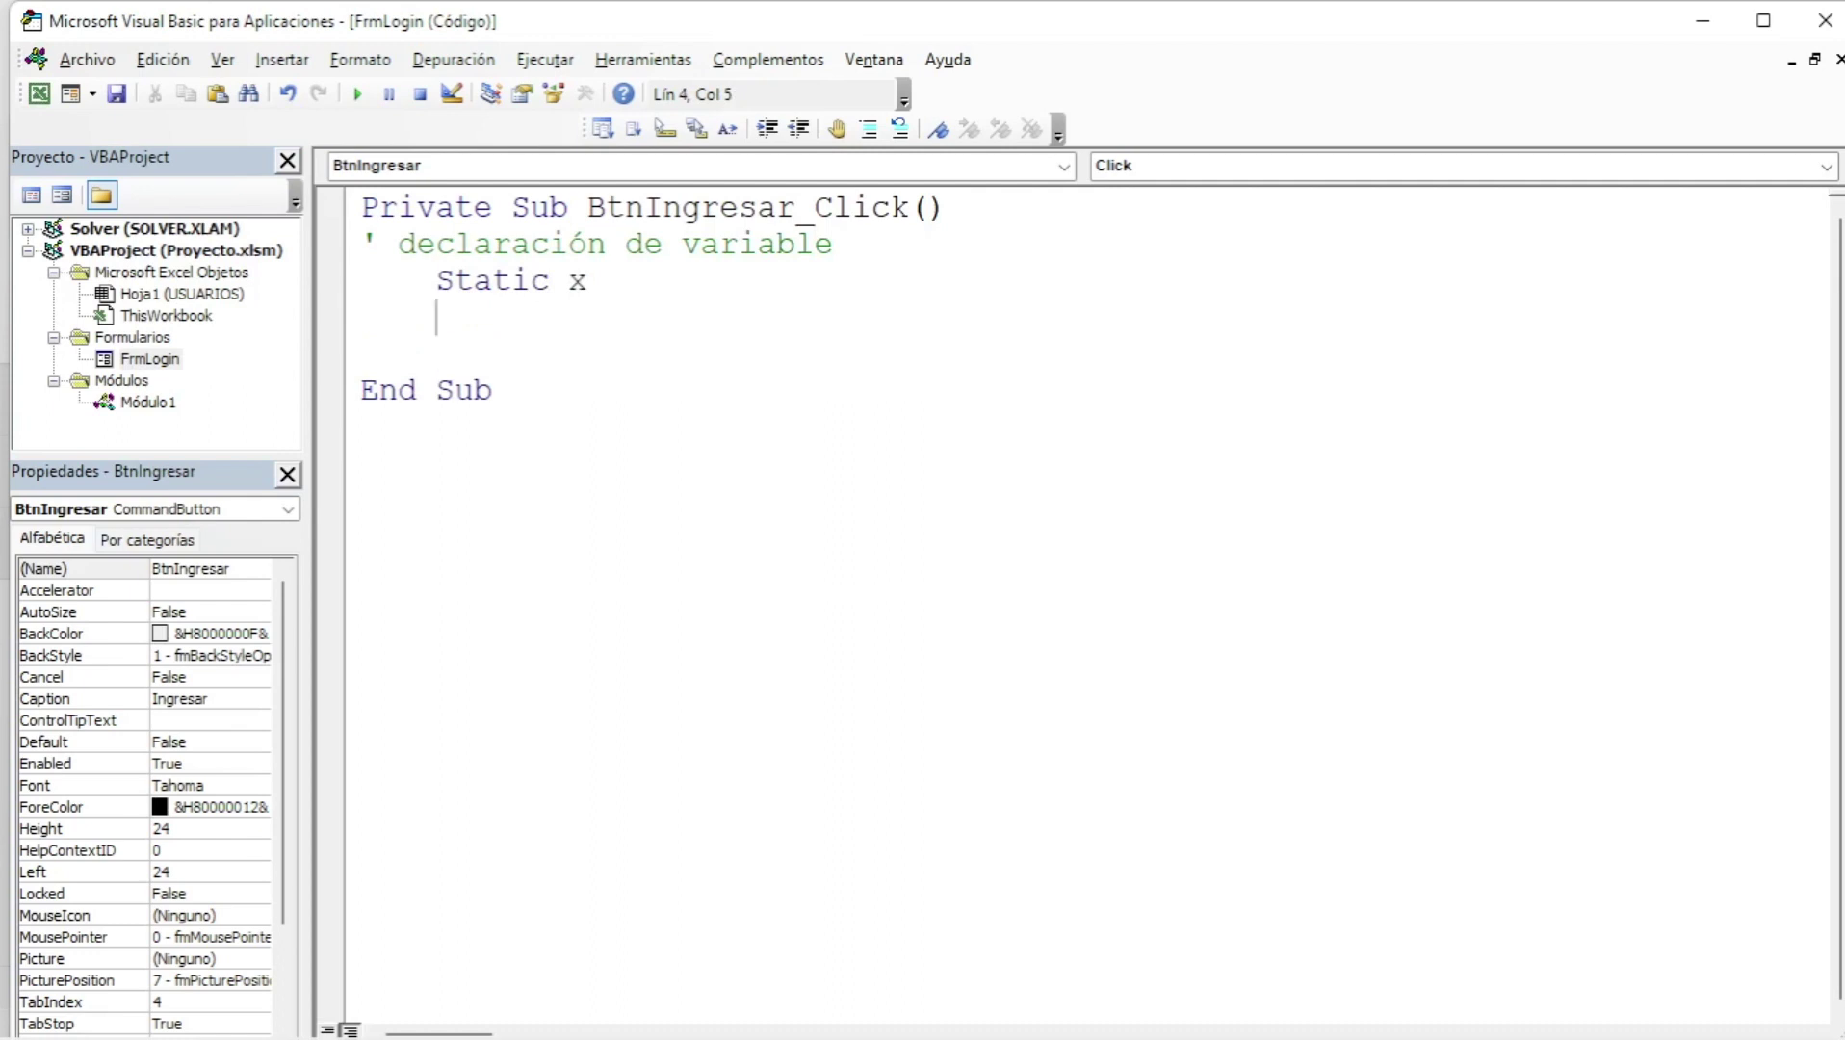
pyautogui.press('Down')
# - Begin the condition If TxtUsuario.Text = Empty And
pyautogui.write('if ')
pyautogui.write('tt')
pyautogui.press('BackSpace')
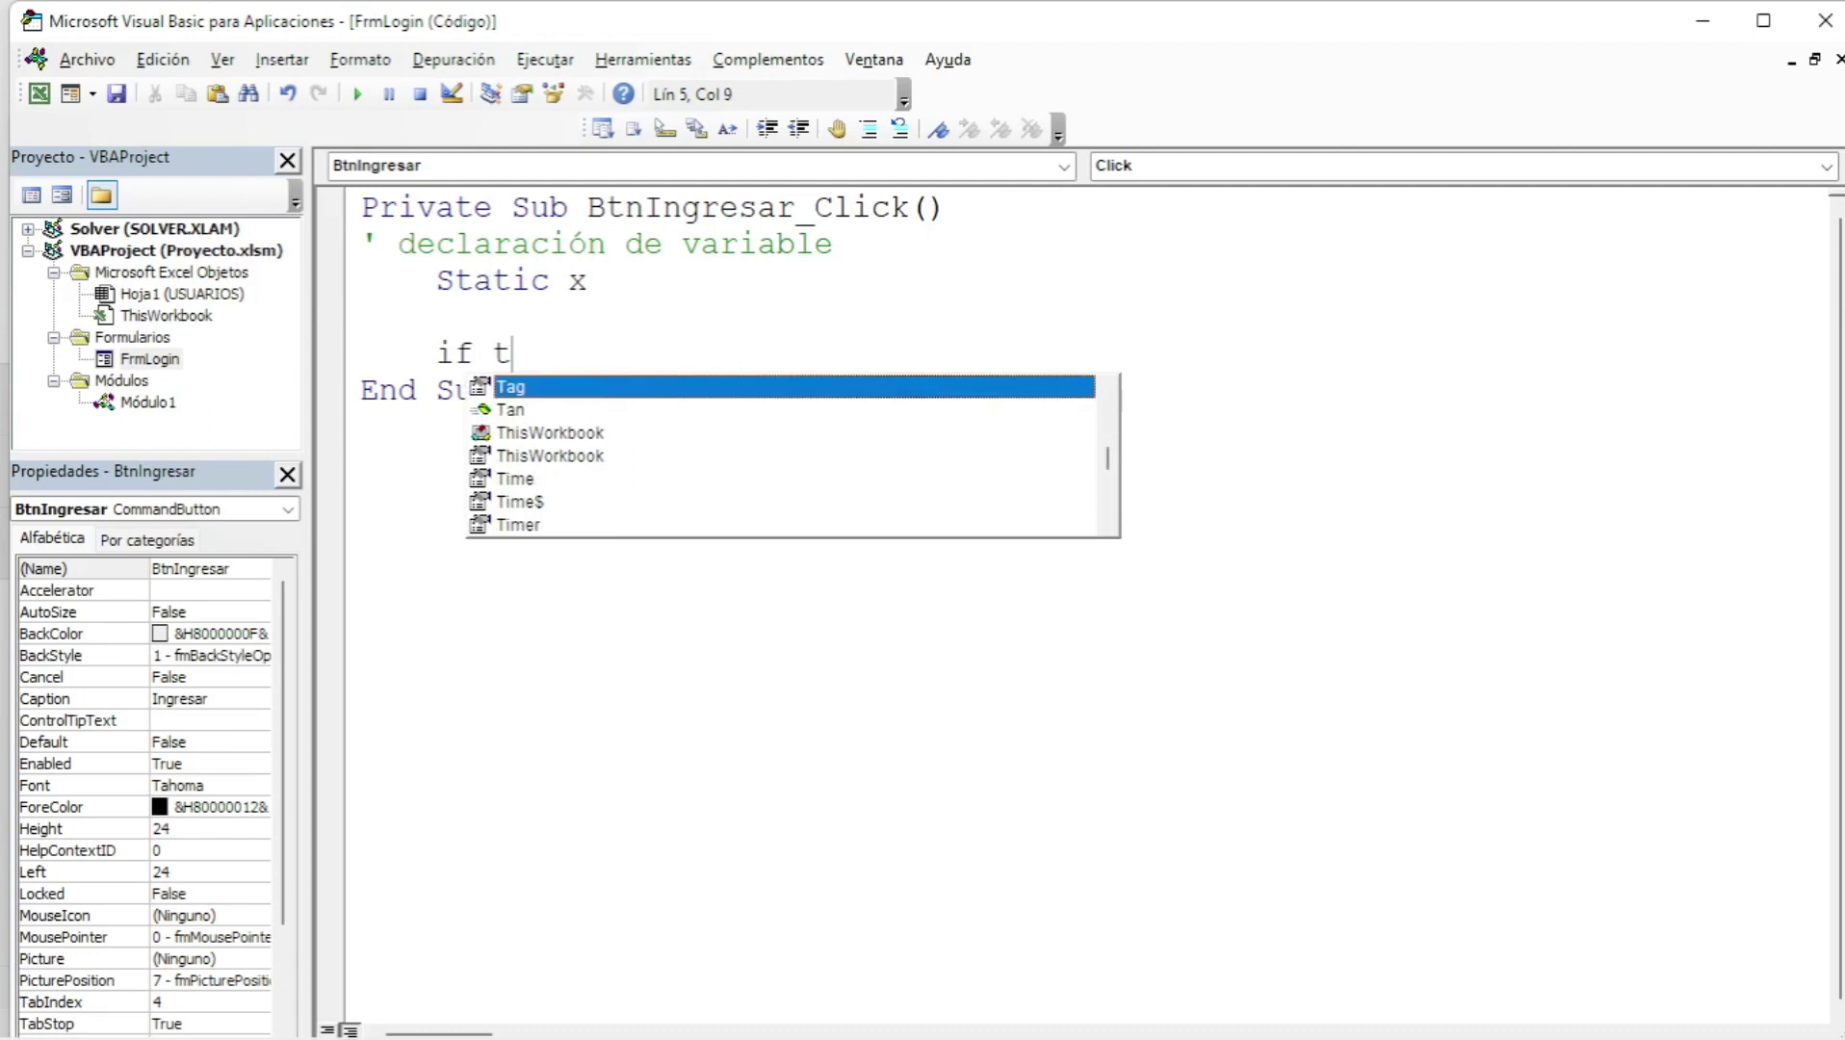
pyautogui.write('xt')
pyautogui.press('Down')
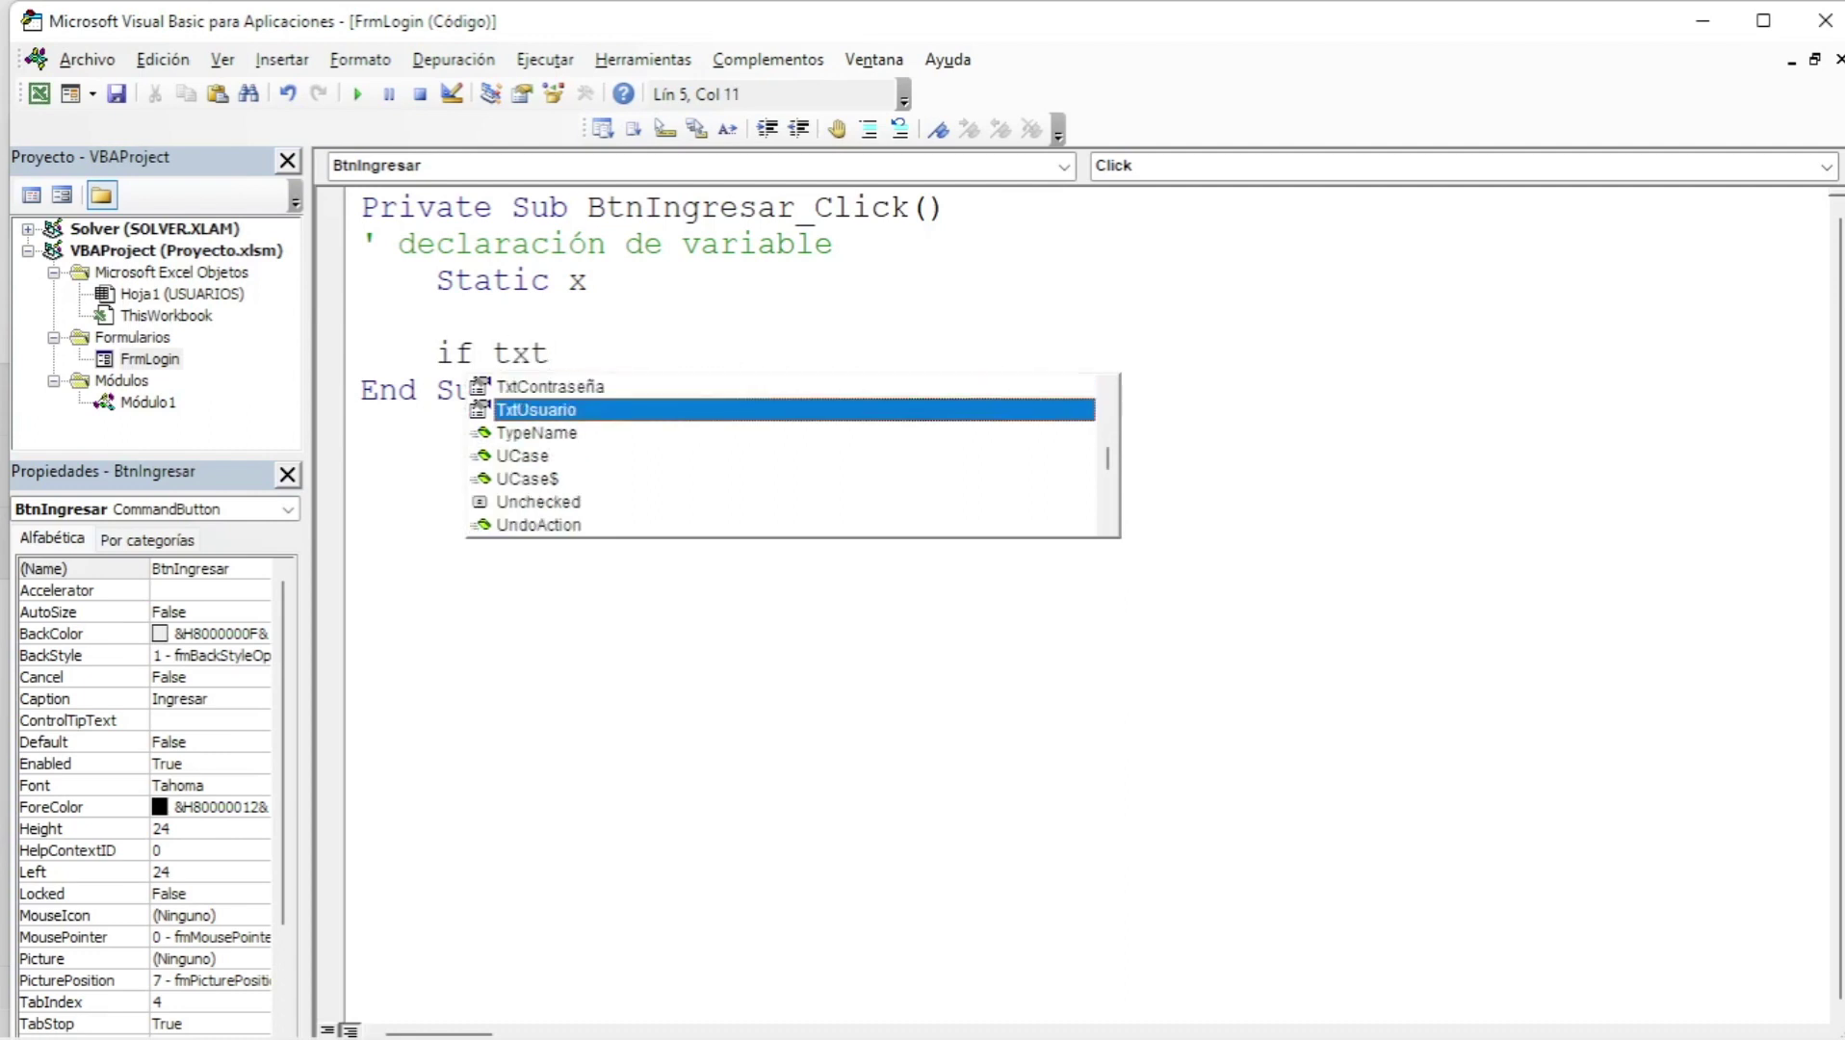
pyautogui.press('Tab')
pyautogui.write('.te')
pyautogui.press('Tab')
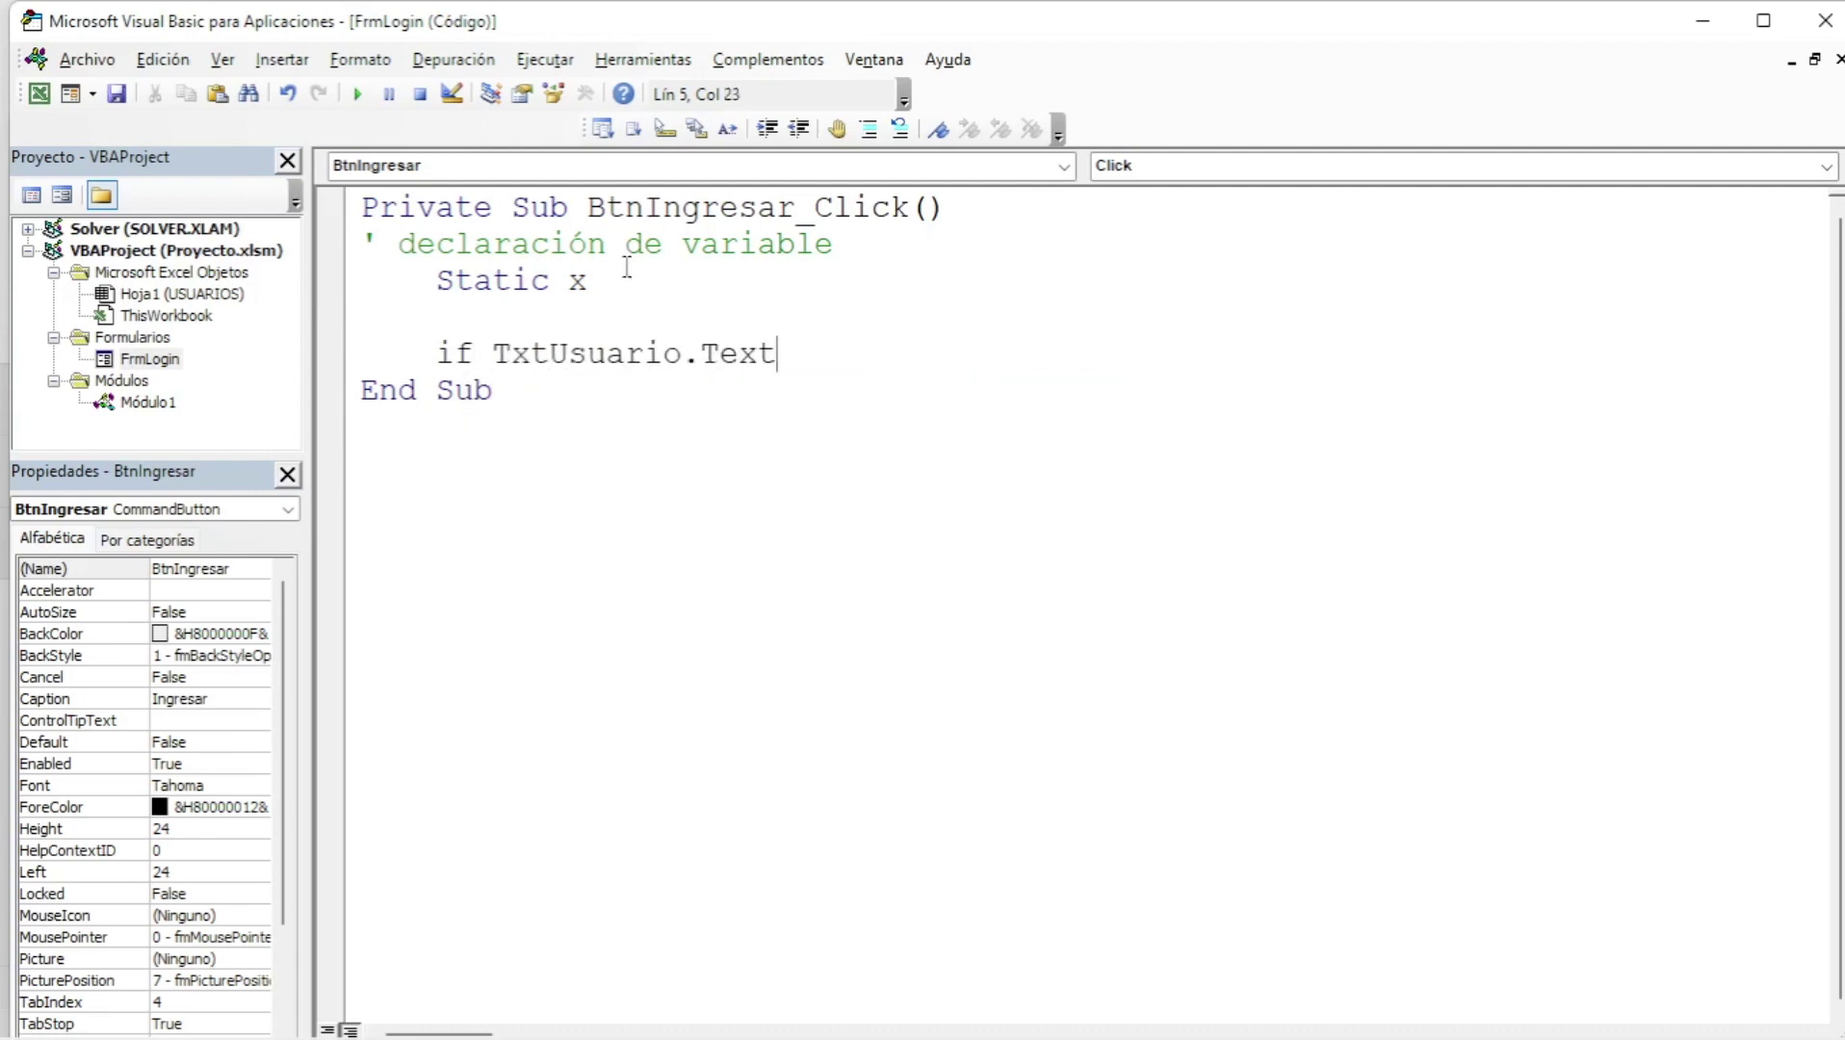
pyautogui.write('= ')
pyautogui.write('""')
pyautogui.press('BackSpace')
pyautogui.press('BackSpace')
pyautogui.write('empty')
pyautogui.write(' and')
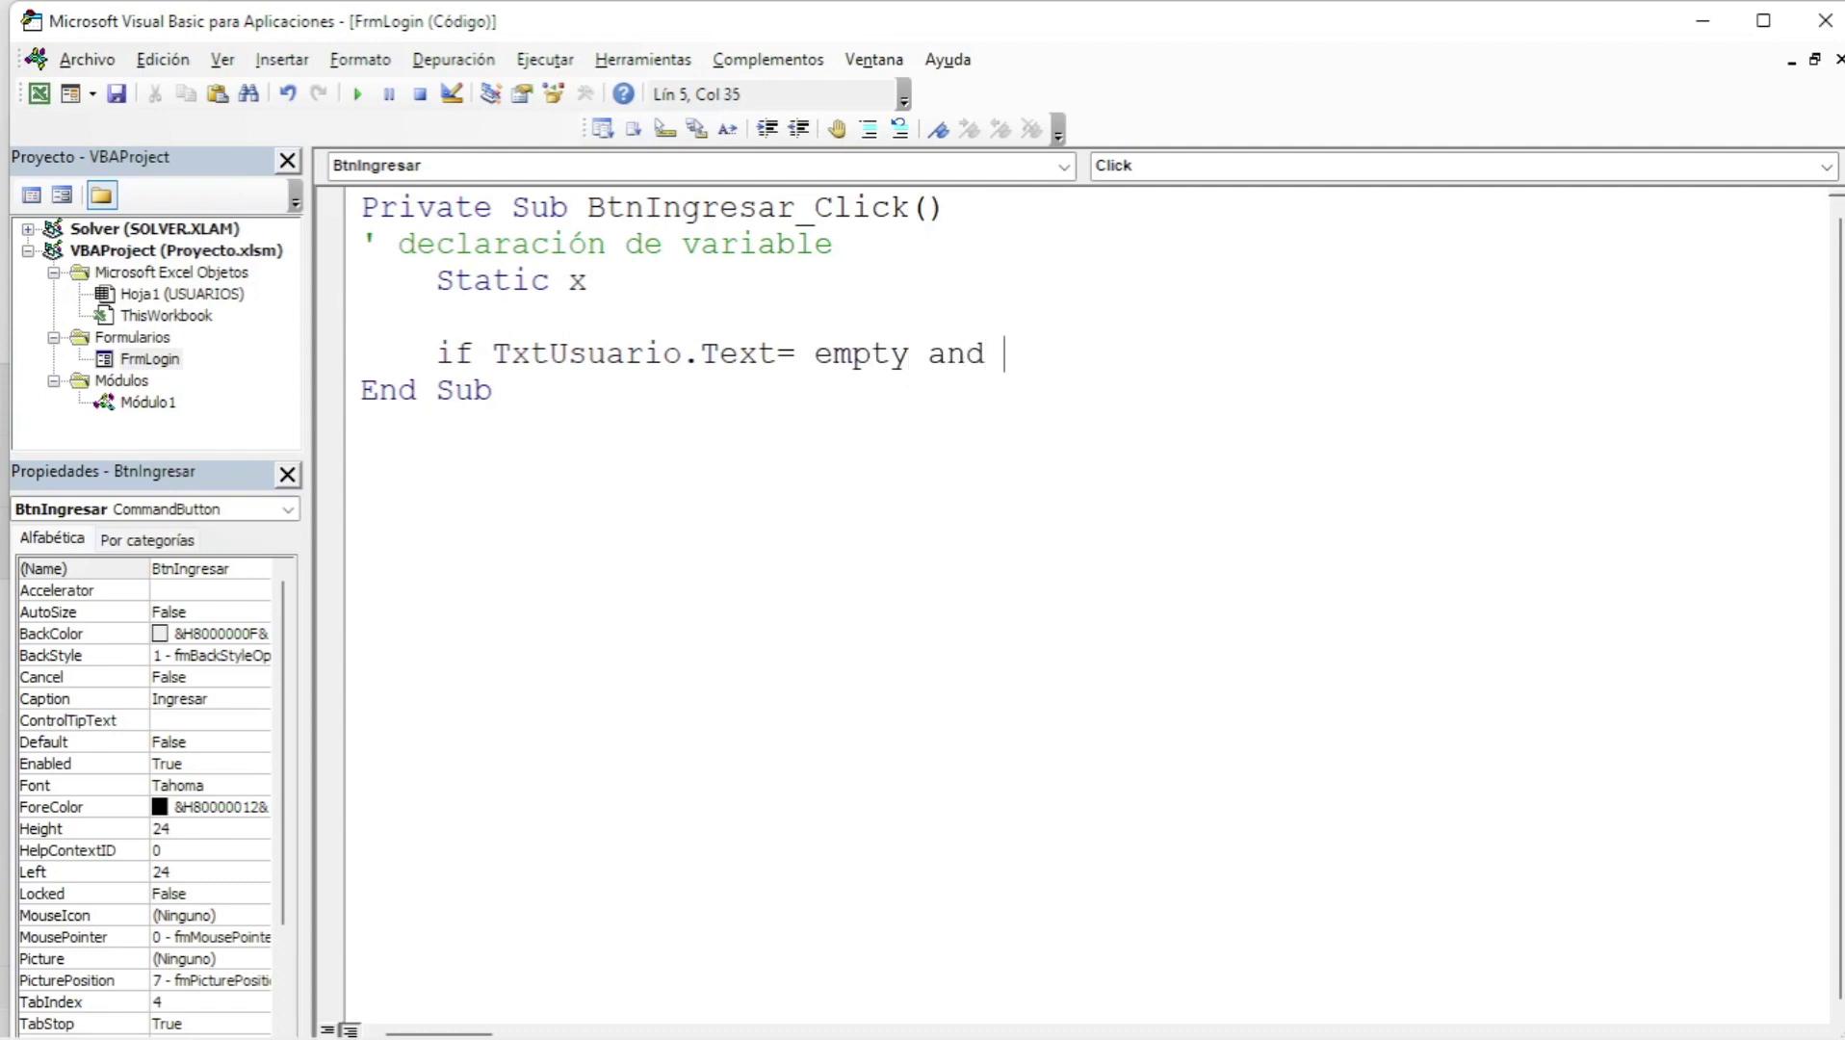
# - Finish the condition with TxtContraseña.Text = Empty Then
pyautogui.hotkey('ctrl', 'space')
pyautogui.write('txt')
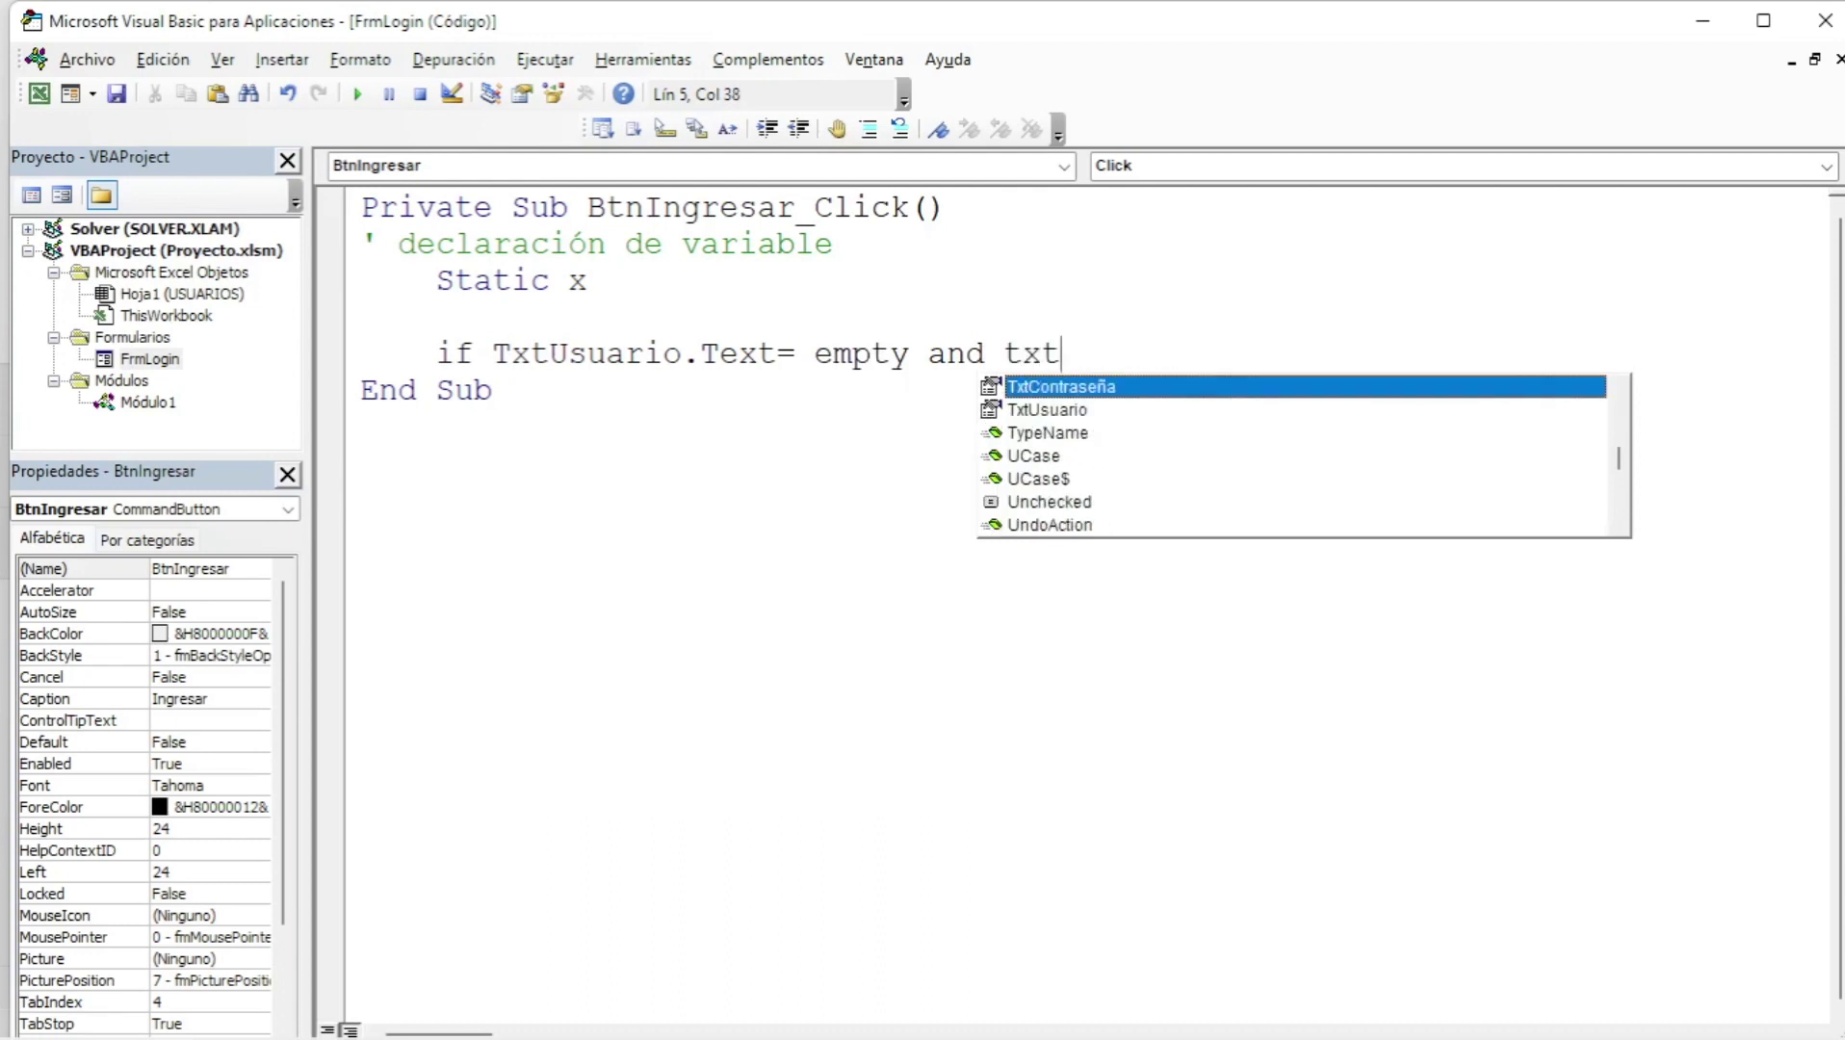
pyautogui.press('Tab')
pyautogui.write('.')
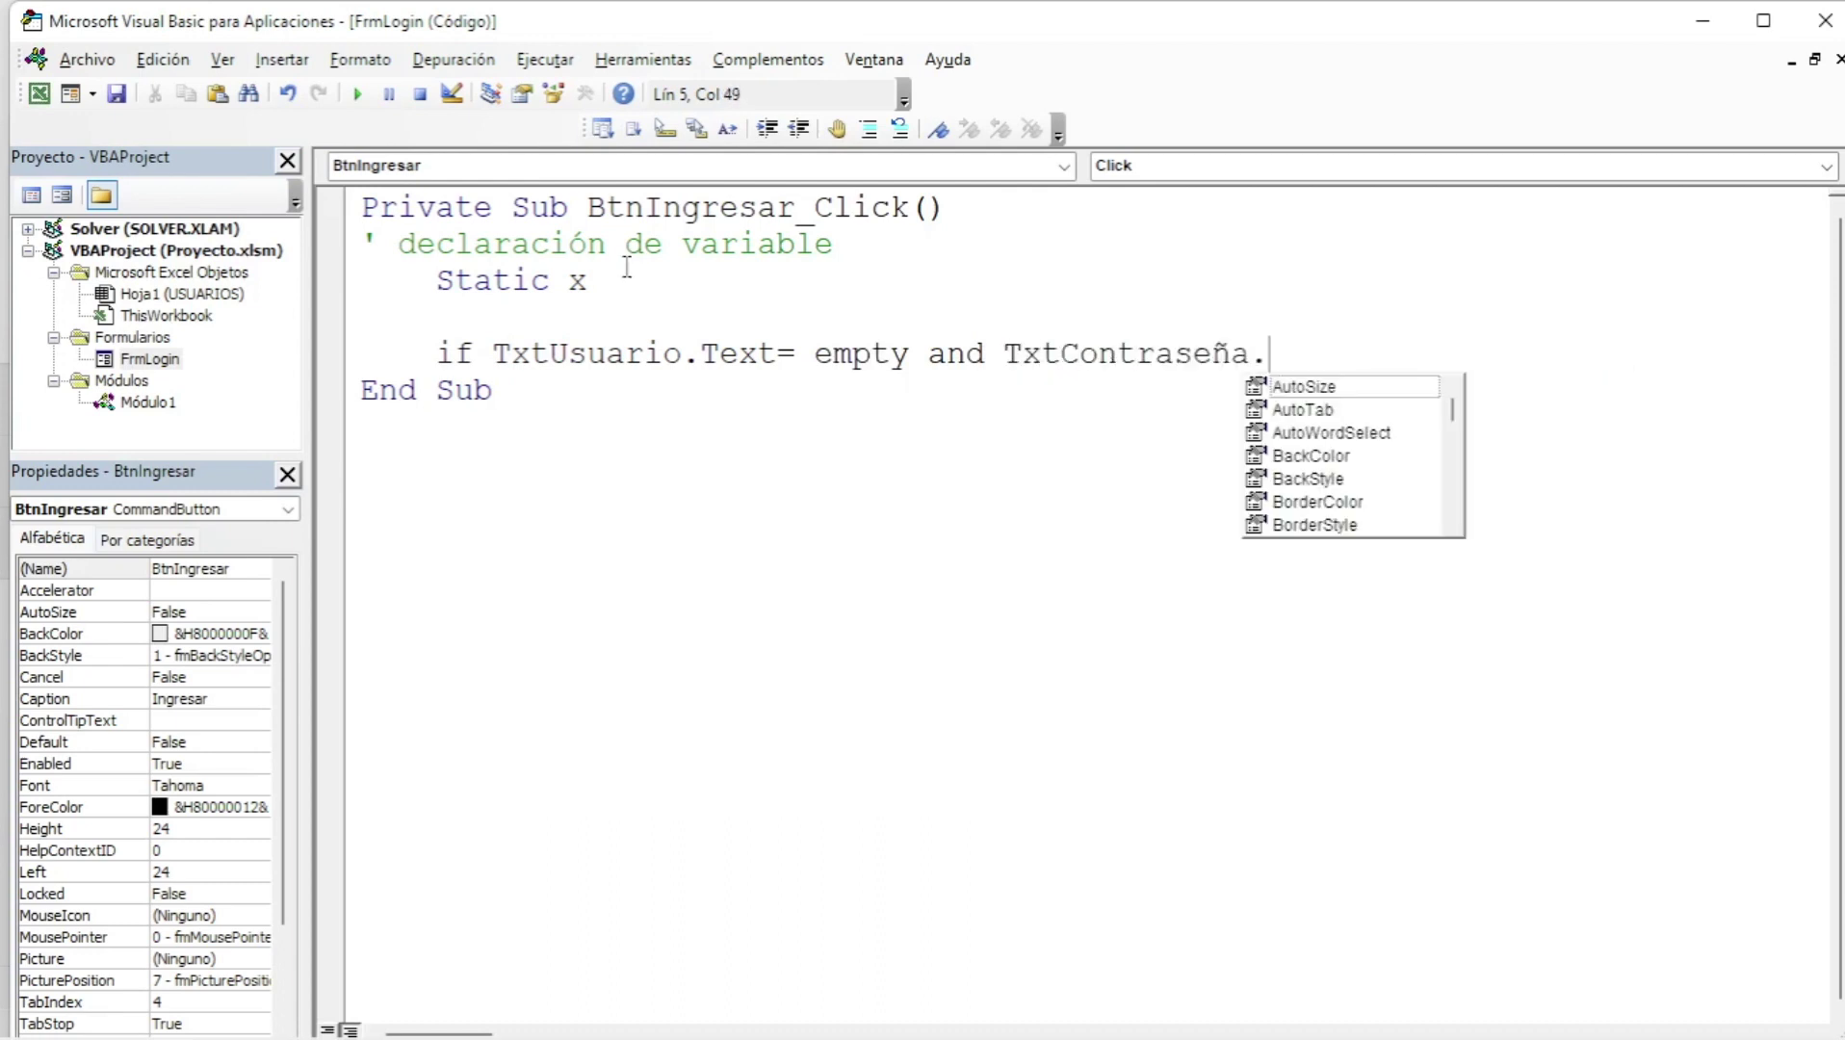
pyautogui.write('te')
pyautogui.press('Tab')
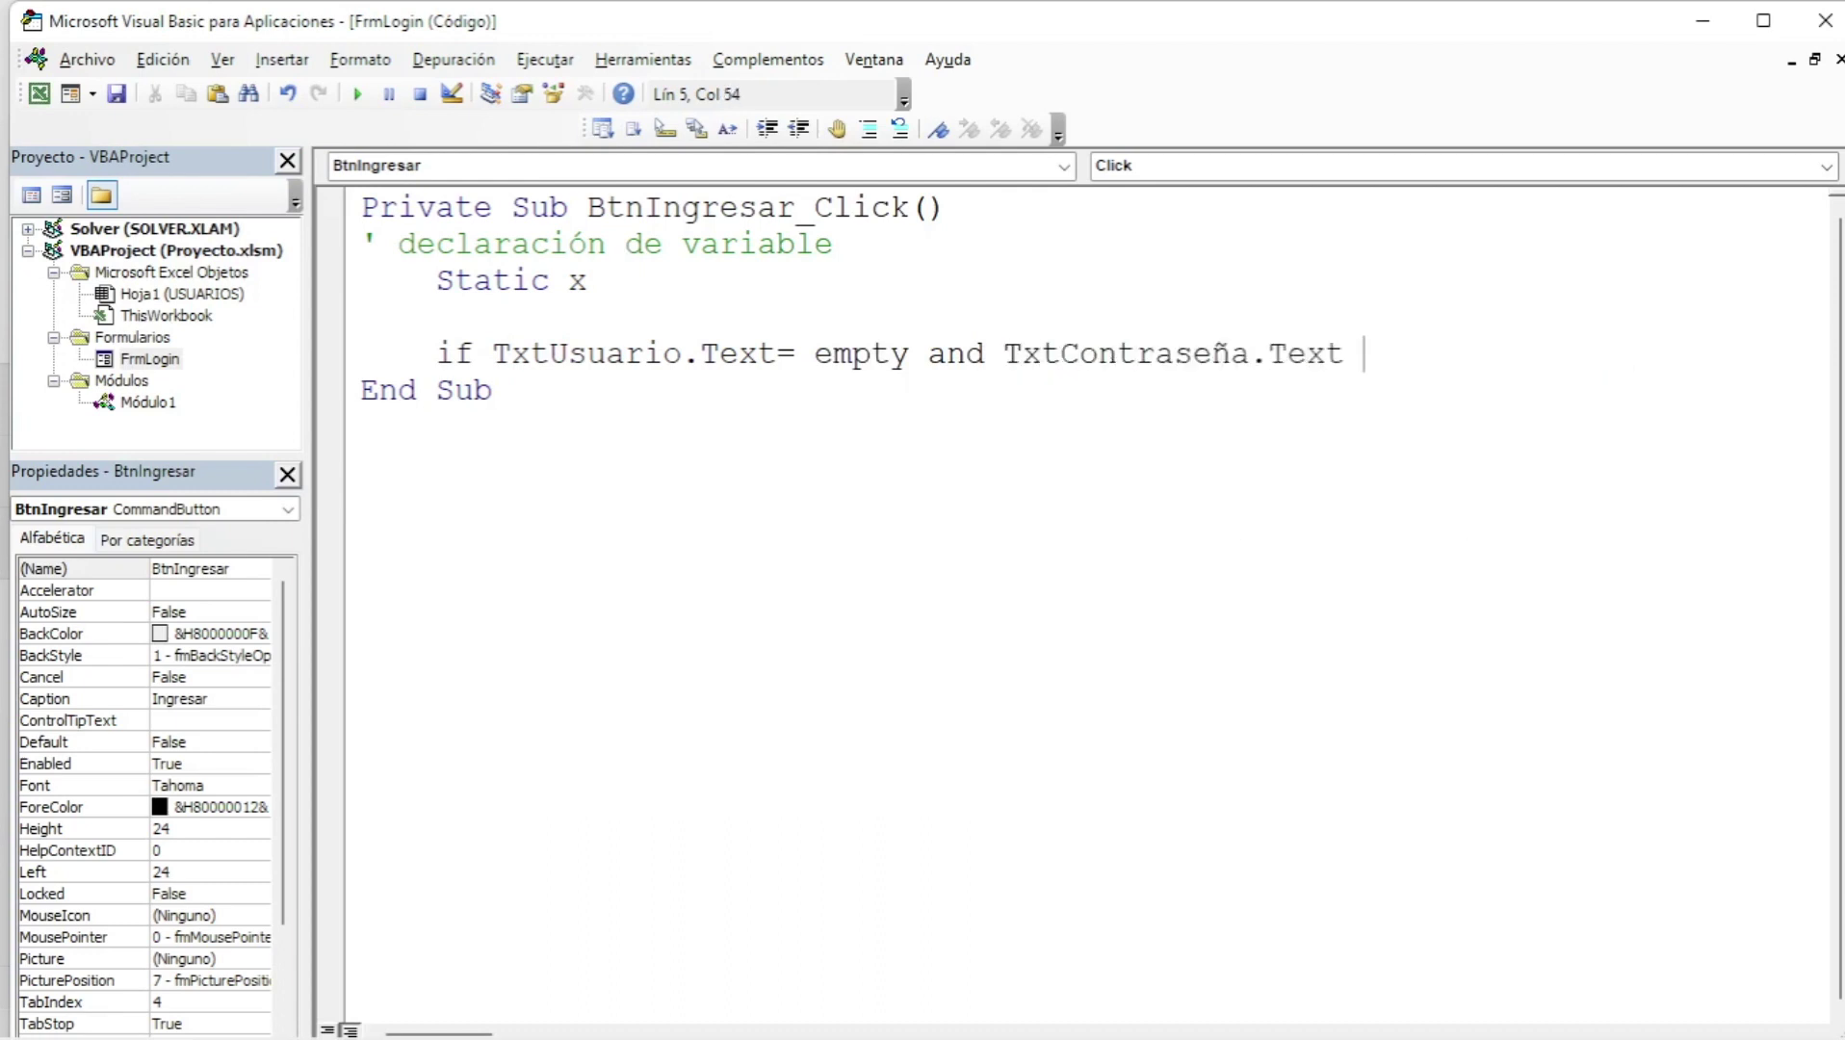
pyautogui.write('= emp')
pyautogui.write('ty th')
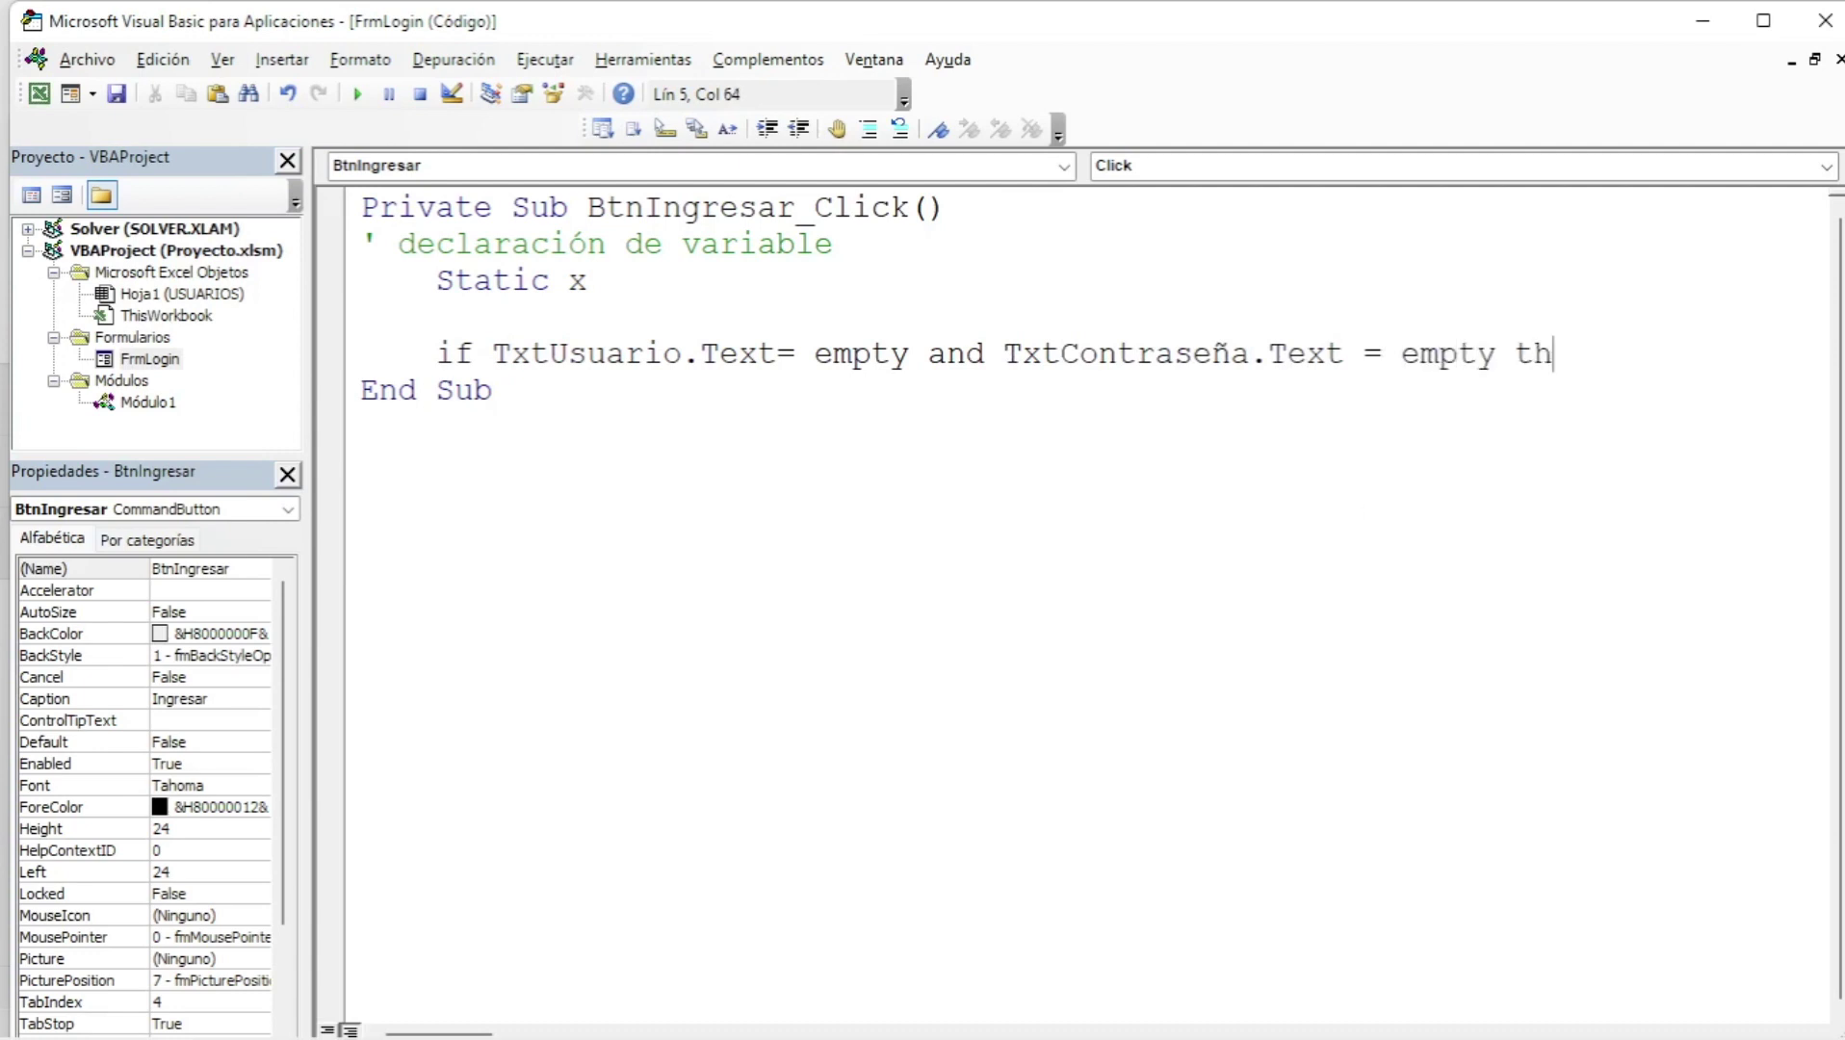
pyautogui.write('en')
pyautogui.press('Return')
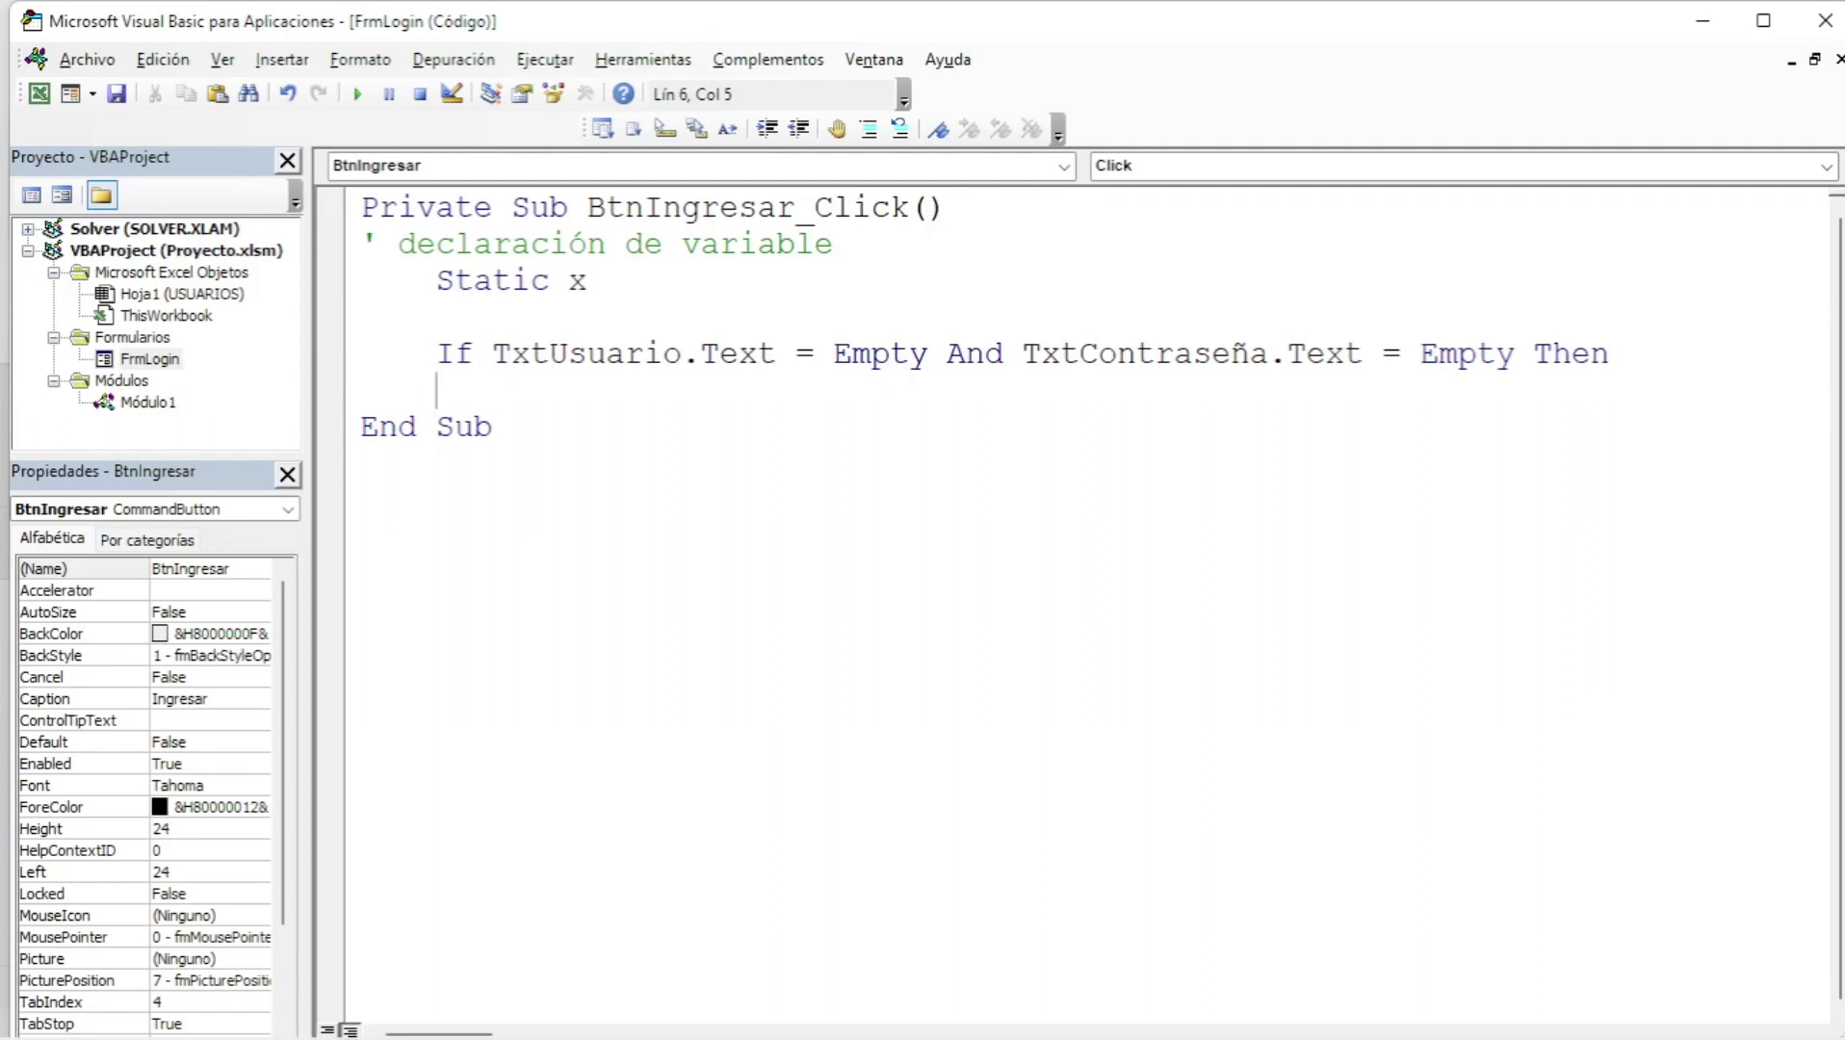
pyautogui.press('Return')
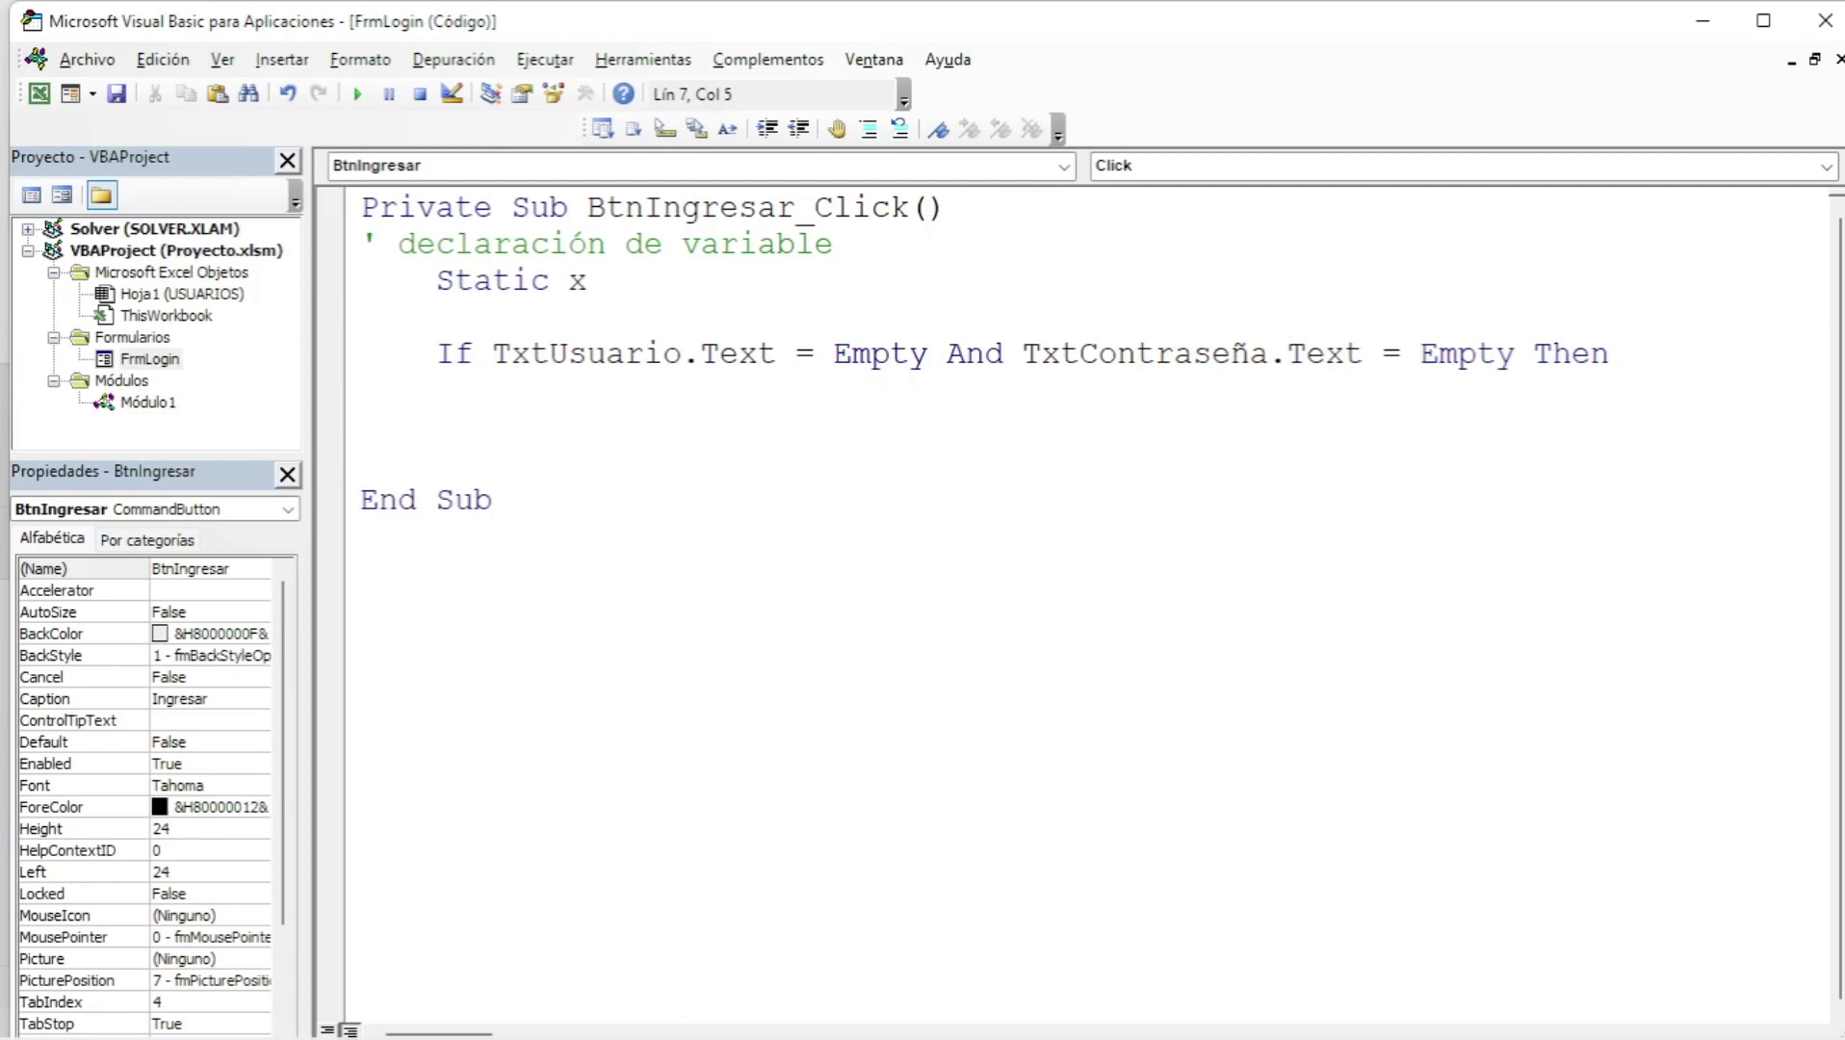
# - Add x = x + 1 and TxtUsuario.Text = "" inside the If
pyautogui.press('Tab')
pyautogui.write('x')
pyautogui.write('=')
pyautogui.write('x+1')
pyautogui.press('Return')
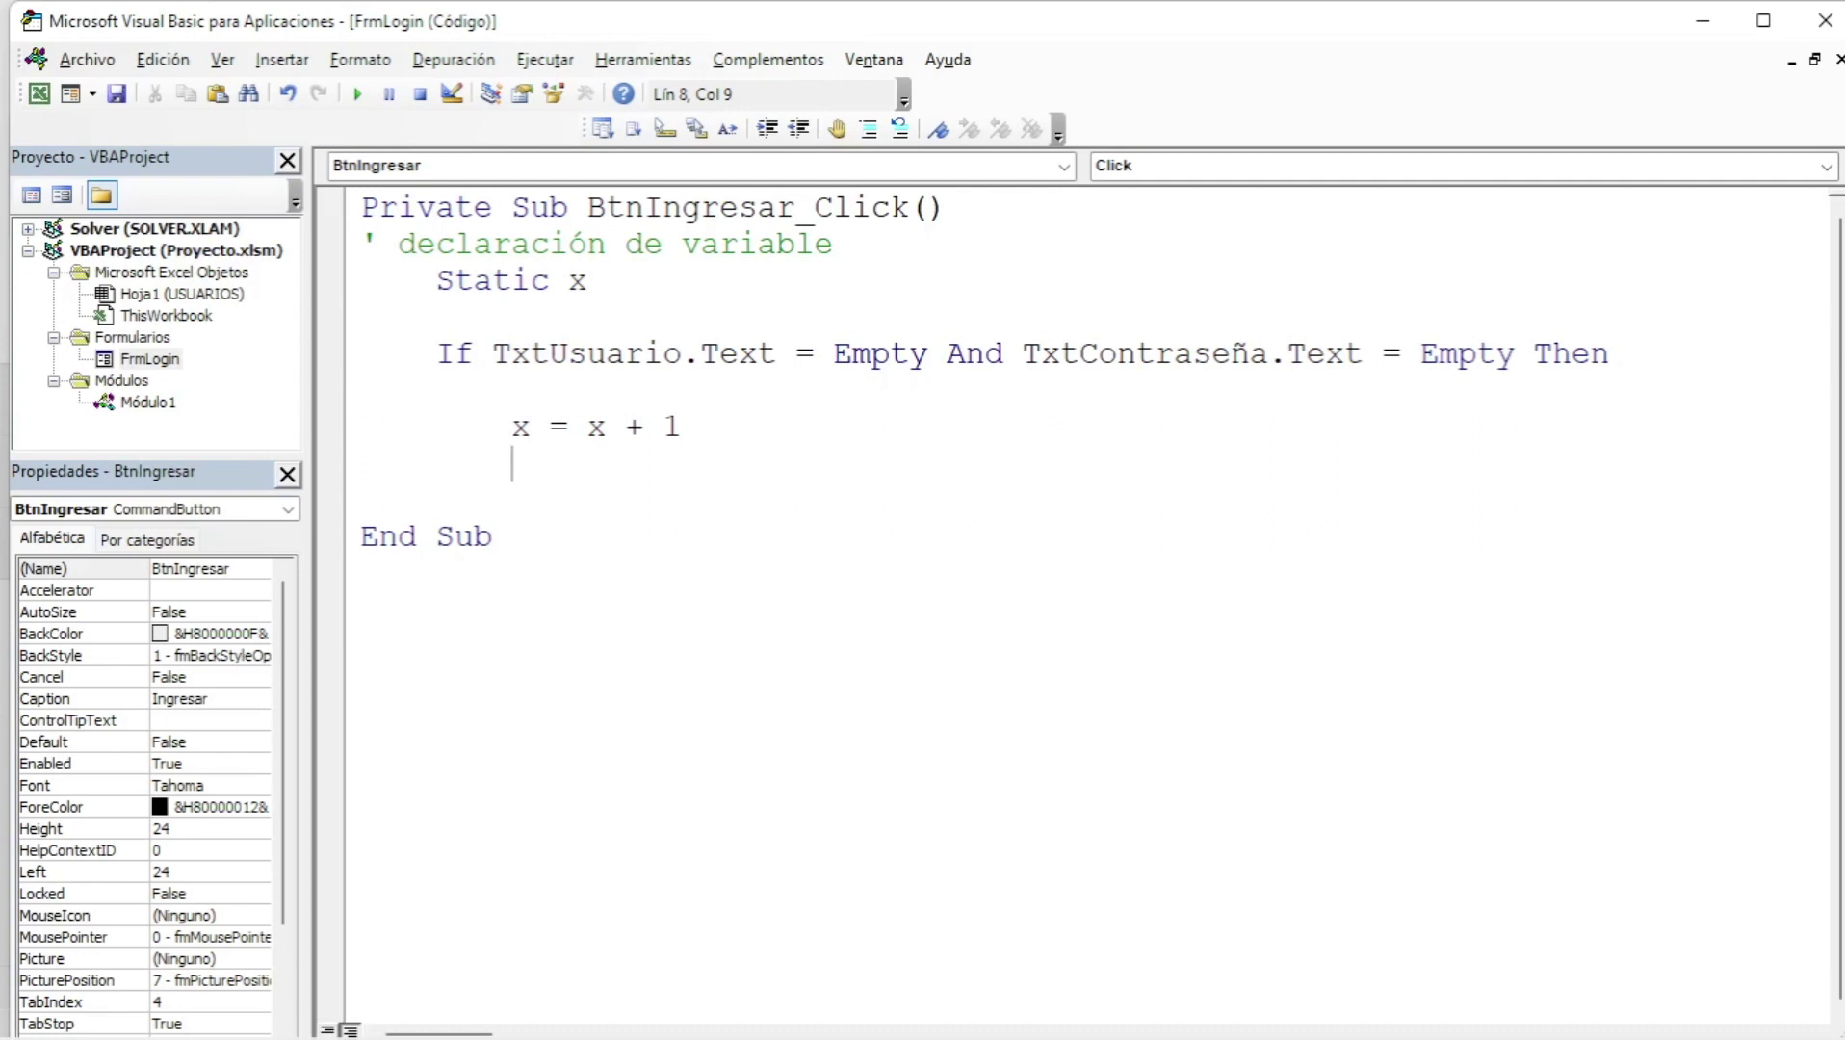
pyautogui.write('t')
pyautogui.hotkey('ctrl', 'space')
pyautogui.write('xt')
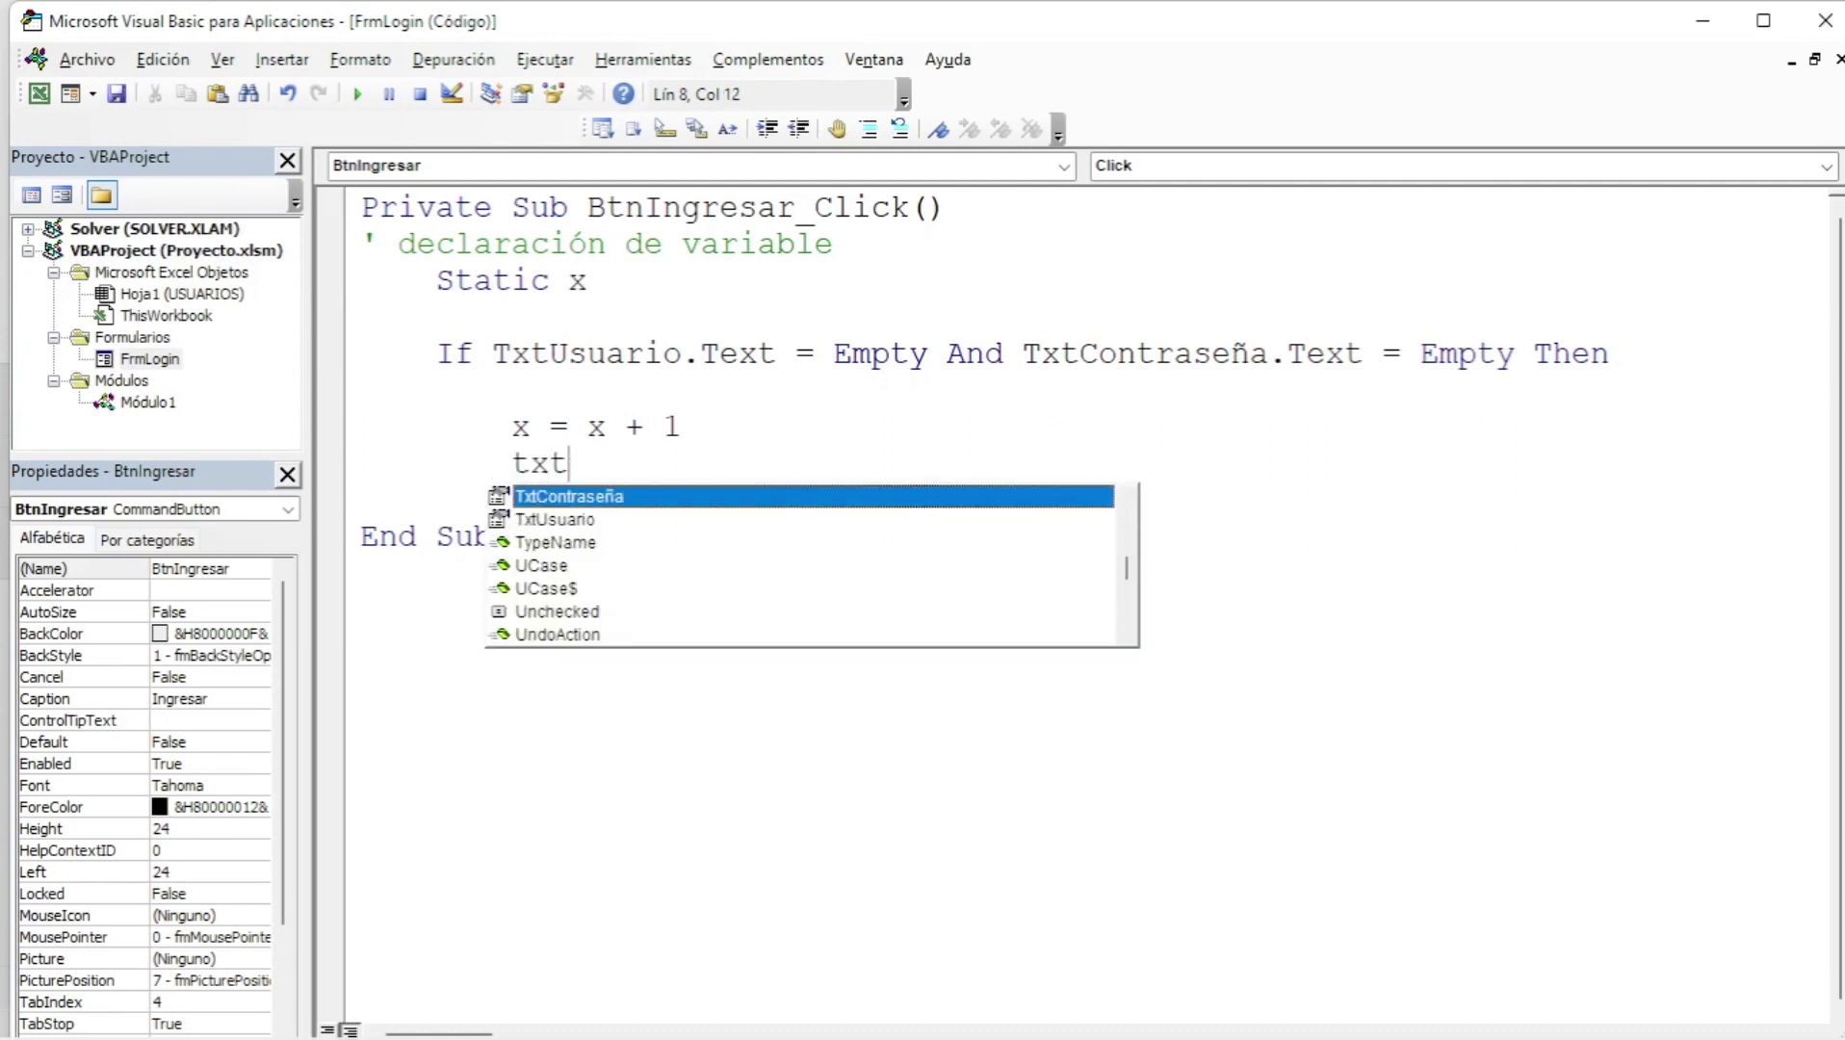
pyautogui.press('Down')
pyautogui.press('Tab')
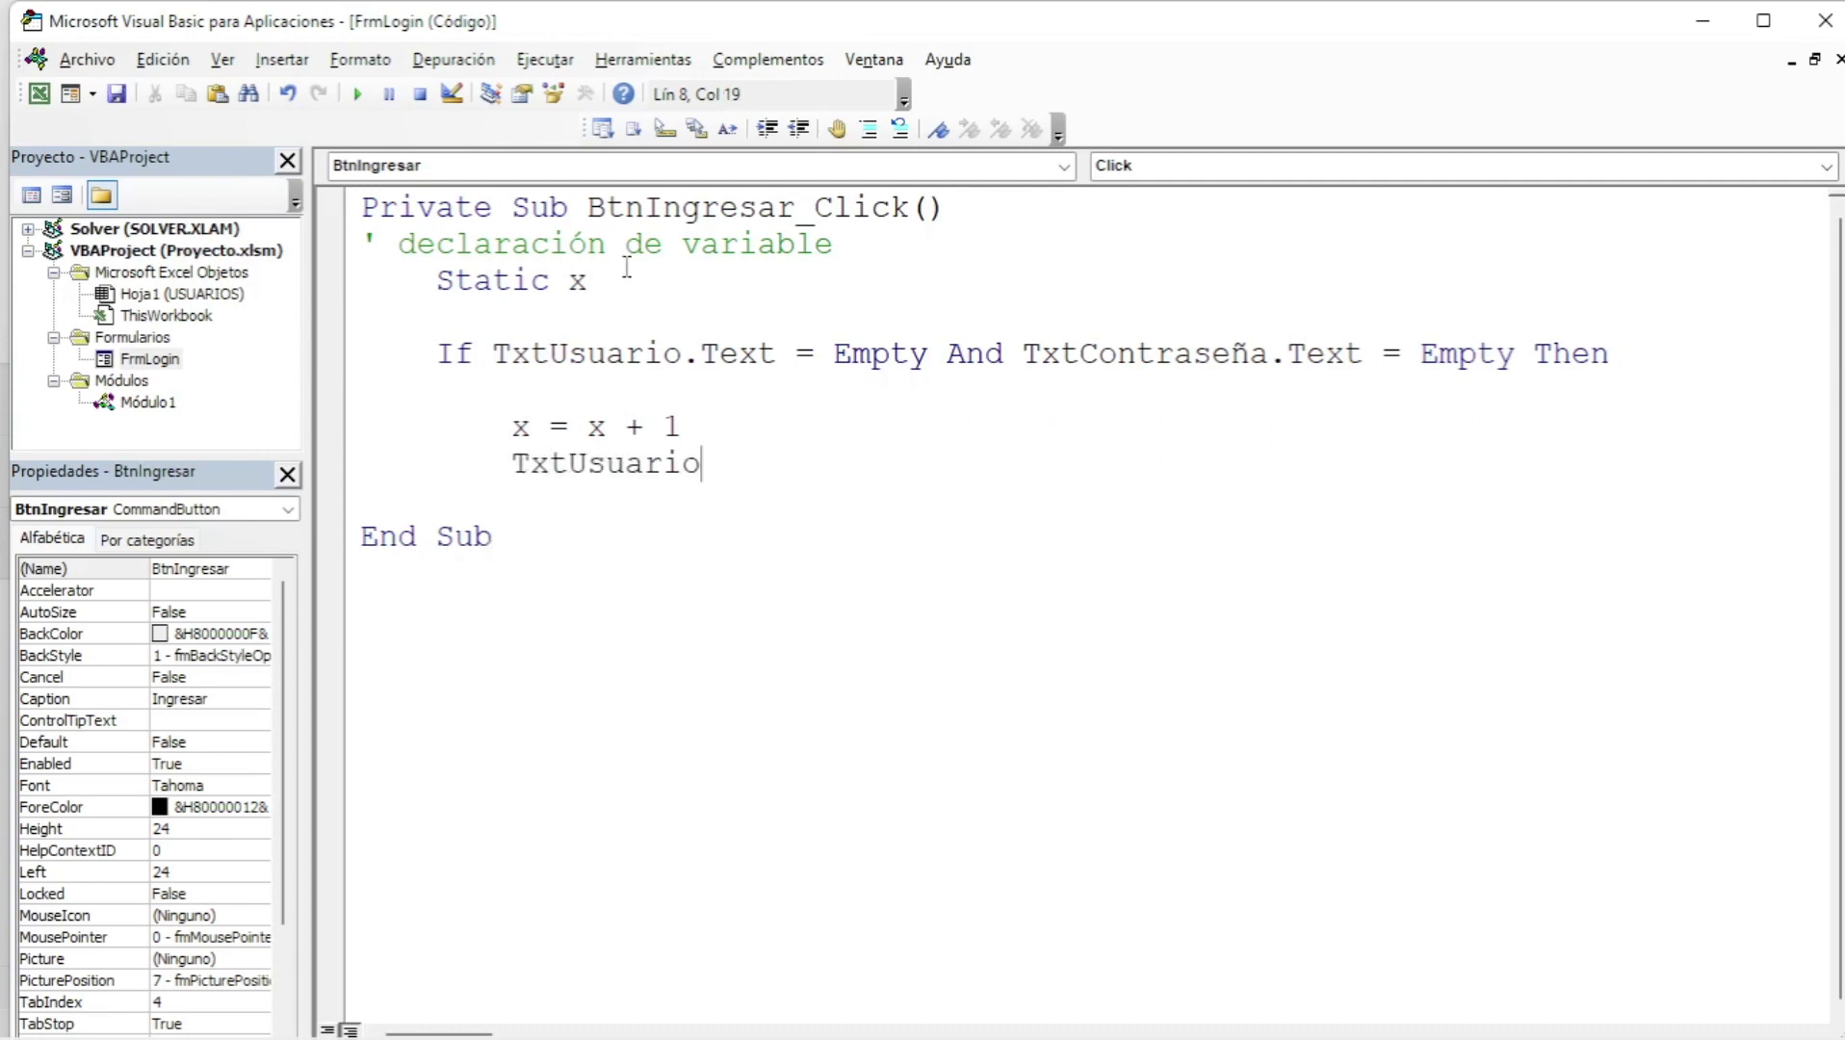
pyautogui.write('.te')
pyautogui.press('Tab')
pyautogui.write('=')
pyautogui.write(' ""')
pyautogui.press('Return')
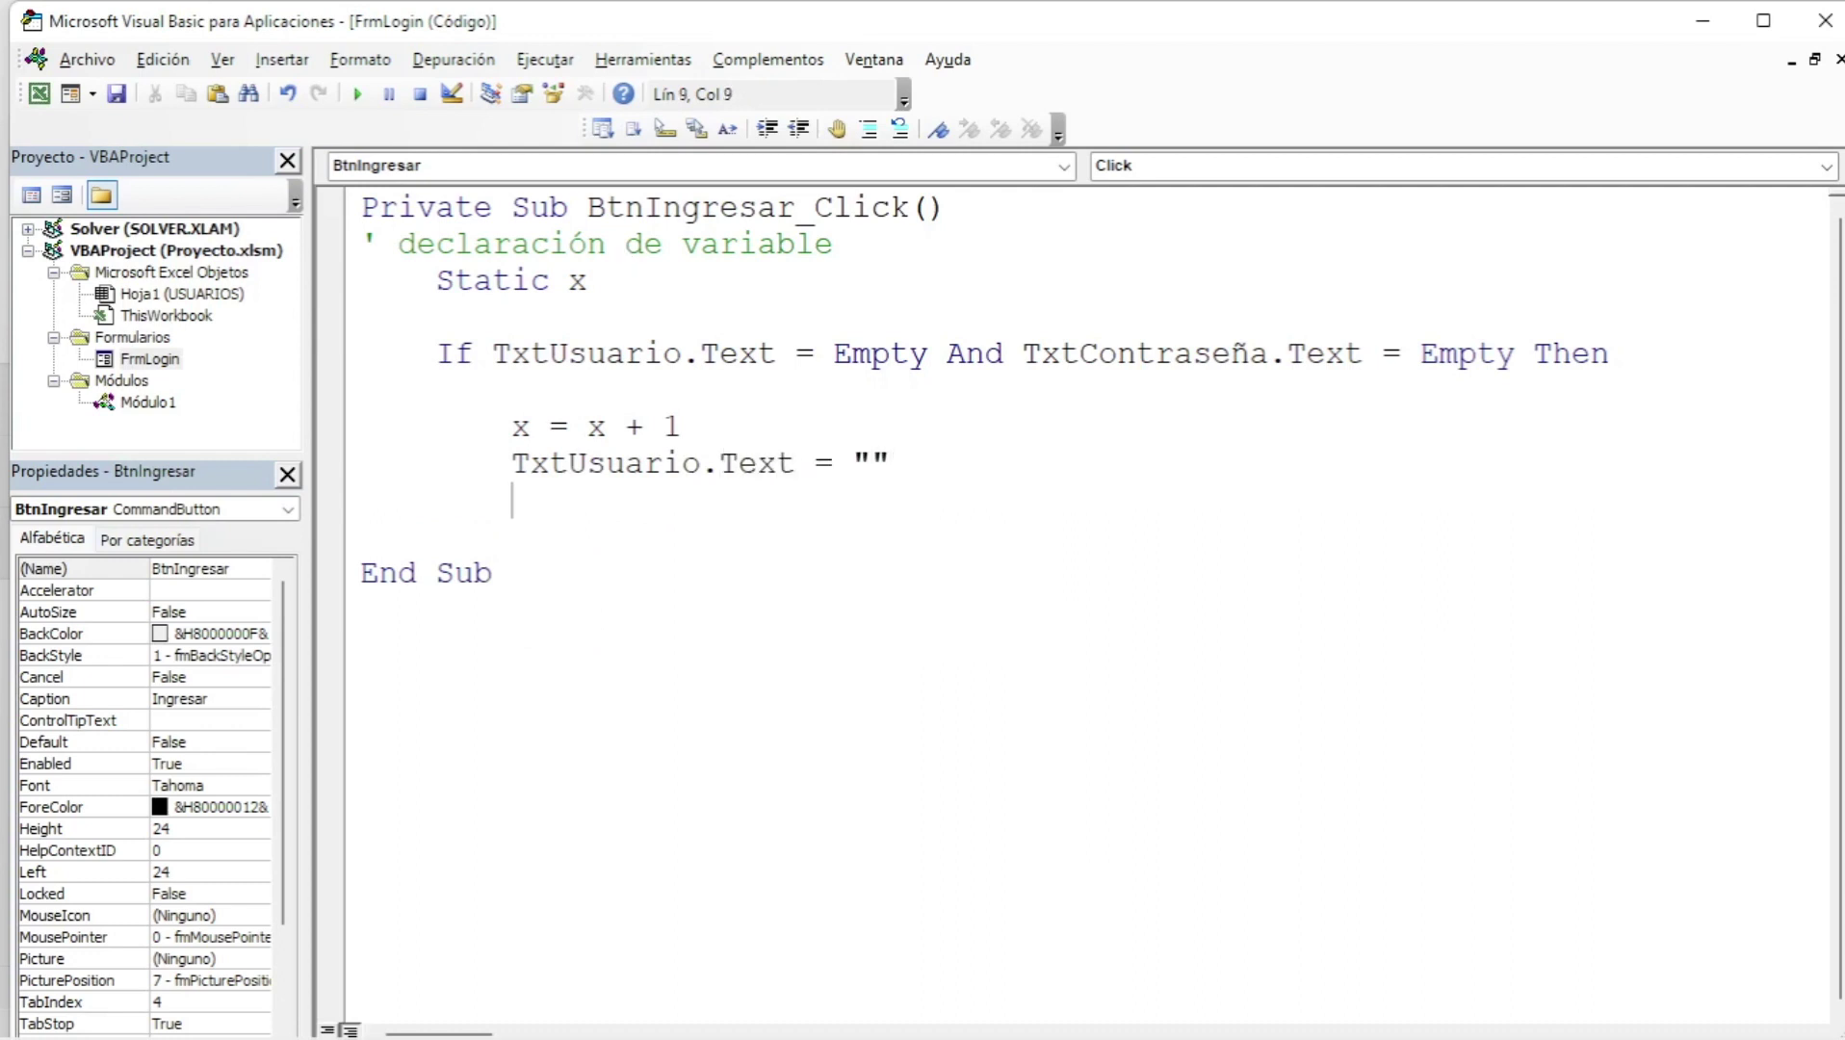
# - Clear the password box with TxtContraseña.Text = ""
pyautogui.hotkey('ctrl', 'space')
pyautogui.write('txt')
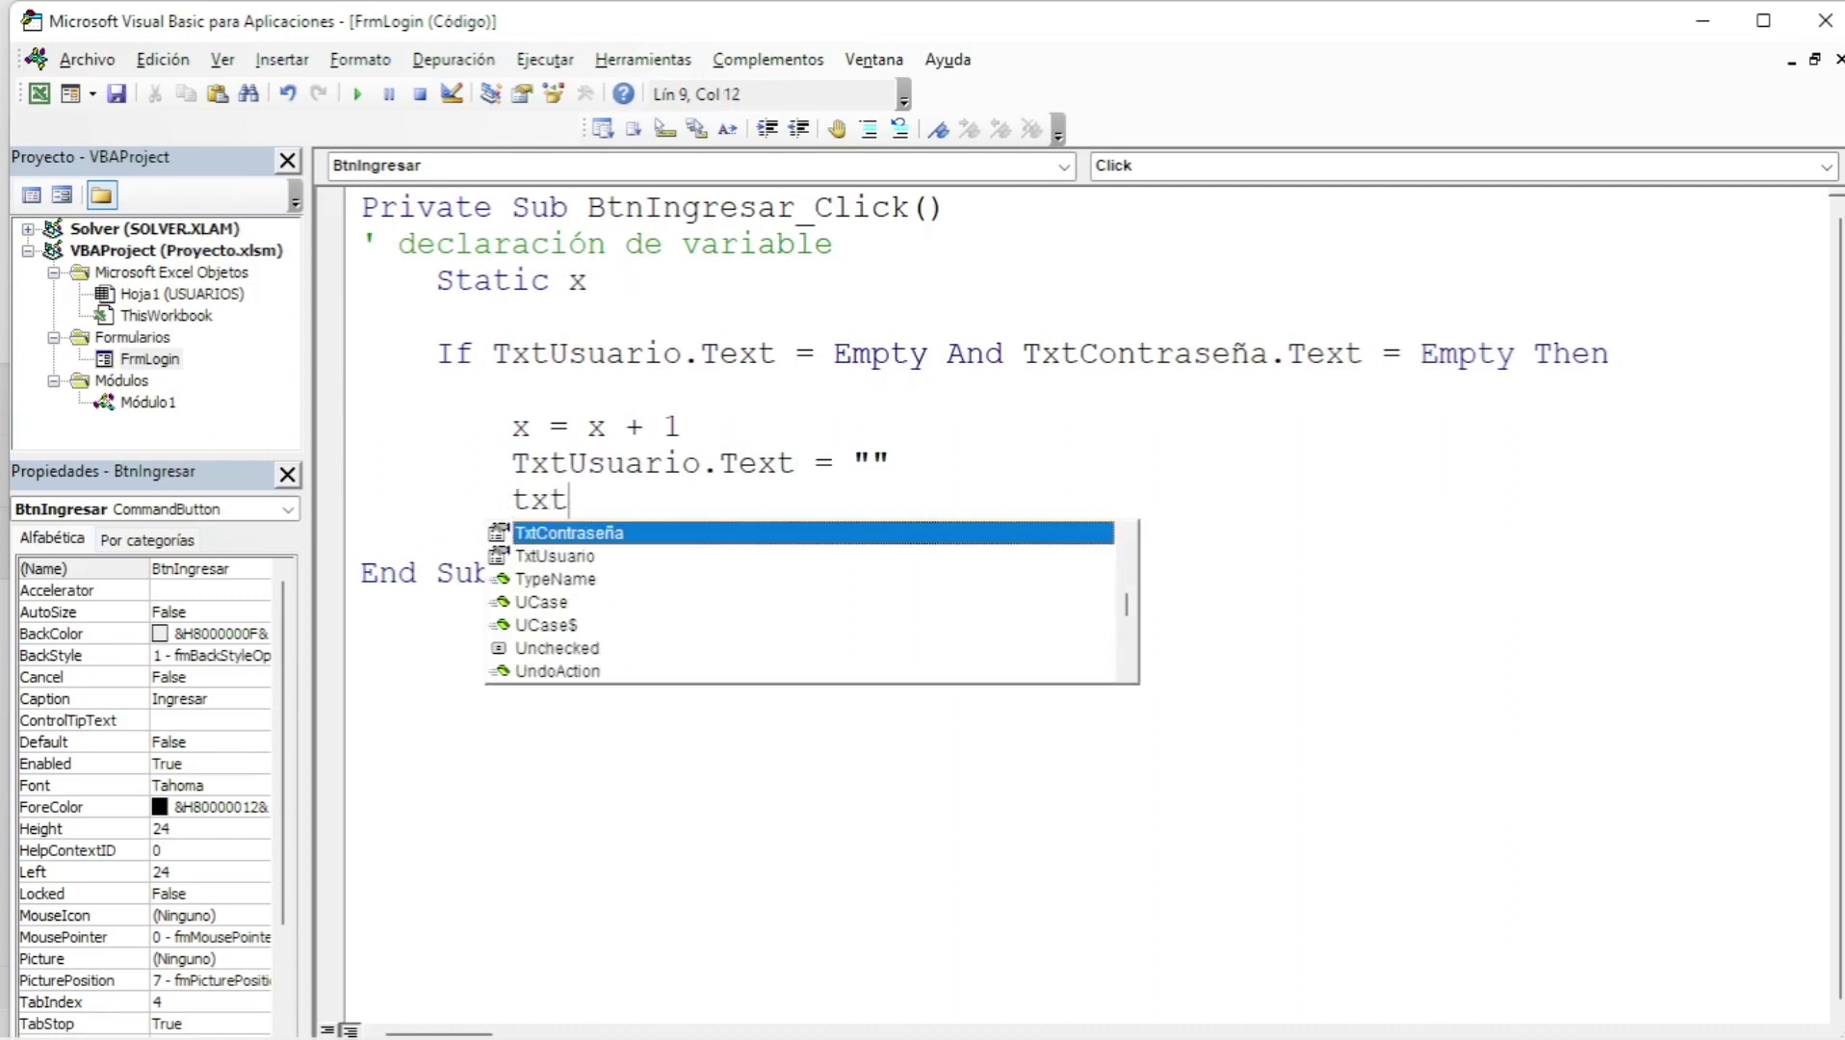
pyautogui.press('Tab')
pyautogui.write('.te')
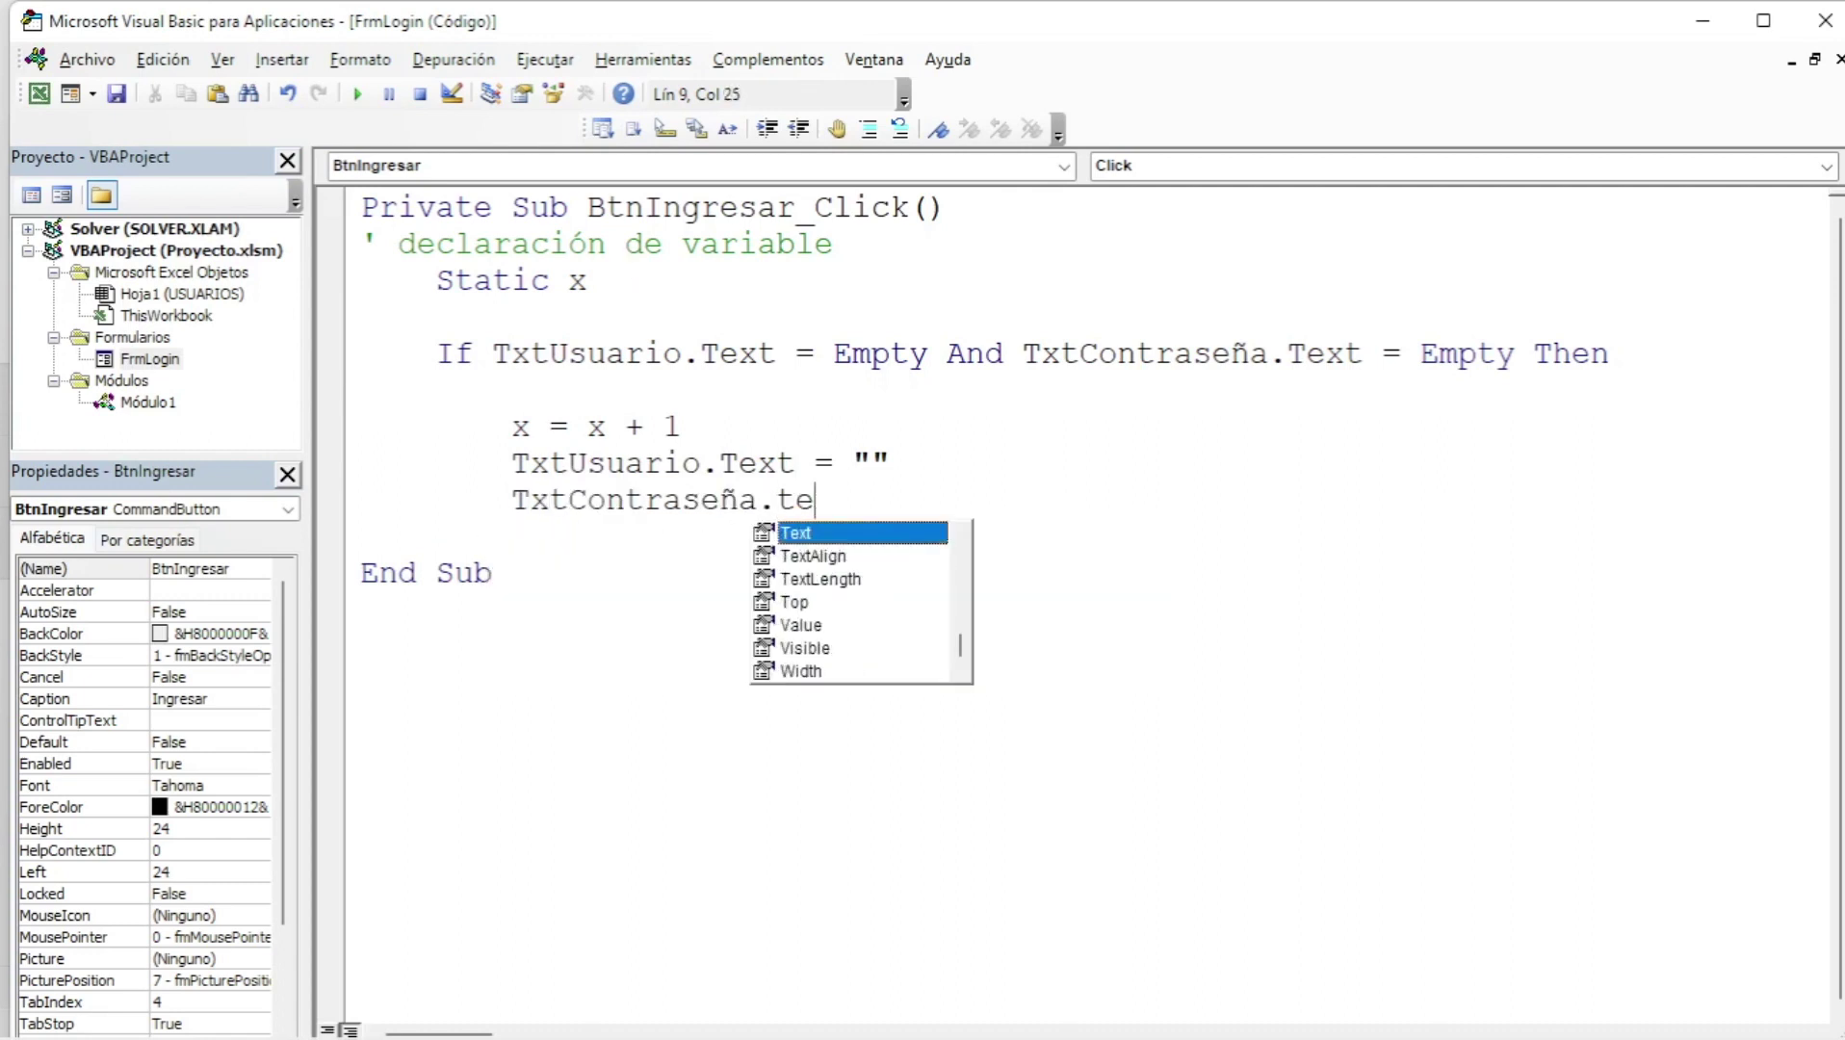
pyautogui.press('Tab')
pyautogui.write('= "')
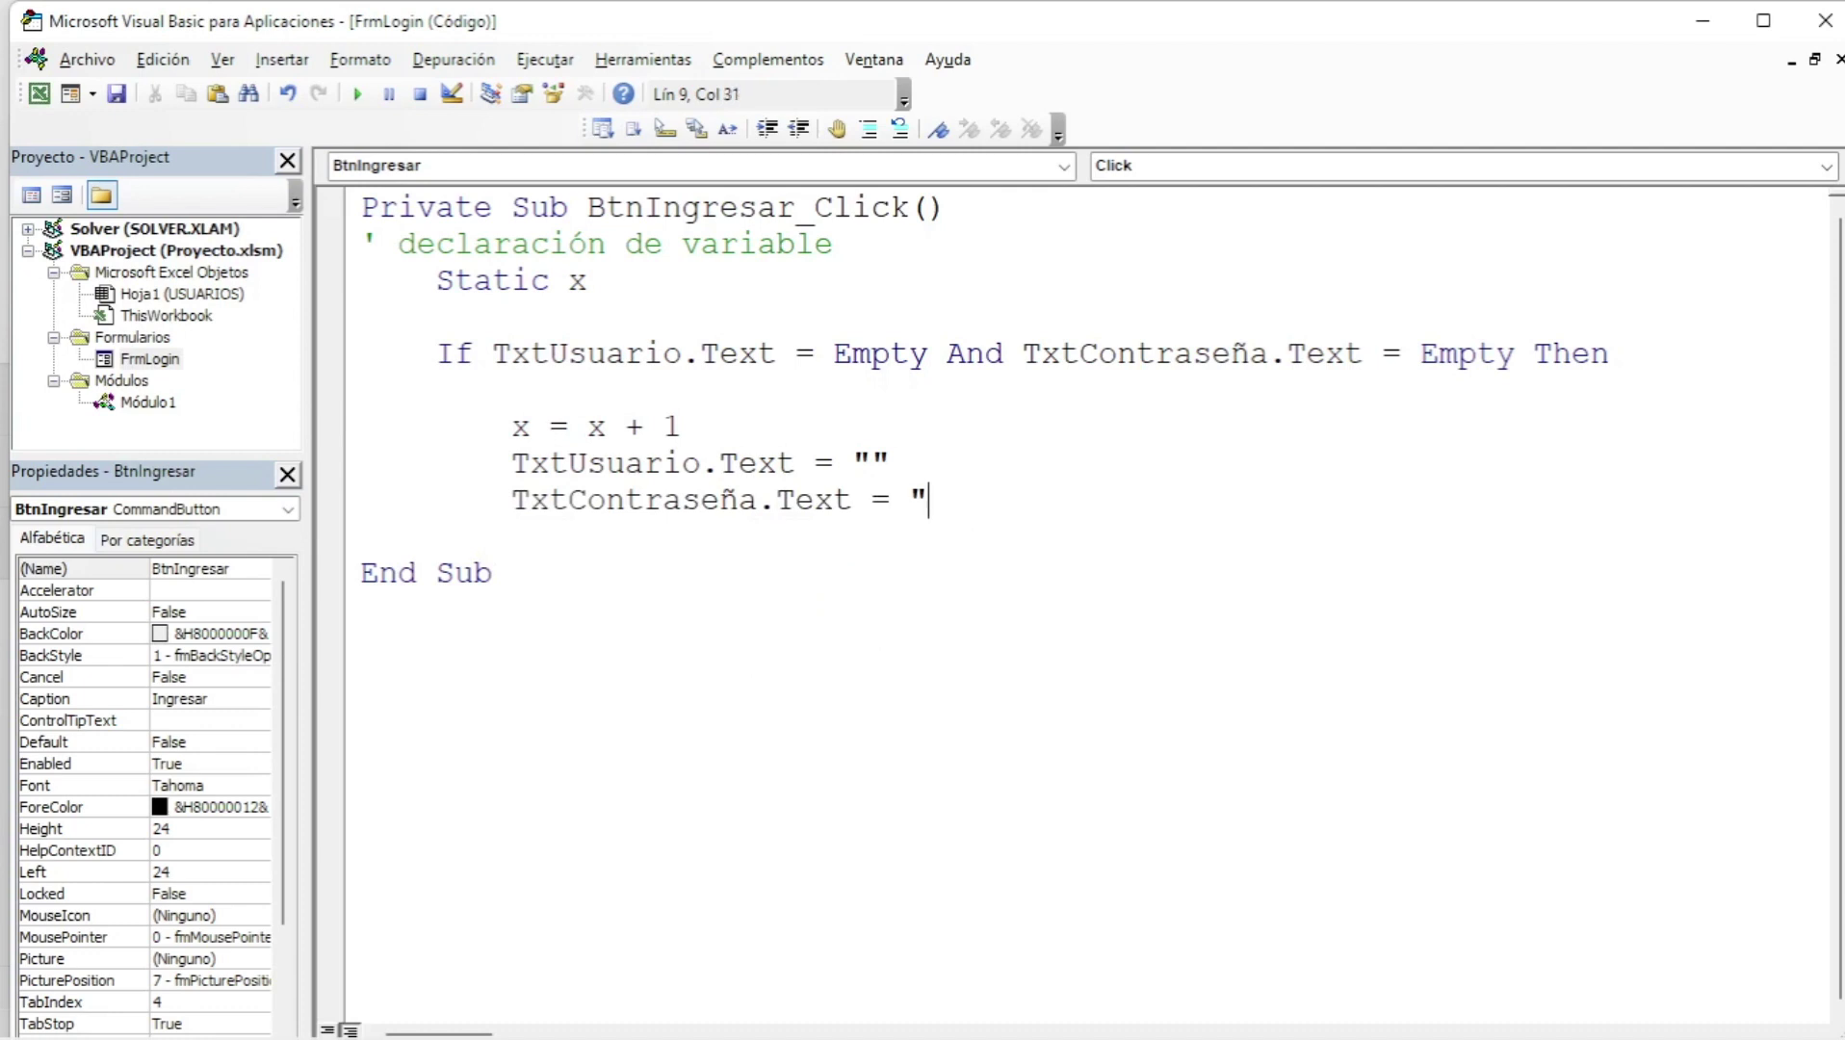
pyautogui.write('"')
pyautogui.press('Return')
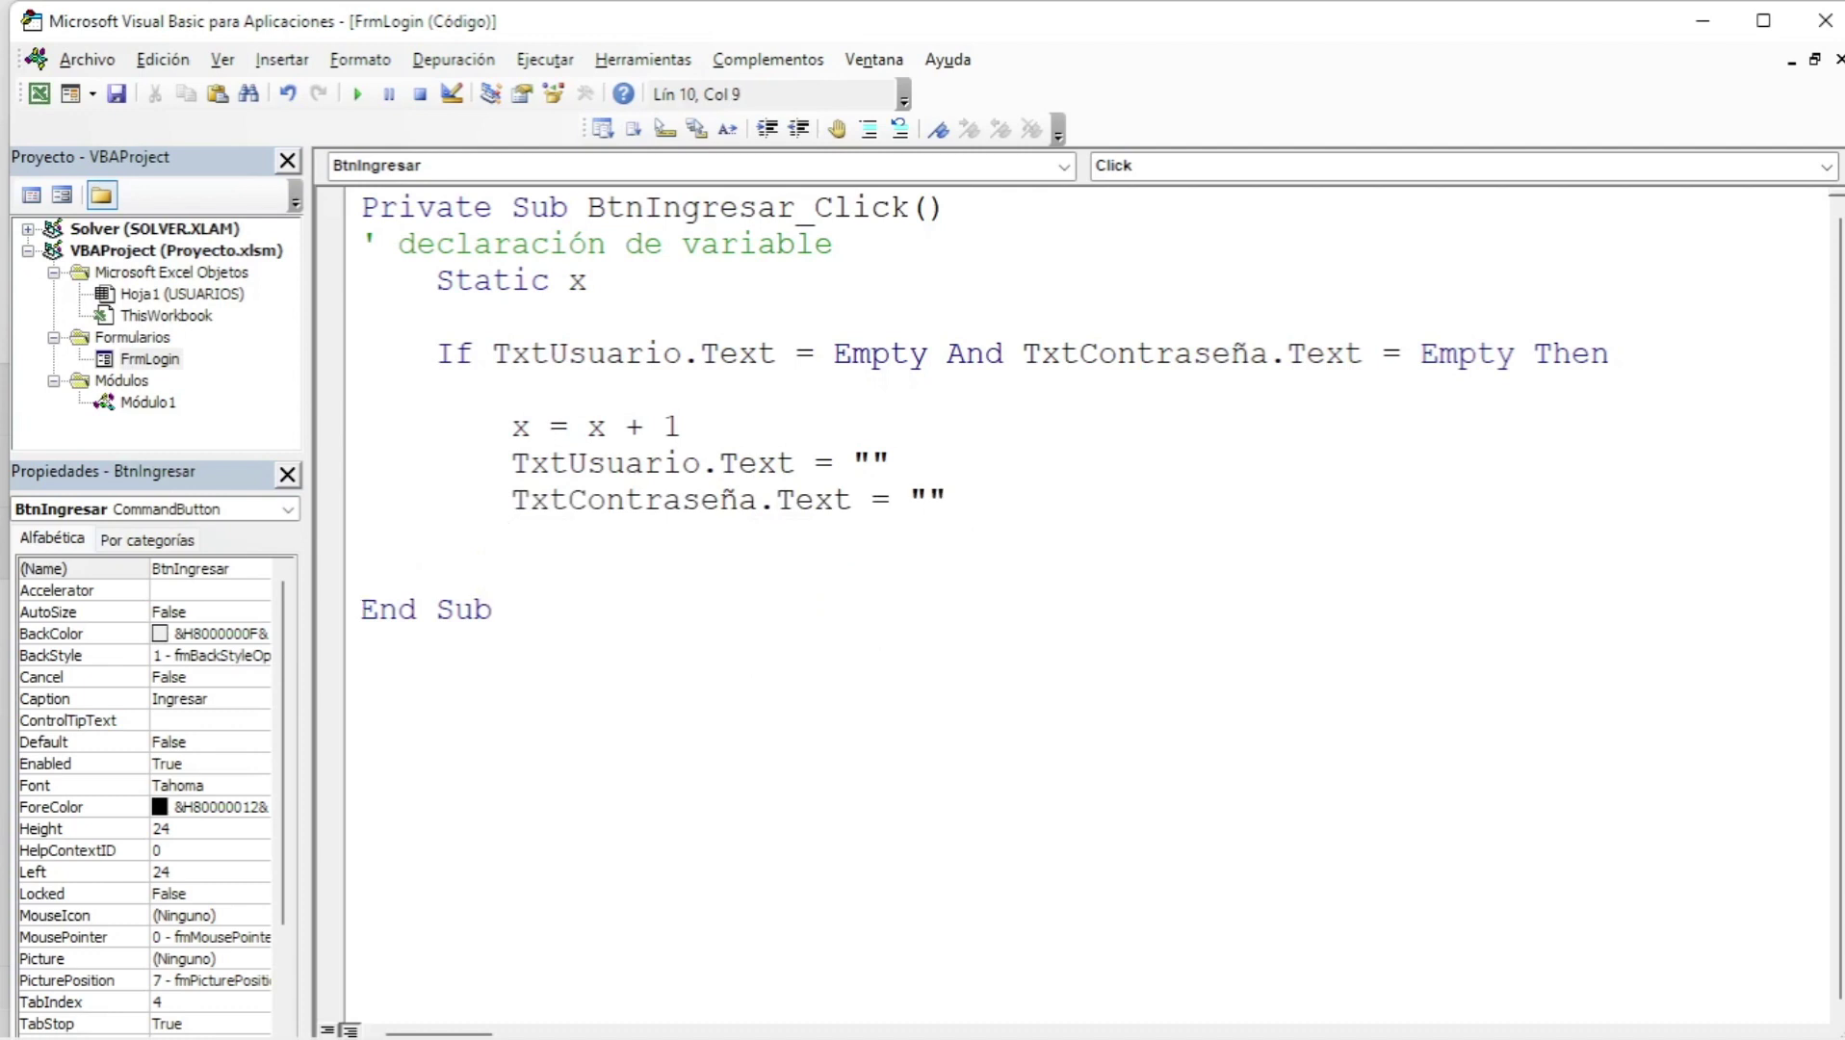
# - Return focus to the user box with TxtUsuario.SetFocus
pyautogui.hotkey('ctrl', 'space')
pyautogui.write('txt')
pyautogui.press('Down')
pyautogui.press('Tab')
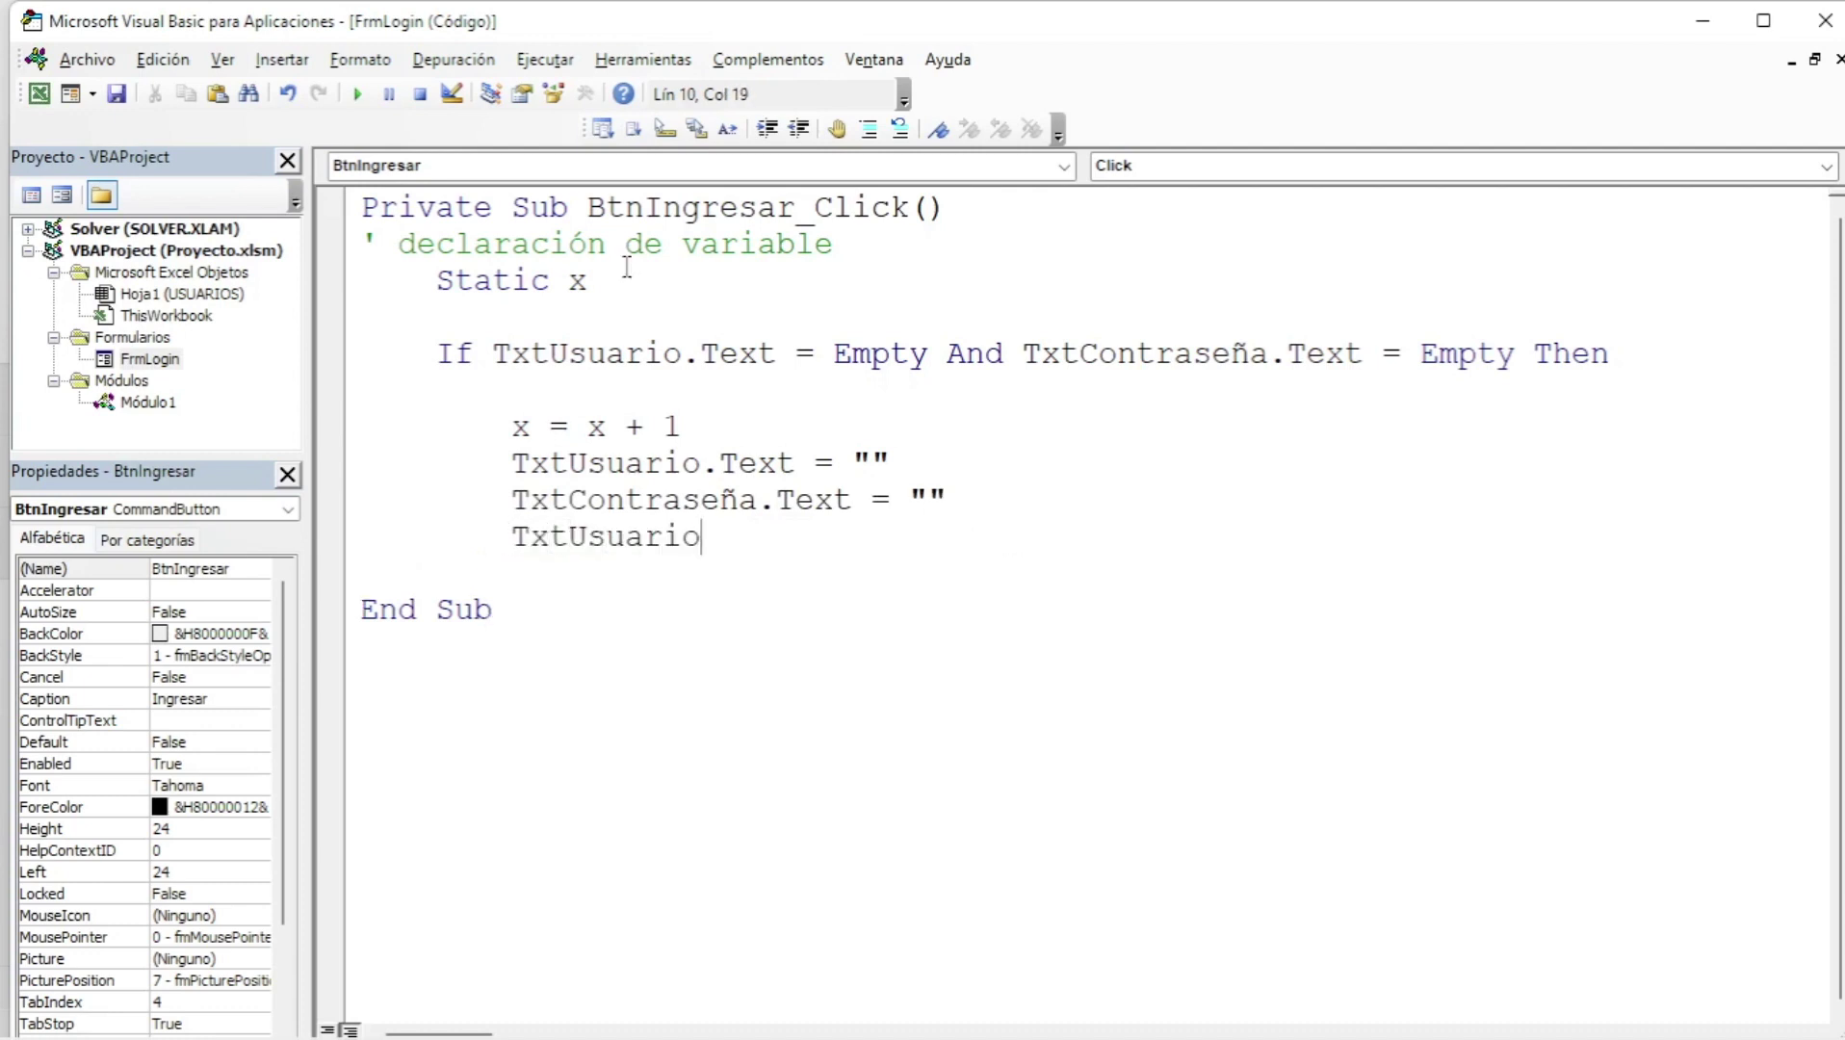
pyautogui.write('.')
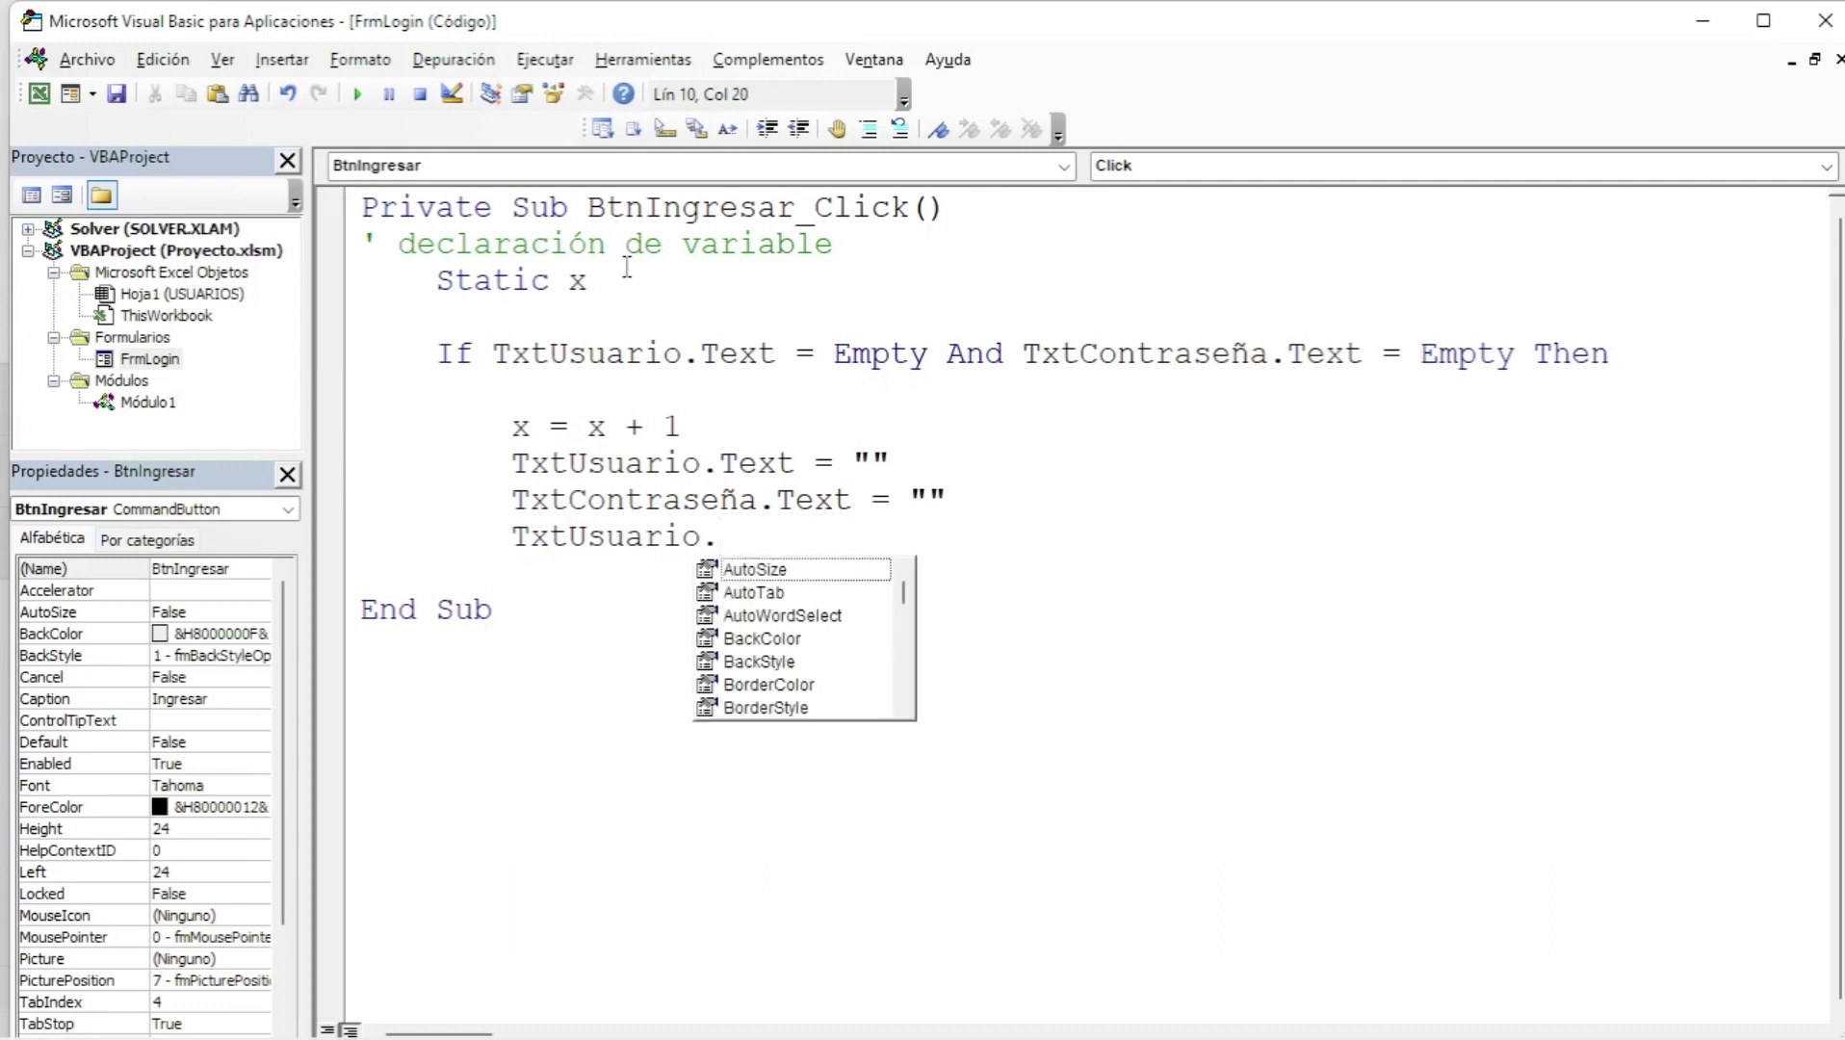
pyautogui.write('se')
pyautogui.press('Down')
pyautogui.press('Down')
pyautogui.press('Down')
pyautogui.press('Down')
pyautogui.press('Tab')
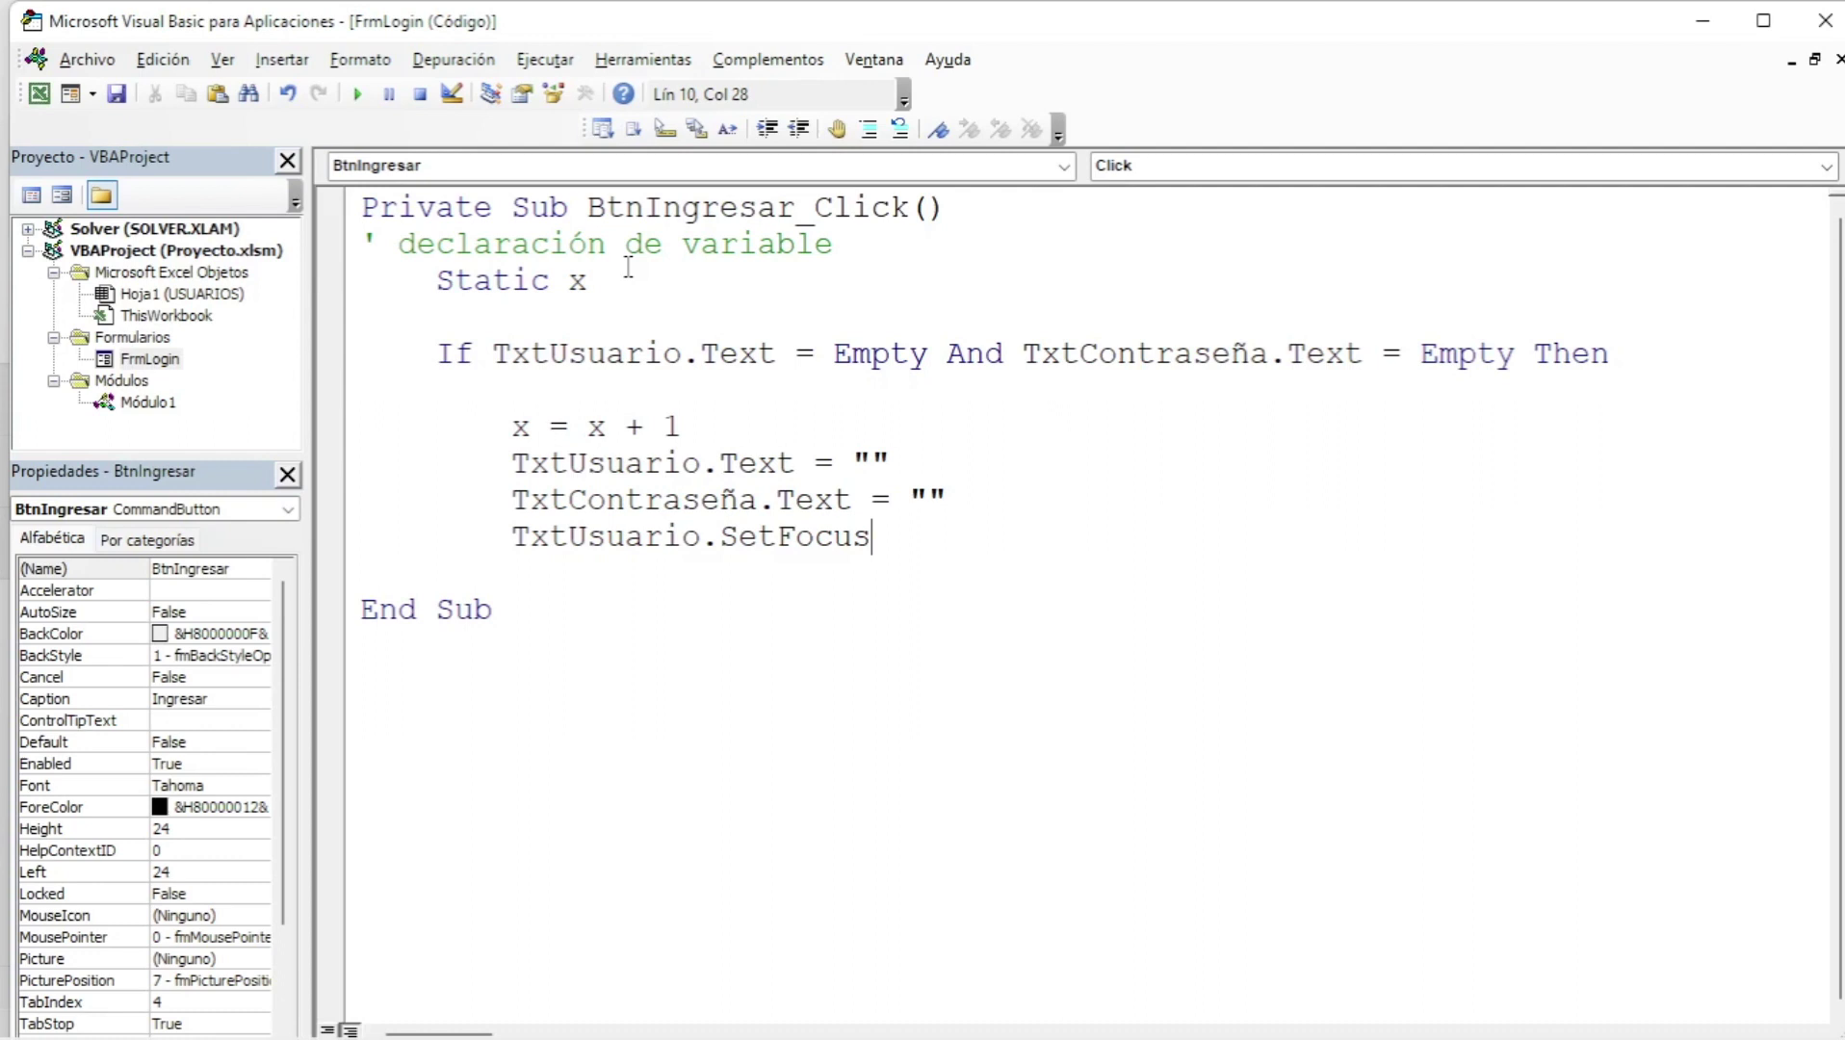
# - Check the Intentos(a) procedure in Módulo1, then return to the Ingresar button's click code
pyautogui.doubleClick(166, 402)
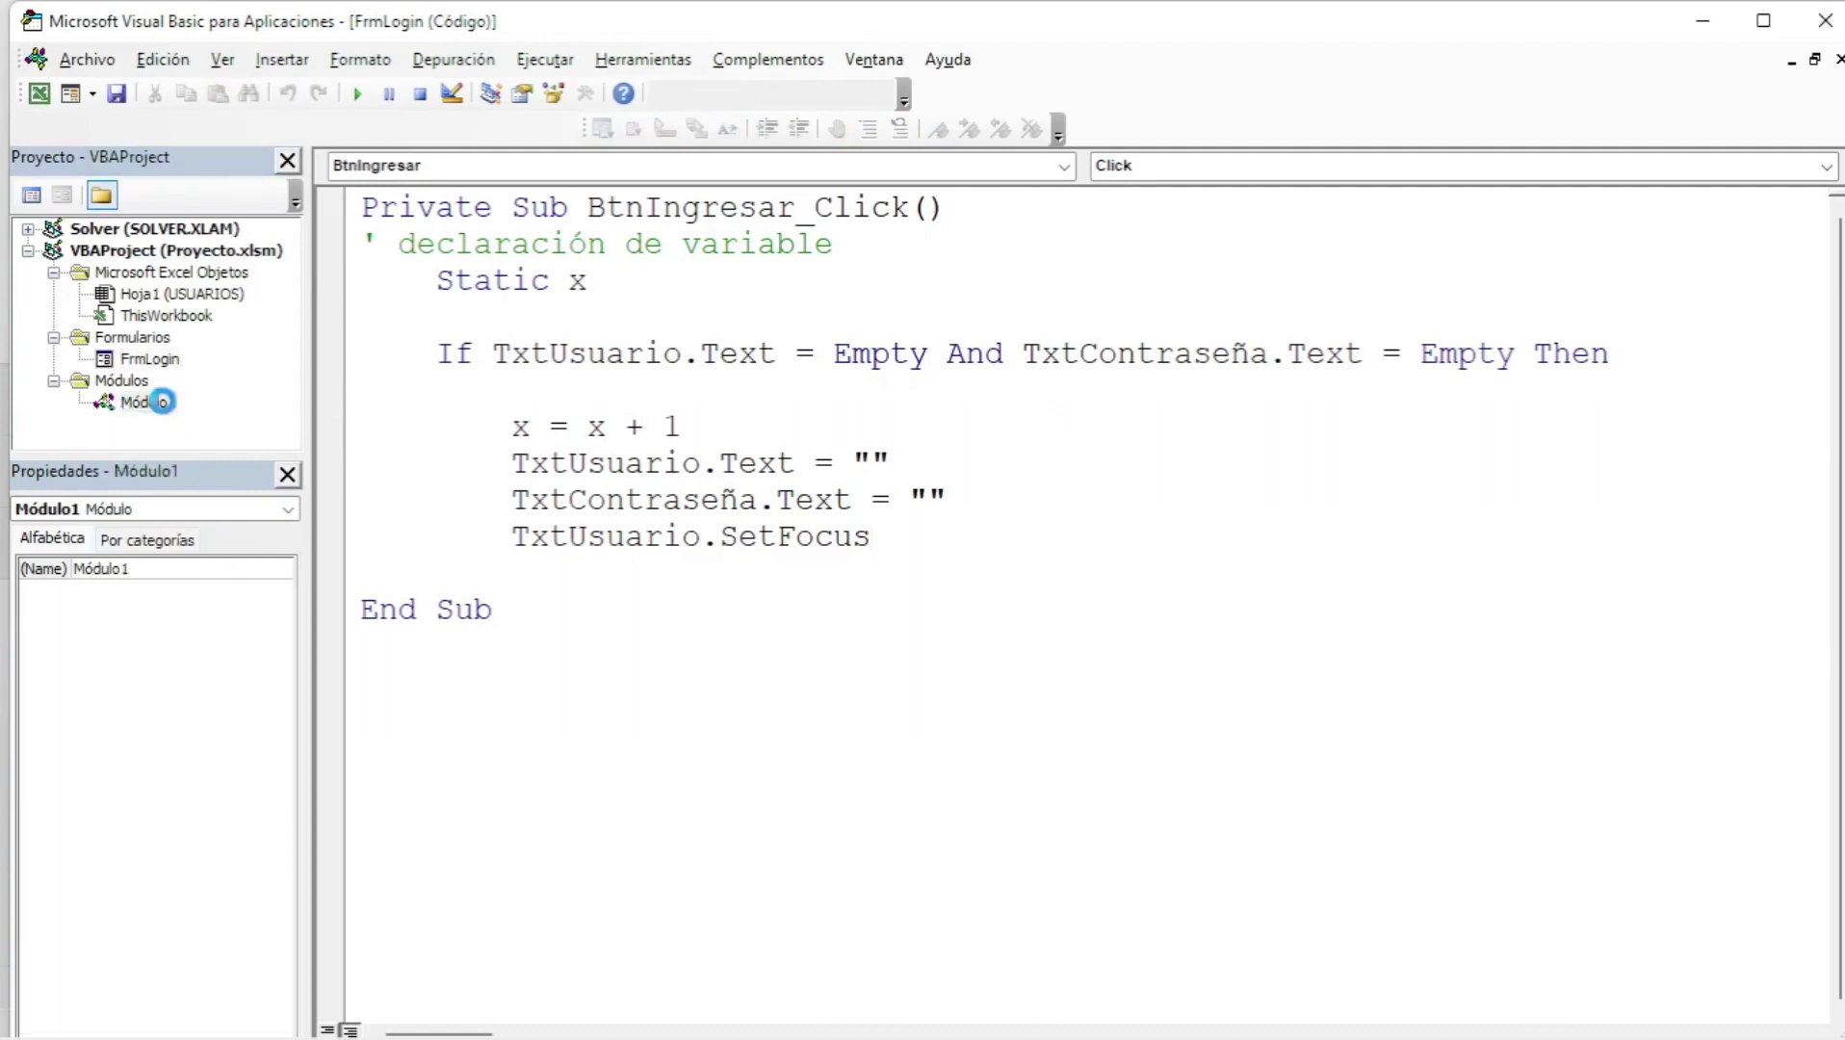
pyautogui.moveTo(438, 208); pyautogui.dragTo(658, 210)
pyautogui.click(658, 210)
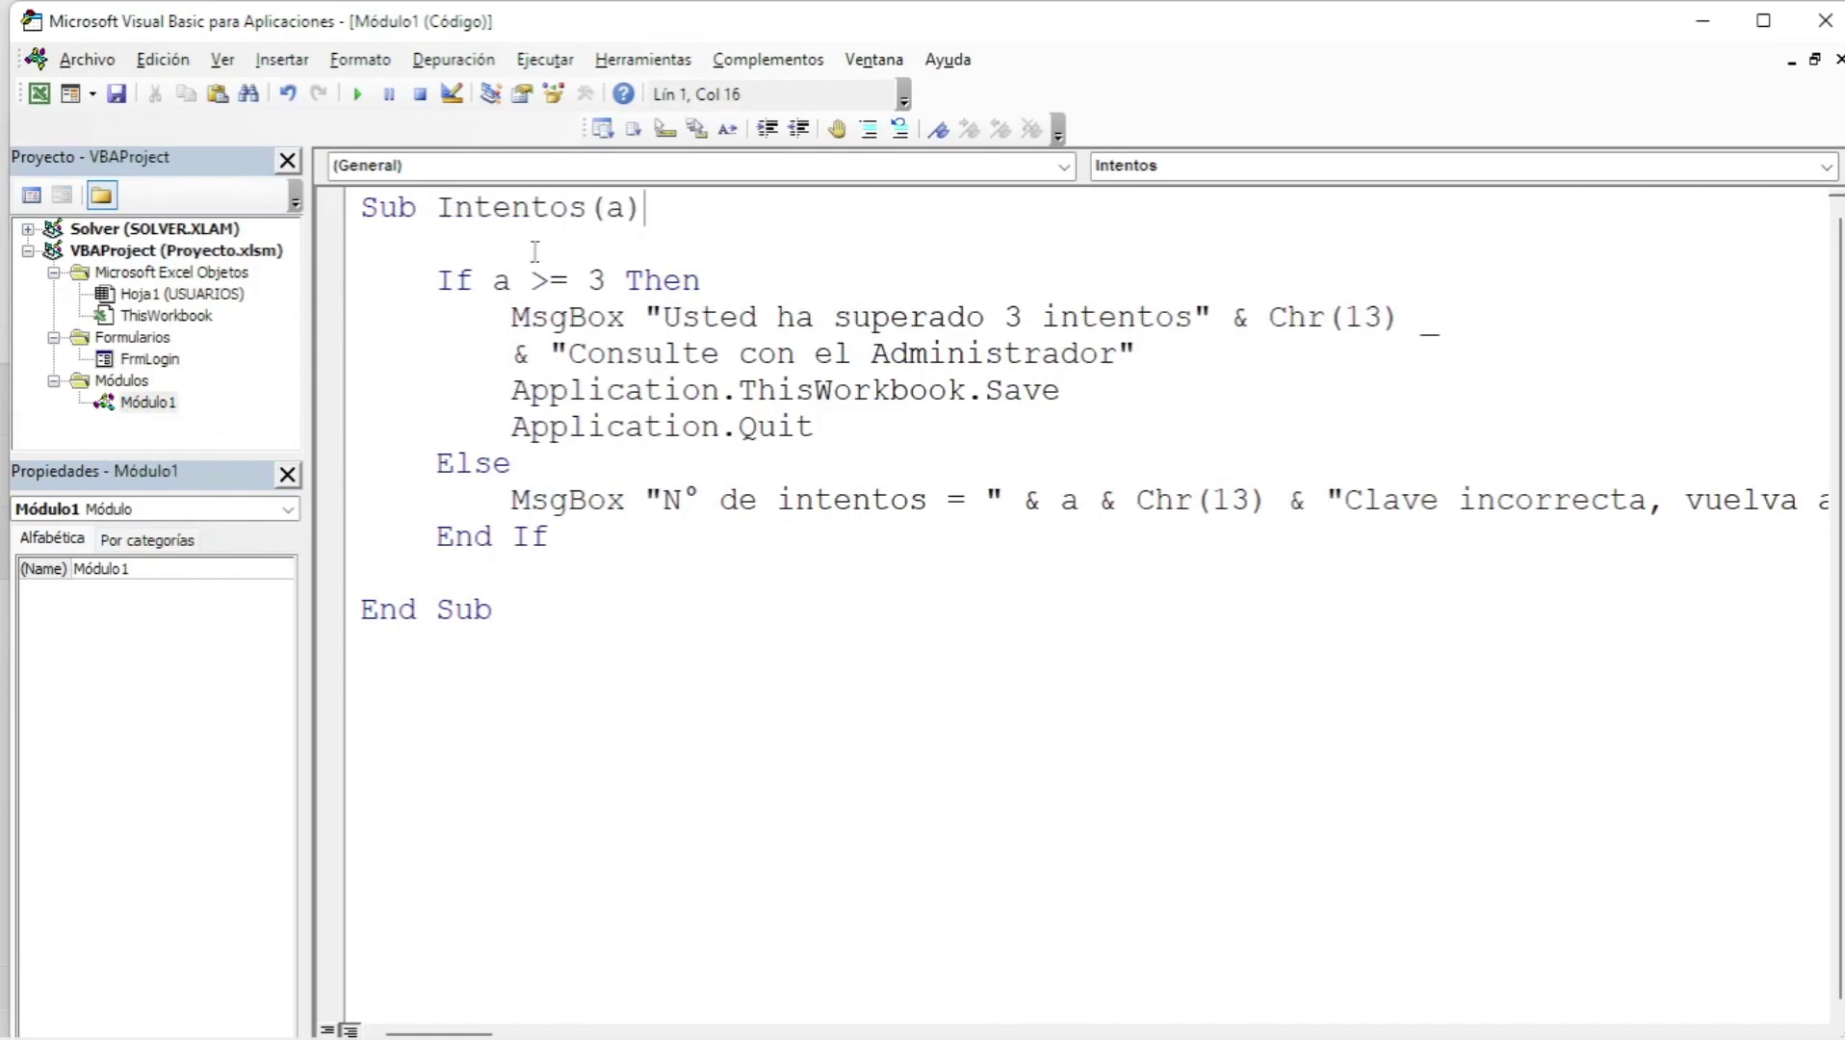
pyautogui.doubleClick(149, 359)
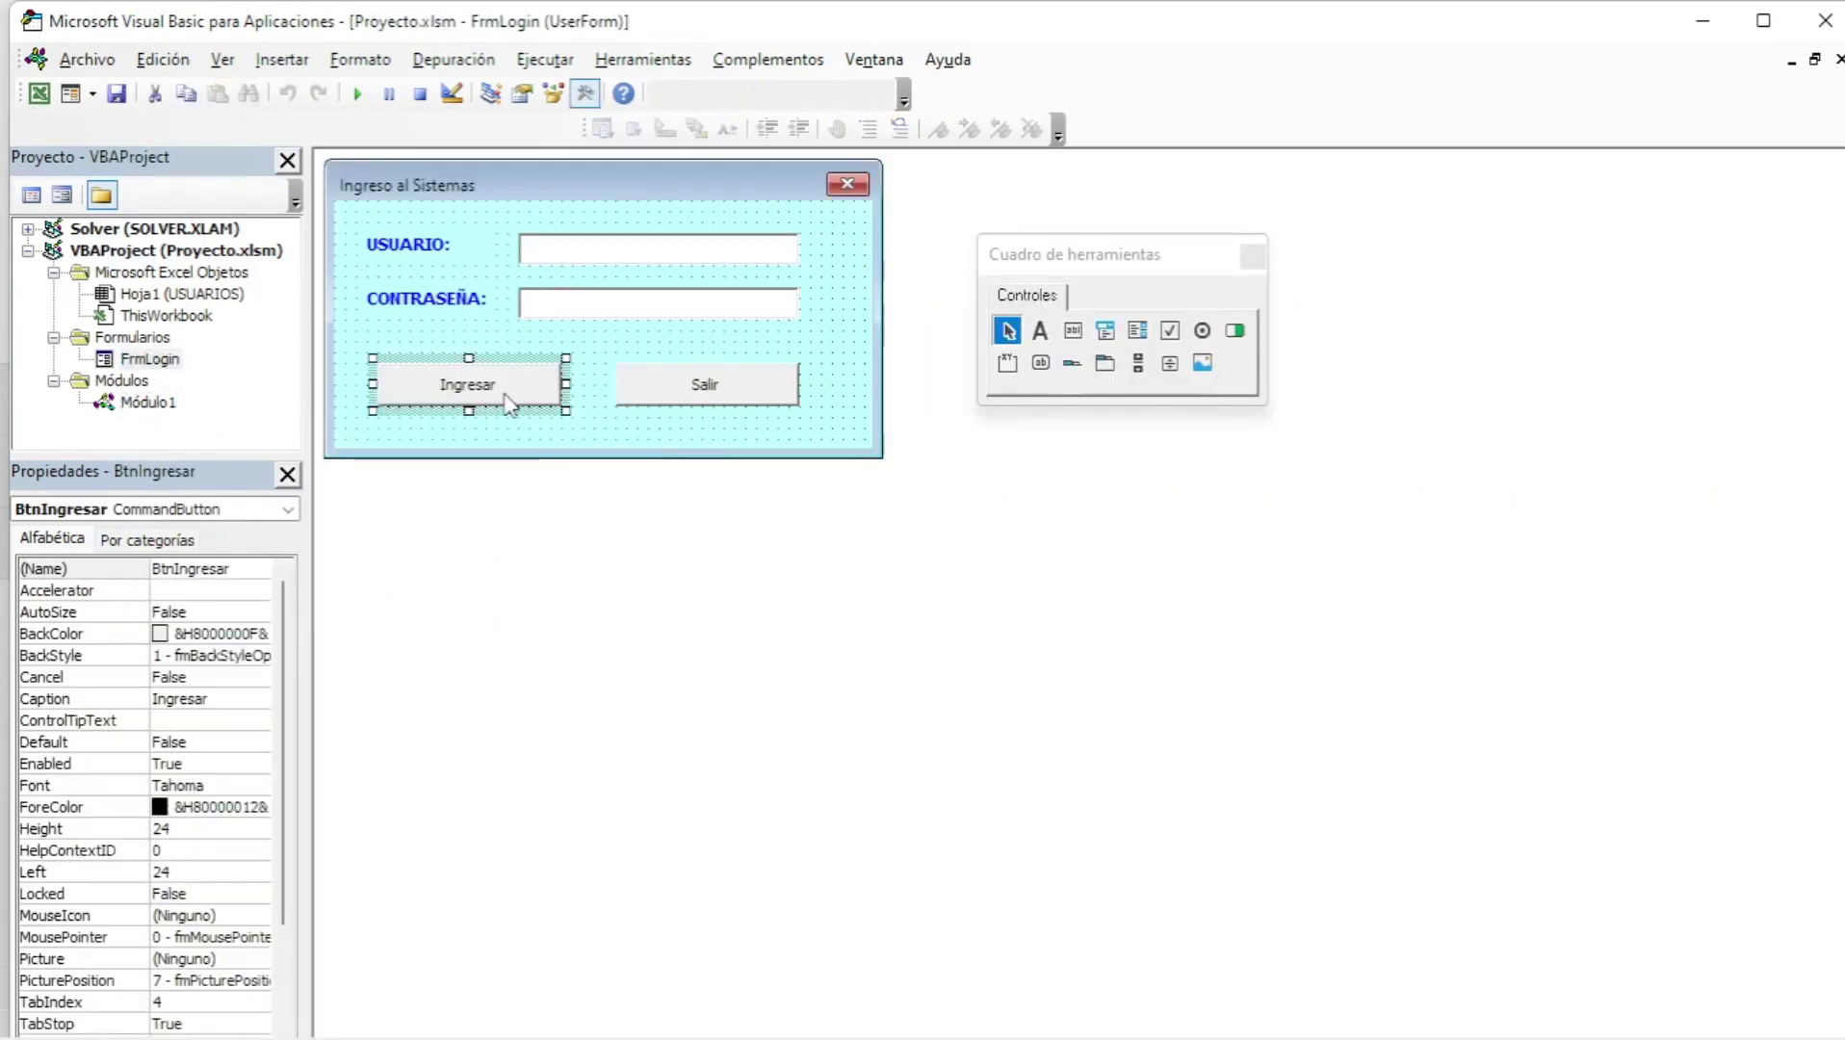
pyautogui.doubleClick(501, 390)
# - Add an Intentos (x) call in the empty-fields branch above End Sub
pyautogui.click(568, 573)
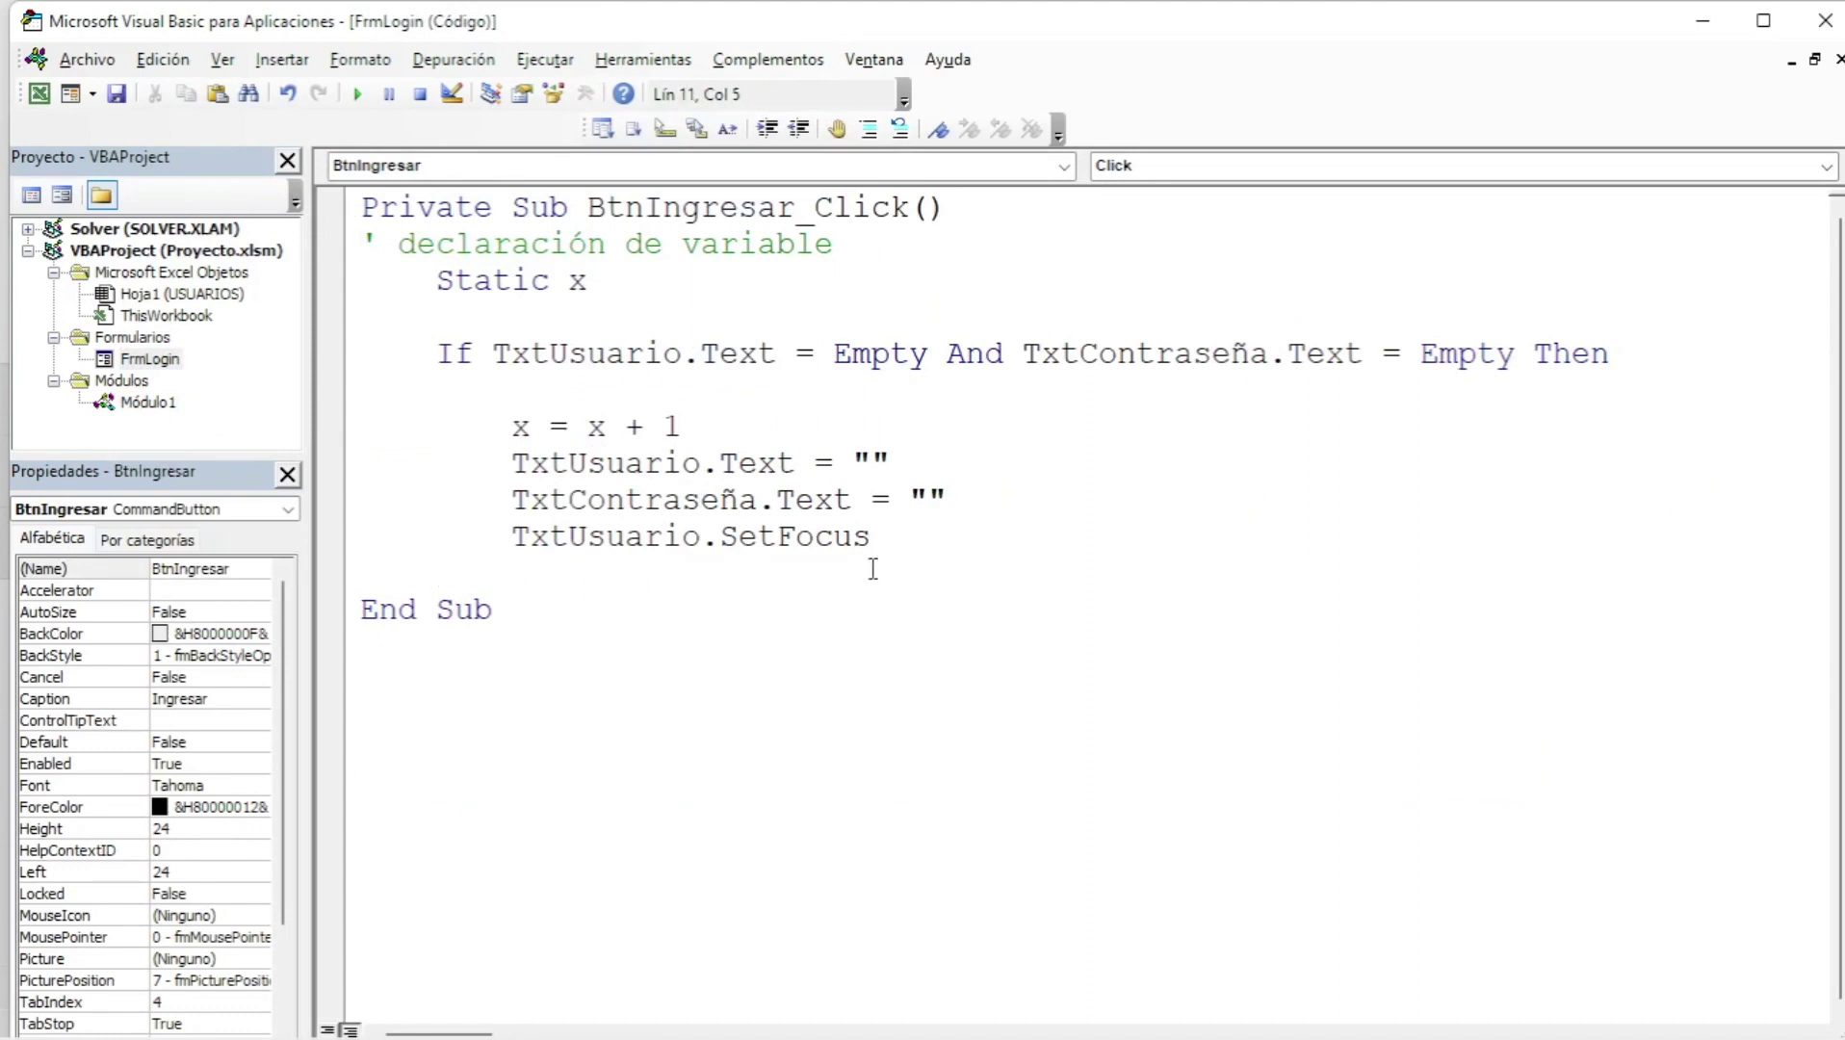
pyautogui.write('int')
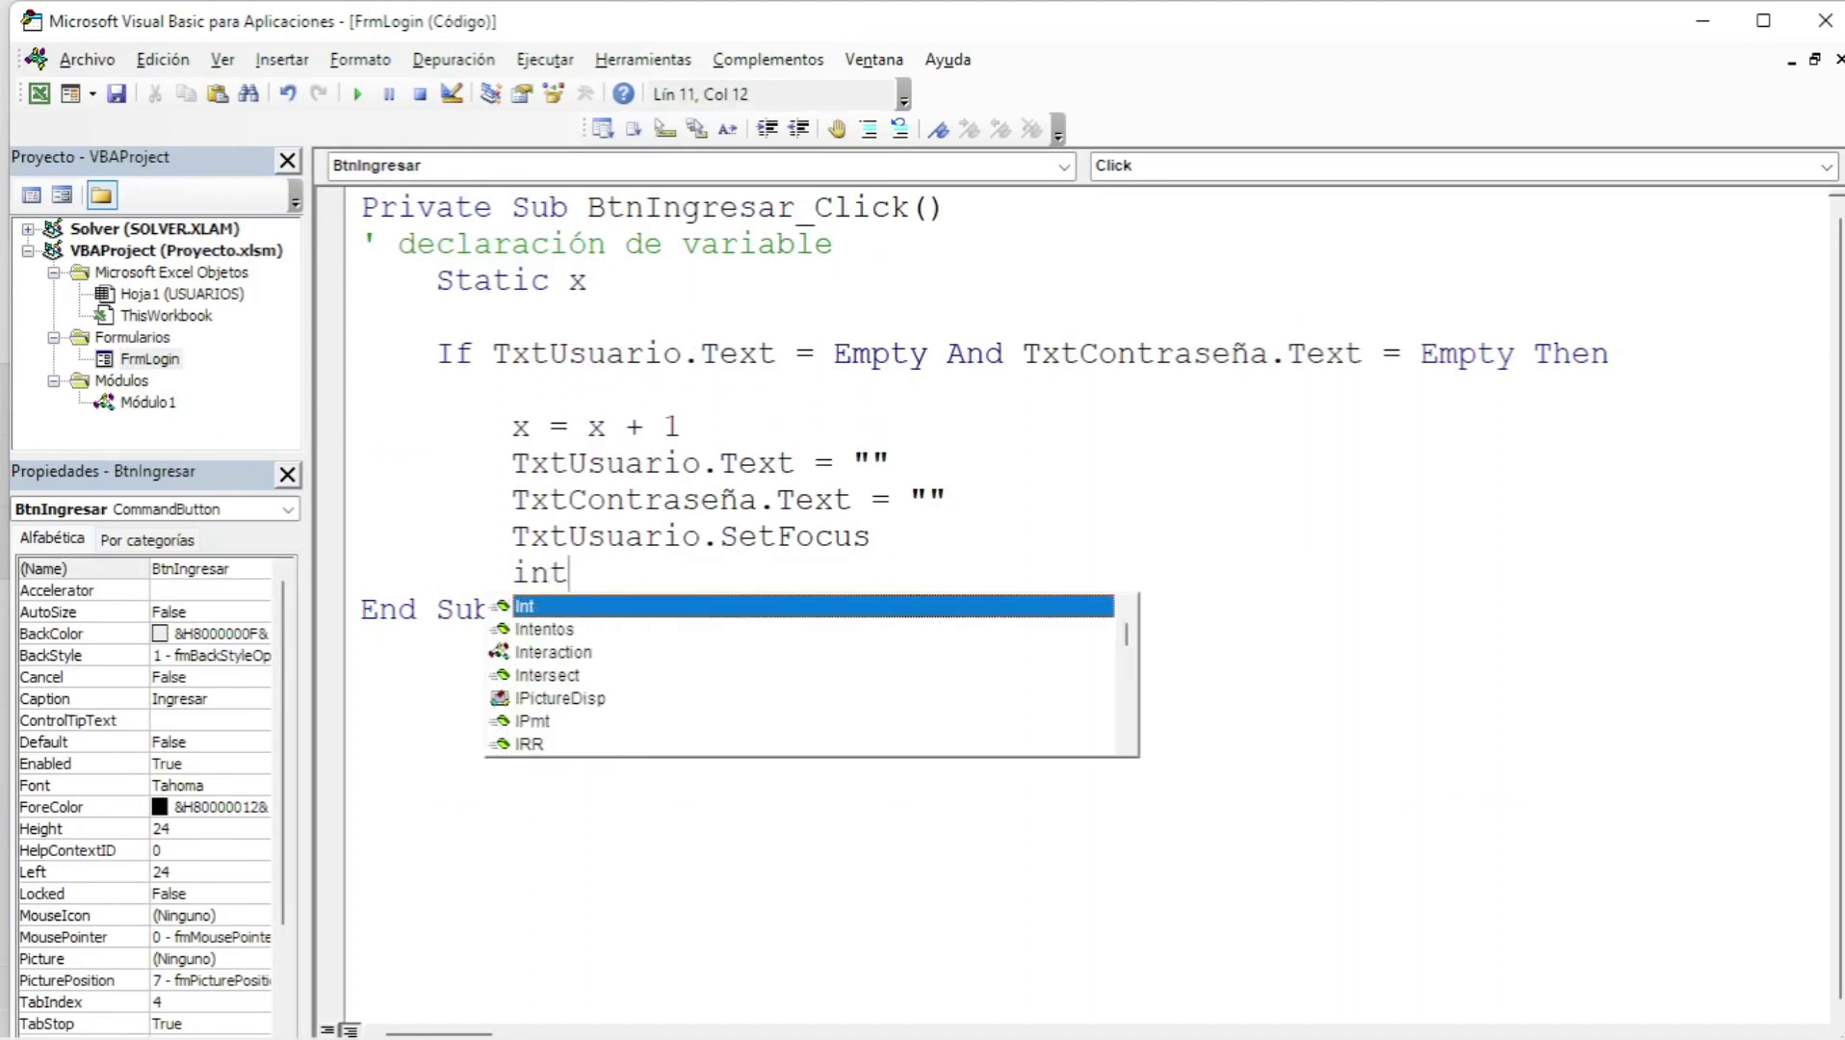
pyautogui.press('Down')
pyautogui.press('Tab')
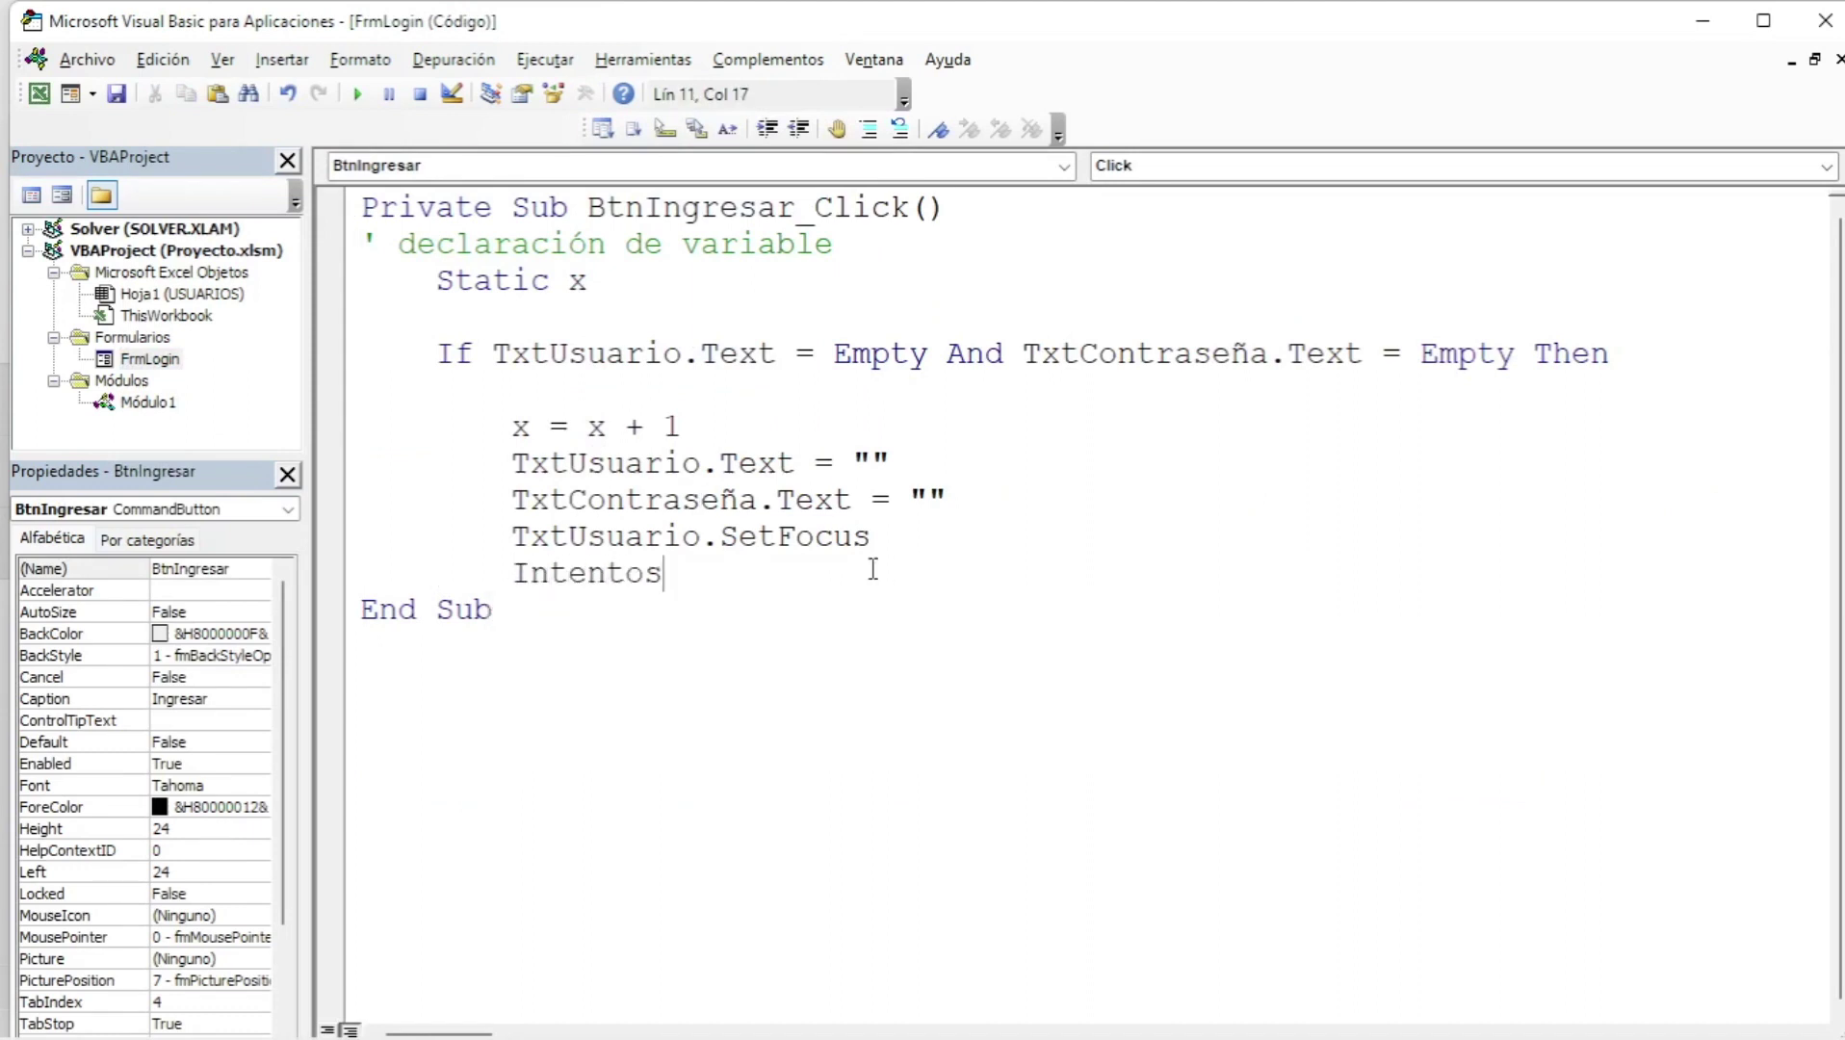
pyautogui.write('()')
pyautogui.press('Left')
pyautogui.write('x')
pyautogui.press('Right')
pyautogui.press('Return')
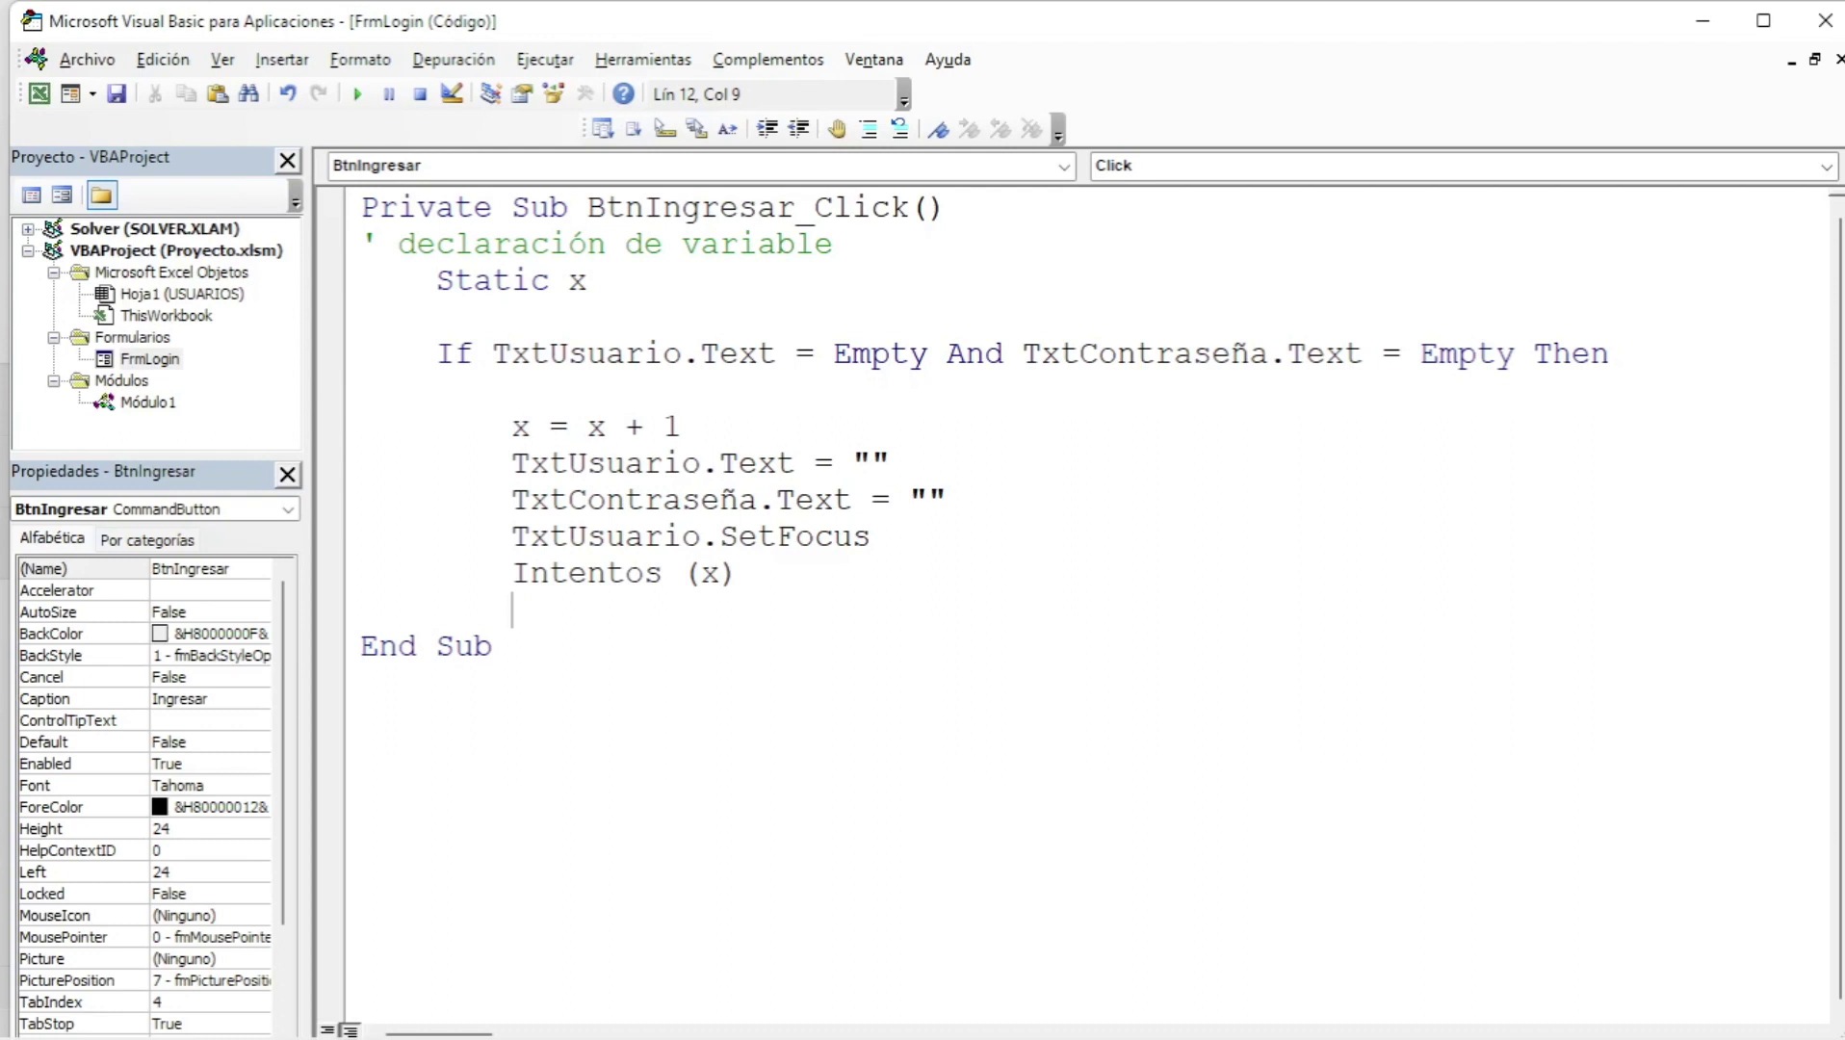
# - Add Exit Sub, then close the If block with End If
pyautogui.write('ex')
pyautogui.write('it')
pyautogui.write(' sub')
pyautogui.press('Return')
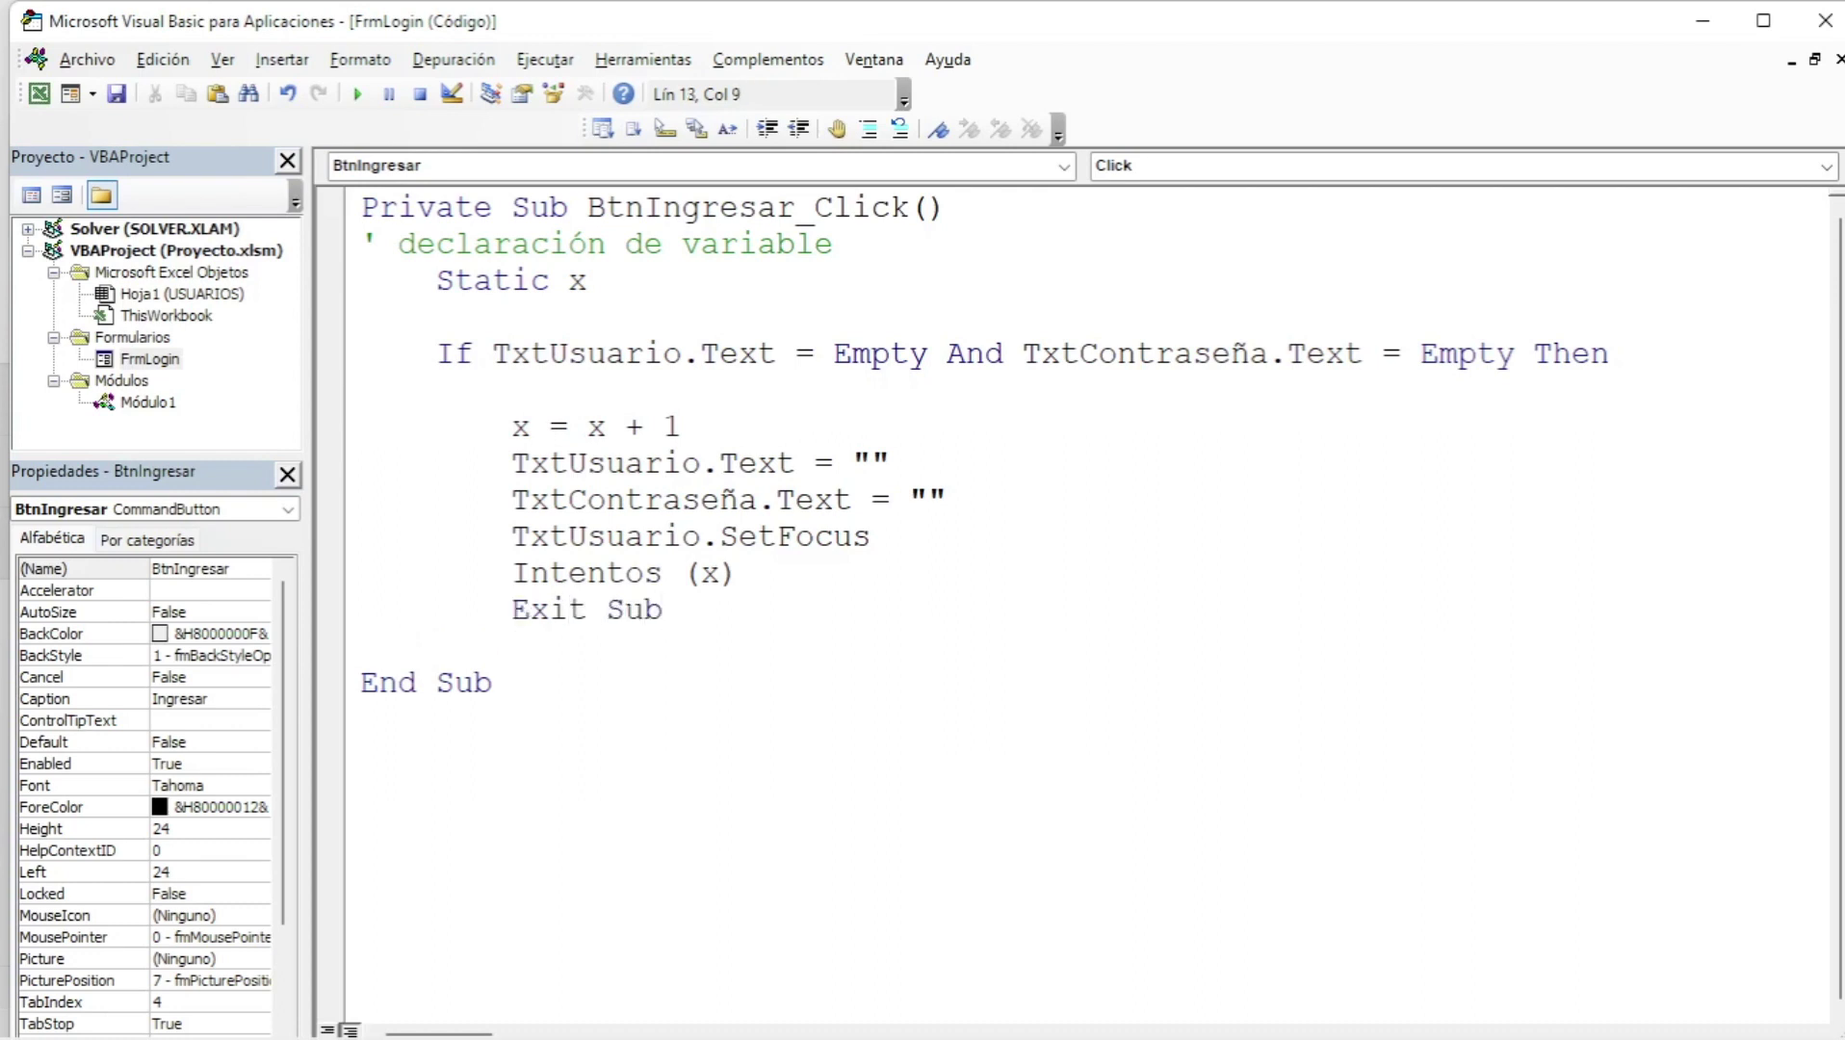
pyautogui.press('BackSpace')
pyautogui.press('BackSpace')
pyautogui.press('BackSpace')
pyautogui.press('BackSpace')
pyautogui.write('en')
pyautogui.write('d if')
pyautogui.press('Return')
pyautogui.press('Return')
pyautogui.press('Return')
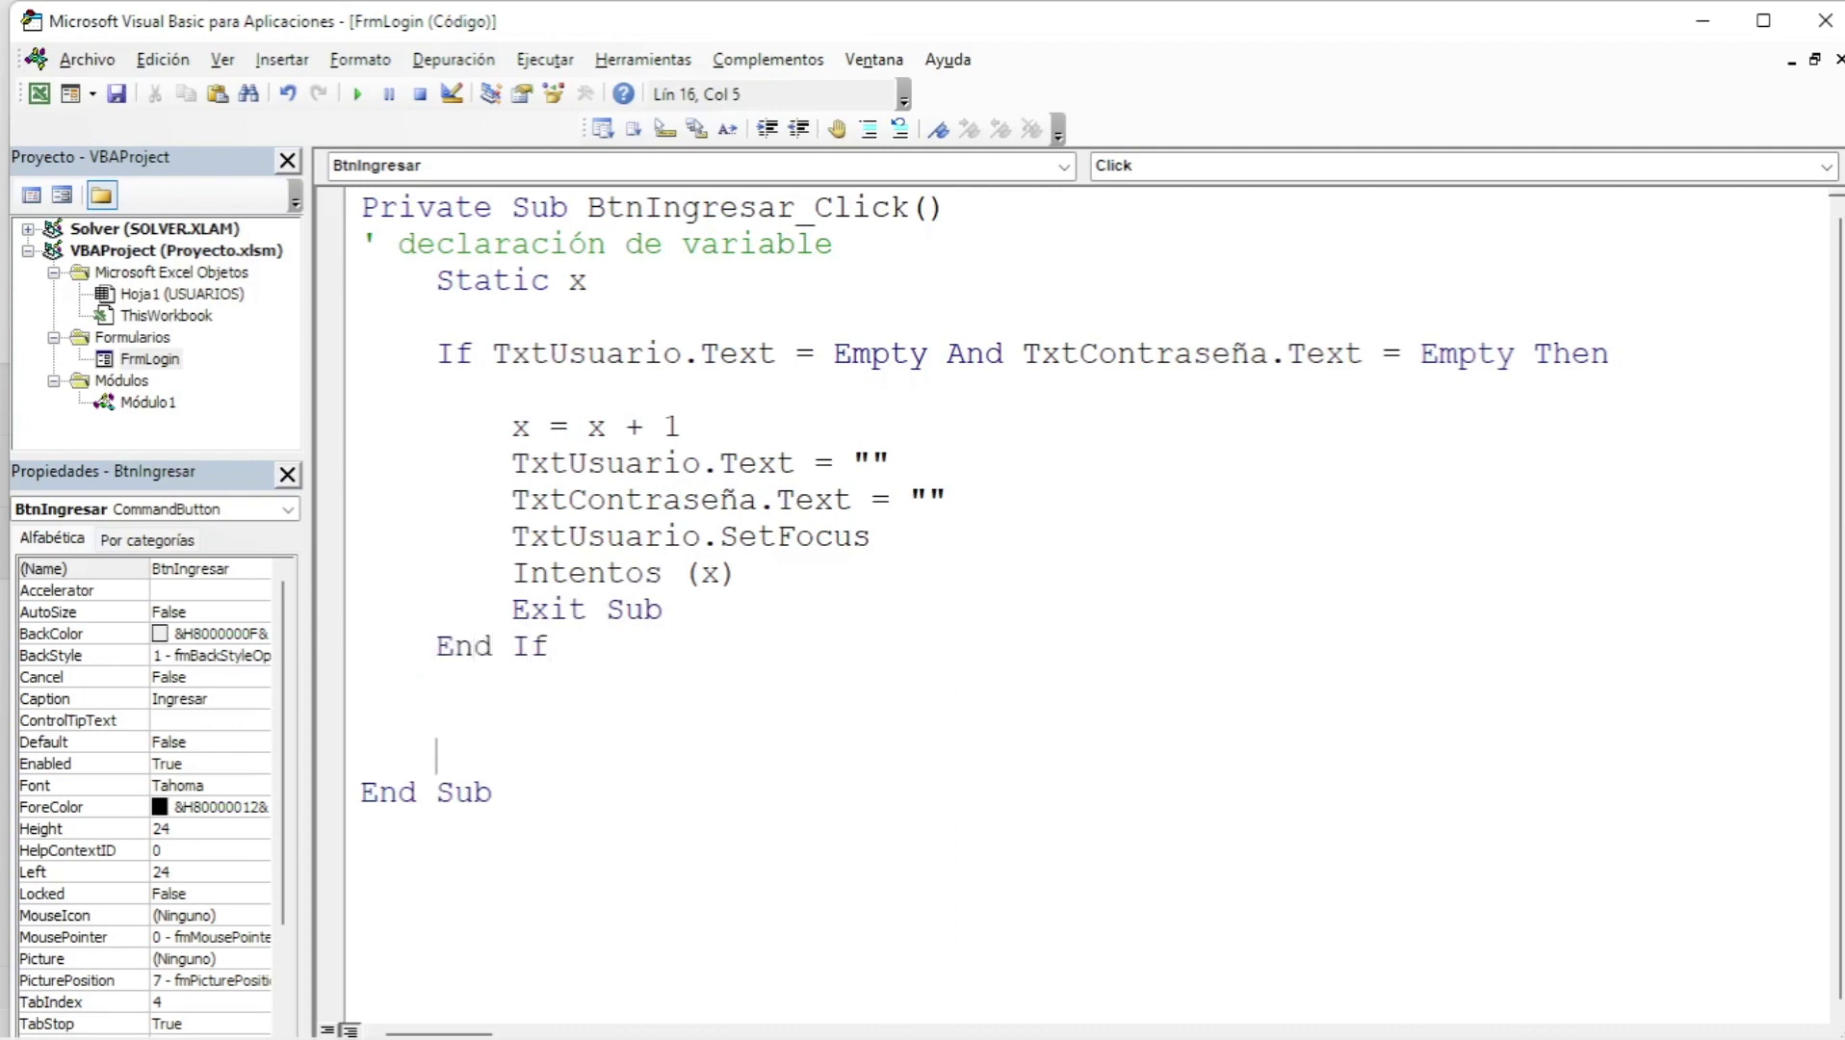
pyautogui.press('Return')
# - Below End If, begin the line 'if TxtContraseña.Text <>' and dismiss the resulting compile error
pyautogui.press('Up')
pyautogui.click(436, 719)
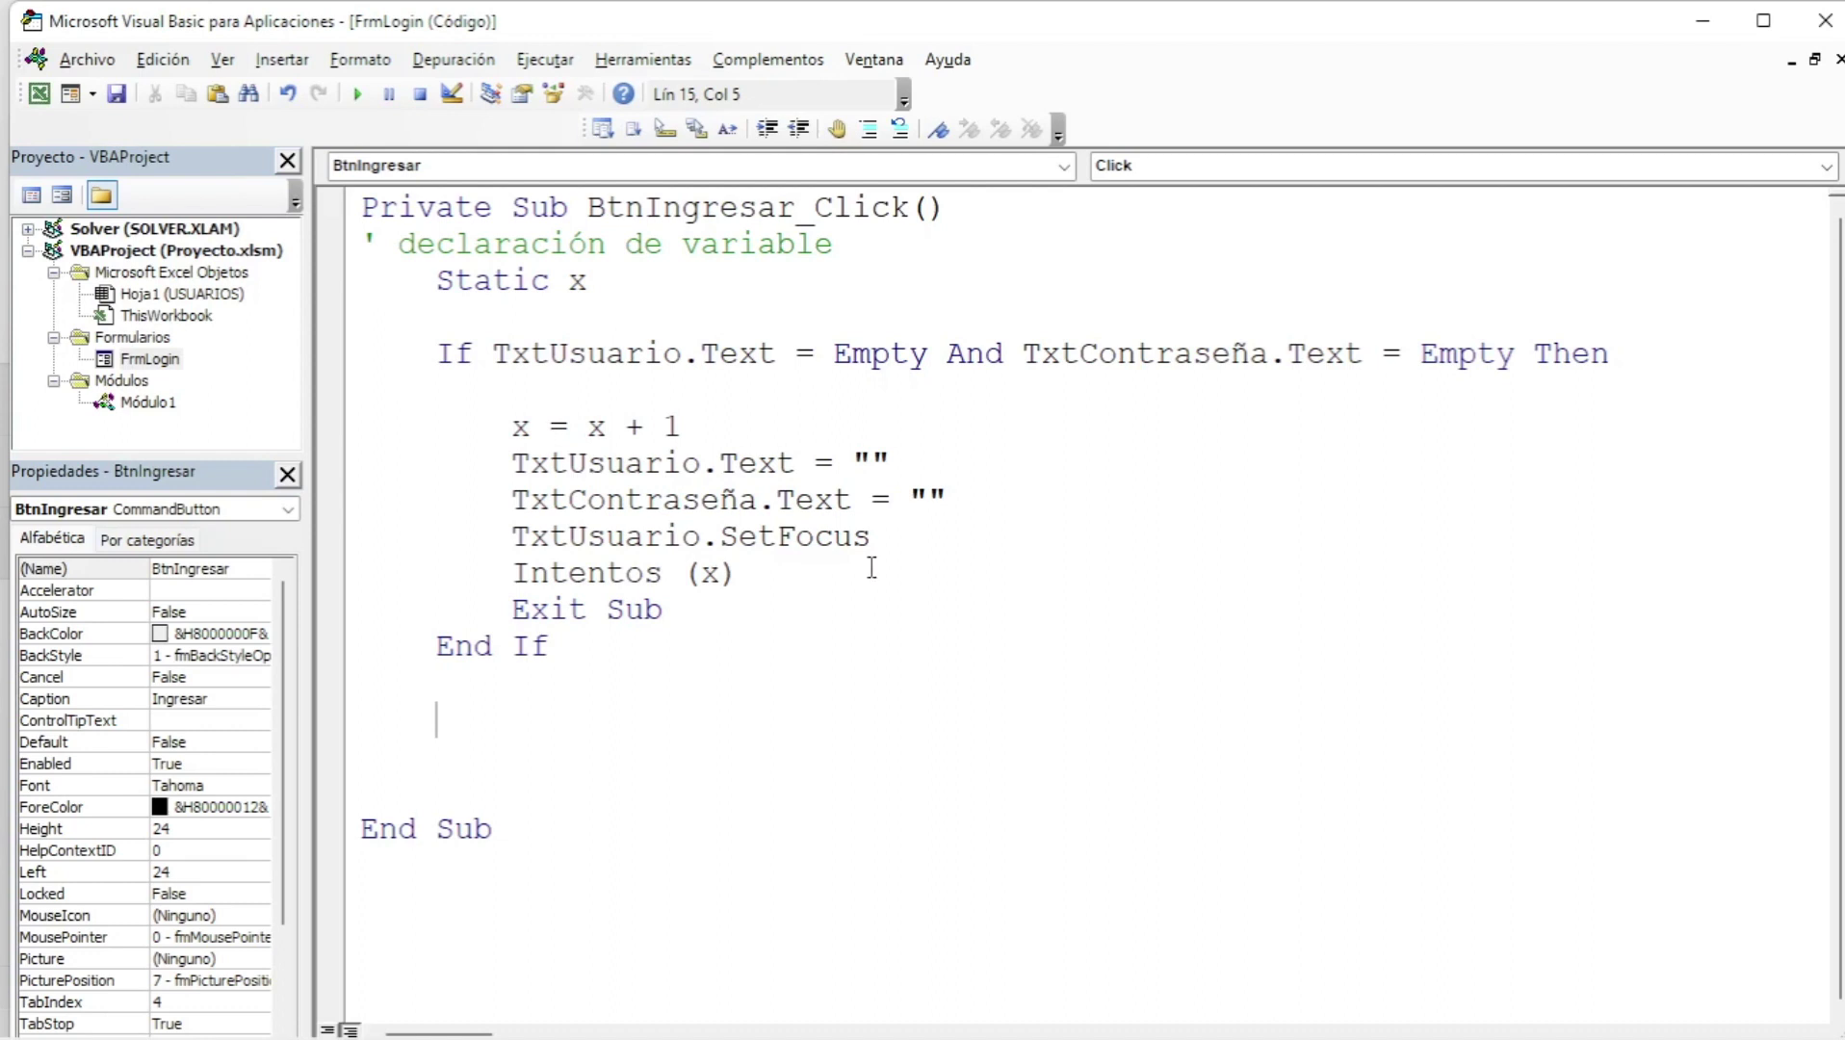
pyautogui.write('if ')
pyautogui.write('txt')
pyautogui.press('BackSpace')
pyautogui.press('BackSpace')
pyautogui.press('BackSpace')
pyautogui.hotkey('ctrl', 'space')
pyautogui.write('tx')
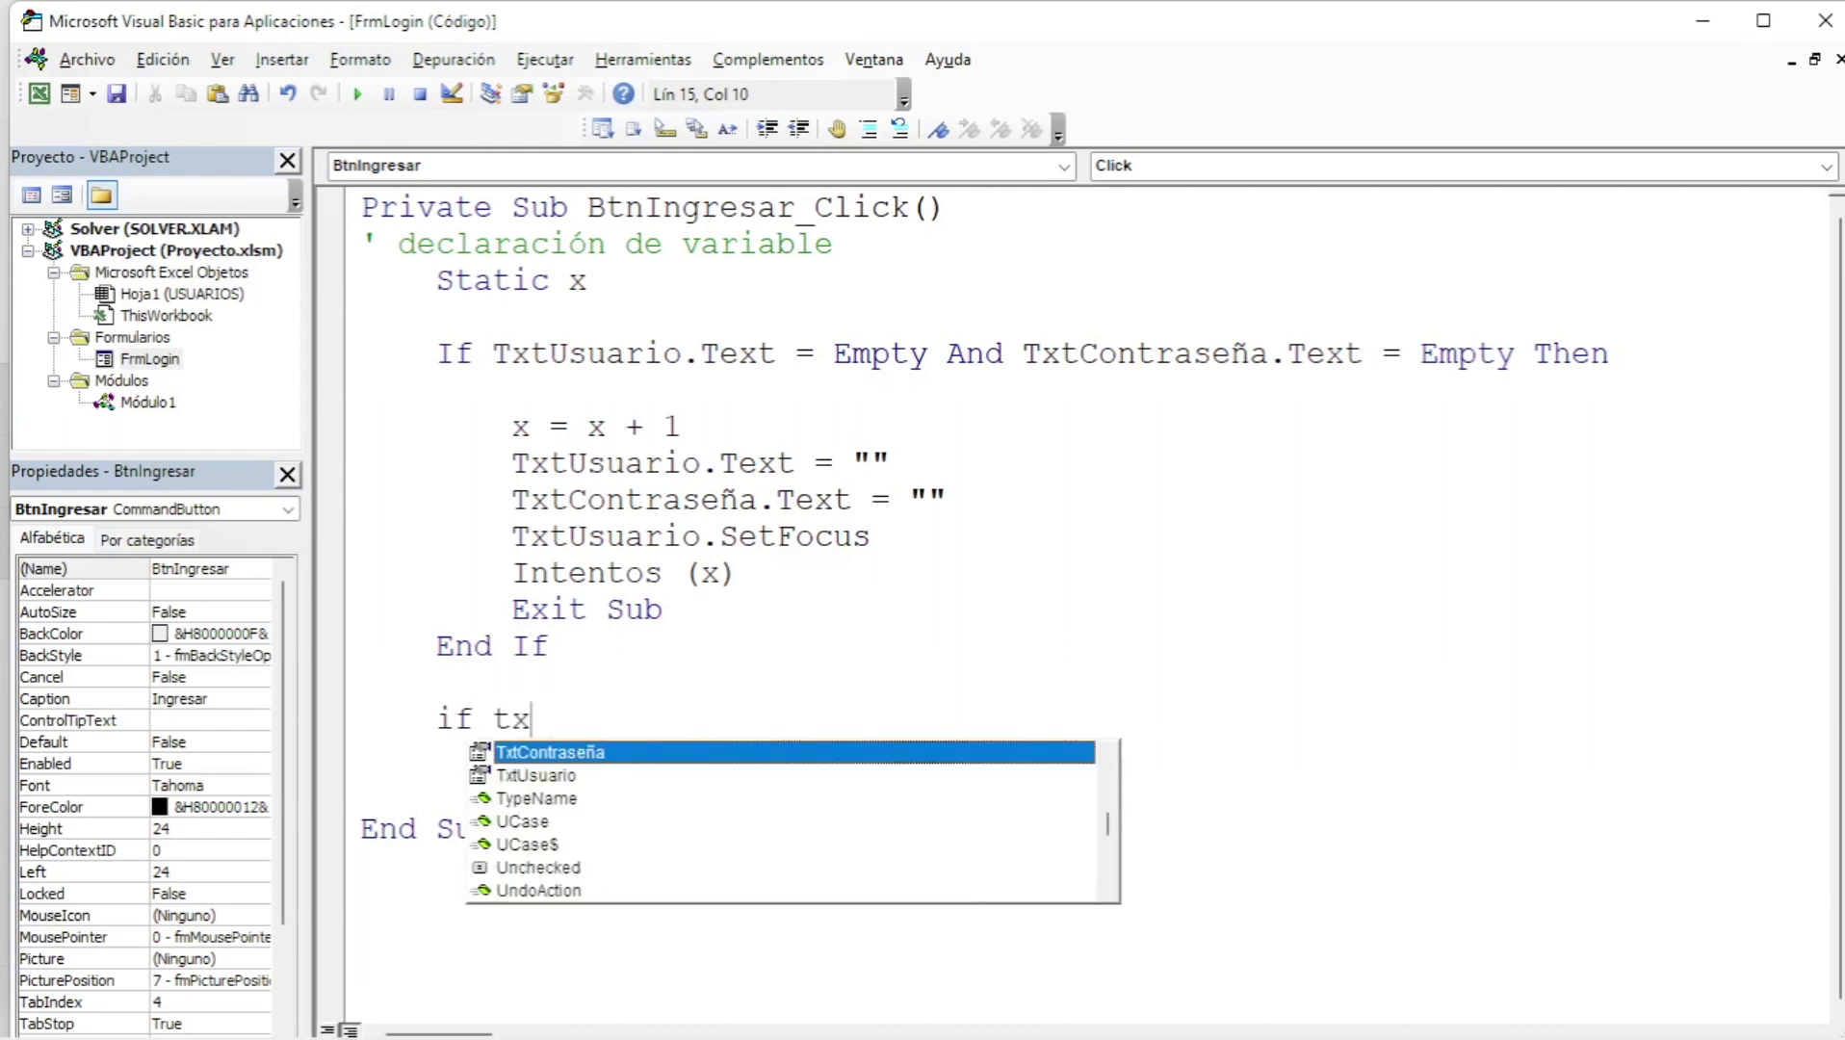
pyautogui.write('t')
pyautogui.press('Tab')
pyautogui.write('.')
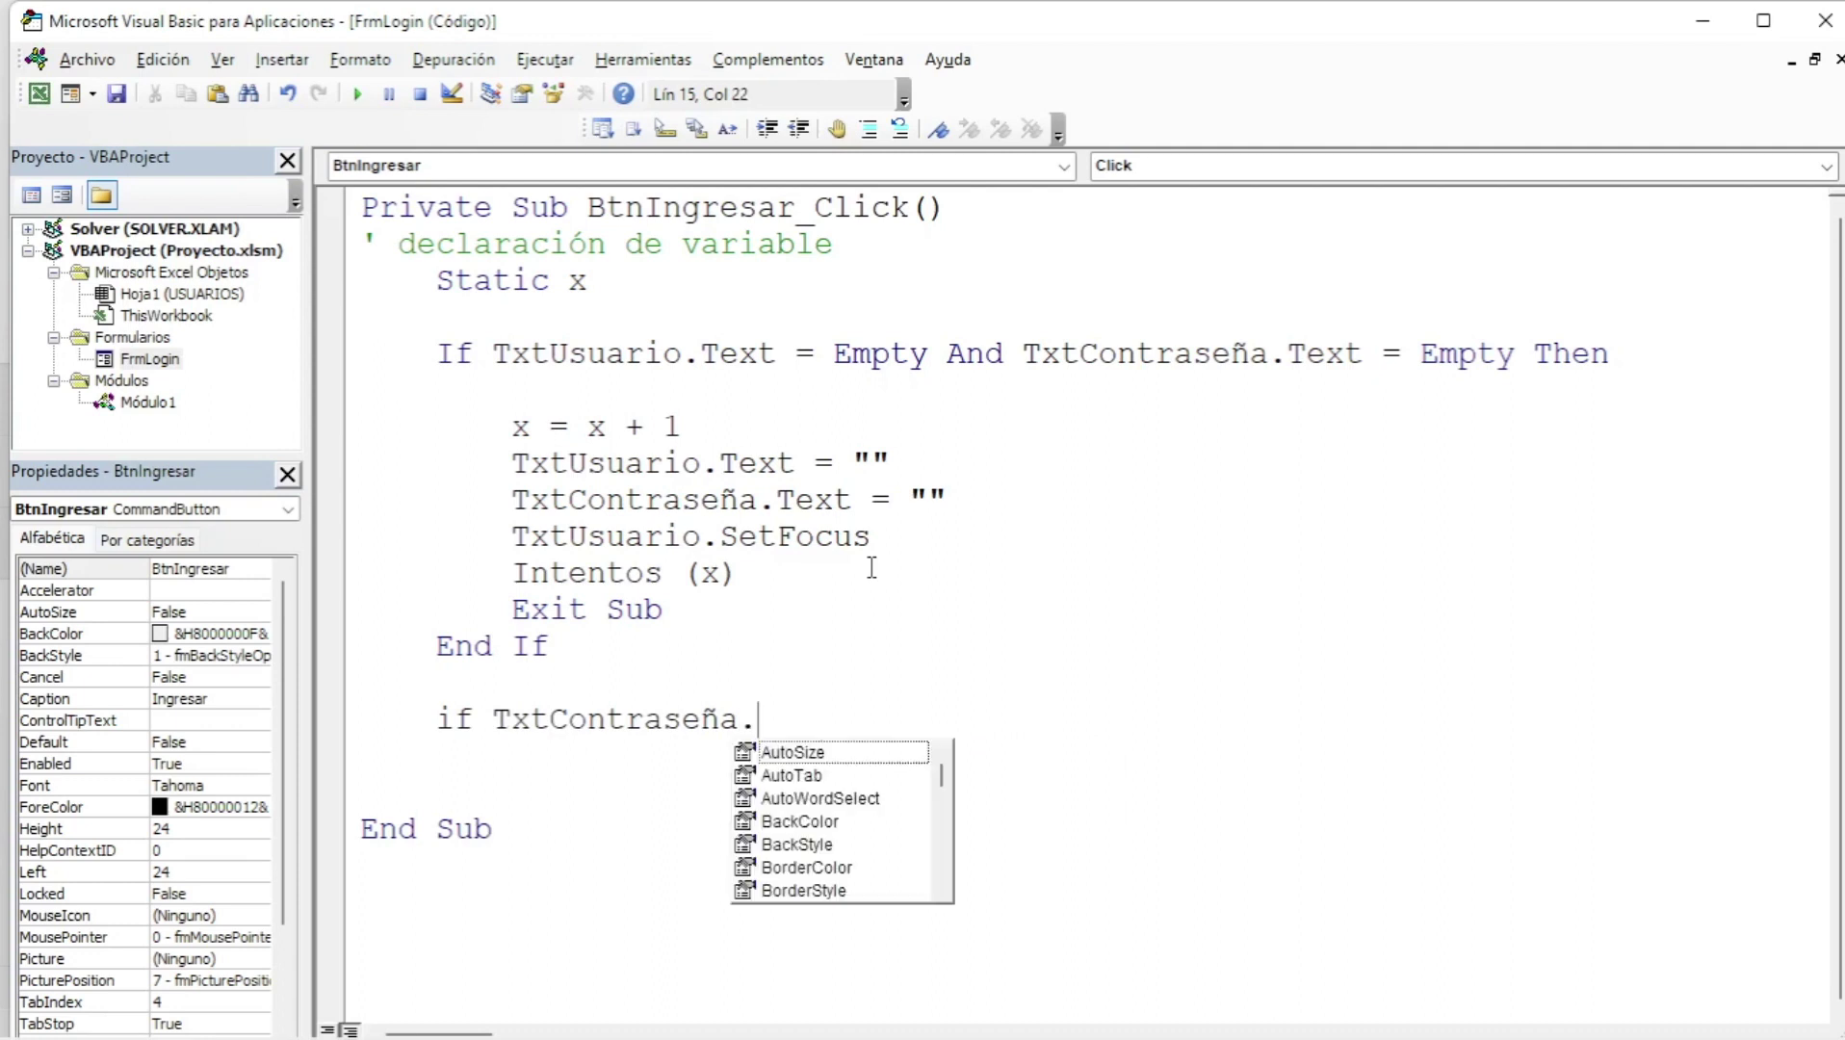
pyautogui.write('tex')
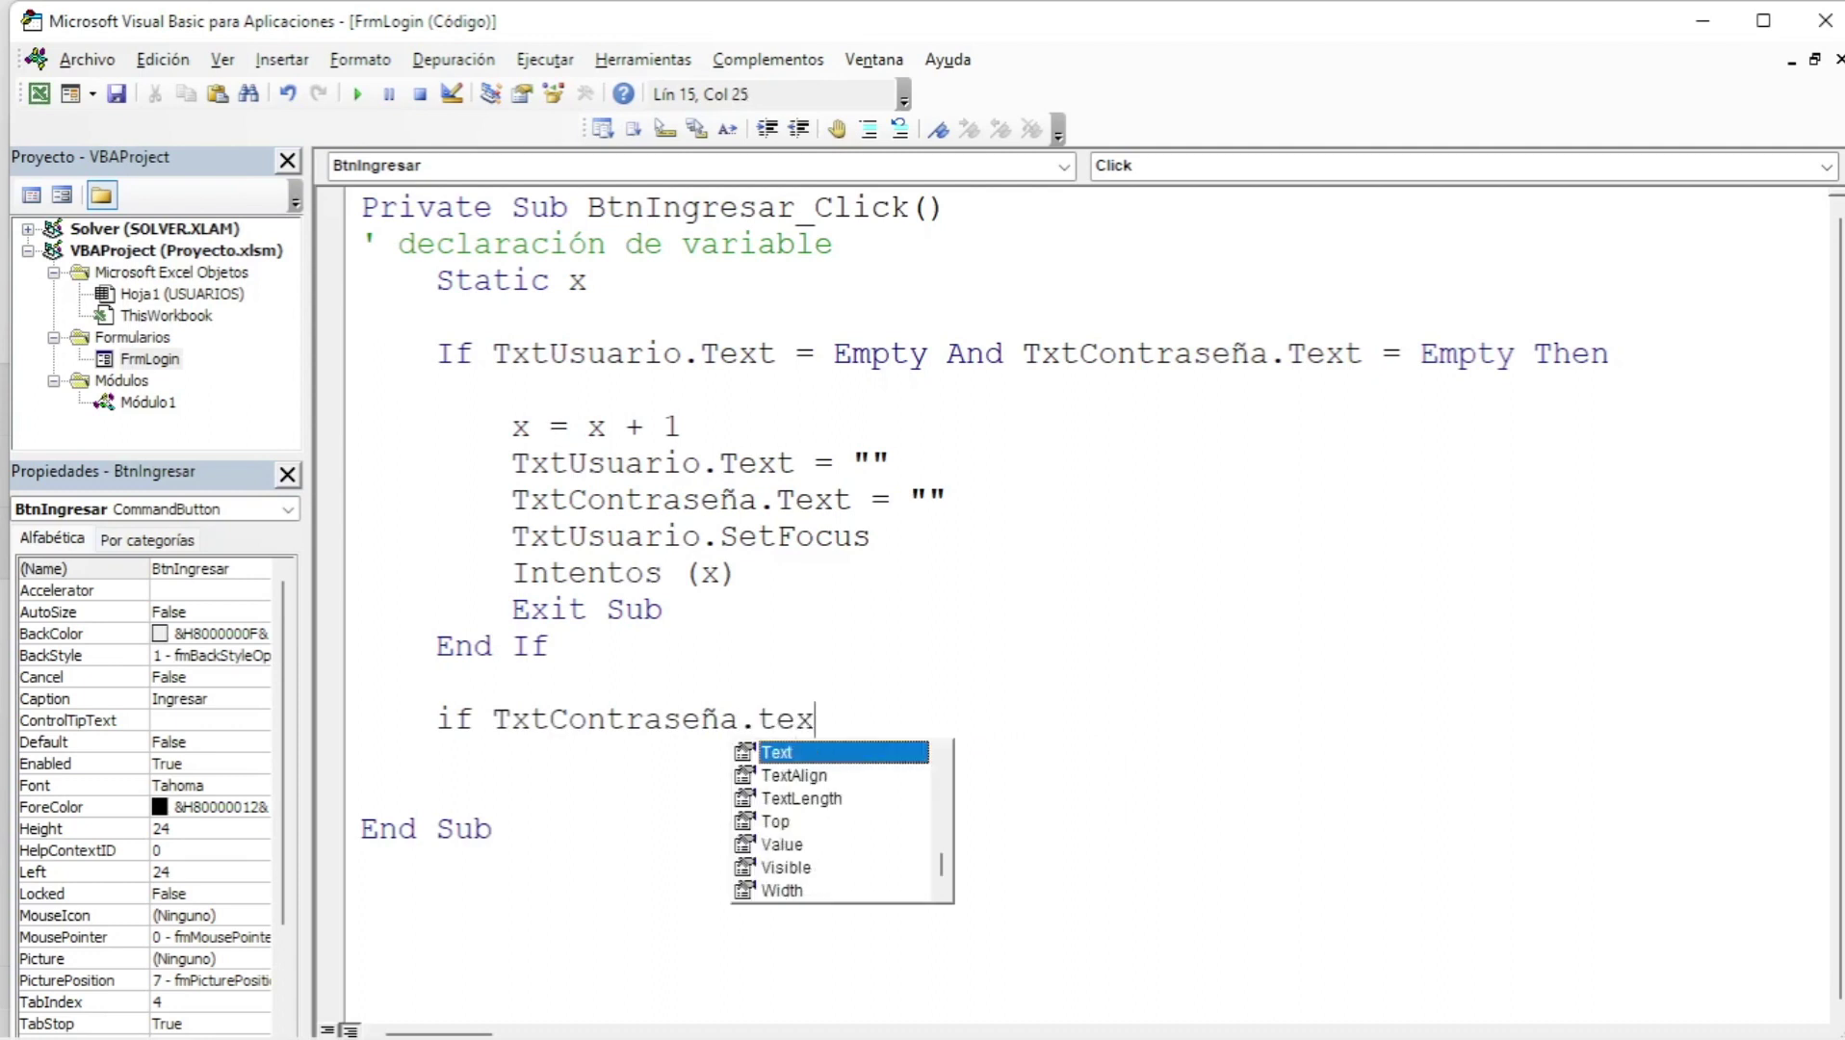
pyautogui.press('Tab')
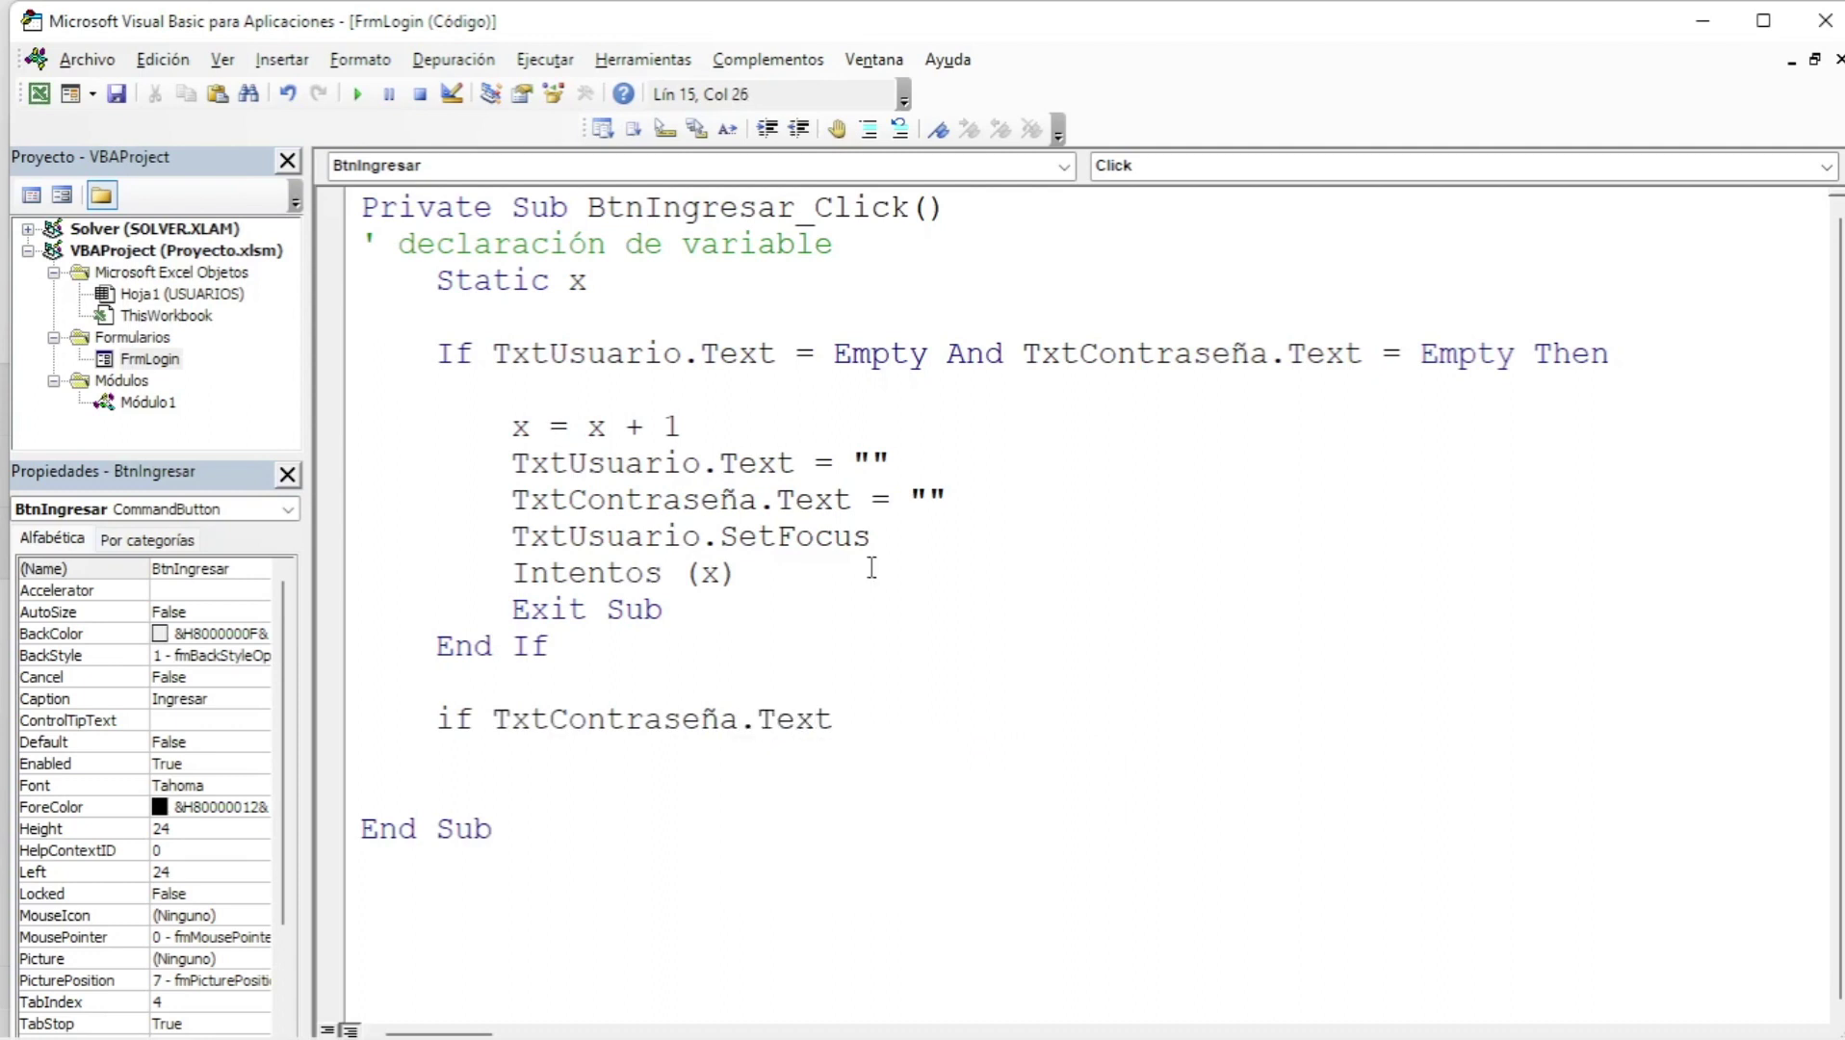
pyautogui.write('<')
pyautogui.write('>')
pyautogui.click(773, 356)
pyautogui.click(919, 637)
pyautogui.click(437, 716)
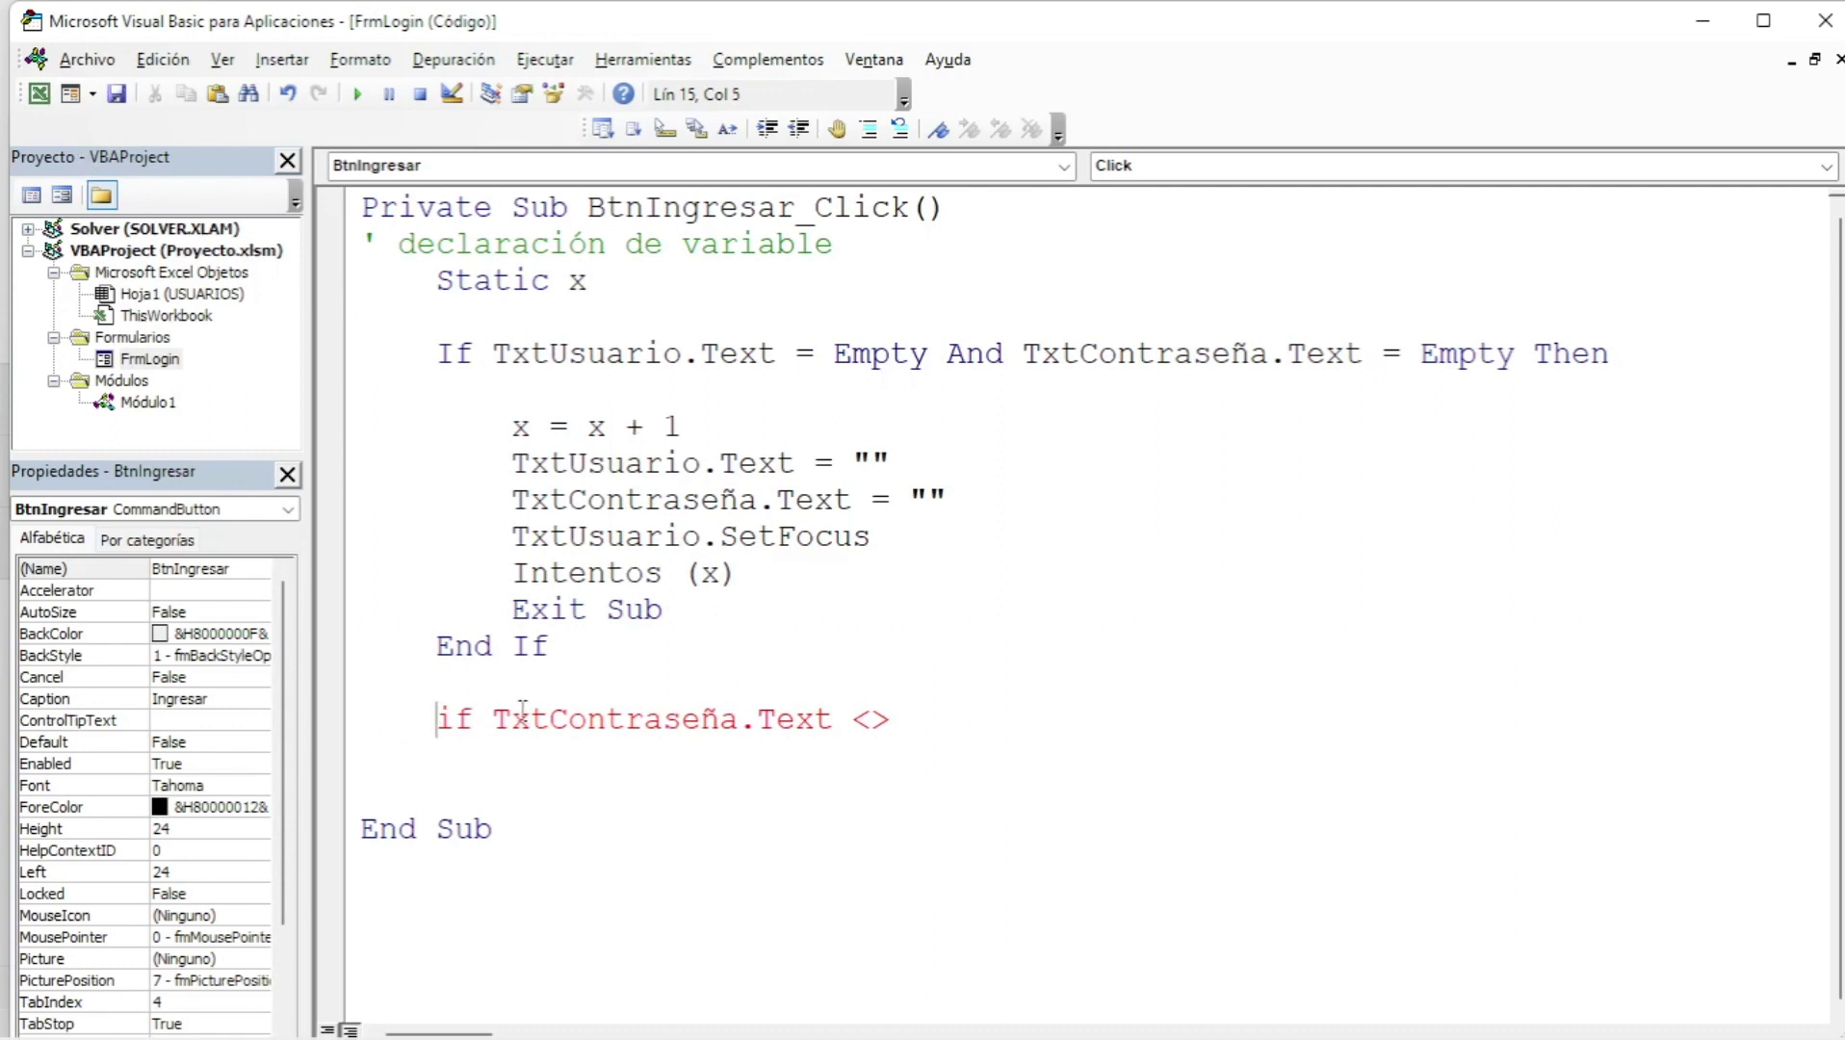
pyautogui.write("'")
pyautogui.click(770, 612)
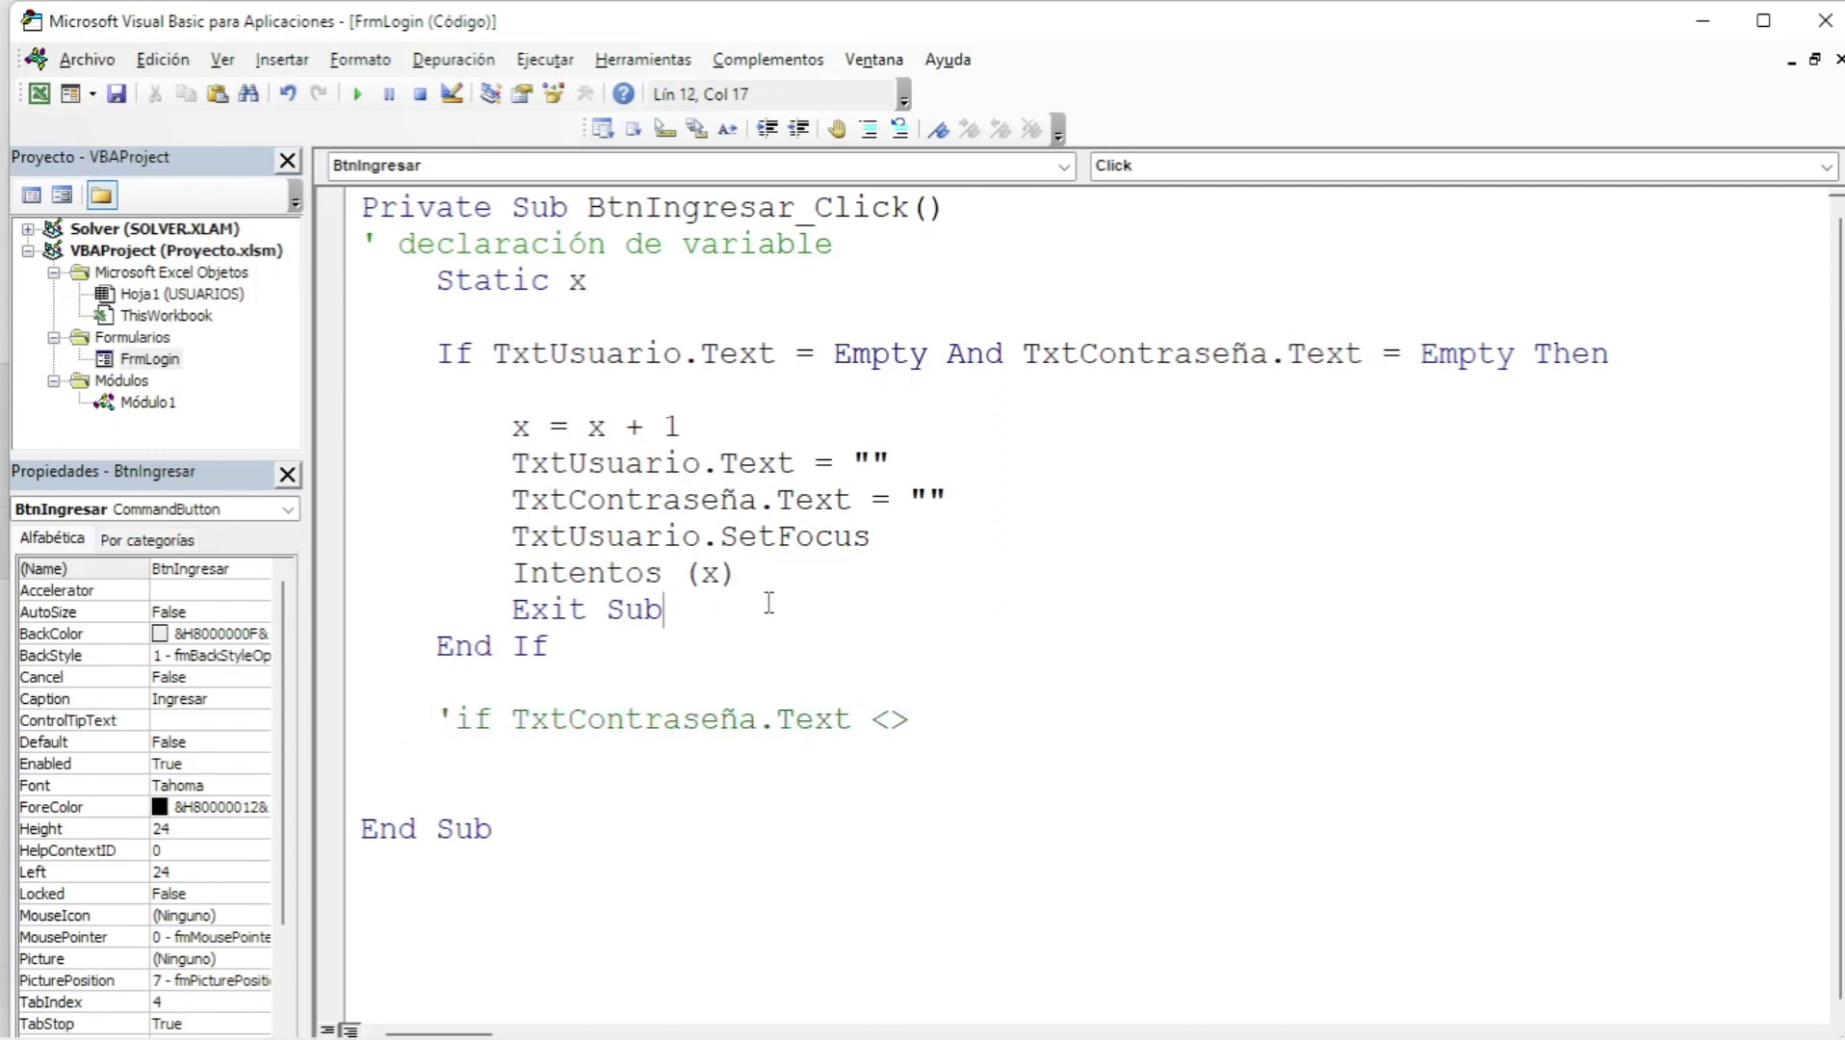
pyautogui.moveTo(514, 724); pyautogui.dragTo(851, 722)
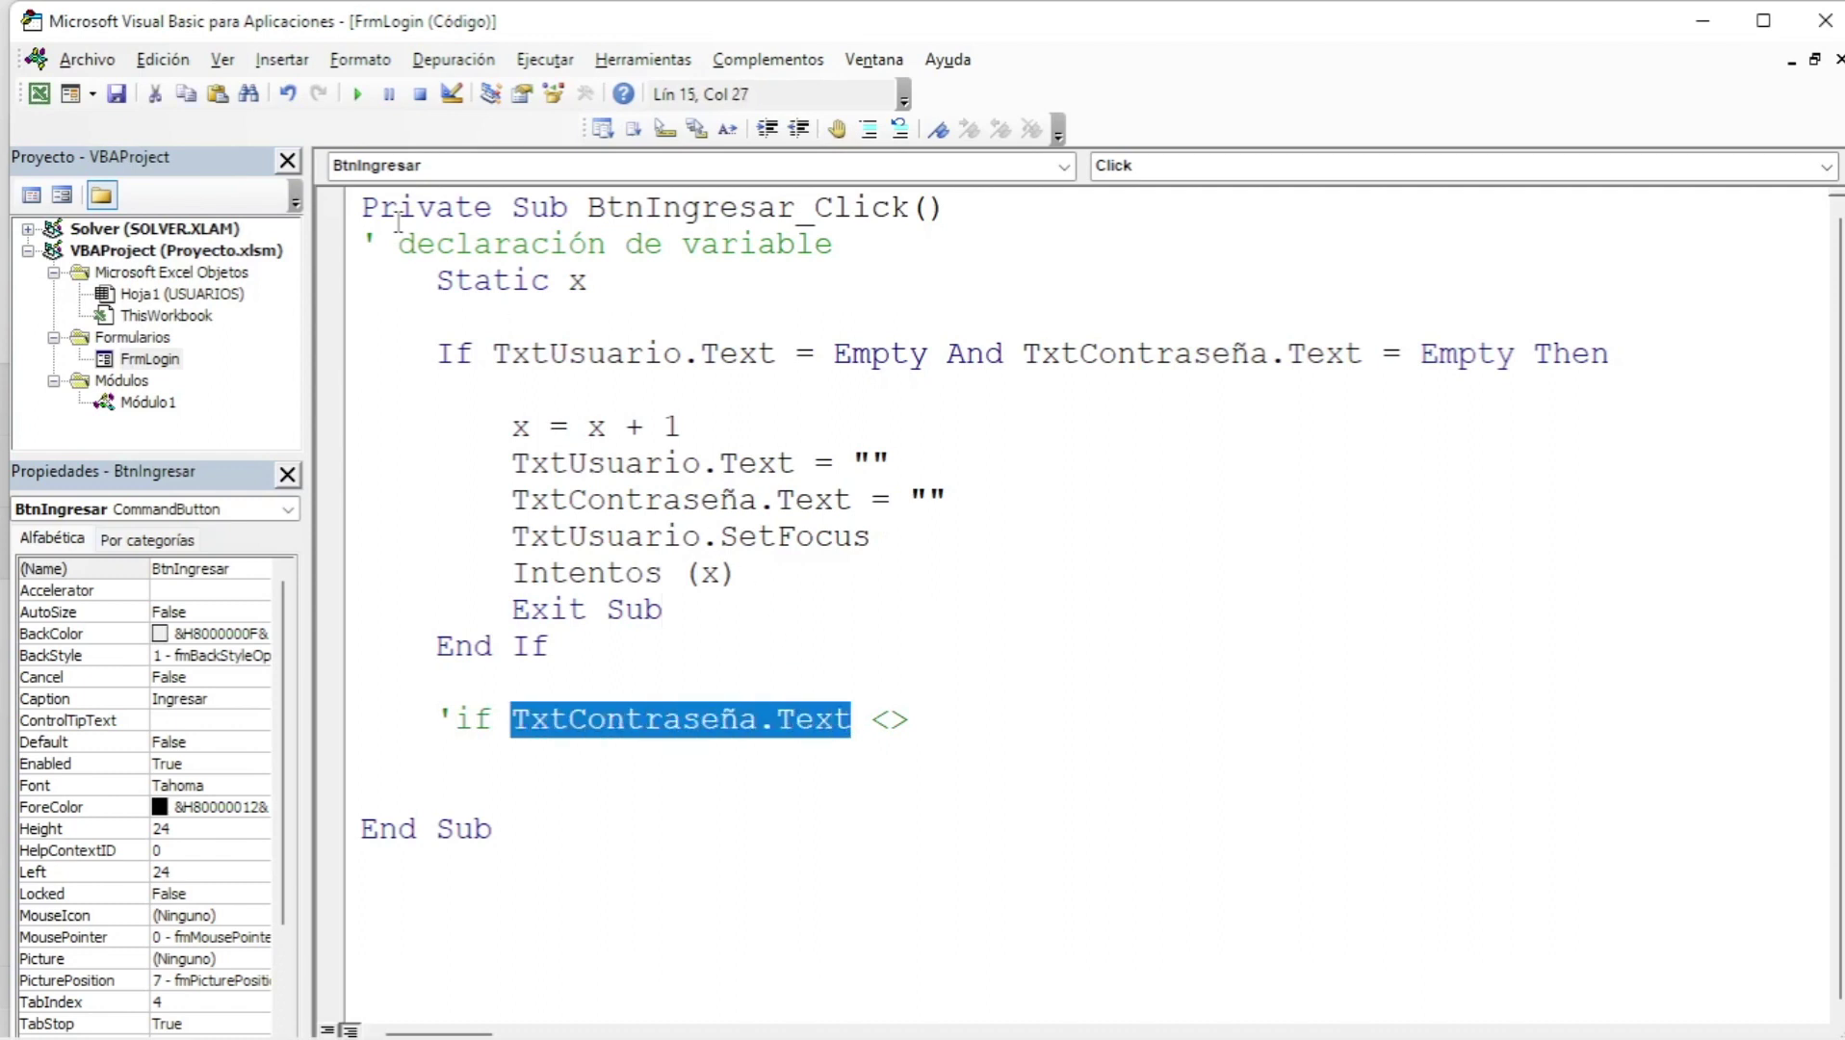
pyautogui.click(44, 96)
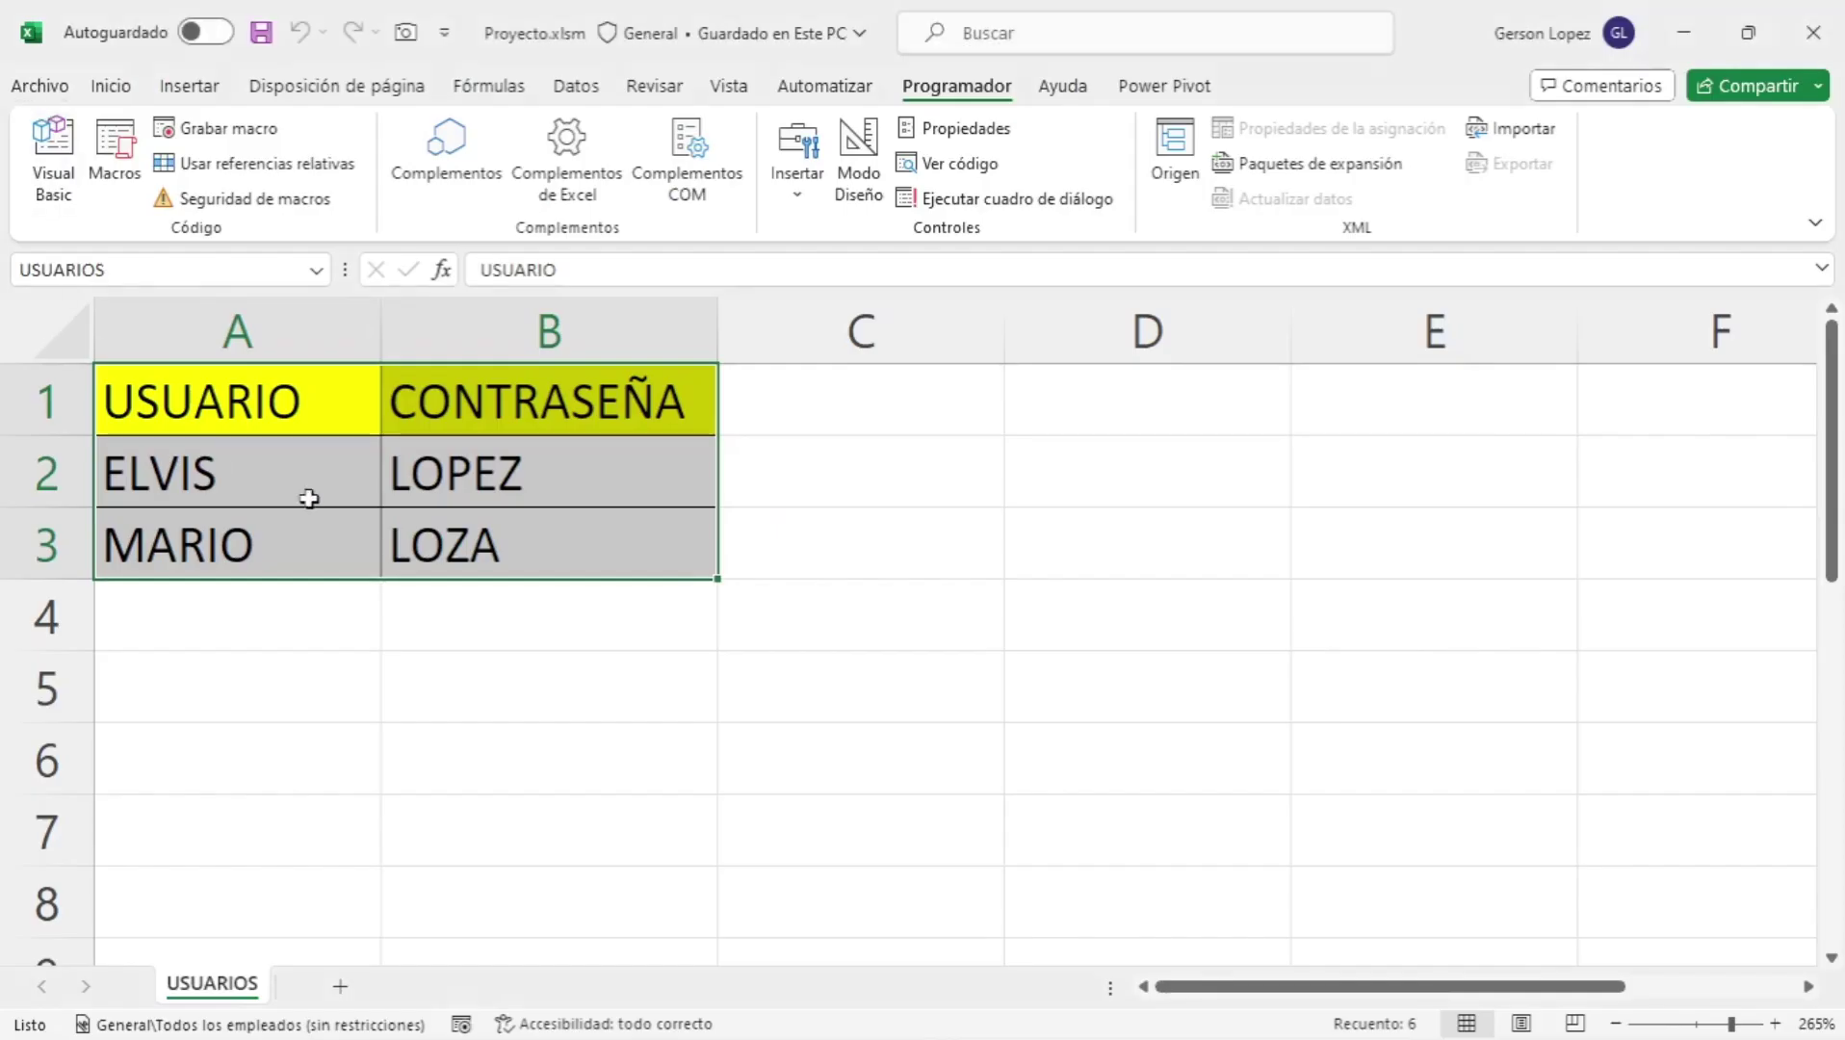
pyautogui.click(603, 488)
pyautogui.moveTo(546, 472); pyautogui.dragTo(549, 536)
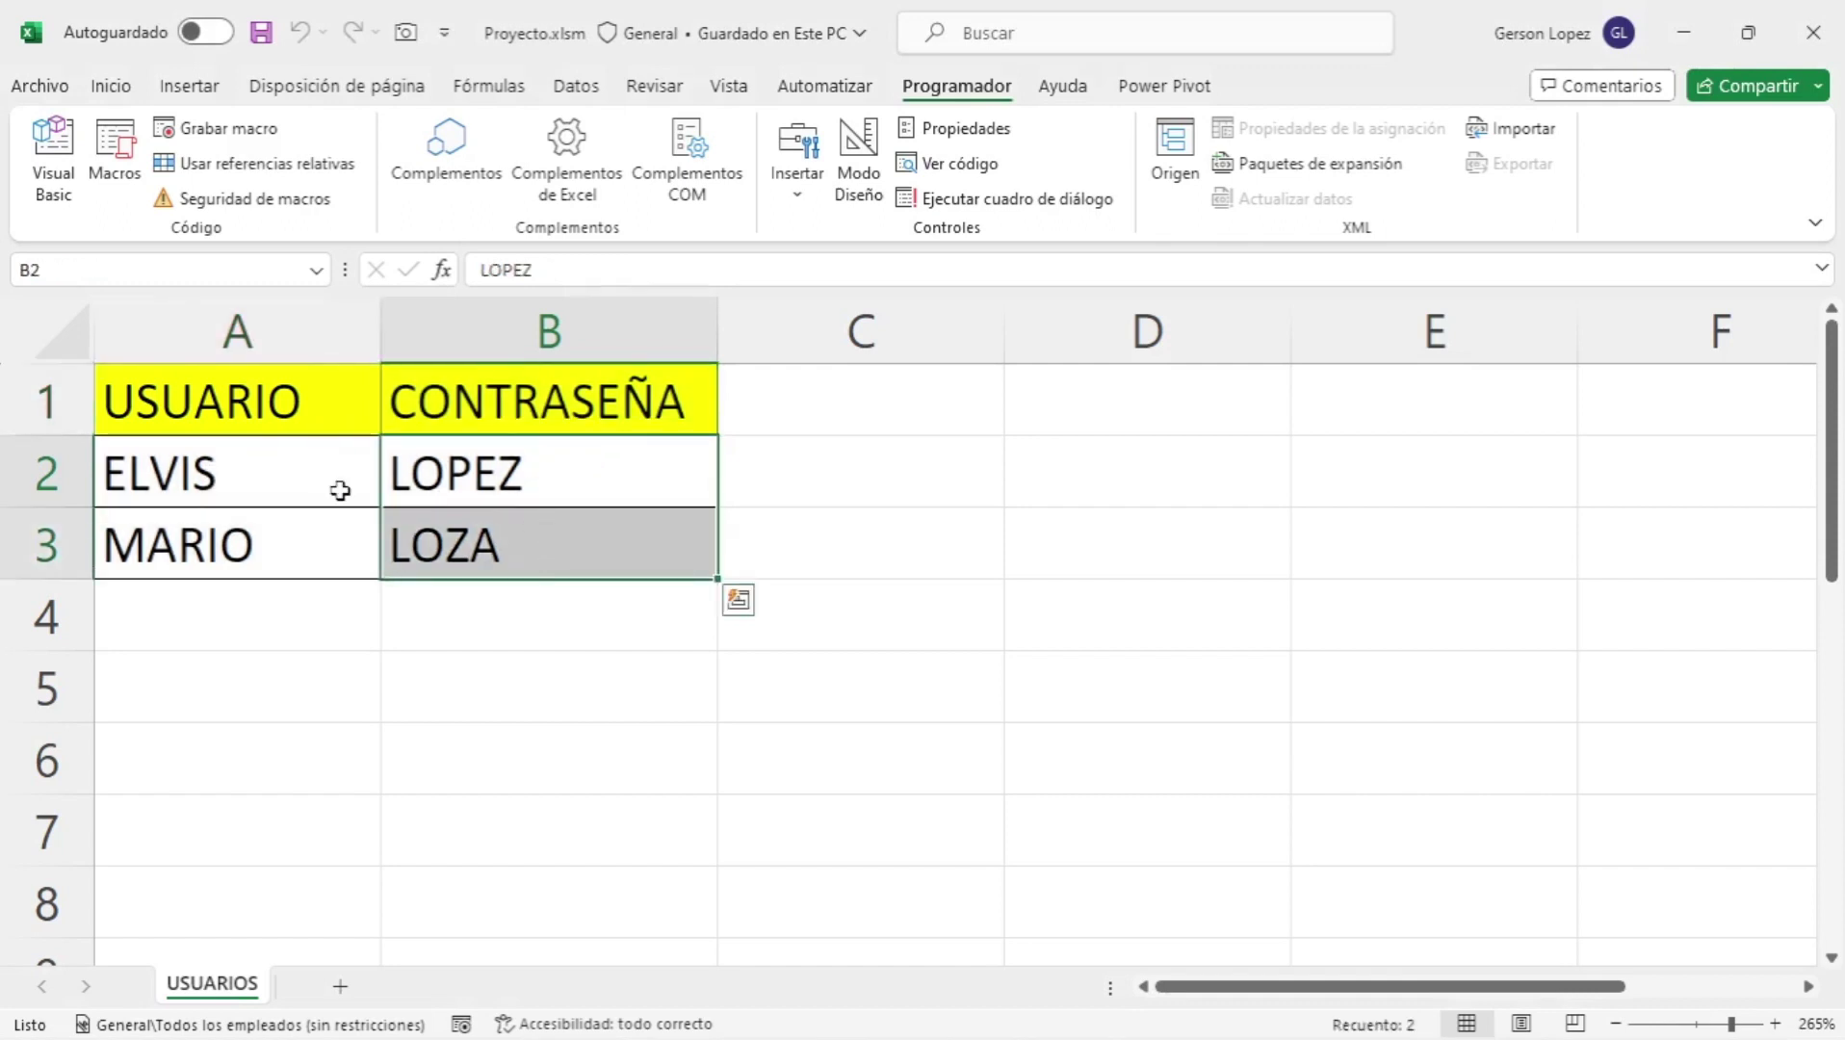
pyautogui.click(294, 488)
pyautogui.moveTo(275, 499)
pyautogui.mouseDown()
pyautogui.moveTo(259, 539)
pyautogui.moveTo(248, 510)
pyautogui.moveTo(251, 551)
pyautogui.mouseUp()
pyautogui.click(259, 468)
pyautogui.click(259, 546)
pyautogui.click(251, 484)
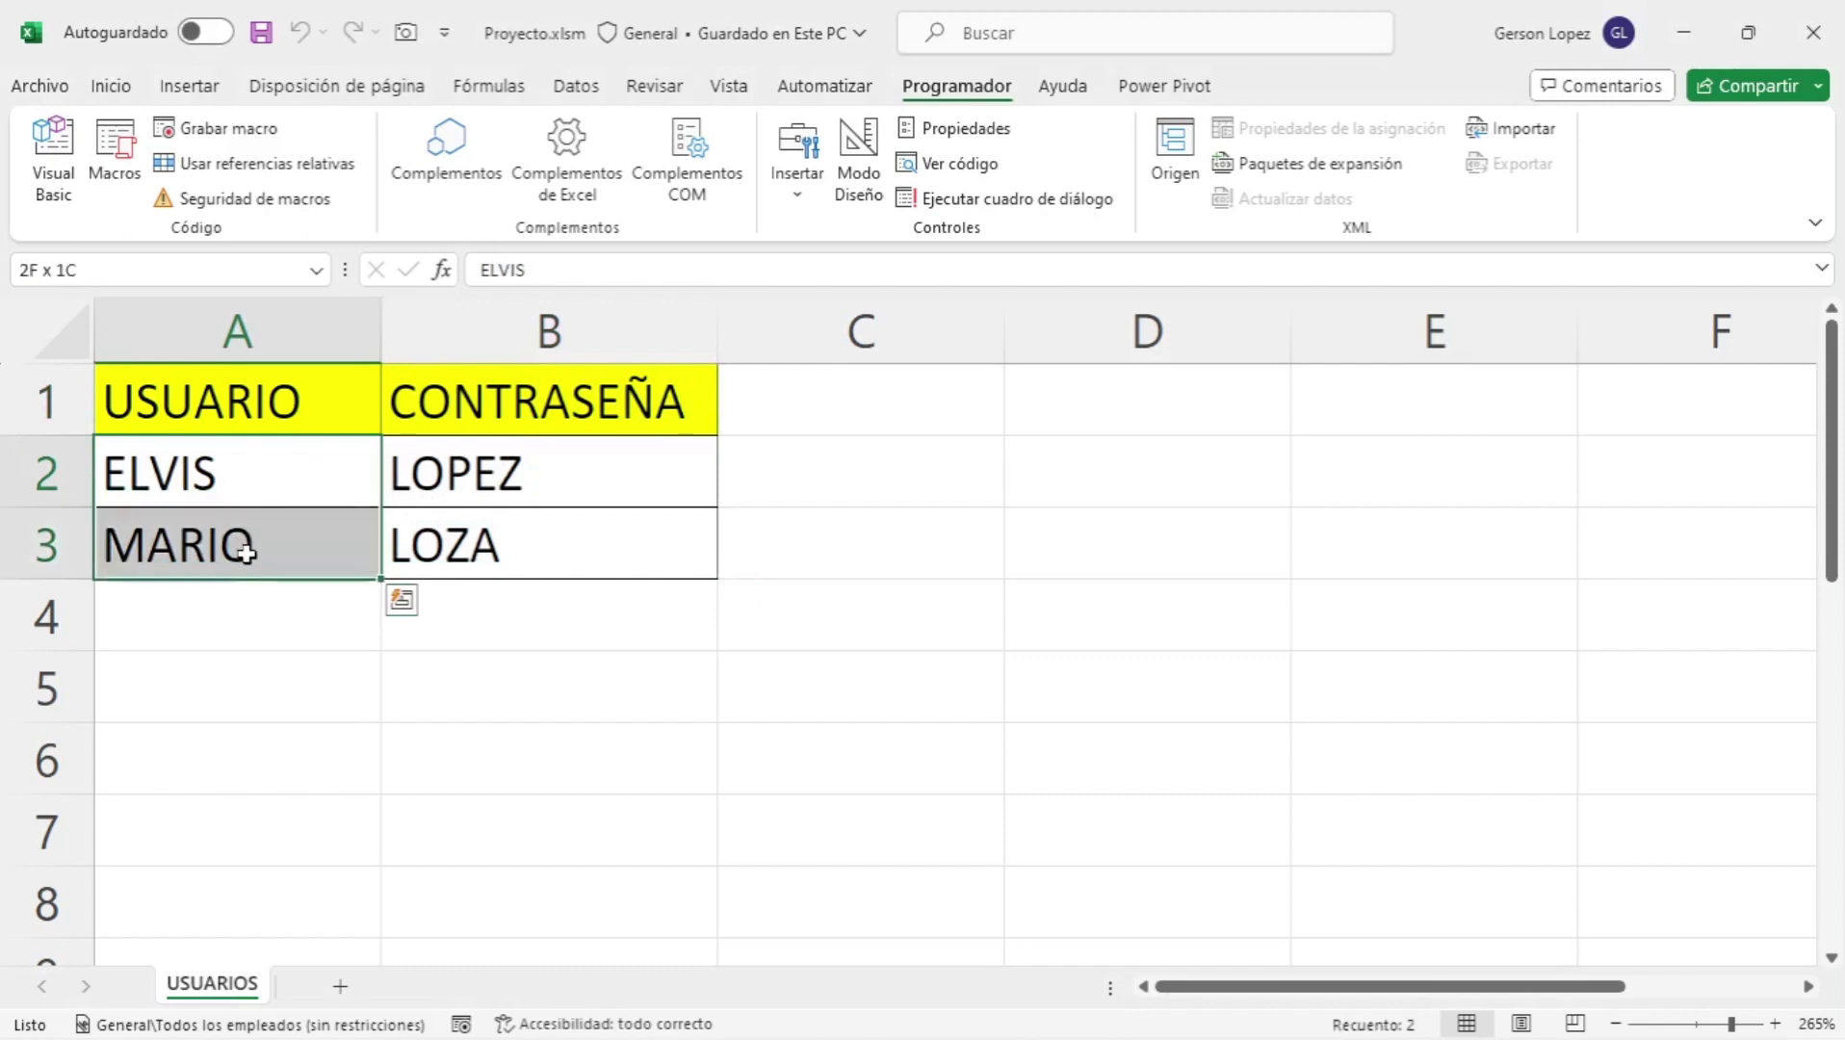
pyautogui.click(427, 482)
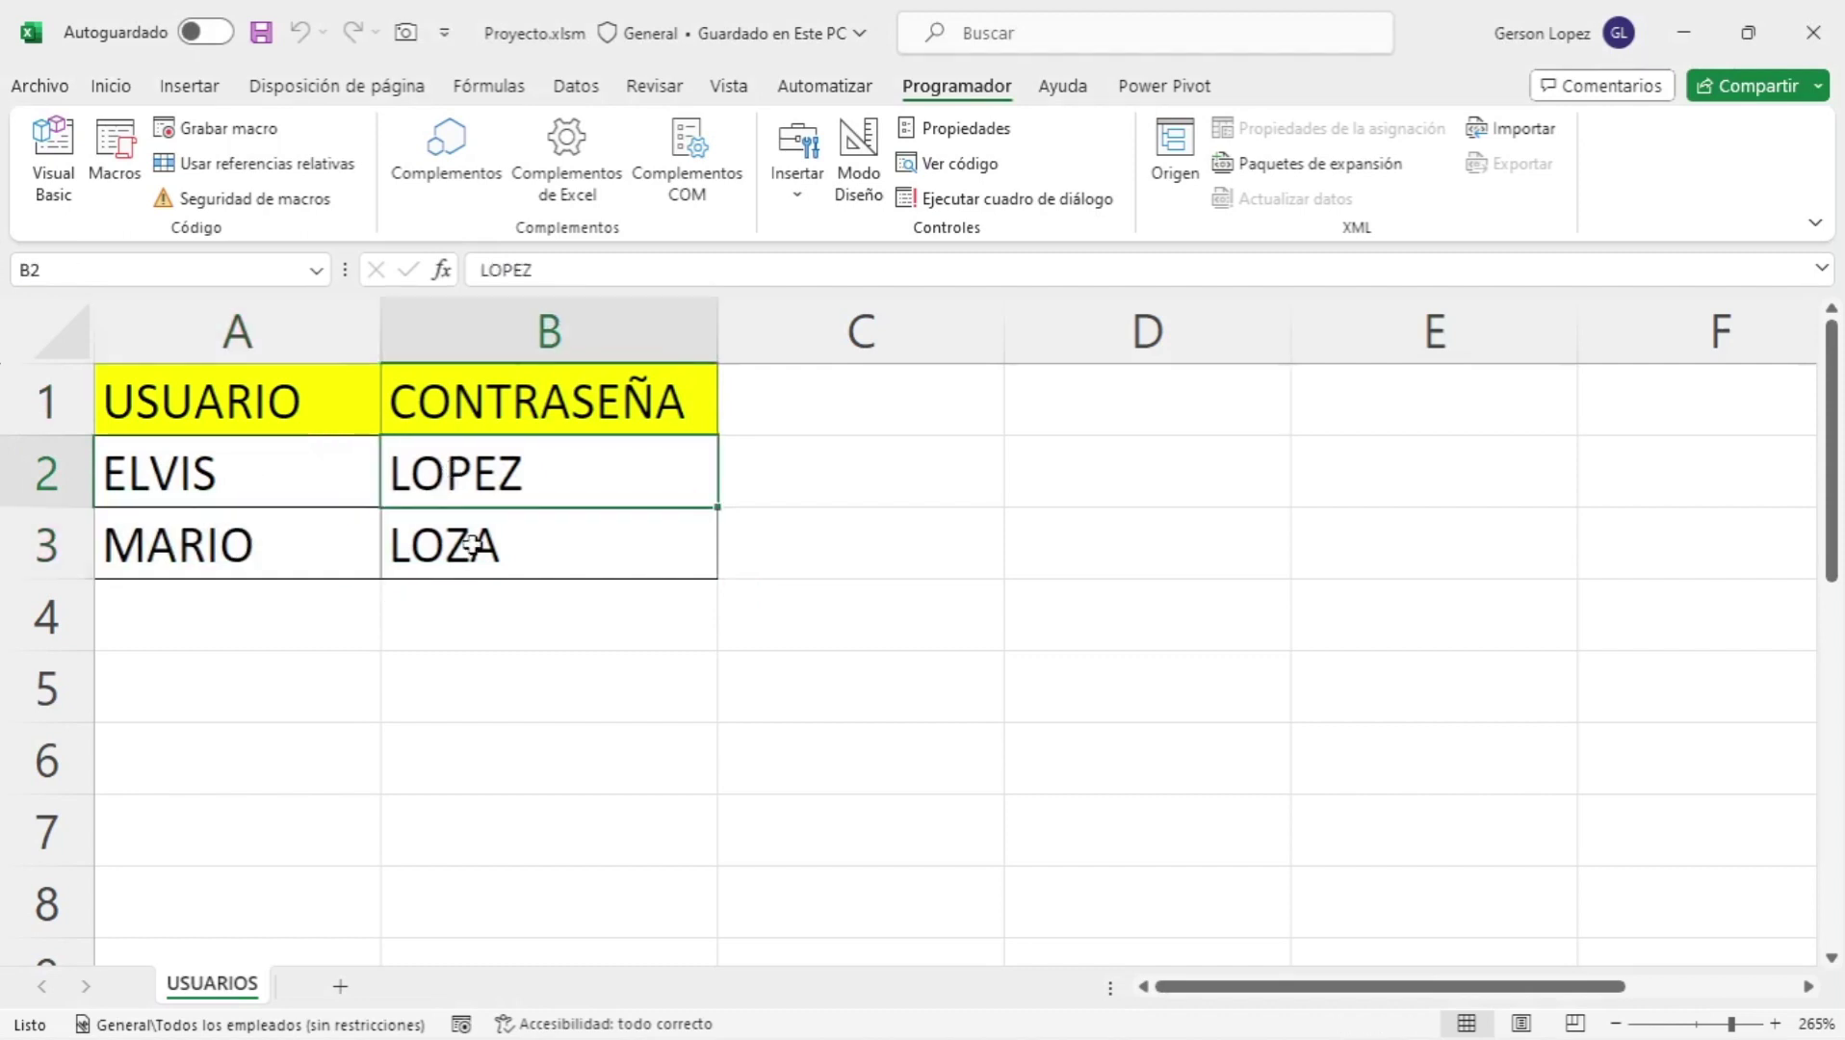
pyautogui.moveTo(473, 548); pyautogui.dragTo(453, 466)
pyautogui.click(453, 466)
pyautogui.click(55, 162)
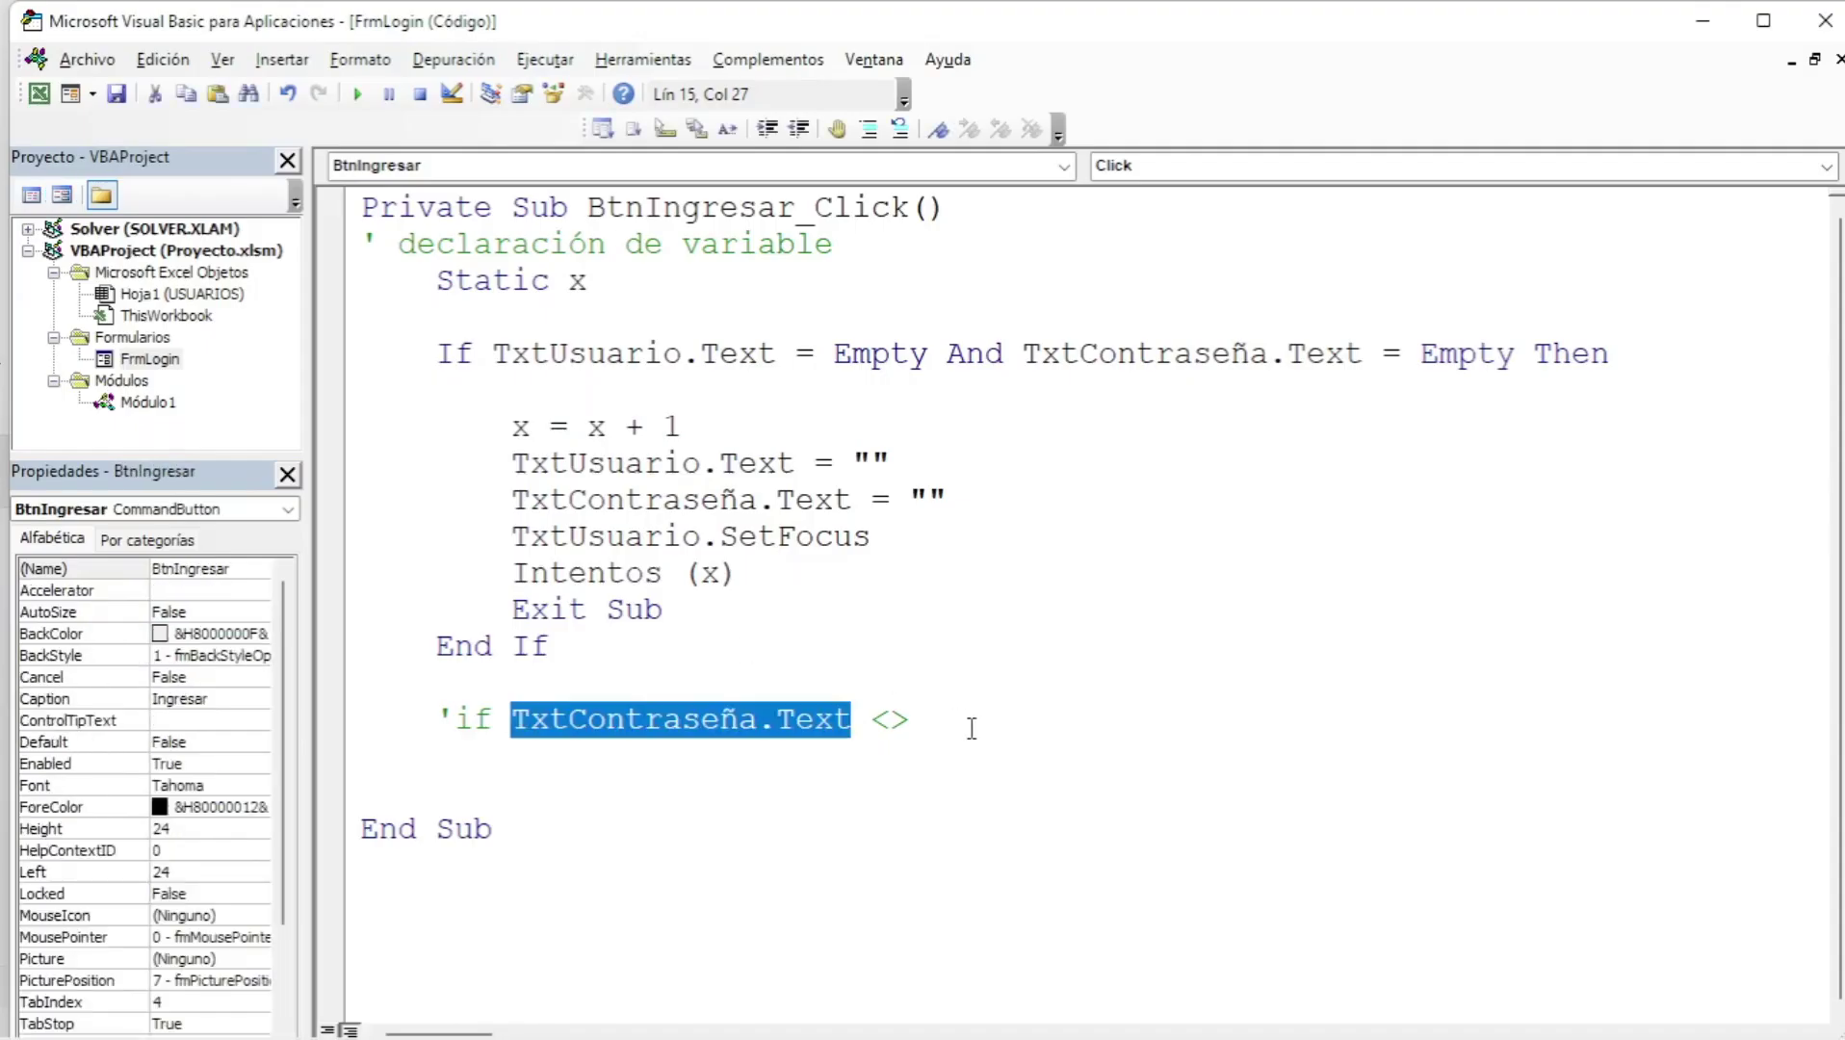
pyautogui.click(966, 729)
pyautogui.click(453, 718)
# - Complete the If line with Application.WorksheetFunction.VLookup() Then as the comparison
pyautogui.press('BackSpace')
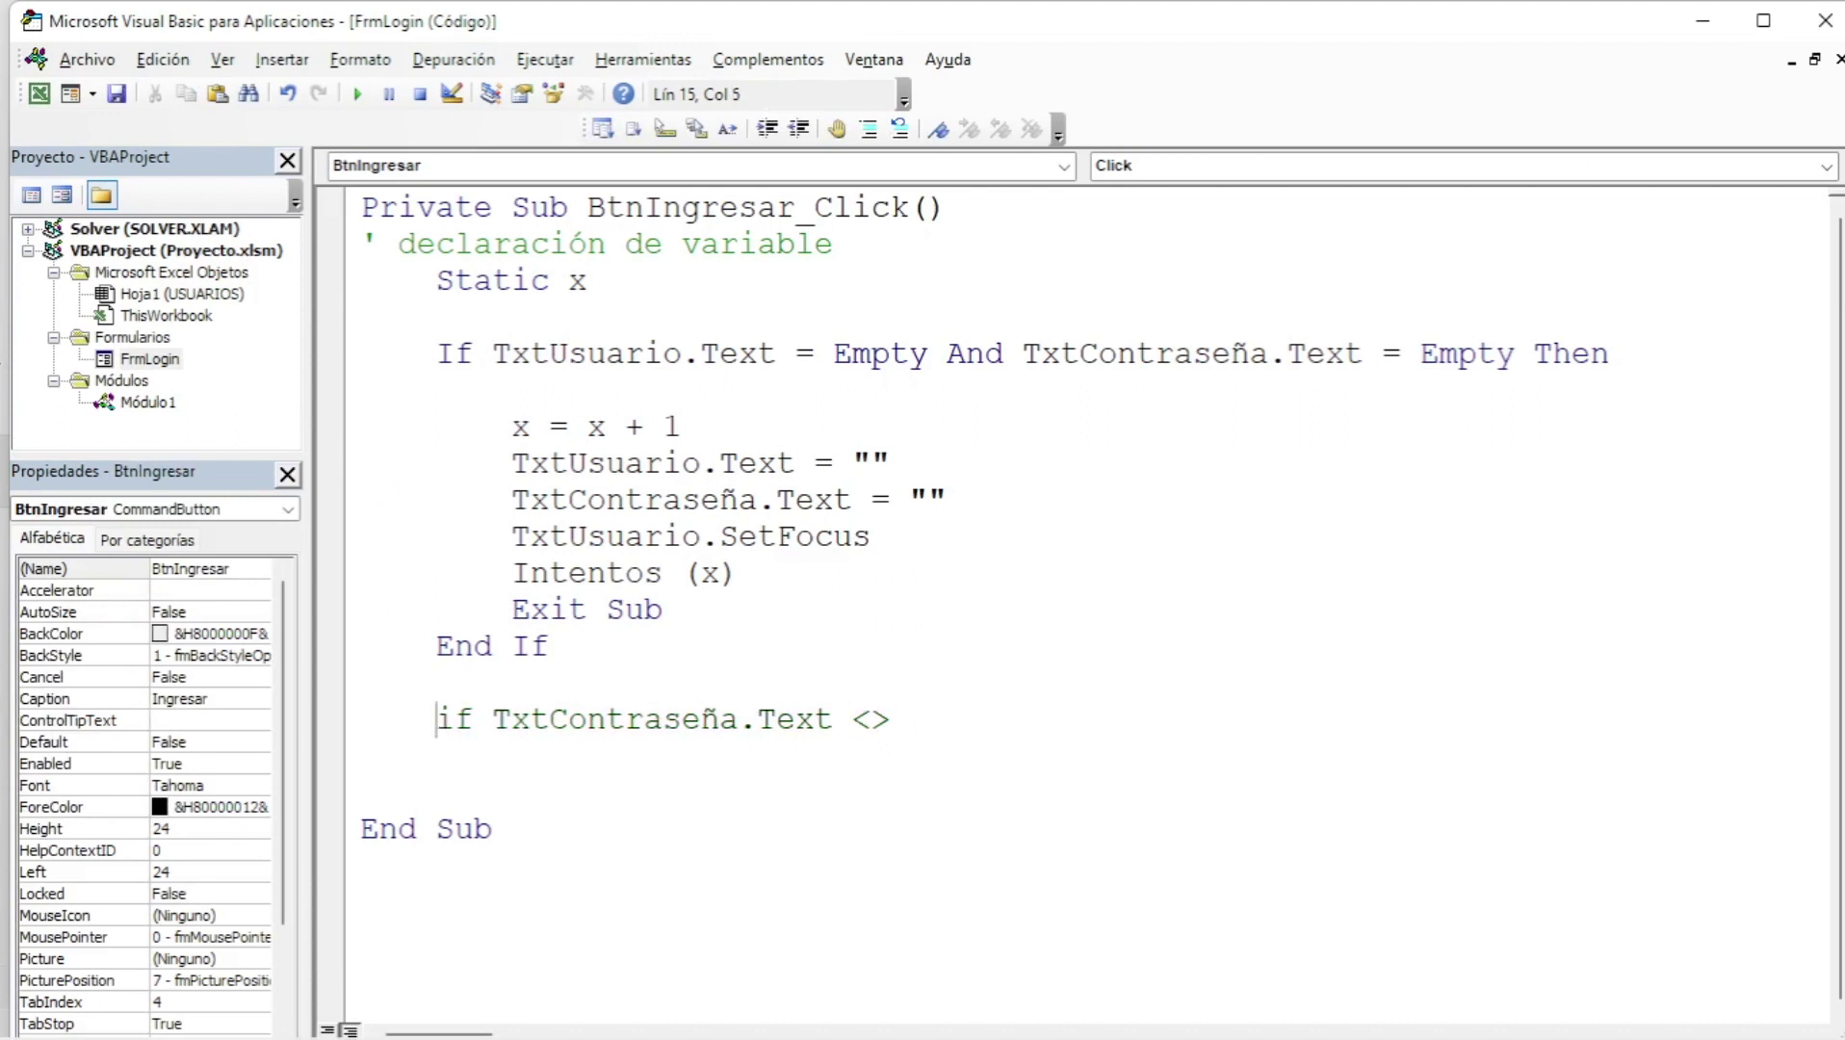
pyautogui.press('Right')
pyautogui.press('Right')
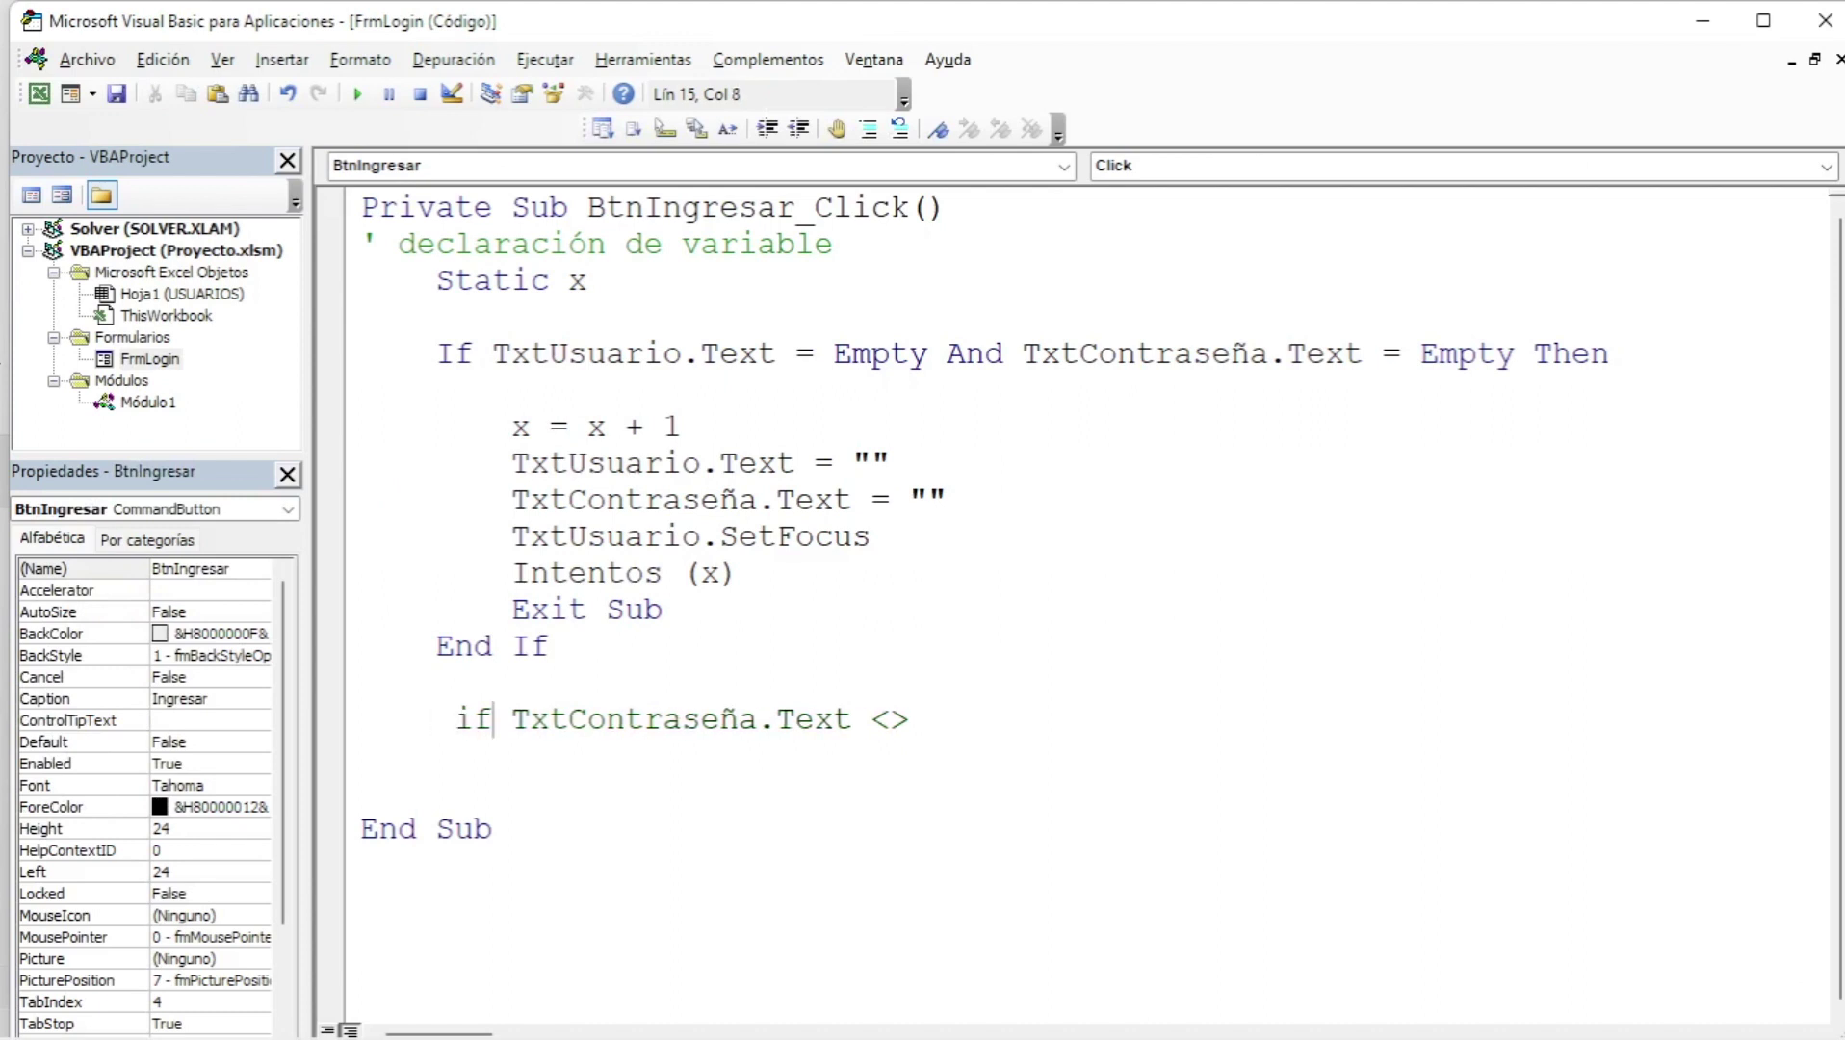
pyautogui.press('Right')
pyautogui.press('Right')
pyautogui.press('Right')
pyautogui.press('Right')
pyautogui.press('Right')
pyautogui.press('Right')
pyautogui.press('Right')
pyautogui.press('Right')
pyautogui.press('Right')
pyautogui.press('Right')
pyautogui.hotkey('ctrl', 'space')
pyautogui.write('apl')
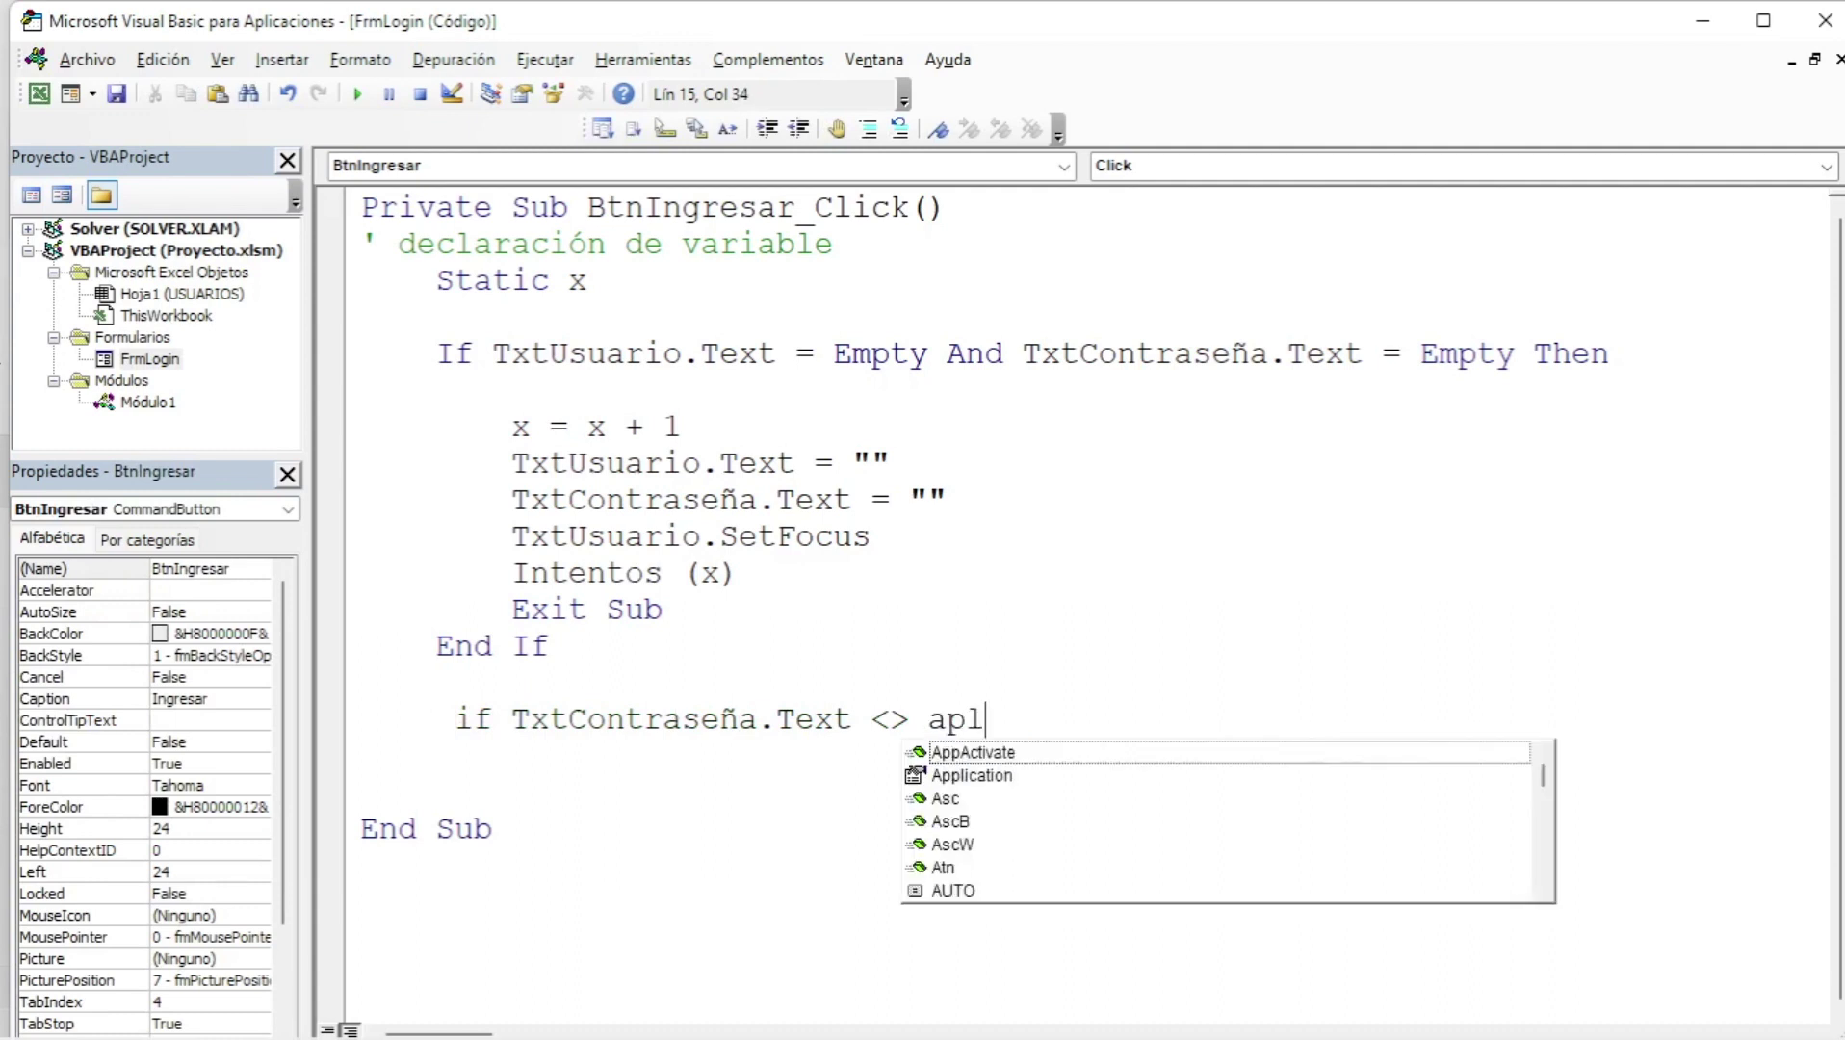
pyautogui.write('i')
pyautogui.press('Down')
pyautogui.press('Tab')
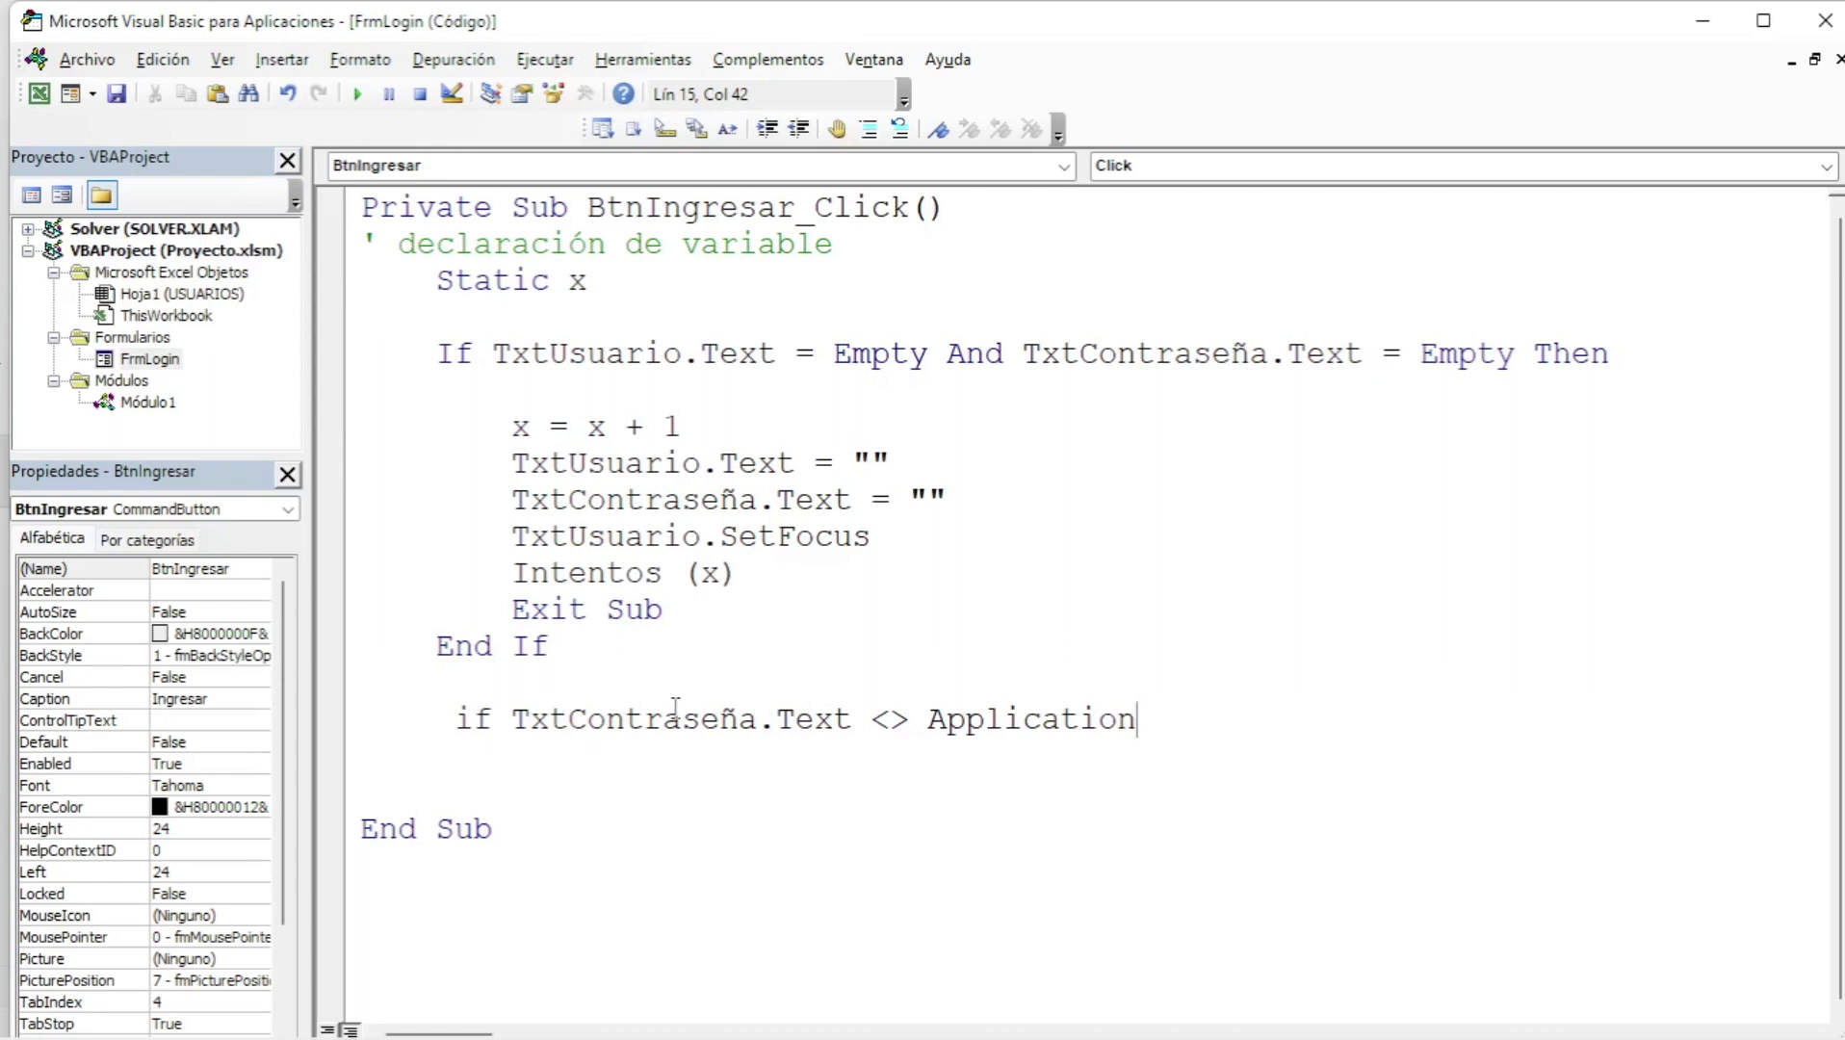
pyautogui.write('.')
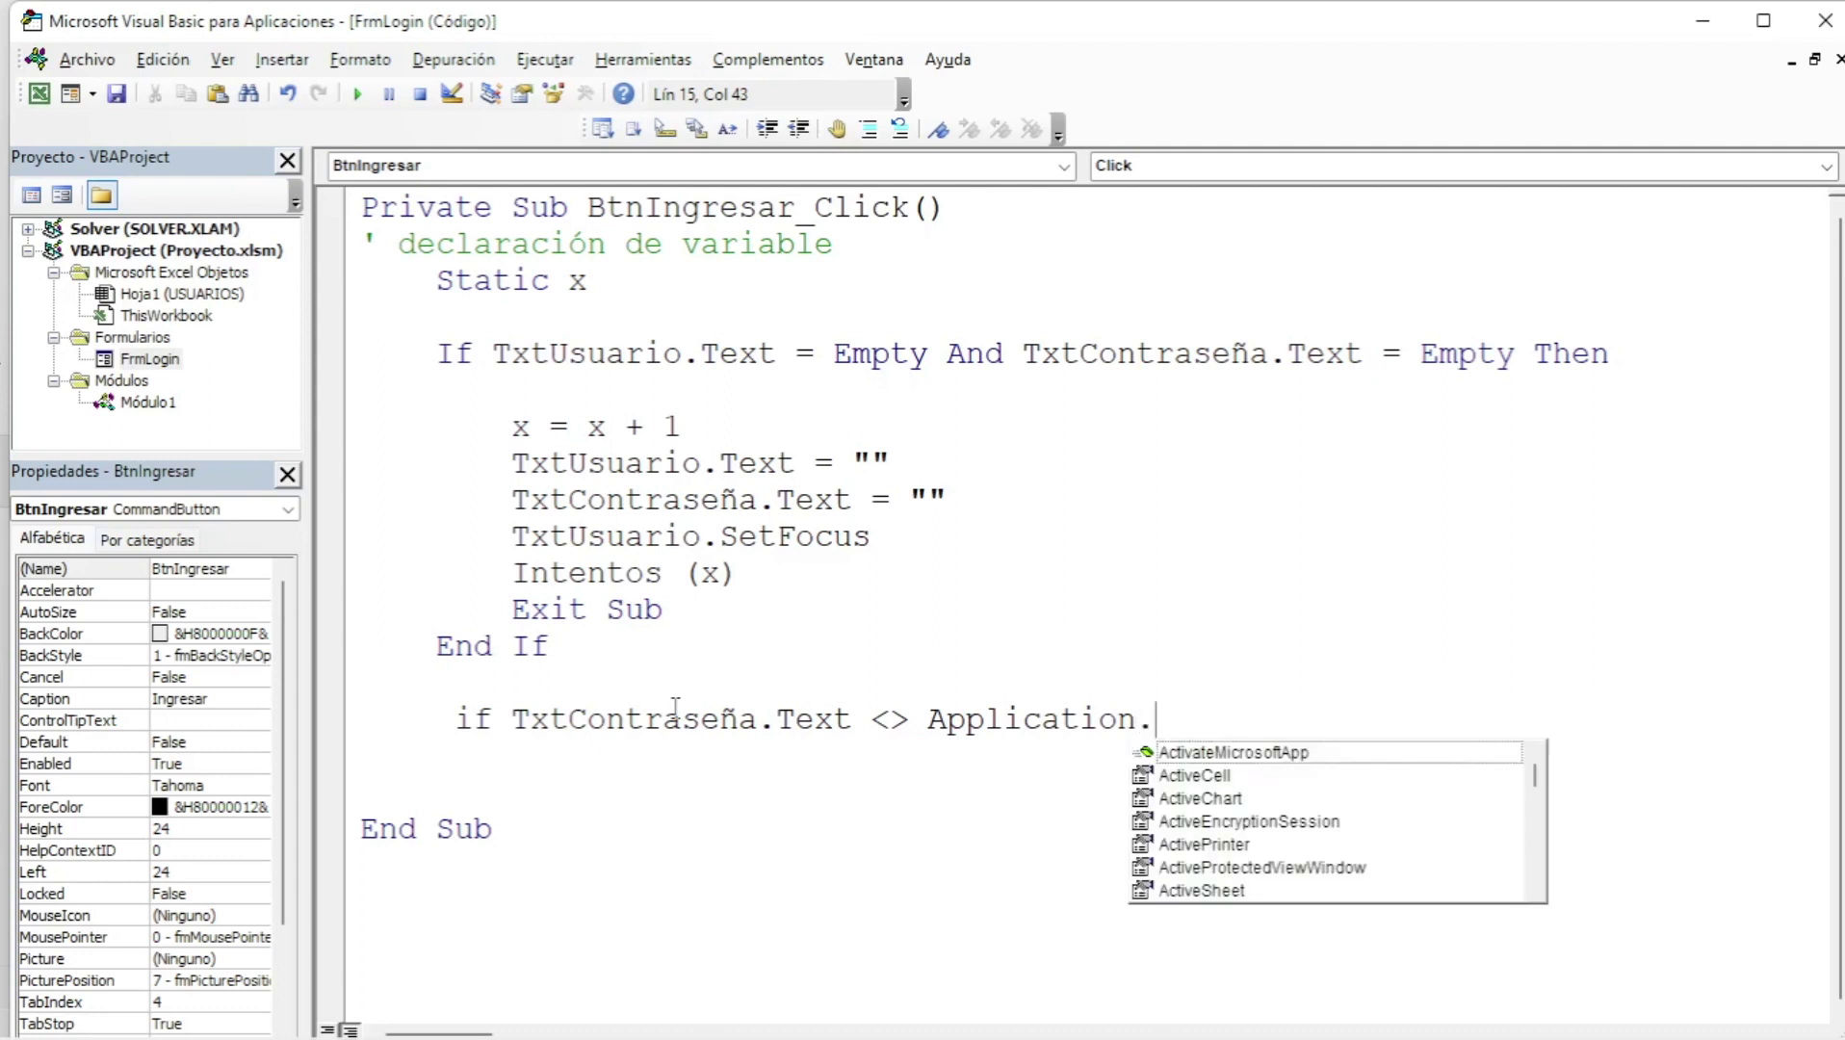
pyautogui.write('wo')
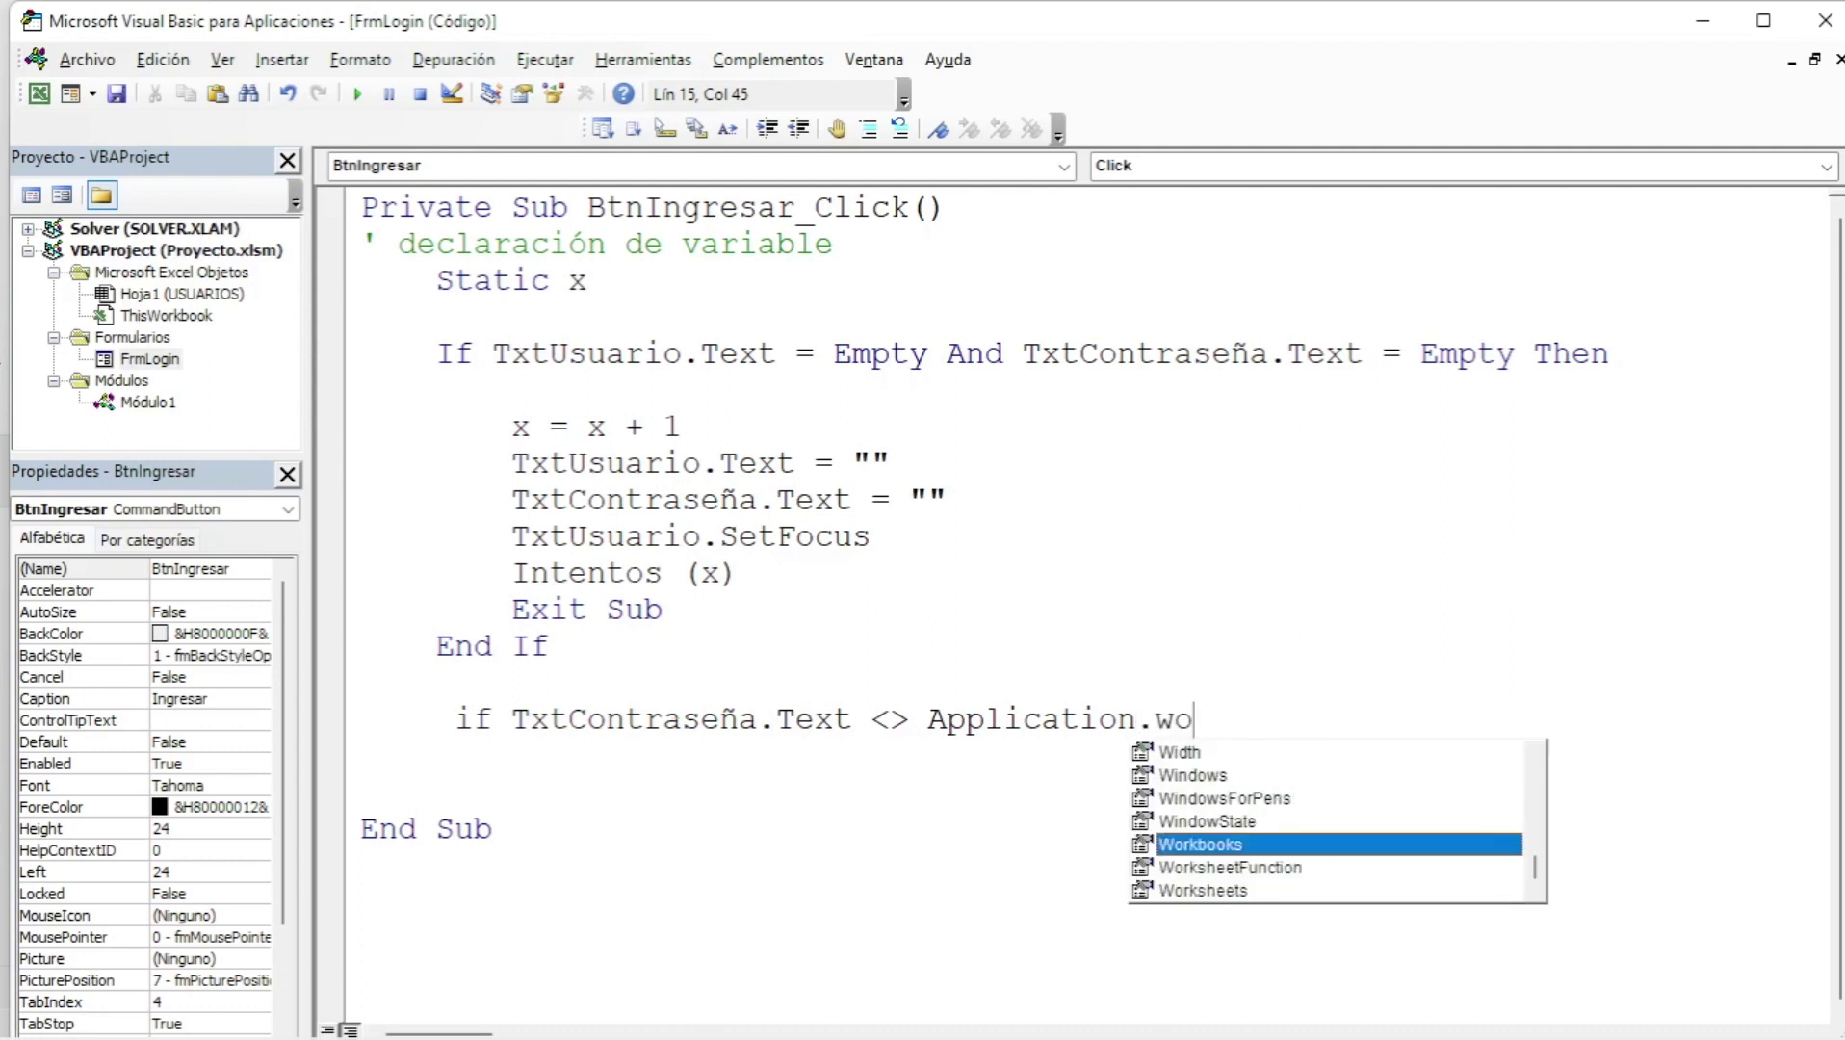
pyautogui.press('Down')
pyautogui.press('Tab')
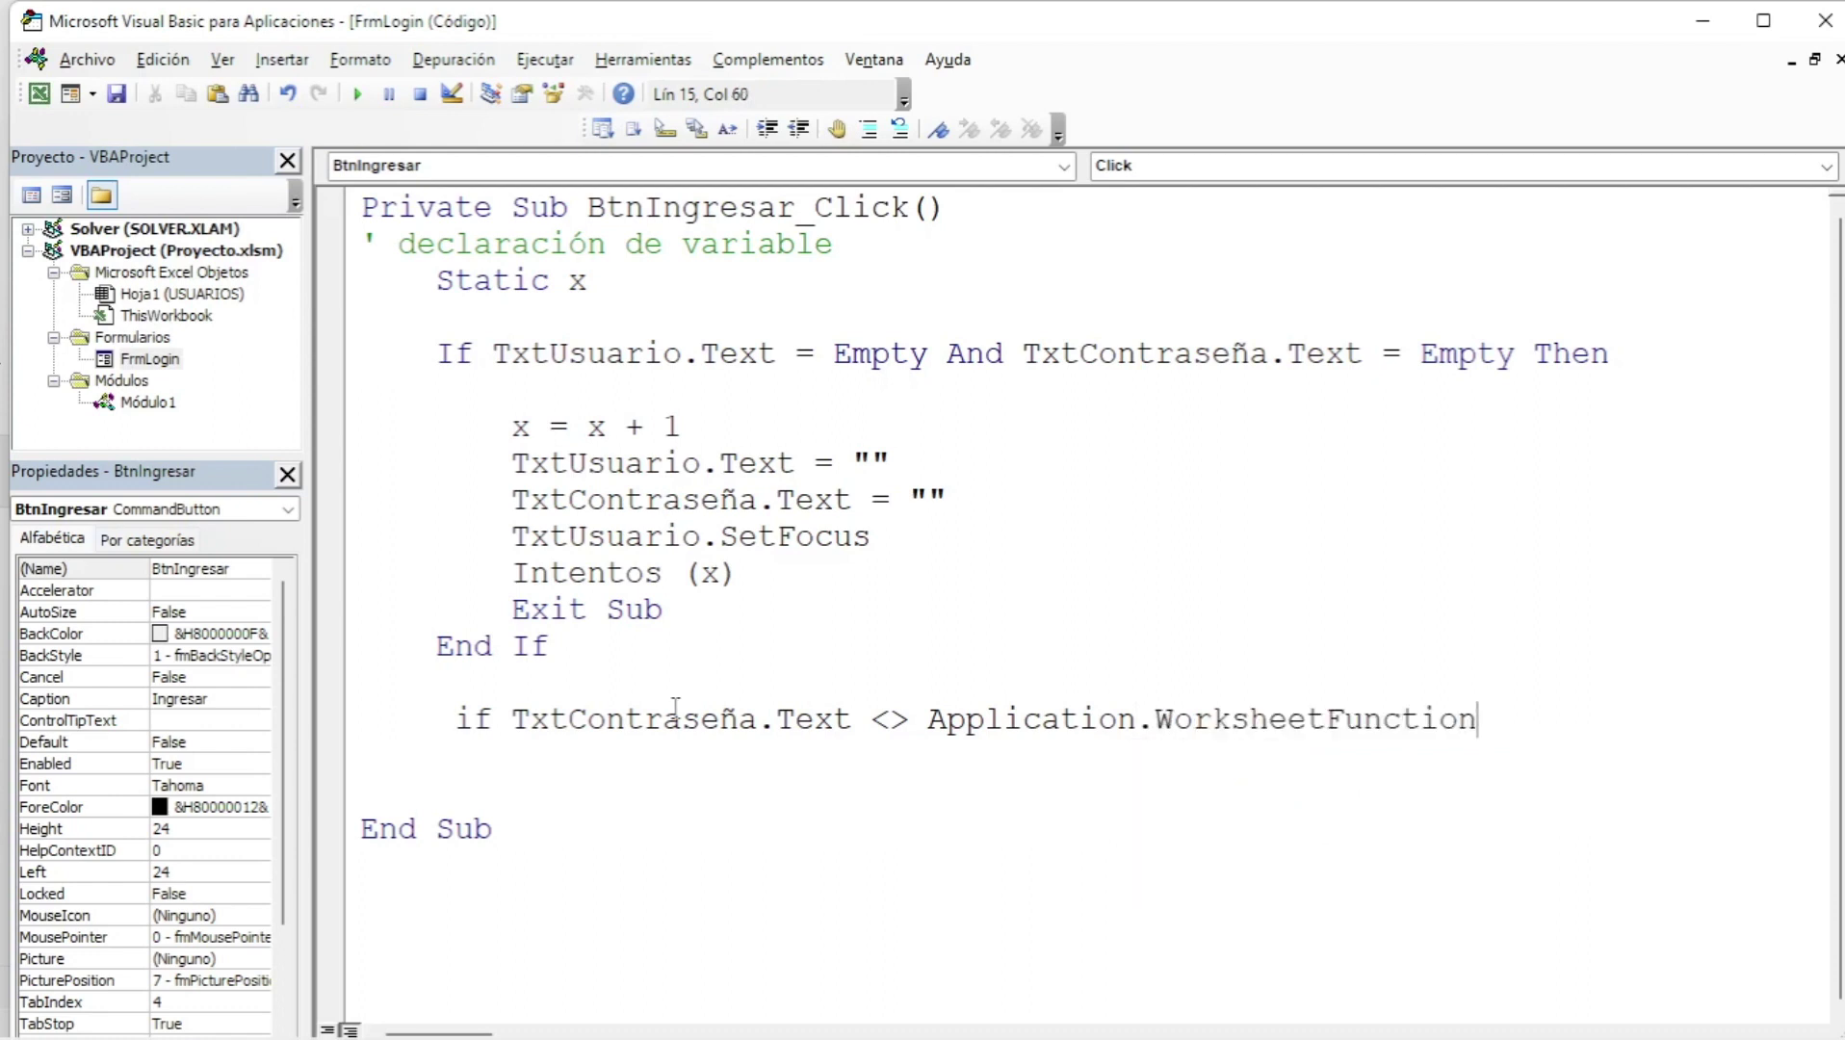
pyautogui.write('.vl')
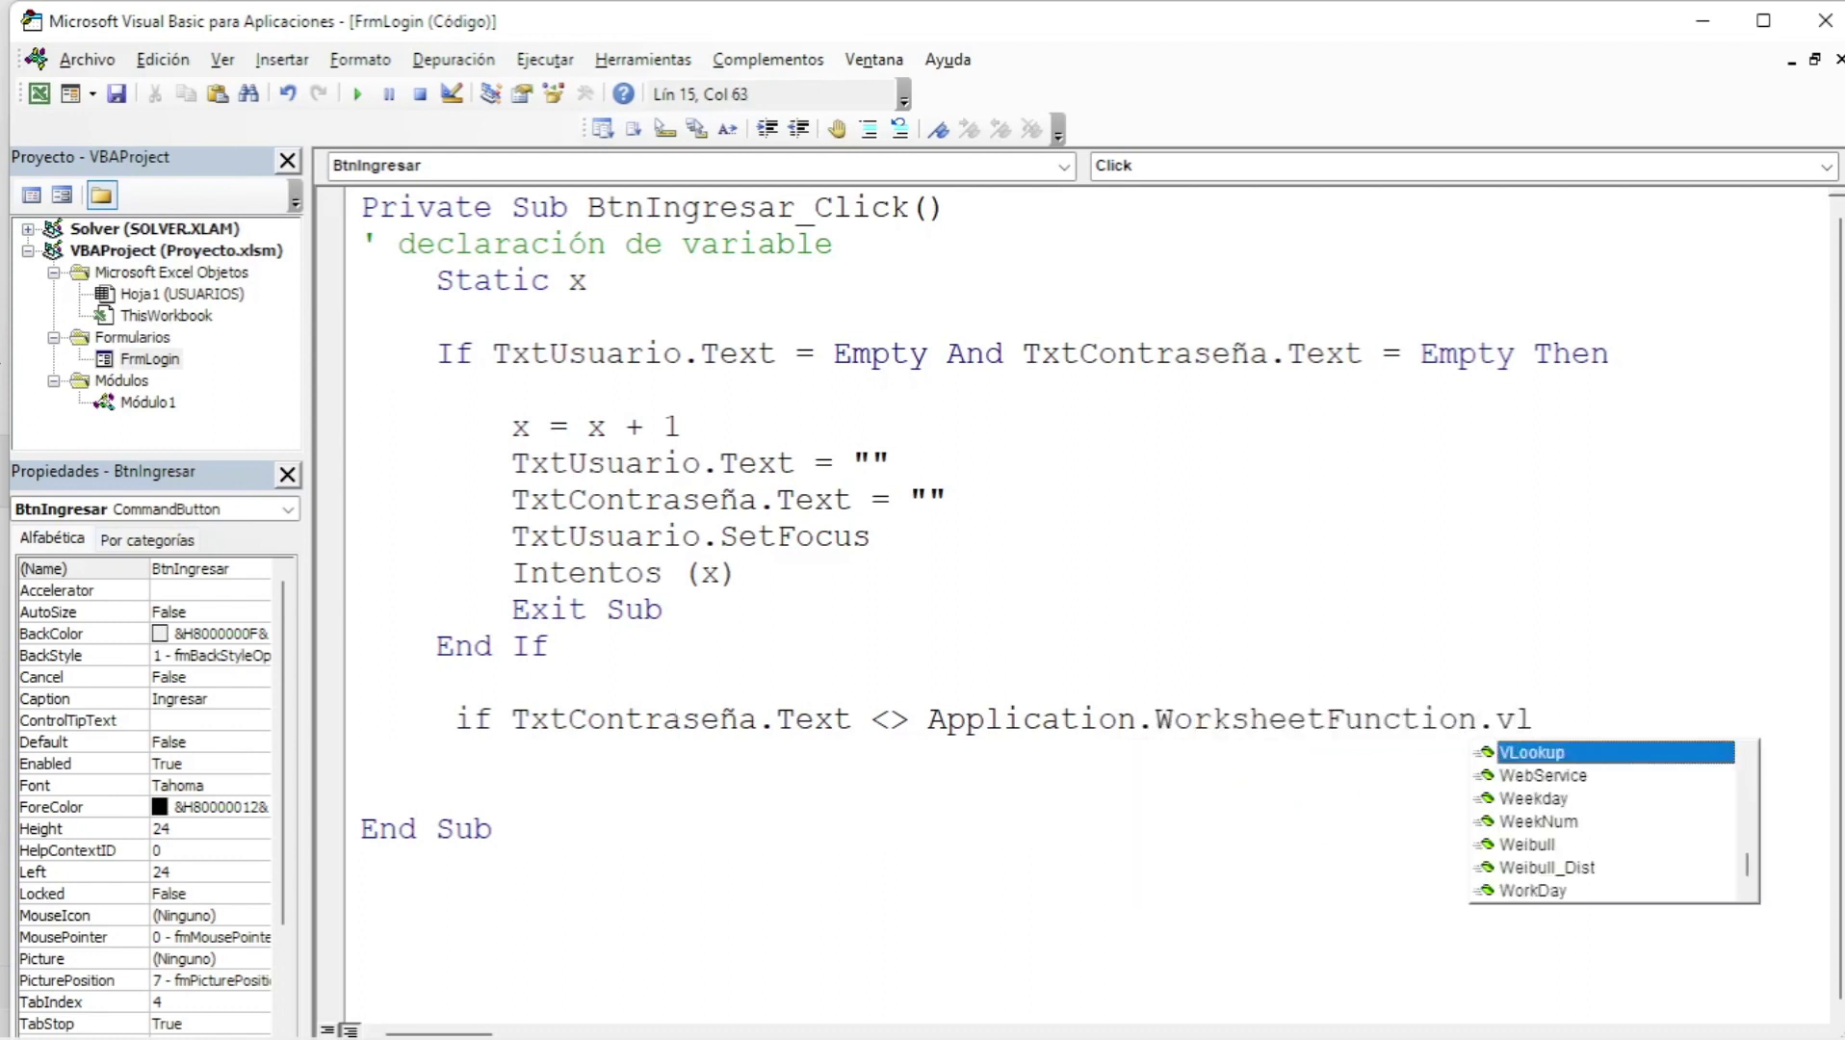
pyautogui.press('Tab')
pyautogui.write('(')
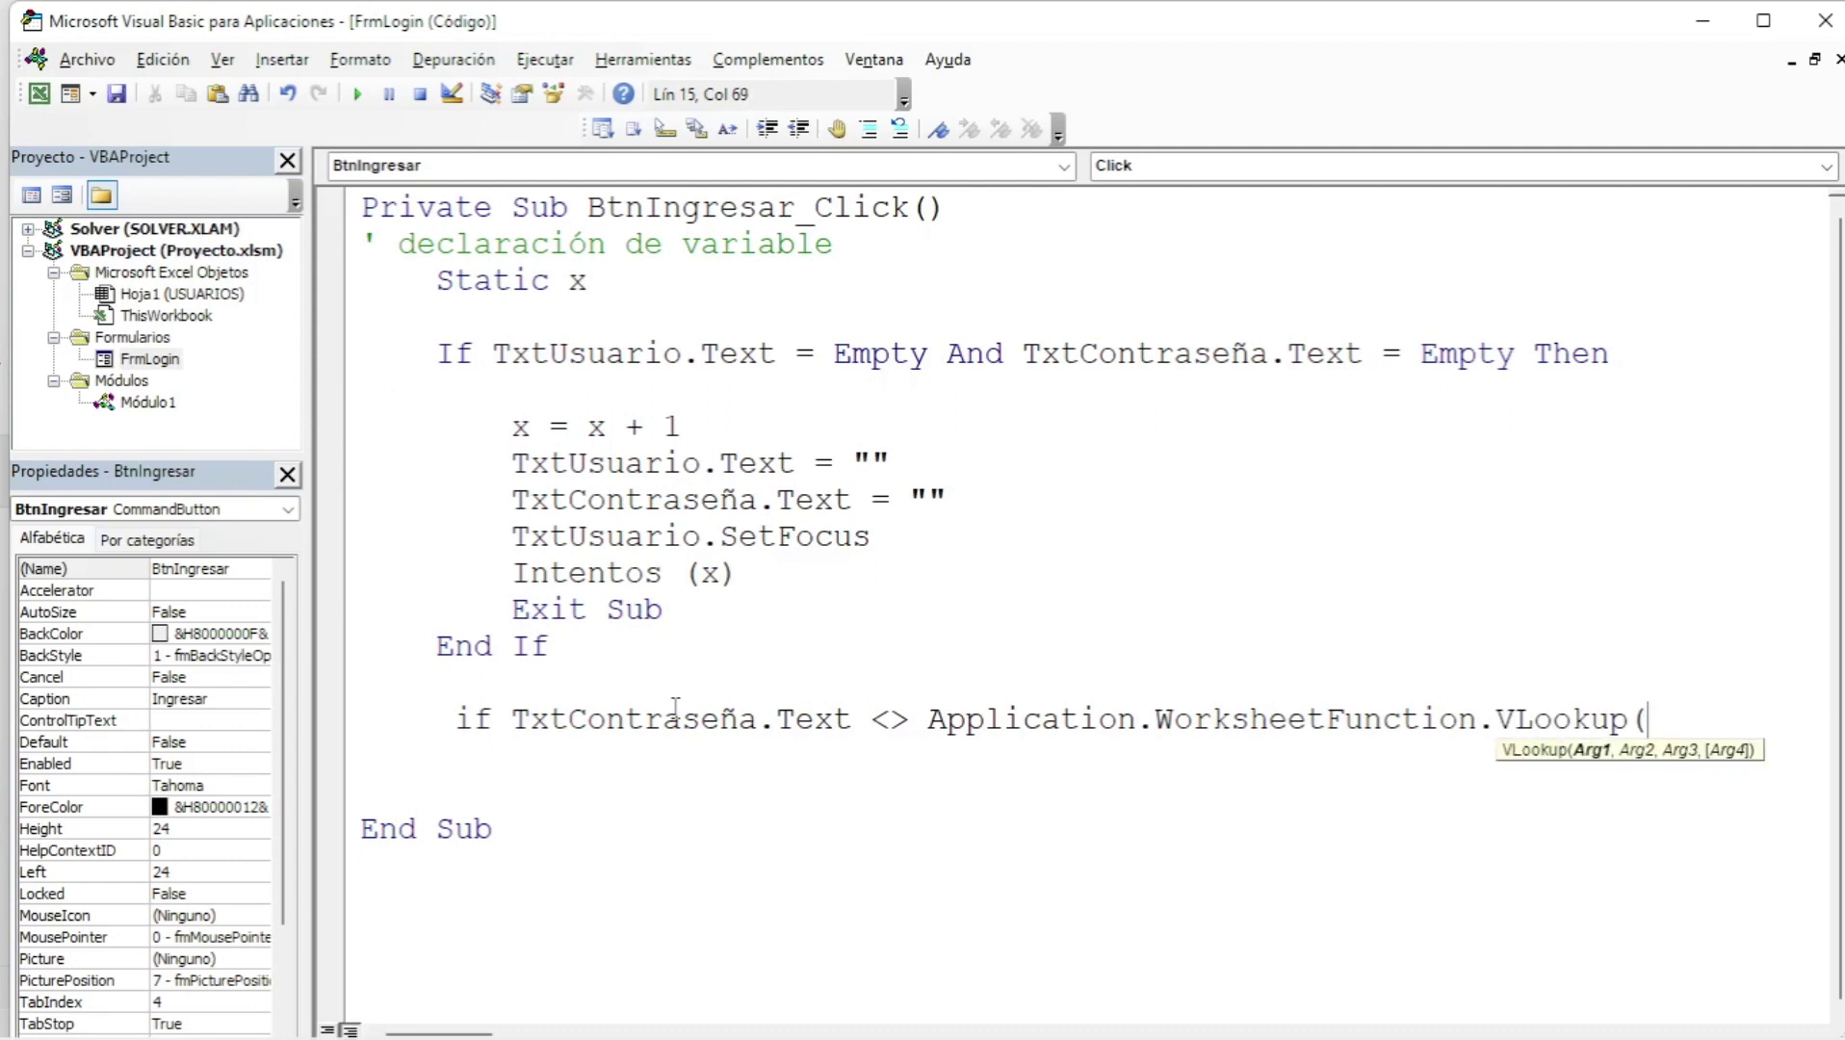
pyautogui.write(')')
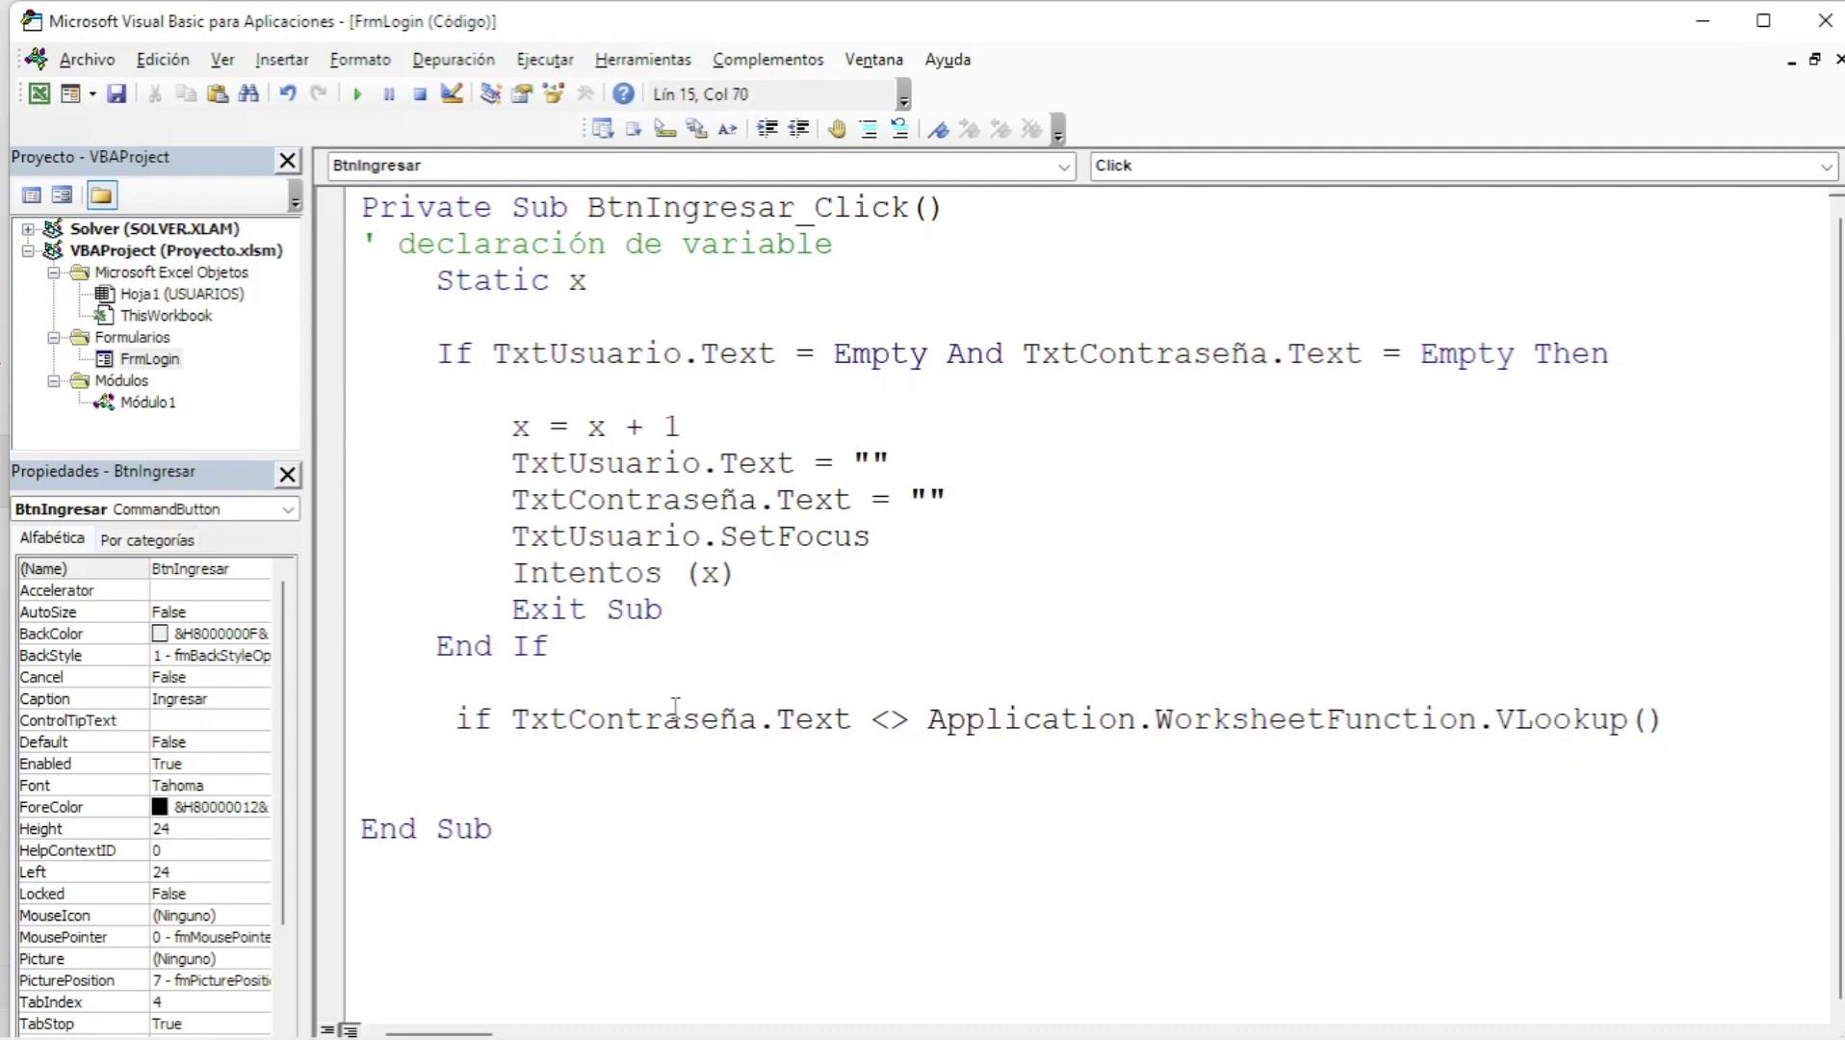
pyautogui.write(' then')
pyautogui.press('Return')
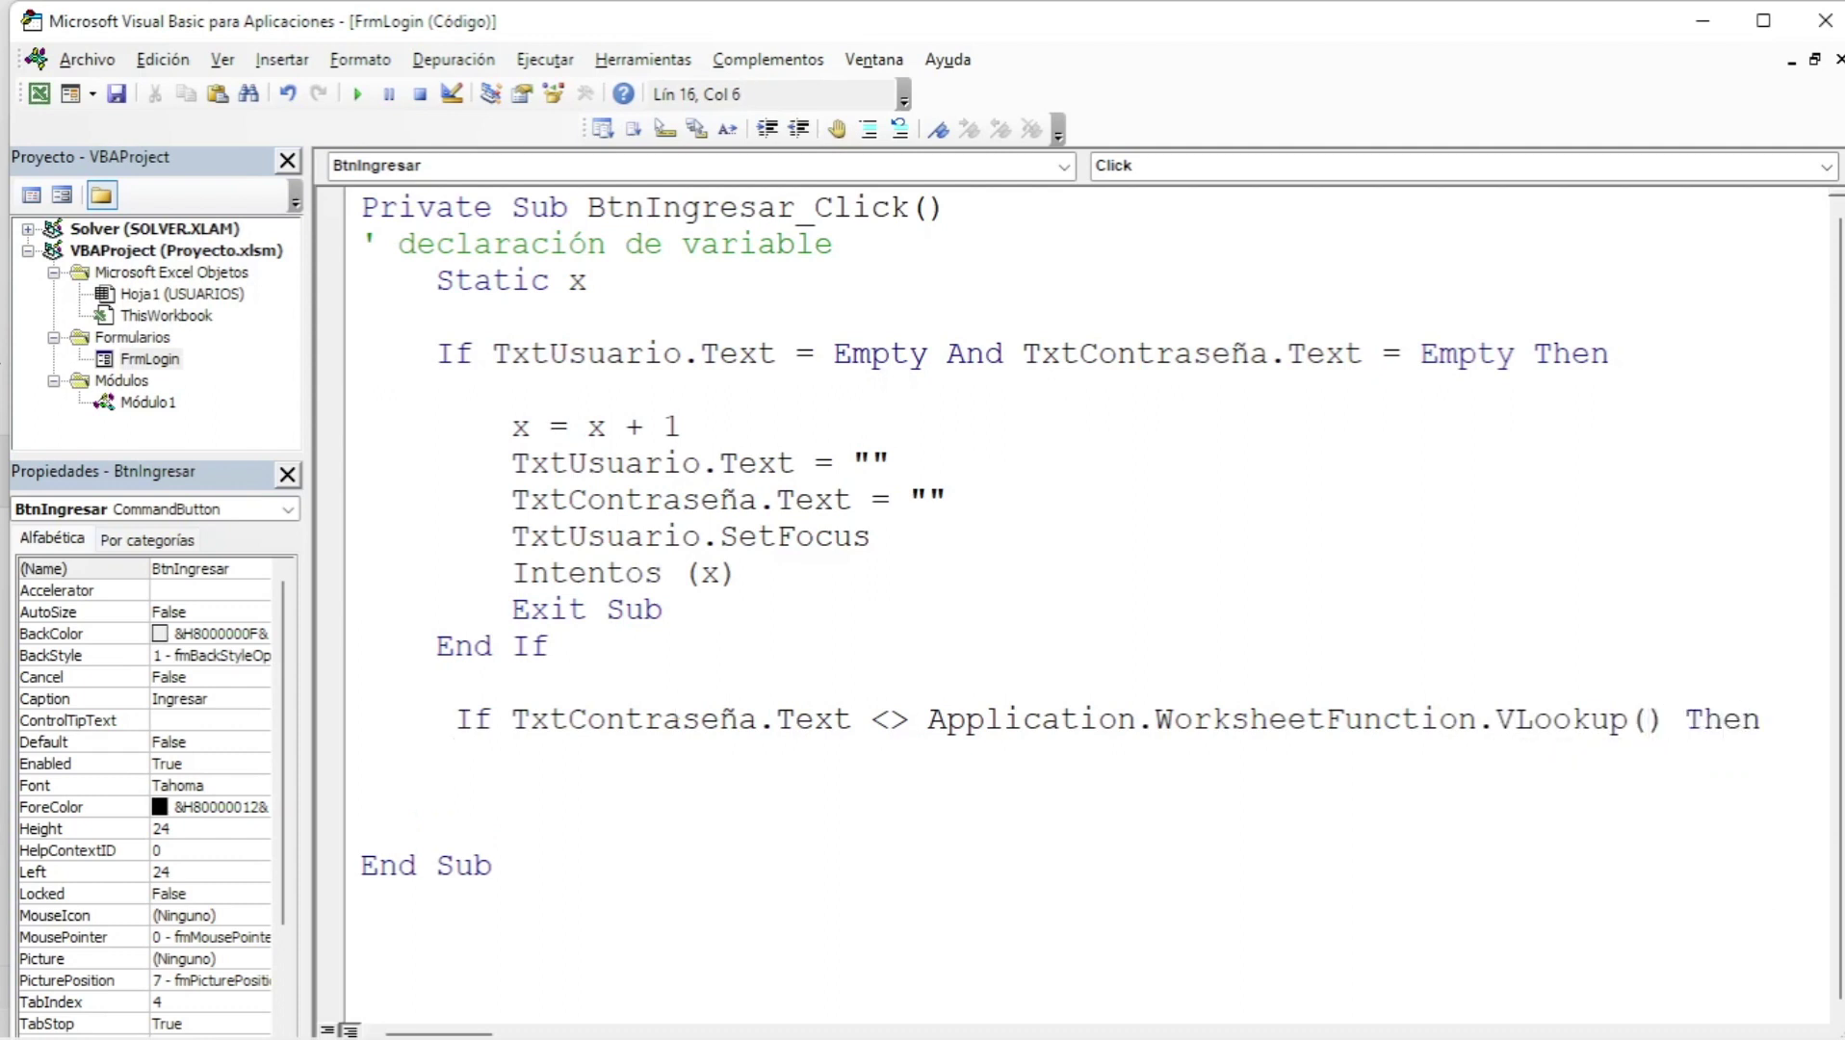
# - Fill the VLookup arguments with TxtUsuario.Text and an empty range()
pyautogui.moveTo(309, 449); pyautogui.dragTo(119, 449)
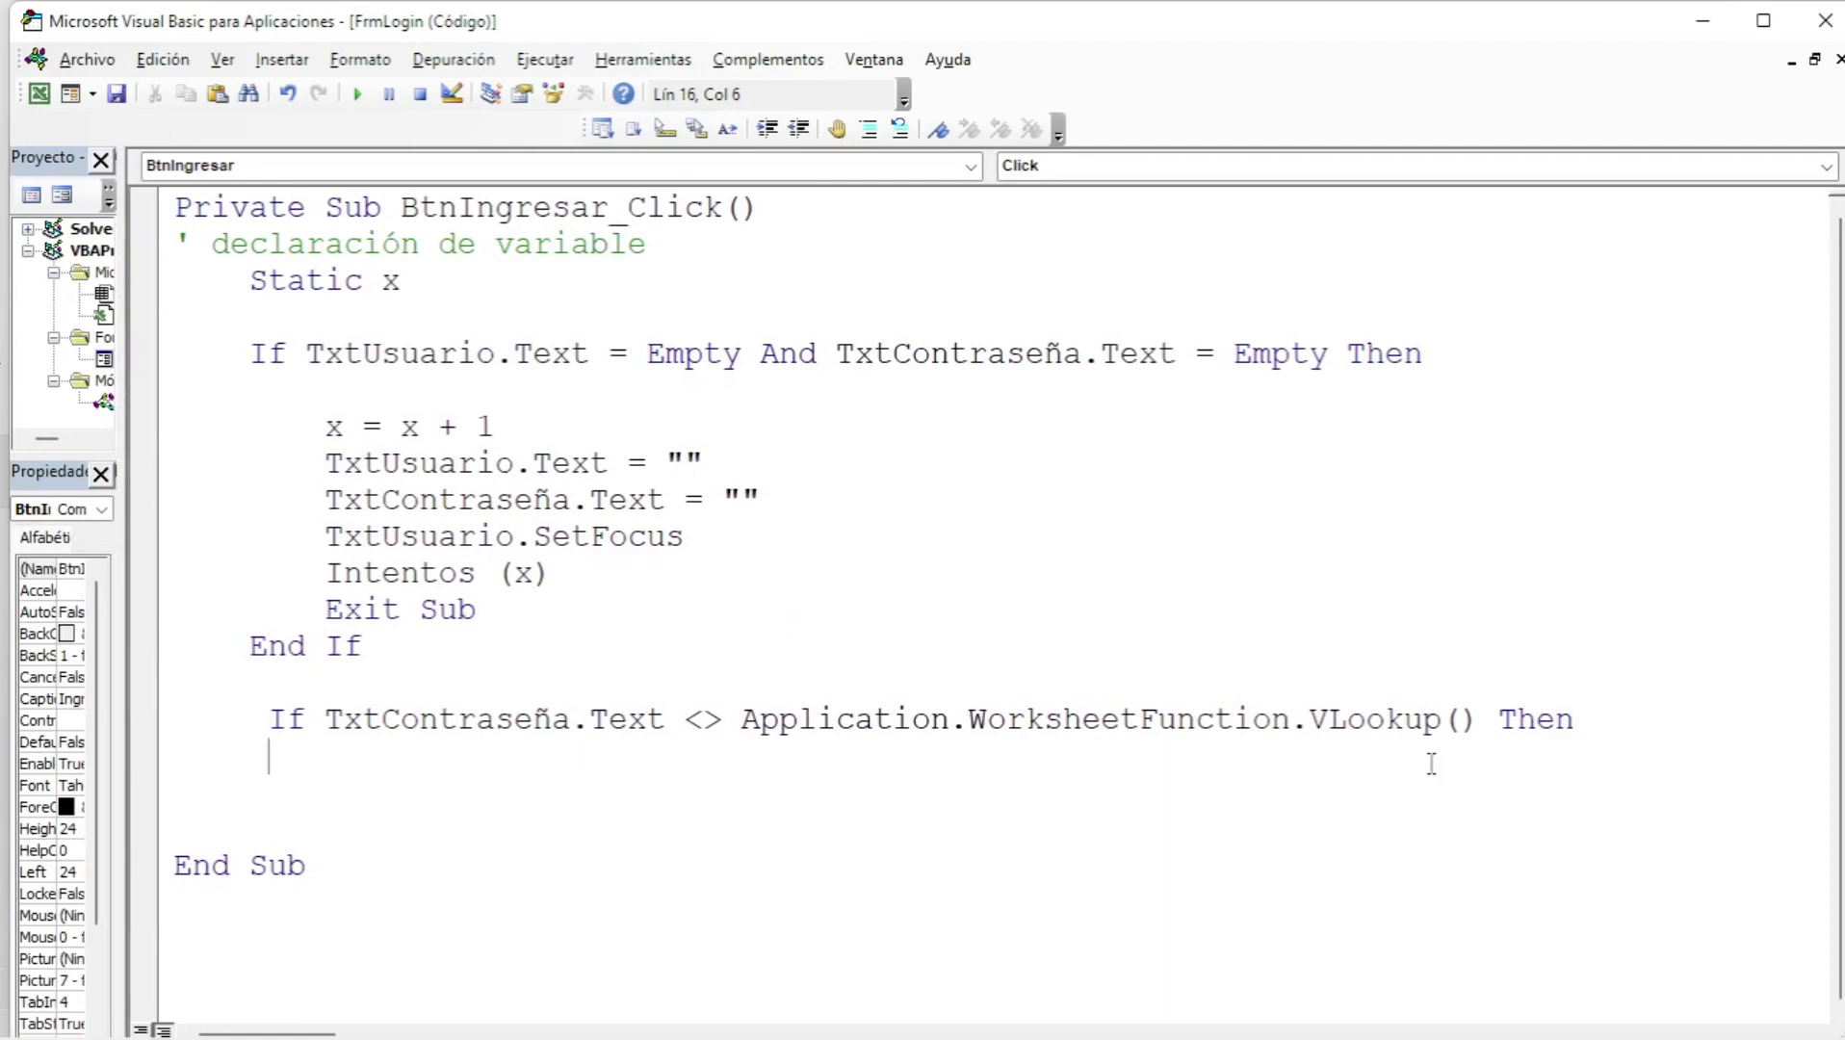
pyautogui.click(1461, 730)
pyautogui.hotkey('ctrl', 'space')
pyautogui.write('txt')
pyautogui.press('Down')
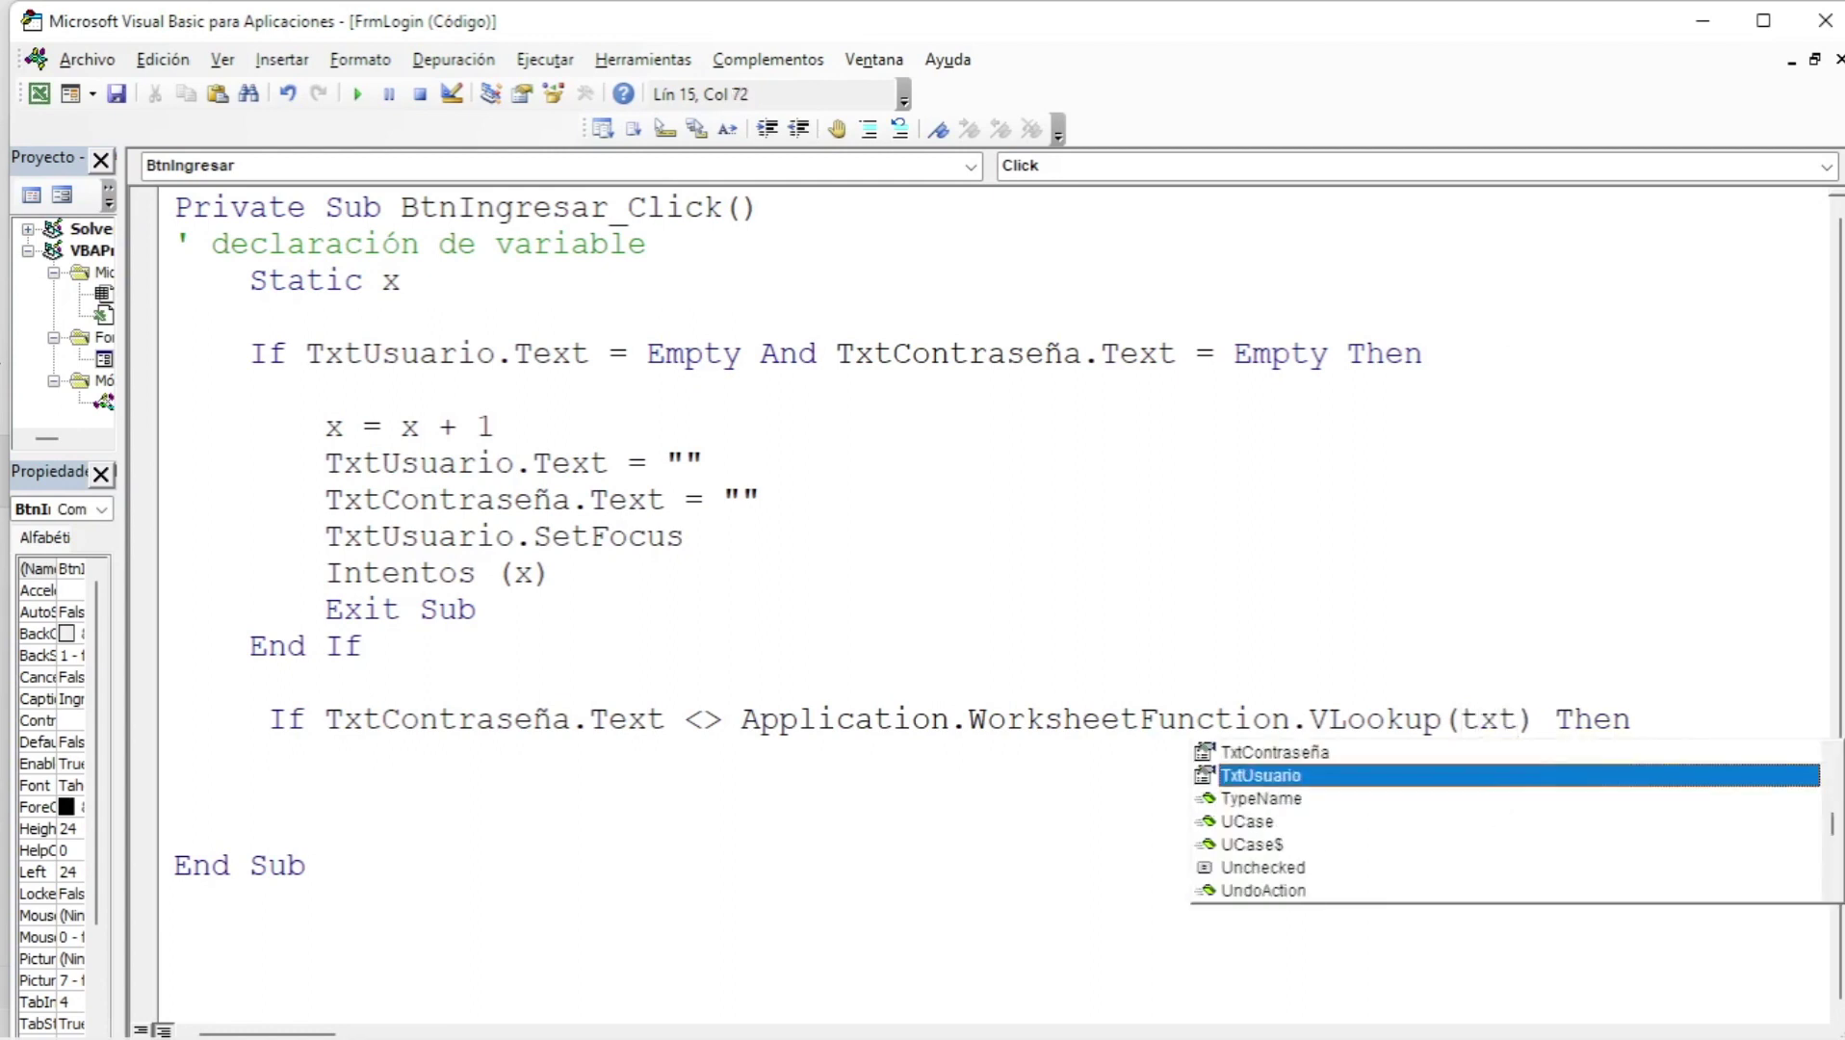
pyautogui.press('Tab')
pyautogui.write('.te')
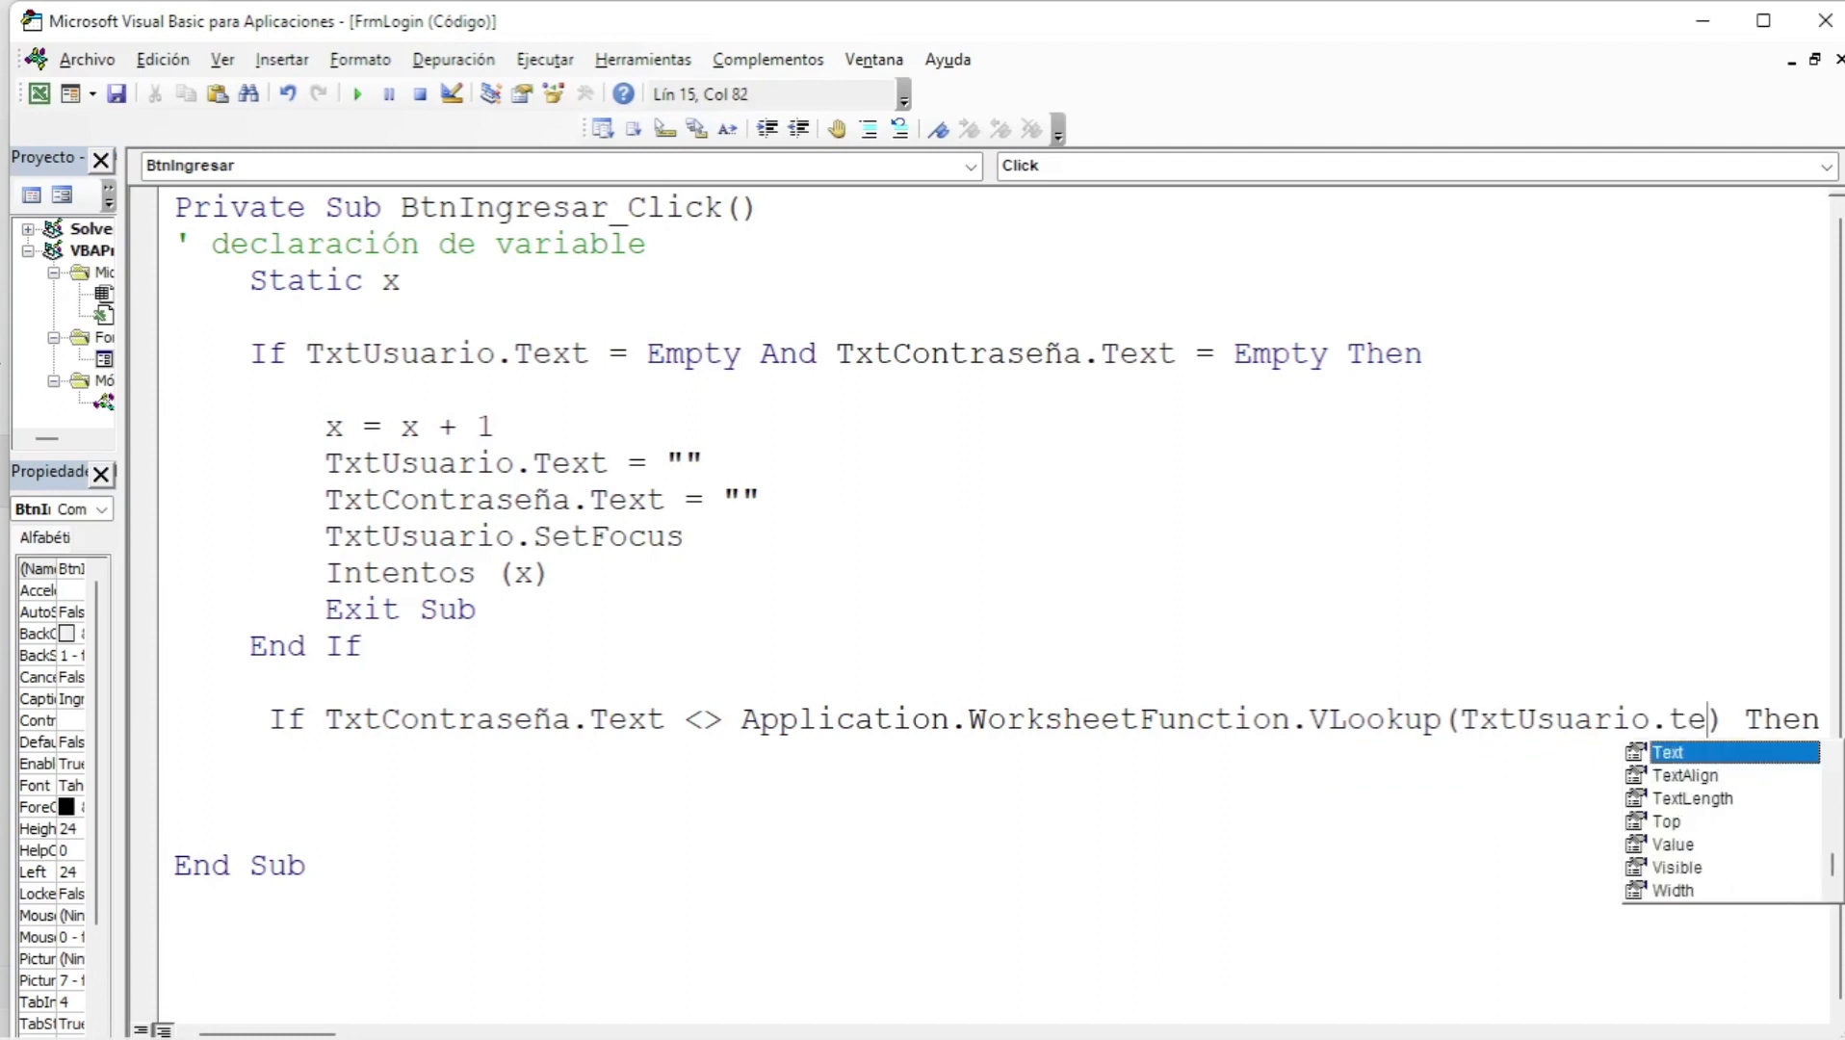
pyautogui.write('xt')
pyautogui.write(',')
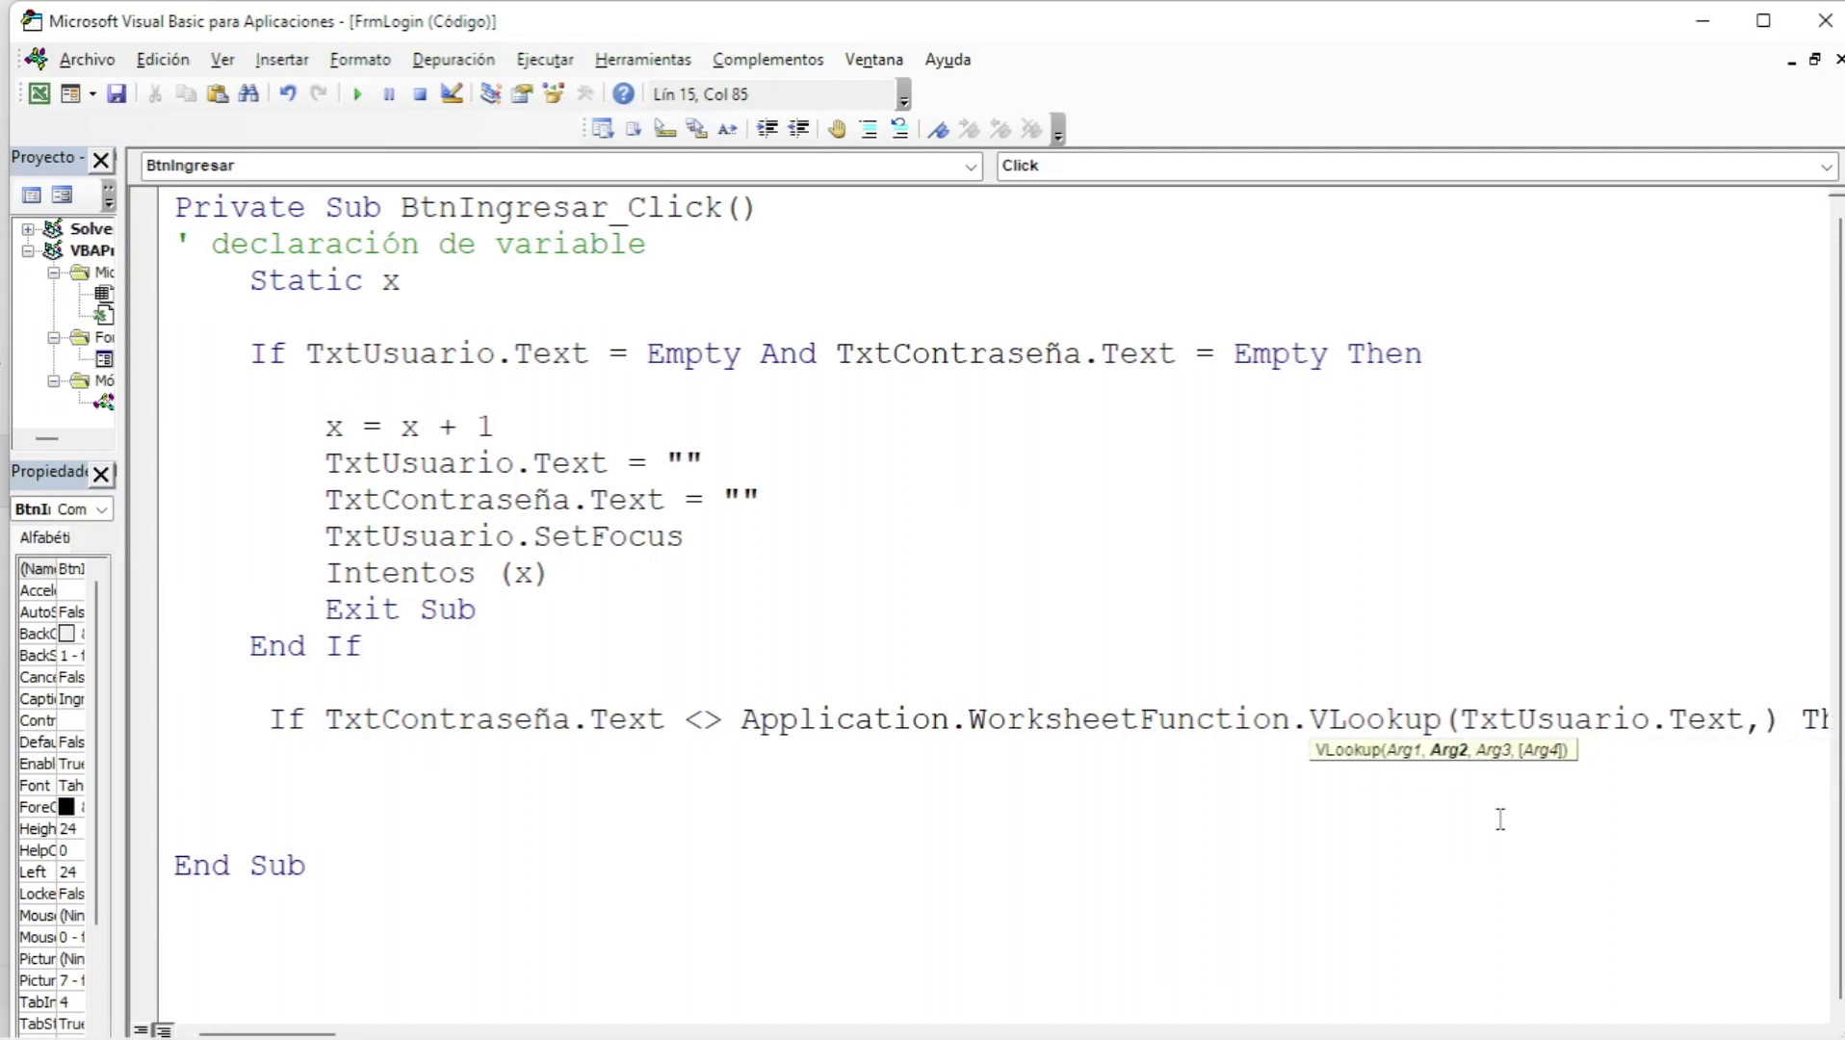
pyautogui.write('ra')
pyautogui.write('nge()')
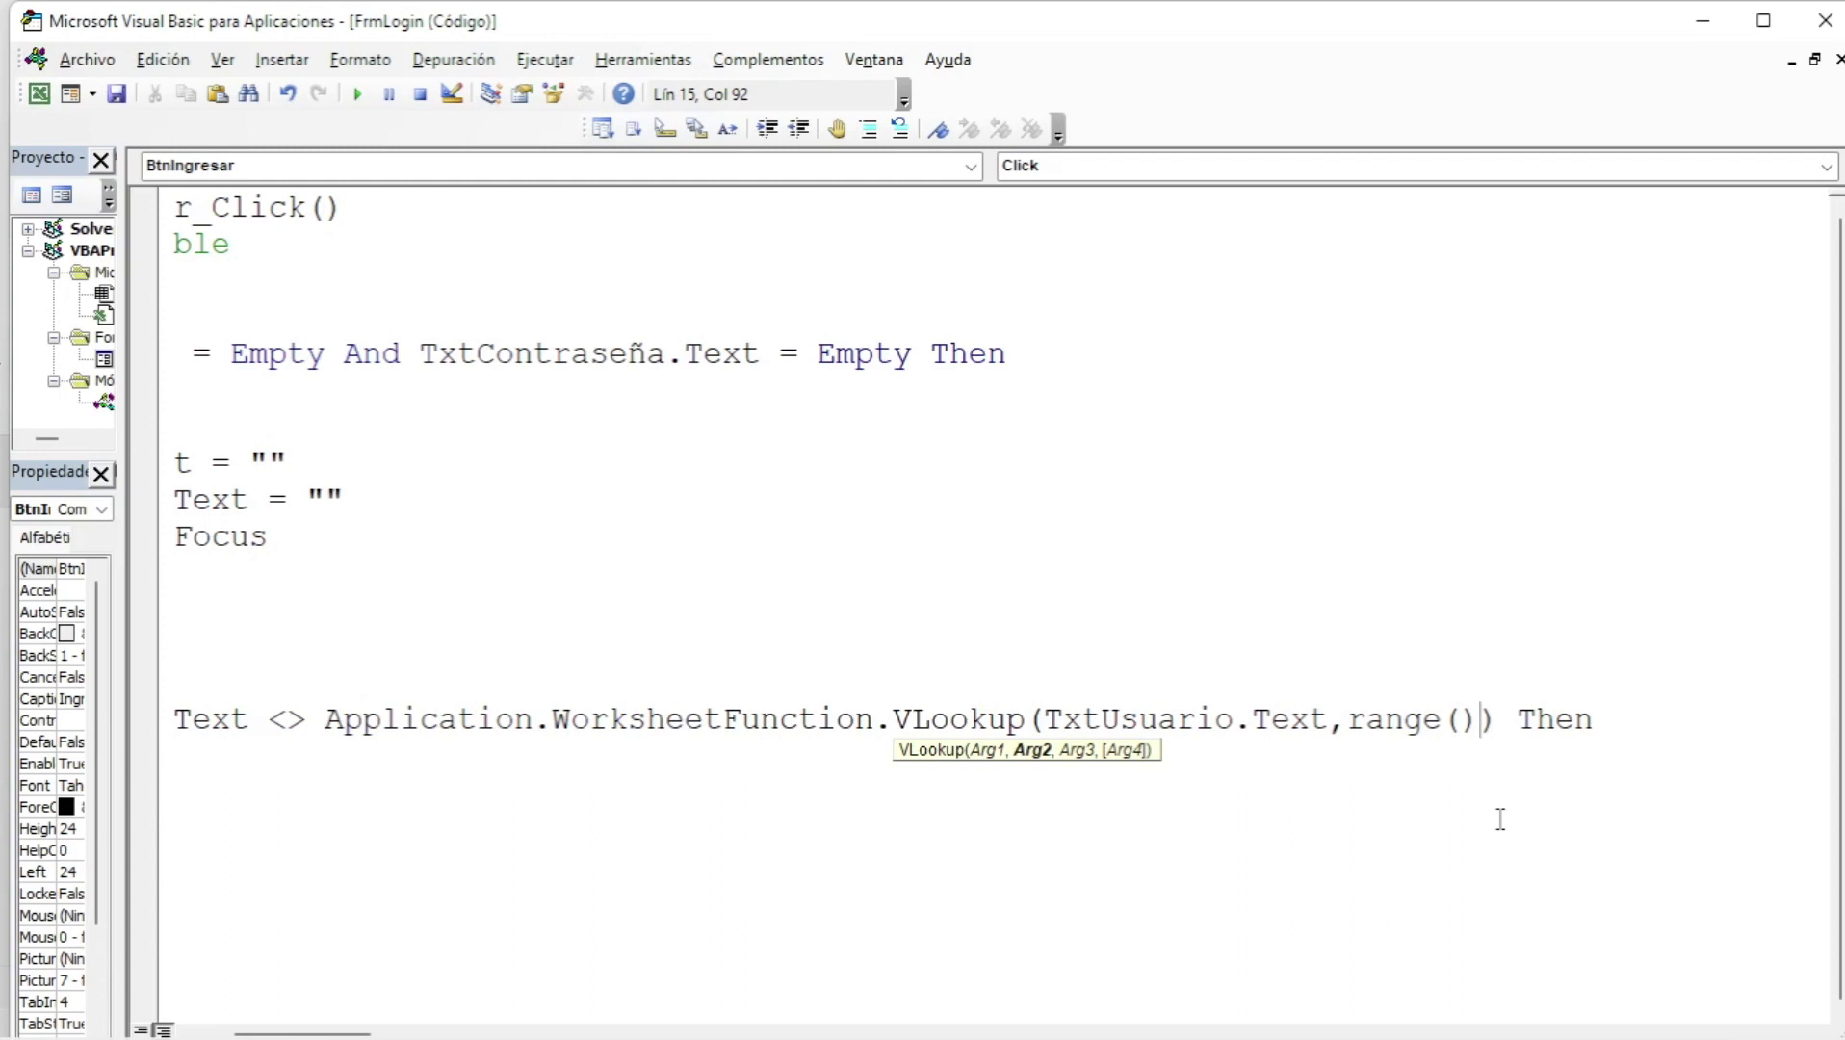
# - Check the USUARIOS table in the workbook and enter range("USUARIOS") as the lookup table
pyautogui.click(38, 94)
pyautogui.moveTo(248, 405); pyautogui.dragTo(523, 541)
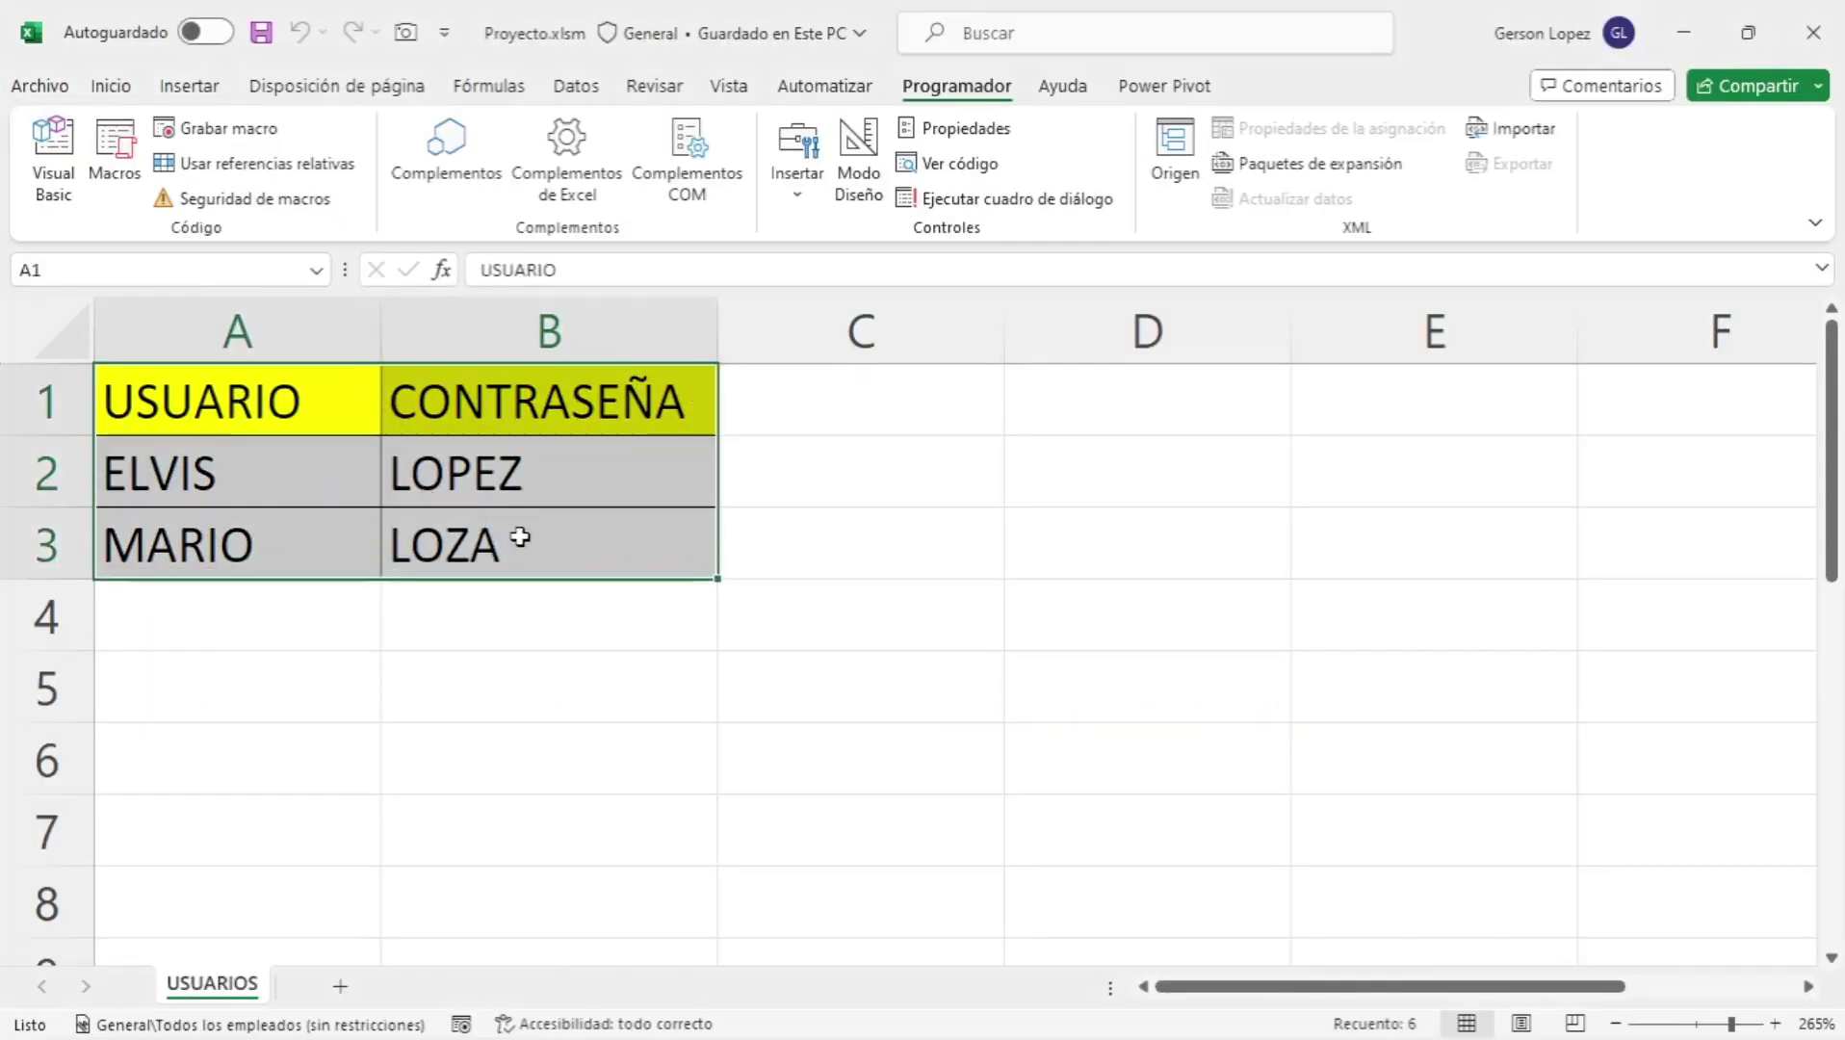
pyautogui.click(53, 154)
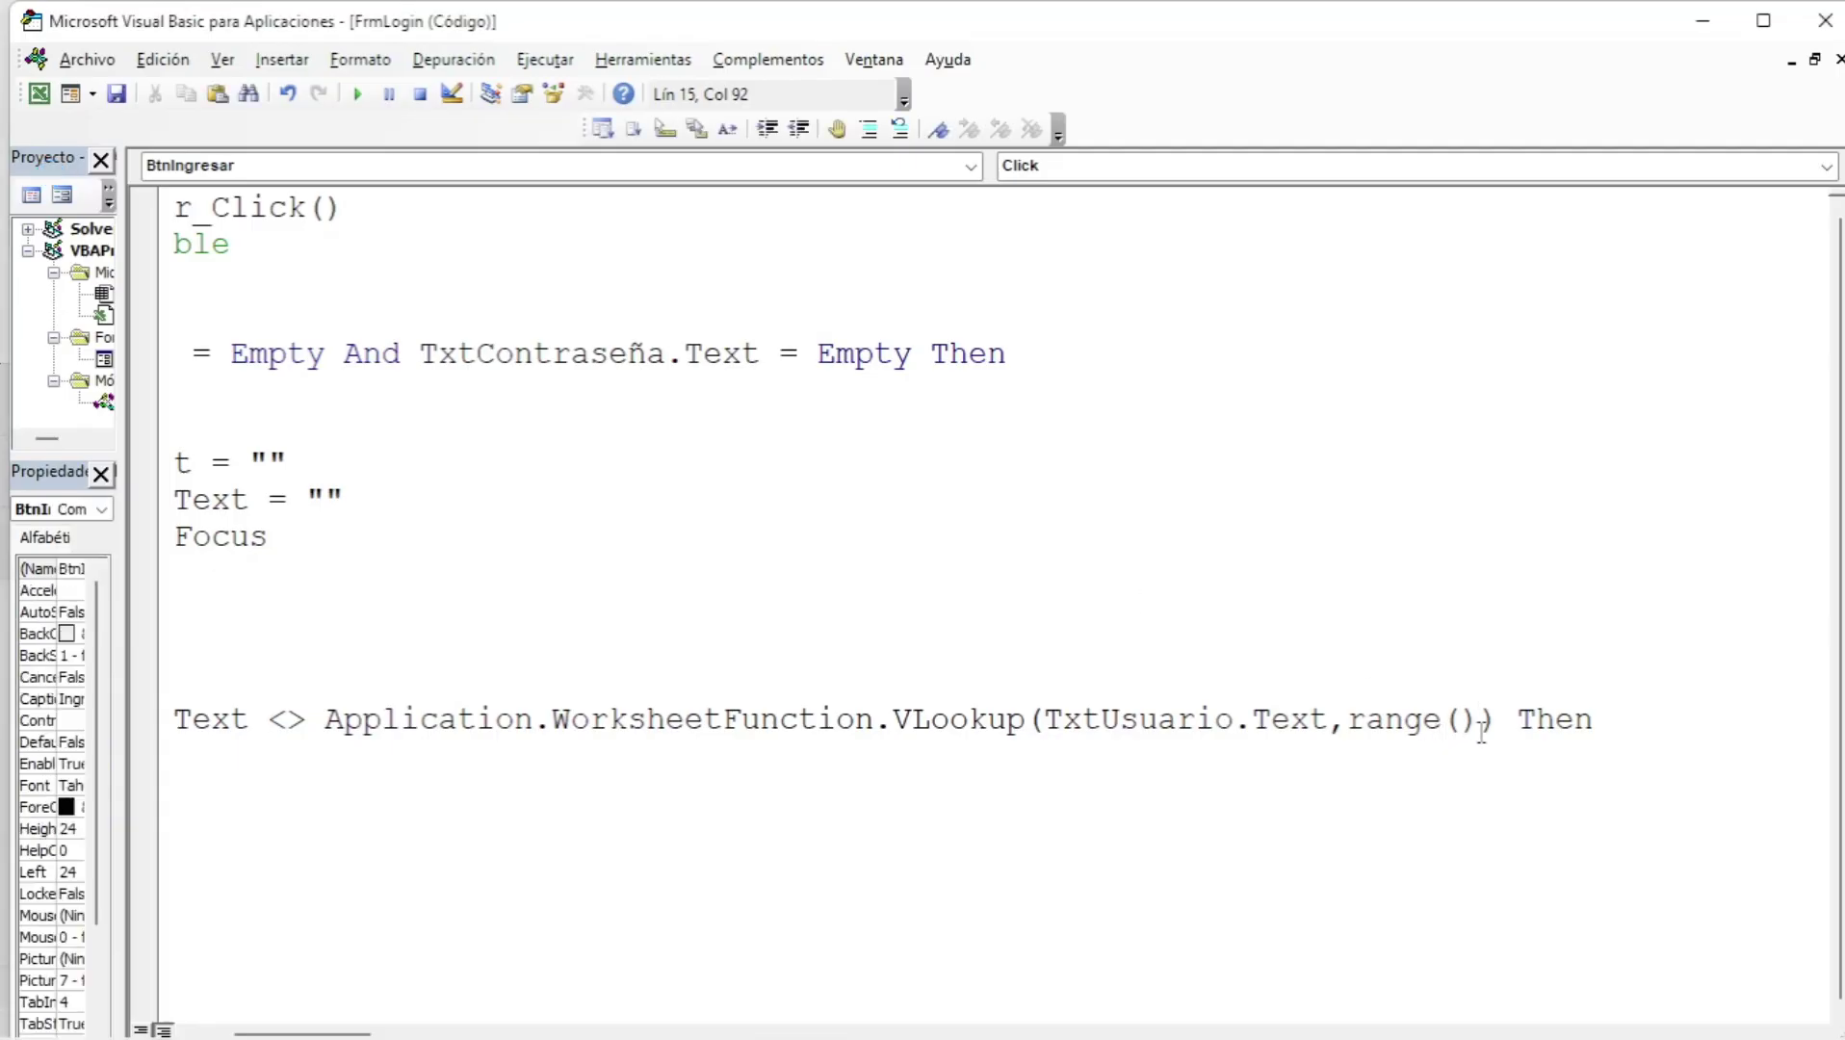
pyautogui.write('""')
pyautogui.press('Left')
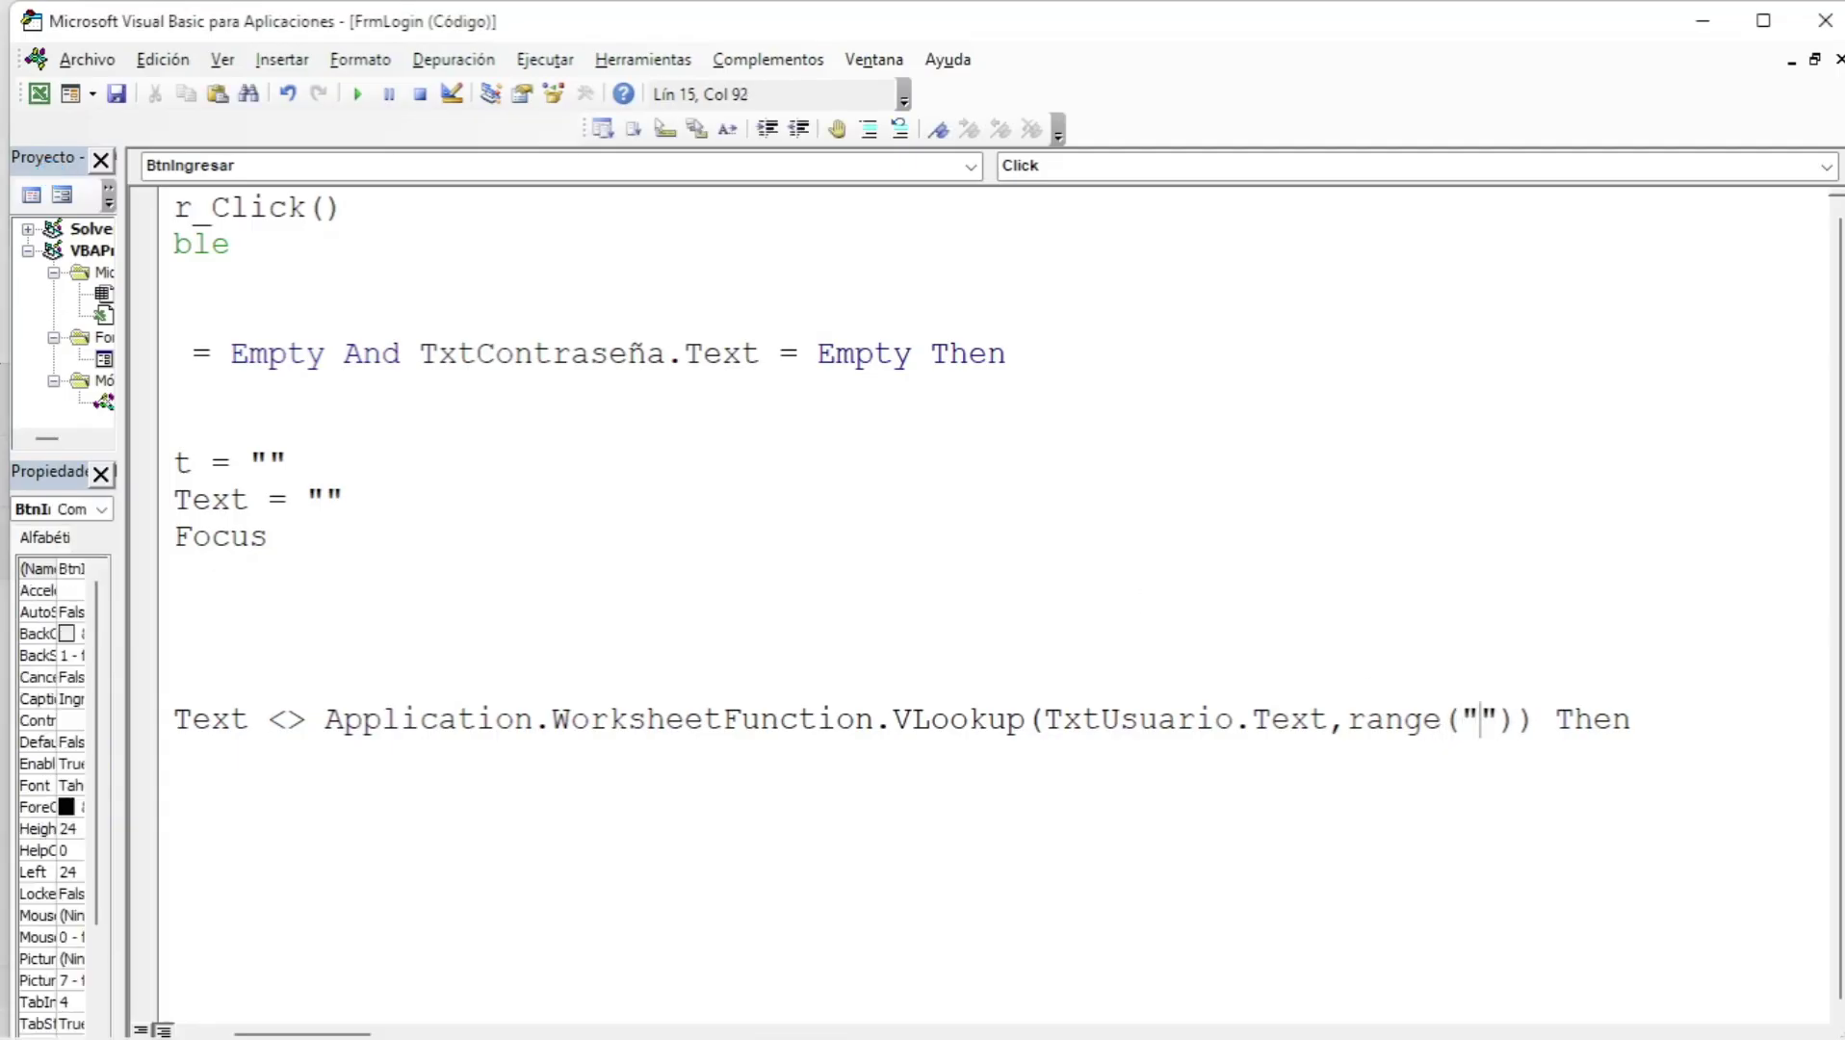
pyautogui.write('USUARIOS')
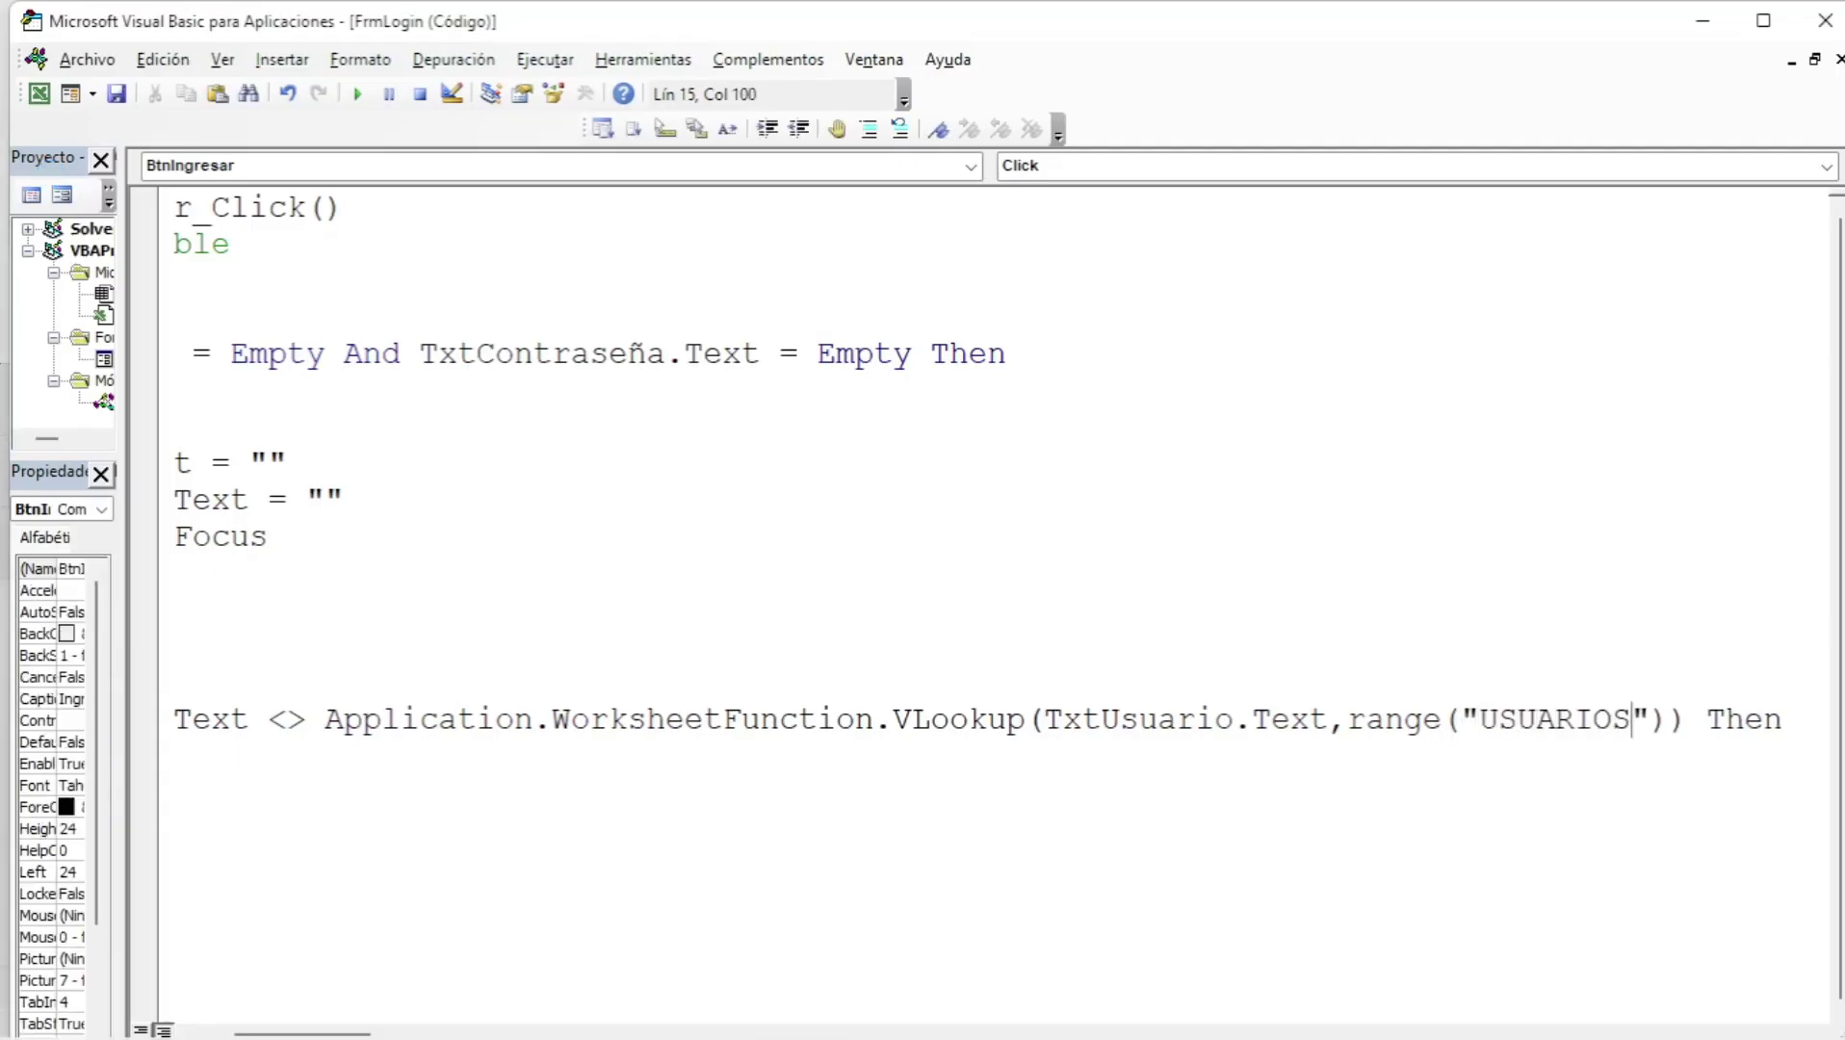
pyautogui.press('Right')
pyautogui.press('Right')
pyautogui.write(',')
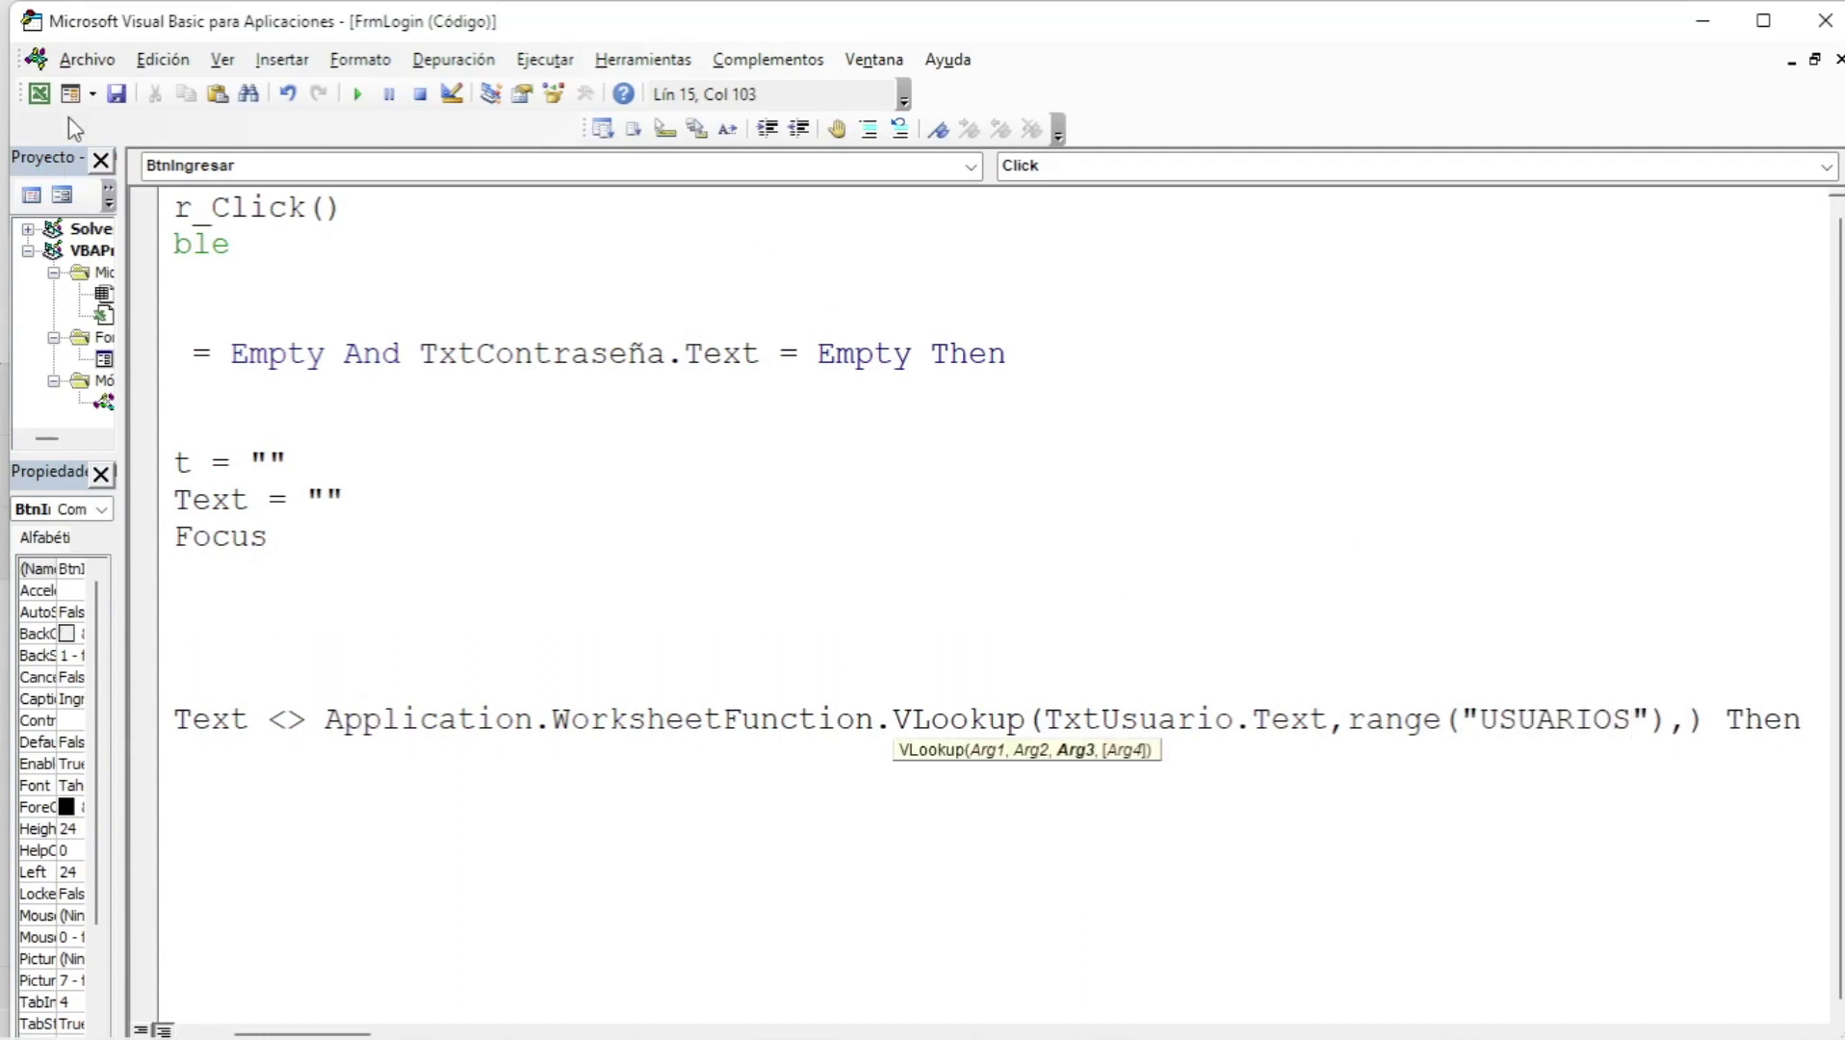
# - Add 2 and 0 as VLookup's column index and exact-match arguments
pyautogui.click(38, 93)
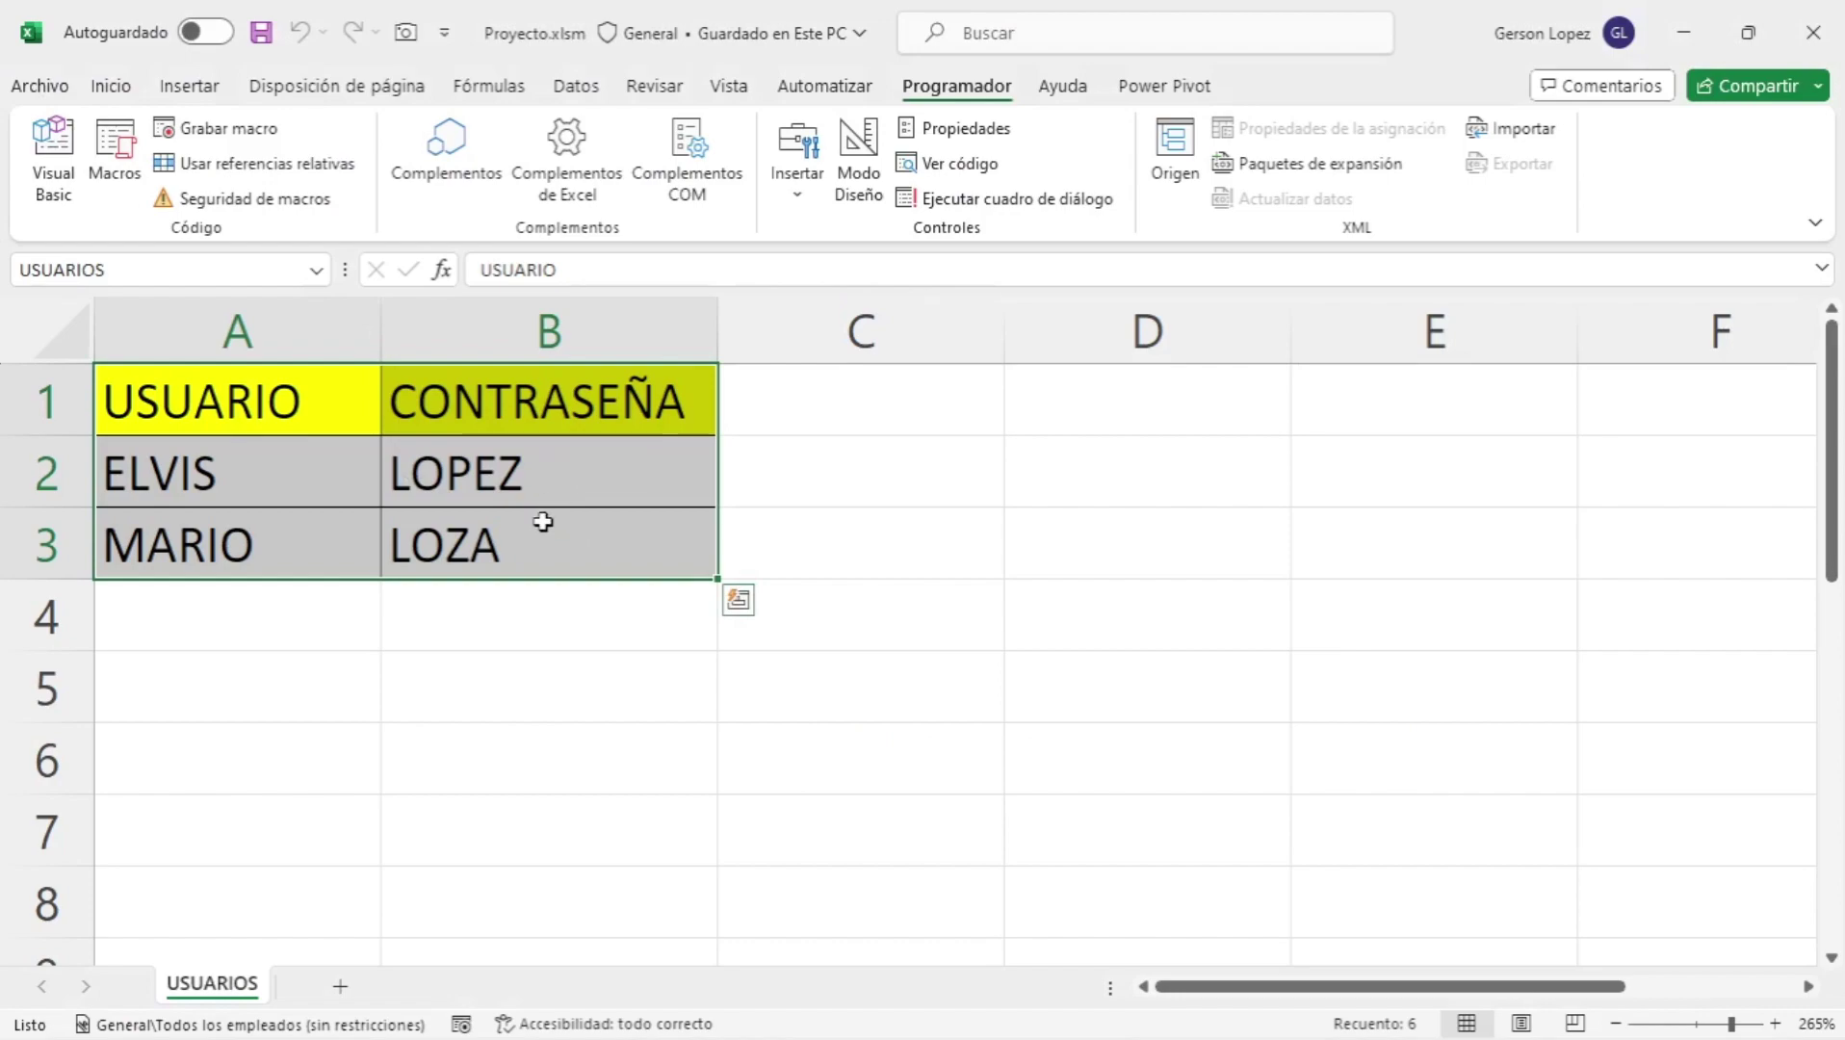
pyautogui.click(45, 156)
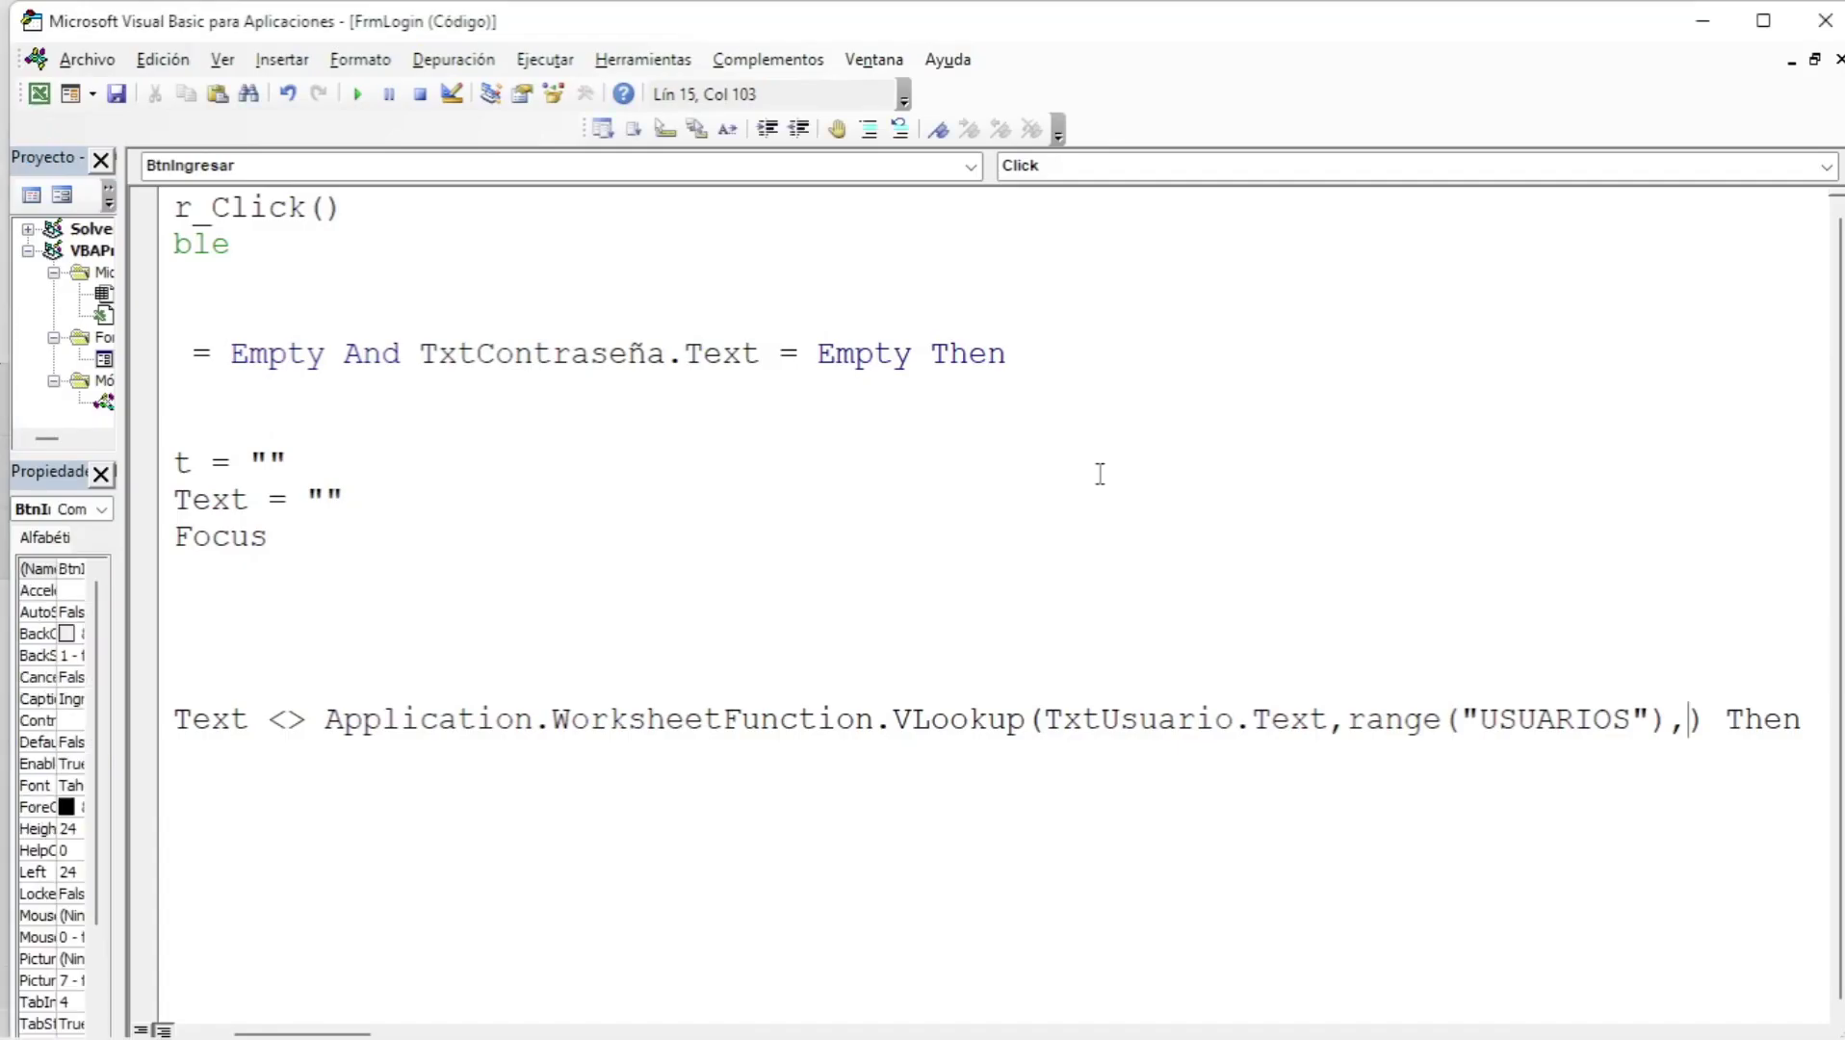
pyautogui.write('2,')
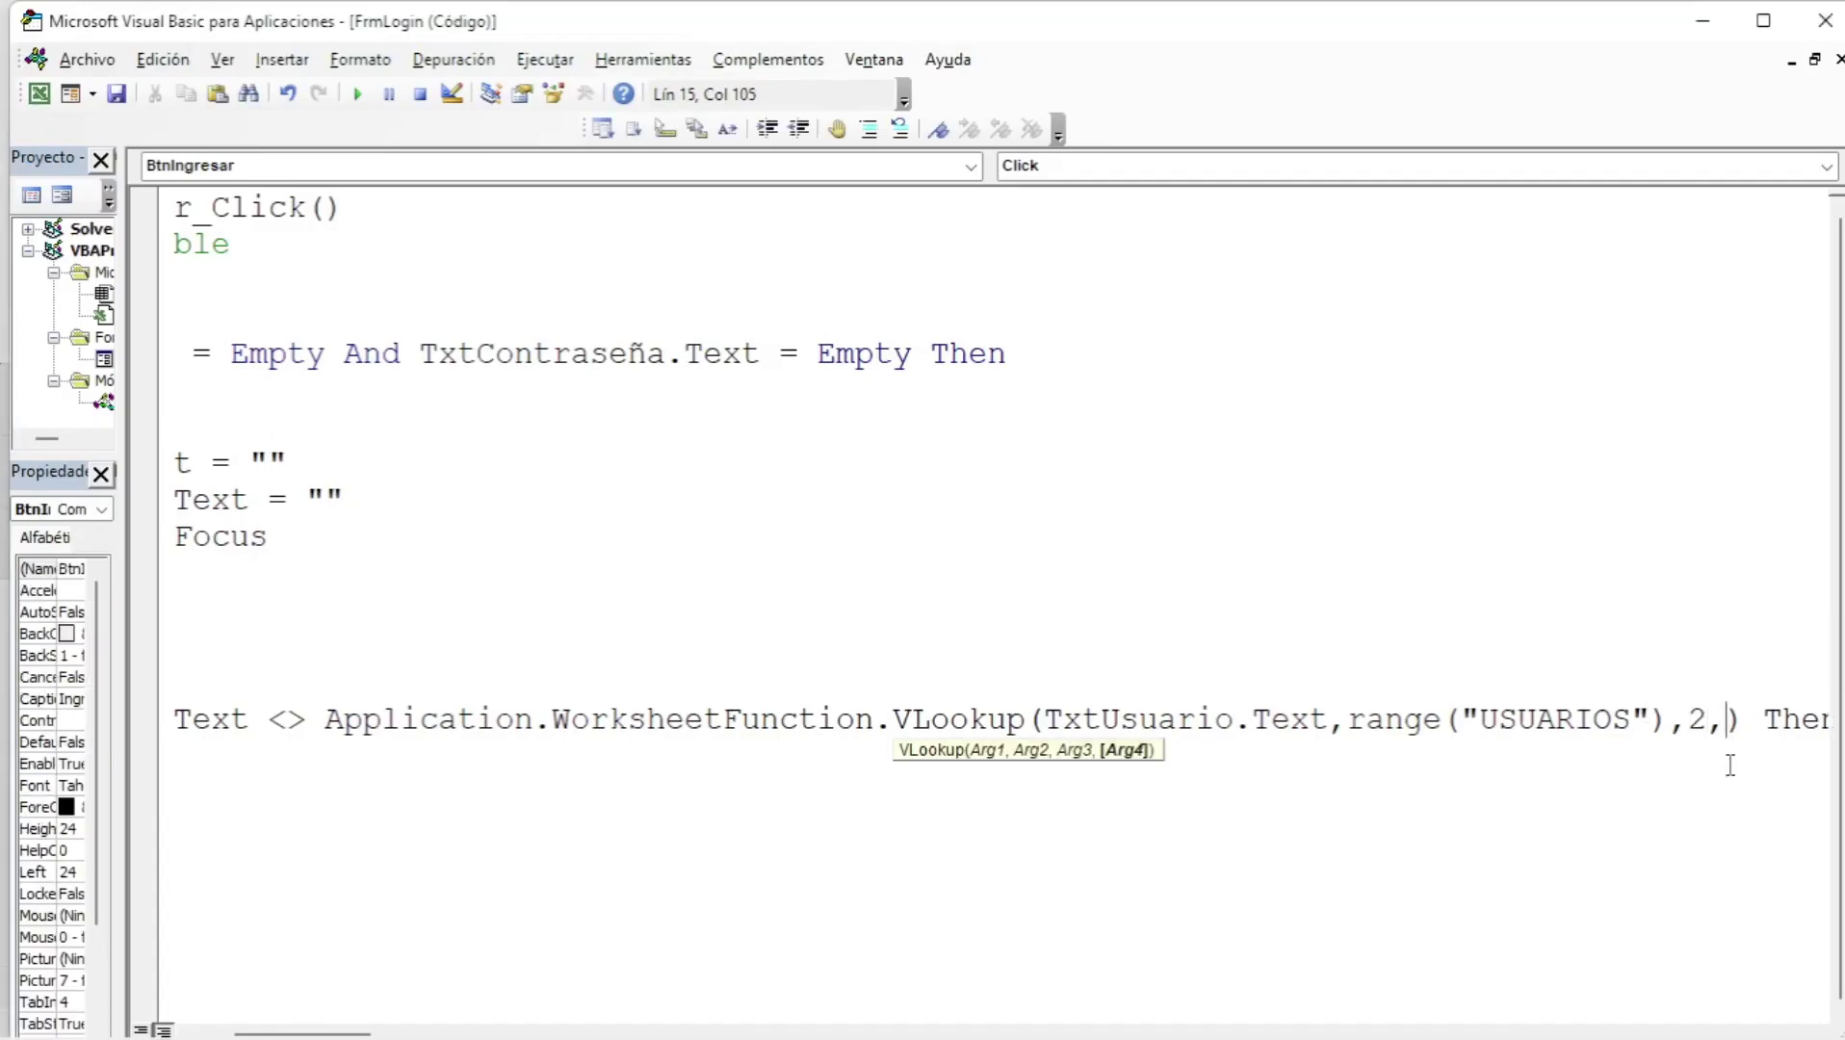
pyautogui.write('0')
pyautogui.press('Right')
pyautogui.press('Left')
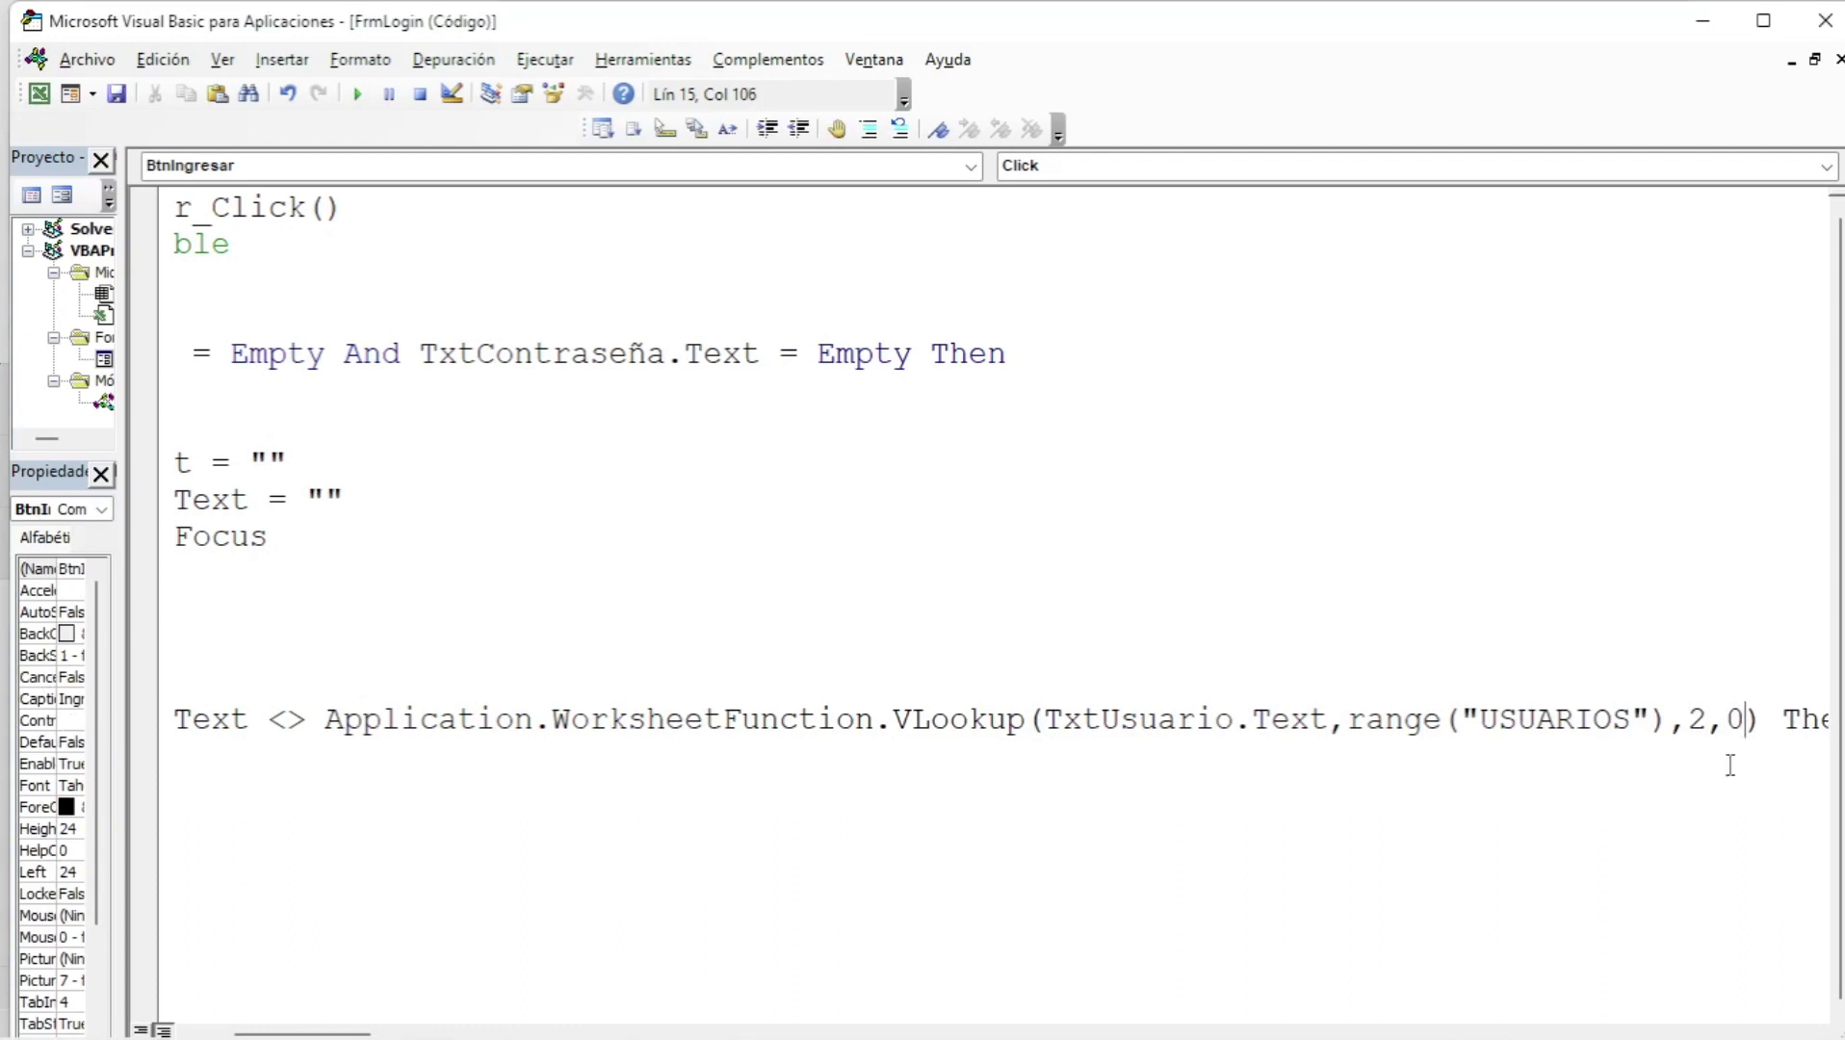
pyautogui.press('Left')
pyautogui.press('Right')
# - Break the If condition before Application with a ' _' continuation and open a body line
pyautogui.moveTo(122, 396); pyautogui.dragTo(87, 423)
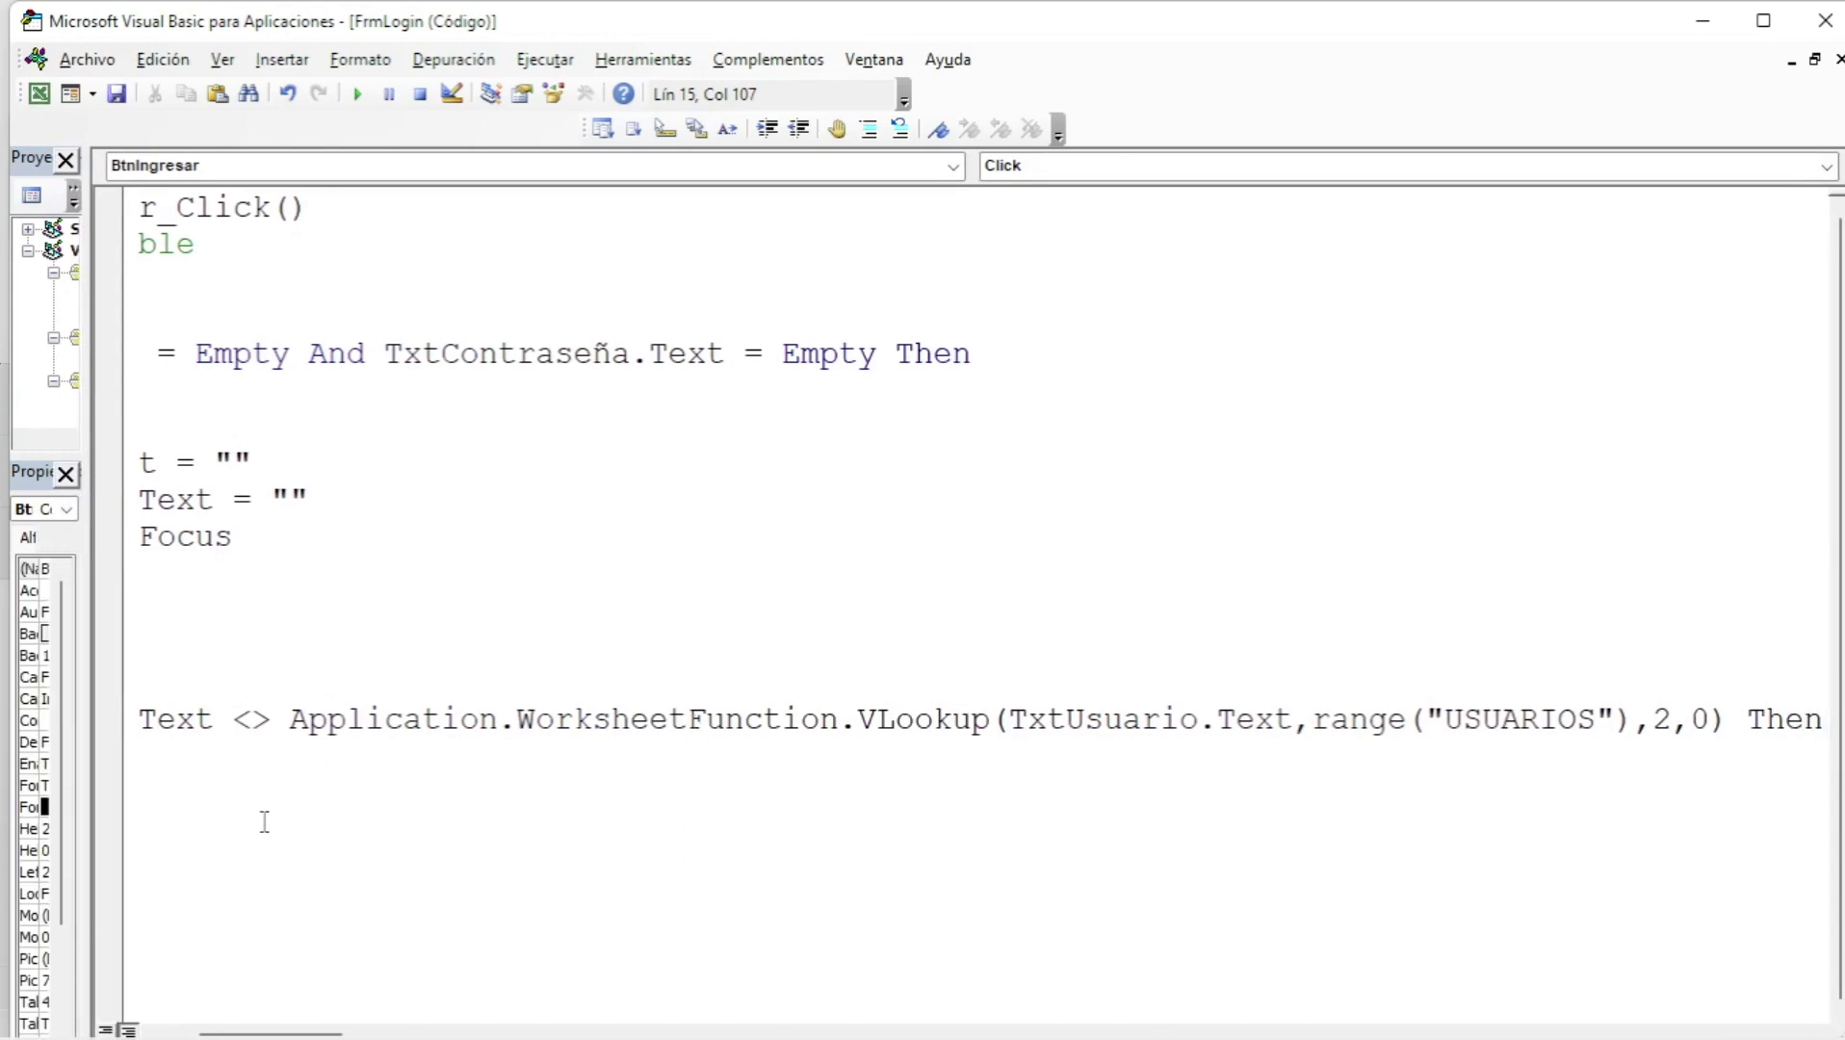
pyautogui.moveTo(235, 1033); pyautogui.dragTo(199, 1033)
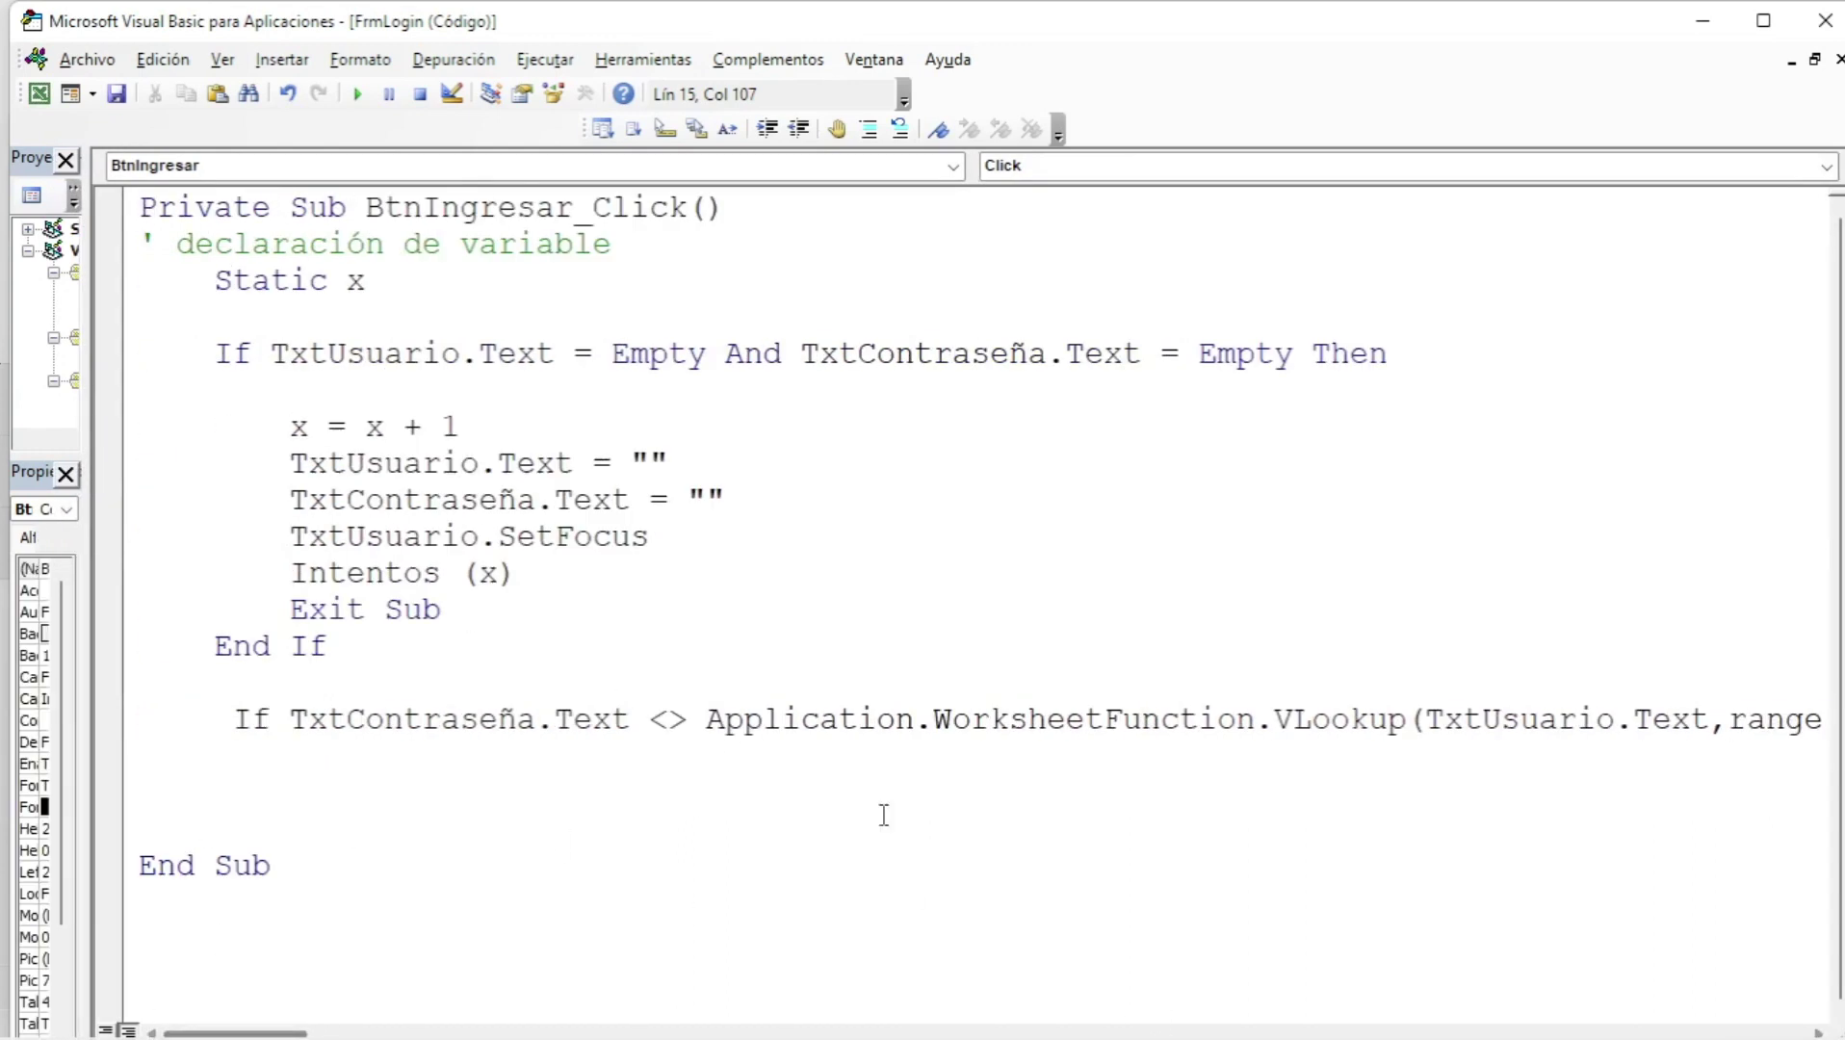
pyautogui.click(702, 720)
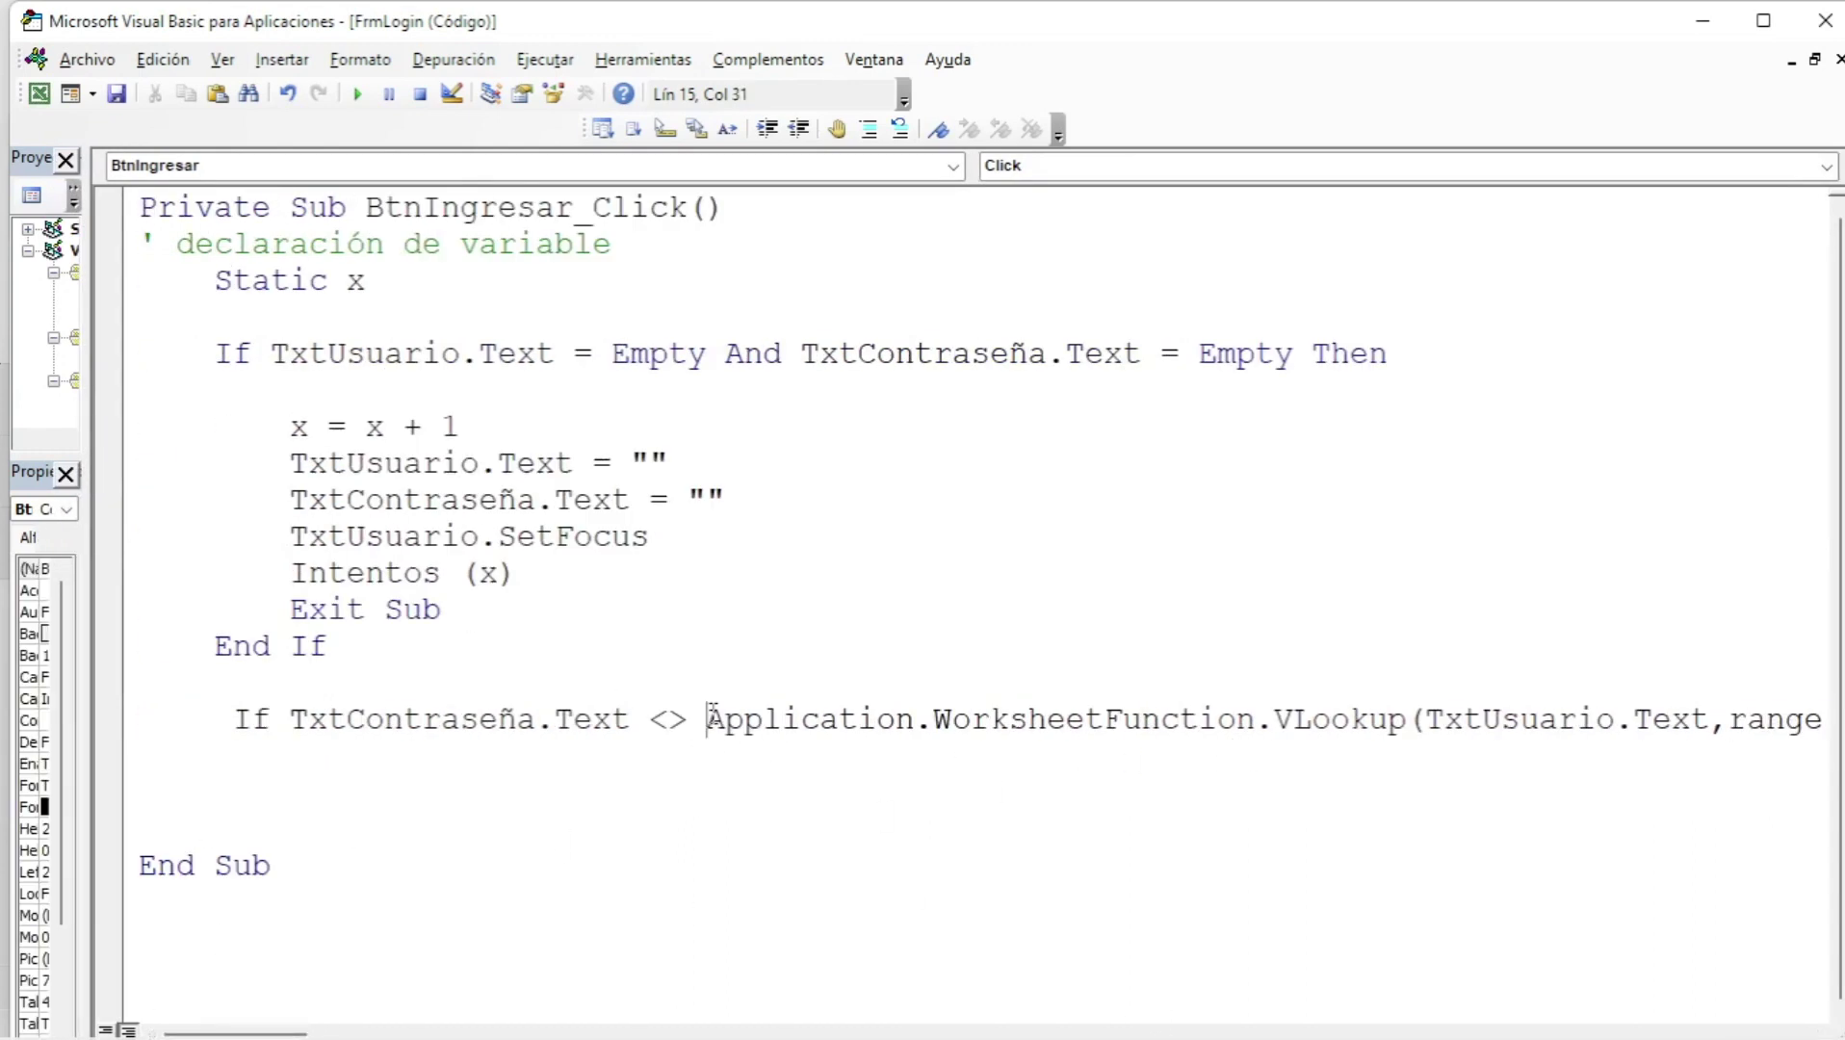
pyautogui.write('_')
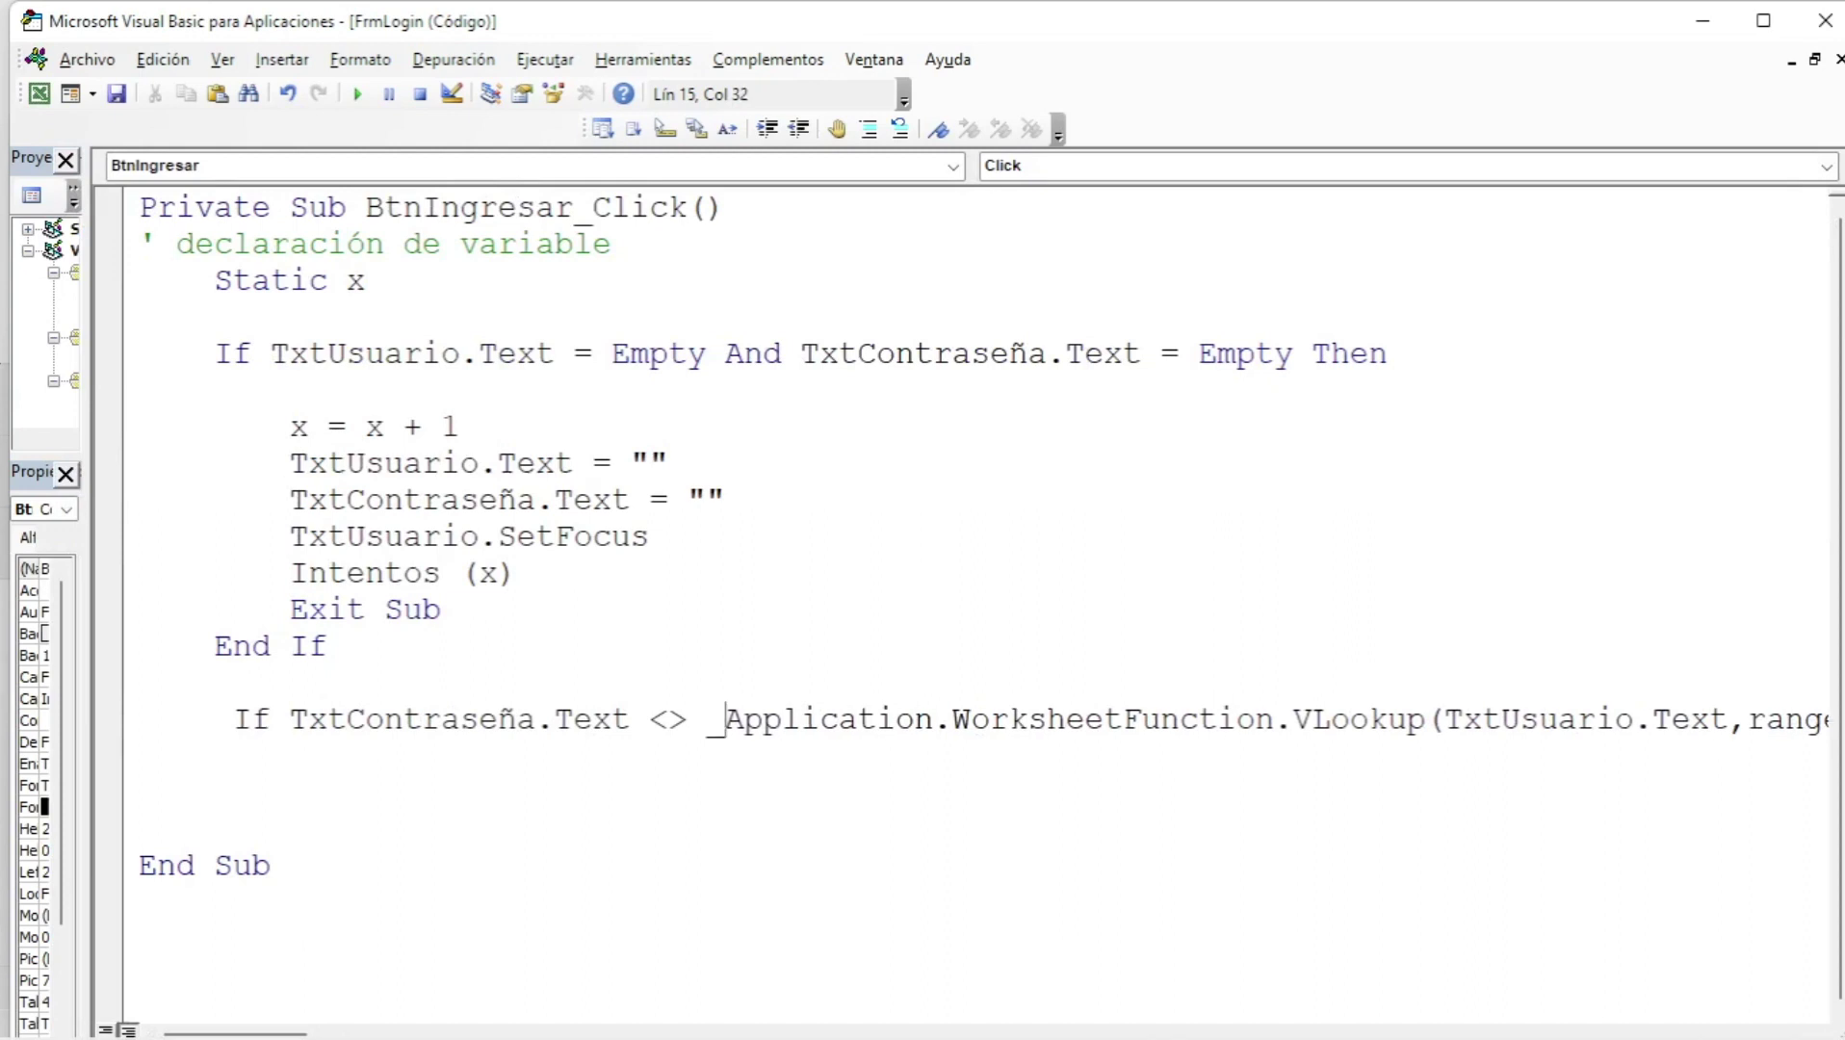
pyautogui.press('Return')
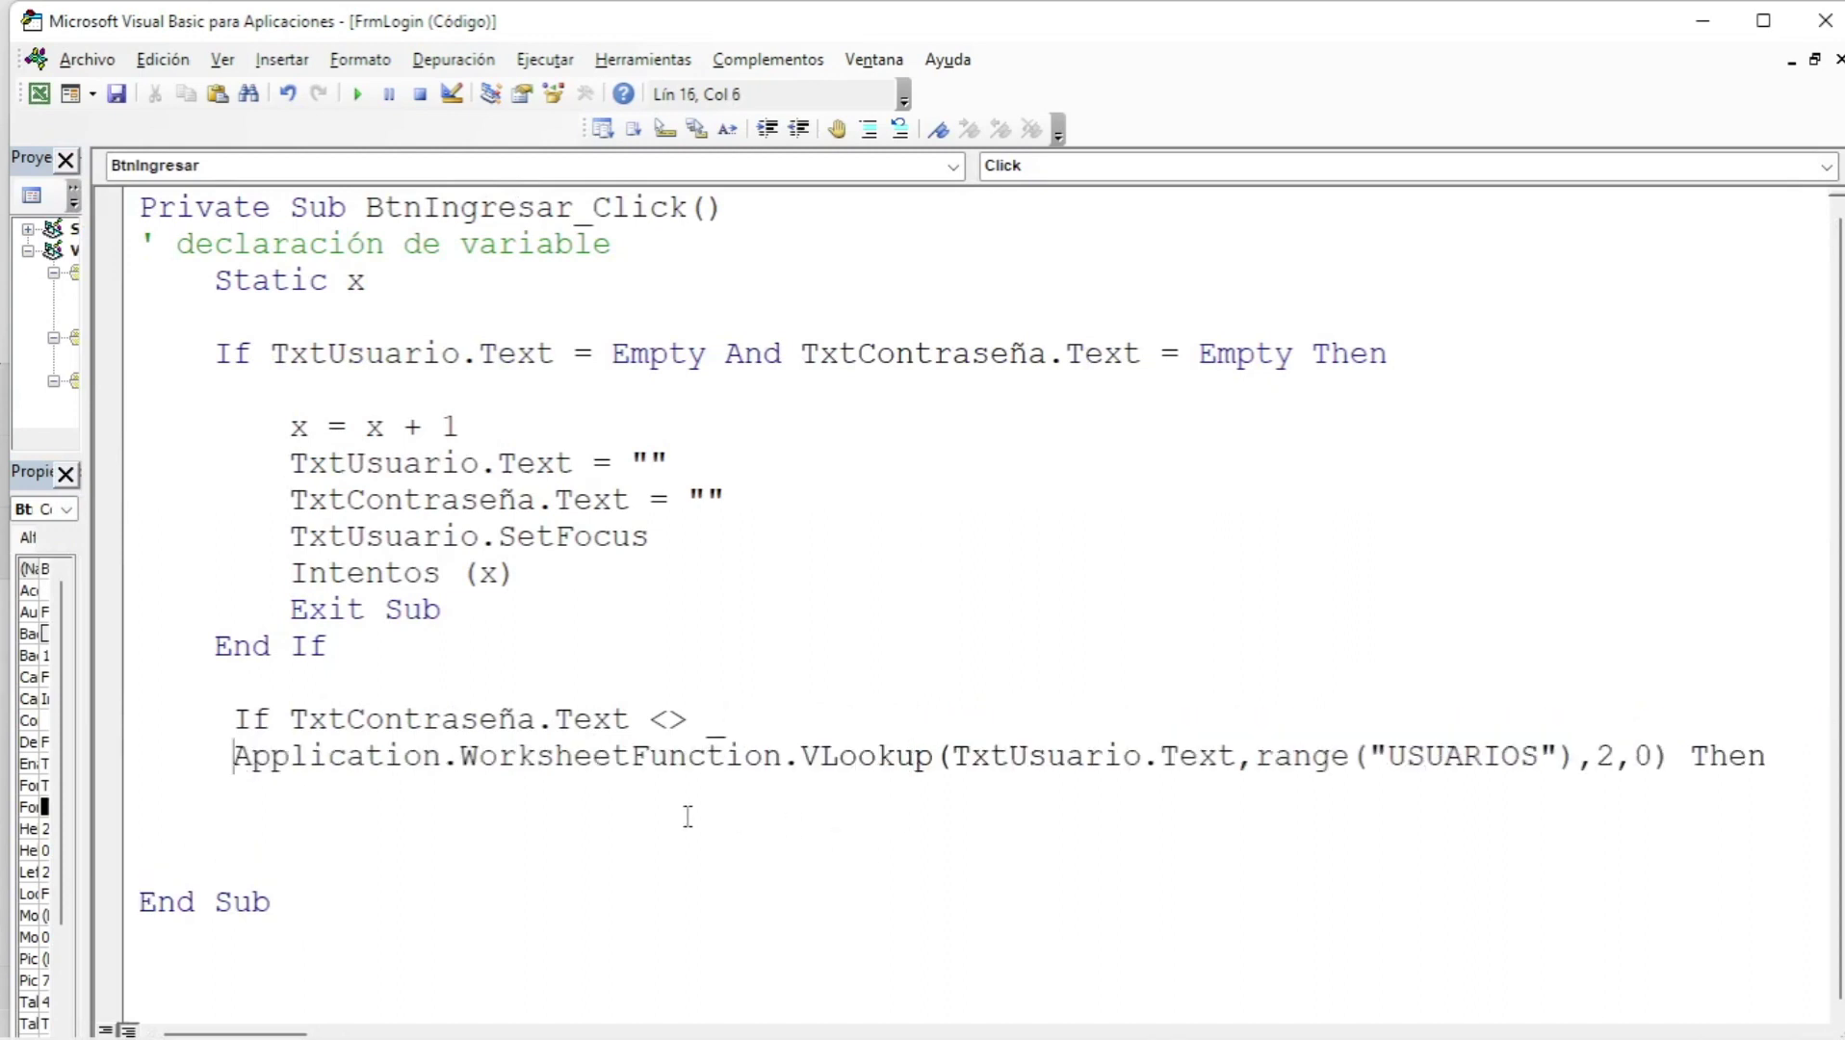
pyautogui.press('Down')
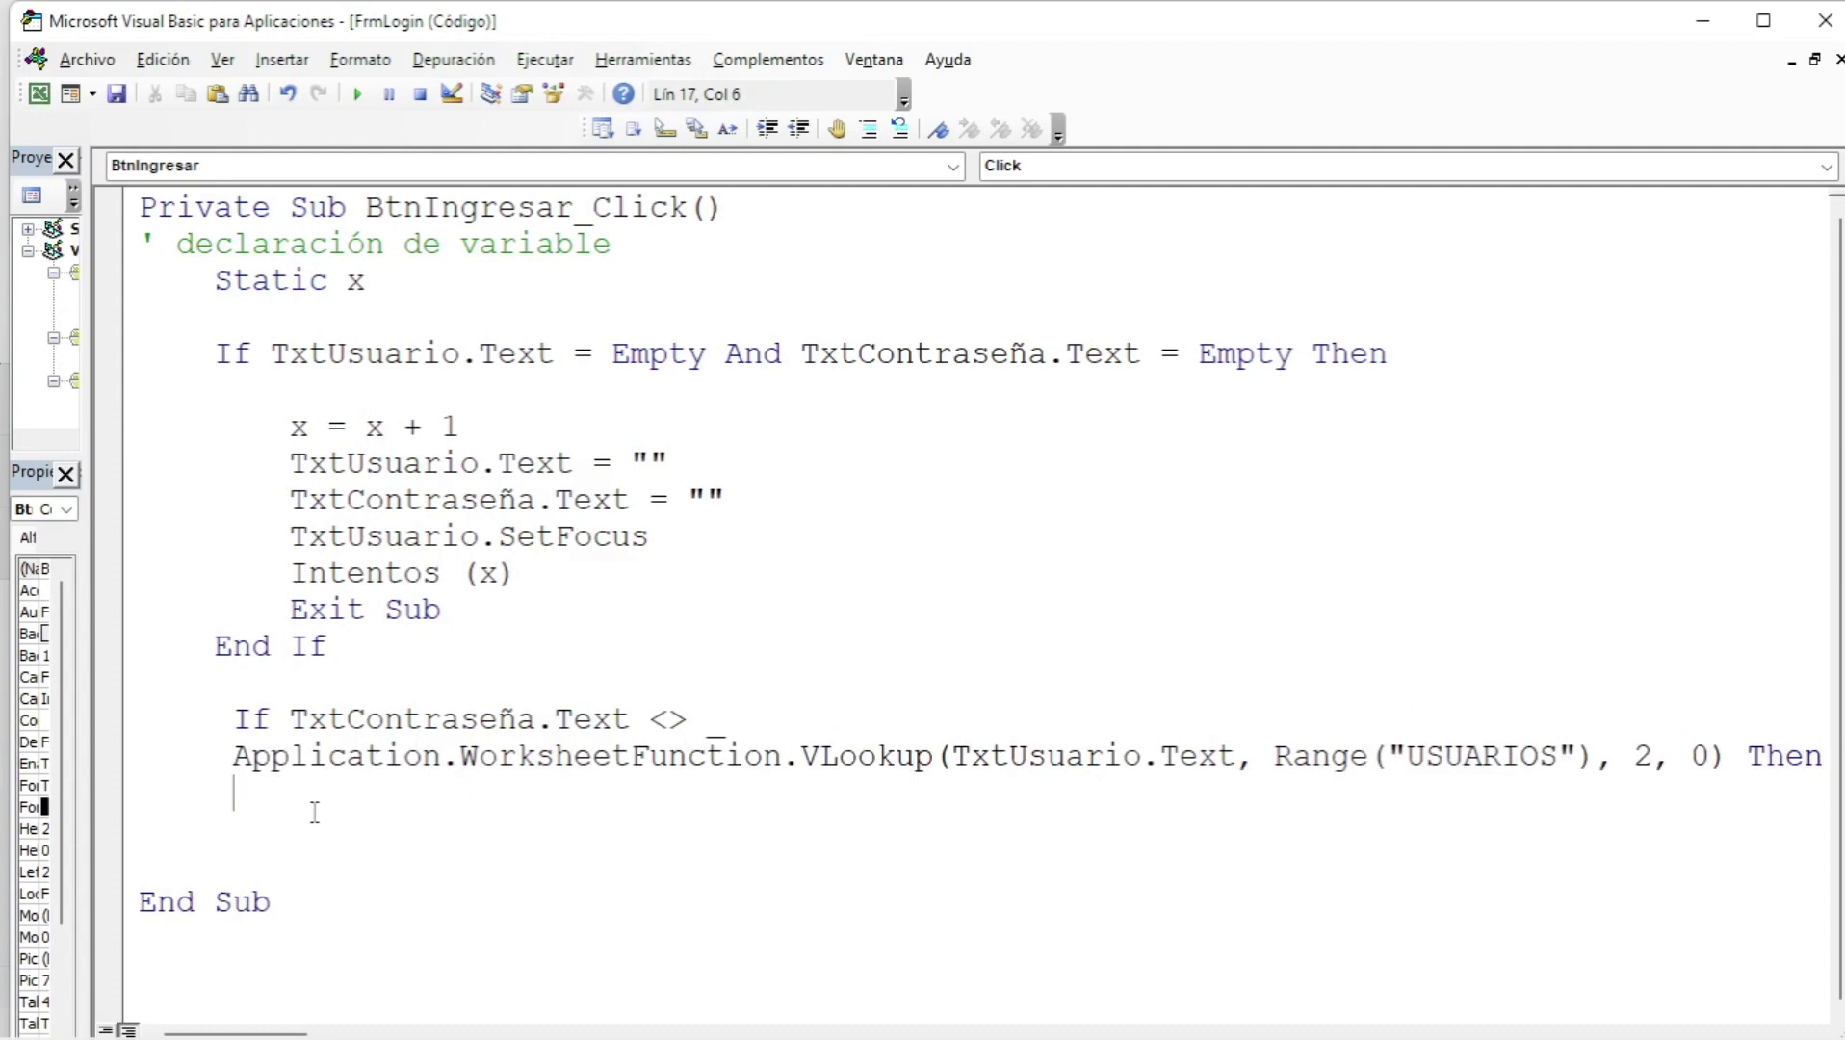
pyautogui.press('Return')
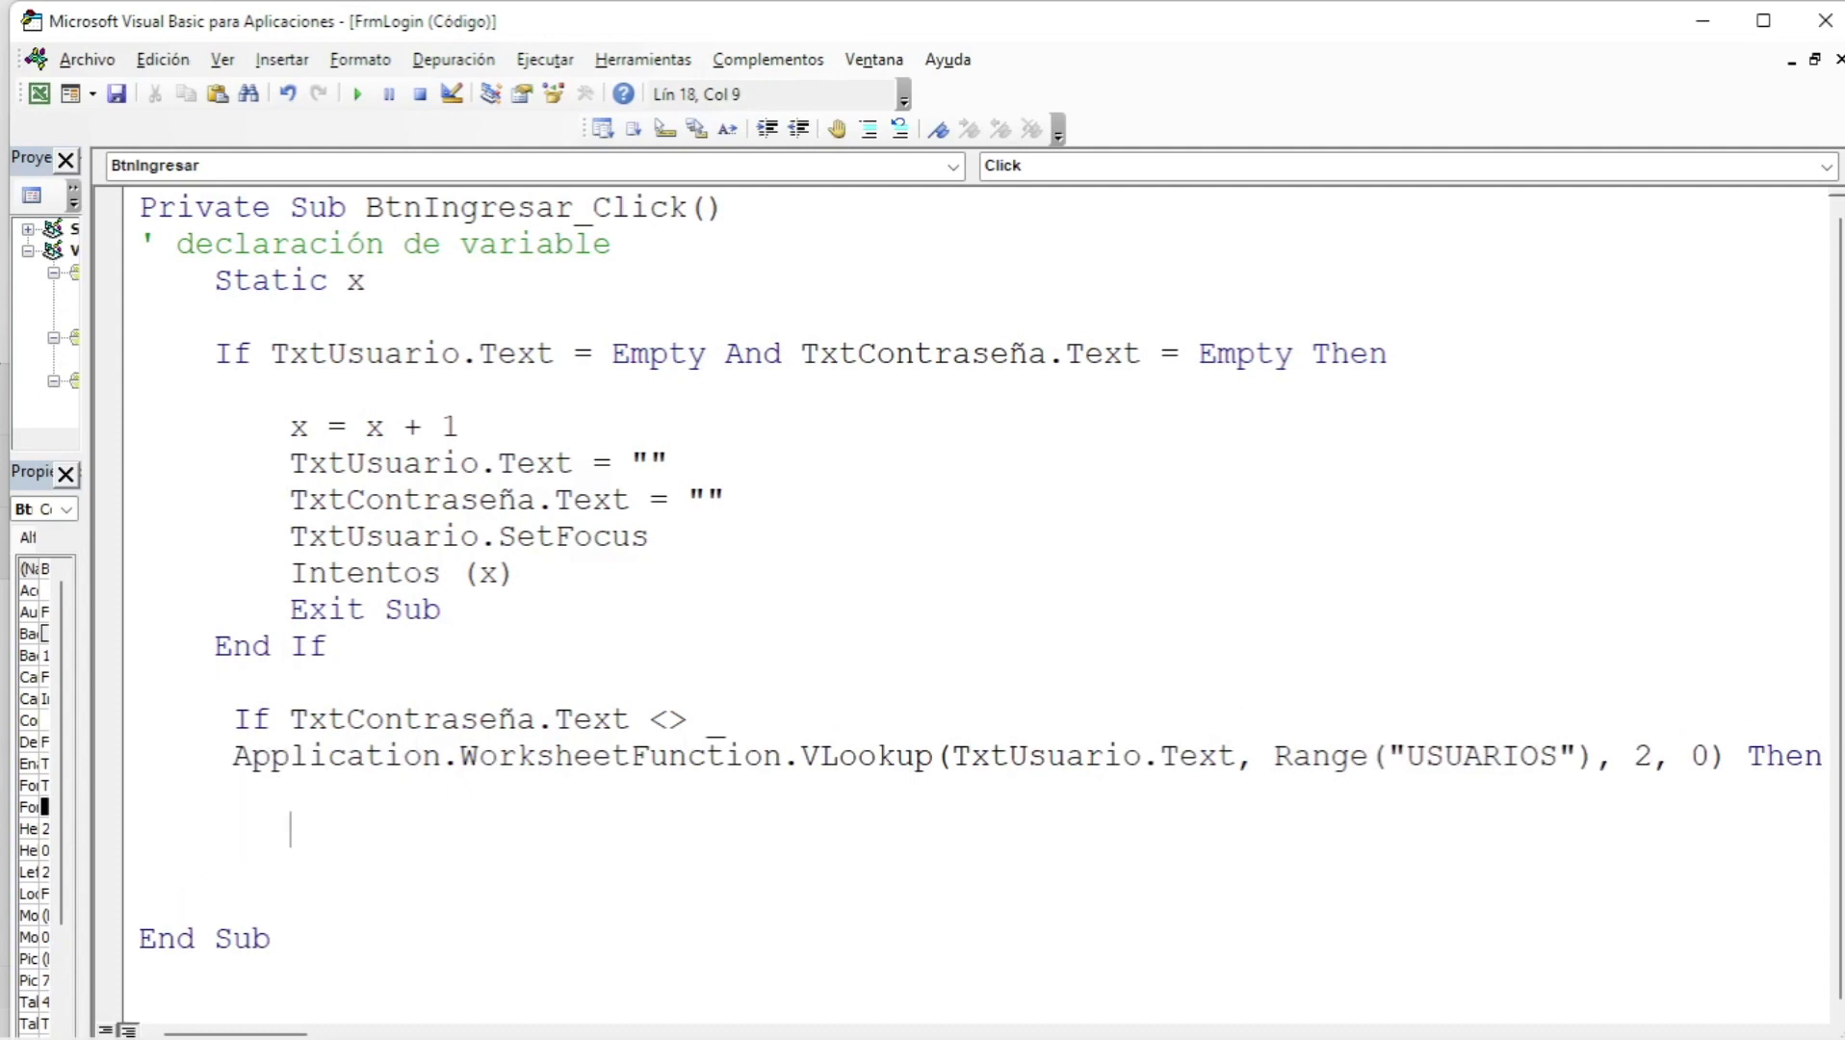
# - Increment the failed-attempt counter with x = x + 1
pyautogui.write('X ')
pyautogui.write('= X')
pyautogui.press('BackSpace')
pyautogui.press('BackSpace')
pyautogui.press('BackSpace')
pyautogui.press('BackSpace')
pyautogui.press('BackSpace')
pyautogui.write('x ')
pyautogui.write('= x + ')
pyautogui.write('1')
pyautogui.press('Return')
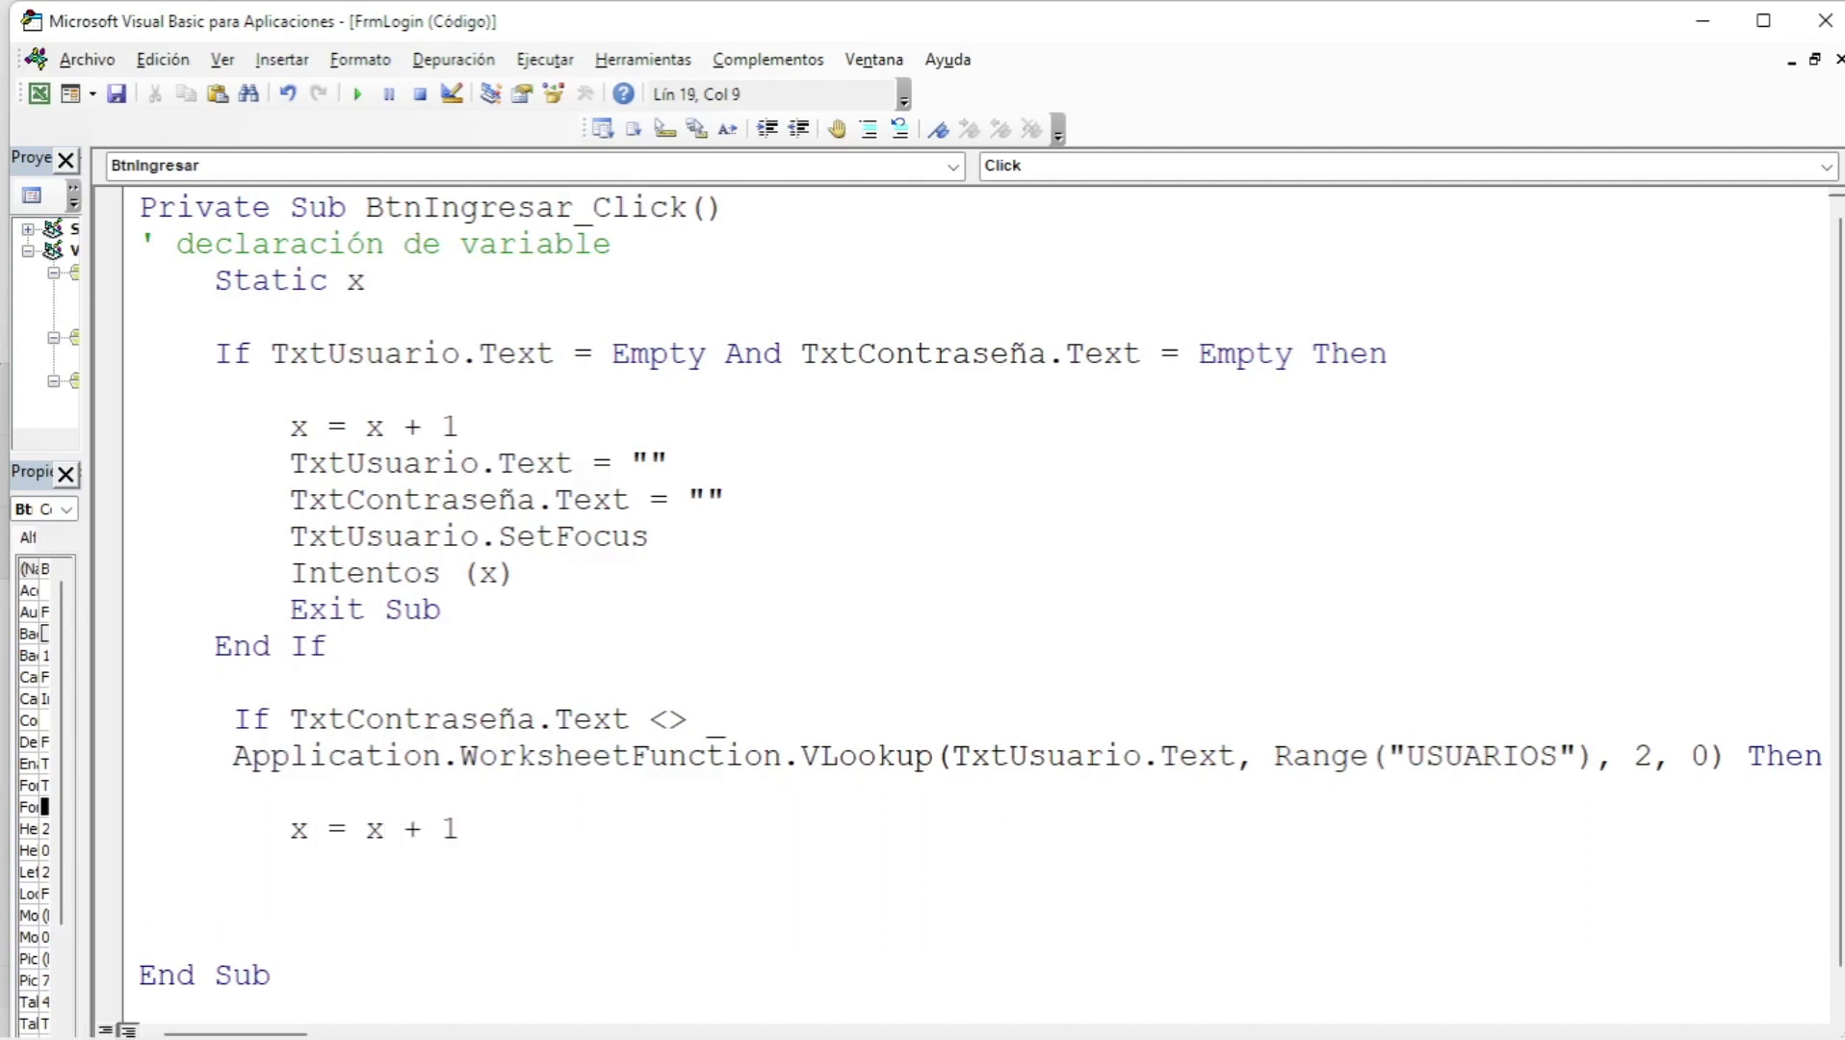
# - Clear the user box with TxtUsuario.Text = Empty
pyautogui.write('t')
pyautogui.hotkey('ctrl', 'space')
pyautogui.write('xt')
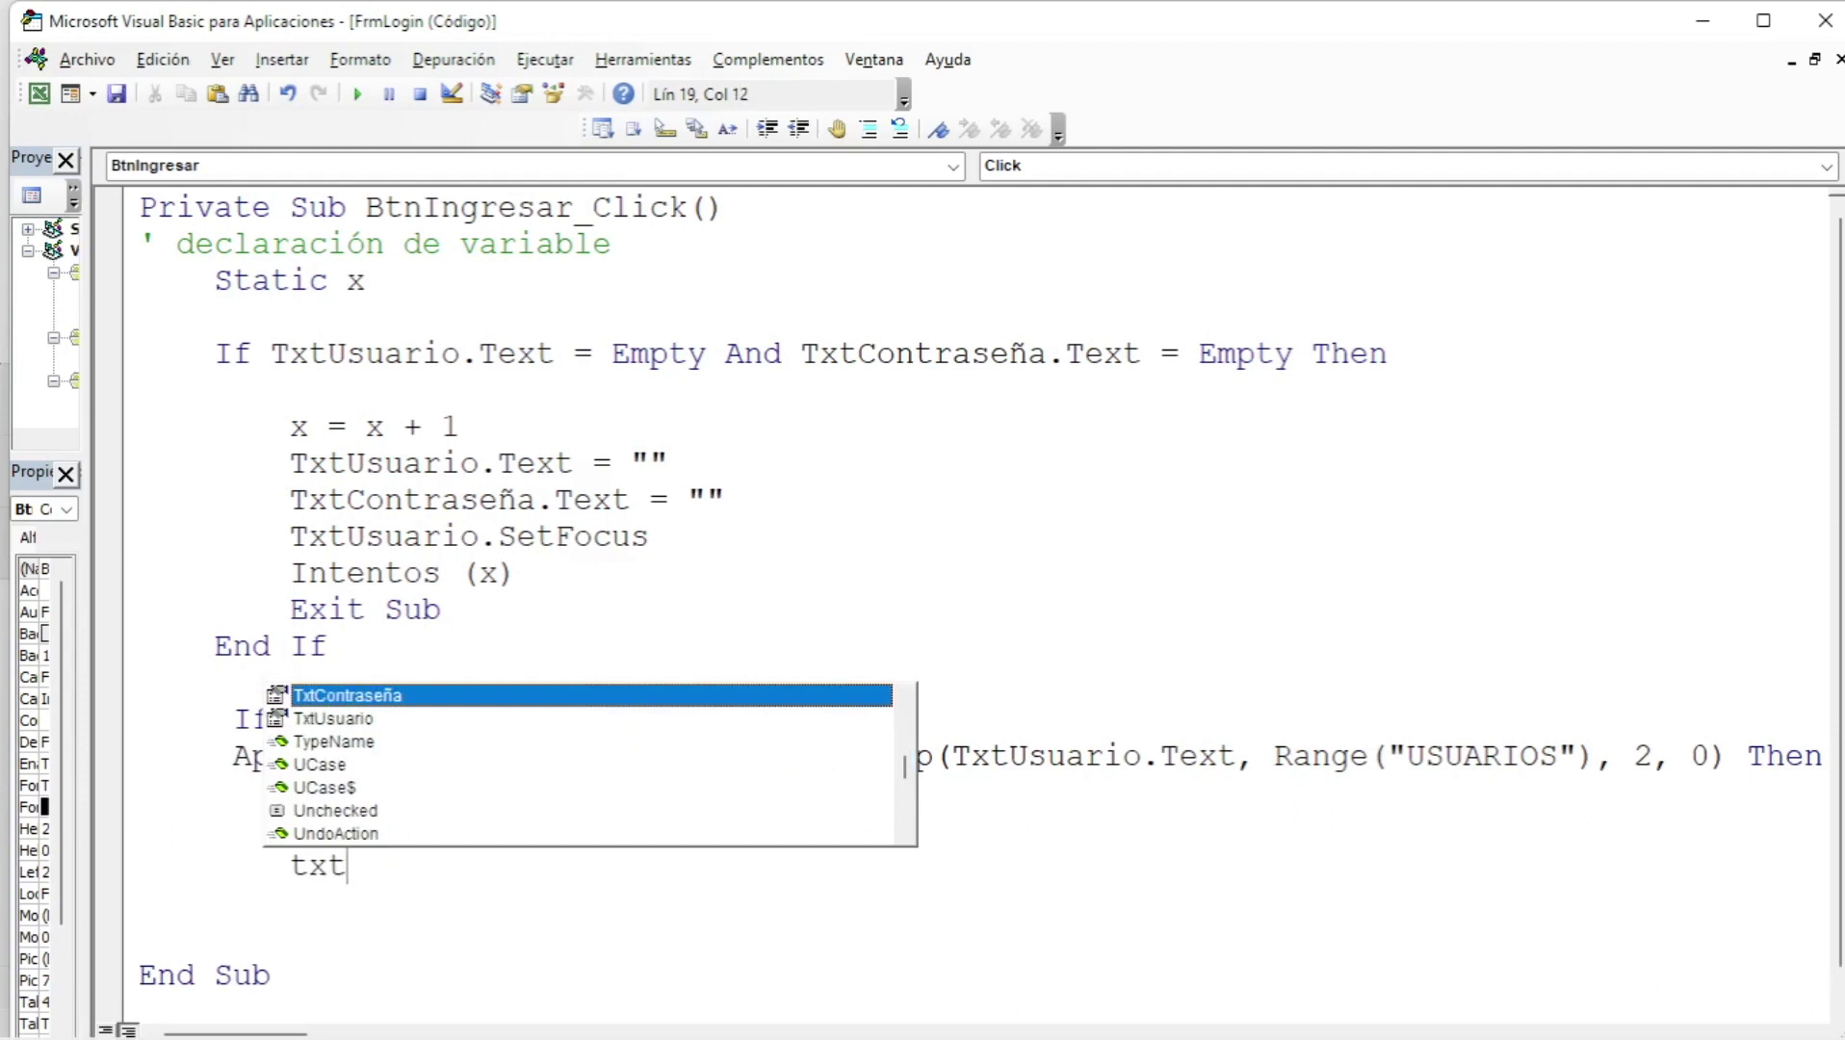
pyautogui.press('Down')
pyautogui.press('Tab')
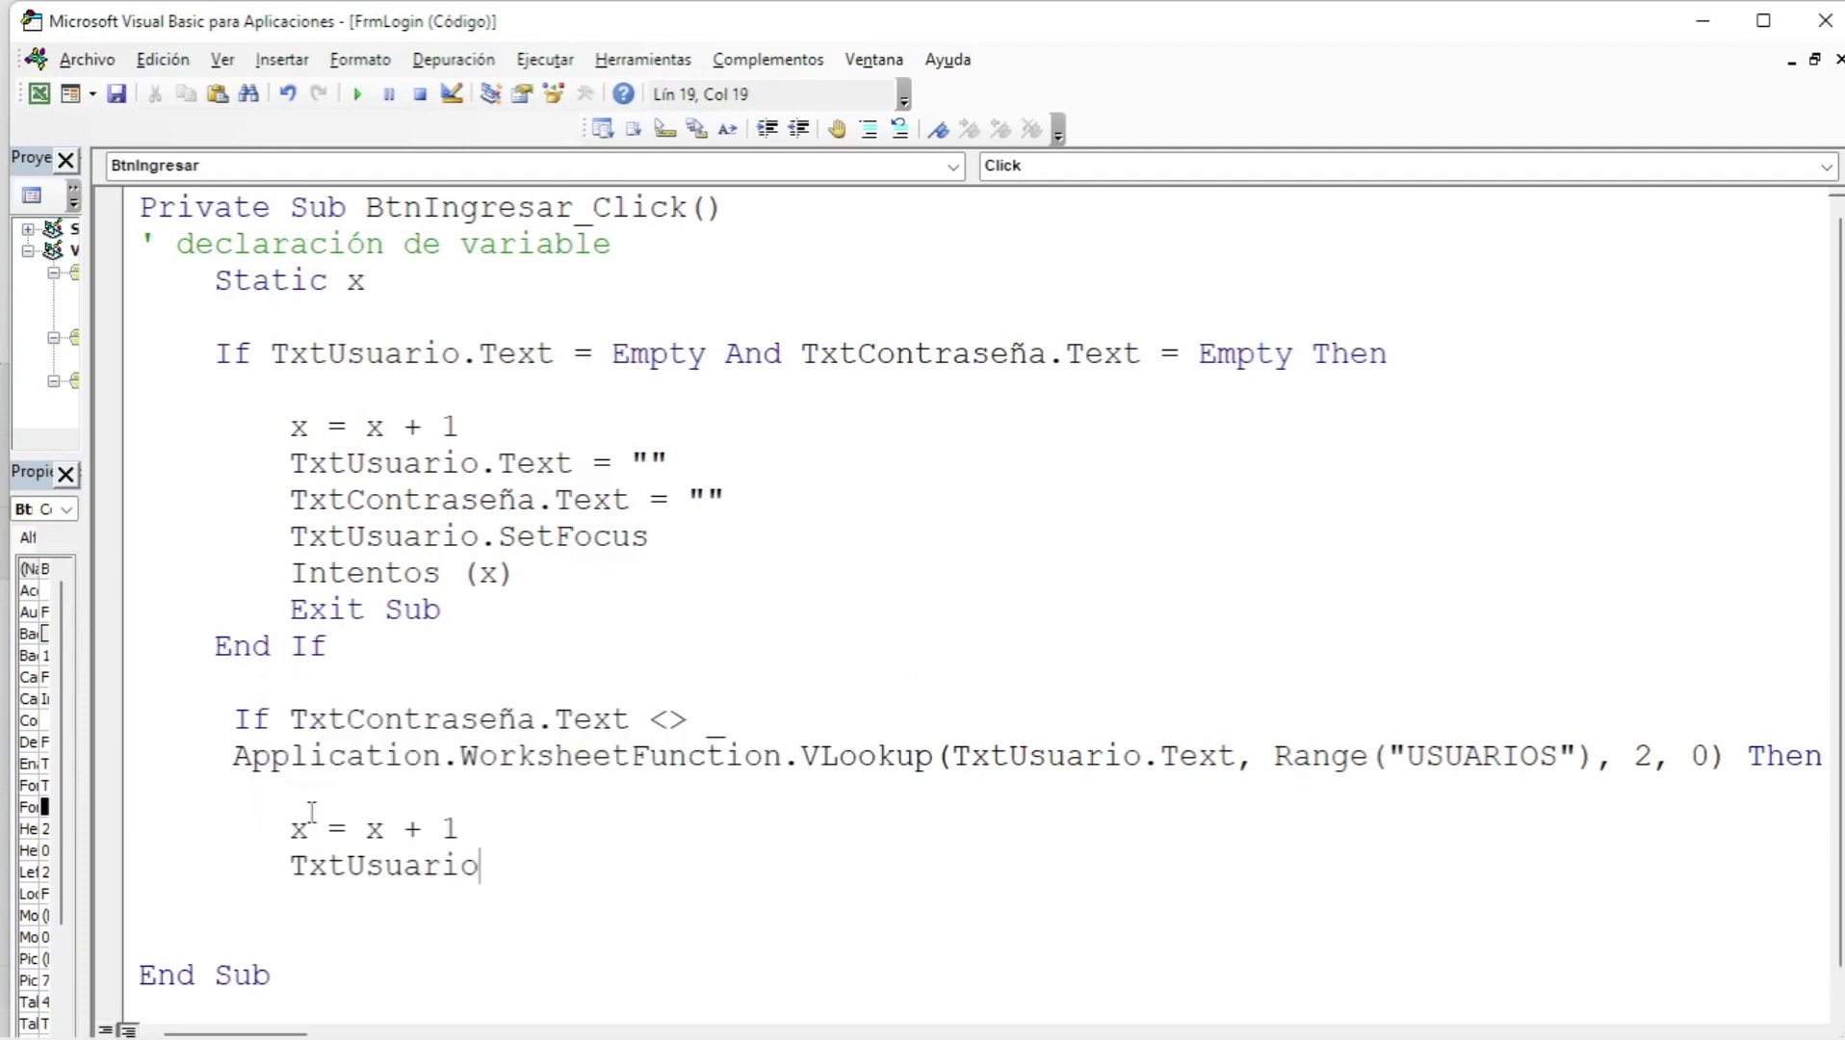
pyautogui.write('.te')
pyautogui.press('Tab')
pyautogui.write('= ')
pyautogui.write('empty')
pyautogui.press('Return')
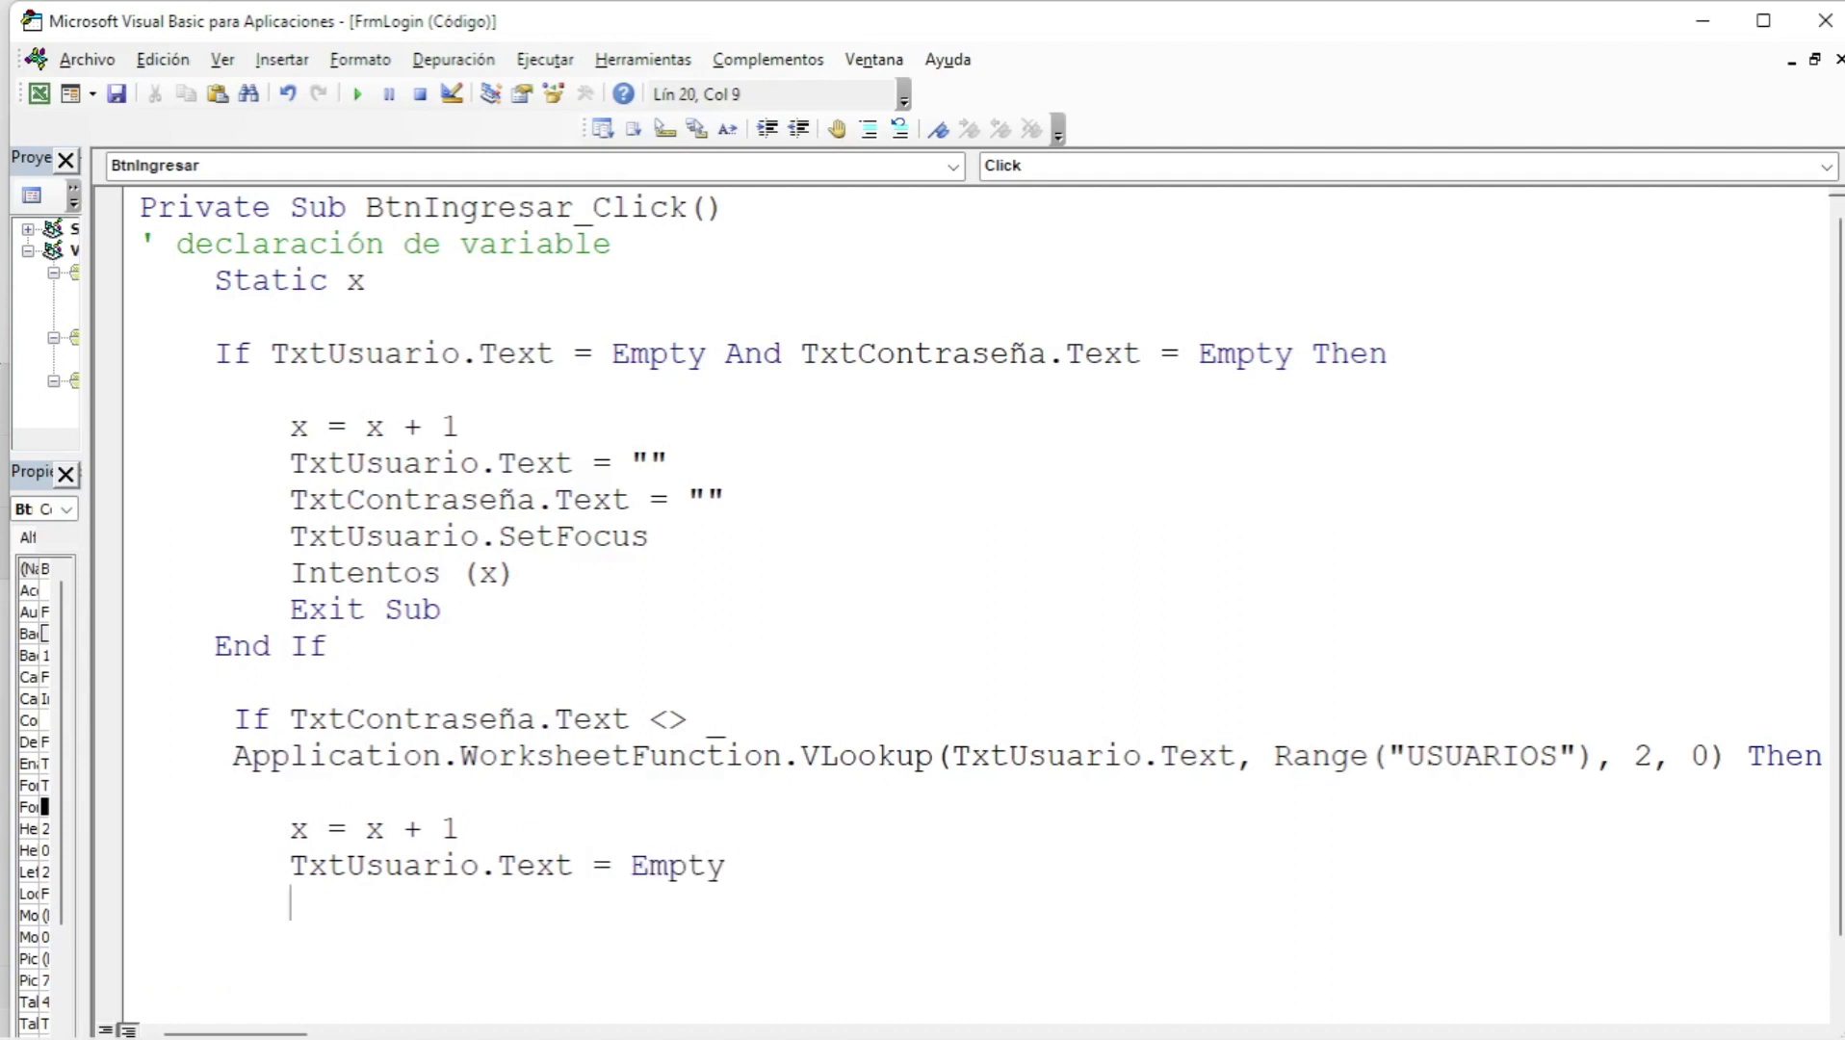
# - Clear the password box with TxtContraseña.Text = Empty
pyautogui.write('tx')
pyautogui.press('BackSpace')
pyautogui.press('BackSpace')
pyautogui.hotkey('ctrl', 'space')
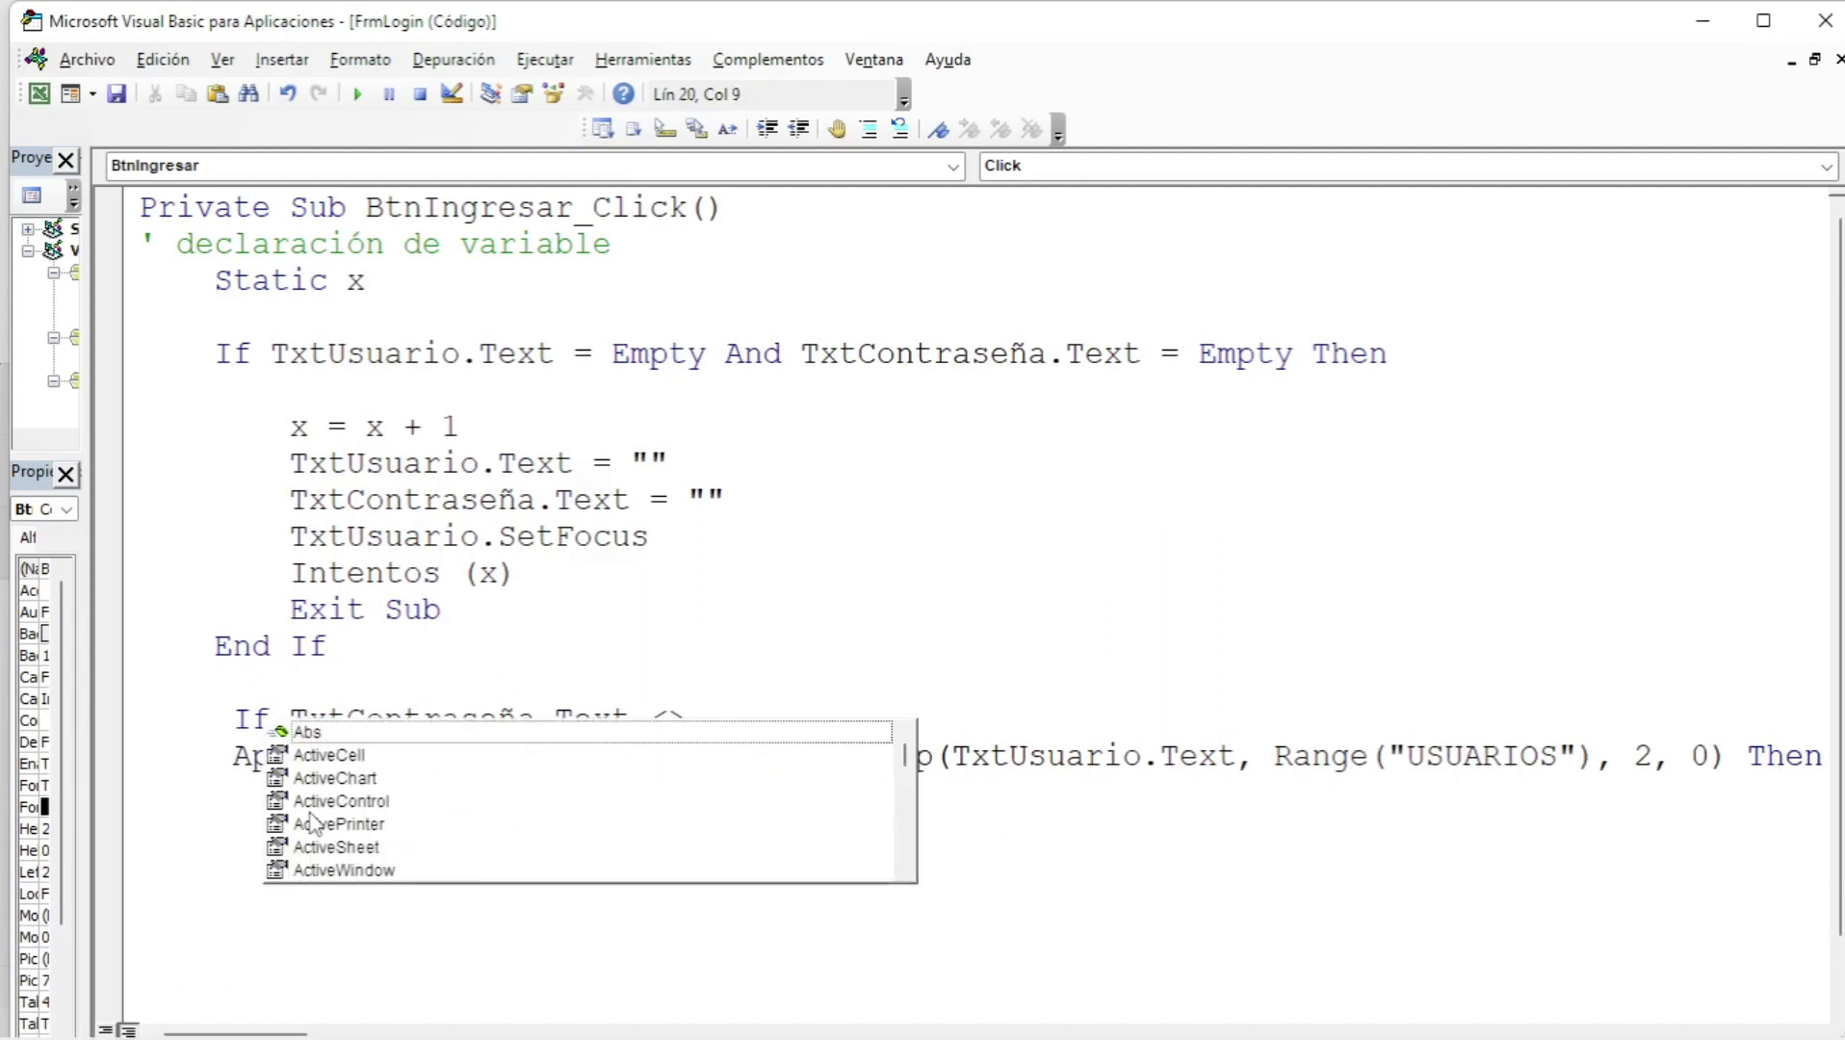
pyautogui.write('txt')
pyautogui.press('Tab')
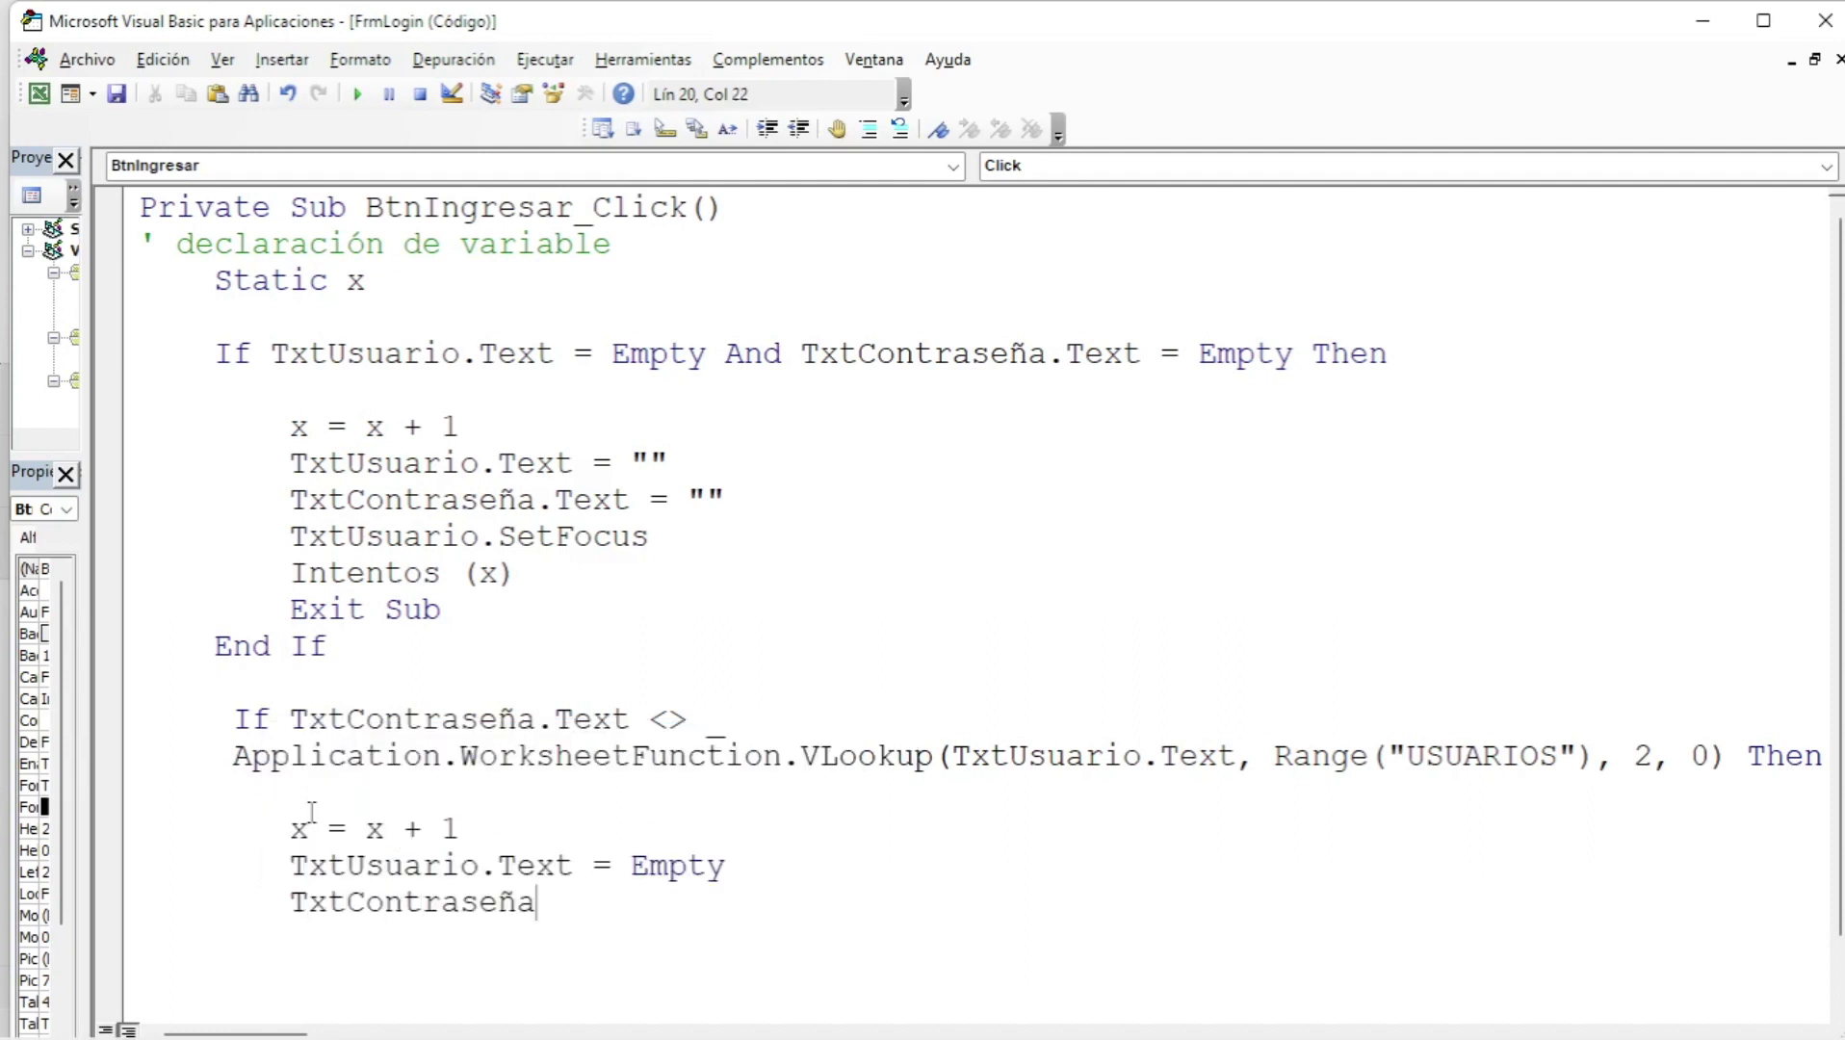
pyautogui.write('.te')
pyautogui.press('Tab')
pyautogui.write('=')
pyautogui.write('mp')
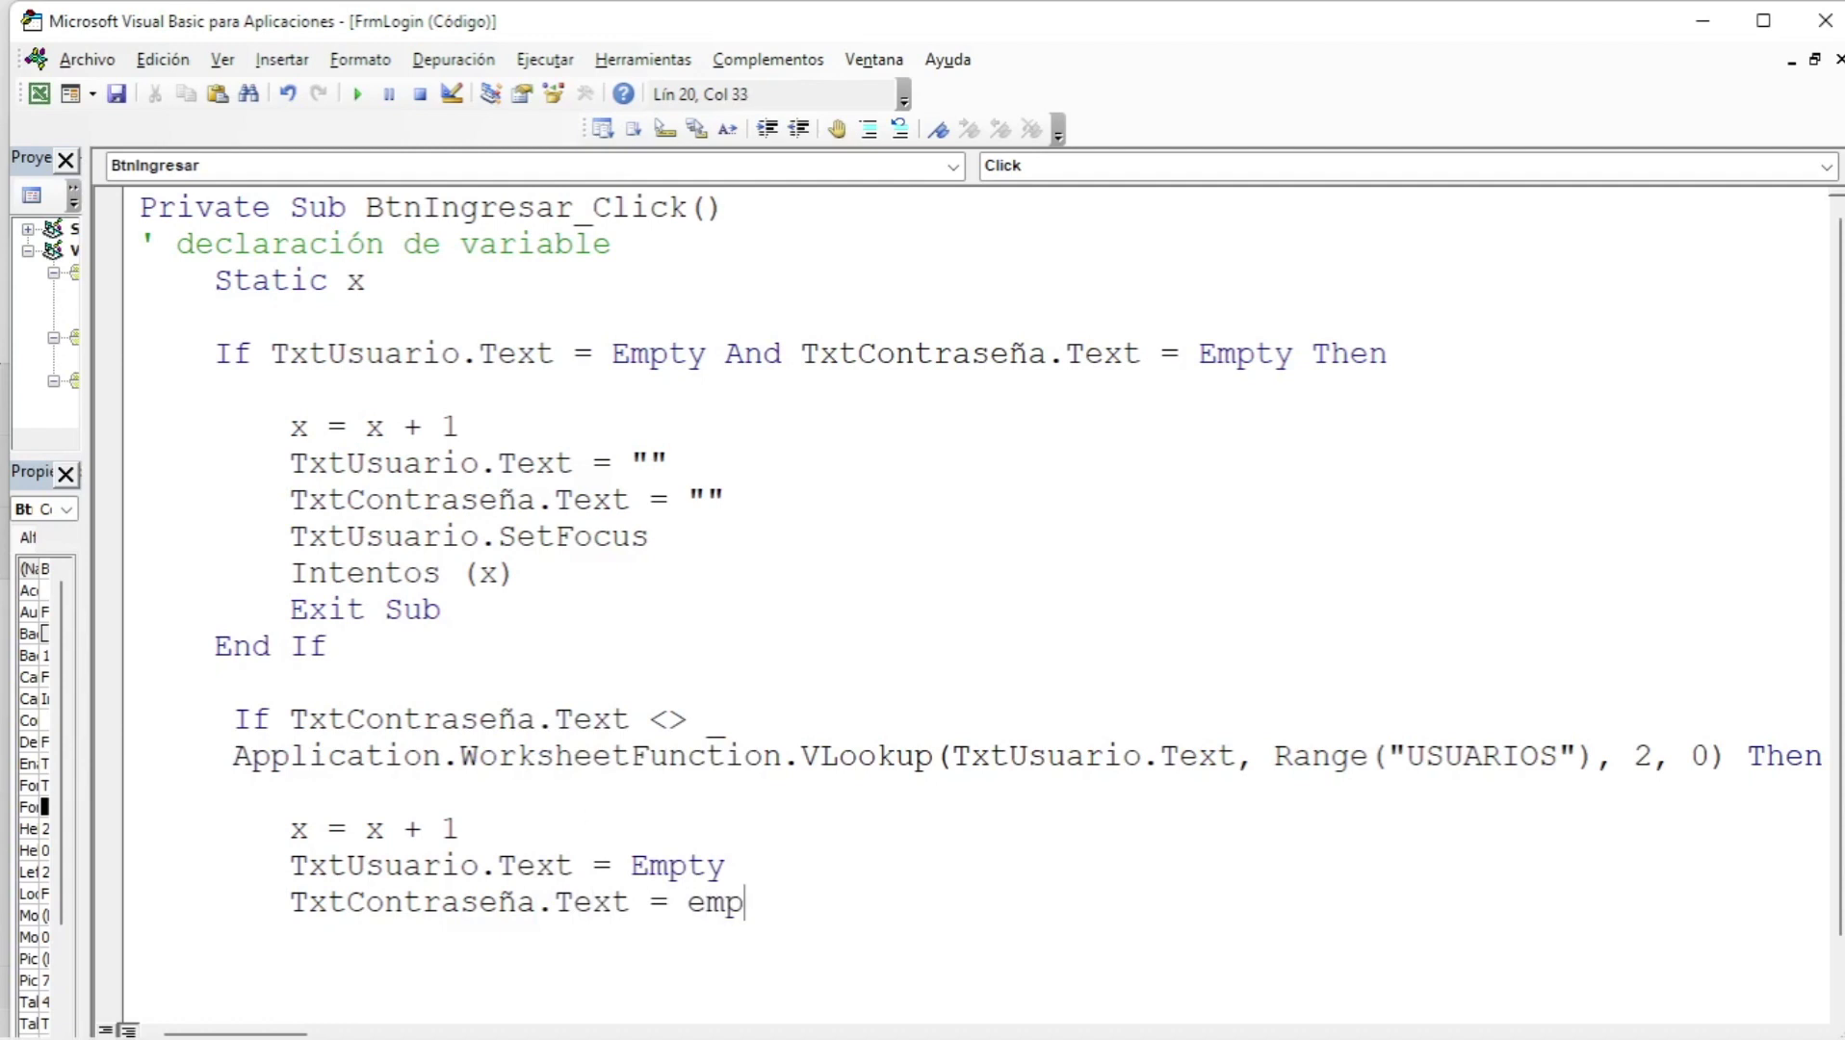
pyautogui.write('ty')
pyautogui.press('Return')
pyautogui.hotkey('ctrl', 'space')
pyautogui.write('txt')
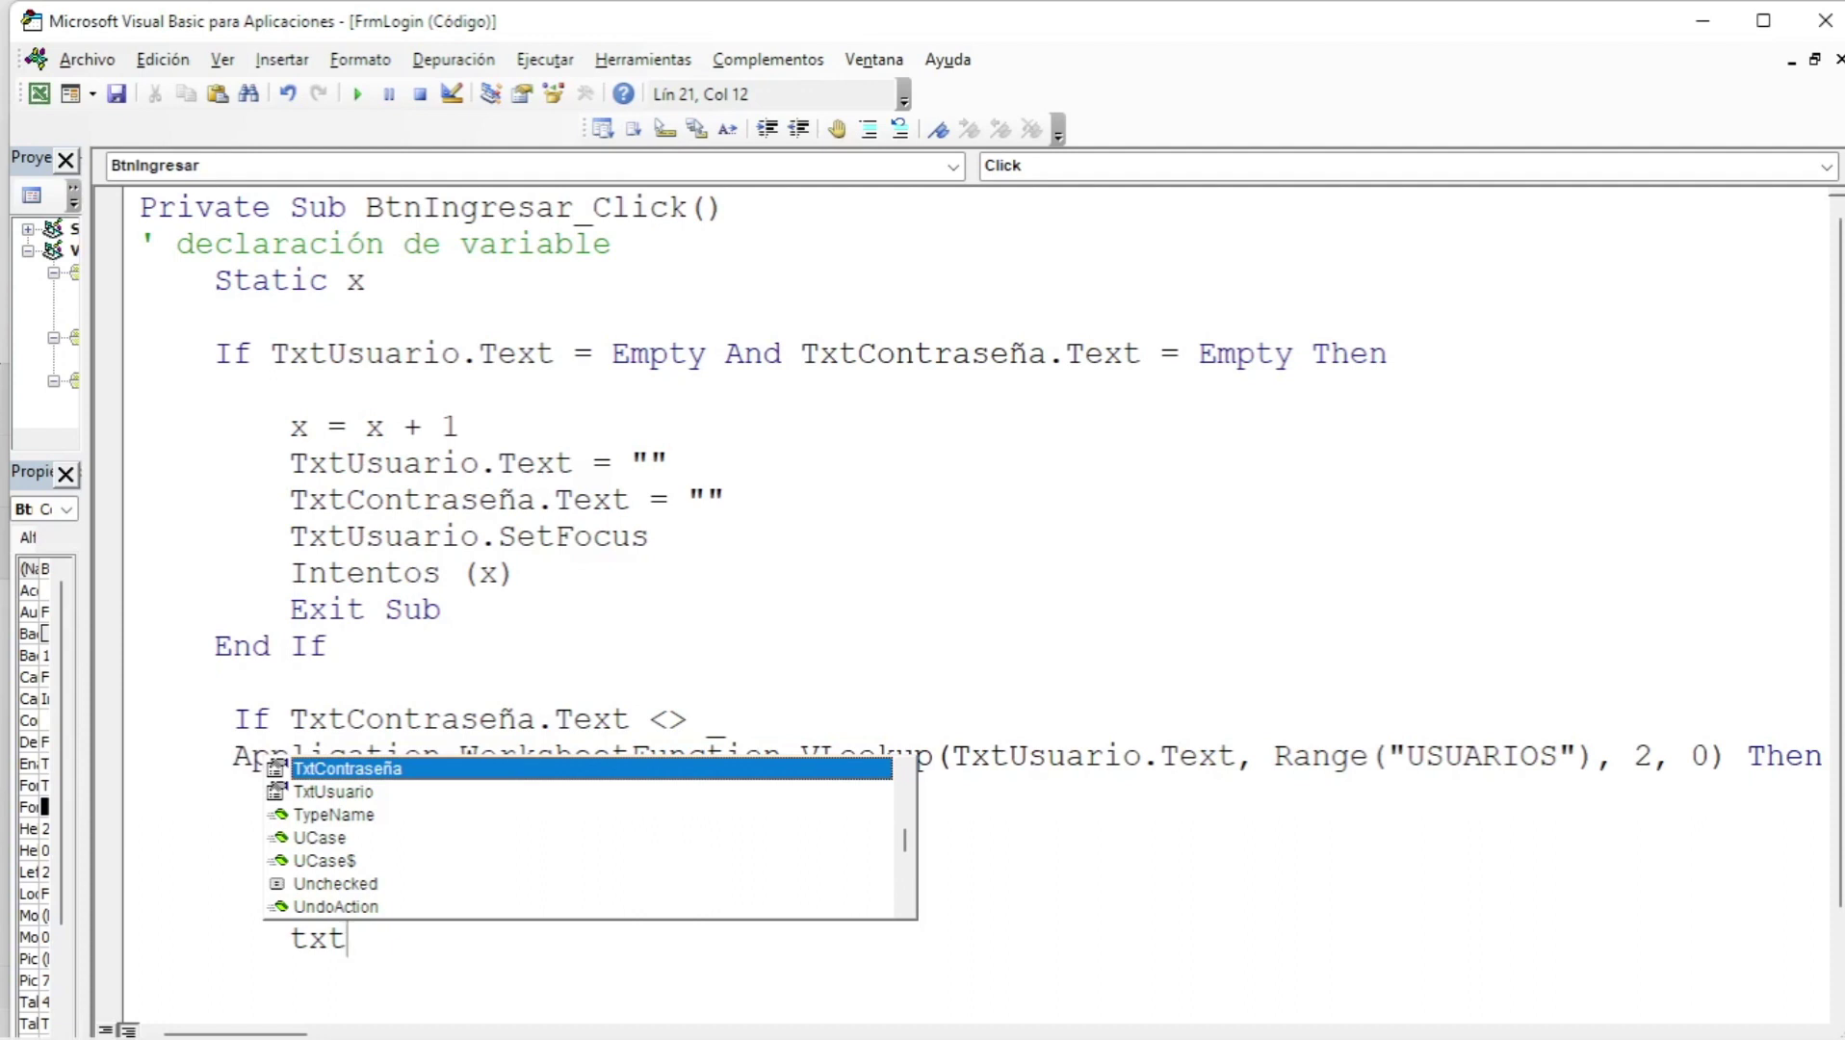
# - Return focus to the user box with TxtUsuario.SetFocus
pyautogui.press('Down')
pyautogui.press('Tab')
pyautogui.write('.se')
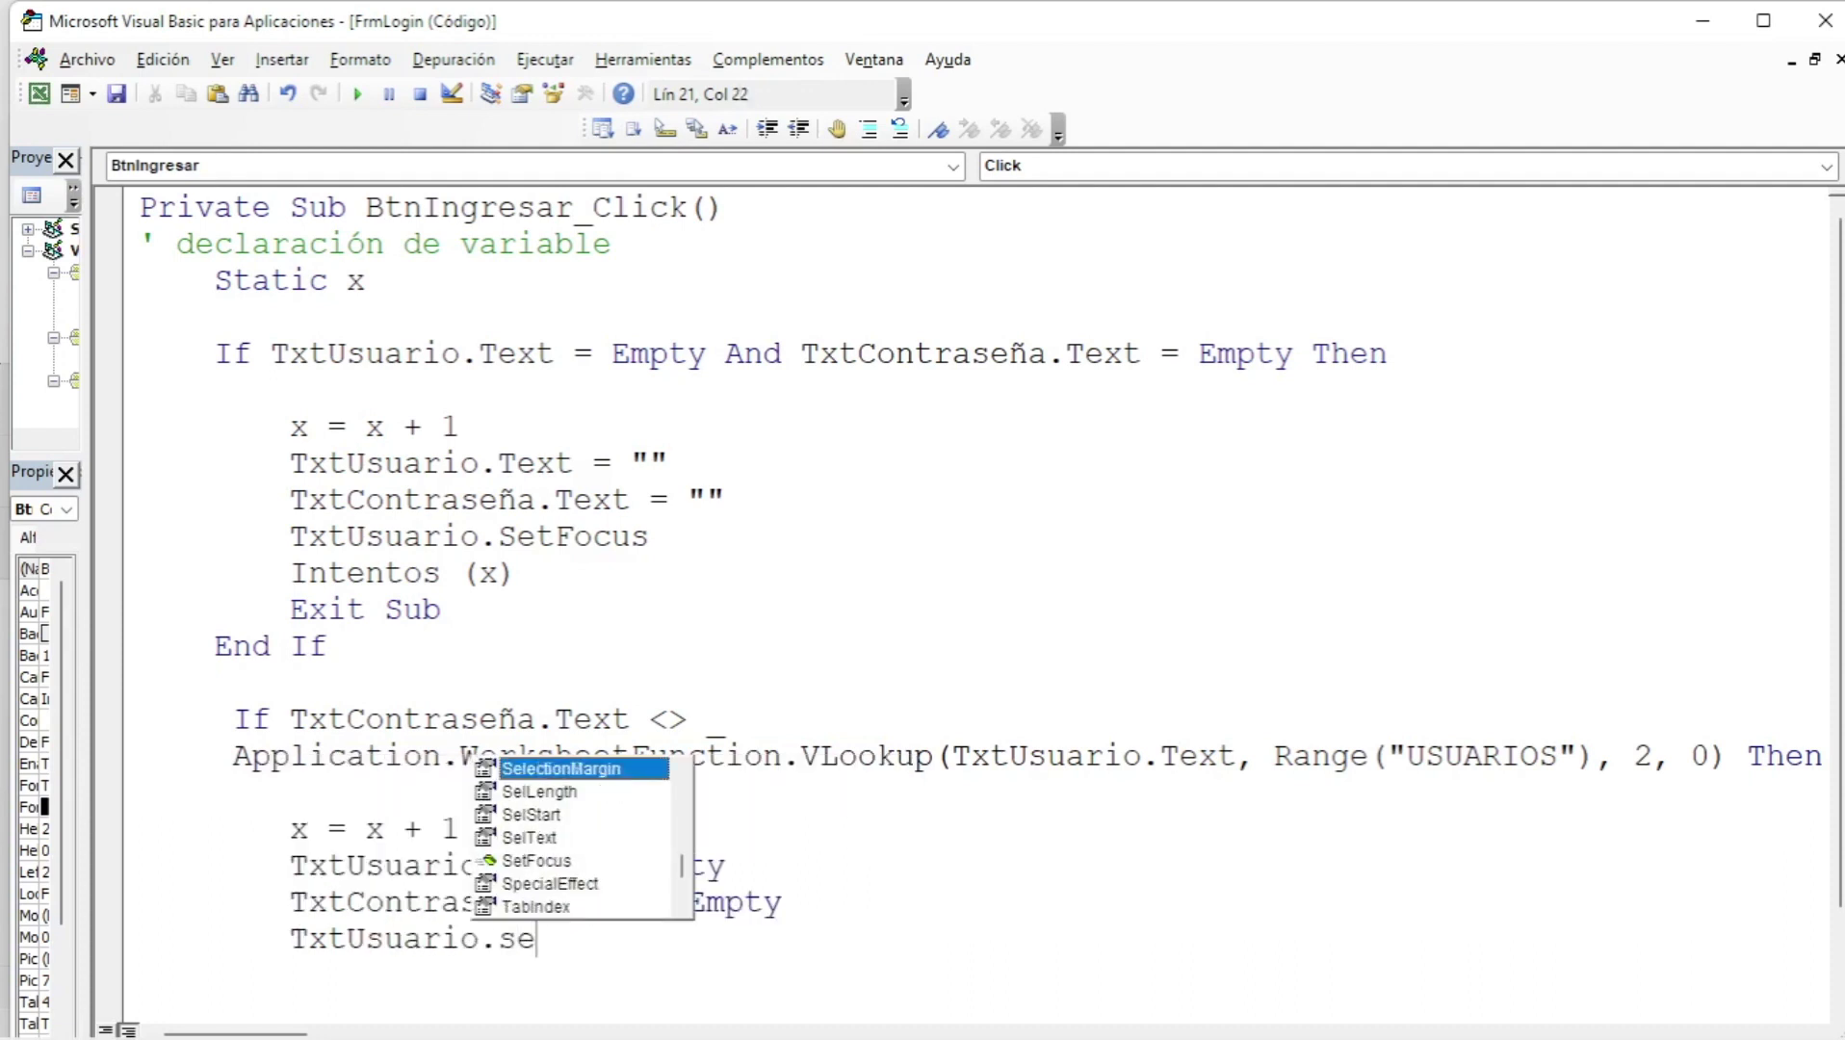
pyautogui.press('Down')
pyautogui.press('Down')
pyautogui.press('Down')
pyautogui.press('Down')
pyautogui.press('Tab')
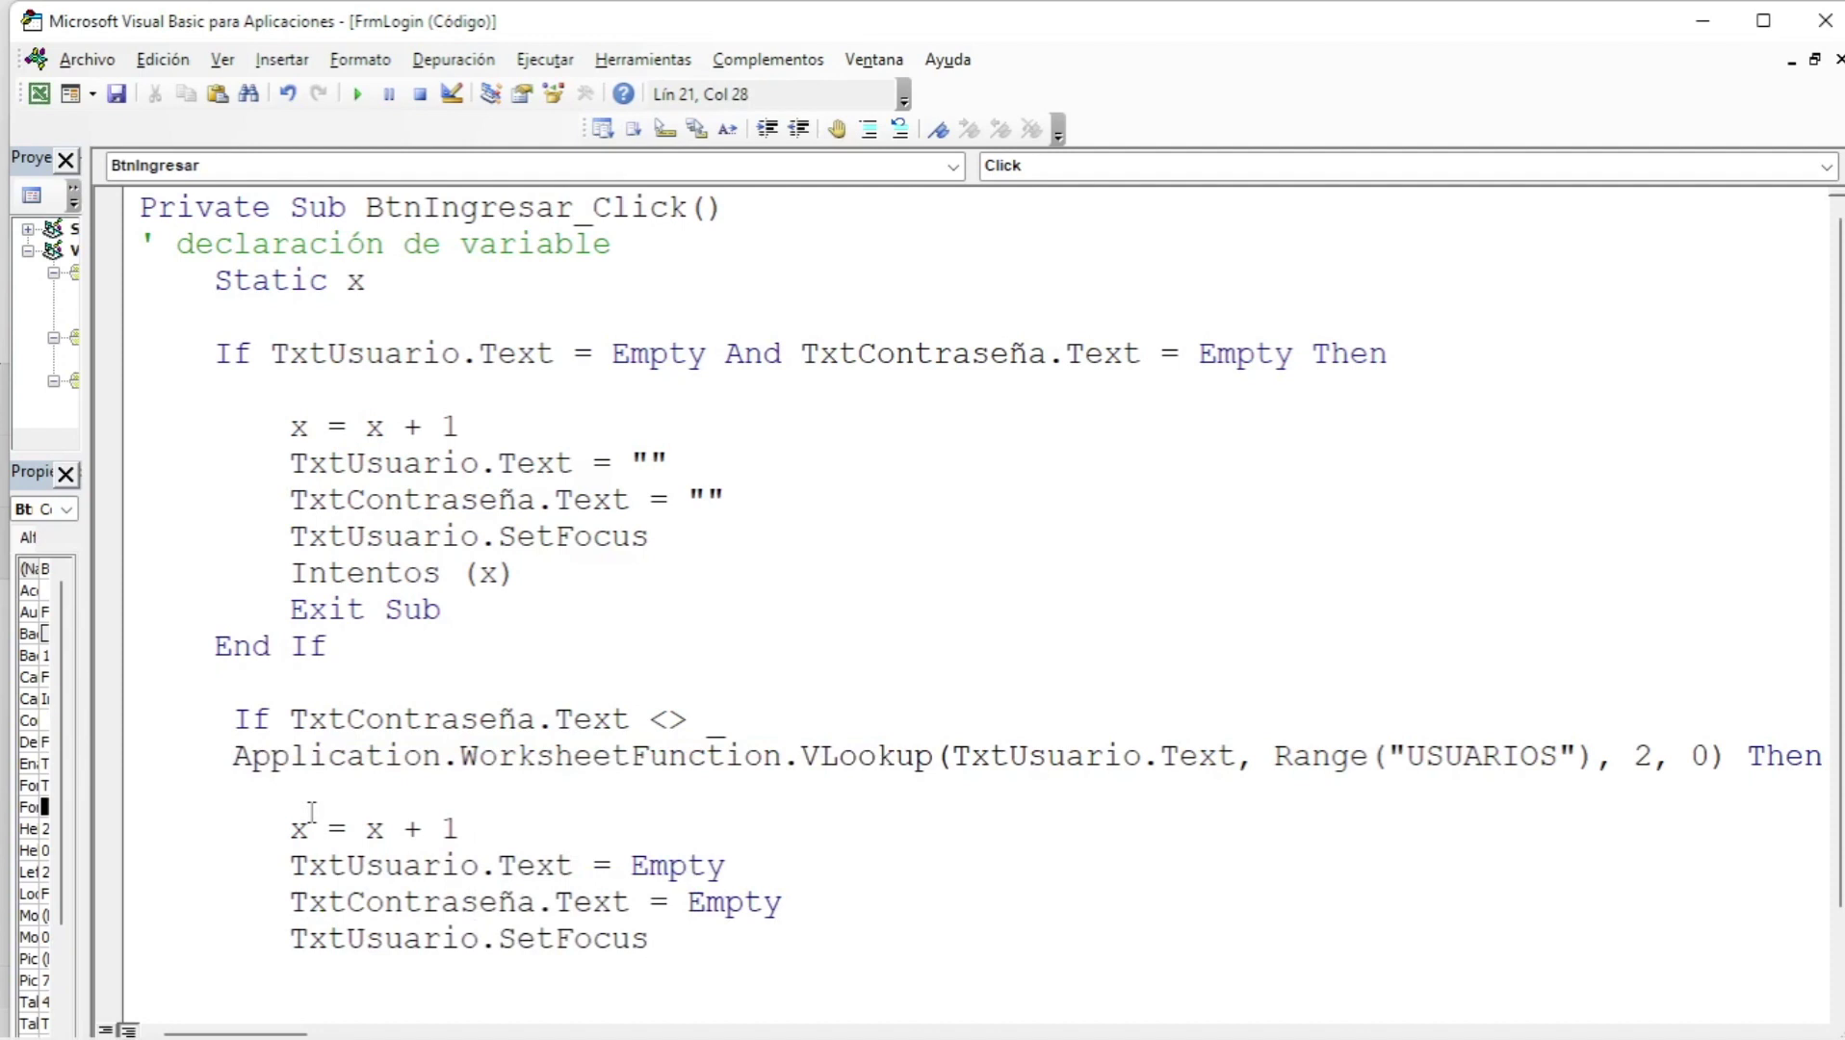
pyautogui.press('Return')
pyautogui.press('BackSpace')
pyautogui.press('Return')
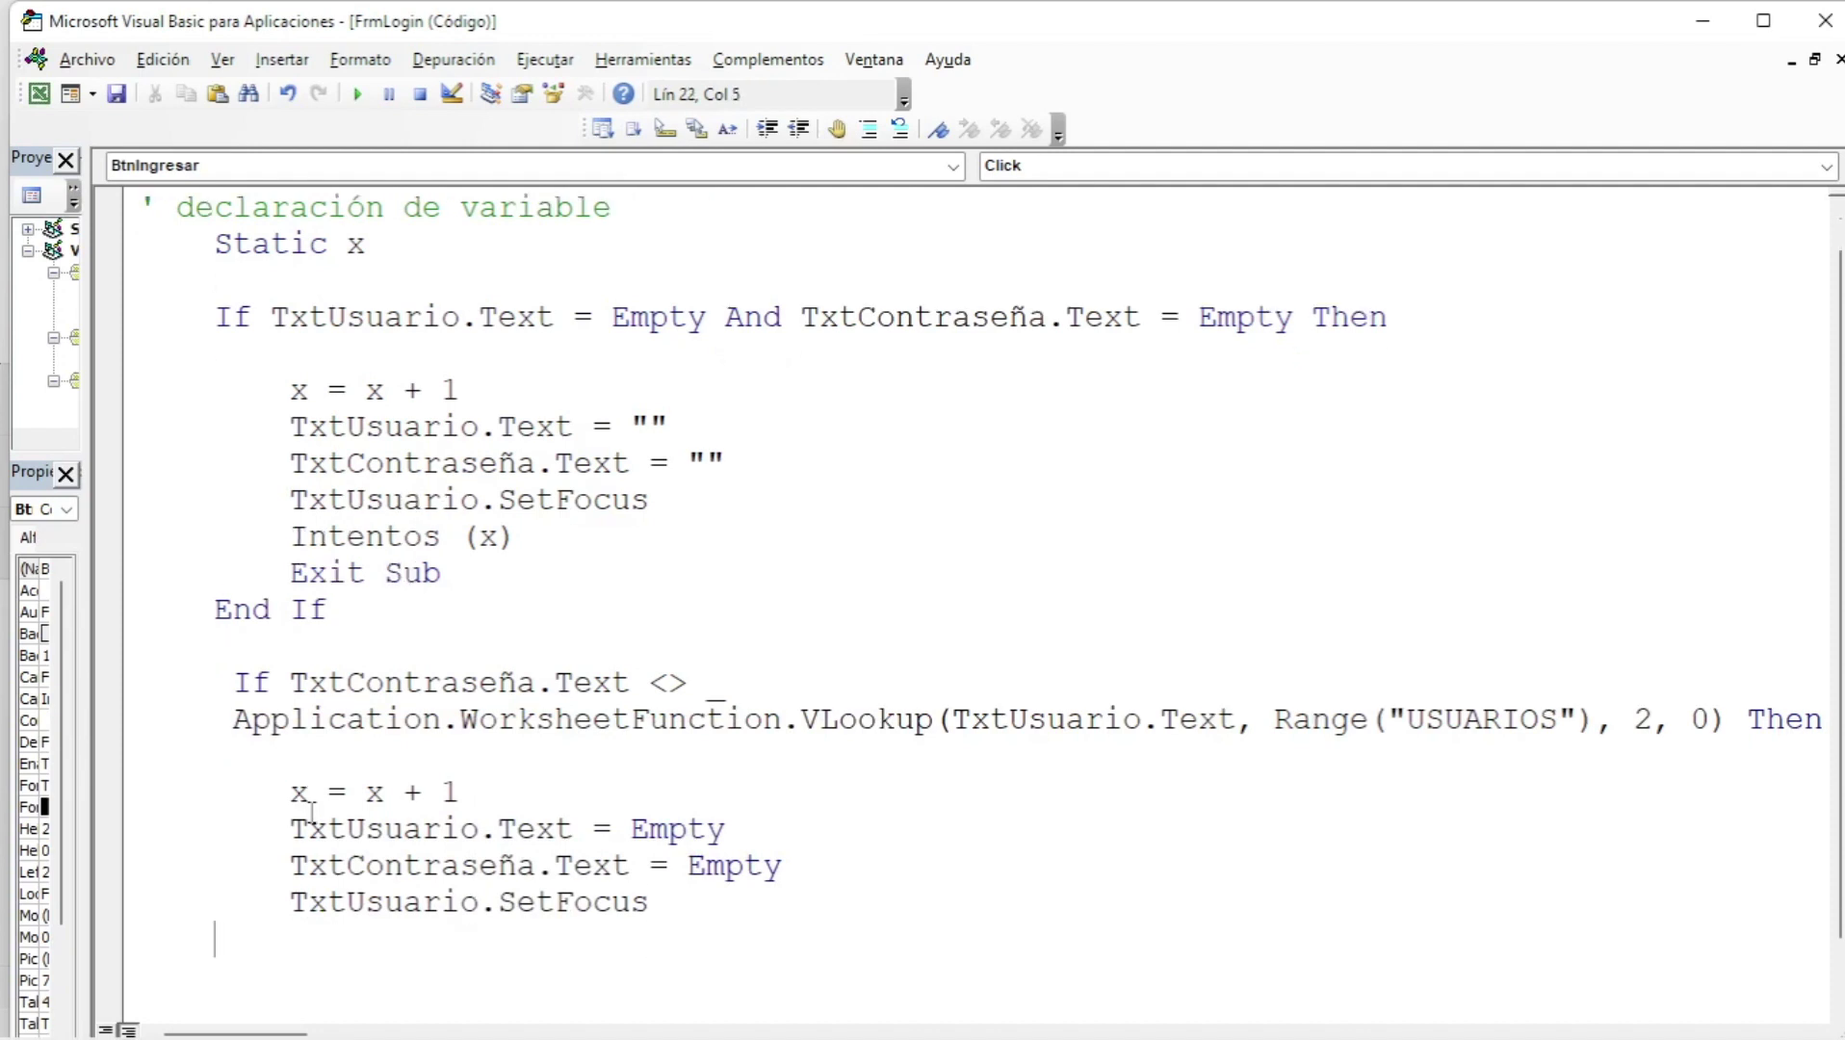
pyautogui.press('BackSpace')
pyautogui.press('Return')
# - Call Intentos (x) in the mismatch branch
pyautogui.write('int')
pyautogui.press('BackSpace')
pyautogui.press('BackSpace')
pyautogui.press('BackSpace')
pyautogui.hotkey('ctrl', 'space')
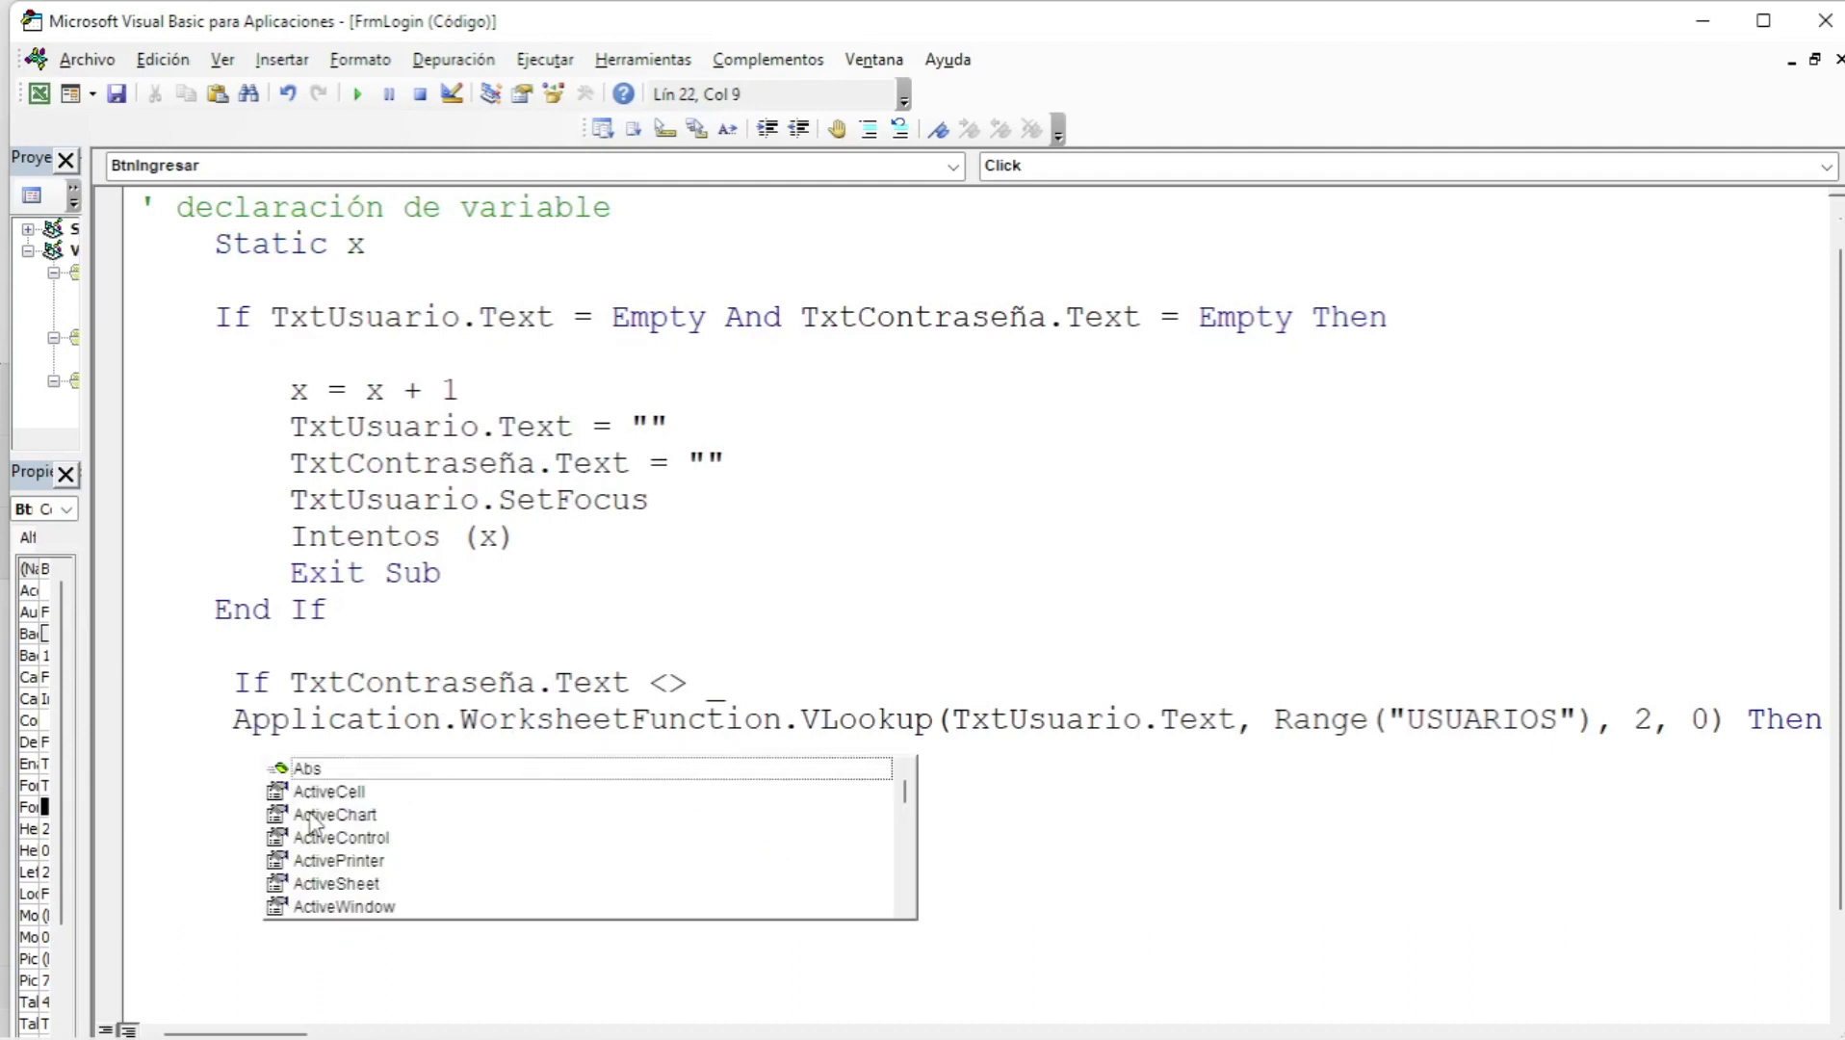
pyautogui.write('int')
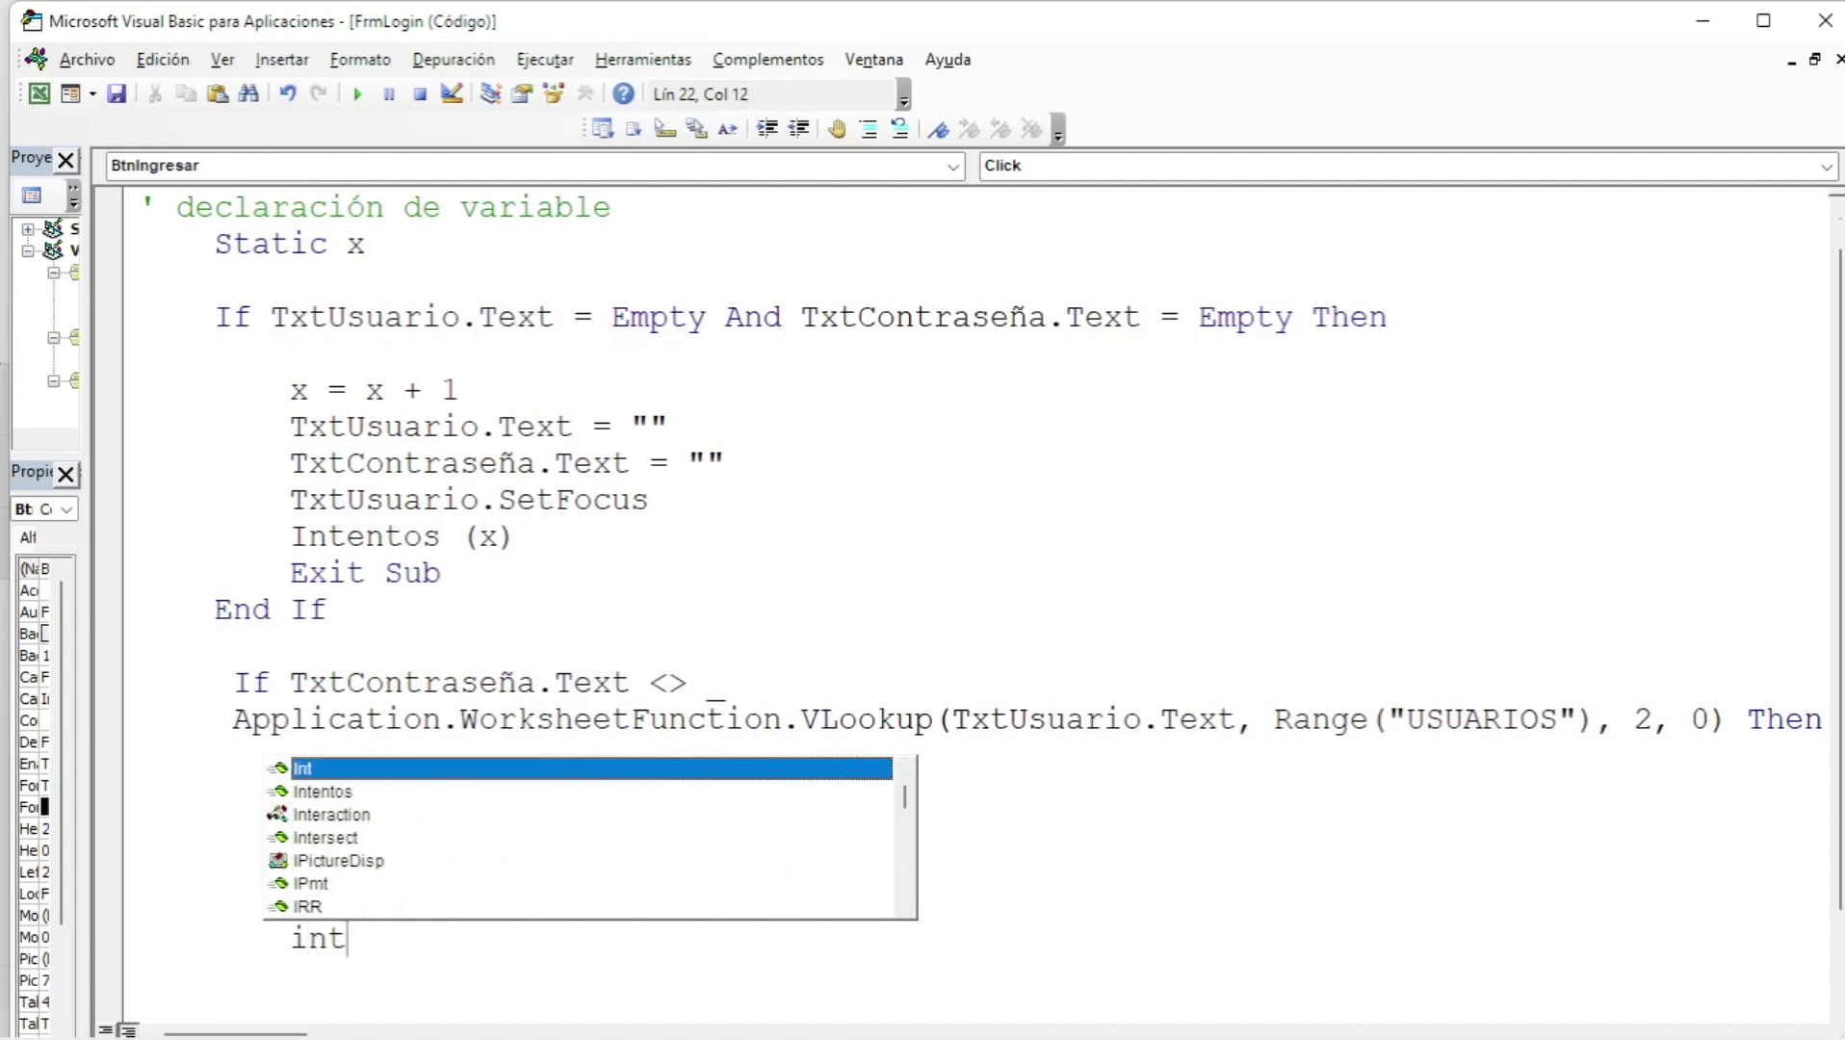
pyautogui.press('Down')
pyautogui.press('Tab')
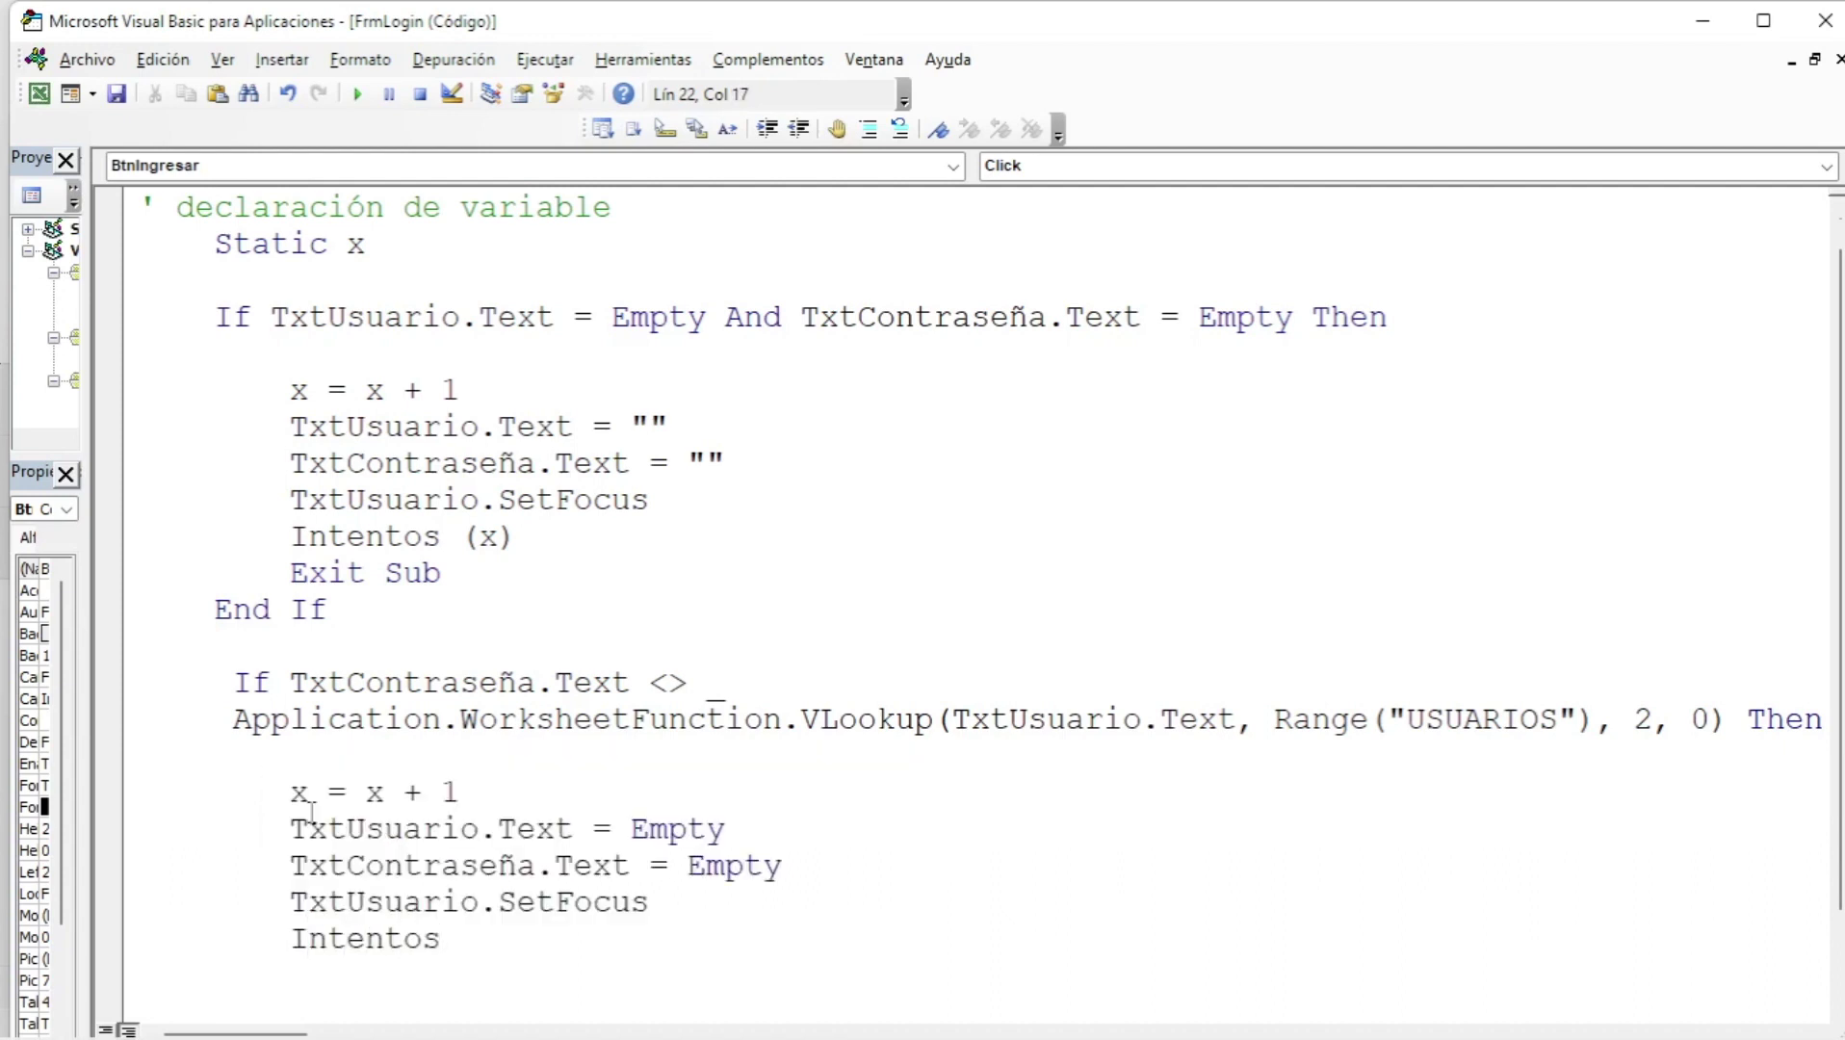
pyautogui.write('(x')
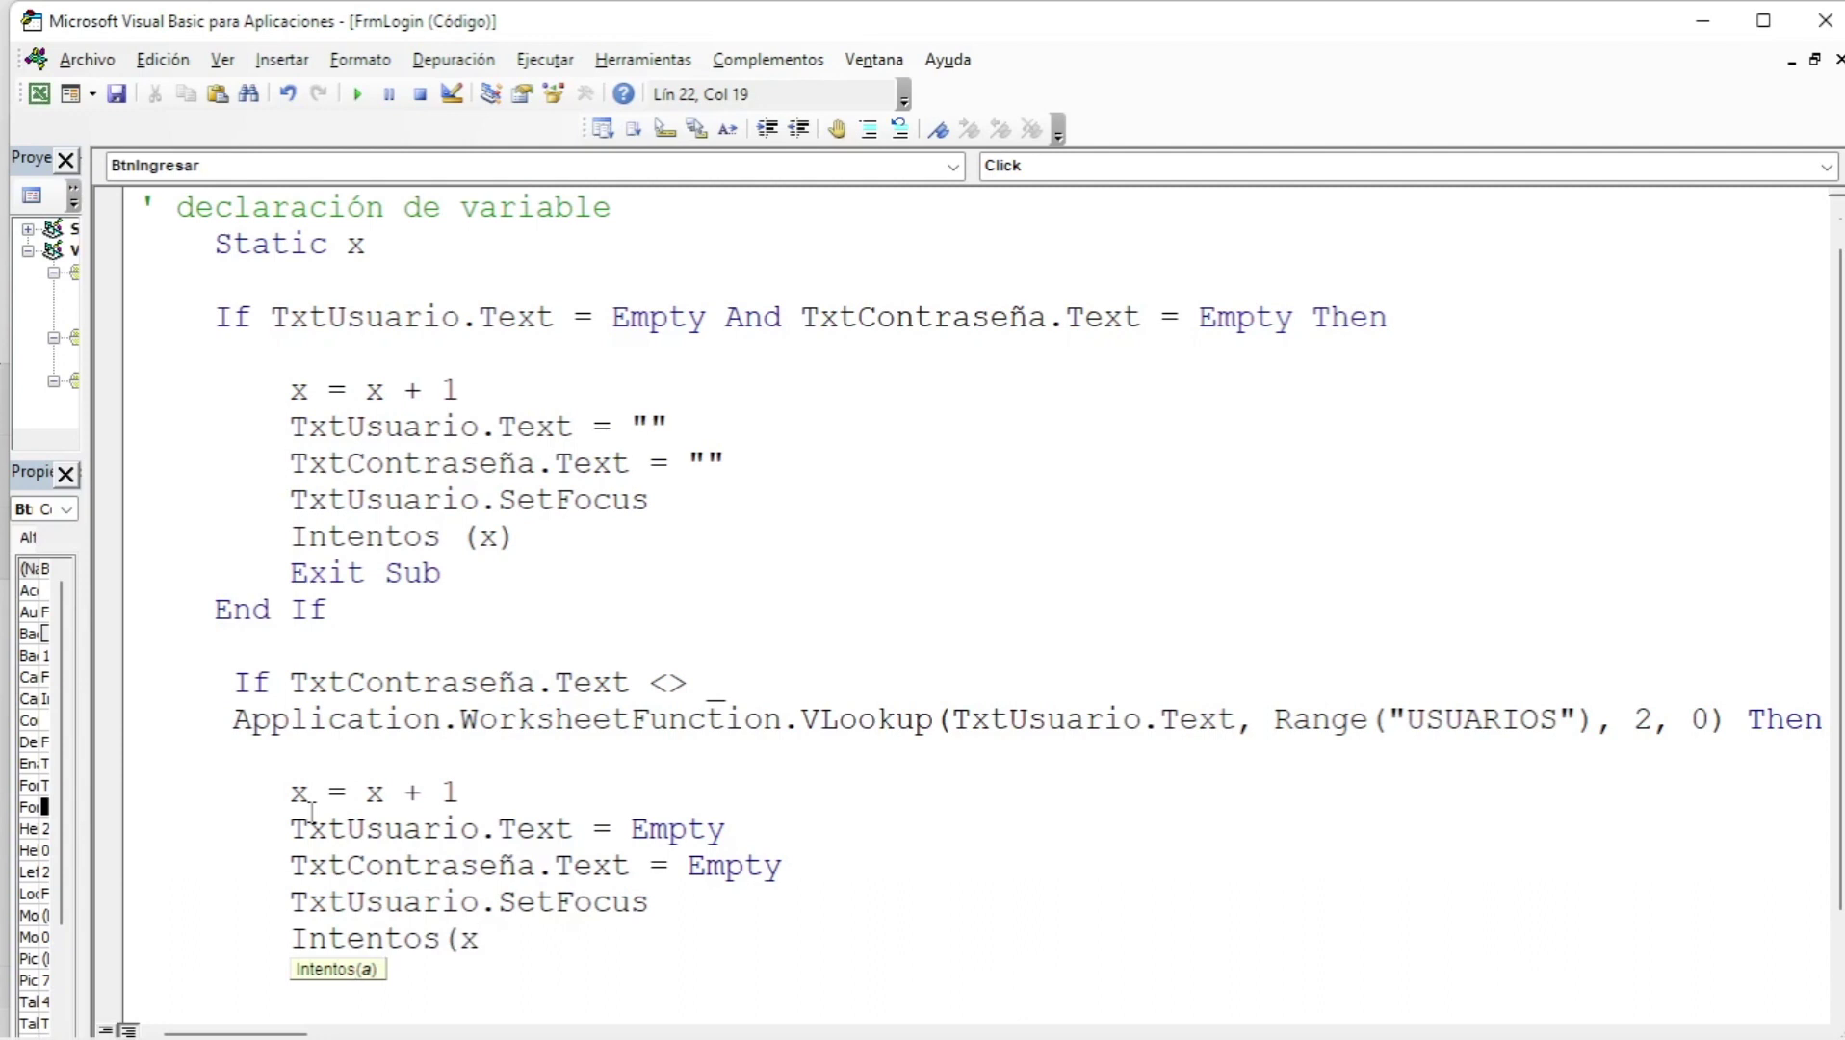
pyautogui.write(')')
pyautogui.press('Return')
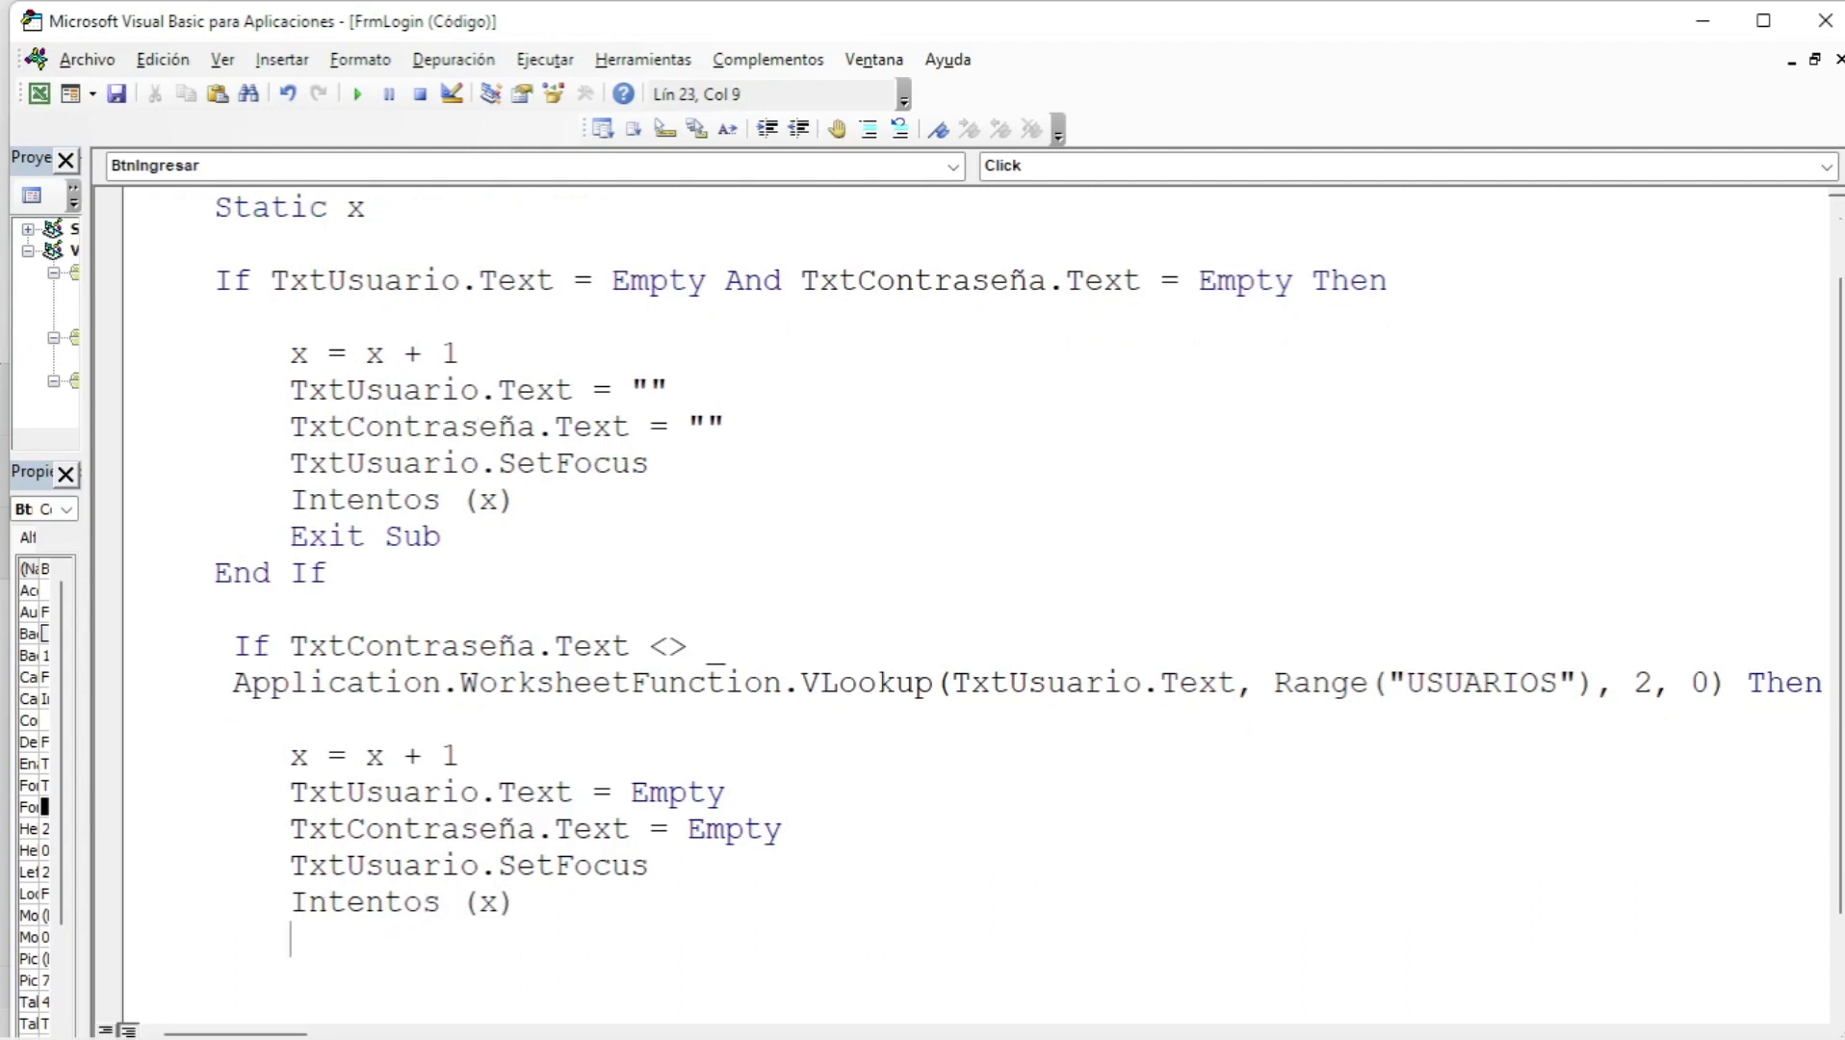
# - Add Exit Sub and close the mismatch branch with End If
pyautogui.write('ex')
pyautogui.write('it sub')
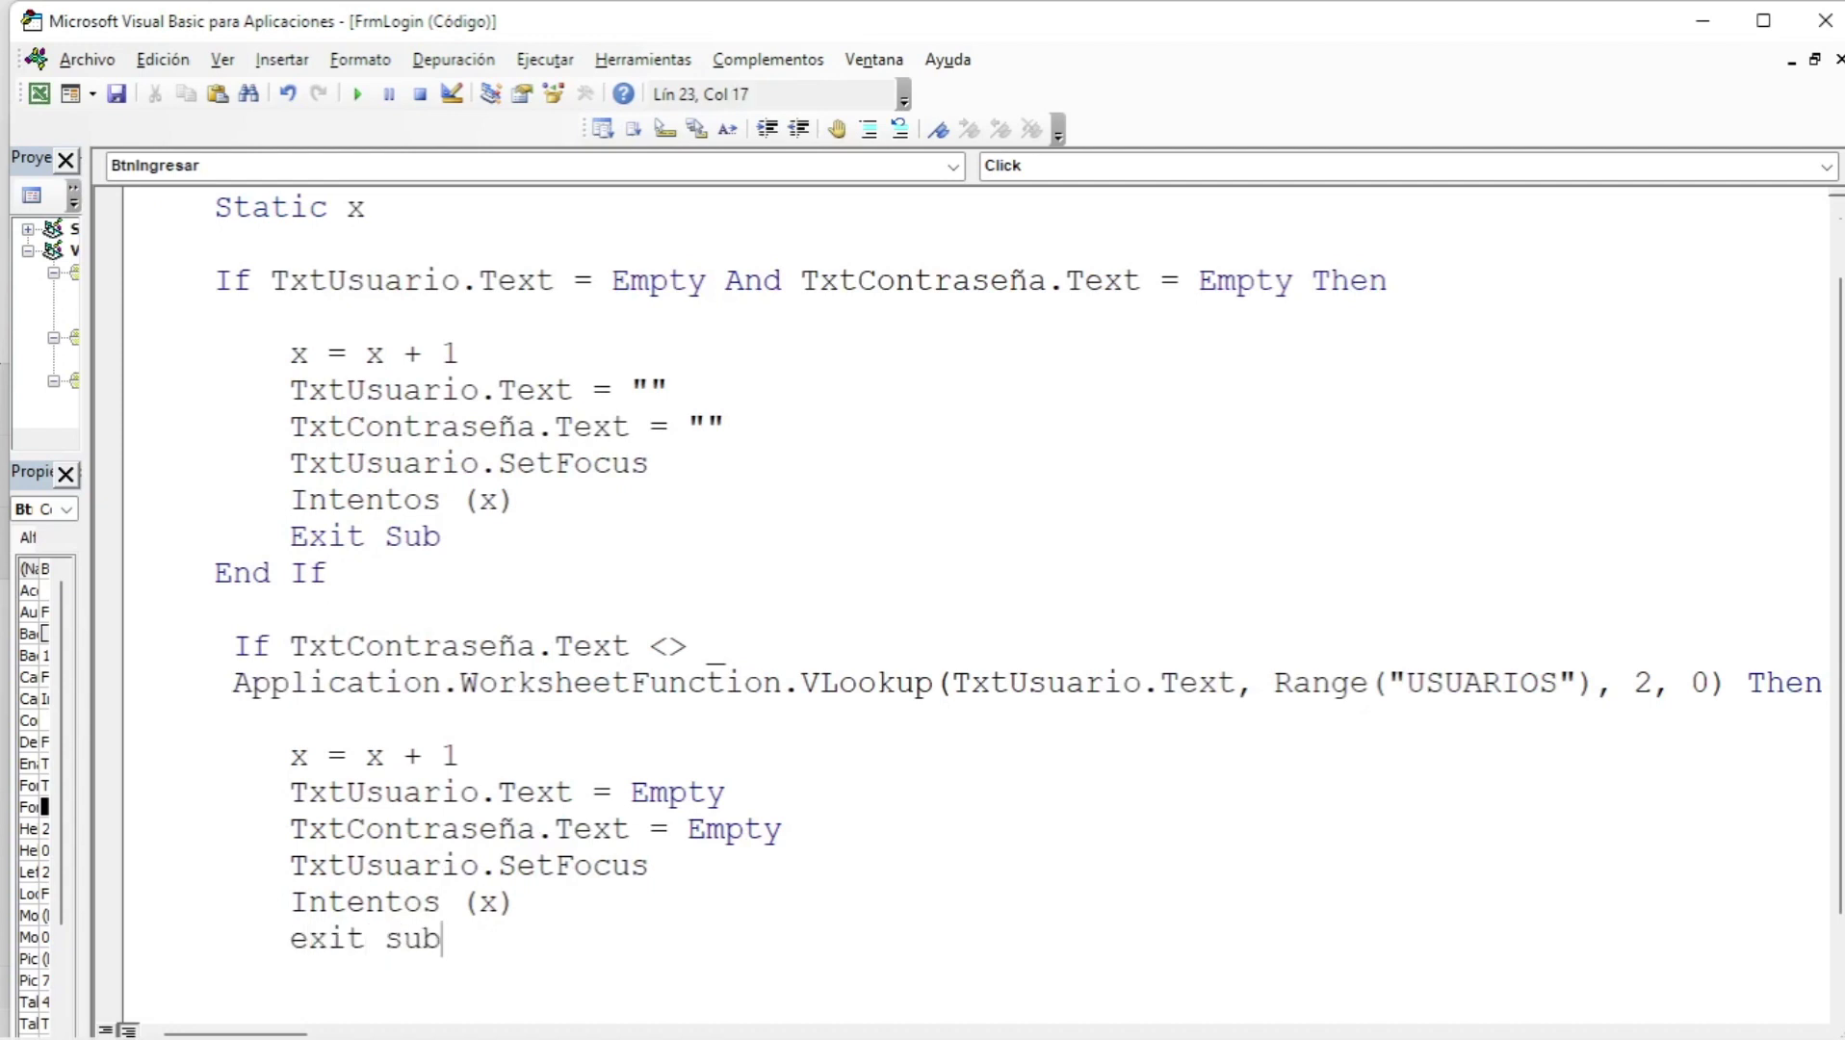
pyautogui.press('Return')
pyautogui.press('BackSpace')
pyautogui.press('BackSpace')
pyautogui.press('BackSpace')
pyautogui.write('end if')
pyautogui.press('Return')
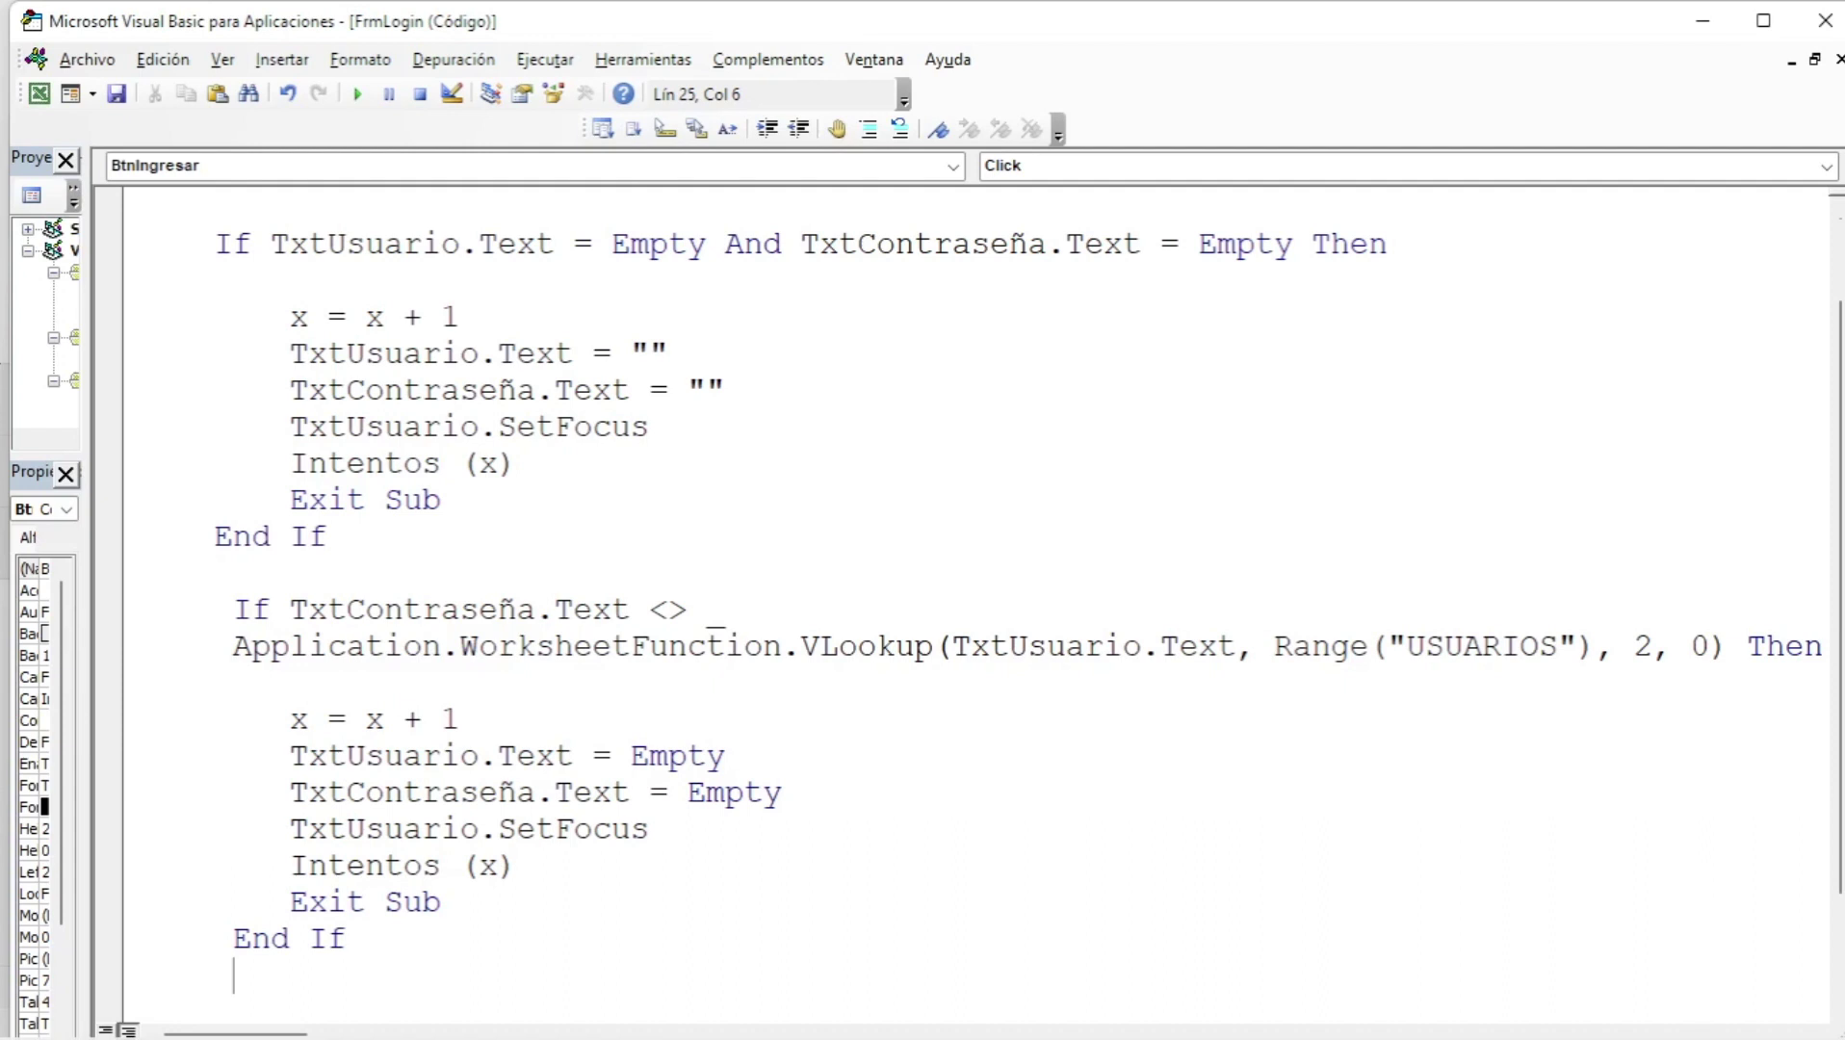
# - Add the line MsgBox "Bienvenidos.. " & TxtUsuario.Text after the password checks in BtnIngresar_Click
pyautogui.press('Return')
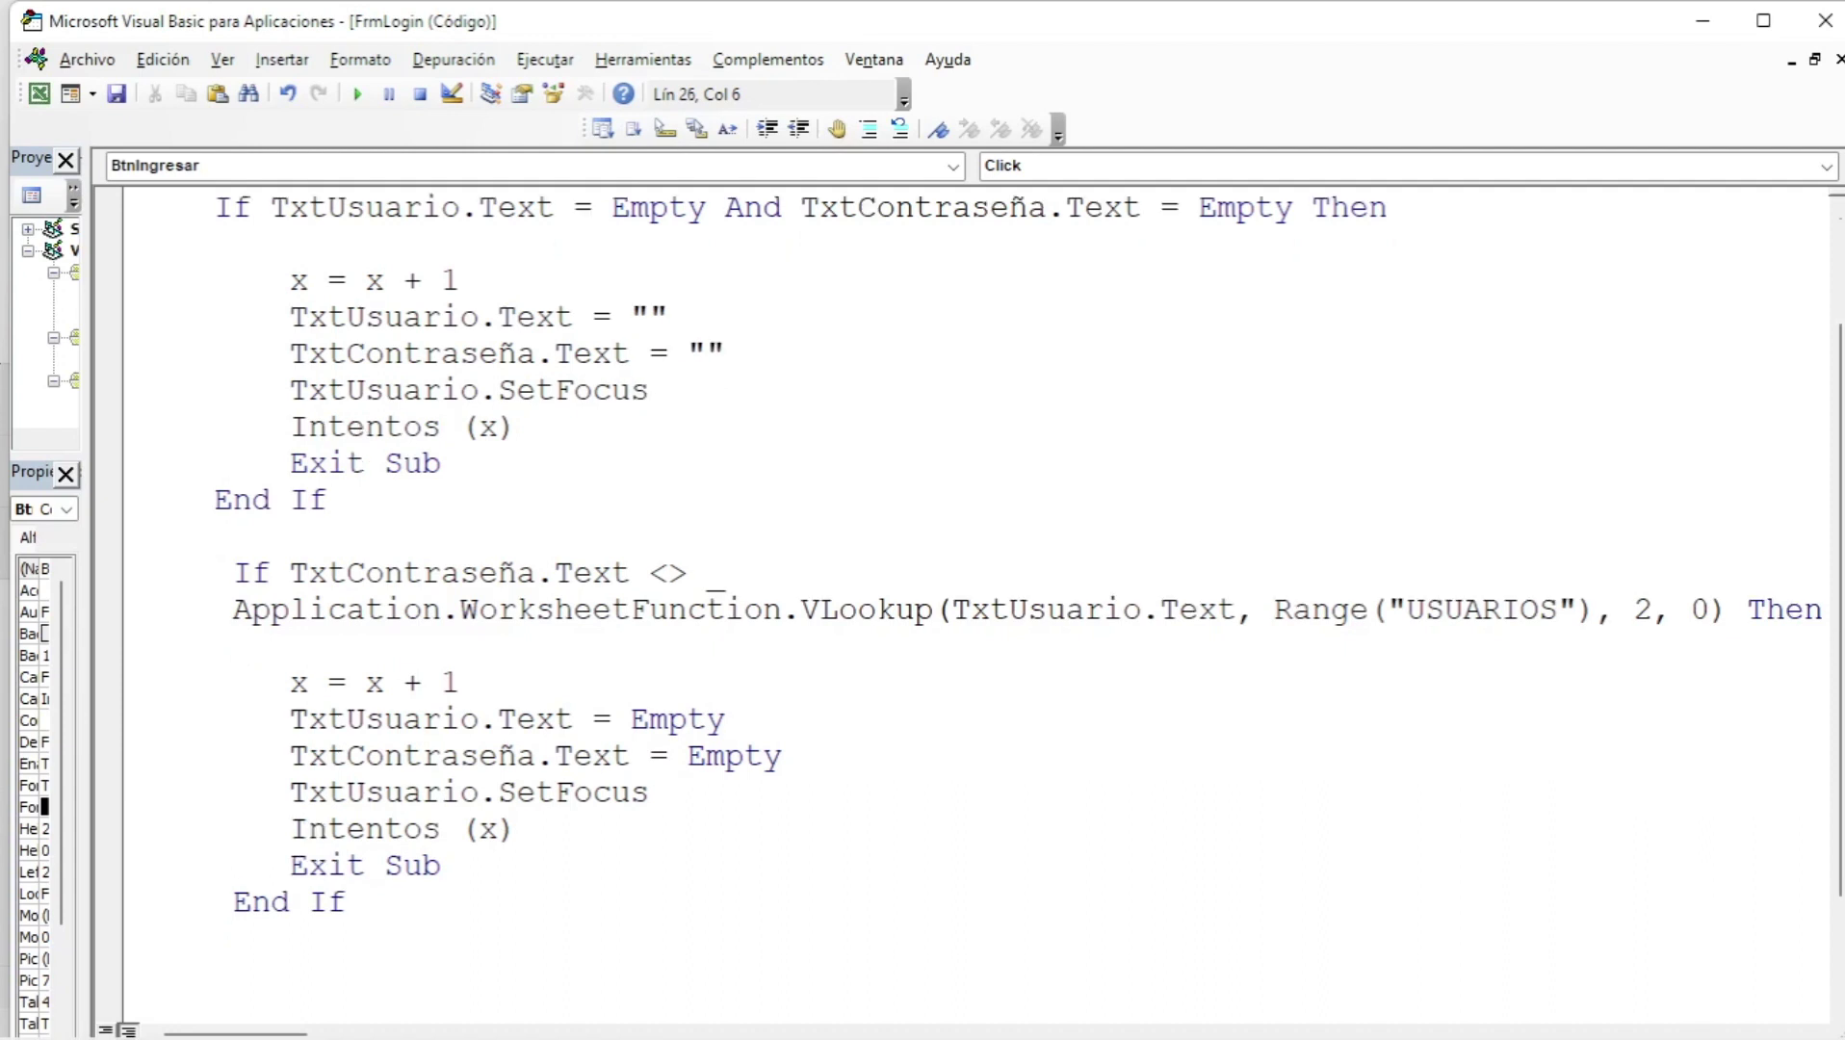
pyautogui.write('ms')
pyautogui.write('gbox ')
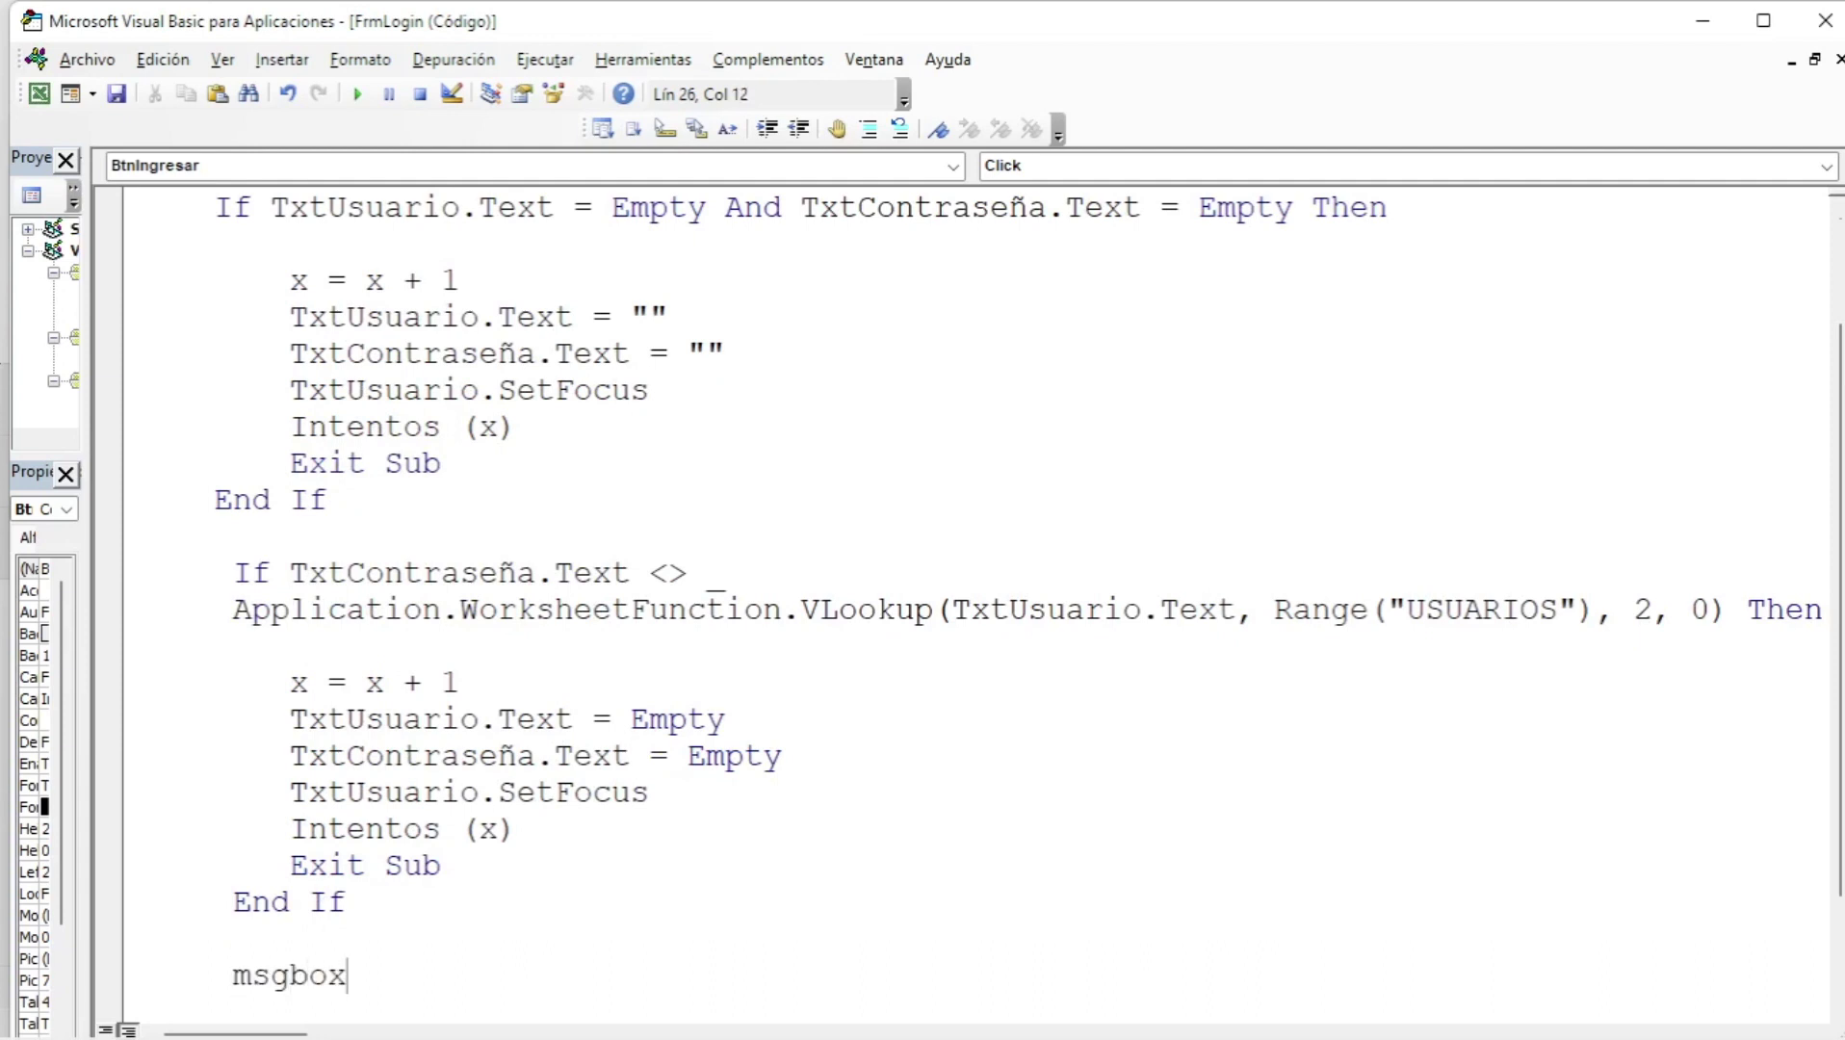
pyautogui.write('"')
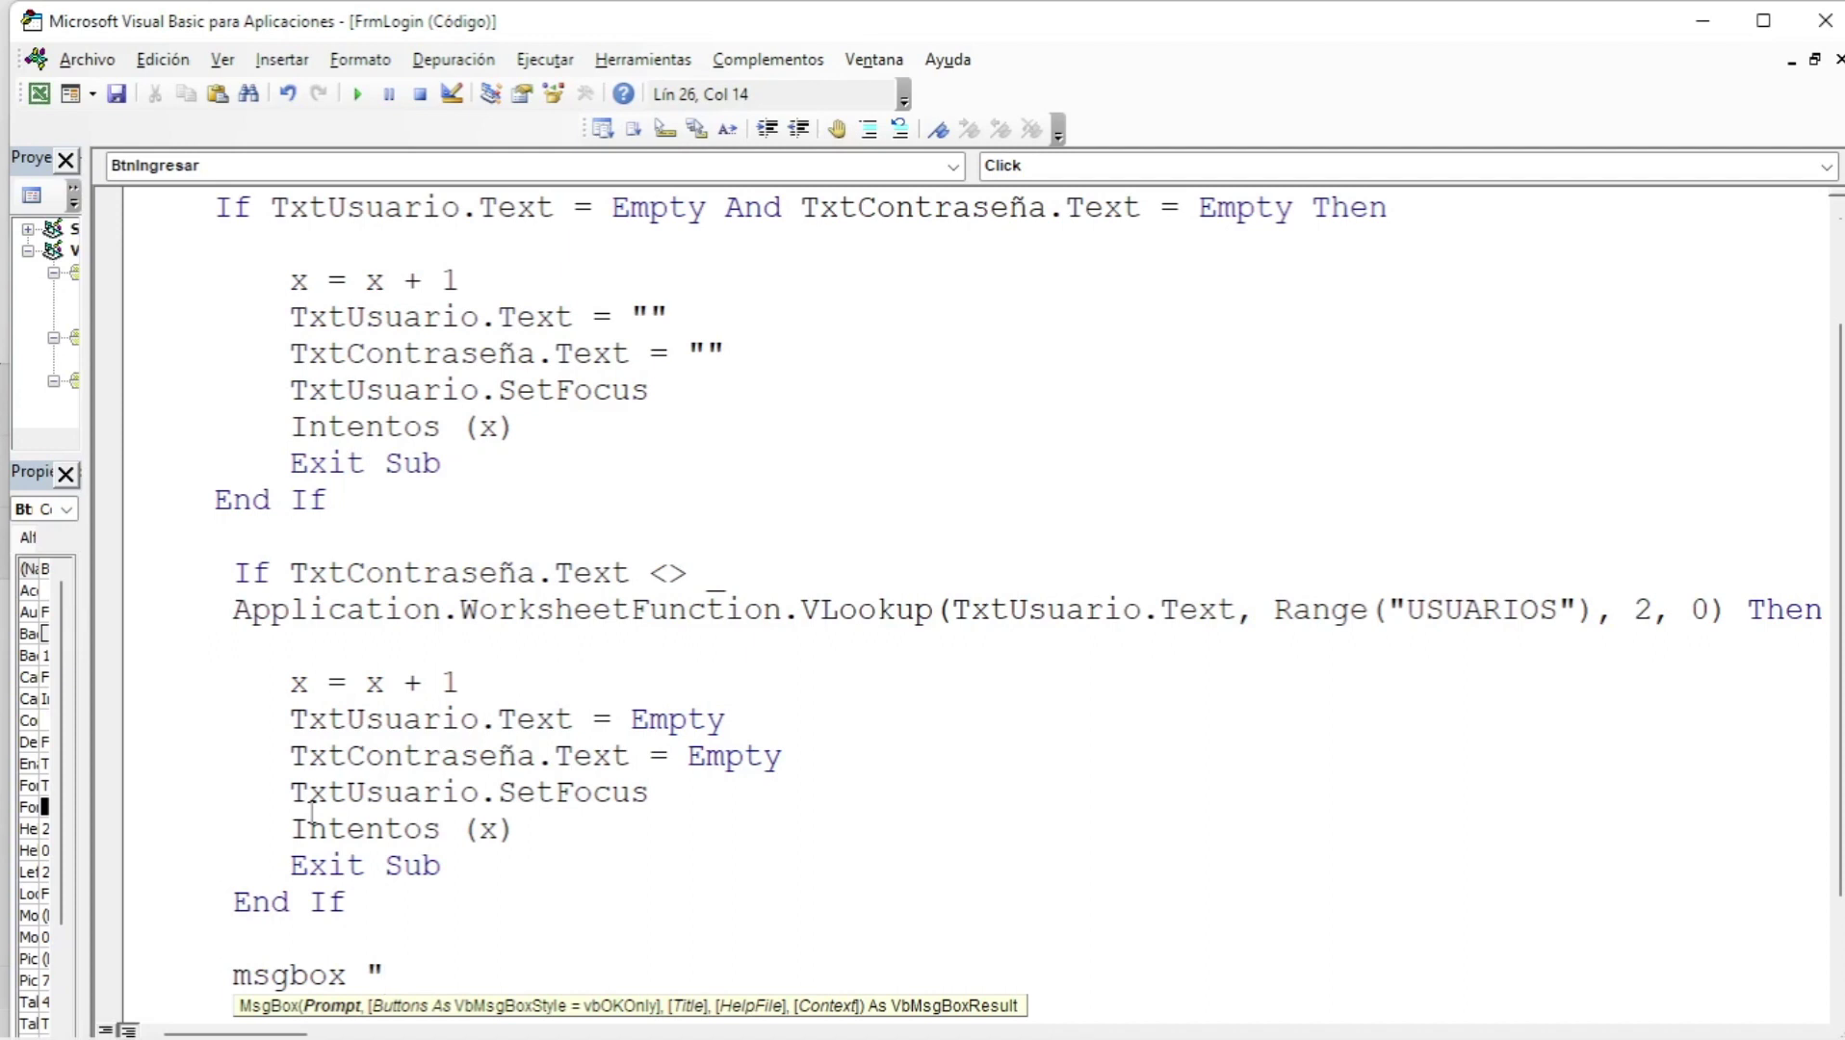
pyautogui.write('Bien')
pyautogui.write('venido')
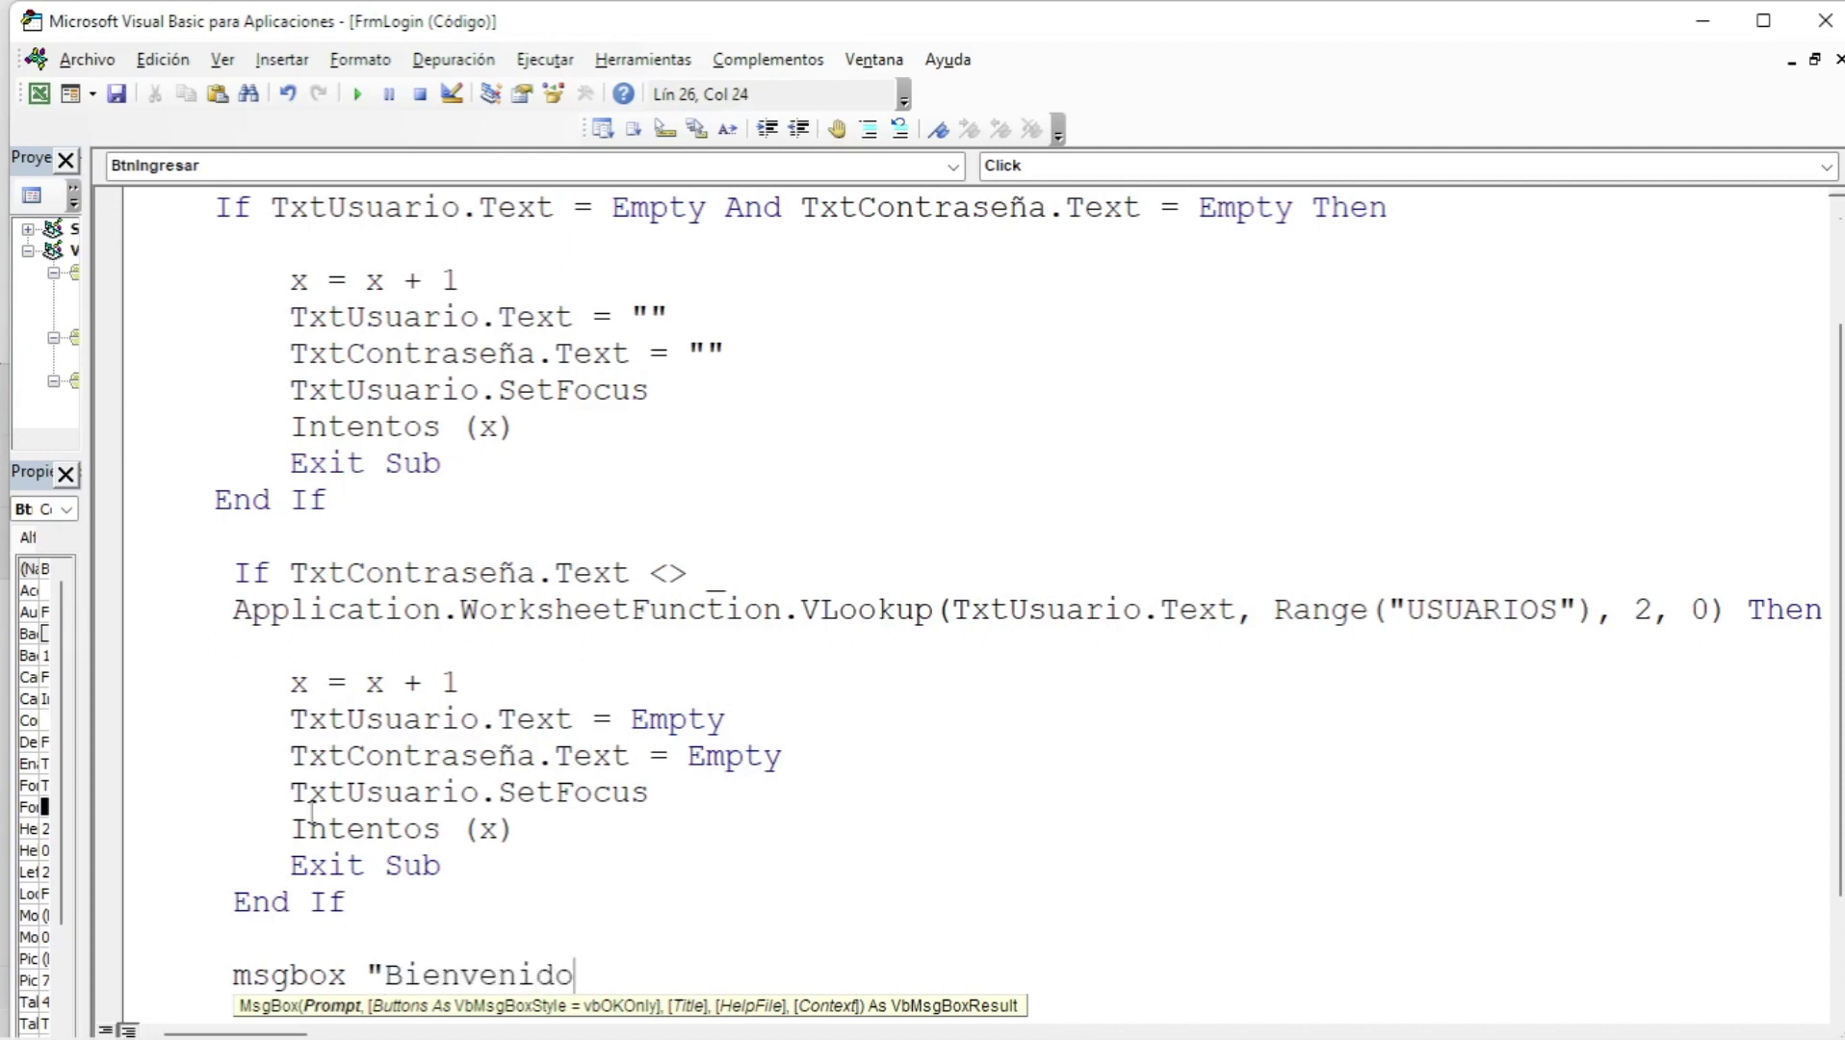
pyautogui.write('s.. " & txt')
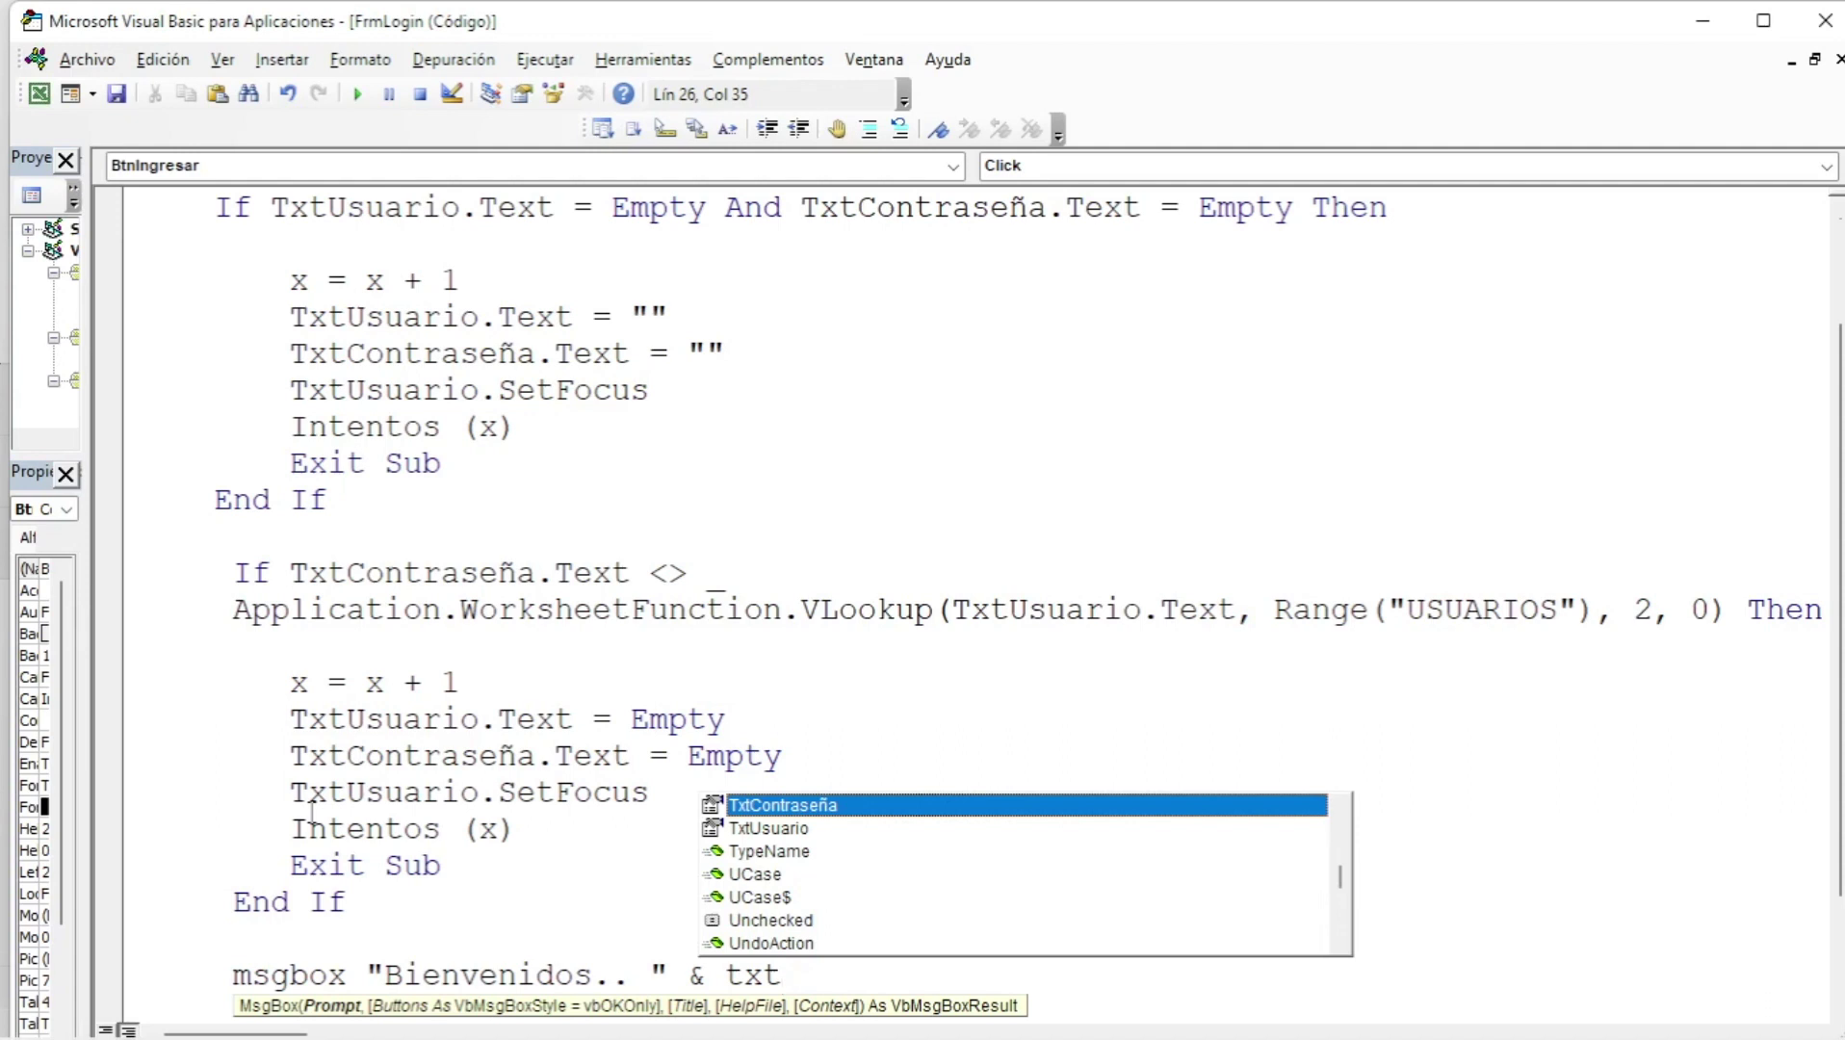
pyautogui.press('Down')
pyautogui.press('Tab')
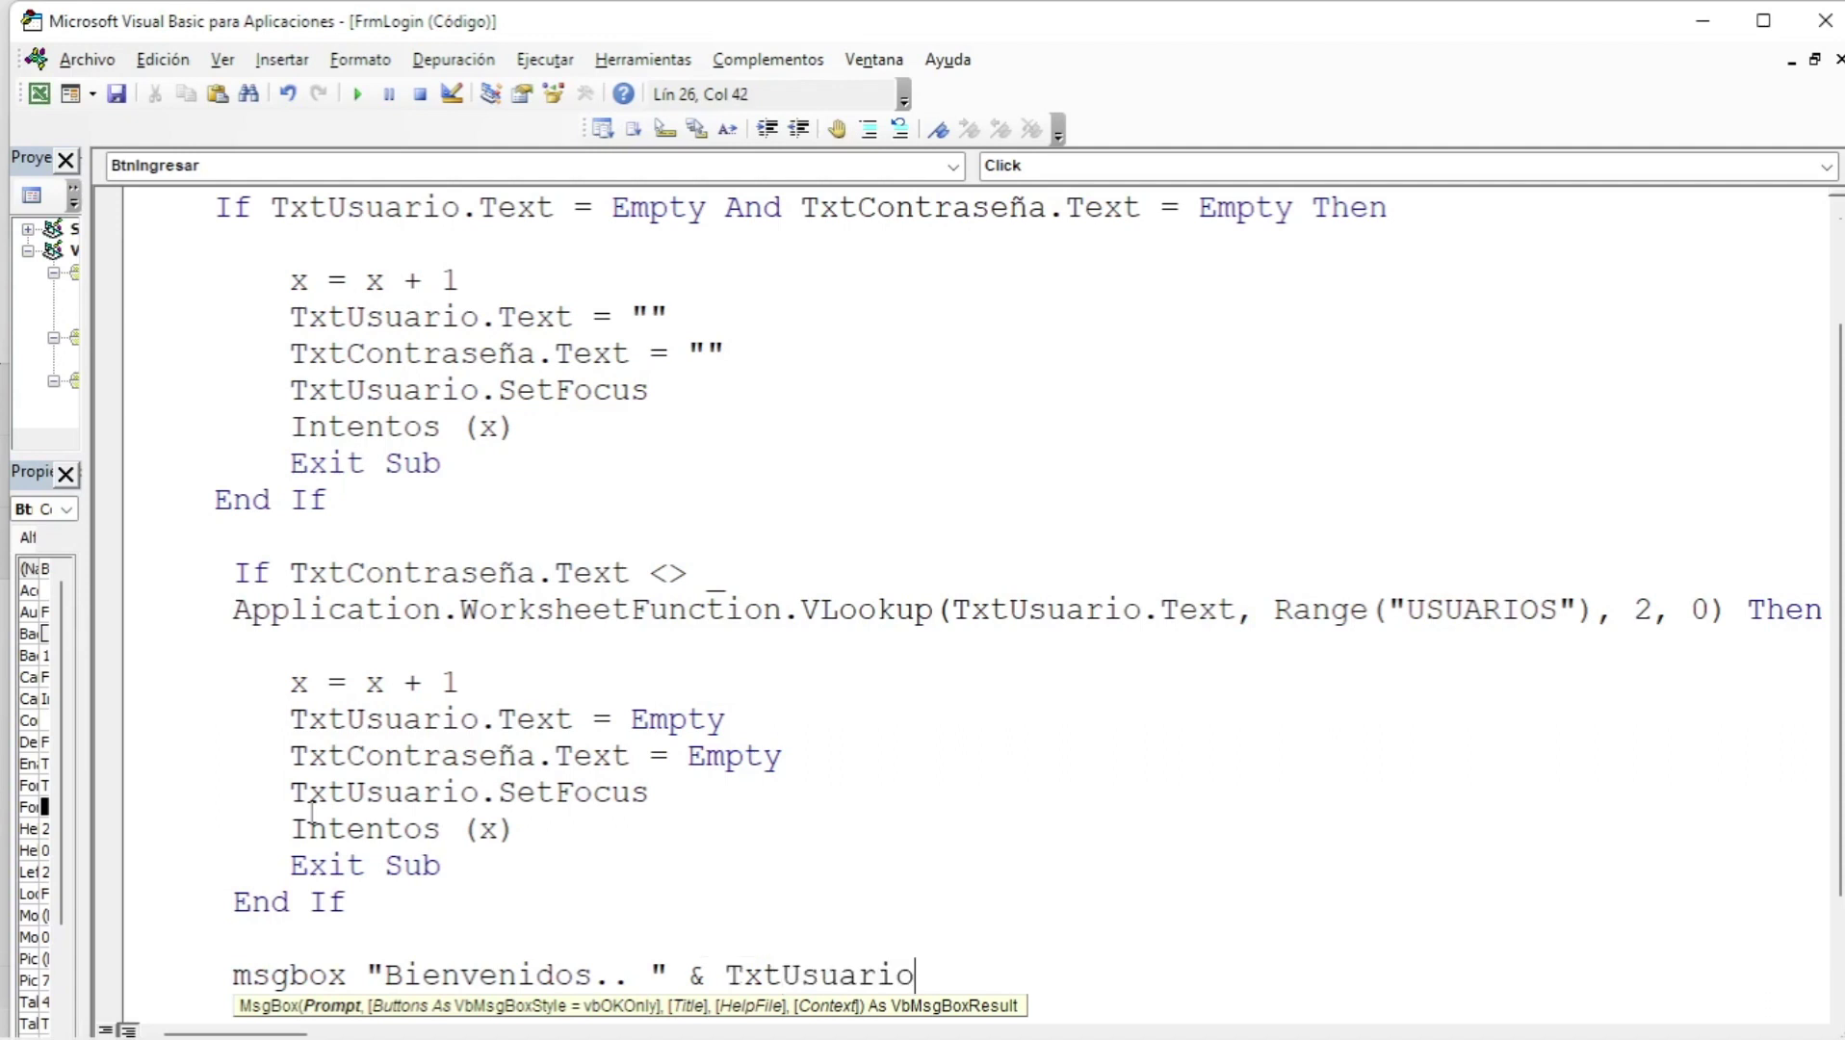
pyautogui.write(',')
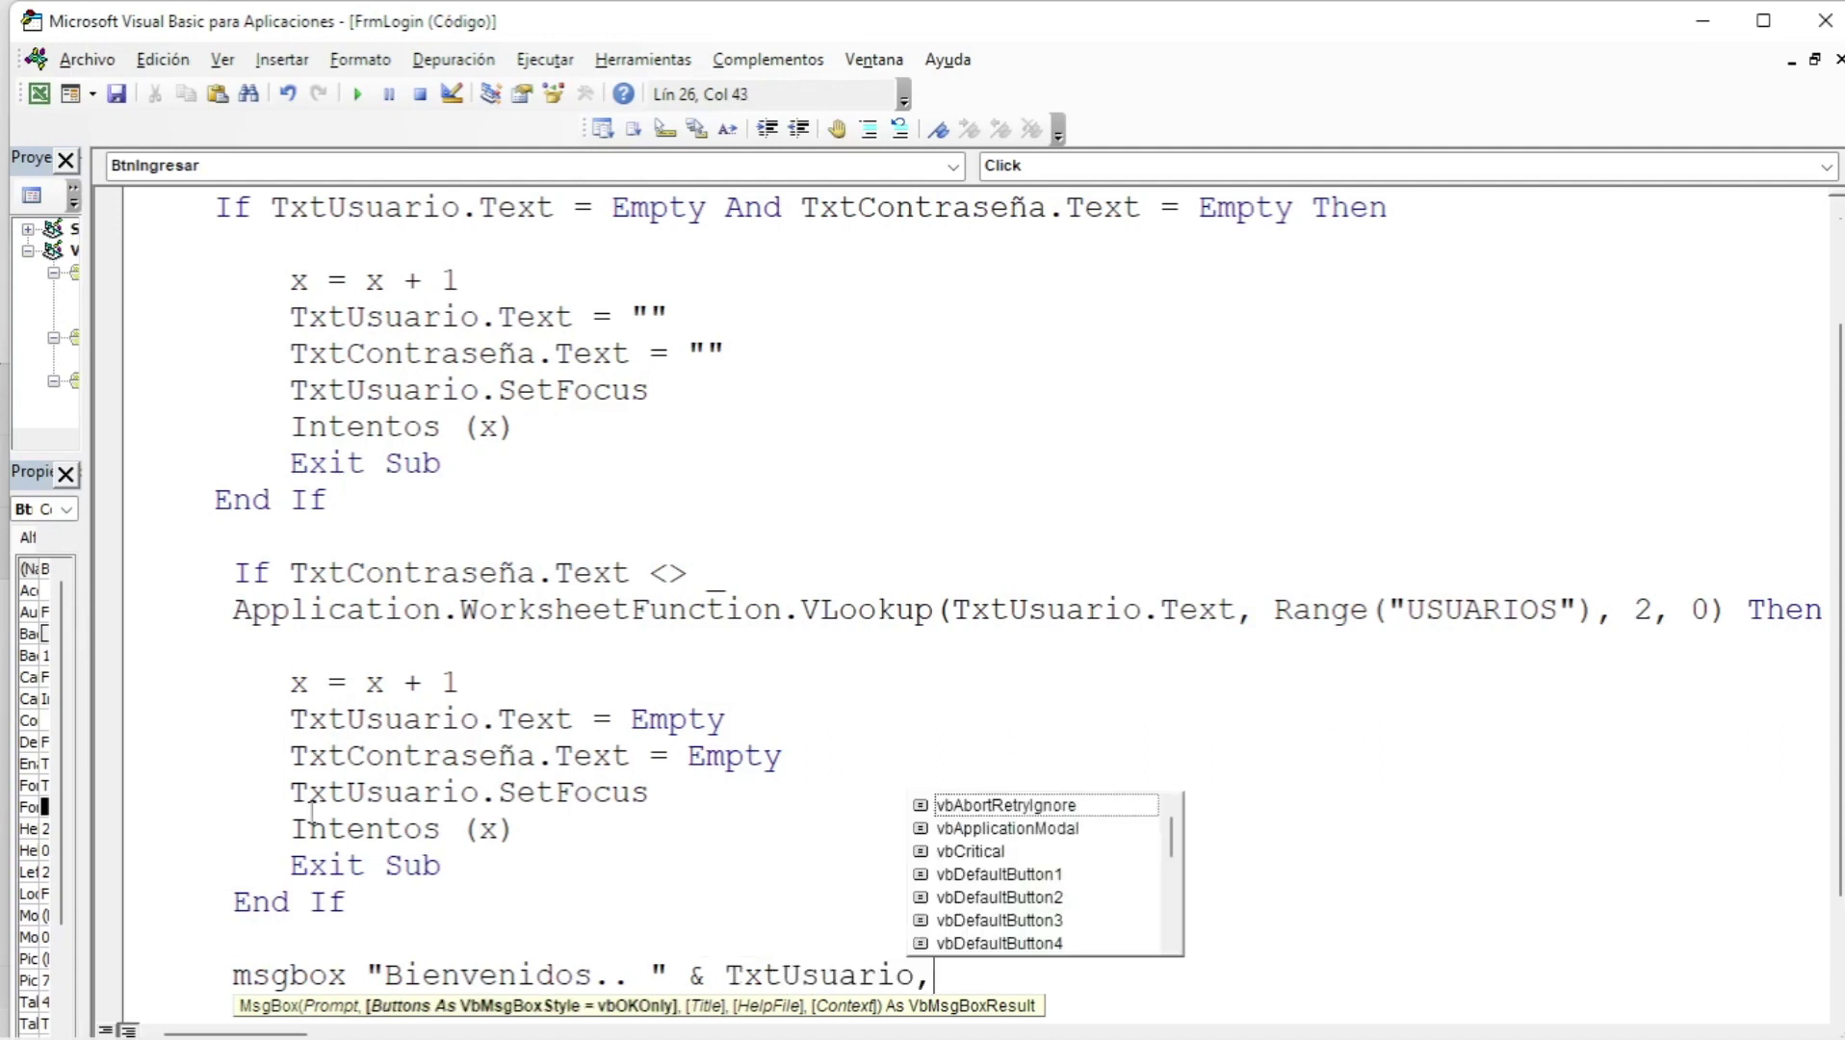
pyautogui.write('te')
pyautogui.write('x')
pyautogui.write('t')
pyautogui.press('BackSpace')
pyautogui.press('BackSpace')
pyautogui.press('BackSpace')
pyautogui.press('BackSpace')
pyautogui.press('BackSpace')
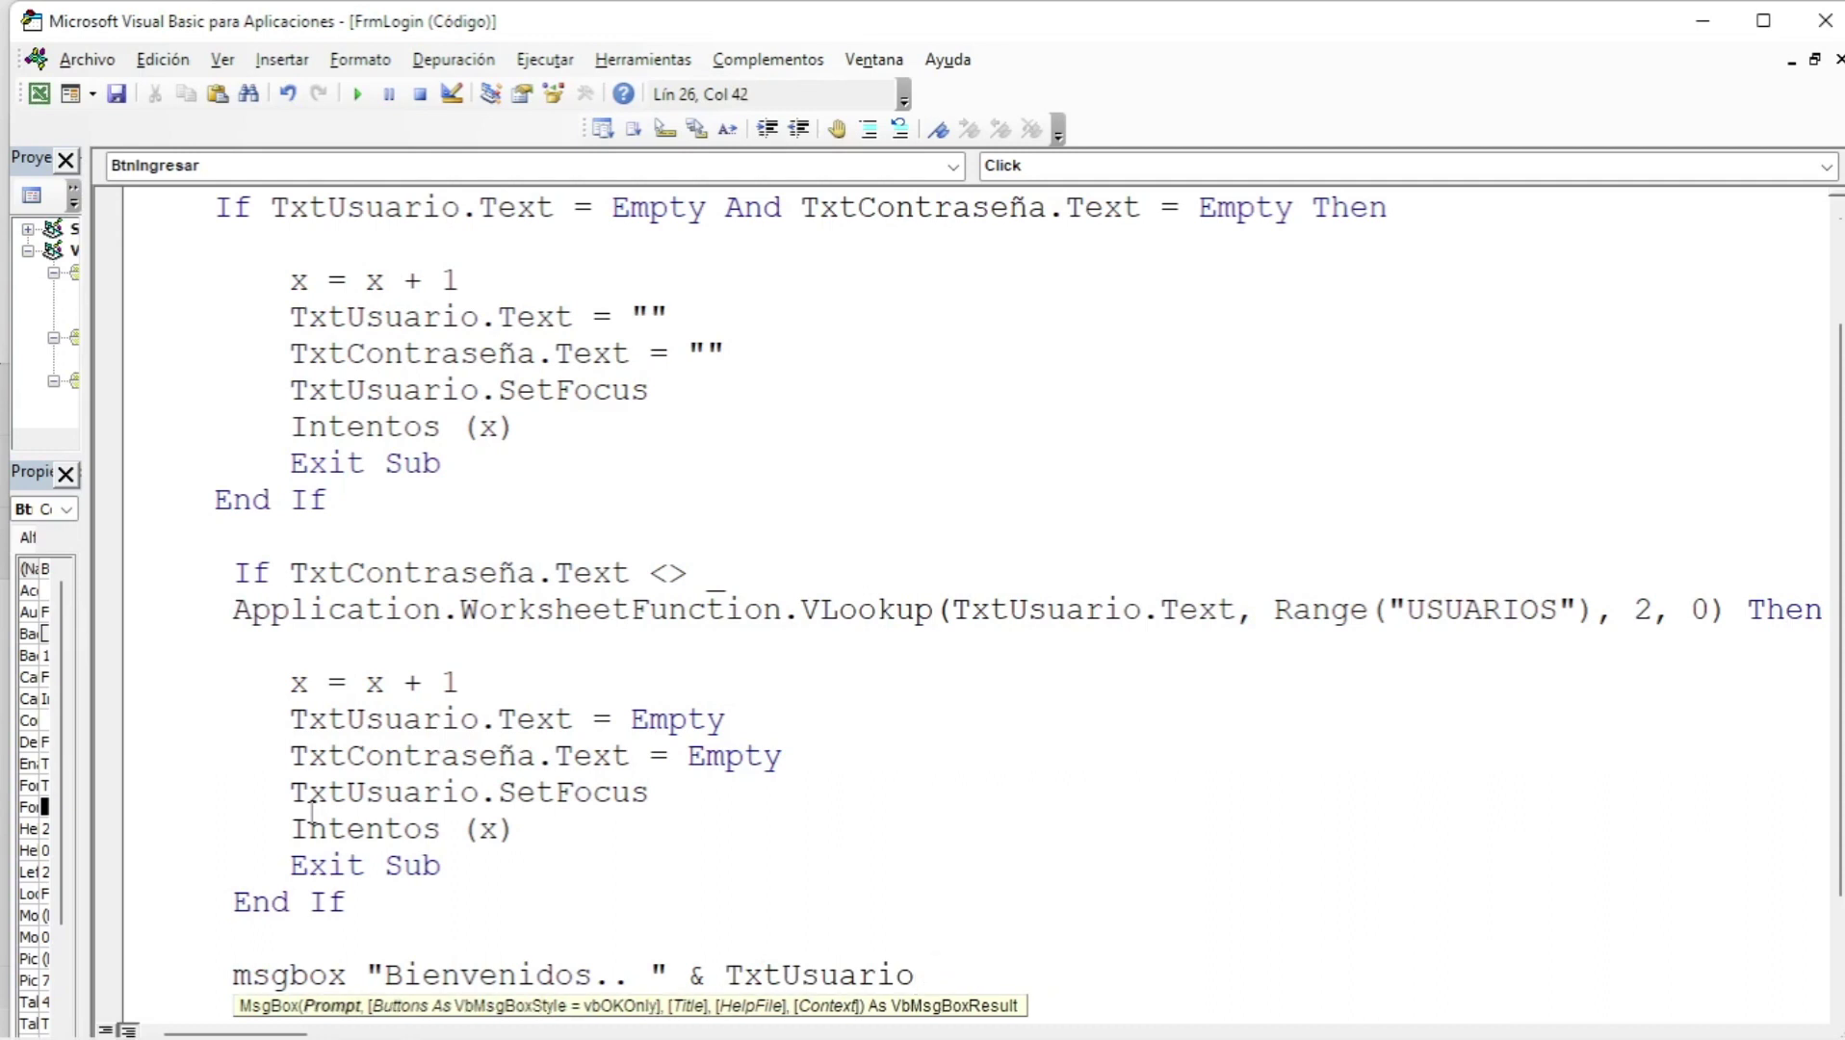
pyautogui.write('.te')
pyautogui.press('Tab')
pyautogui.press('Return')
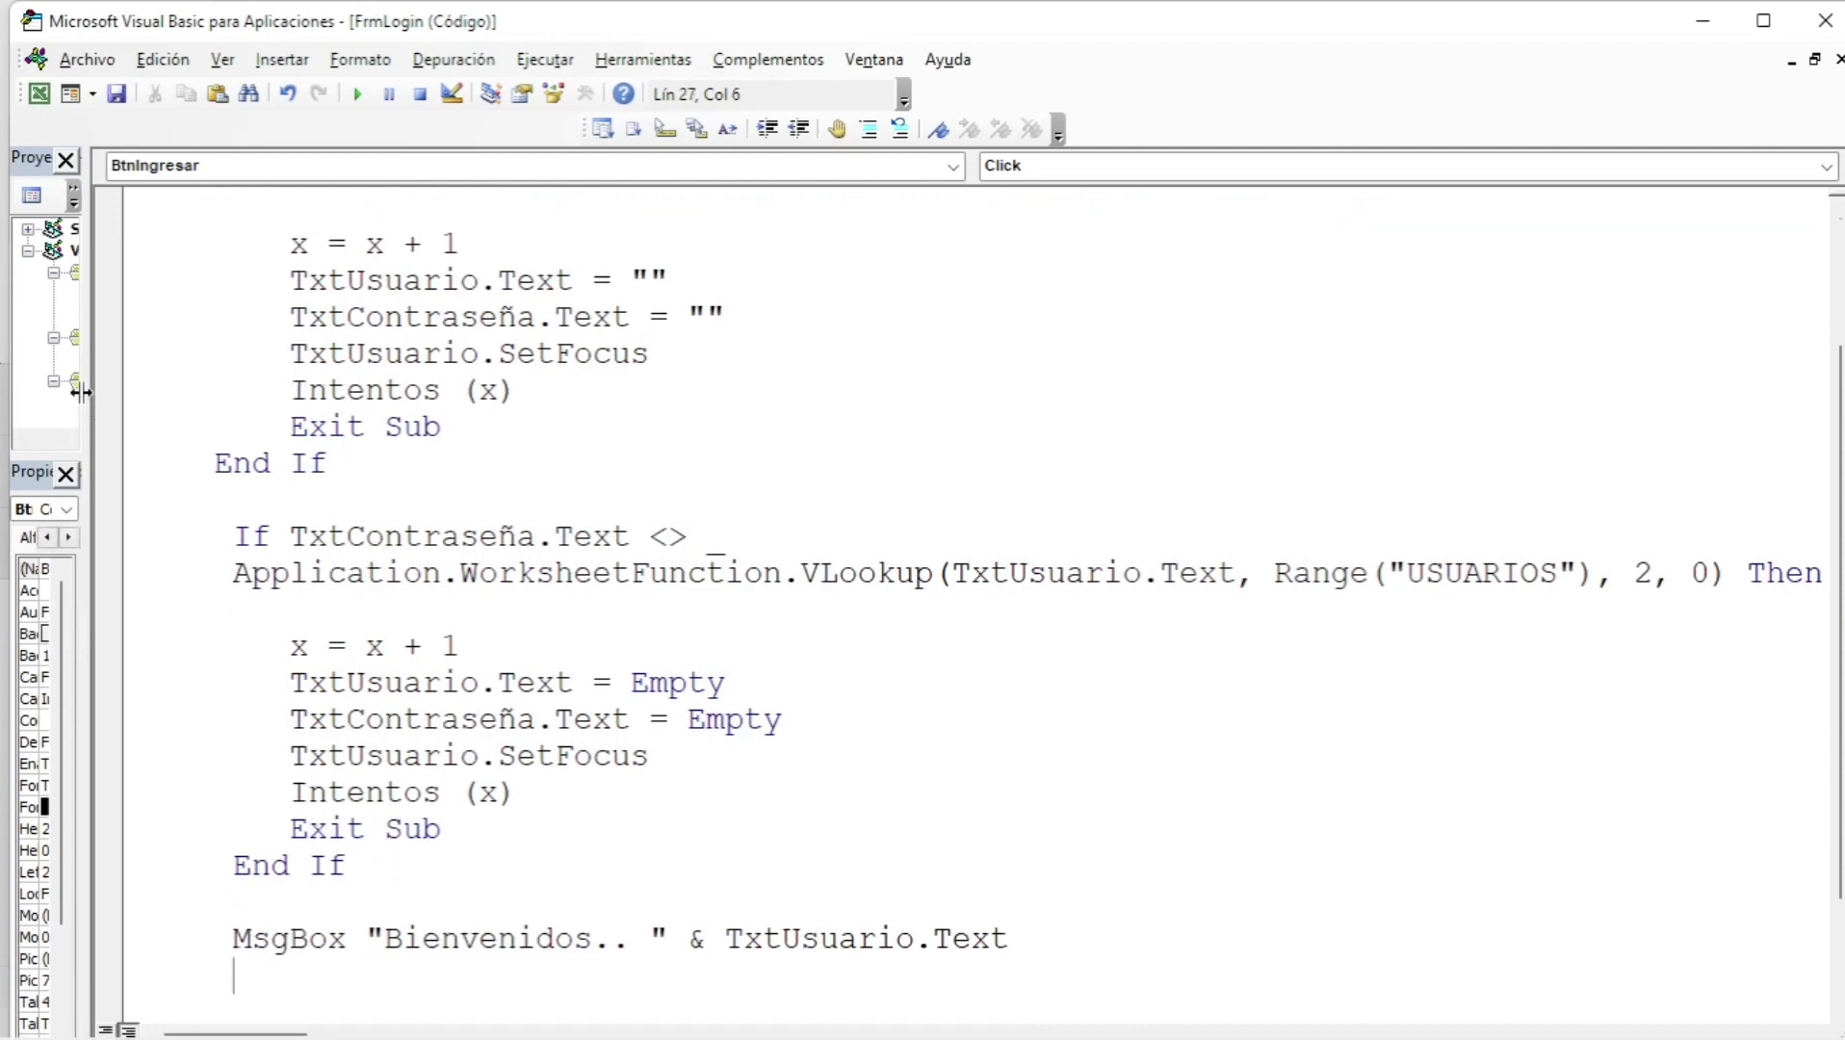
# - Widen the side panels and insert a new UserForm into the project
pyautogui.moveTo(81, 391); pyautogui.dragTo(327, 391)
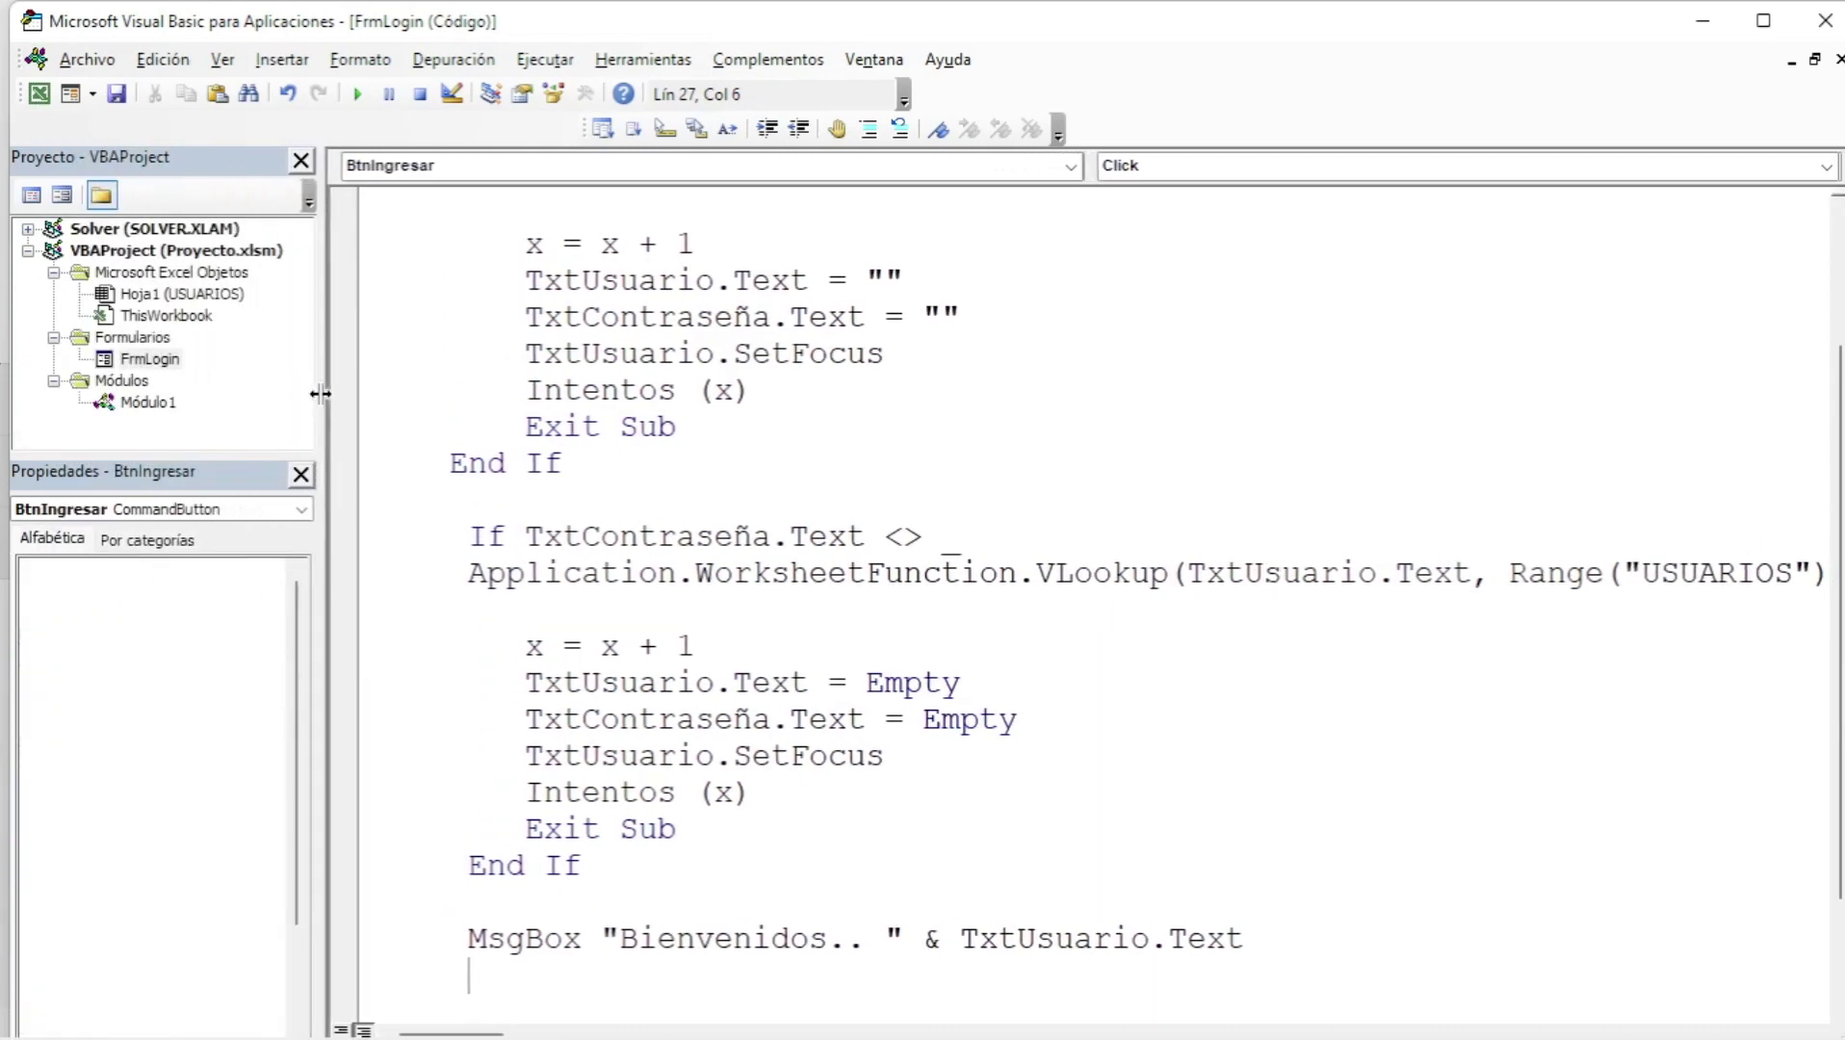
pyautogui.click(281, 59)
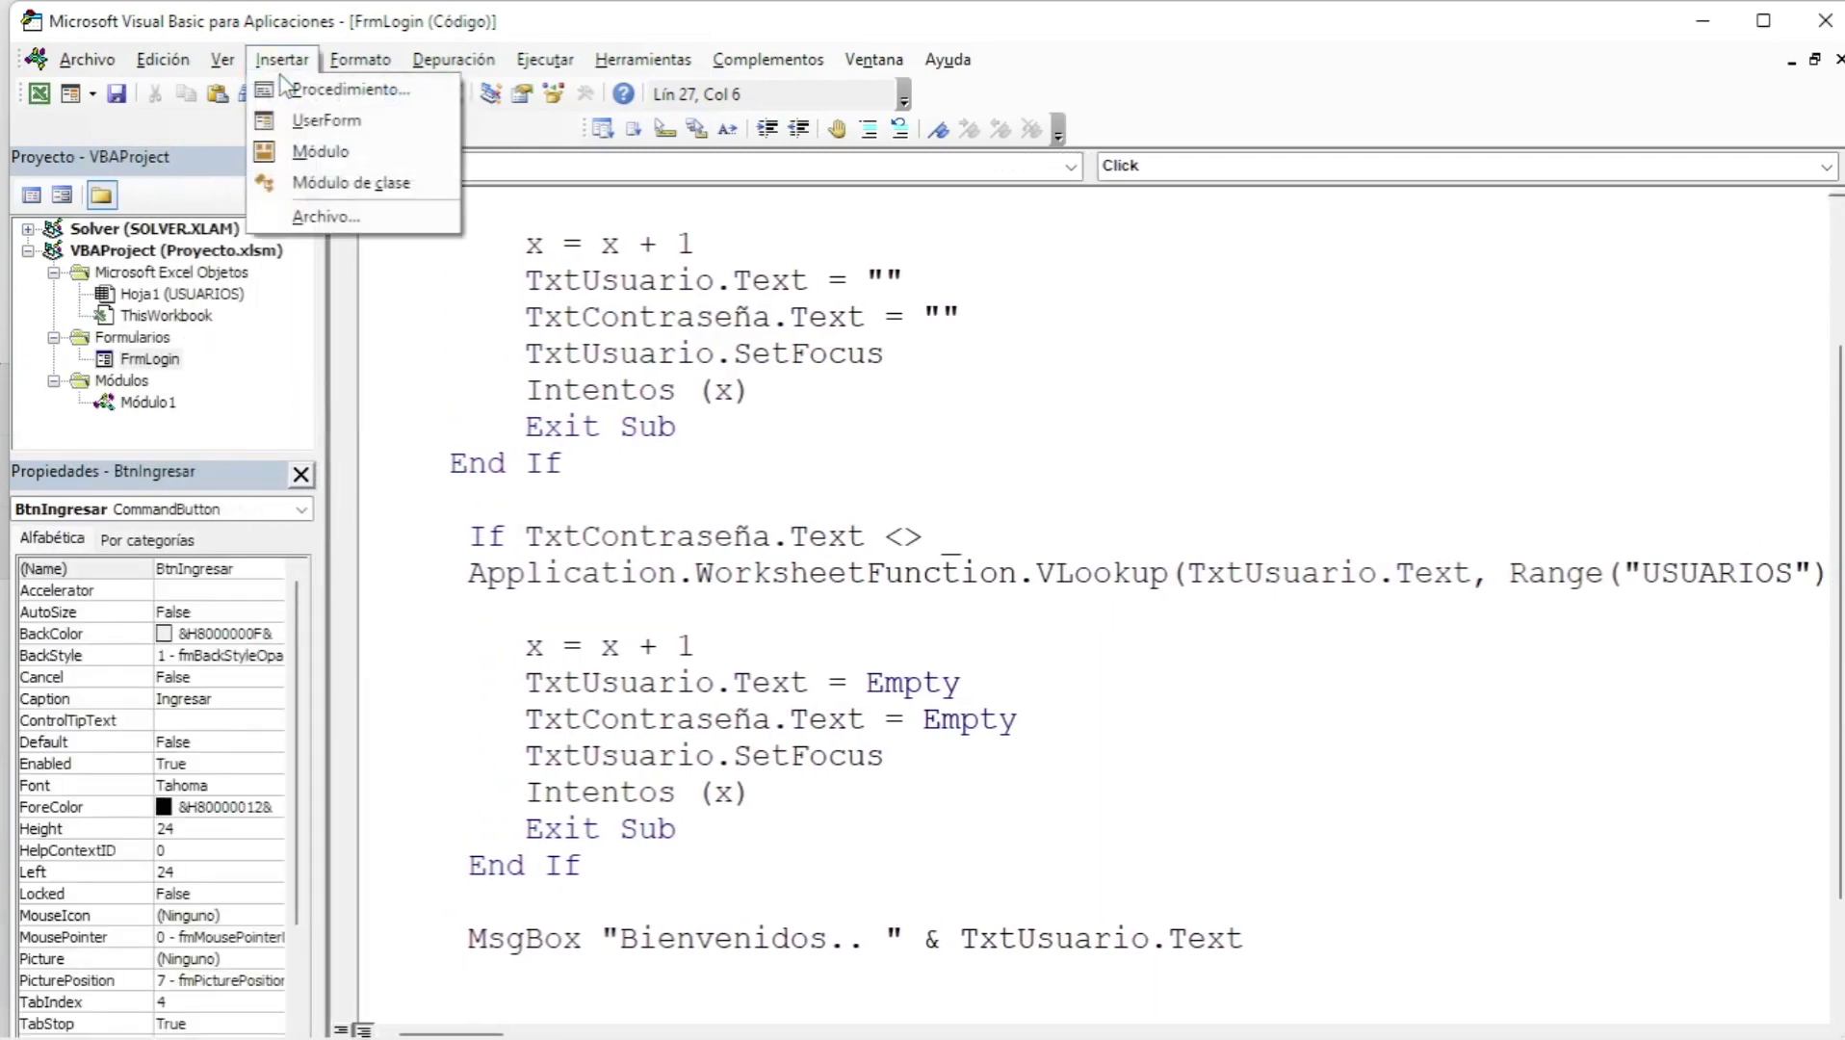
pyautogui.click(337, 123)
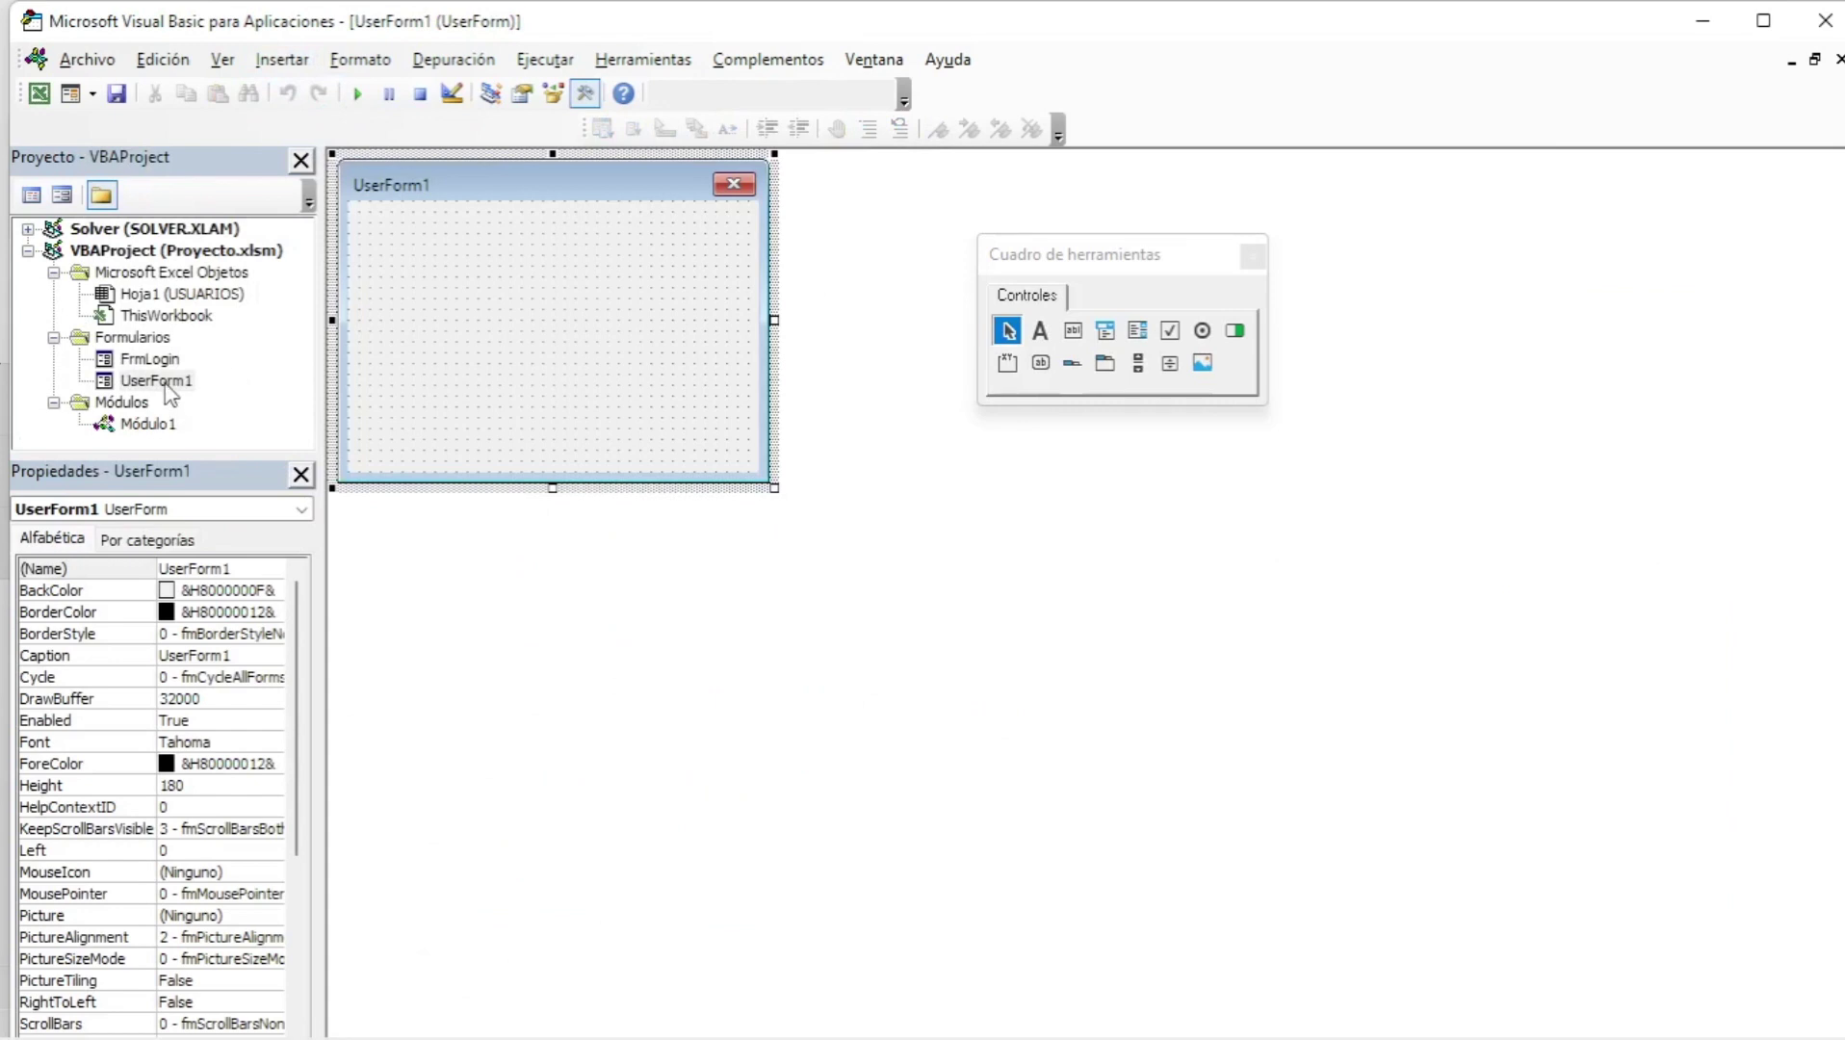
# - Rename the new form to FrmAlumnos and enlarge it
pyautogui.click(165, 383)
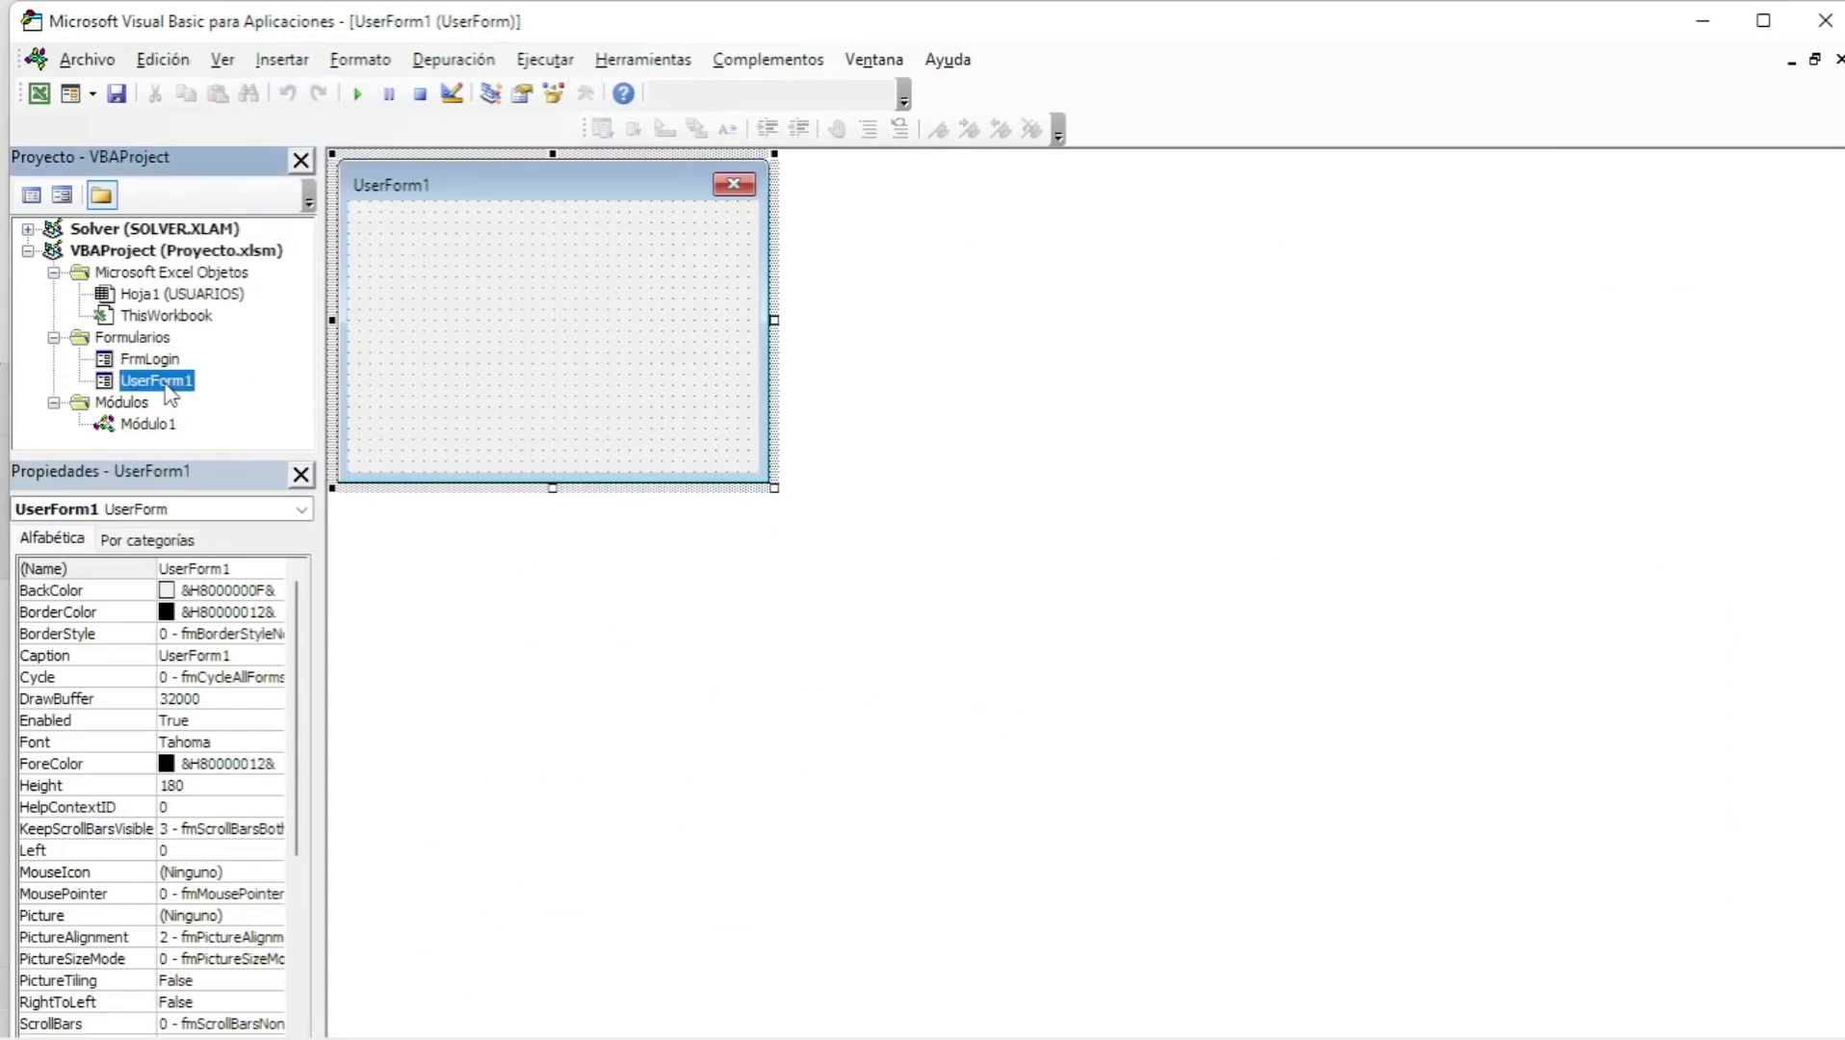
pyautogui.rightClick(167, 388)
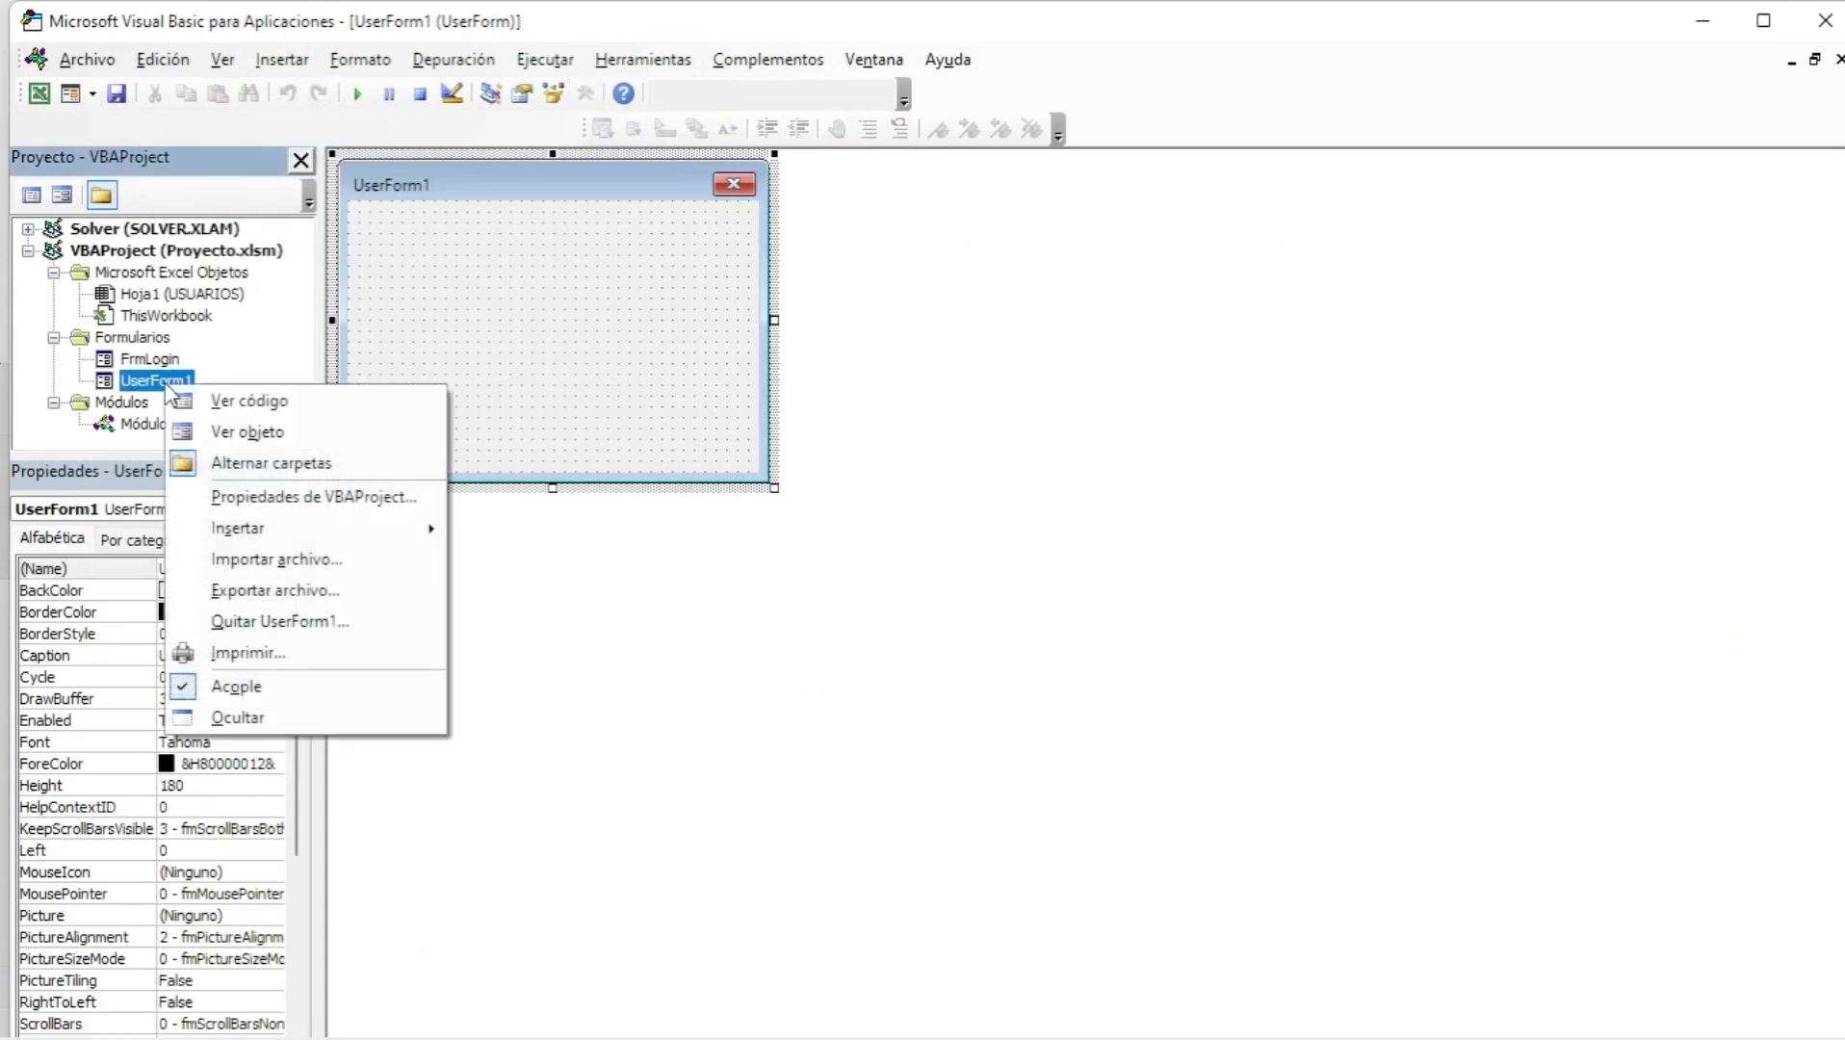
pyautogui.click(705, 570)
pyautogui.click(246, 566)
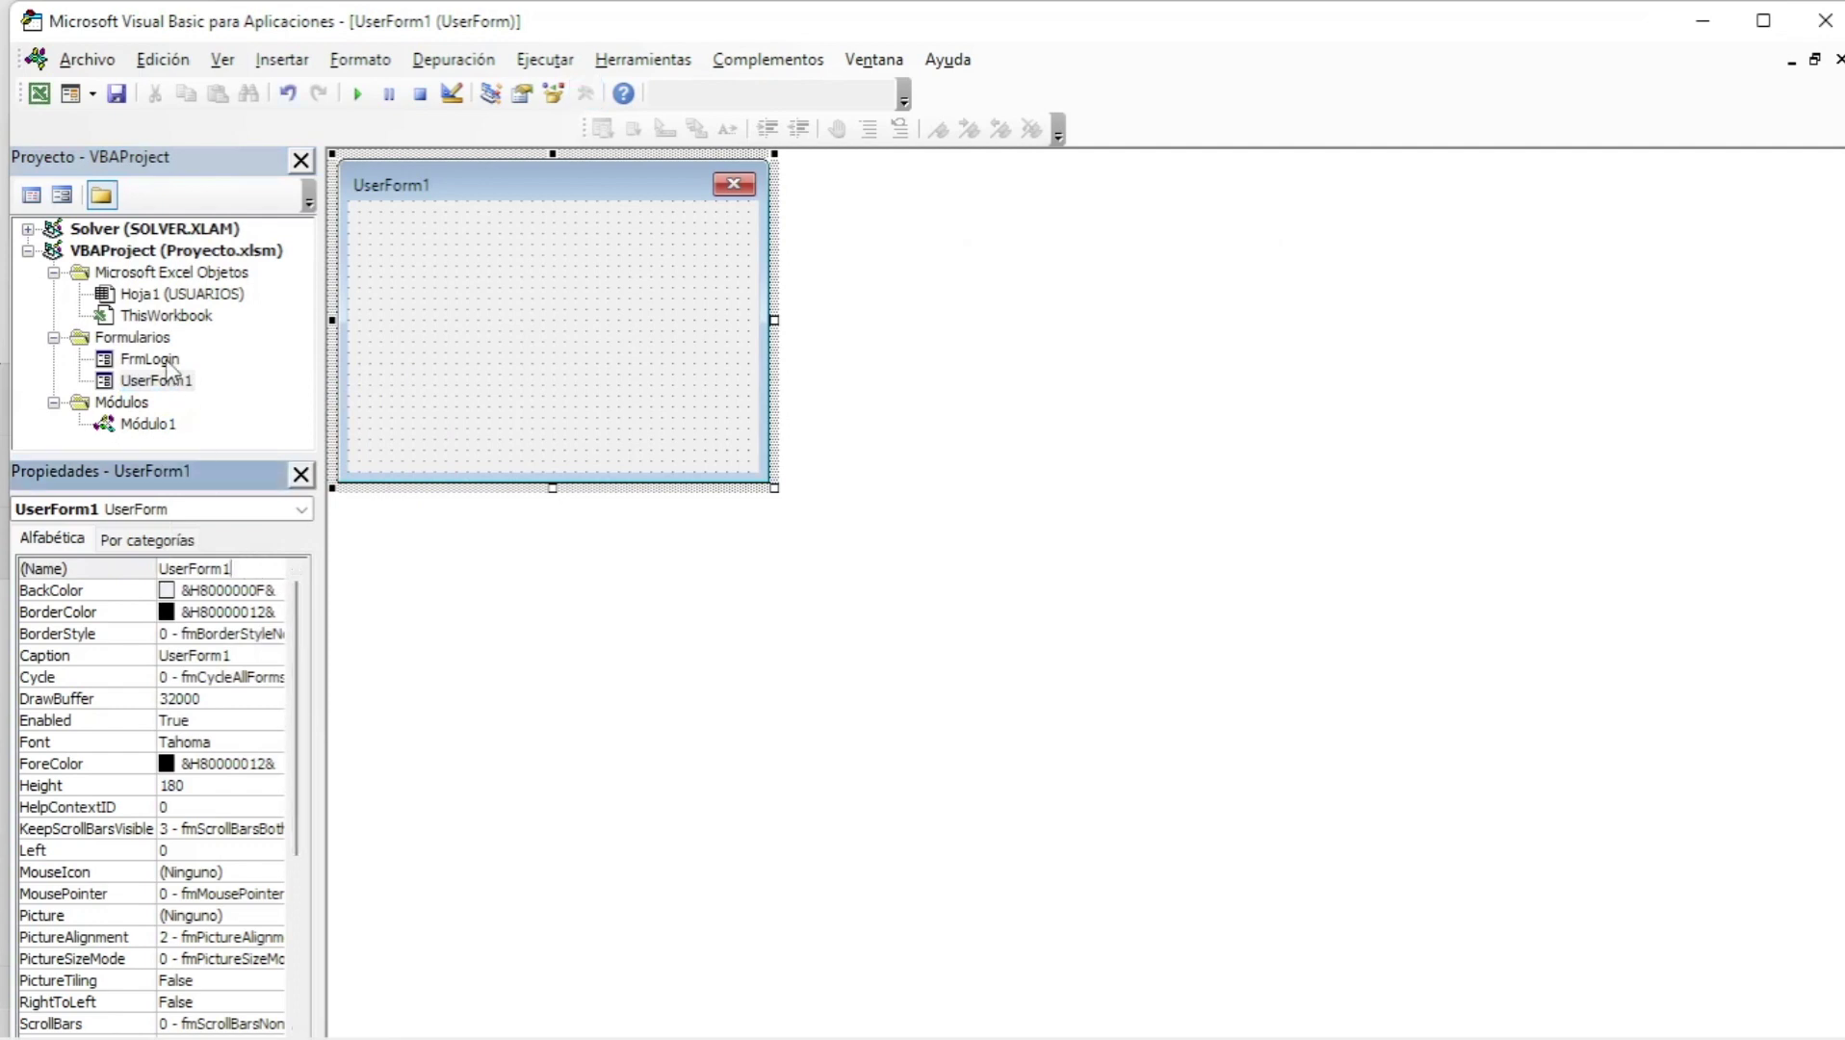
pyautogui.doubleClick(241, 568)
pyautogui.write('Frm')
pyautogui.write('Alumnos')
pyautogui.click(112, 562)
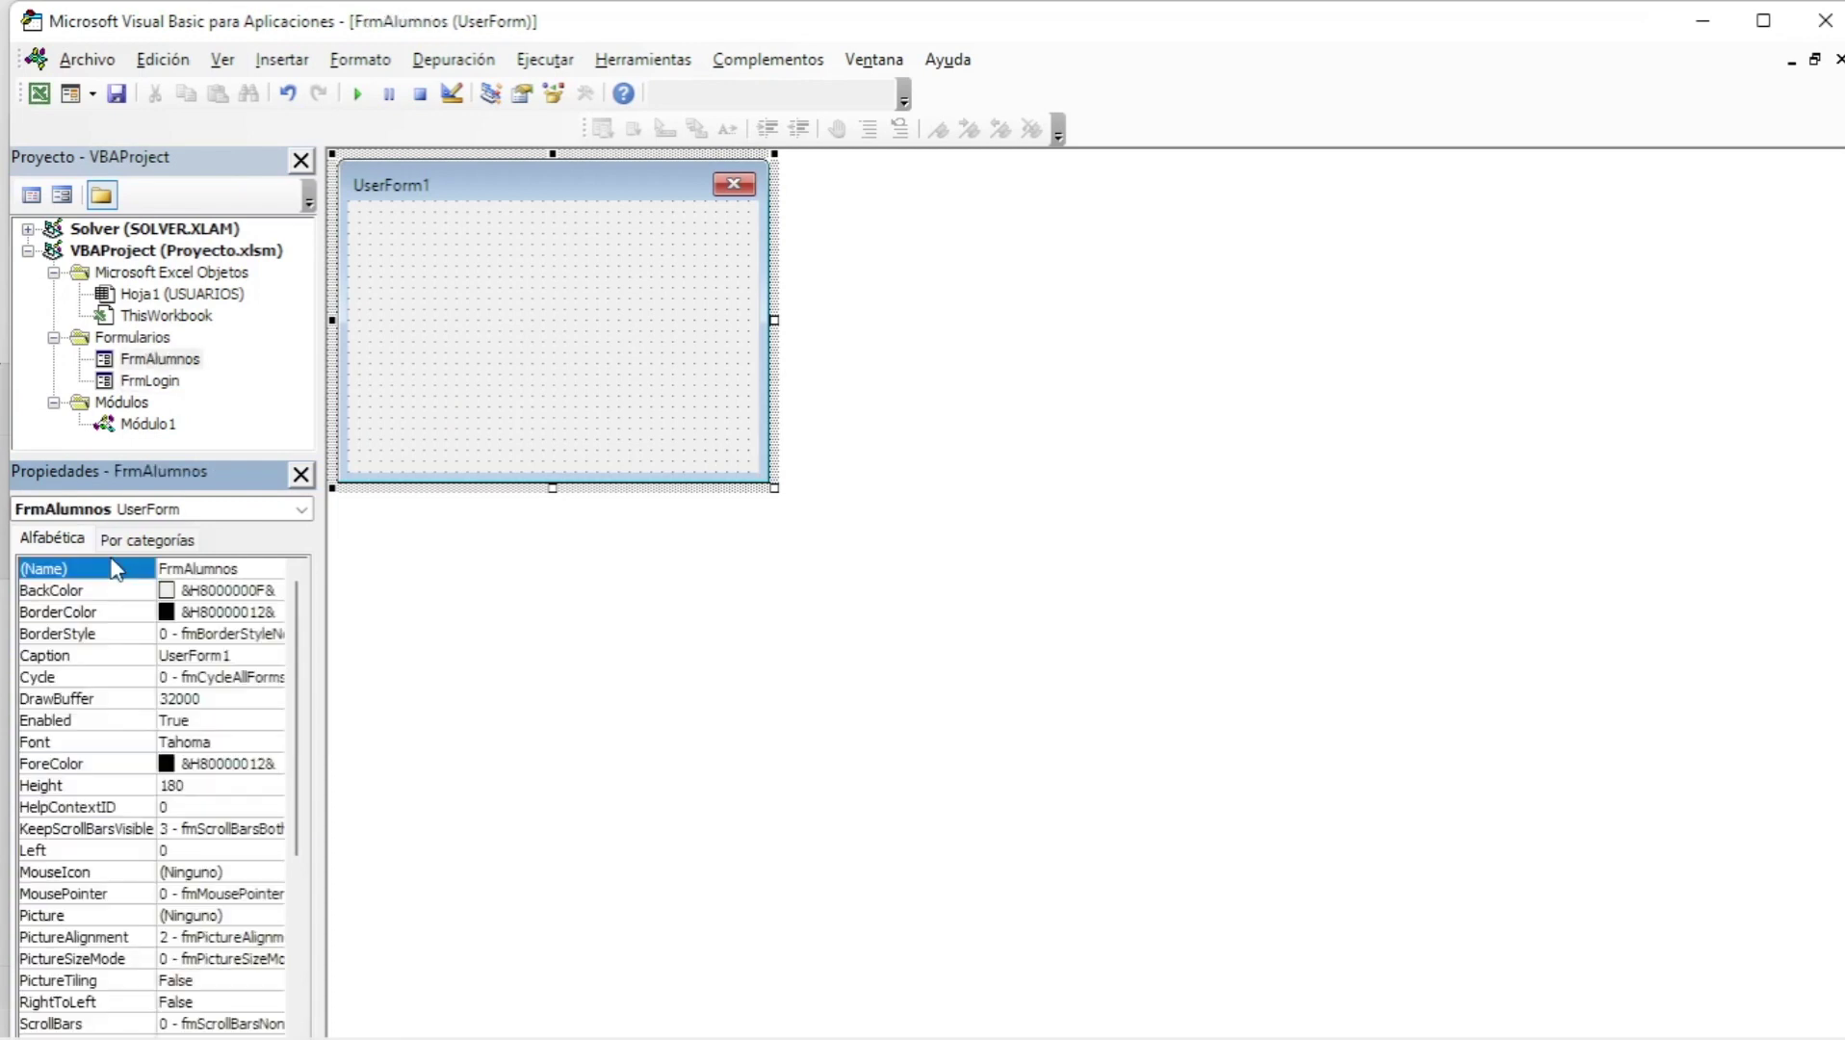
pyautogui.click(438, 416)
pyautogui.moveTo(774, 487)
pyautogui.mouseDown()
pyautogui.moveTo(916, 728)
pyautogui.moveTo(959, 753)
pyautogui.mouseUp()
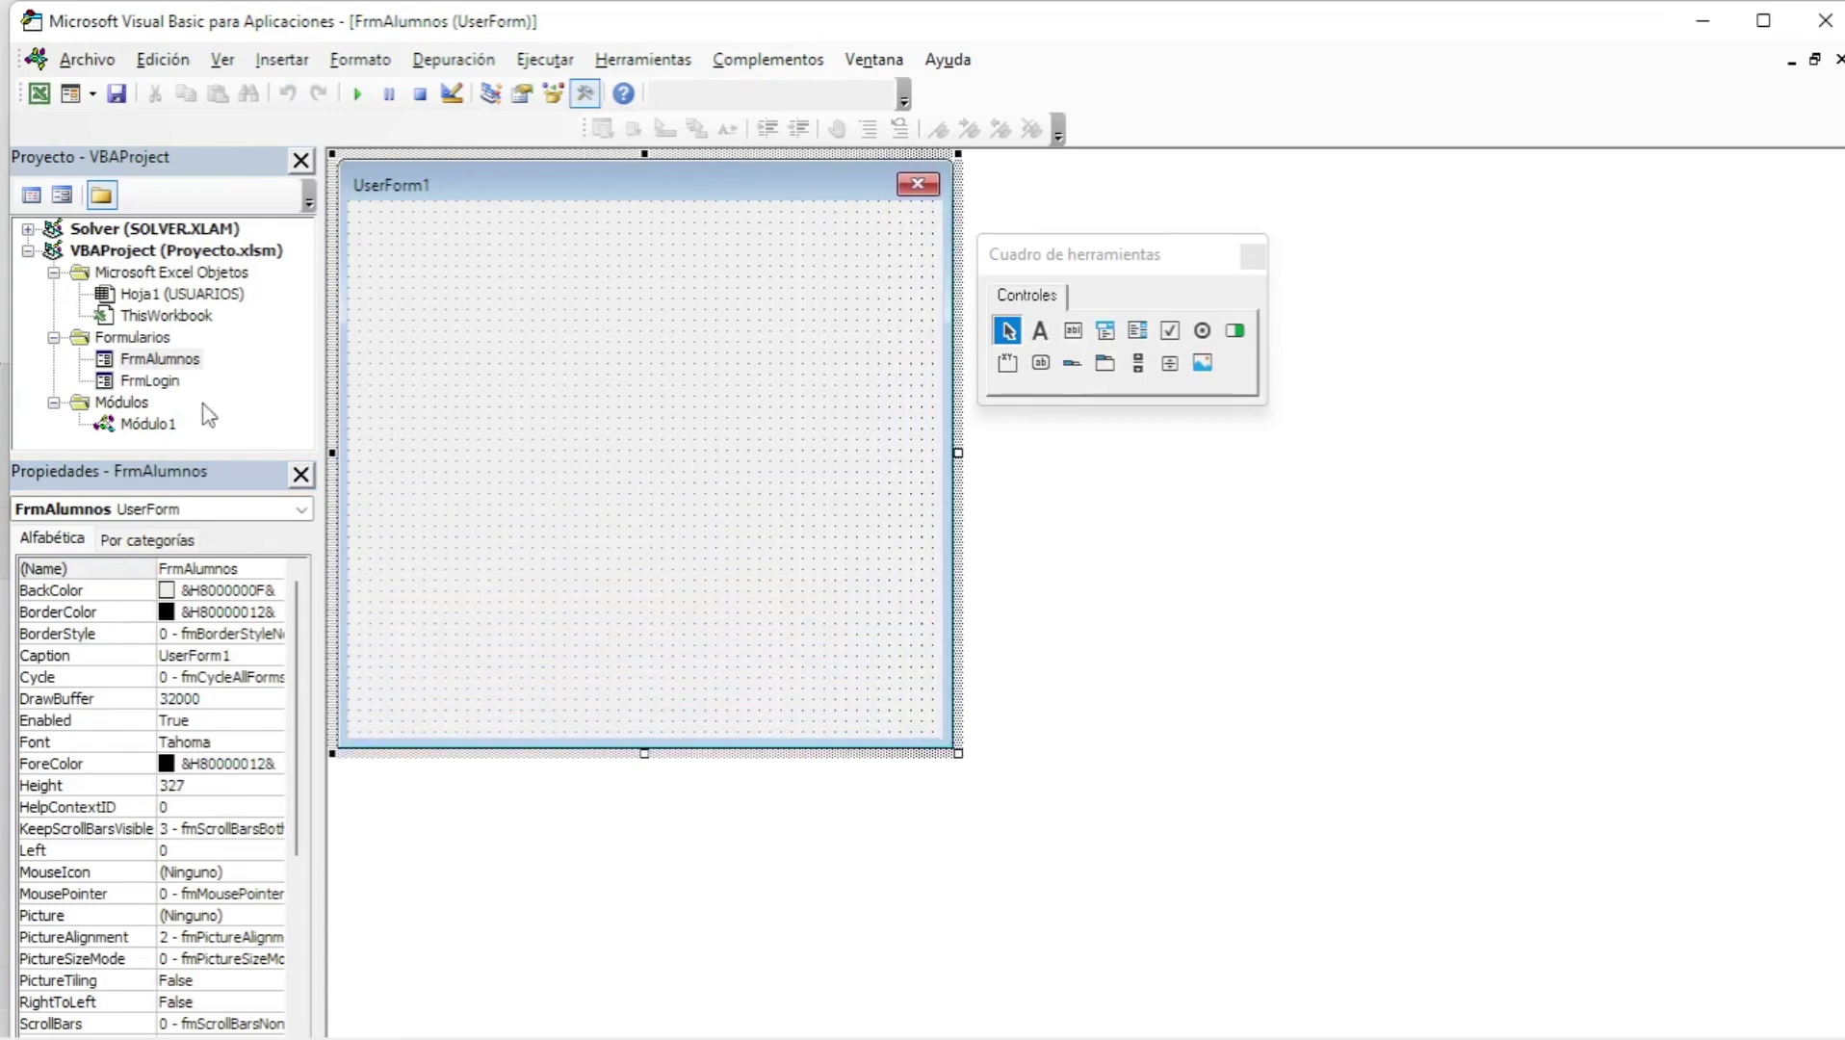
# - Go back to the Ingresar button's code in FrmLogin
pyautogui.doubleClick(162, 382)
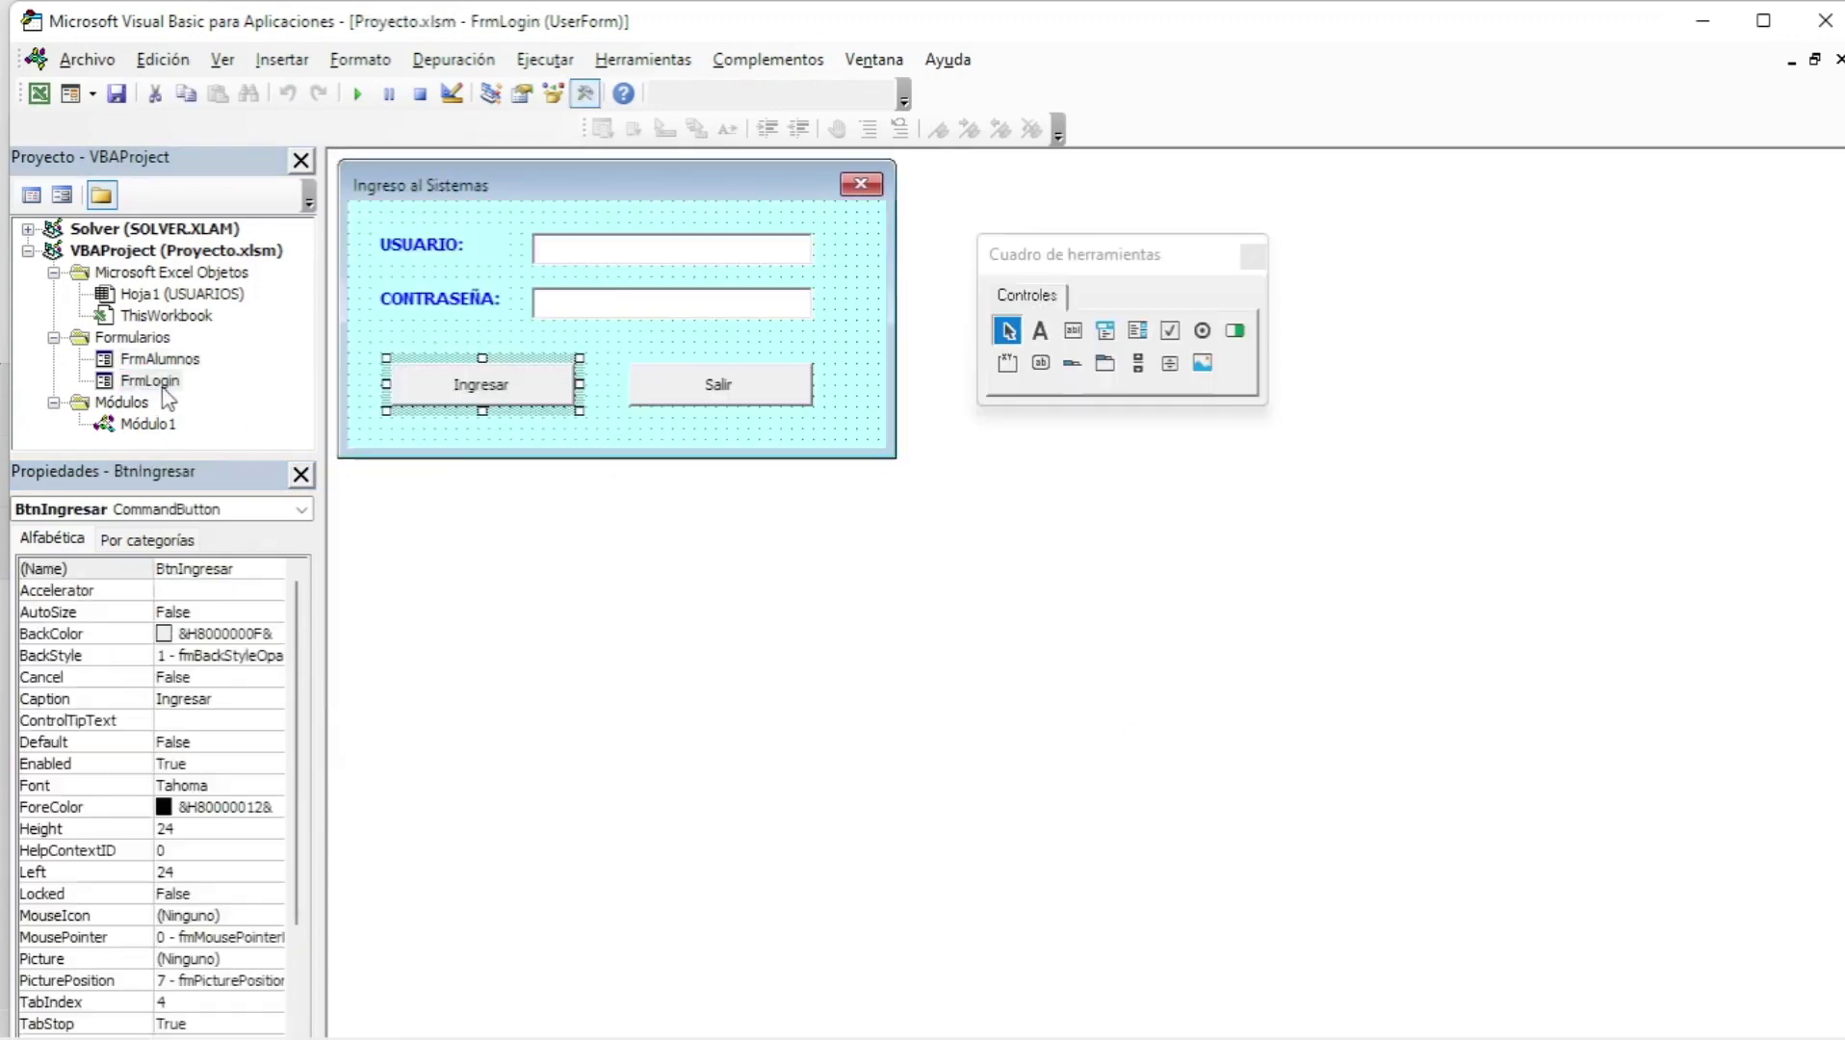
pyautogui.doubleClick(534, 390)
pyautogui.scroll(-3, 894, 643)
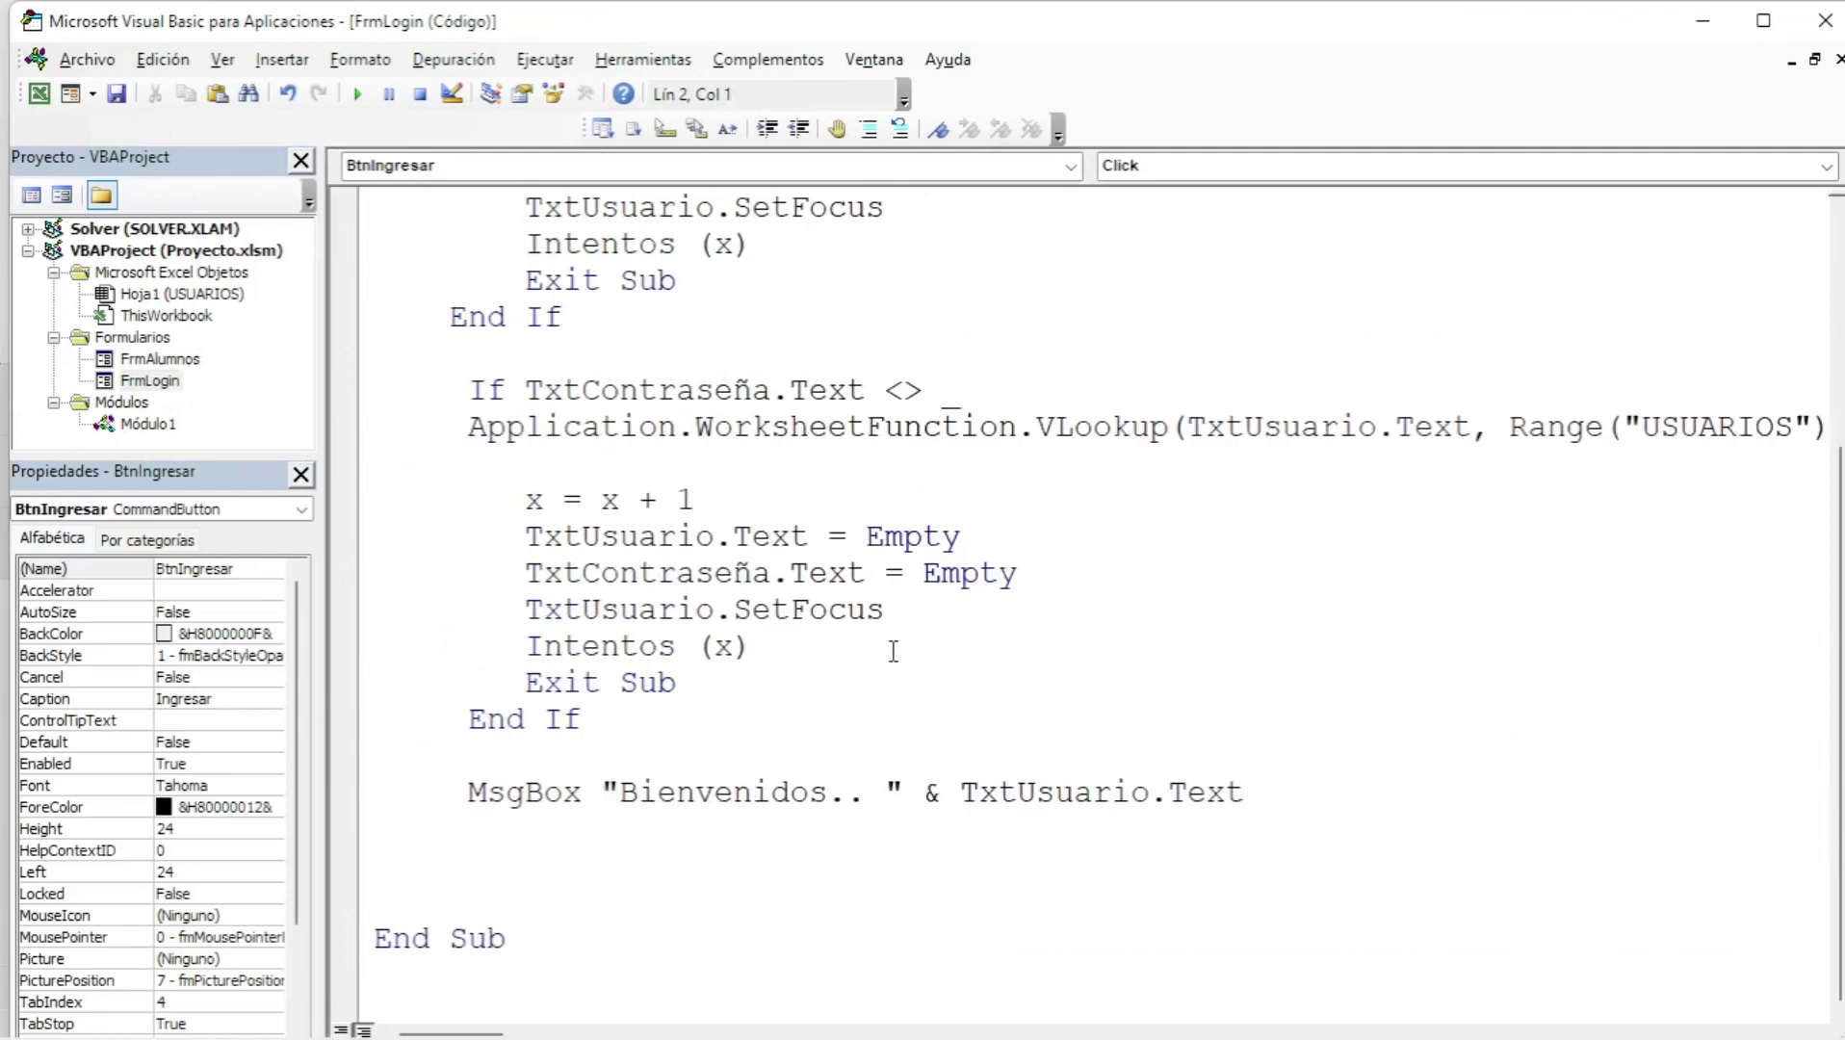
pyautogui.click(517, 826)
pyautogui.hotkey('ctrl', 'space')
pyautogui.write('frm')
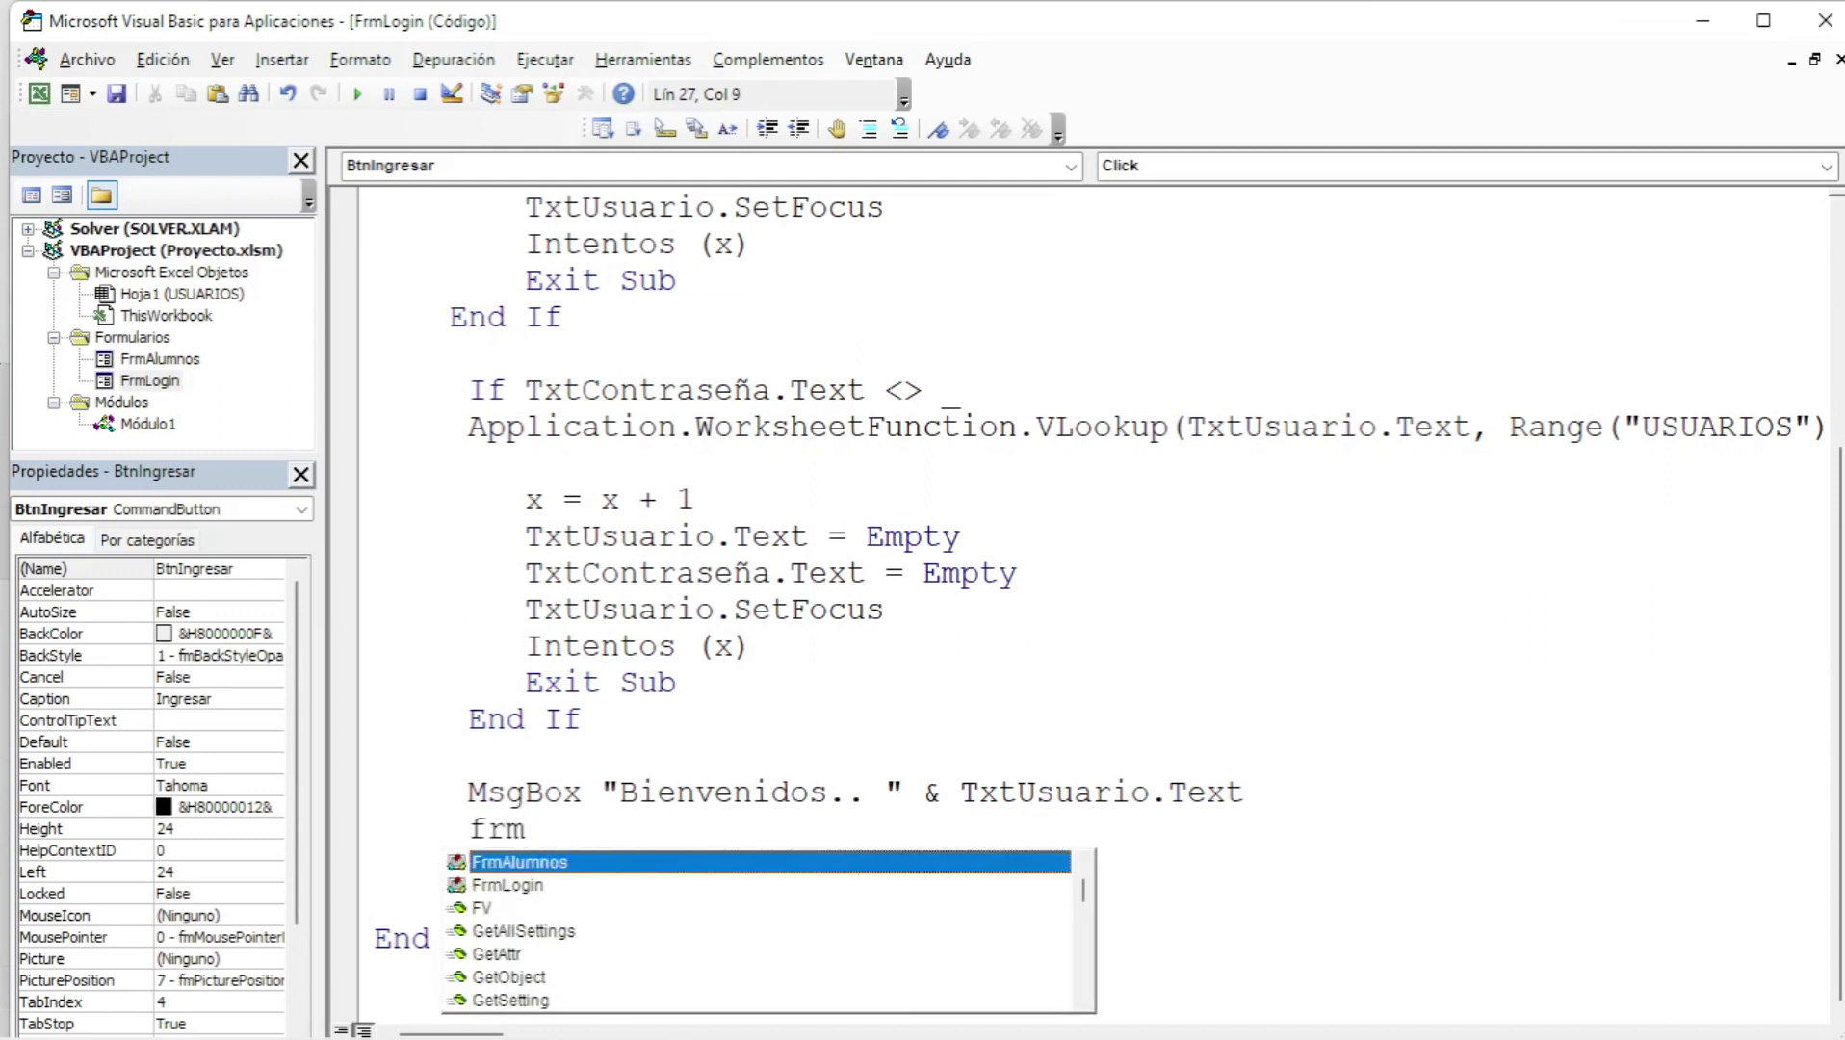
pyautogui.press('Down')
pyautogui.press('Tab')
pyautogui.write('.')
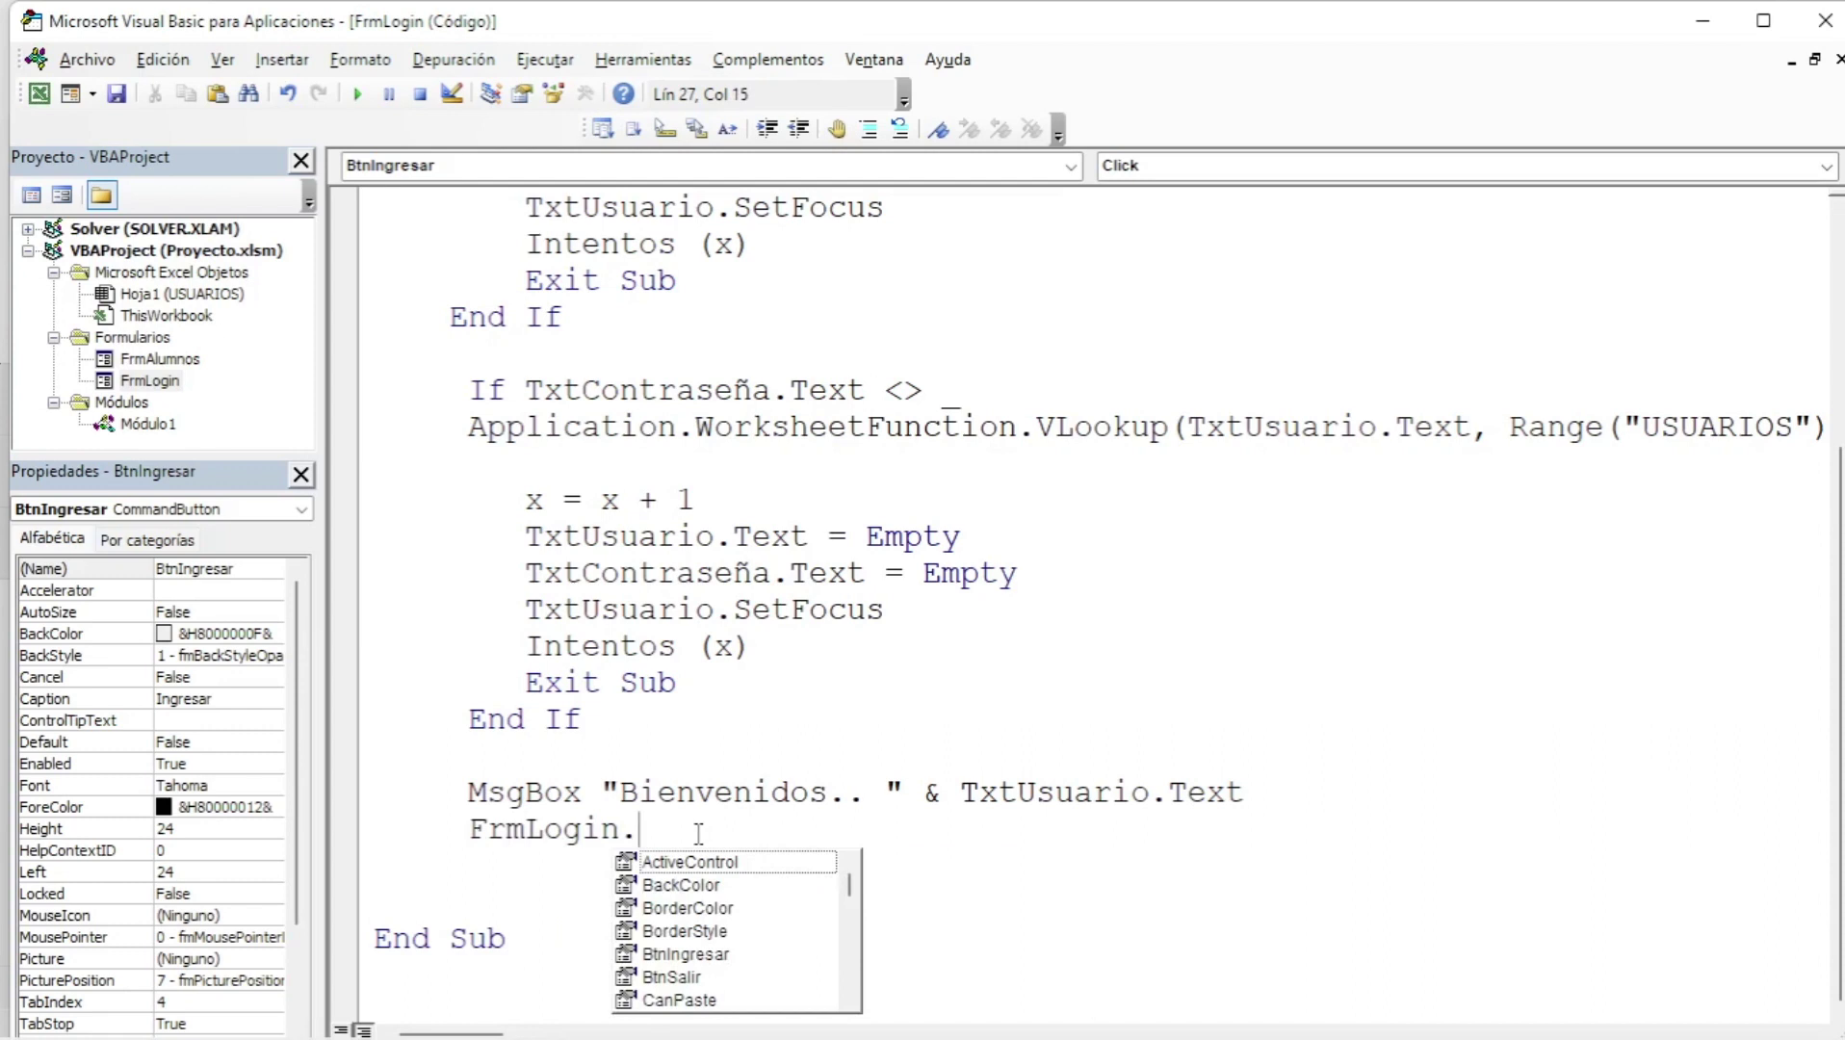
pyautogui.write('hide')
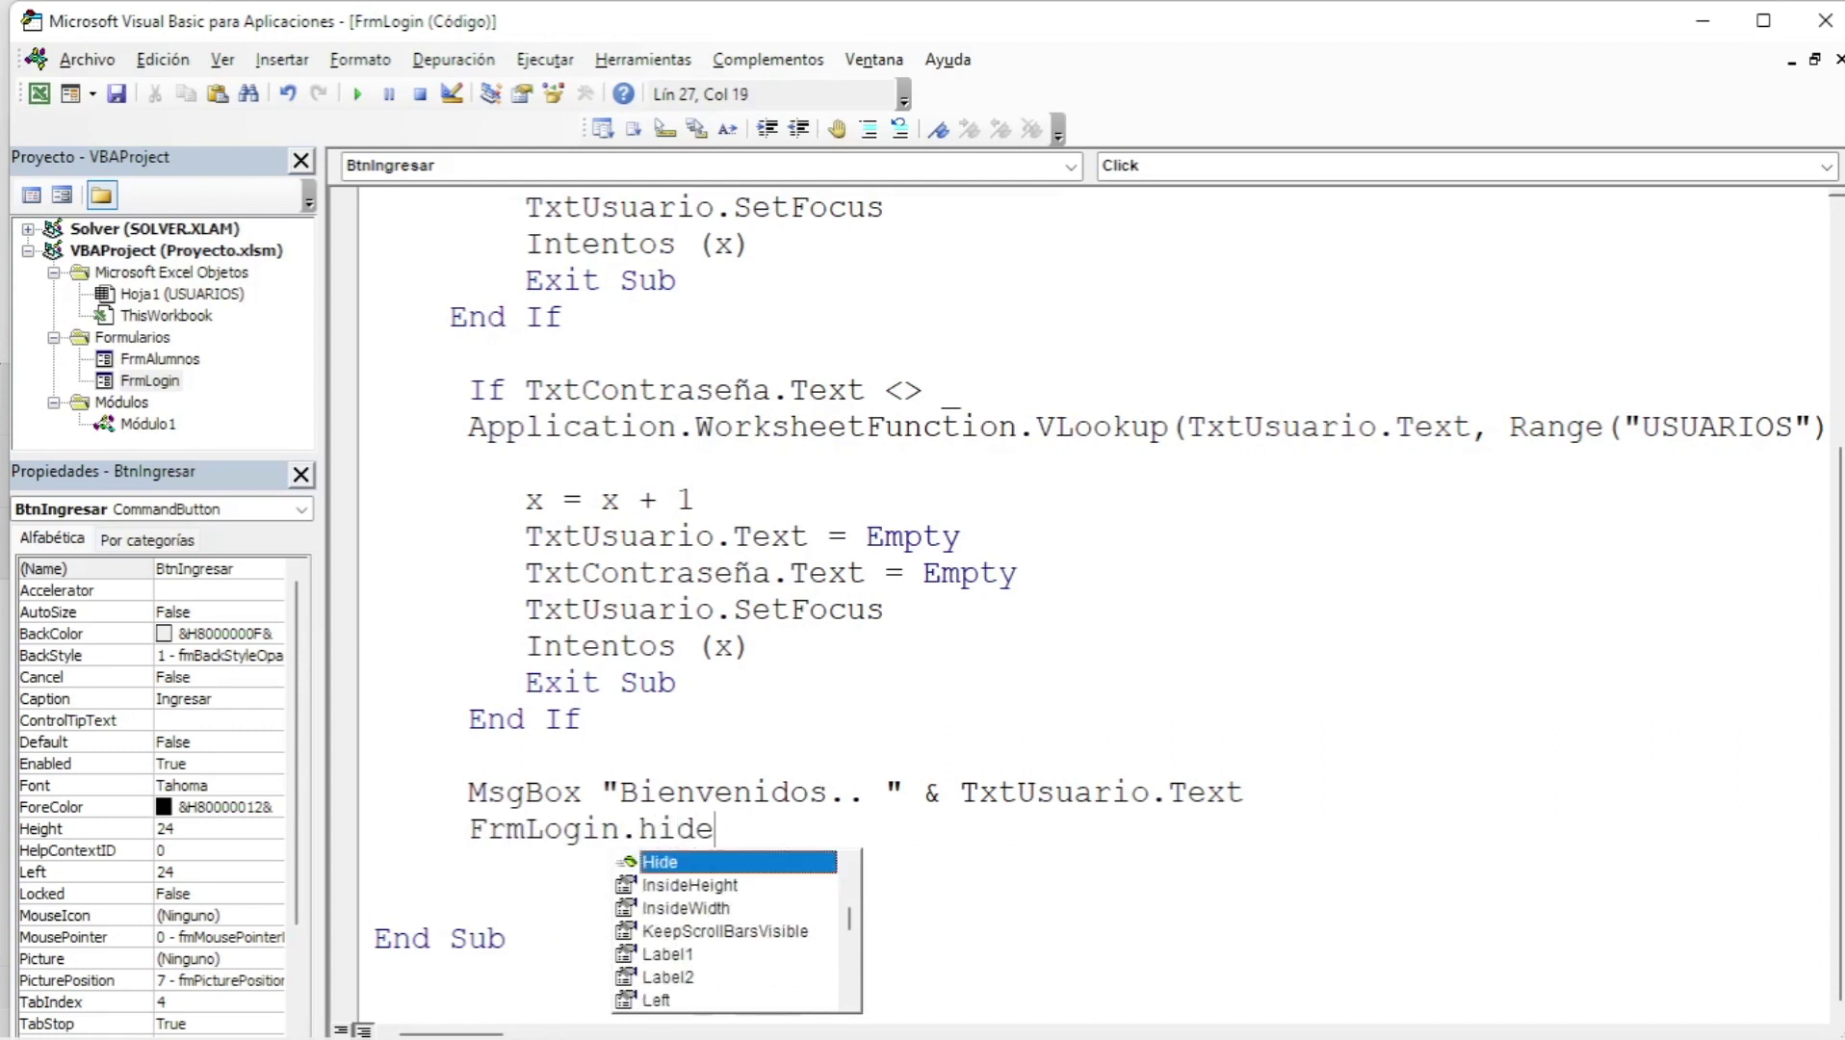
pyautogui.press('Tab')
pyautogui.press('Return')
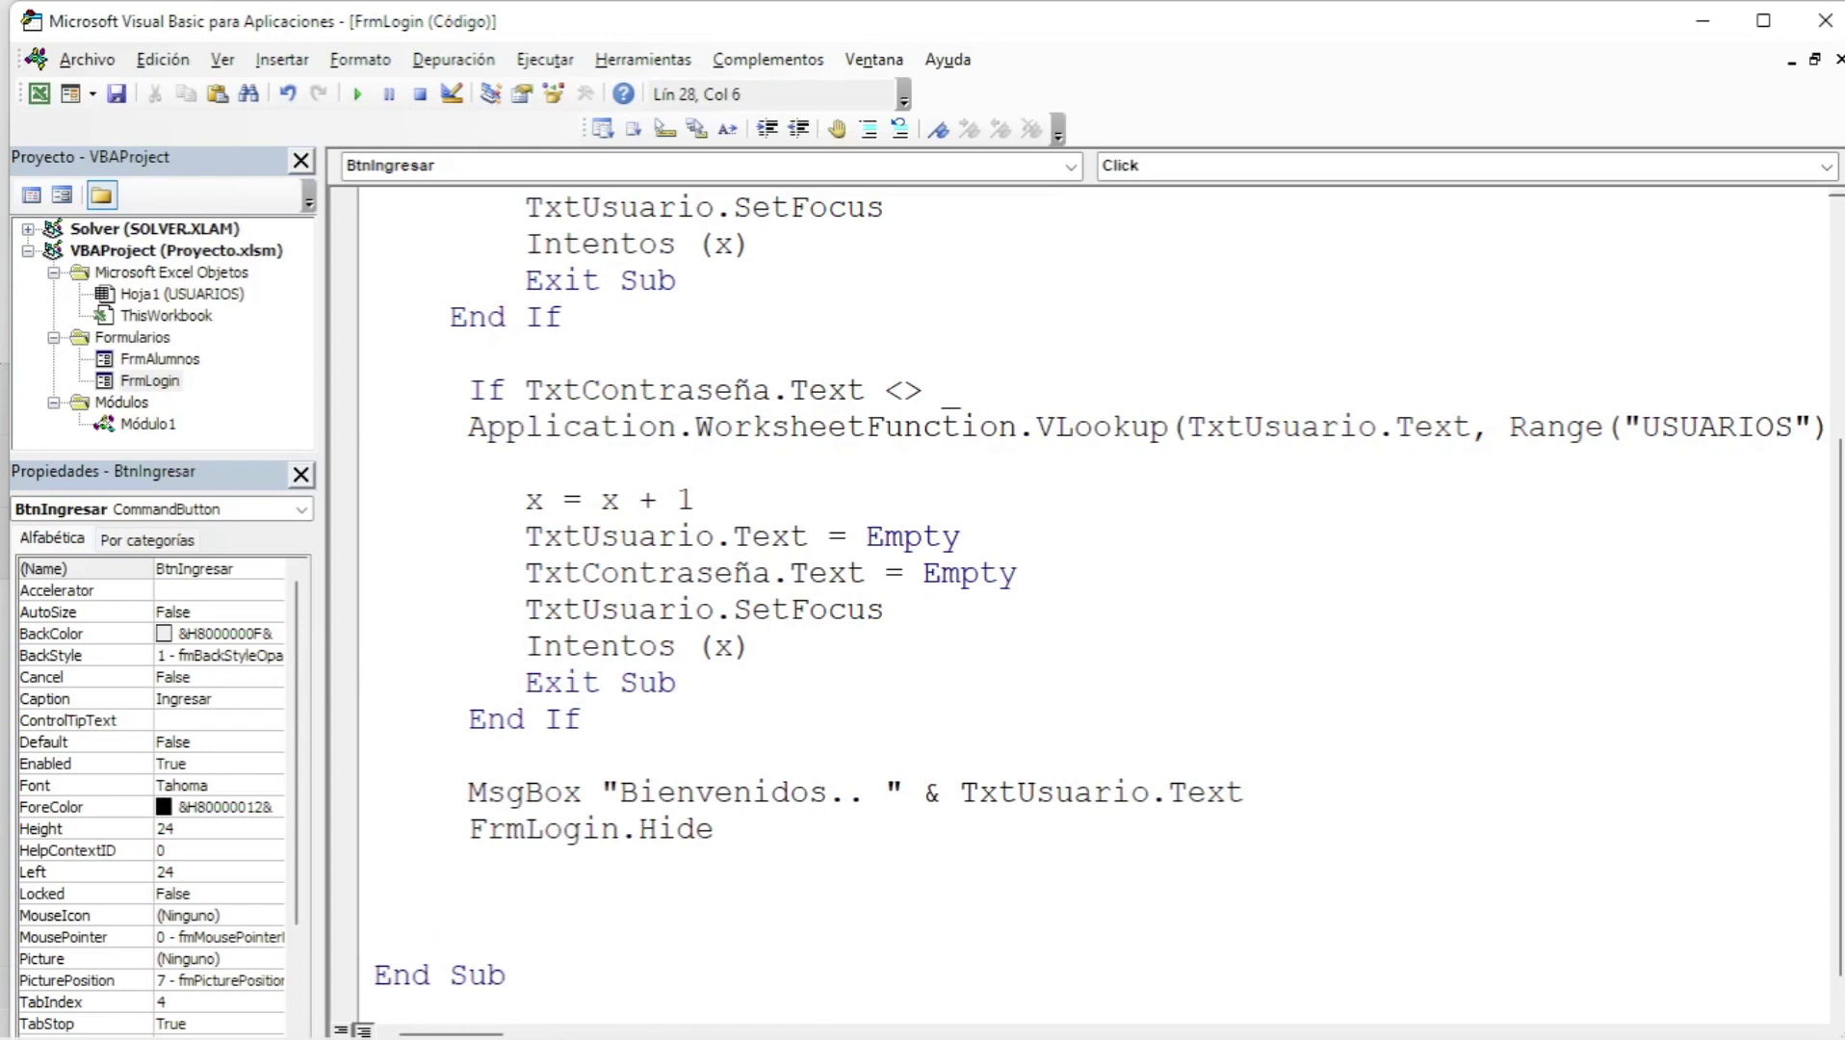
pyautogui.hotkey('ctrl', 'space')
pyautogui.write('frm')
pyautogui.press('Tab')
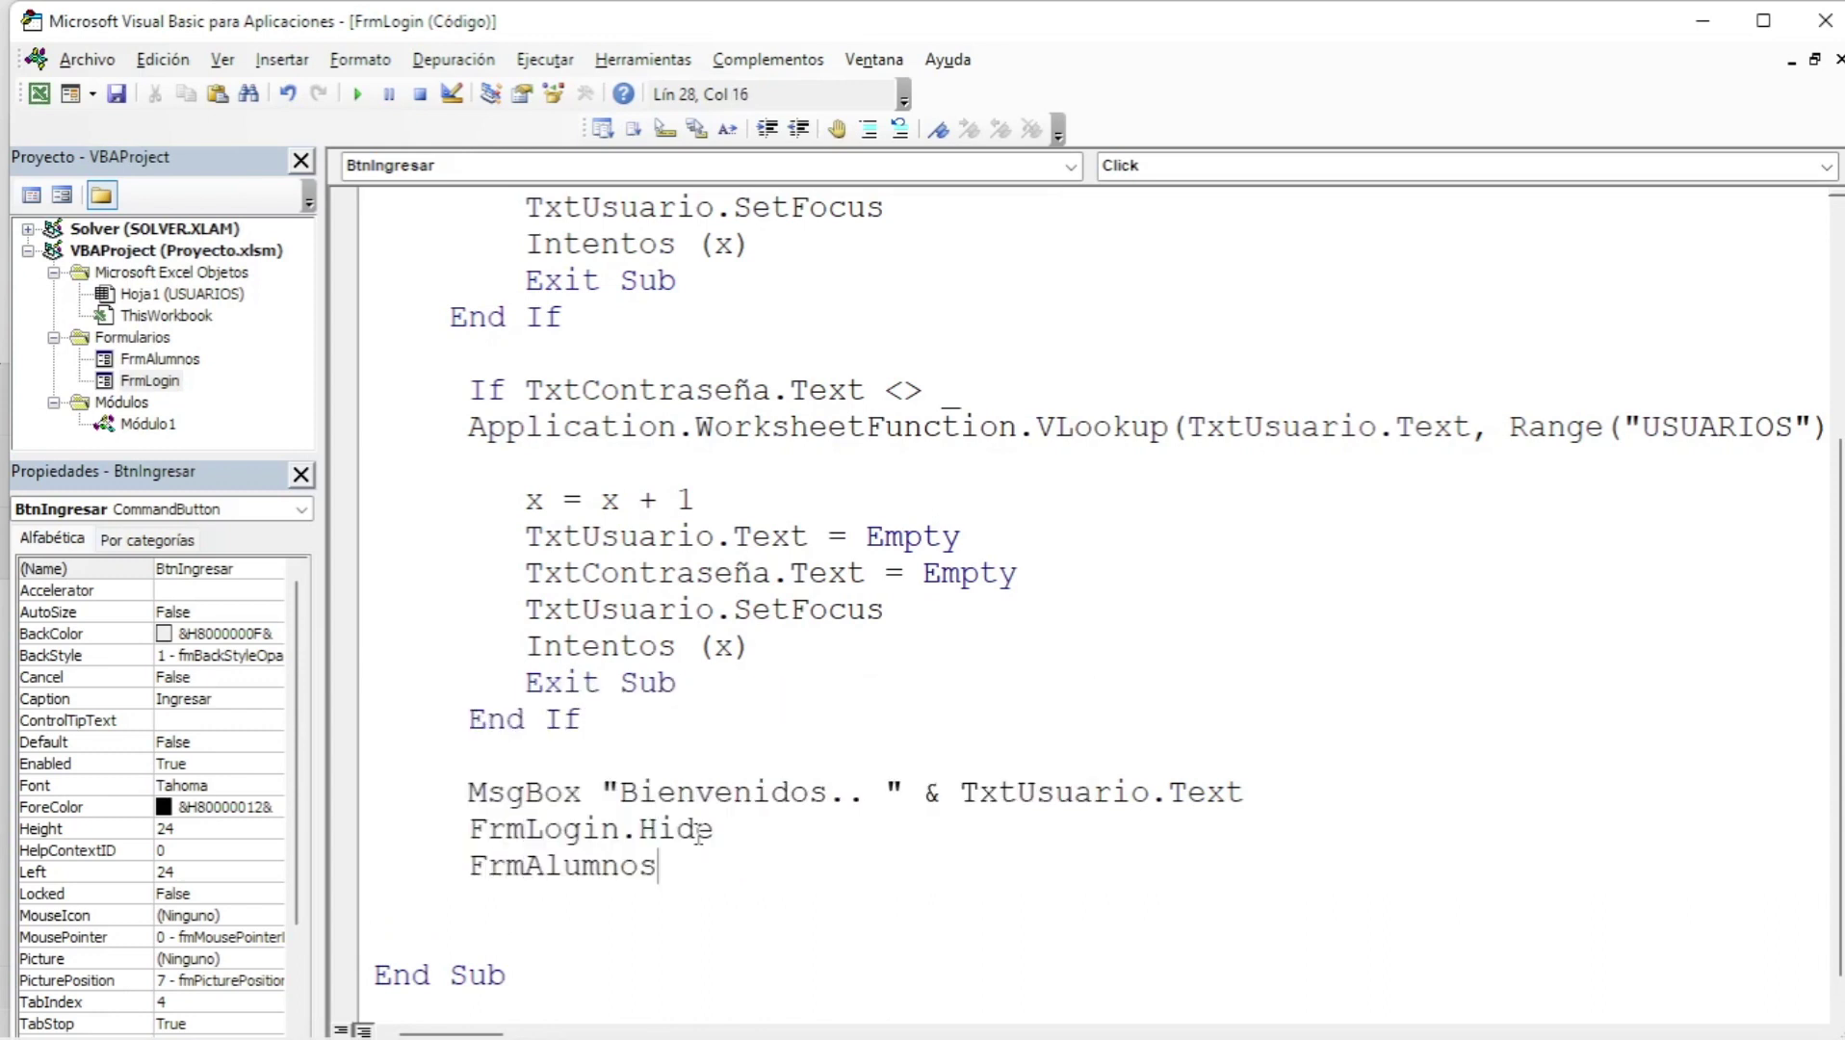
pyautogui.write('.sh')
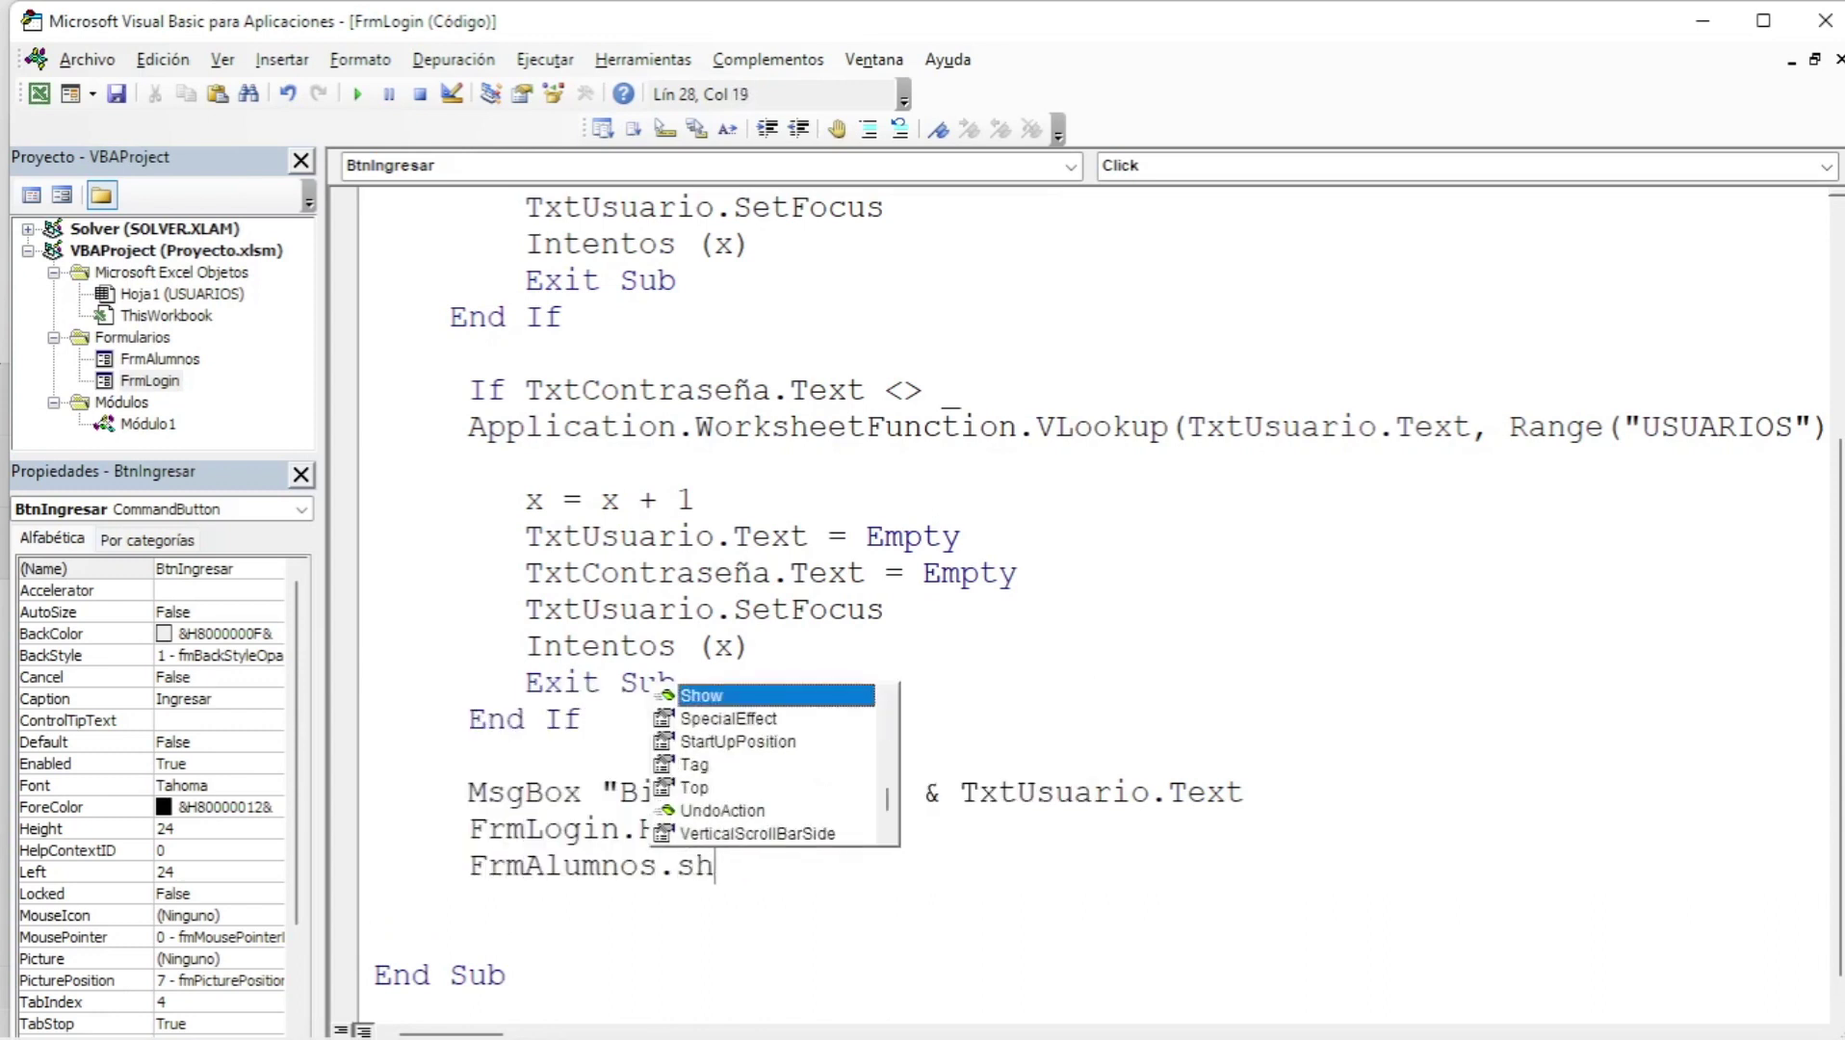
pyautogui.write('ow')
pyautogui.press('Tab')
pyautogui.press('Down')
pyautogui.press('Down')
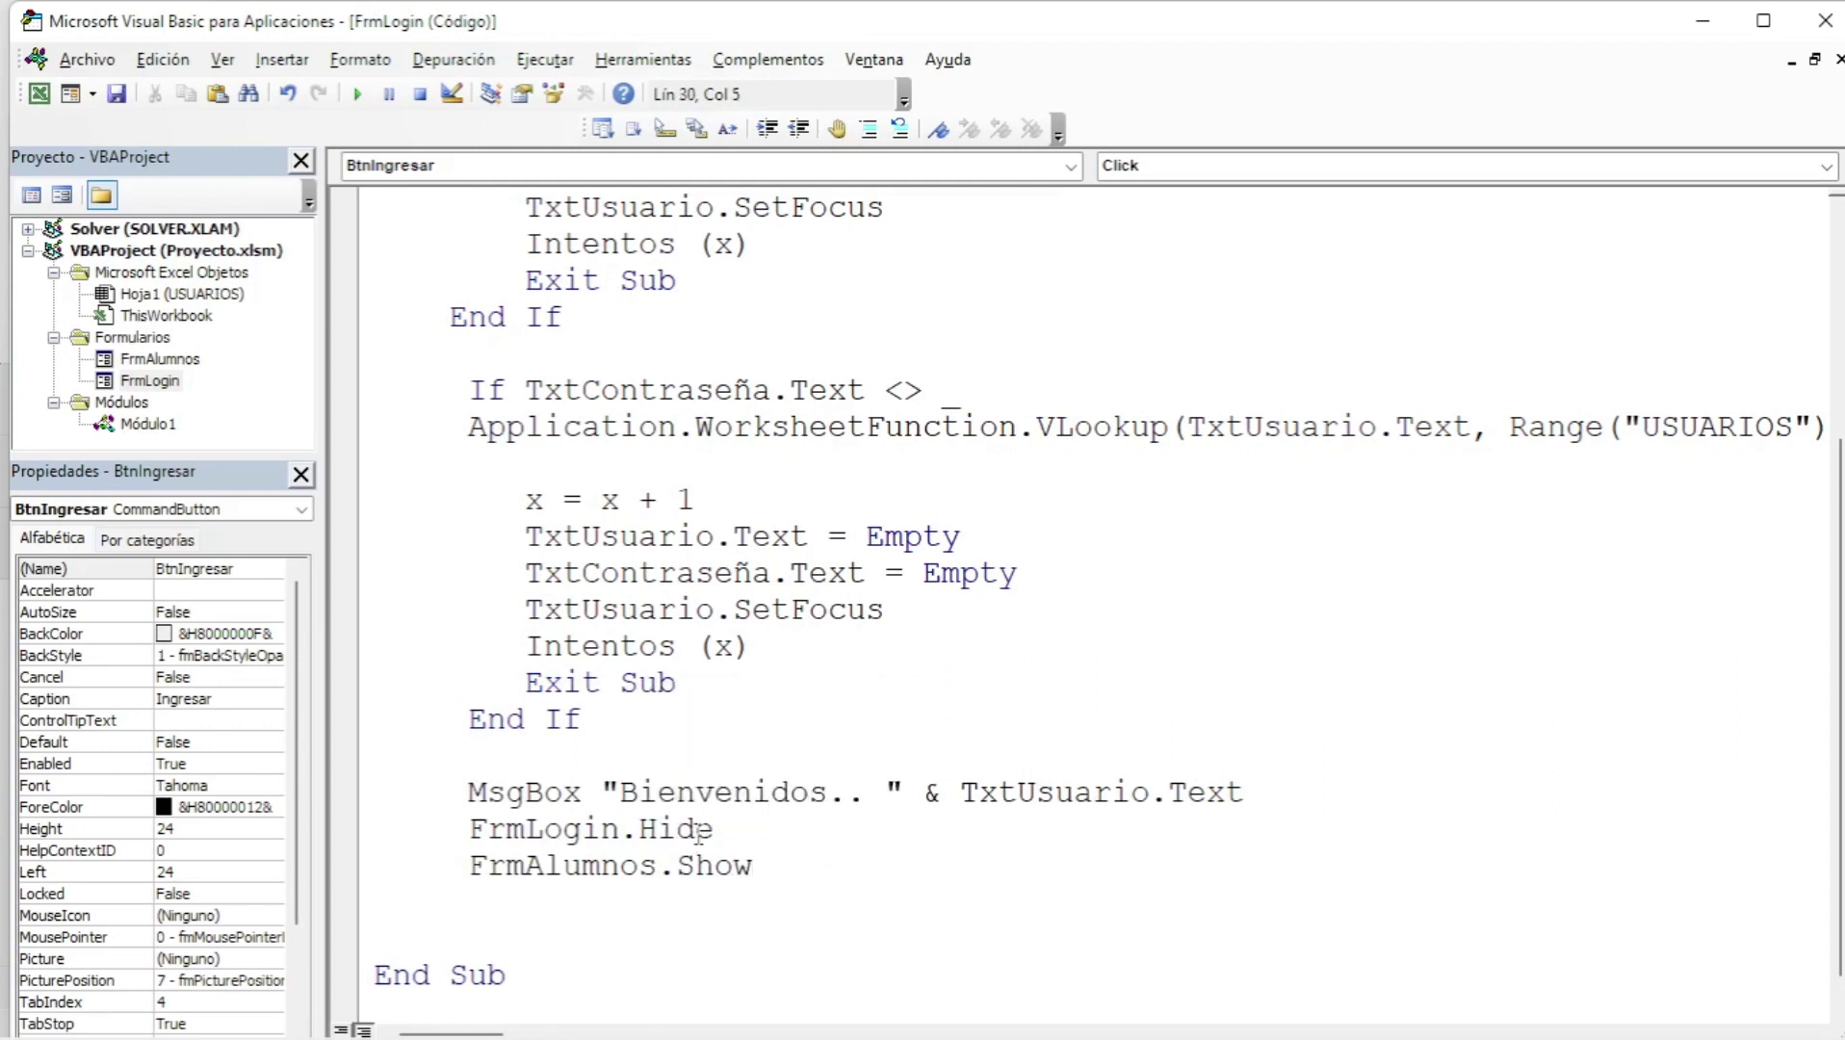
pyautogui.press('Home')
pyautogui.press('Delete')
pyautogui.press('Up')
pyautogui.press('BackSpace')
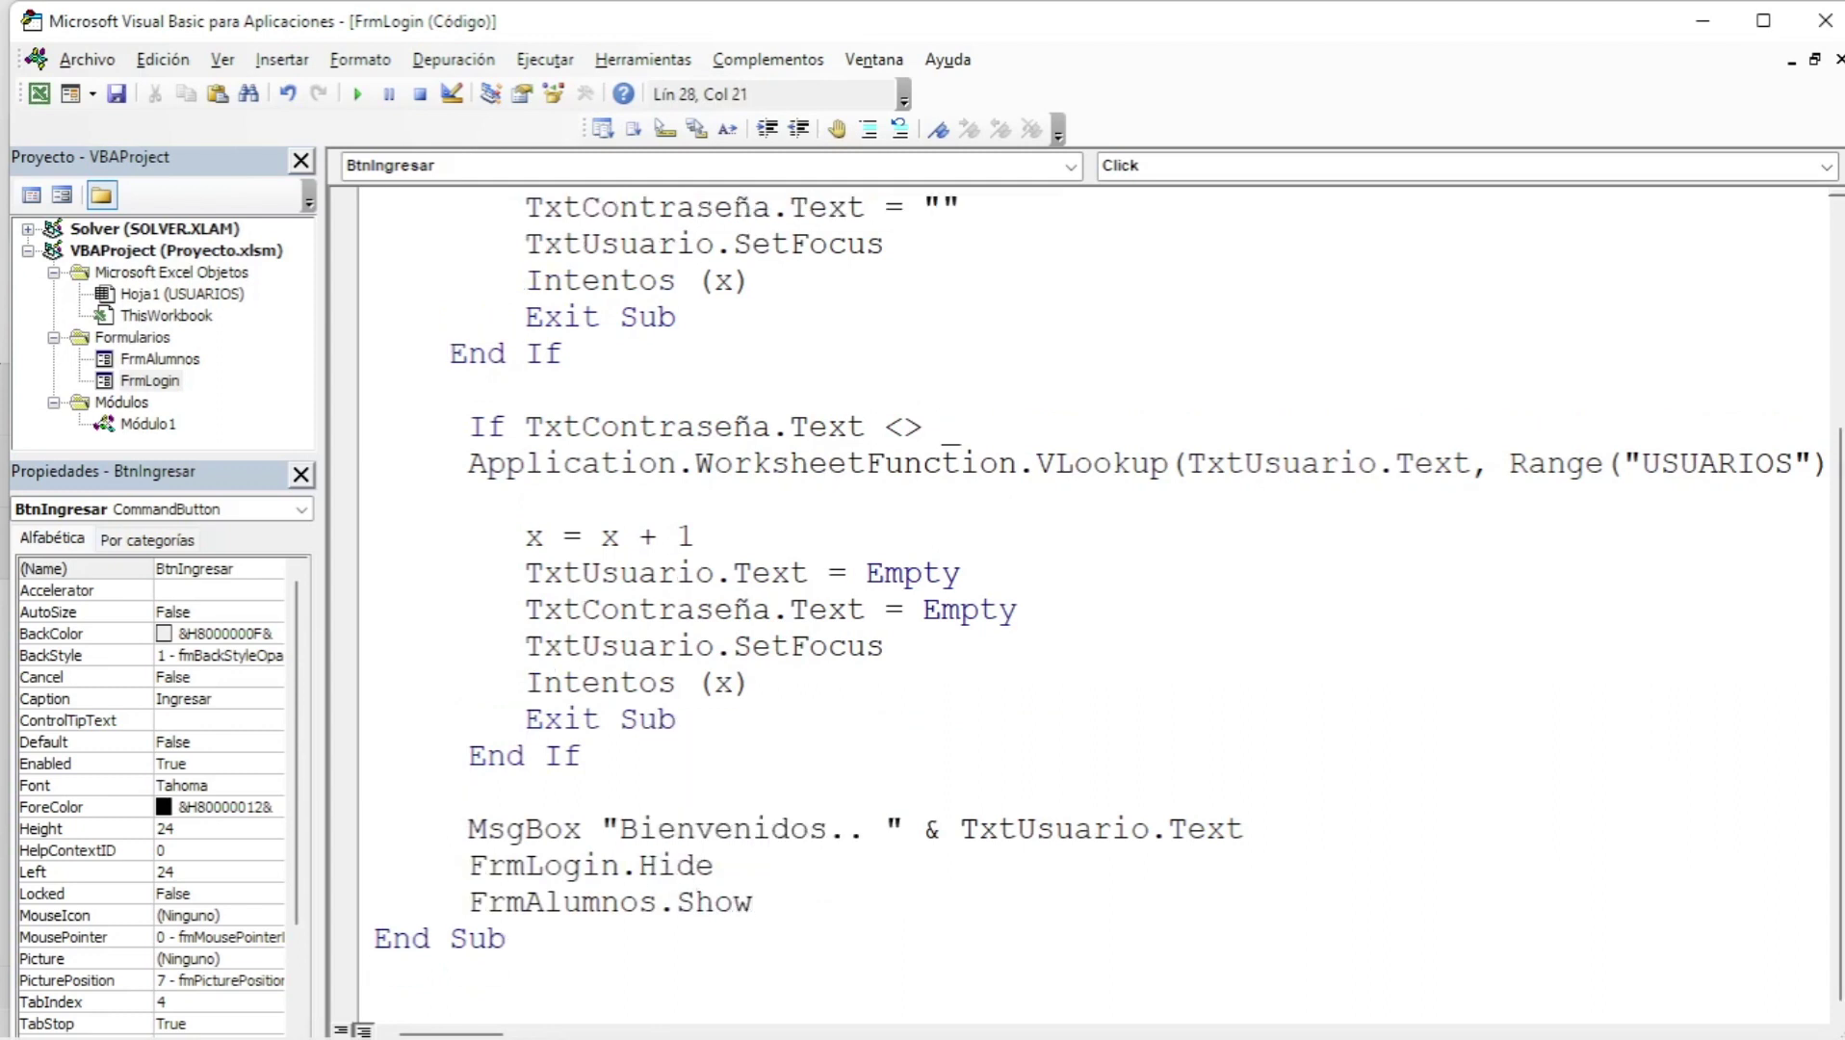
pyautogui.click(701, 782)
pyautogui.scroll(3, 711, 732)
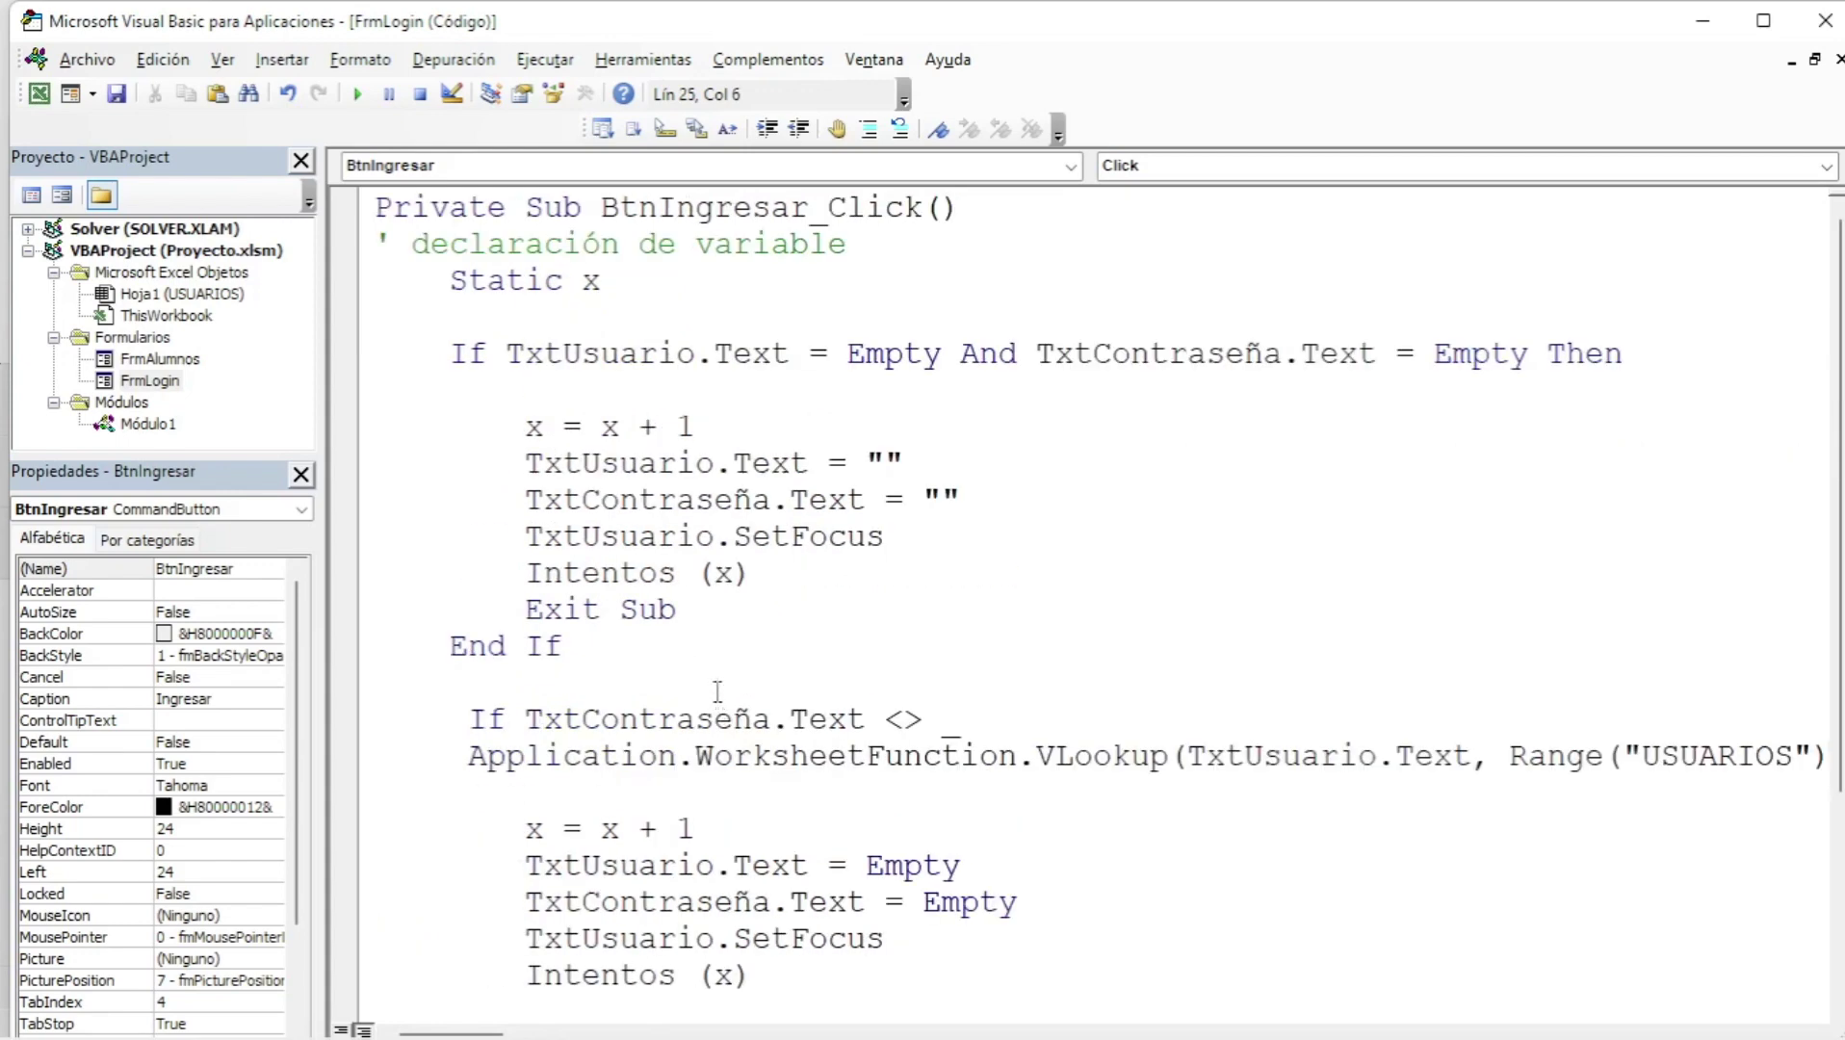
pyautogui.scroll(-2, 713, 674)
pyautogui.scroll(-1, 712, 664)
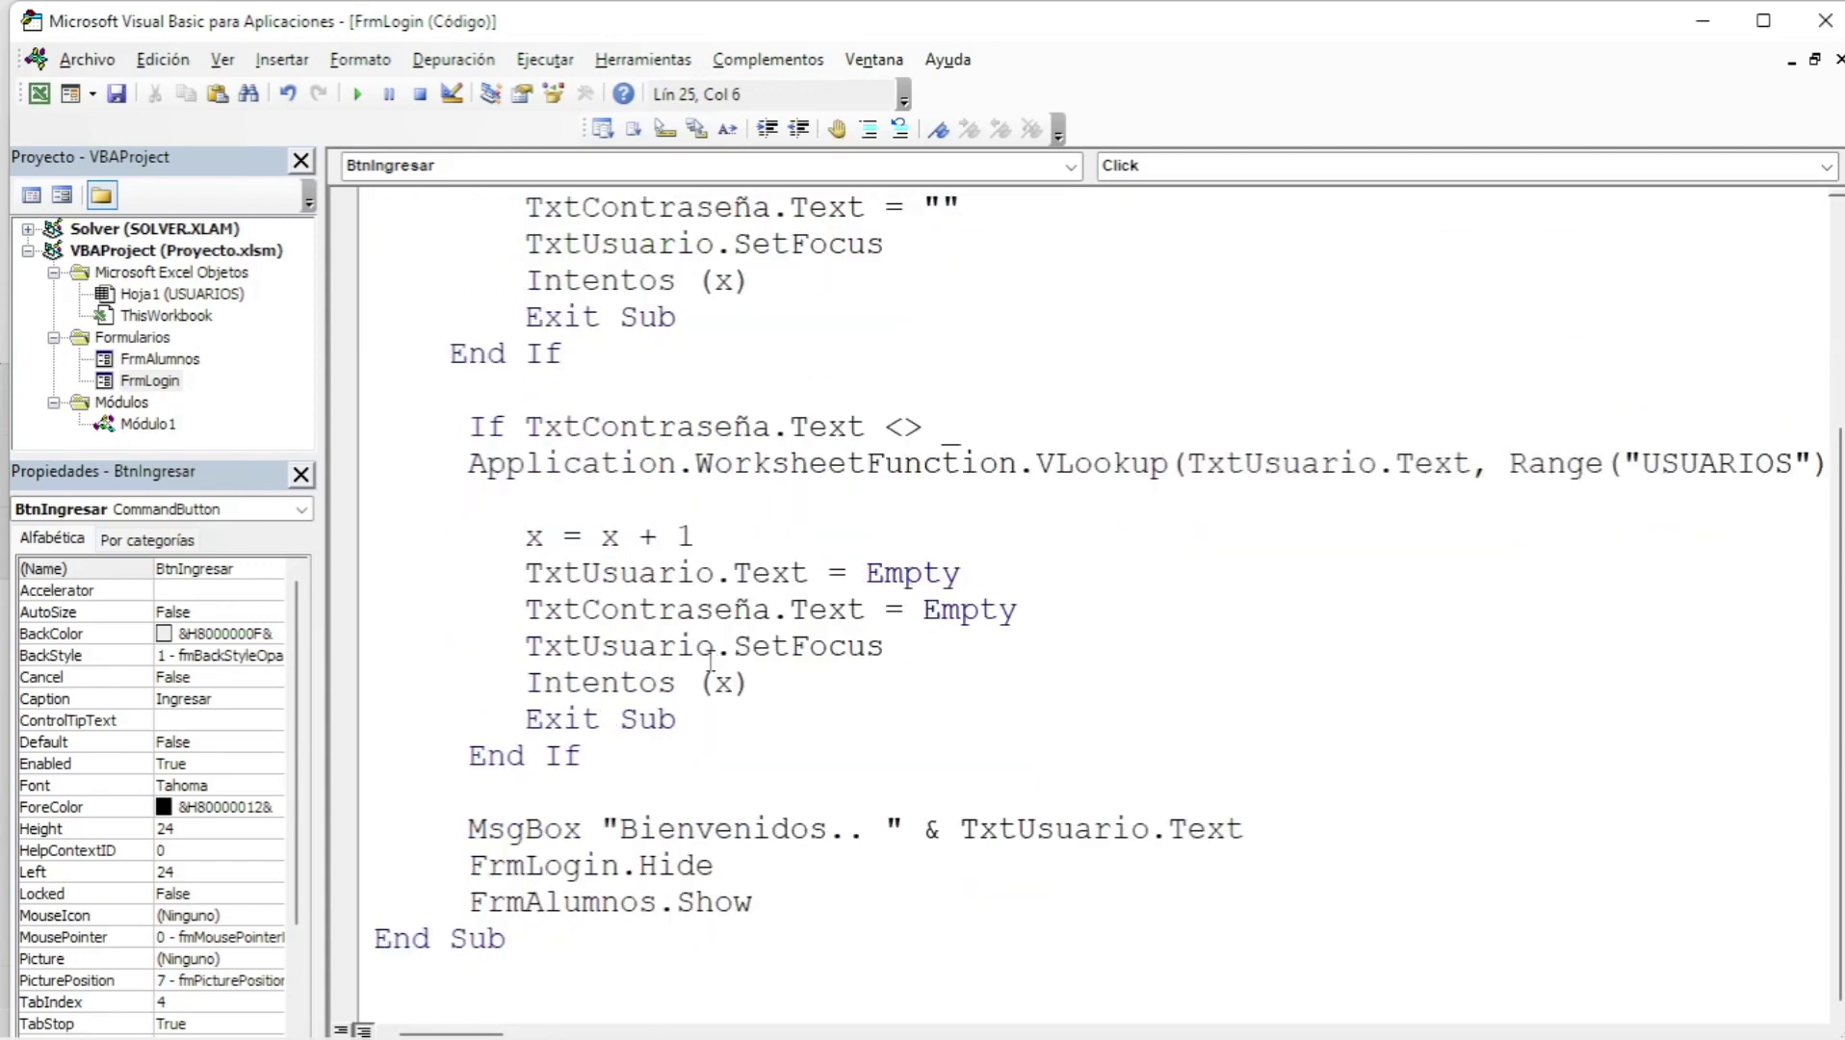
pyautogui.scroll(3, 710, 659)
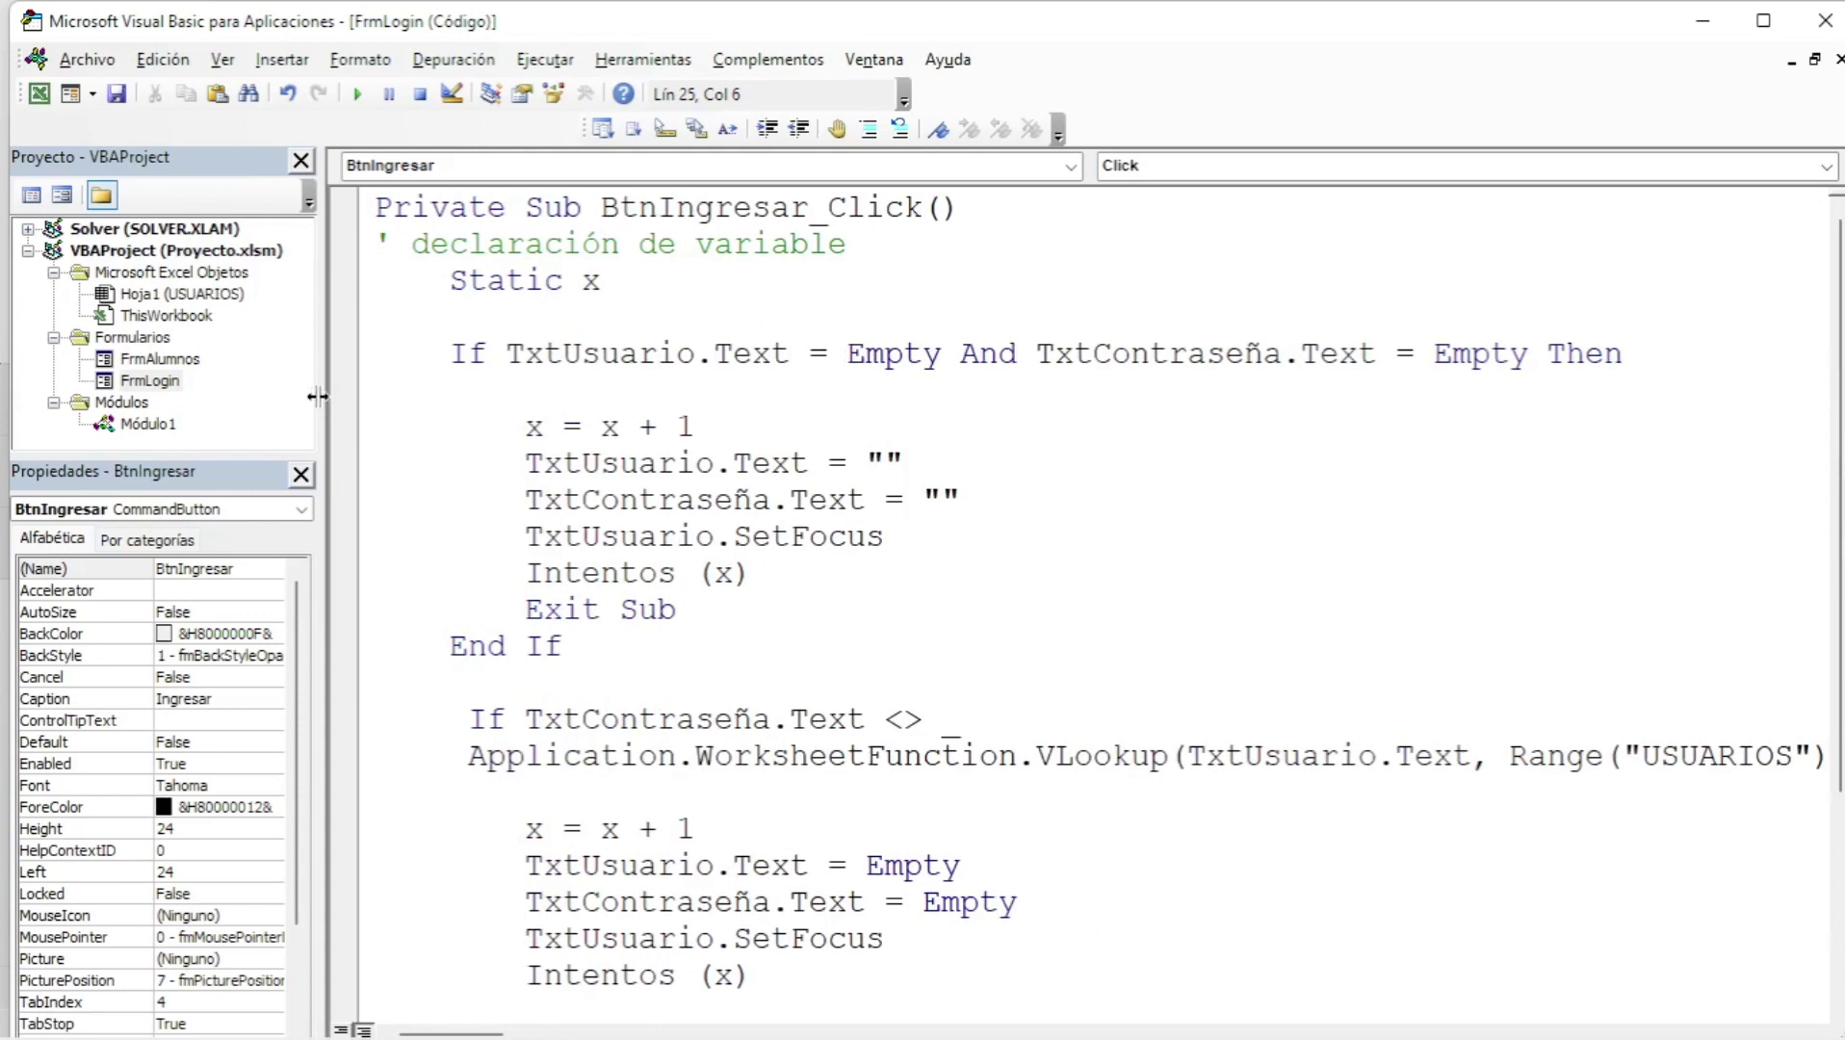
pyautogui.moveTo(318, 396); pyautogui.dragTo(307, 395)
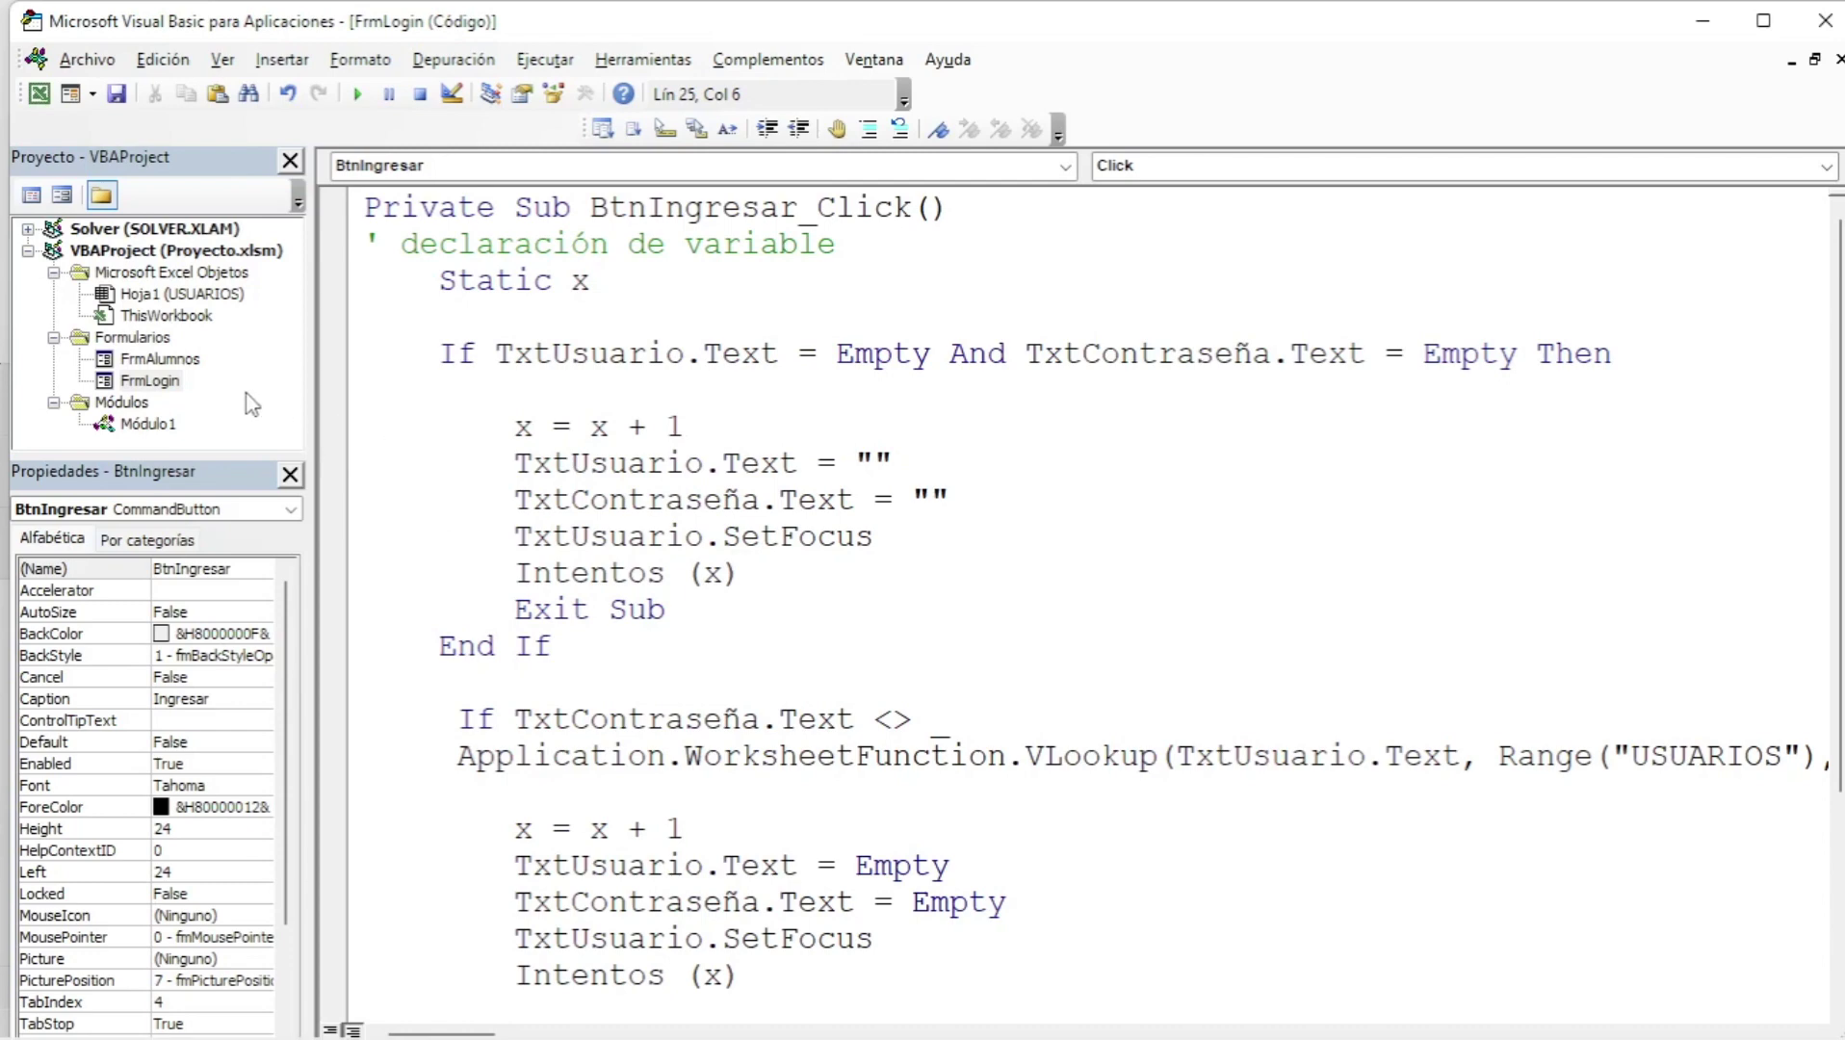
# - Add Unload Me to the Salir button's click procedure on FrmLogin
pyautogui.click(154, 383)
pyautogui.doubleClick(154, 383)
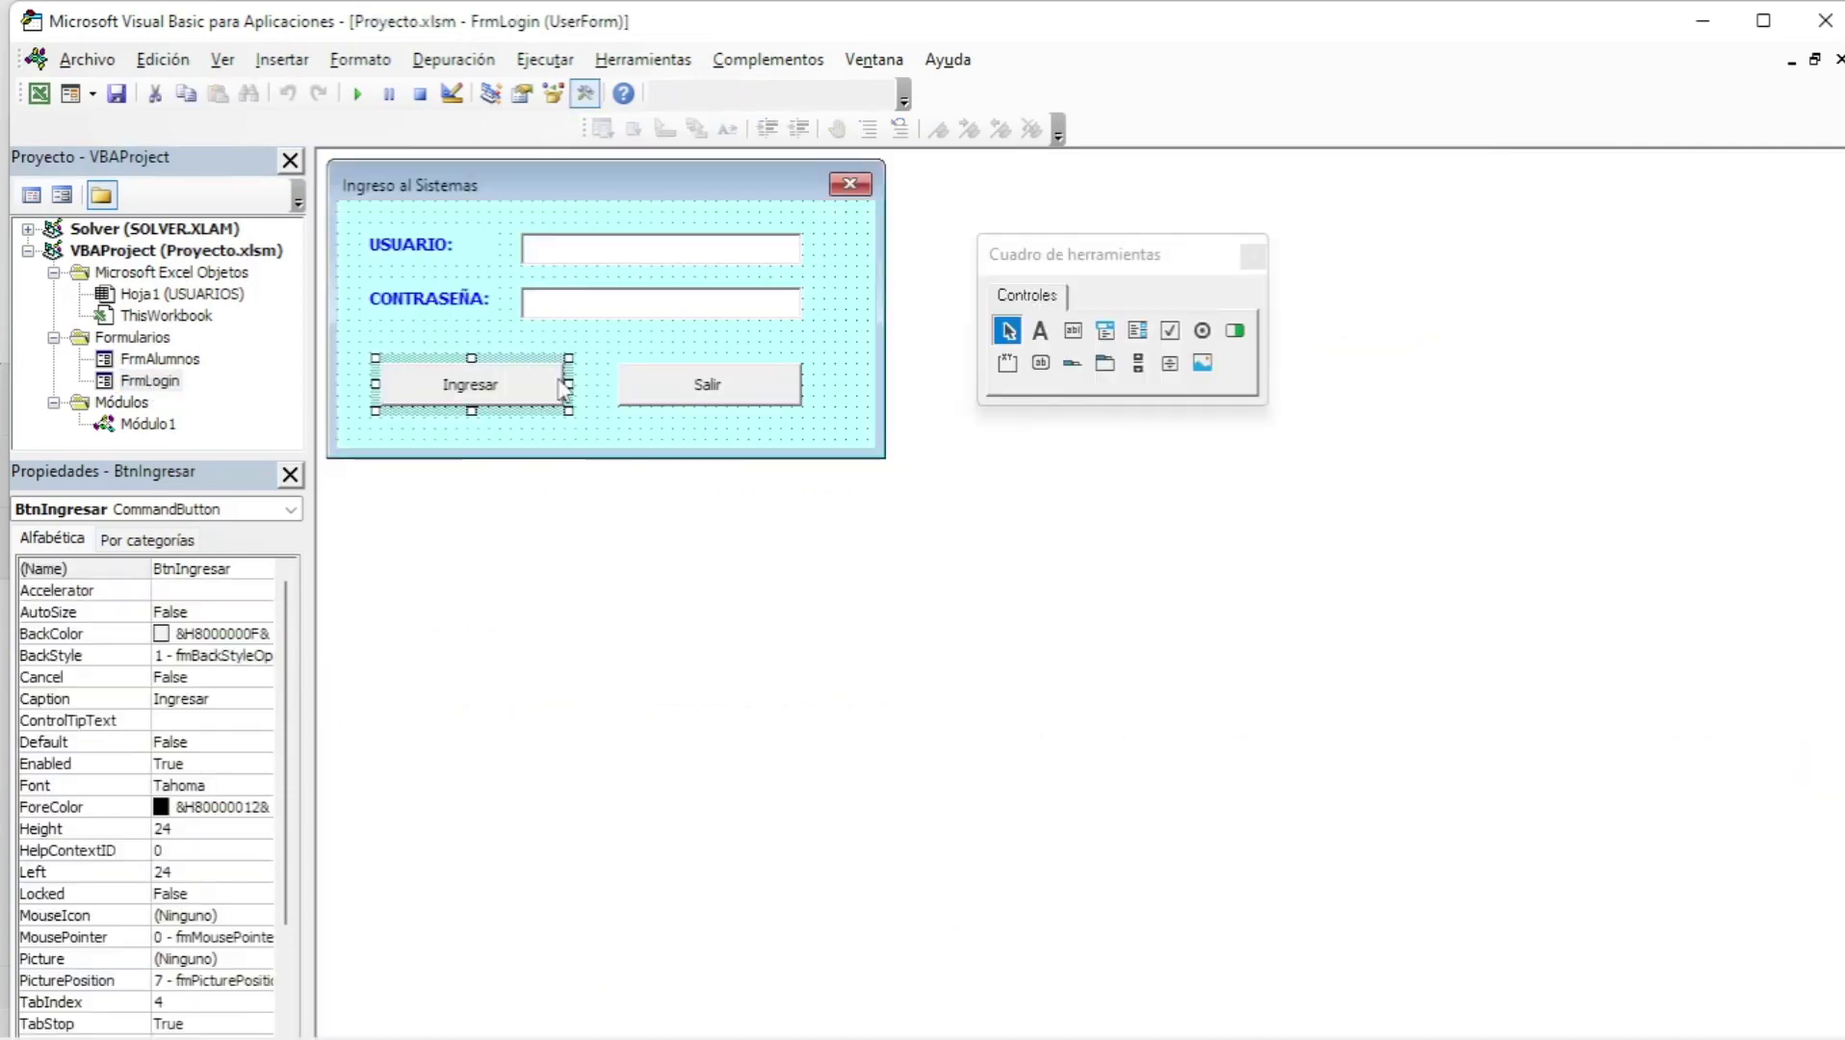
pyautogui.click(784, 423)
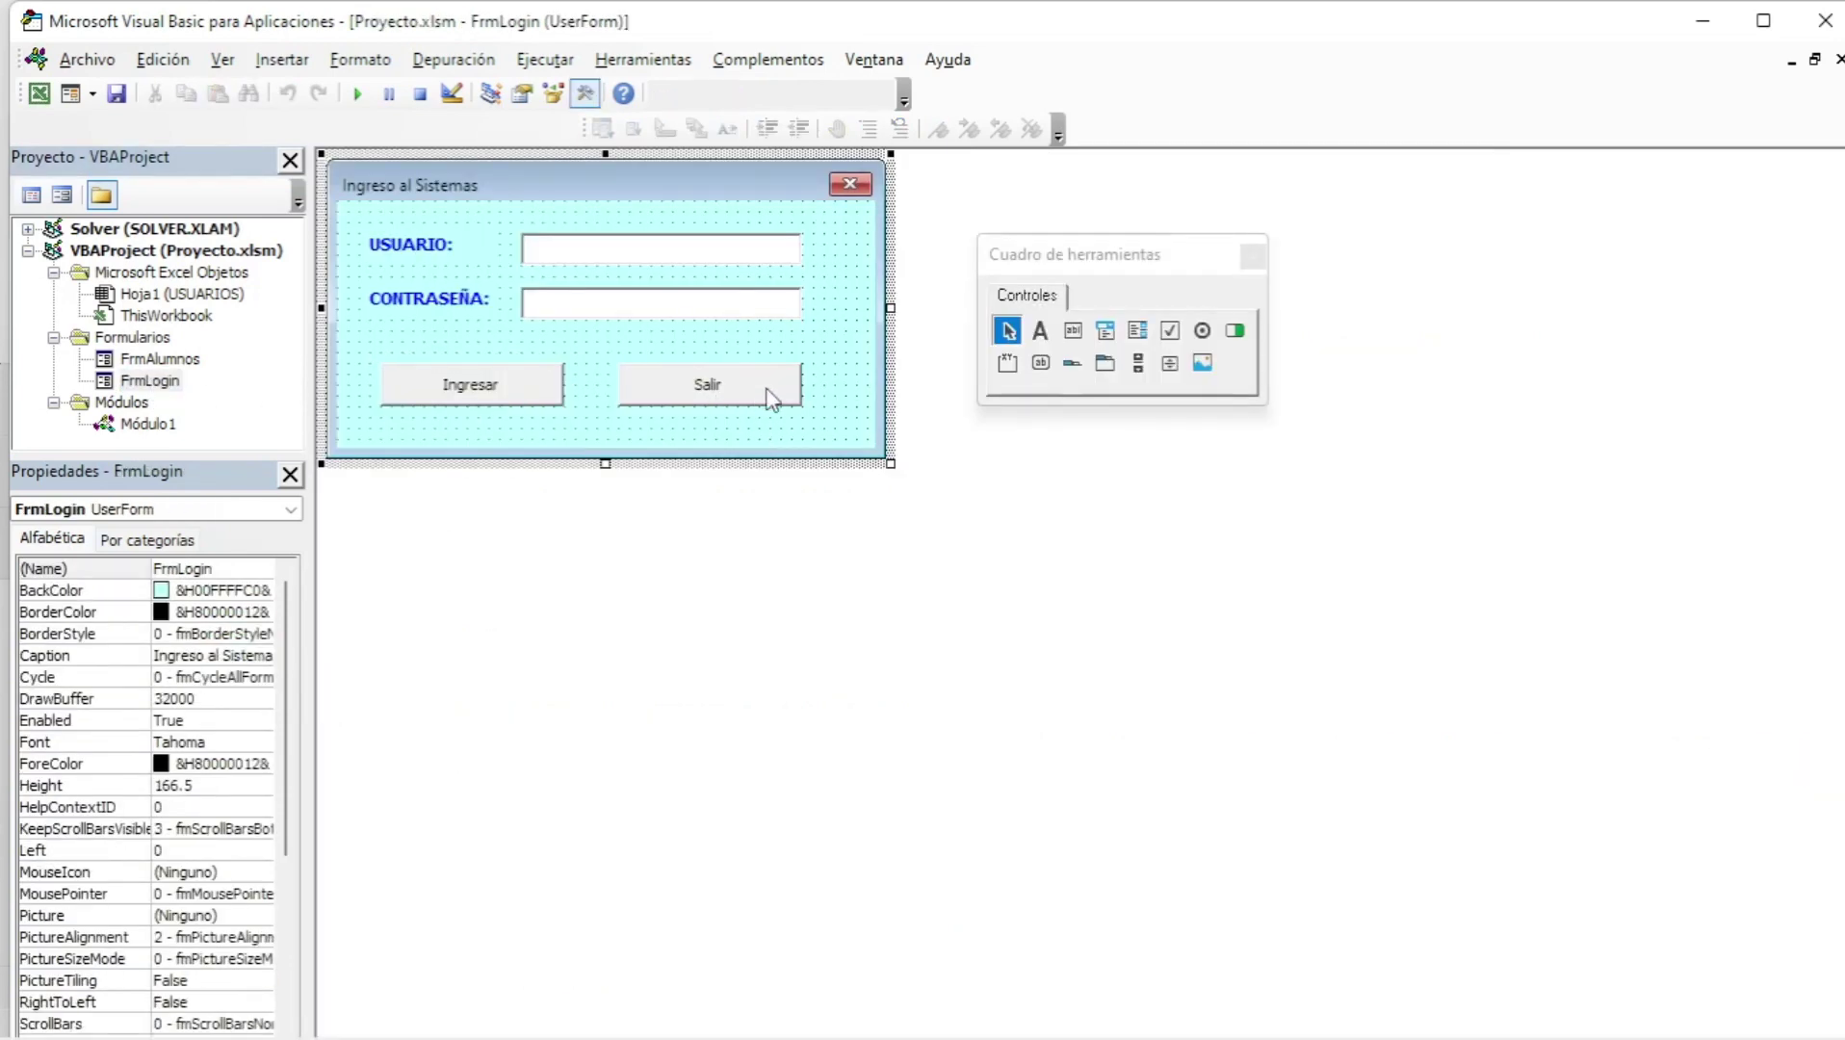
pyautogui.doubleClick(768, 390)
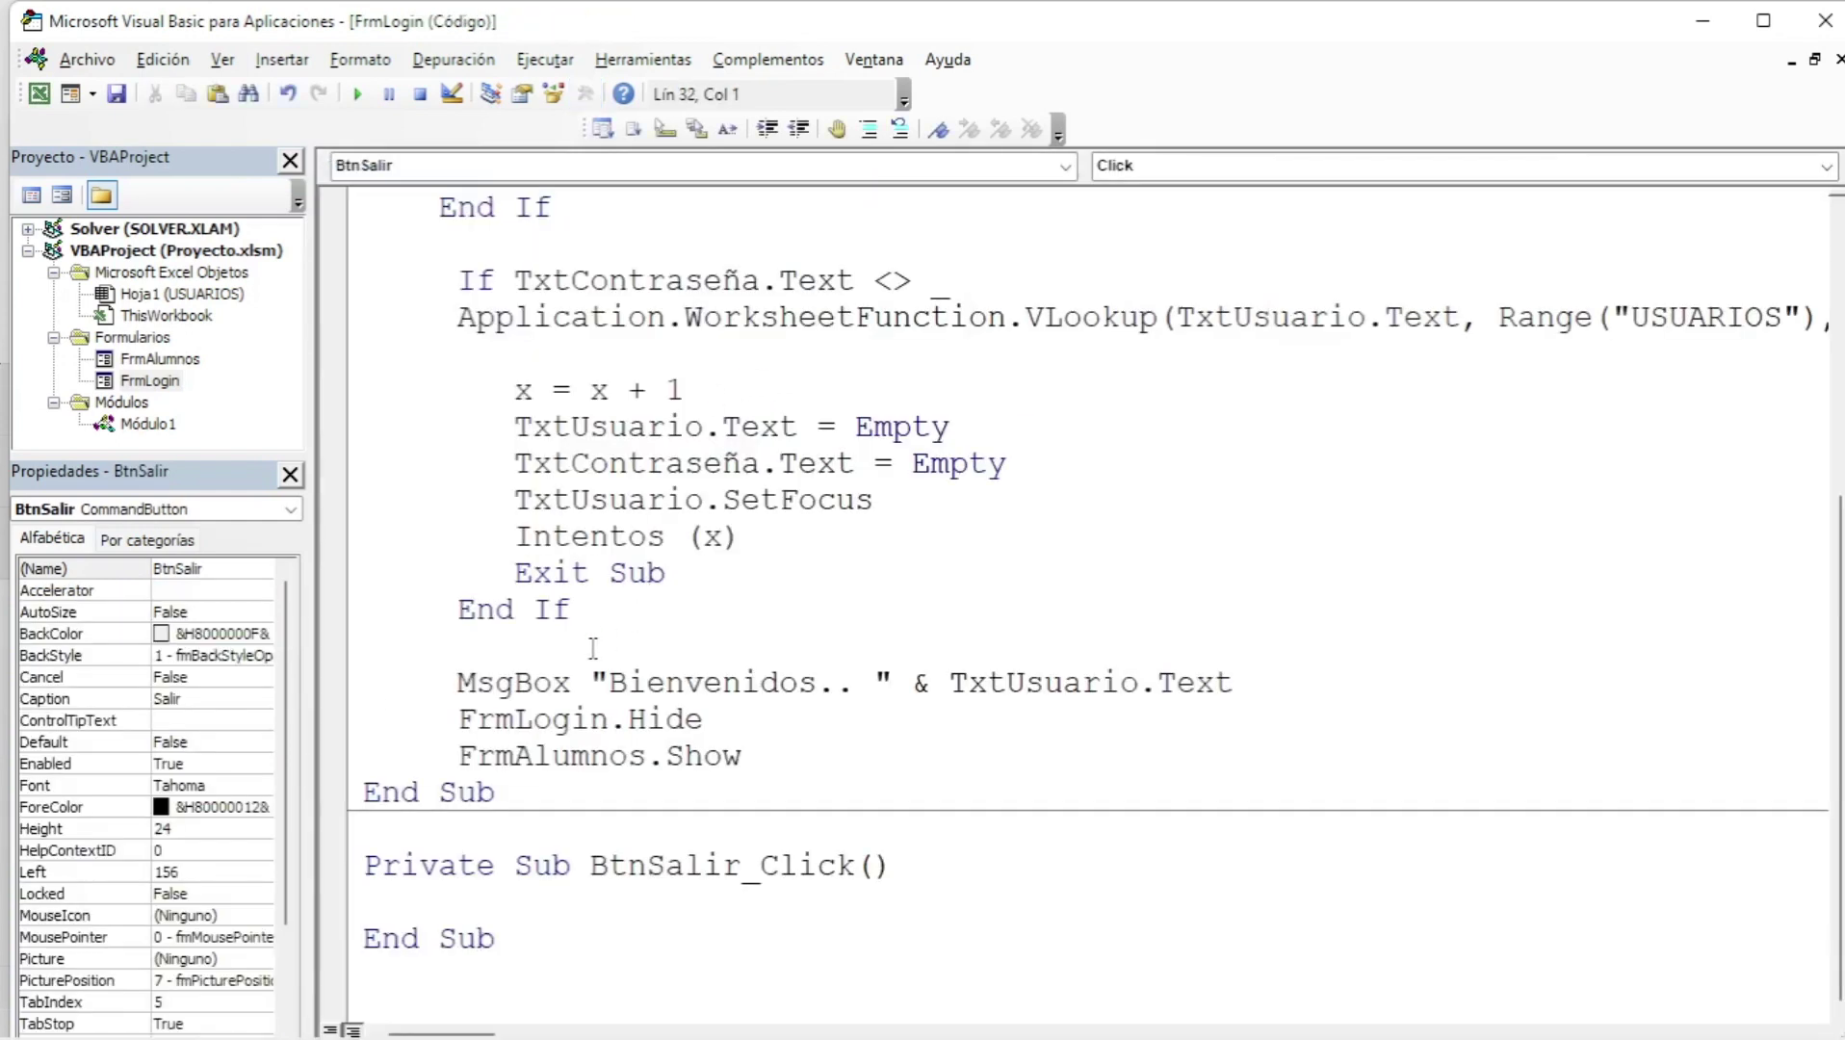
pyautogui.write('un')
pyautogui.write('load me')
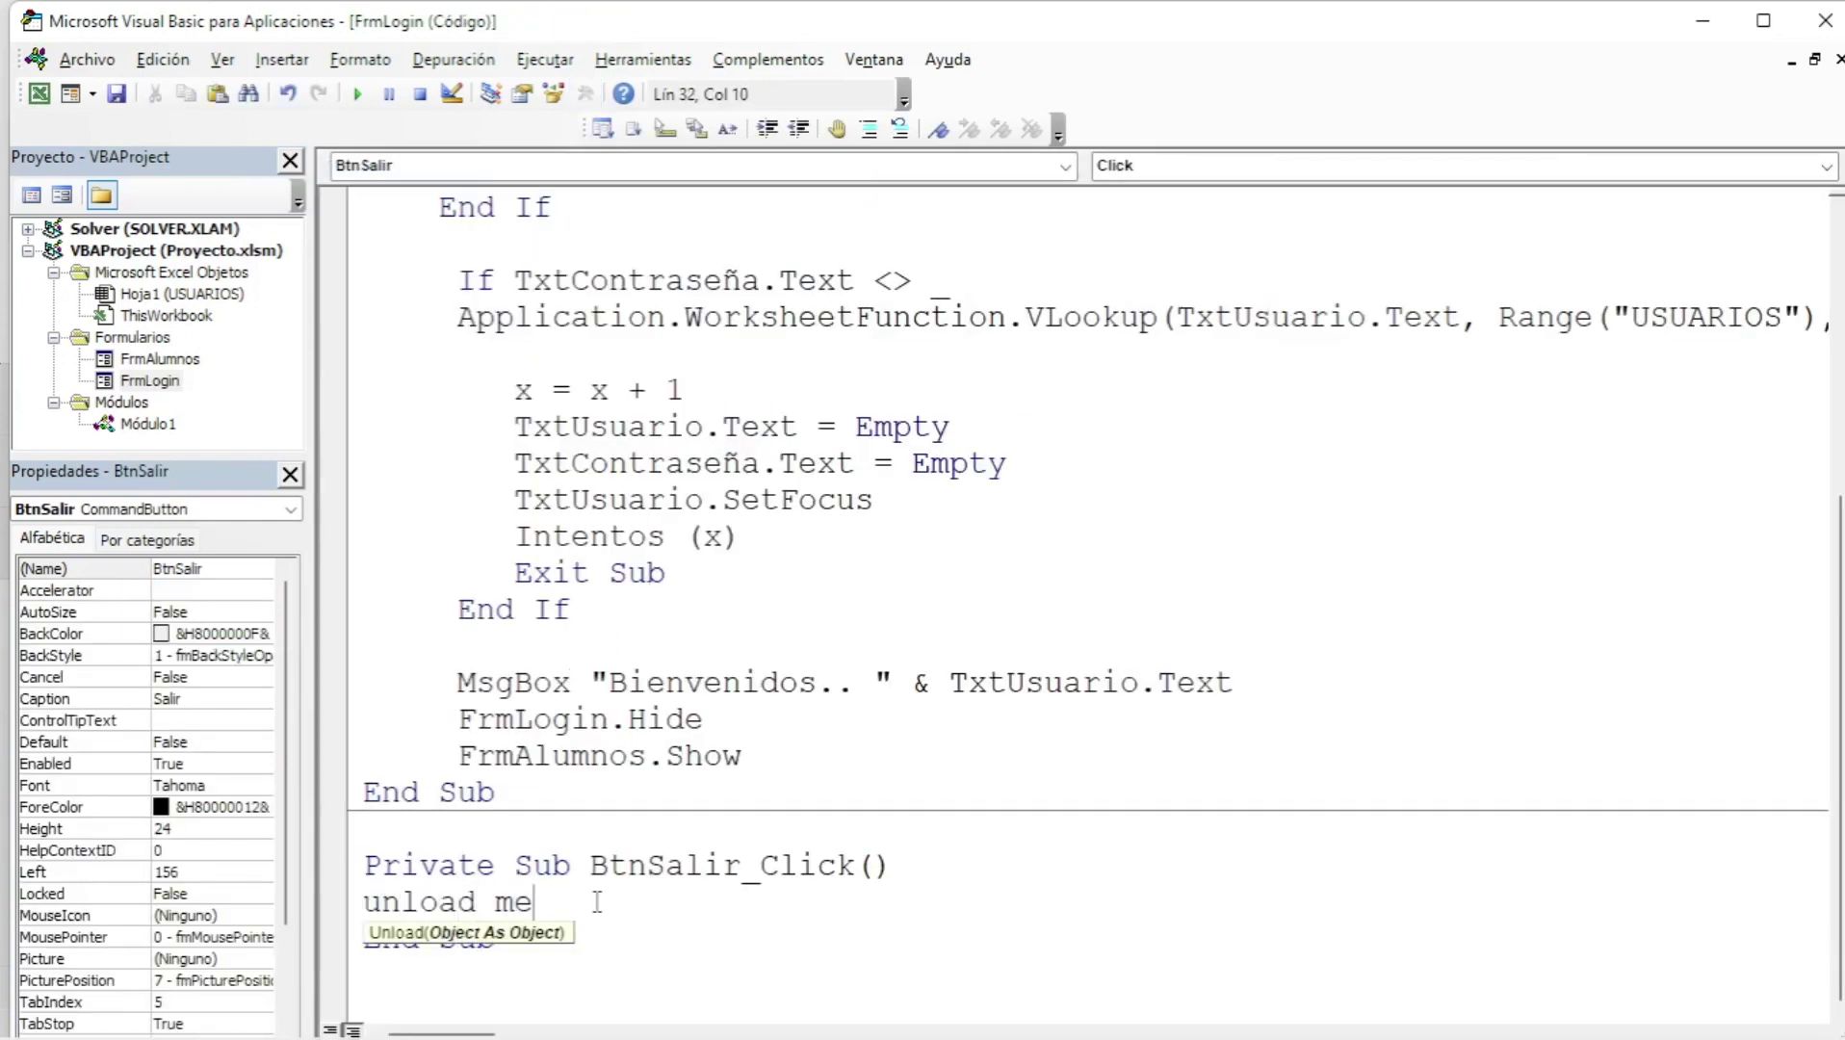
pyautogui.press('Down')
pyautogui.press('Up')
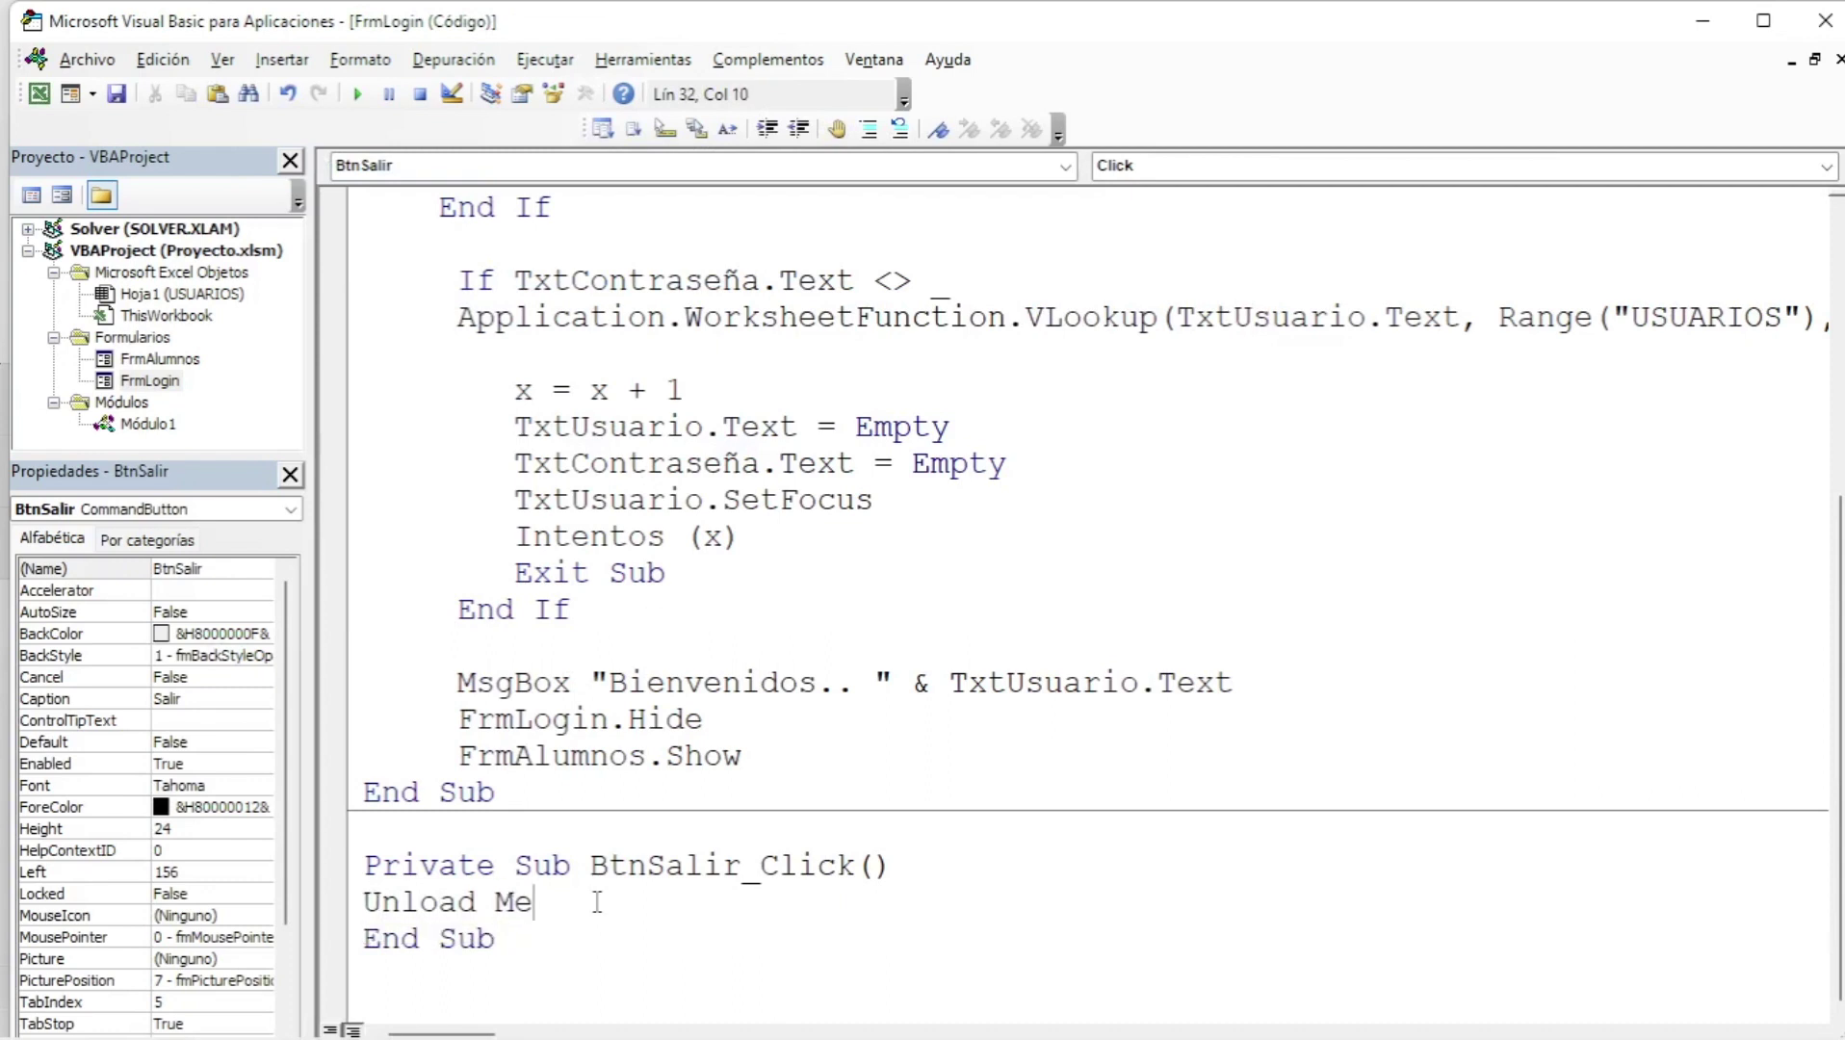
# - Remove the blank line between procedures and run the login form
pyautogui.click(484, 828)
pyautogui.press('BackSpace')
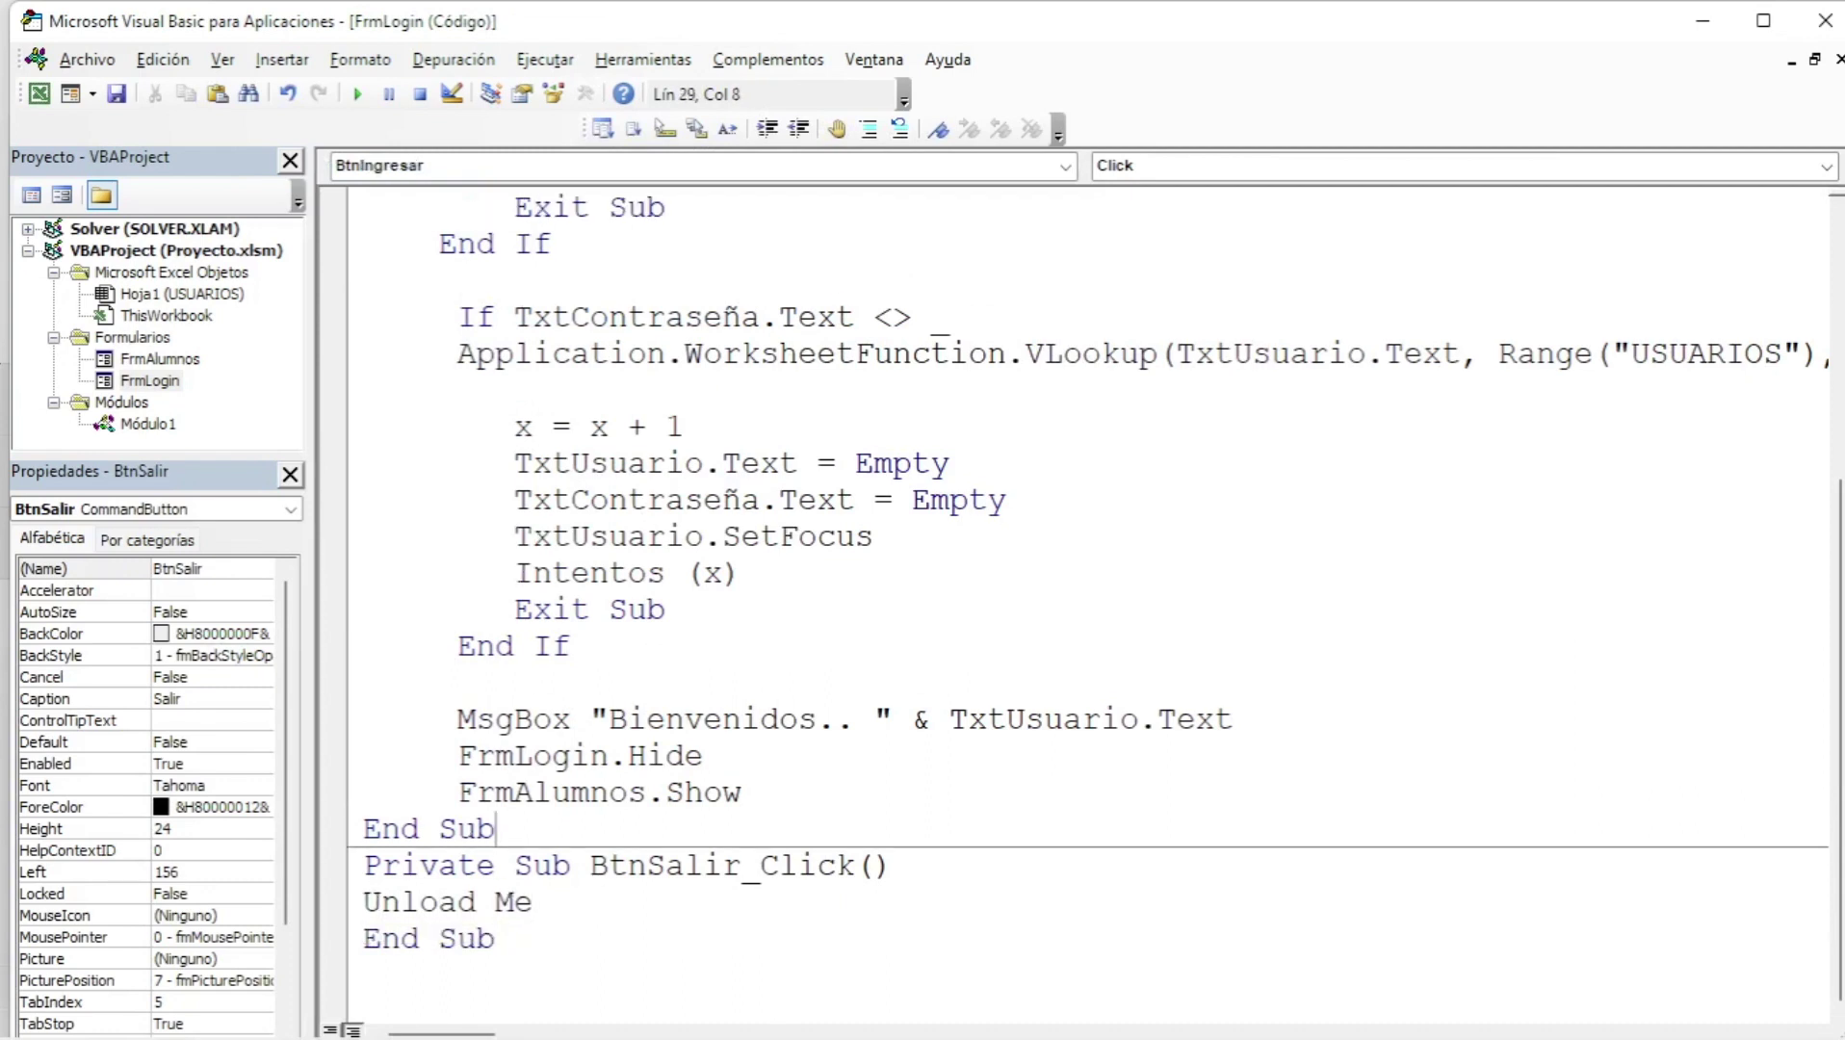
pyautogui.click(655, 934)
pyautogui.scroll(3, 655, 927)
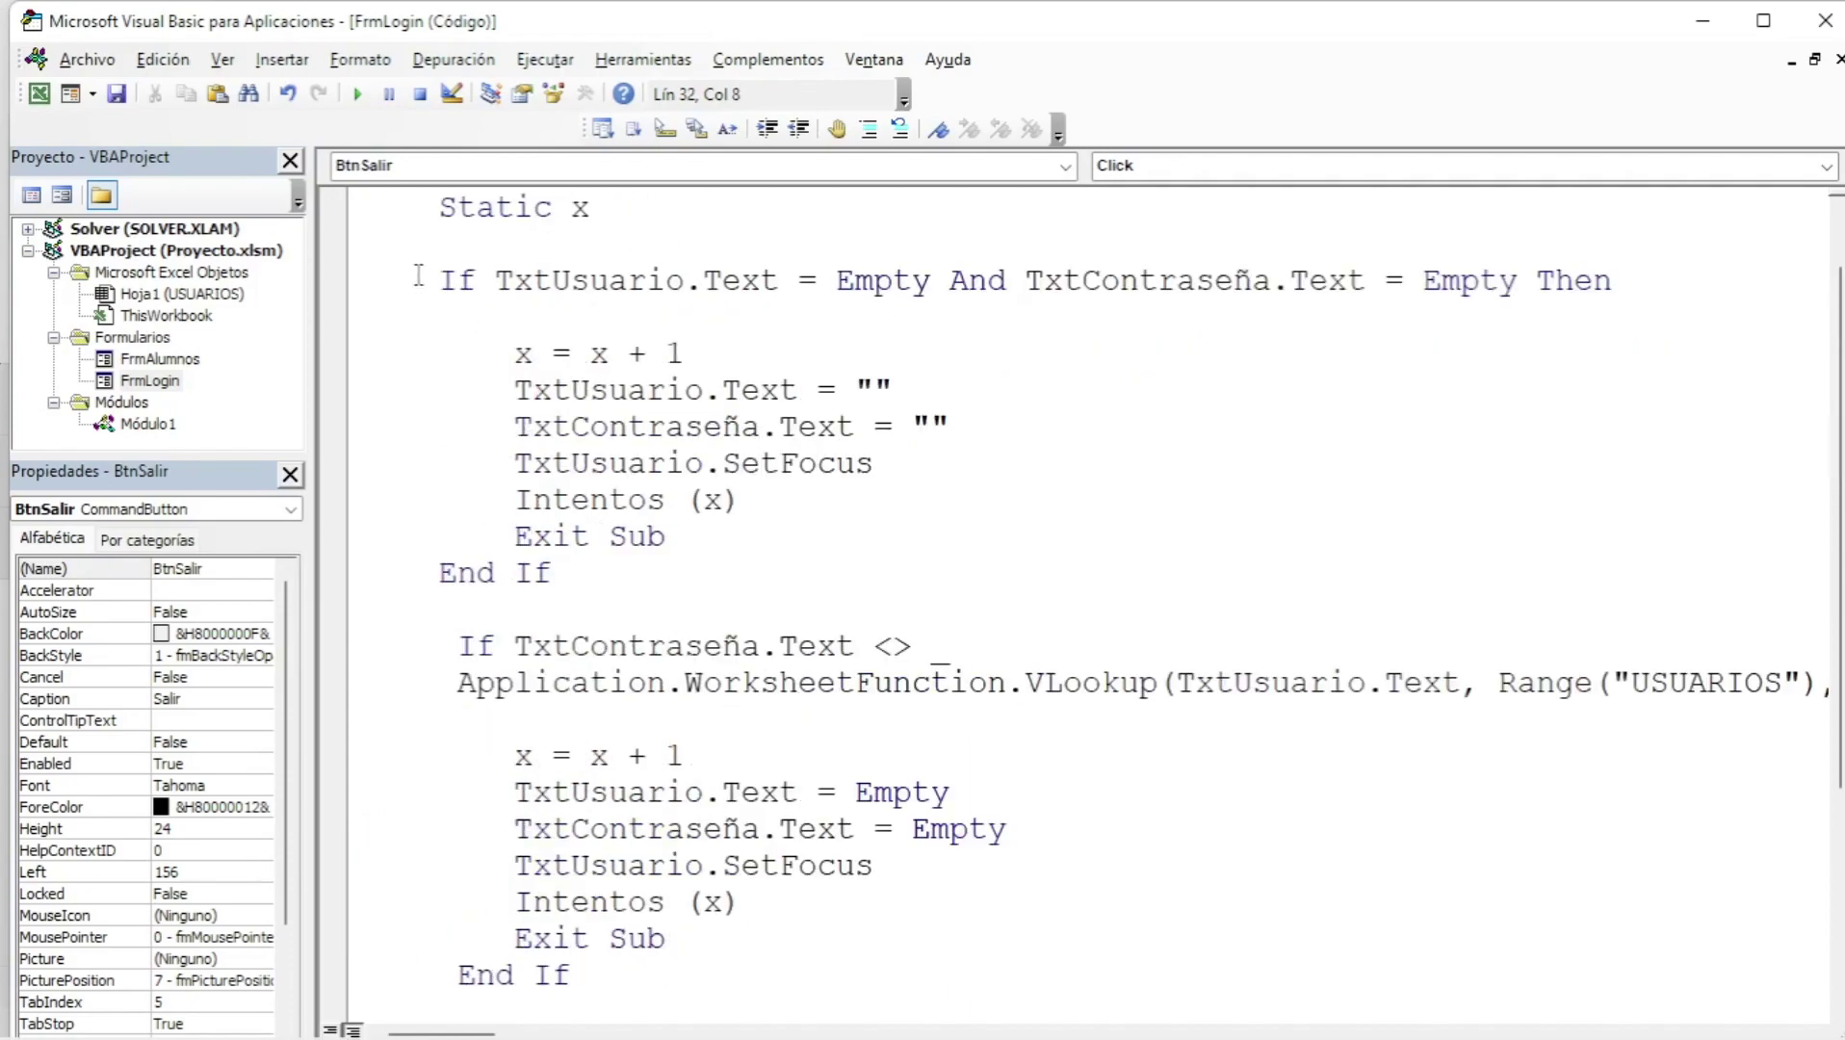
pyautogui.click(357, 93)
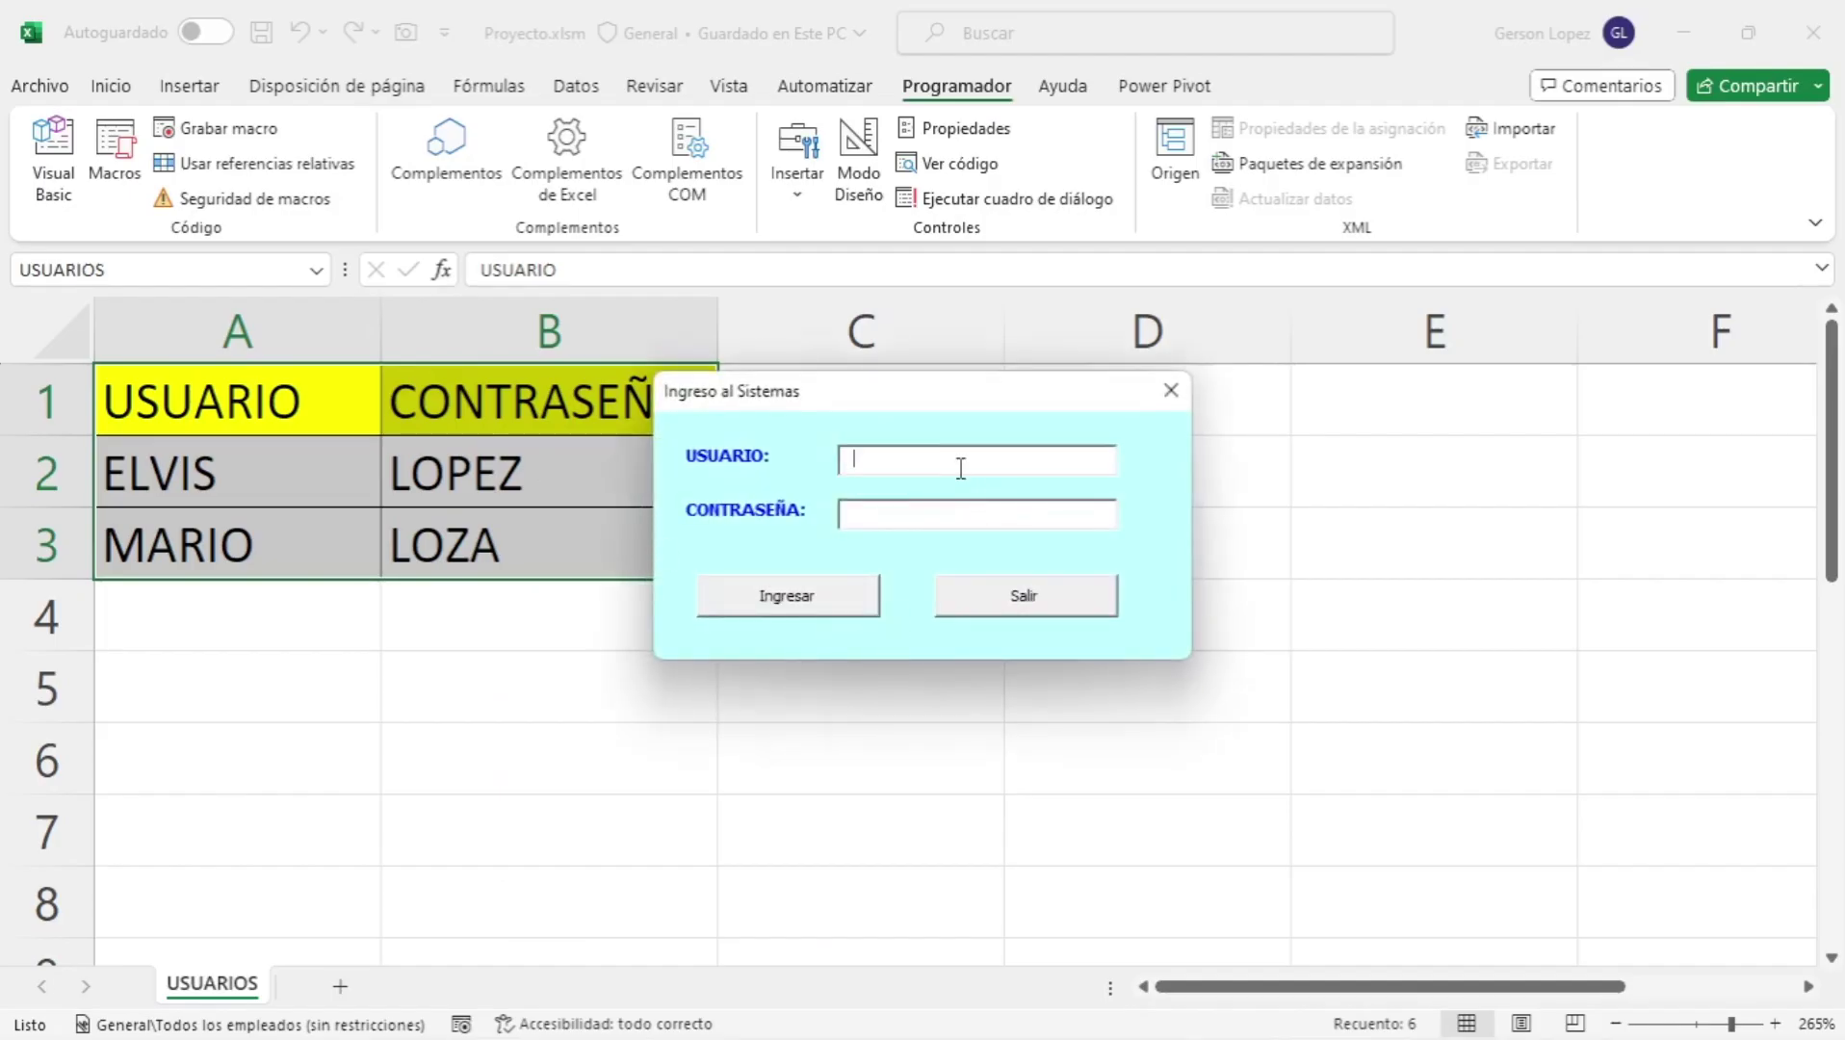
# - Submit an empty login, dismiss the incorrect-password message, and exit with Salir
pyautogui.click(920, 513)
pyautogui.click(821, 608)
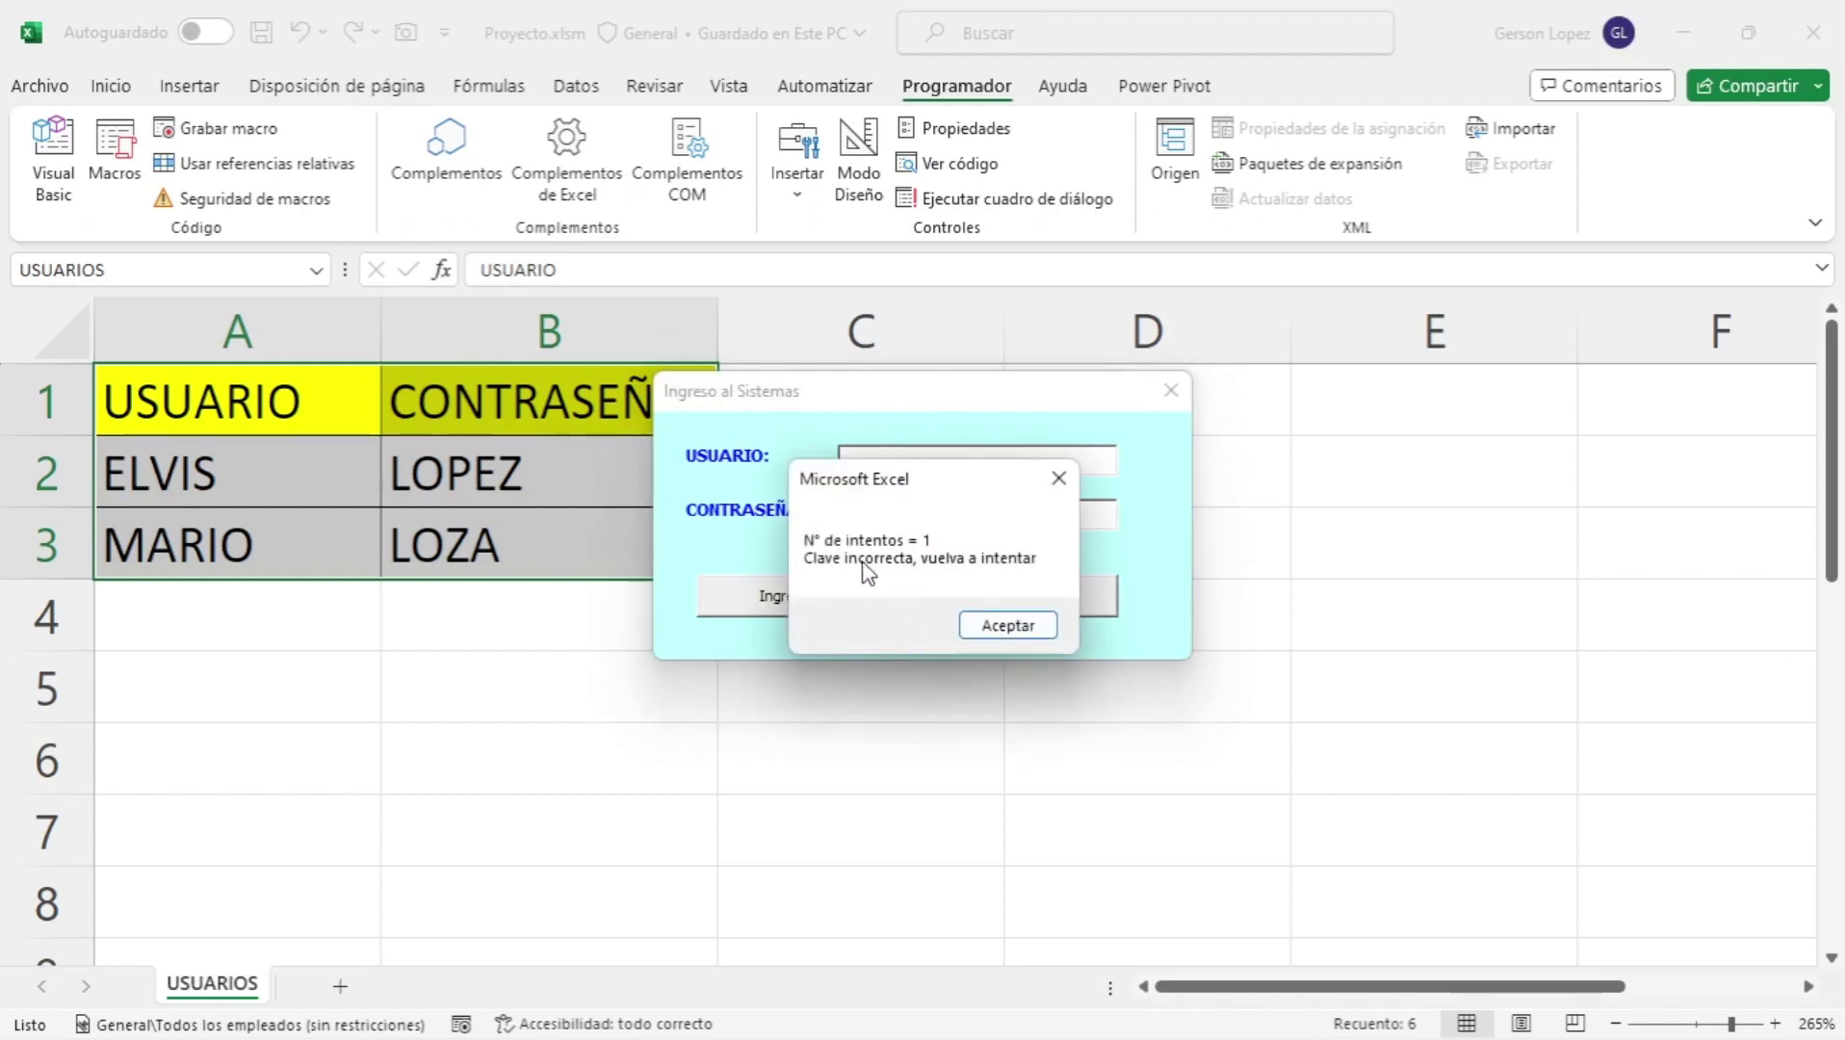
pyautogui.click(974, 622)
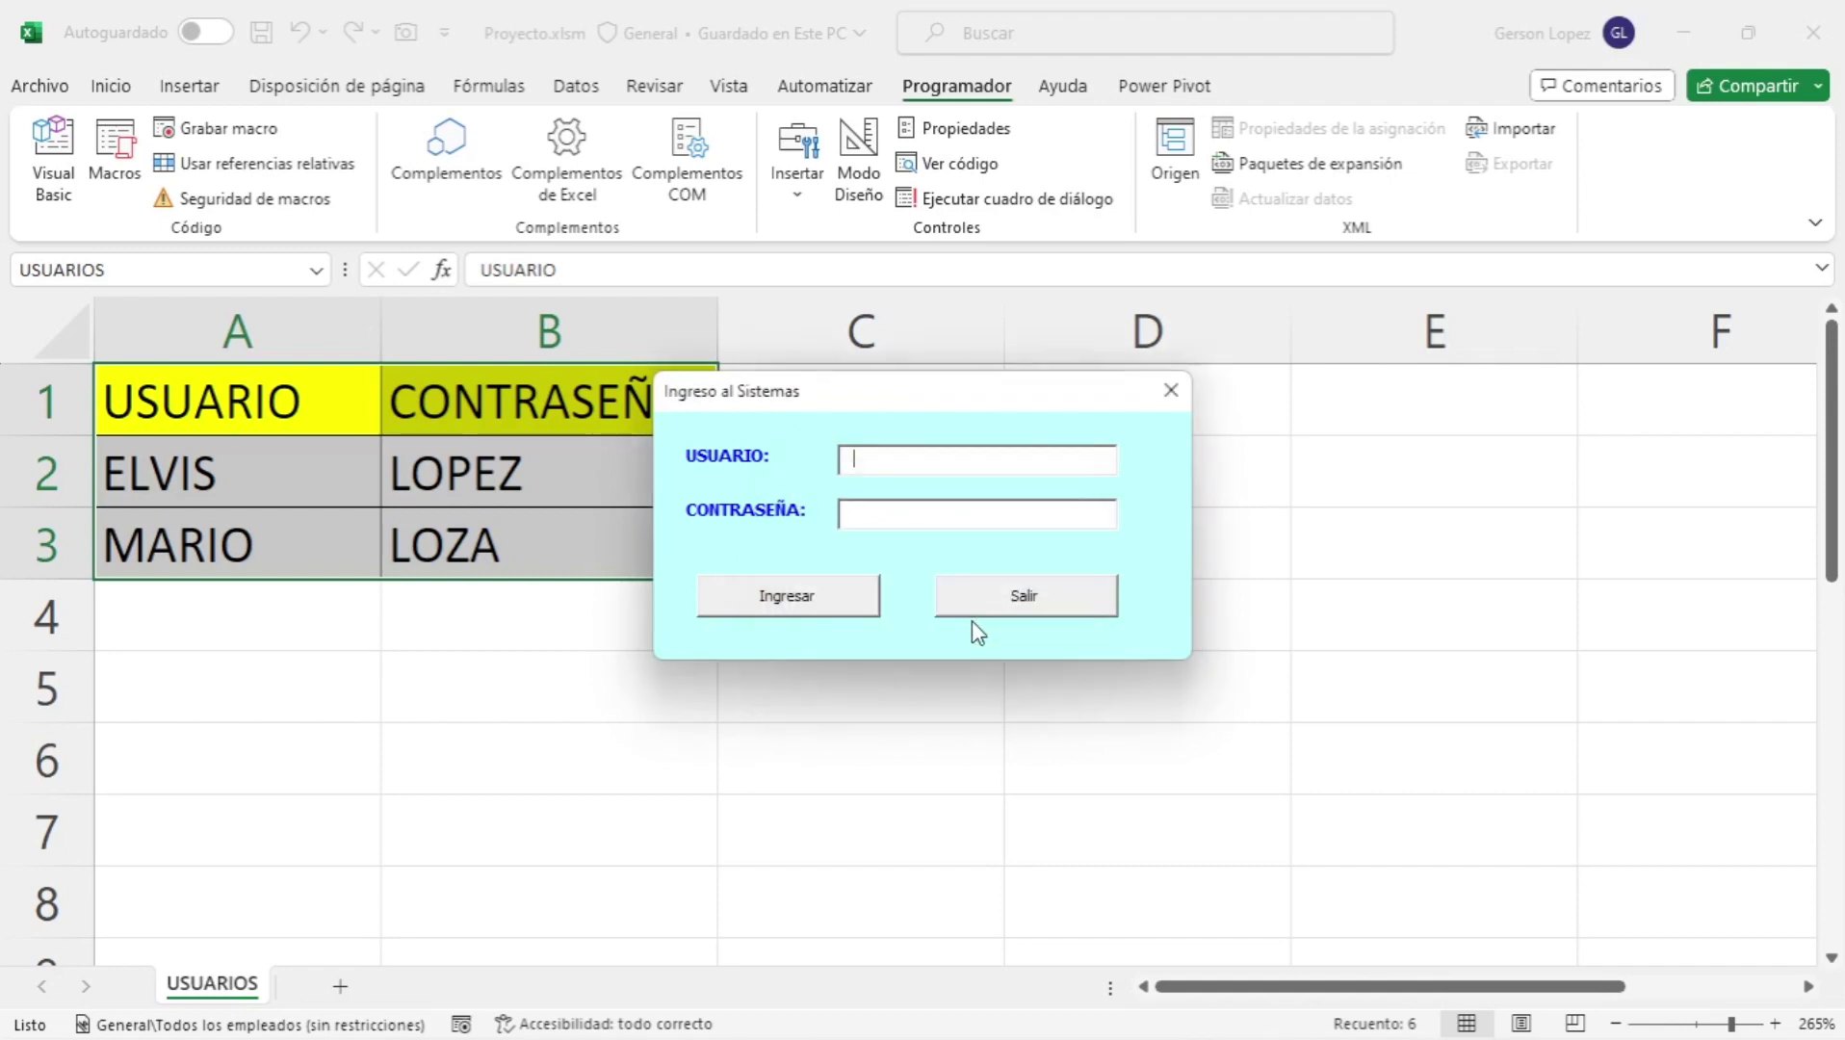
pyautogui.click(1053, 600)
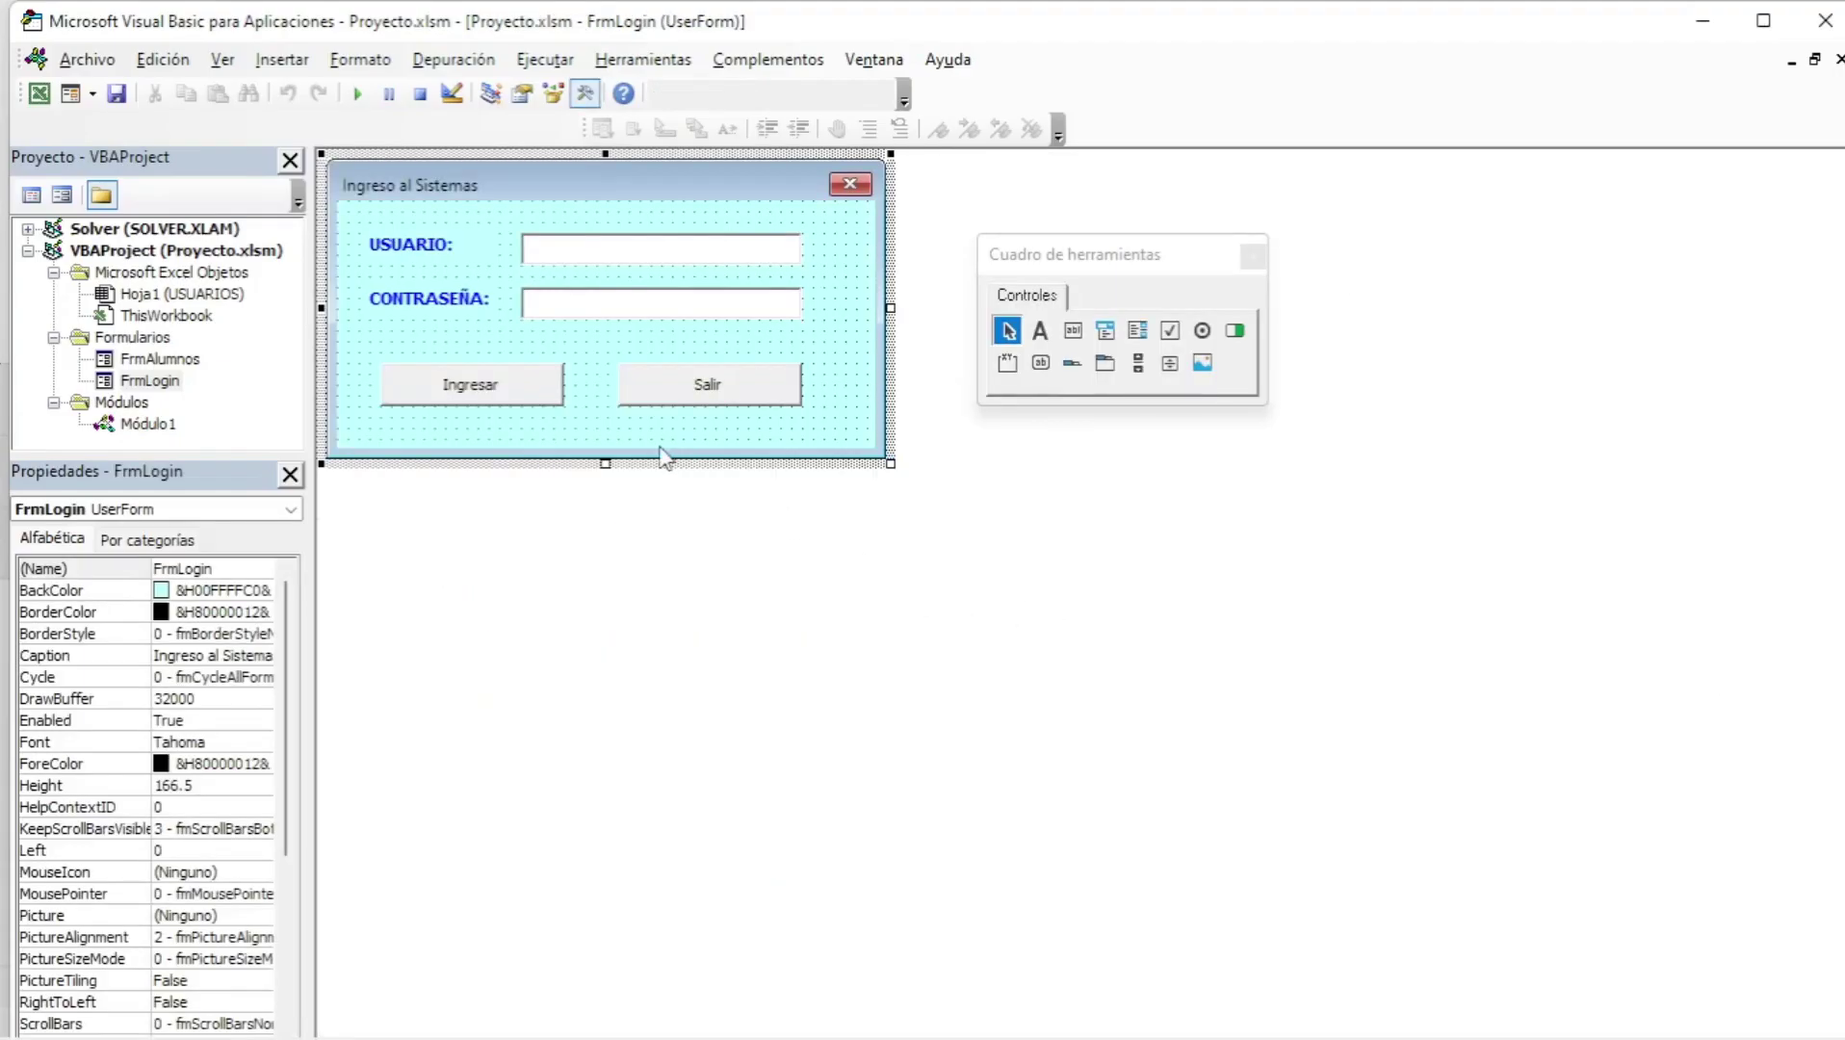
# - Return to the workbook and save Proyecto.xlsm
pyautogui.click(38, 94)
pyautogui.click(815, 539)
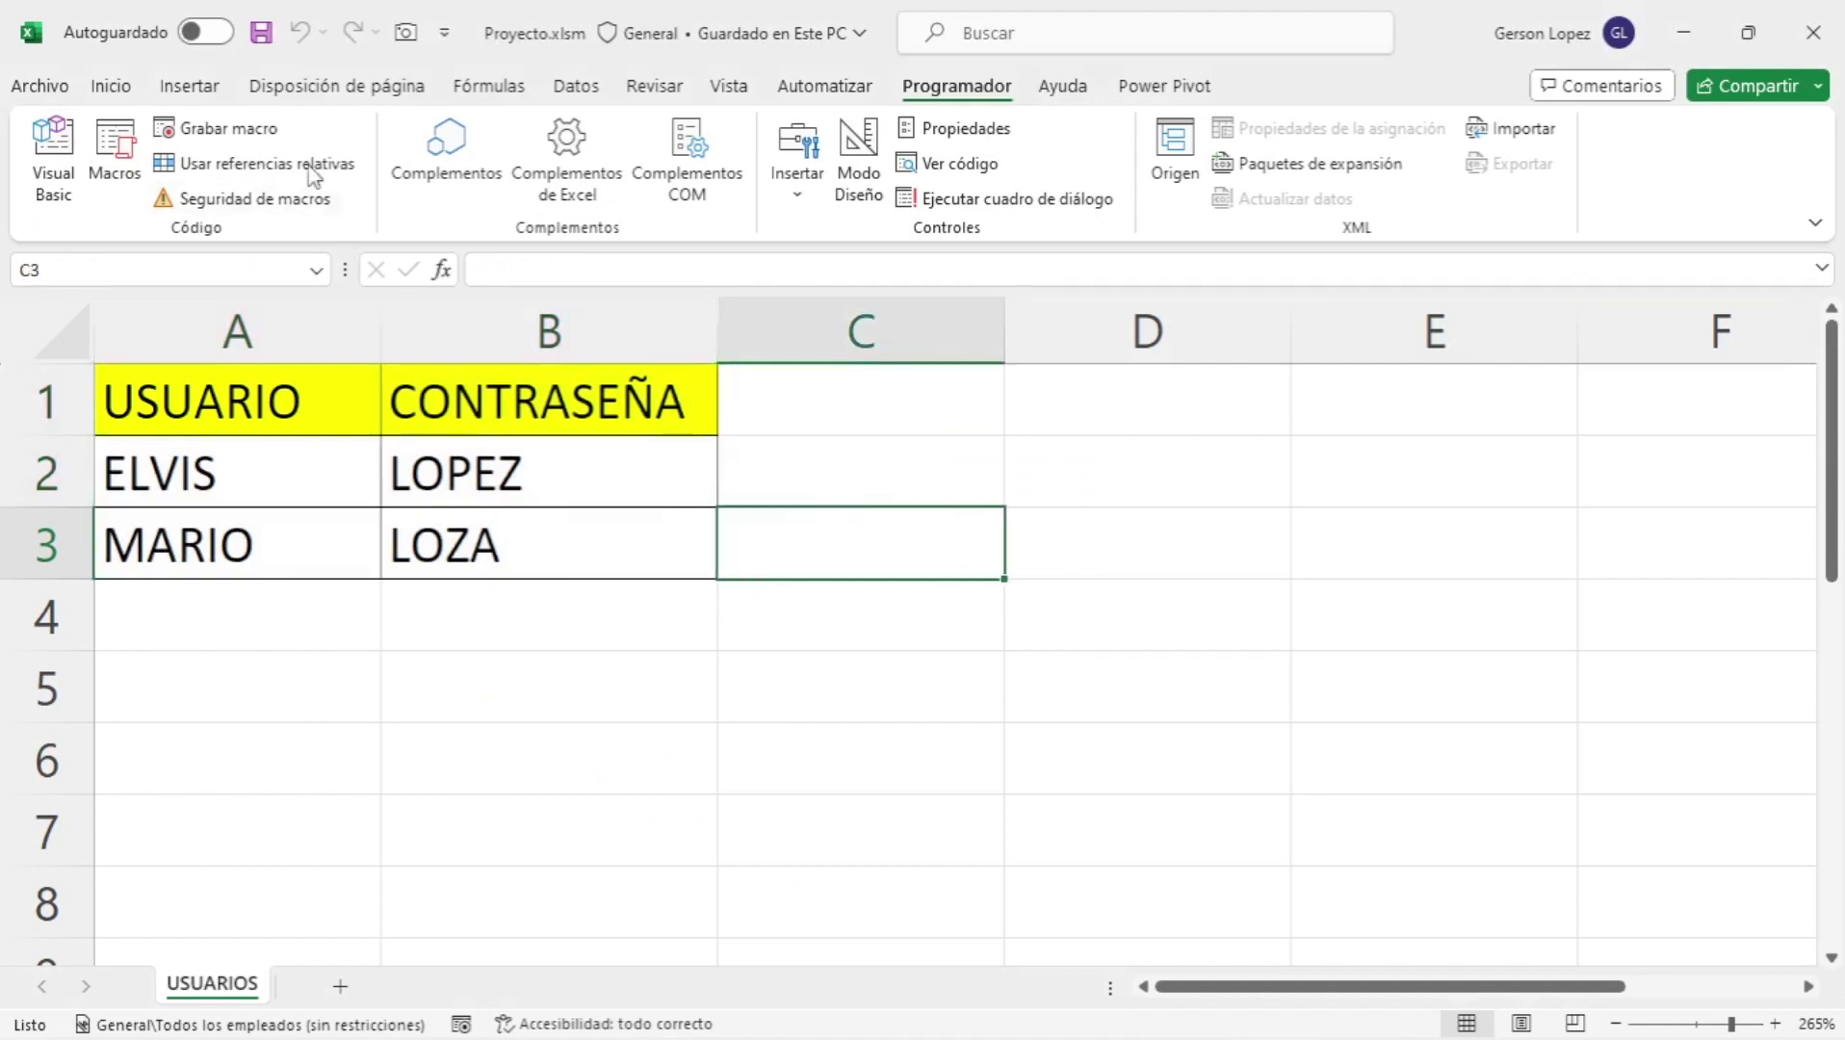
pyautogui.click(262, 34)
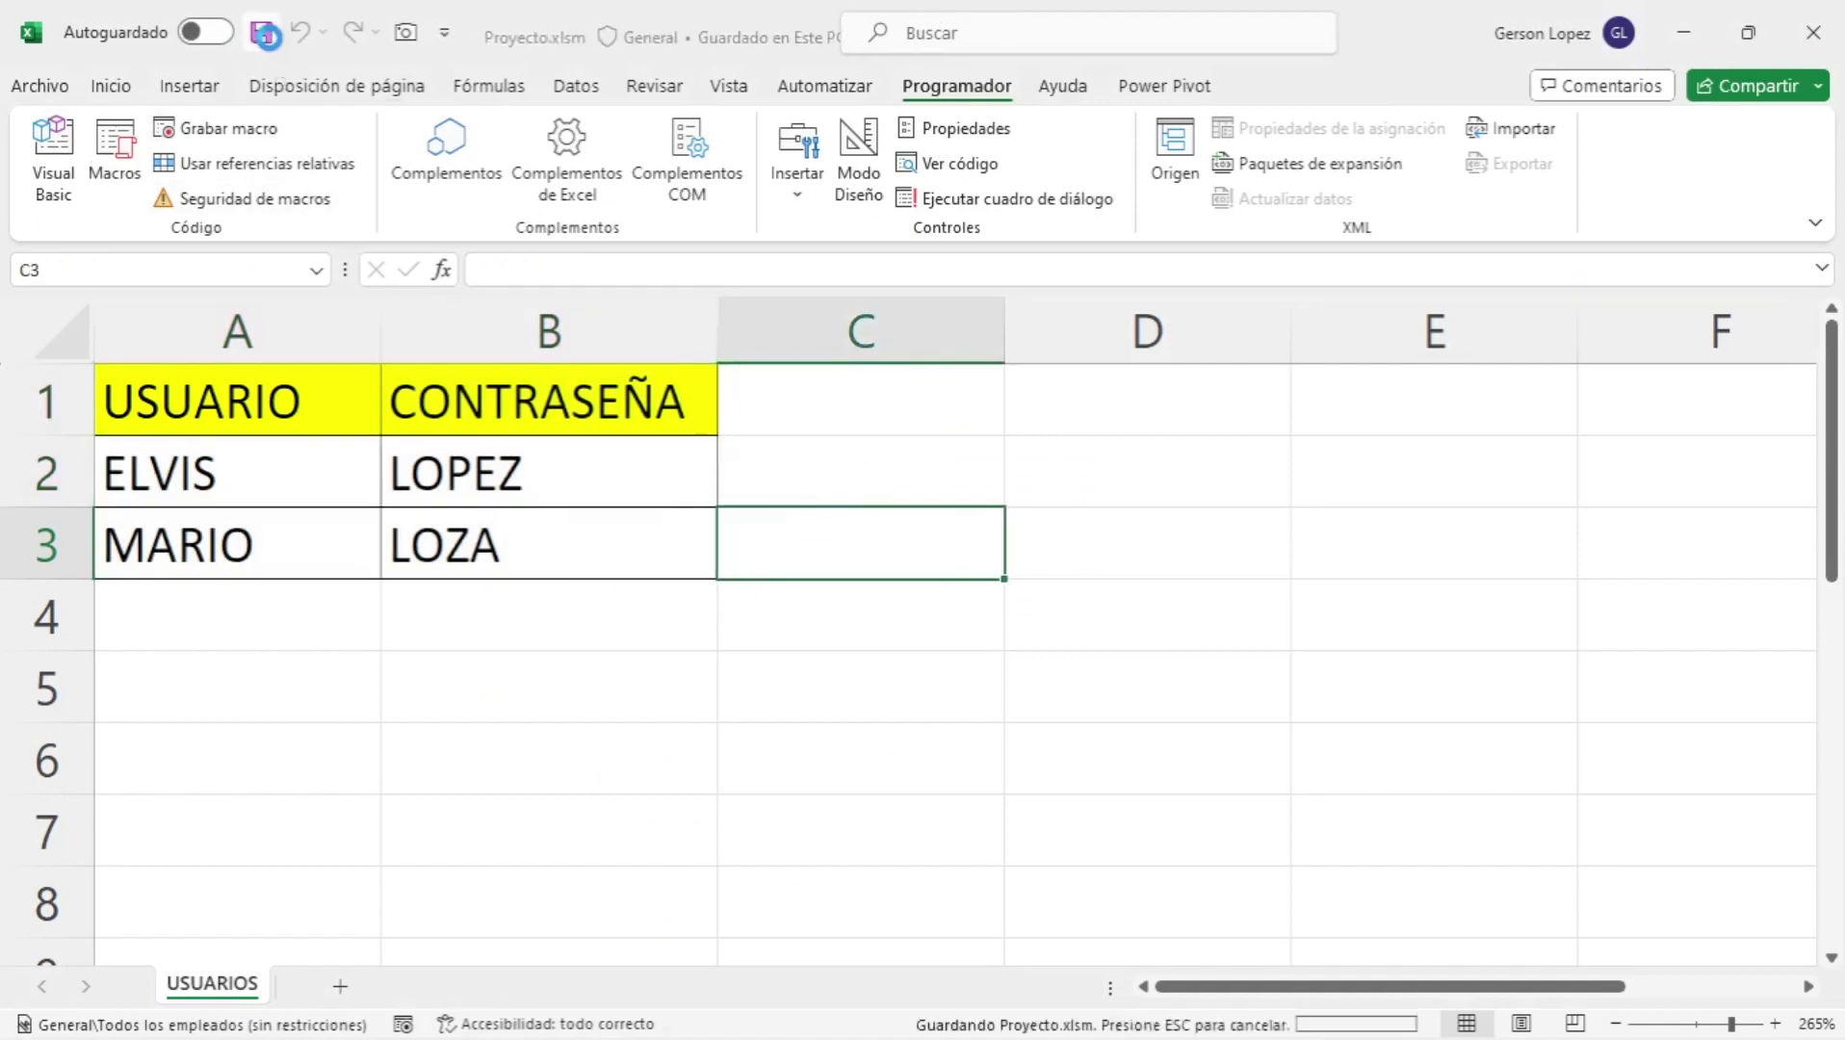
# - Run FrmLogin from the editor and fail three logins until the attempts-exceeded warning appears
pyautogui.click(68, 199)
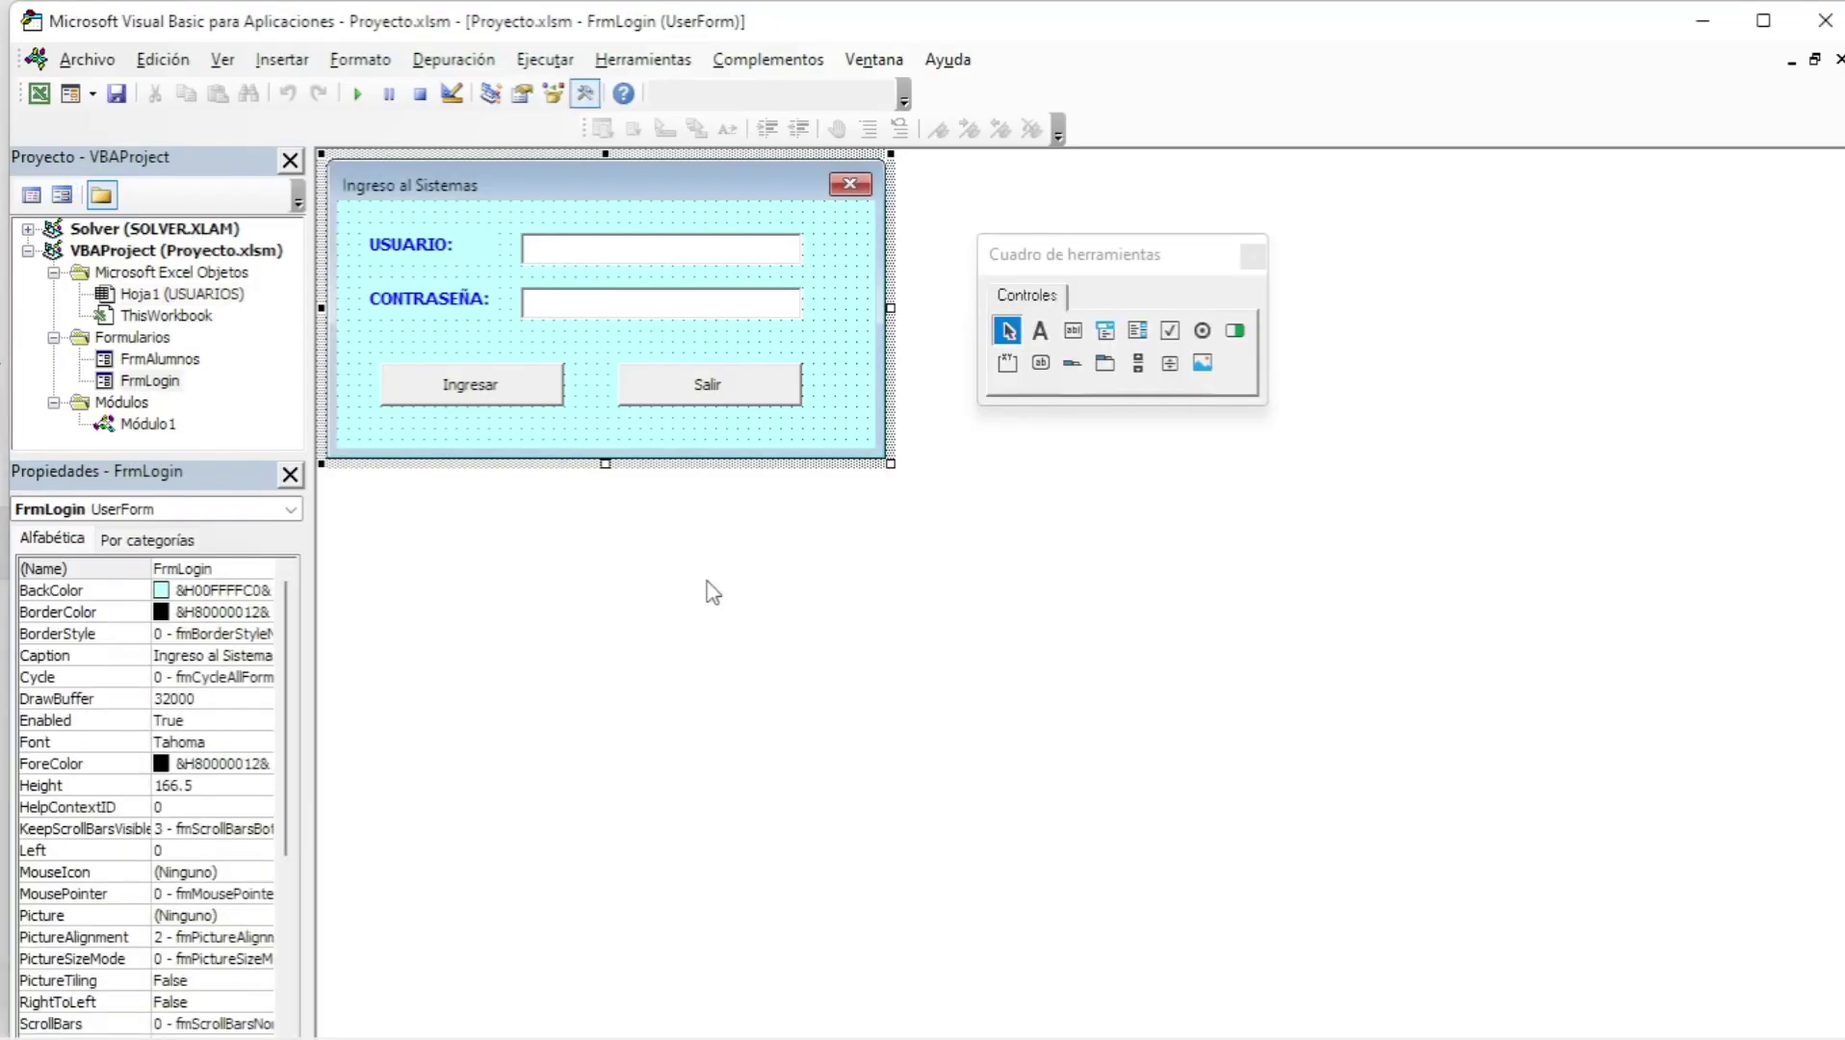
pyautogui.click(359, 94)
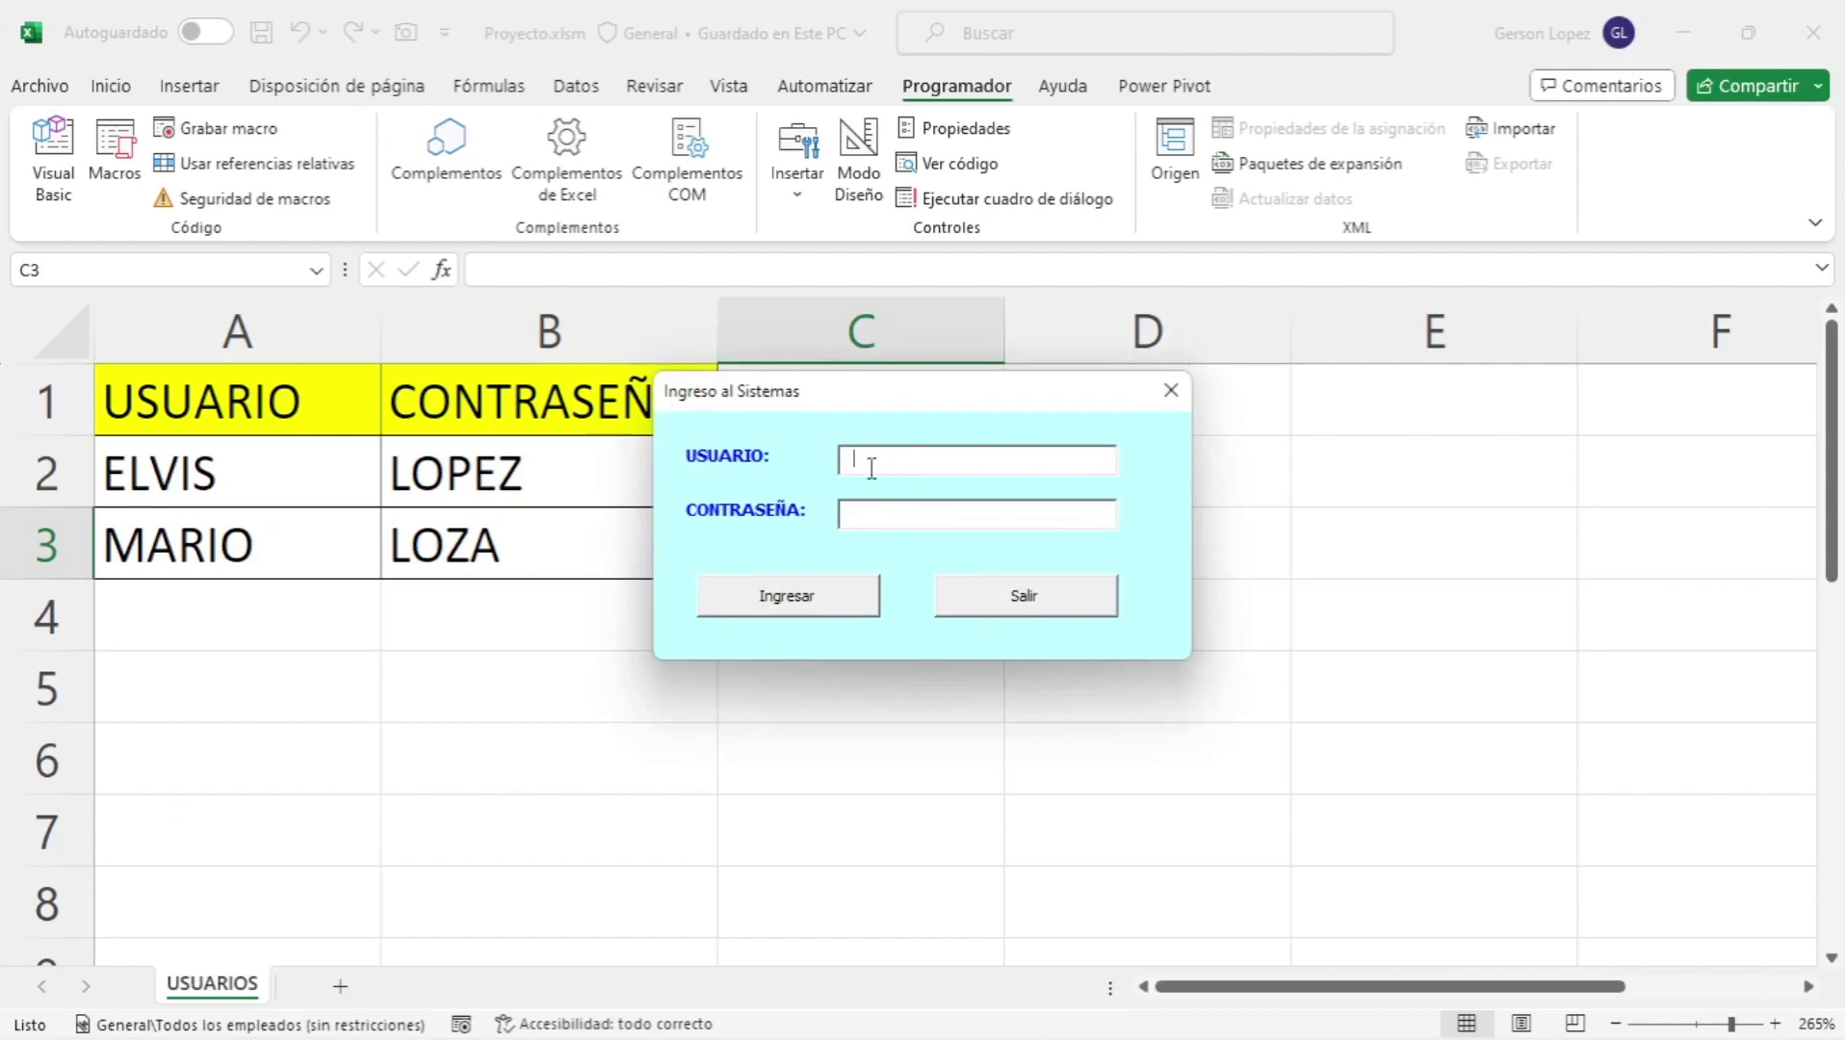
pyautogui.click(832, 595)
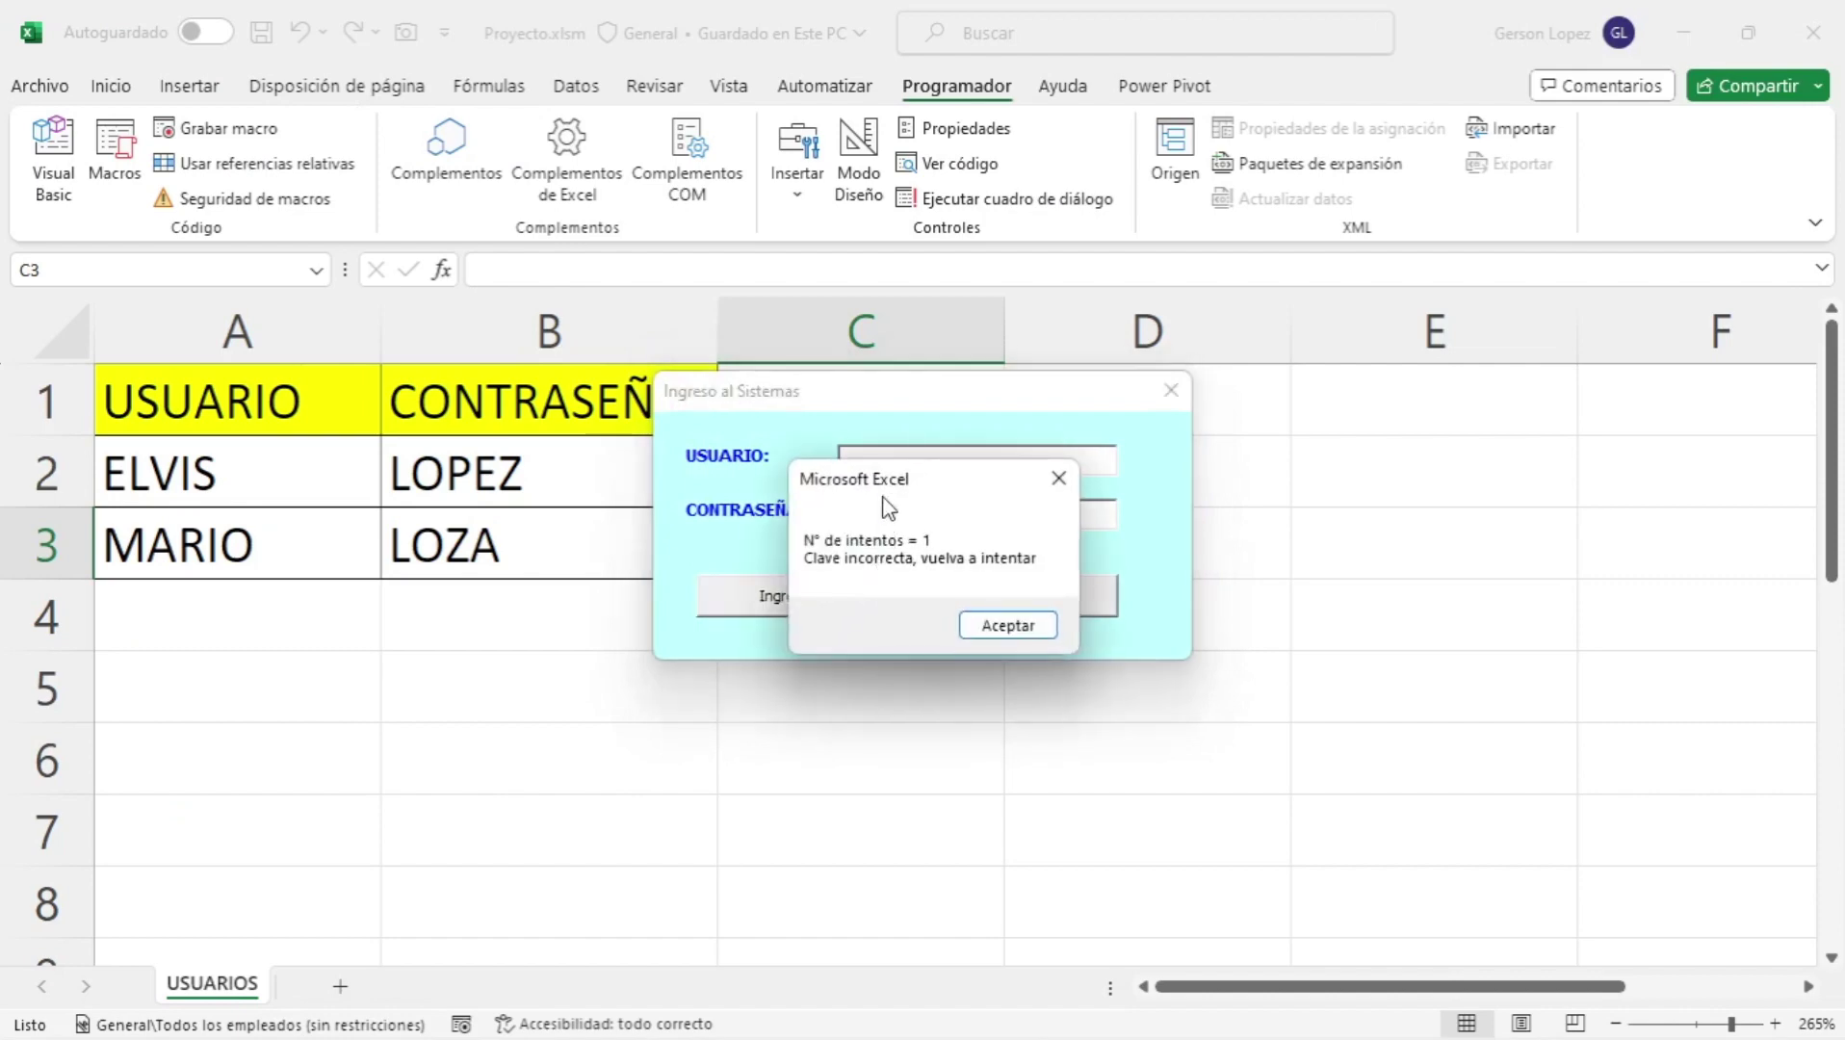
pyautogui.moveTo(882, 448); pyautogui.dragTo(861, 341)
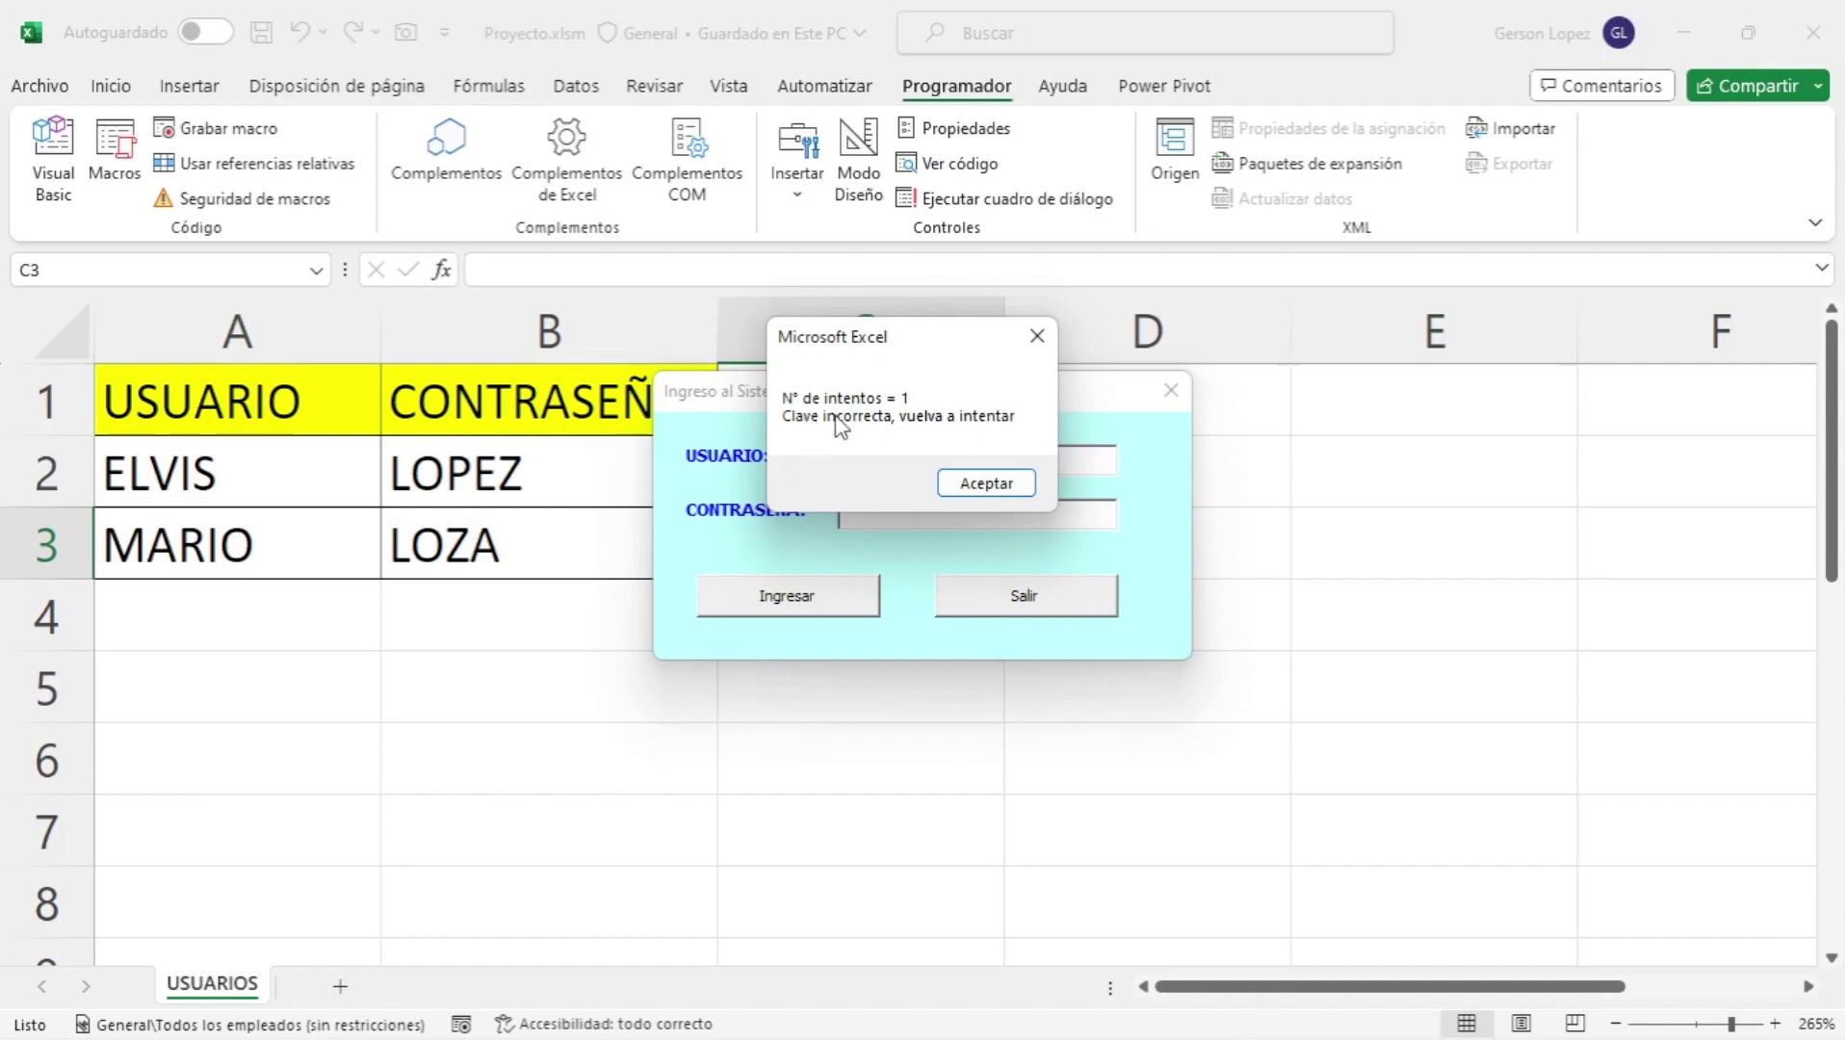
pyautogui.click(984, 487)
pyautogui.click(854, 613)
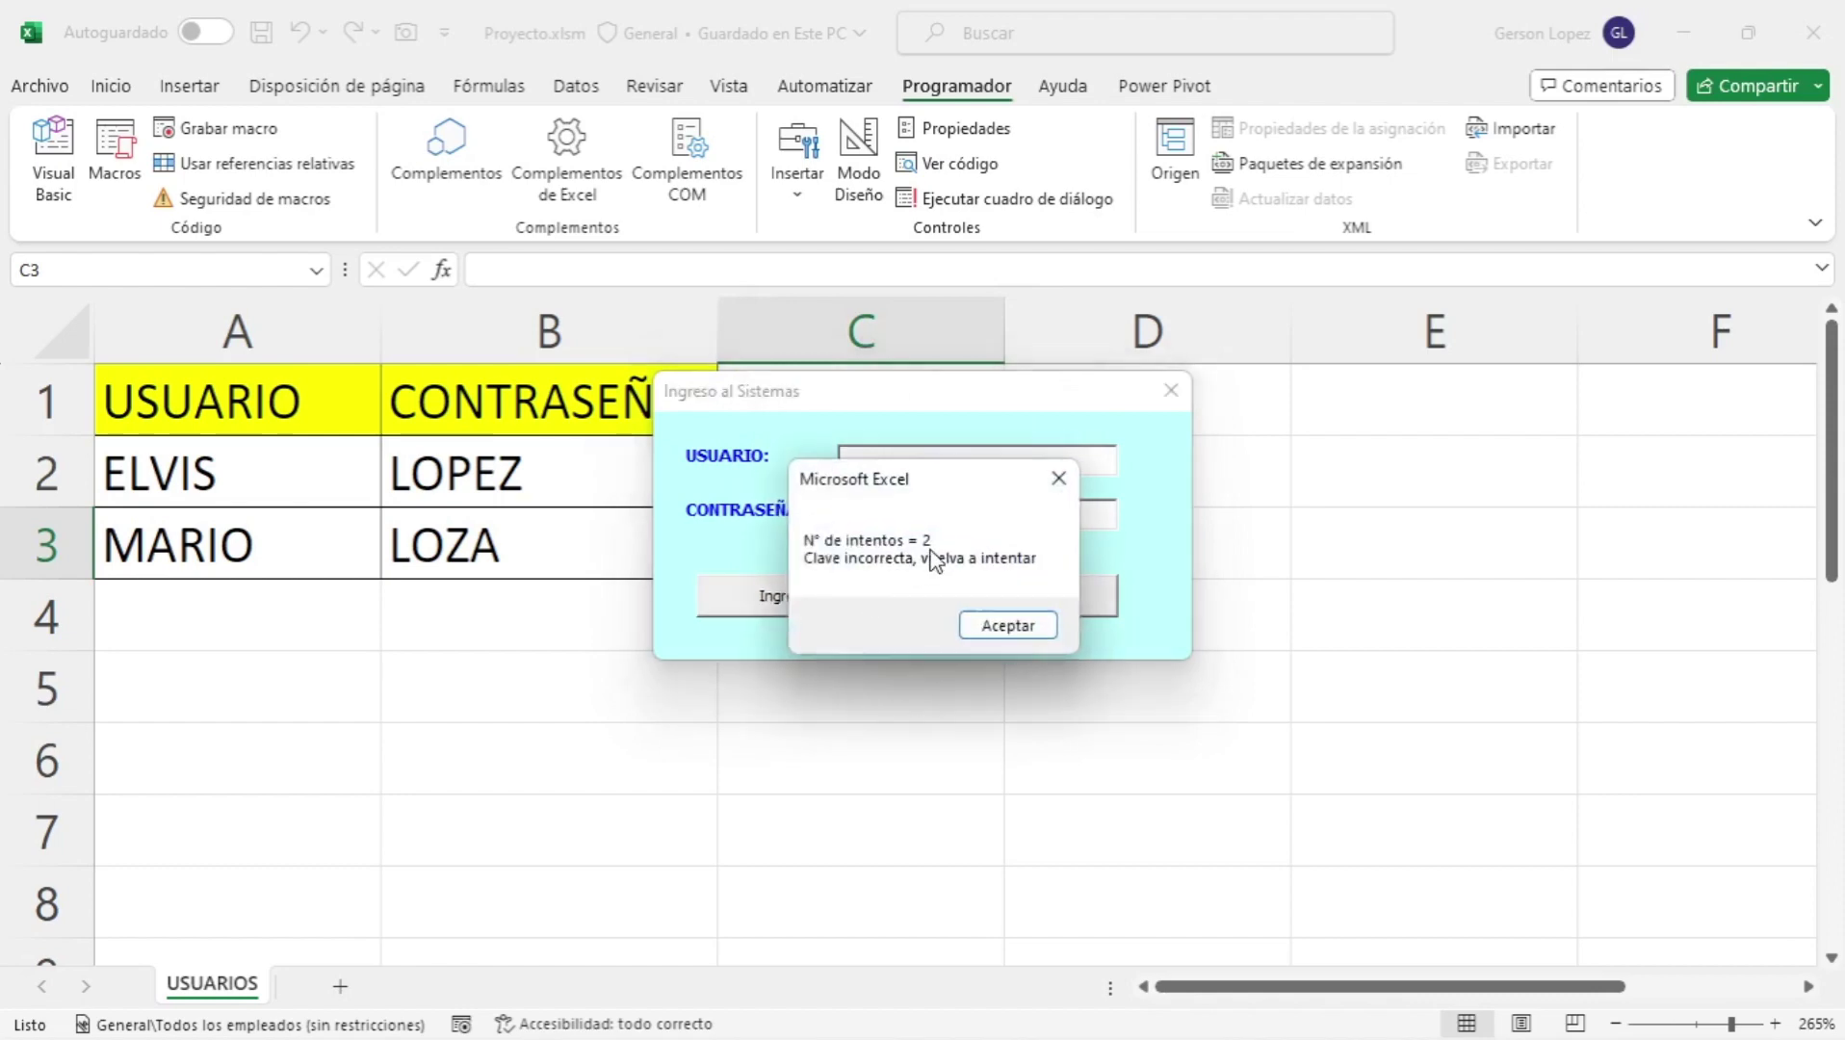
pyautogui.moveTo(923, 479); pyautogui.dragTo(895, 332)
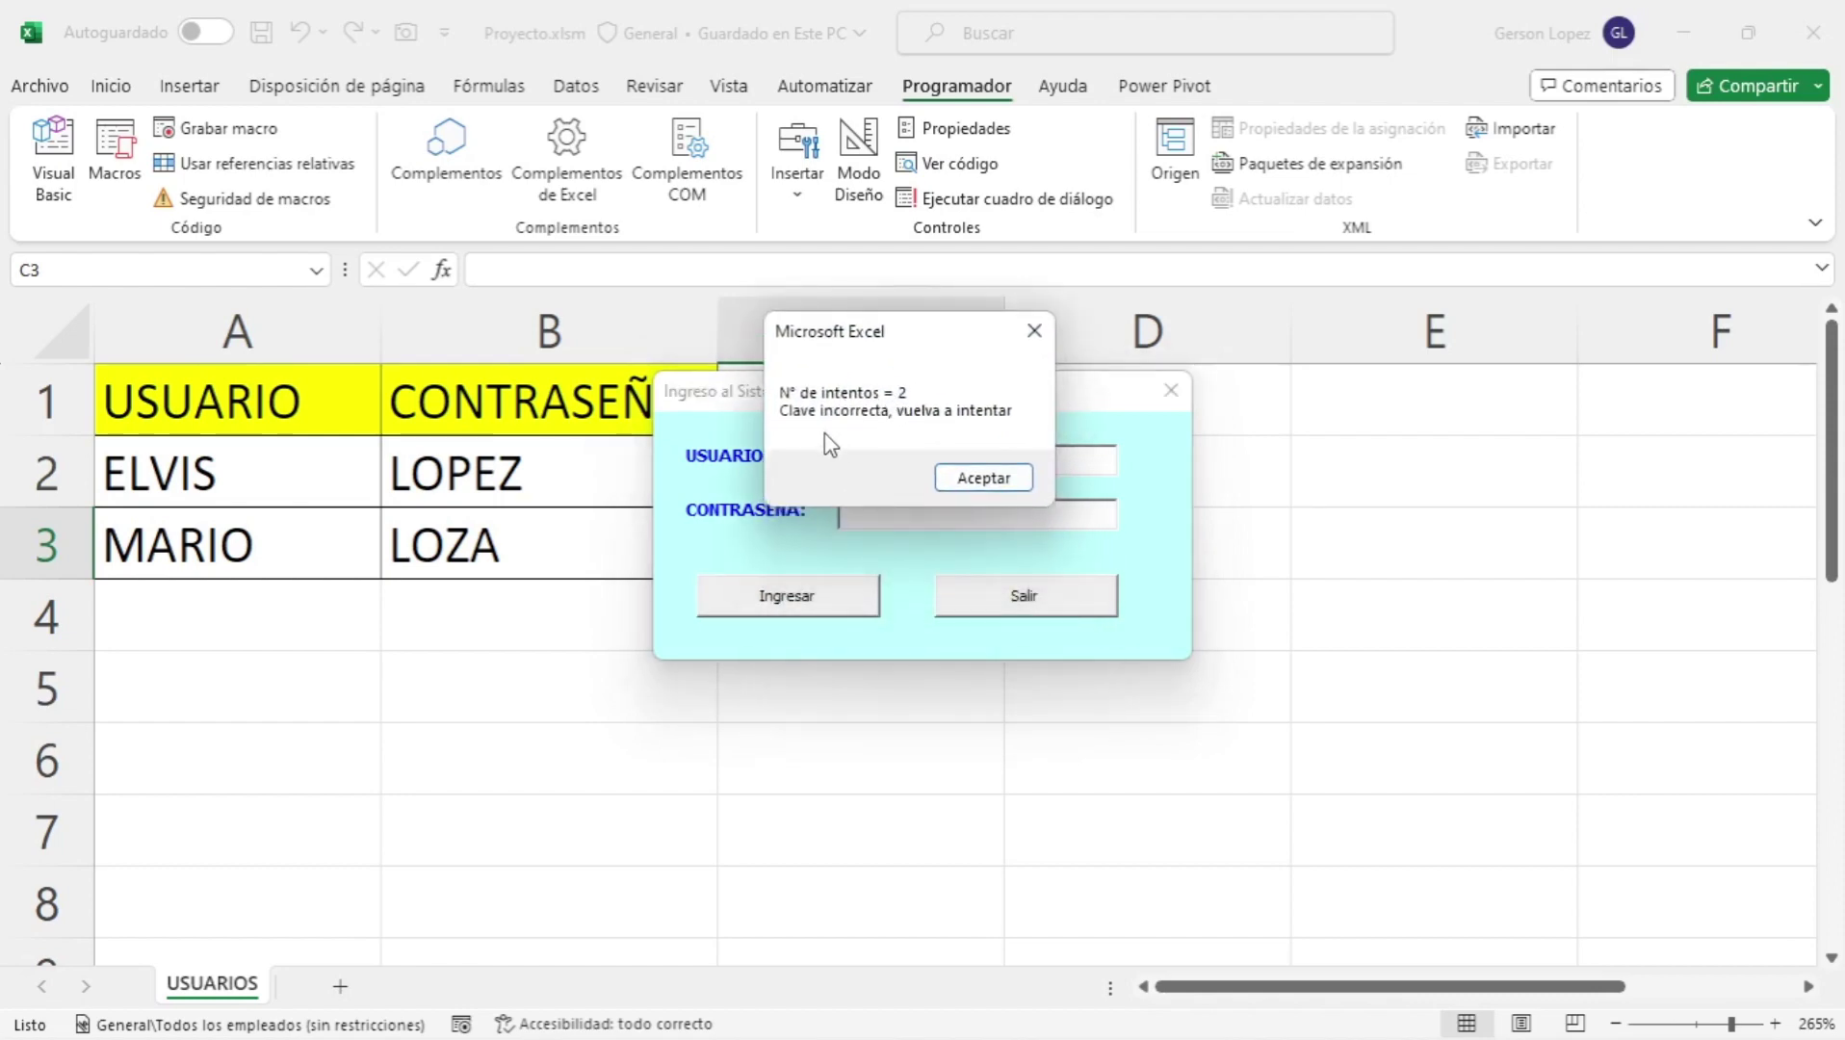
pyautogui.click(982, 482)
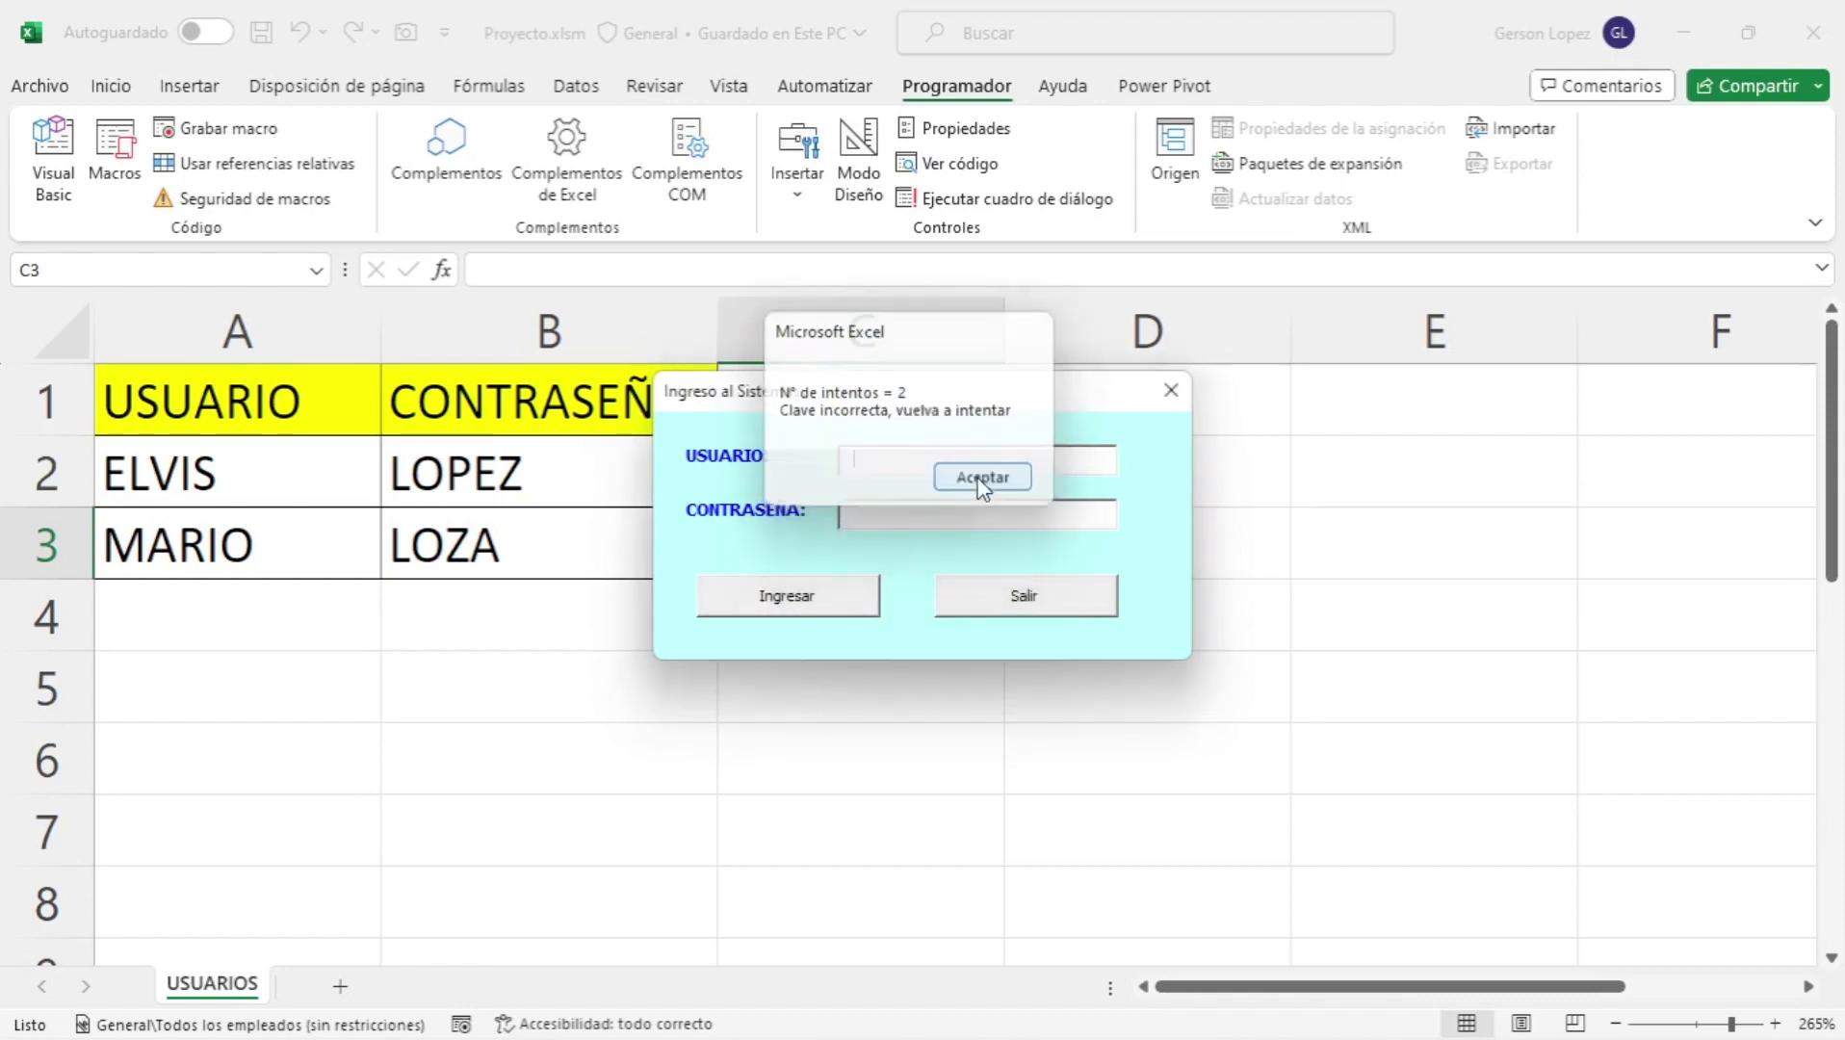
pyautogui.click(832, 597)
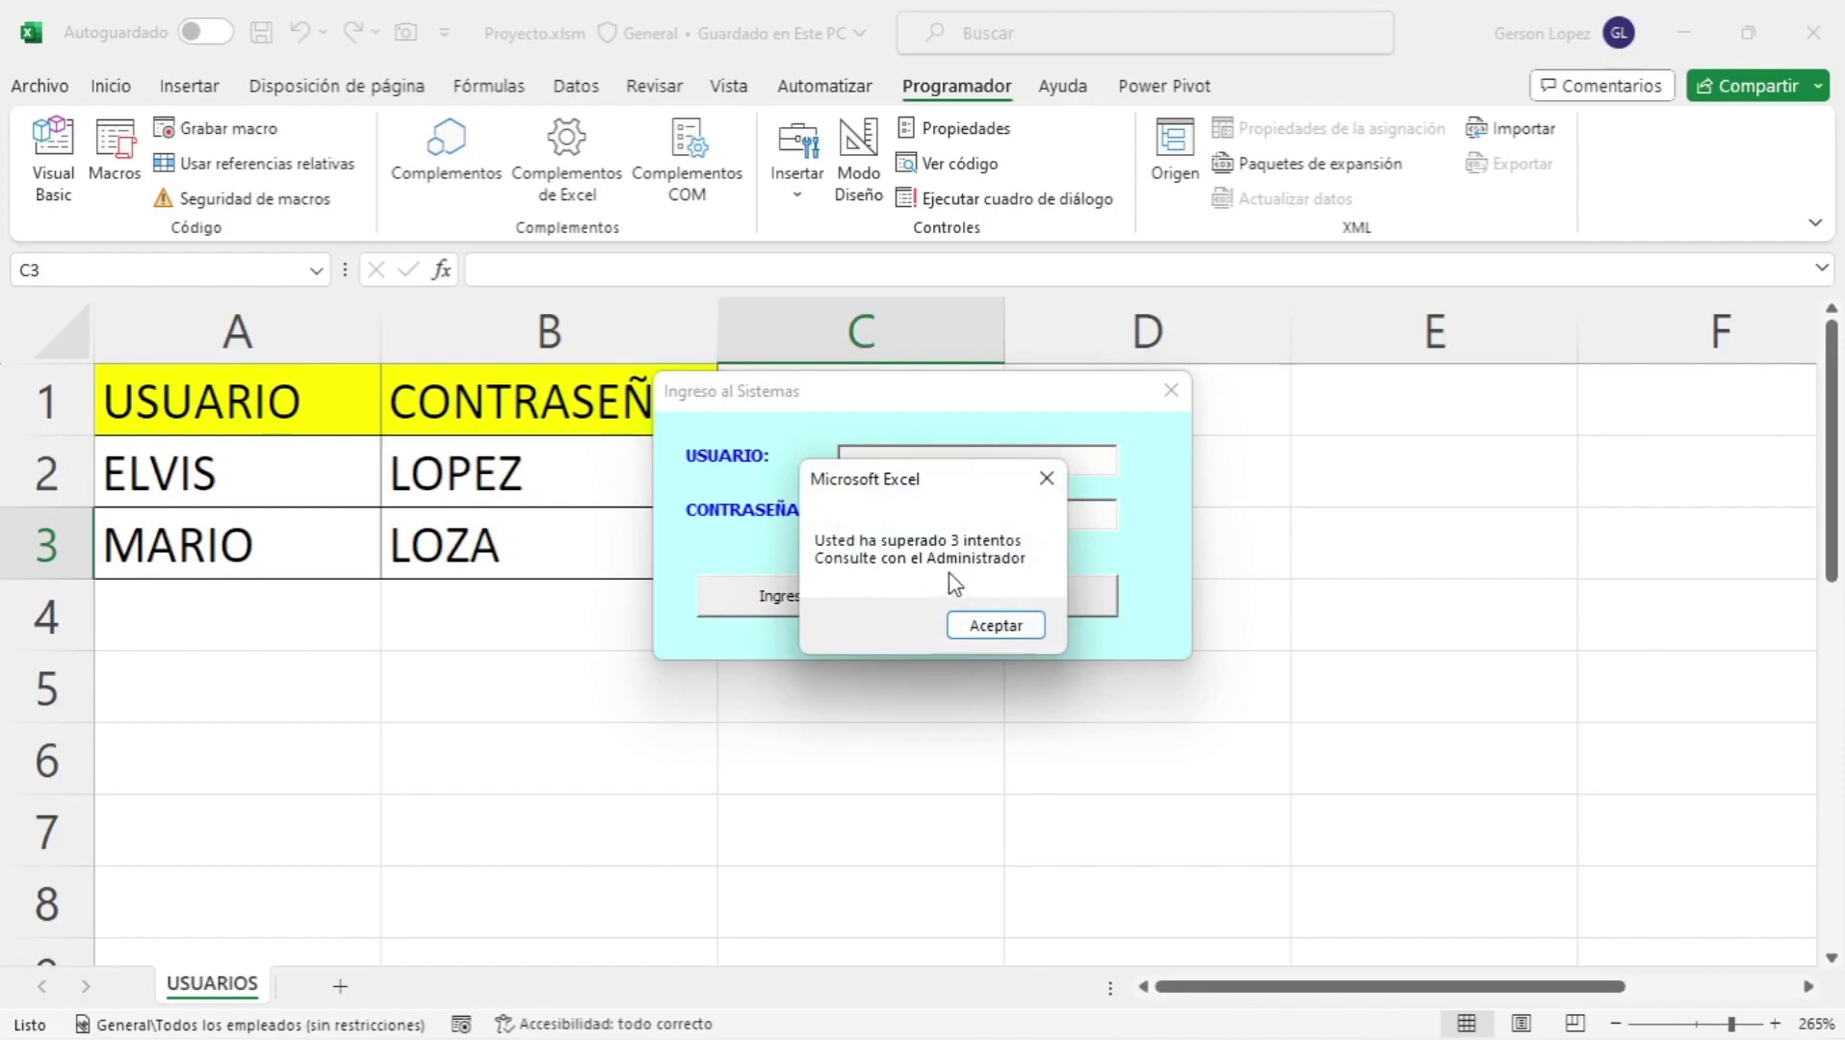
pyautogui.click(978, 626)
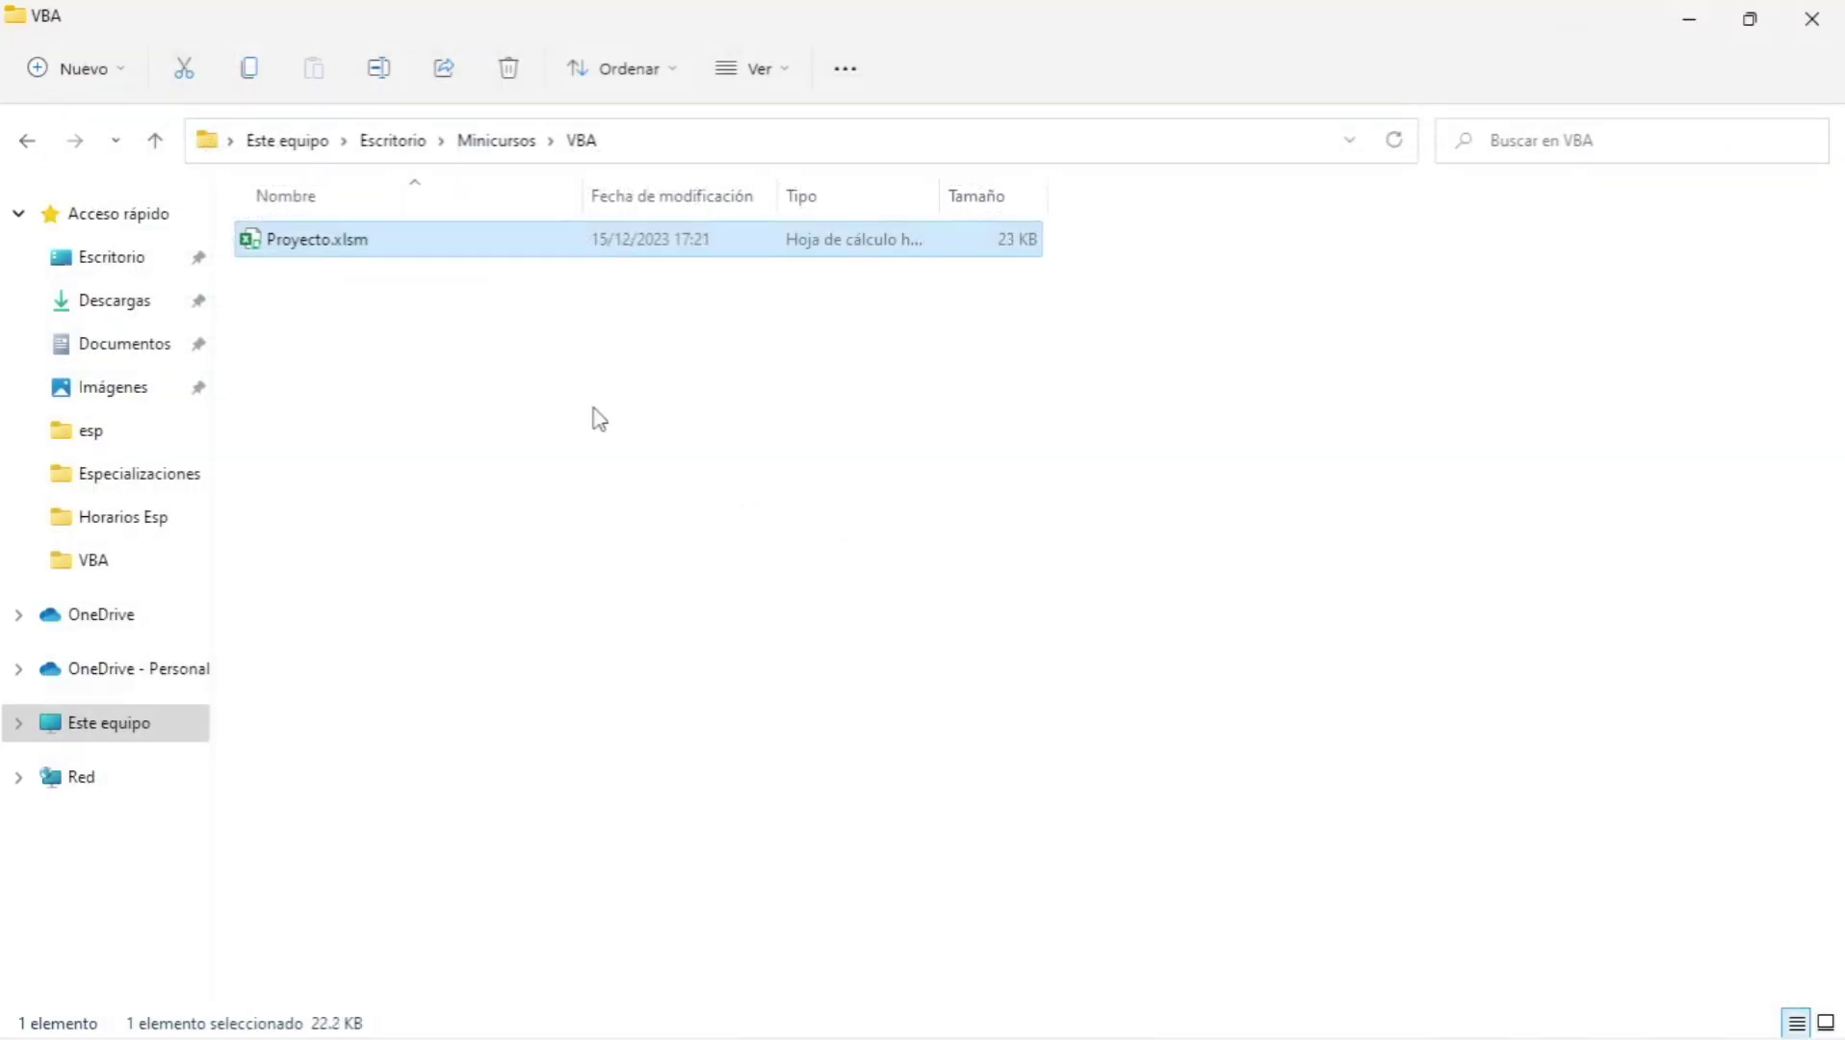
# - Open Proyecto.xlsm from the VBA folder in File Explorer
pyautogui.doubleClick(384, 248)
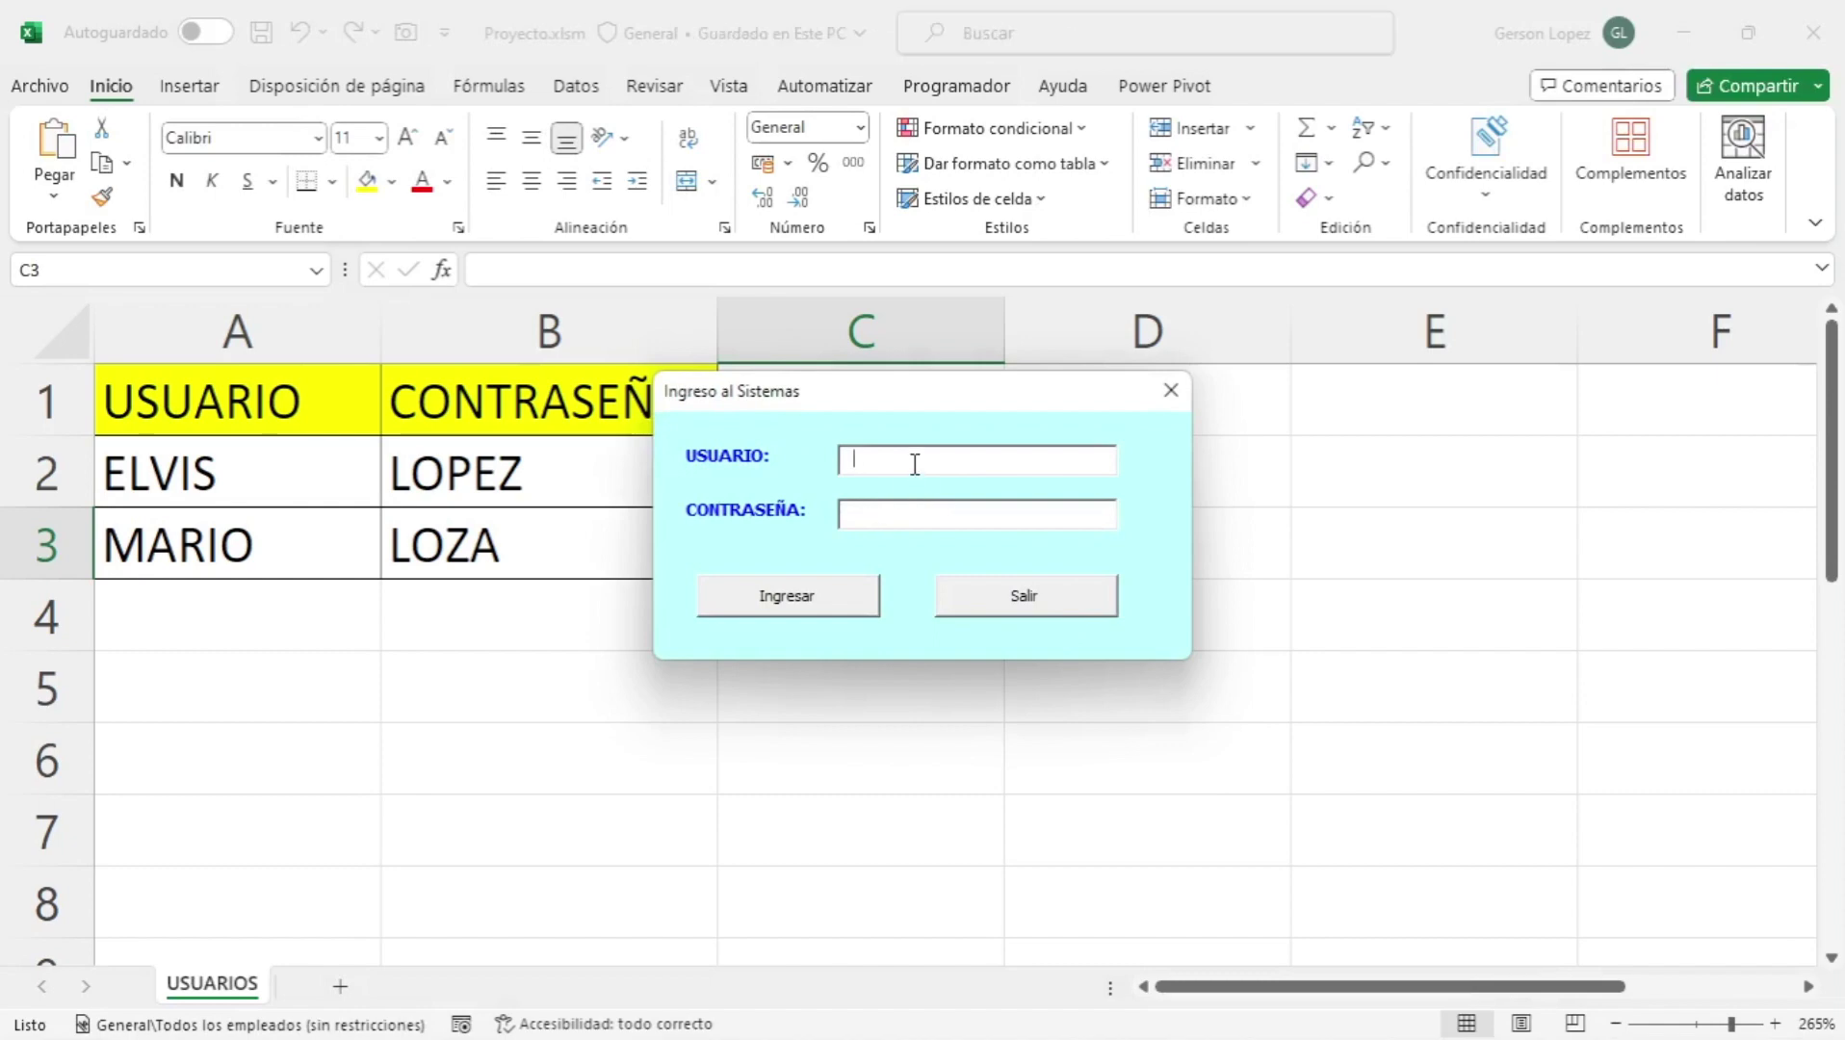
# - Try two logins with wrong credentials, dismissing each error message
pyautogui.write('E')
pyautogui.write('DD')
pyautogui.write('DD')
pyautogui.click(859, 605)
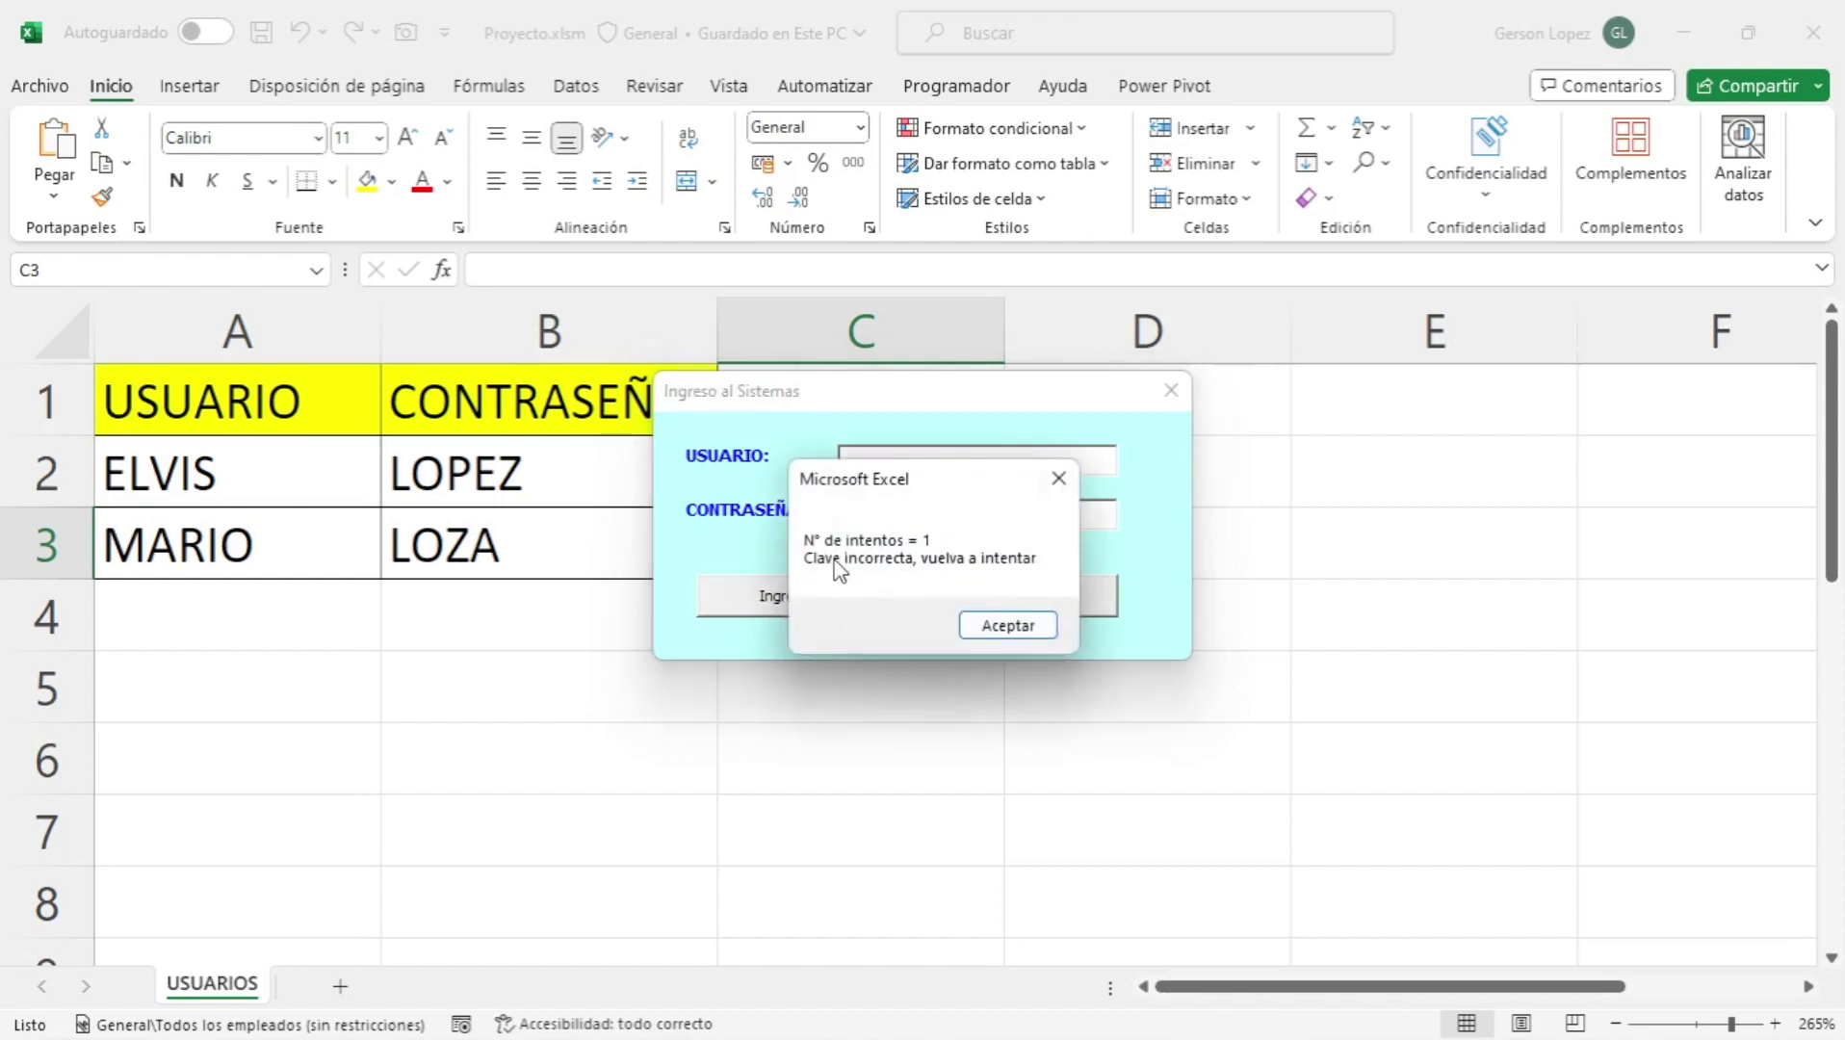
pyautogui.click(992, 621)
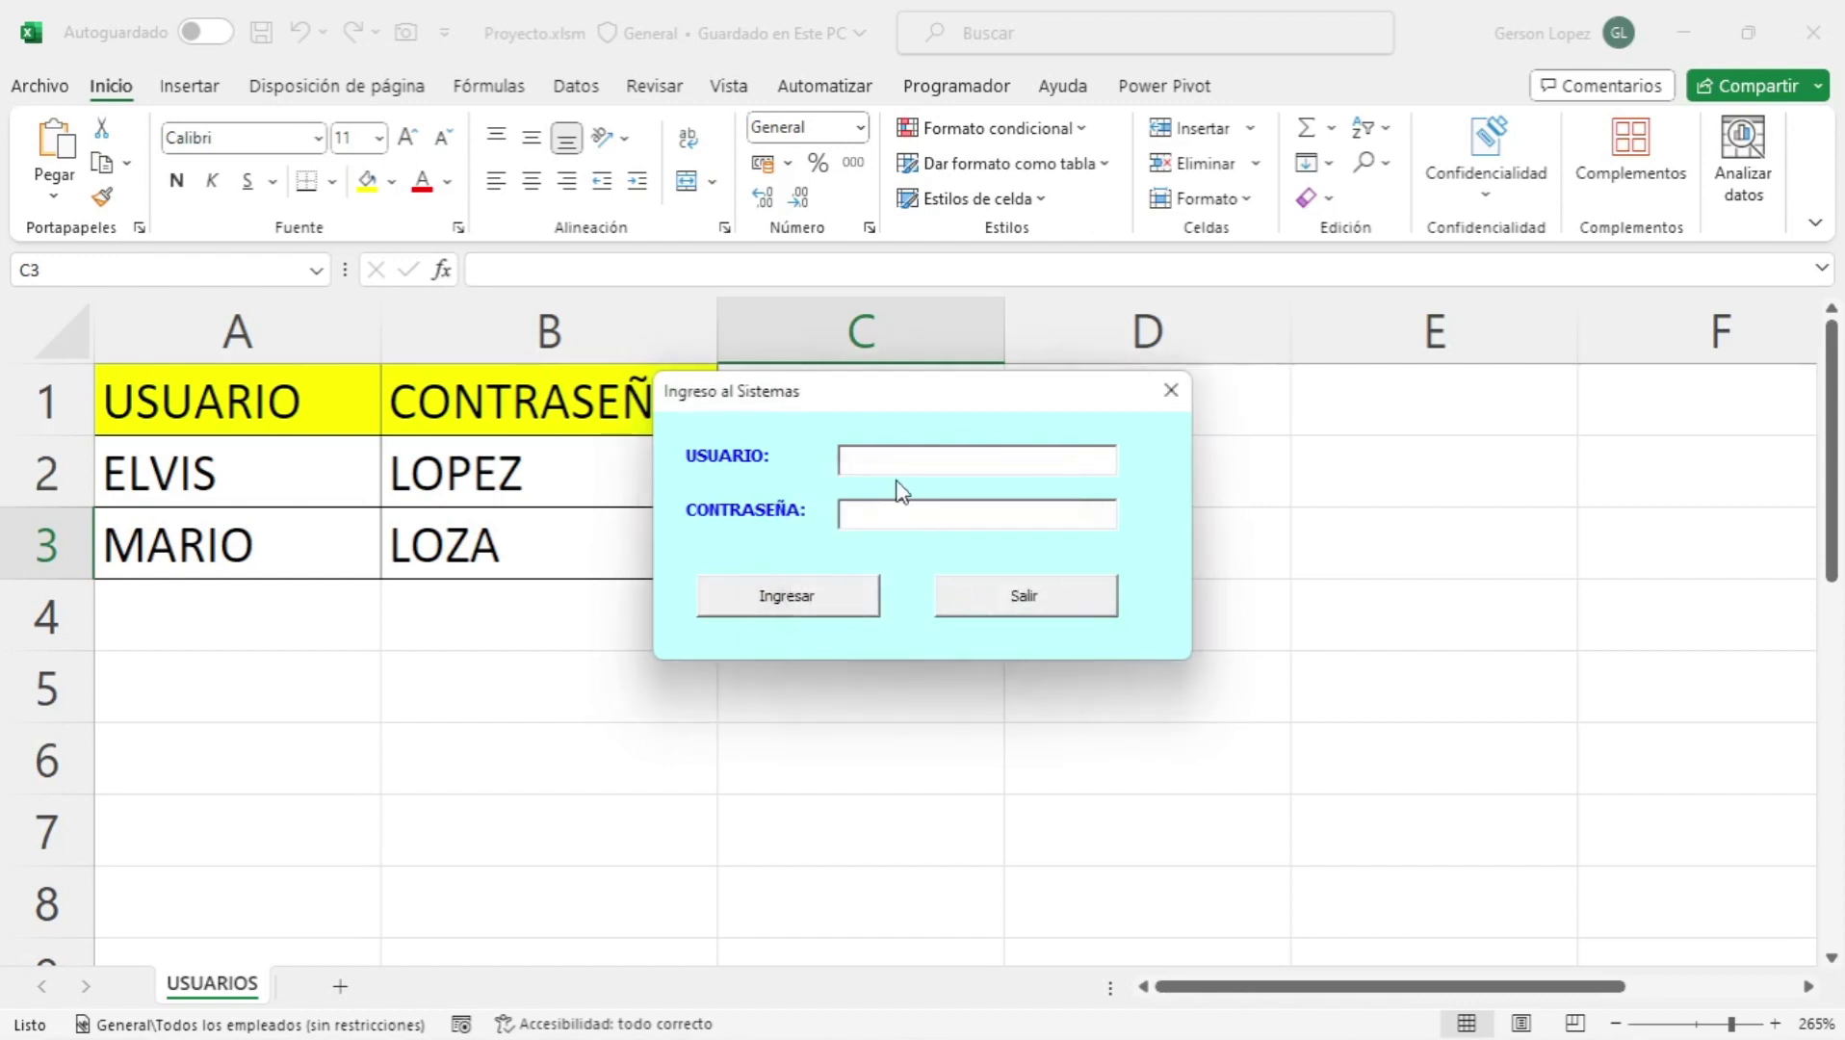
pyautogui.write('ELVIS')
pyautogui.press('Tab')
pyautogui.write('W')
pyautogui.click(870, 597)
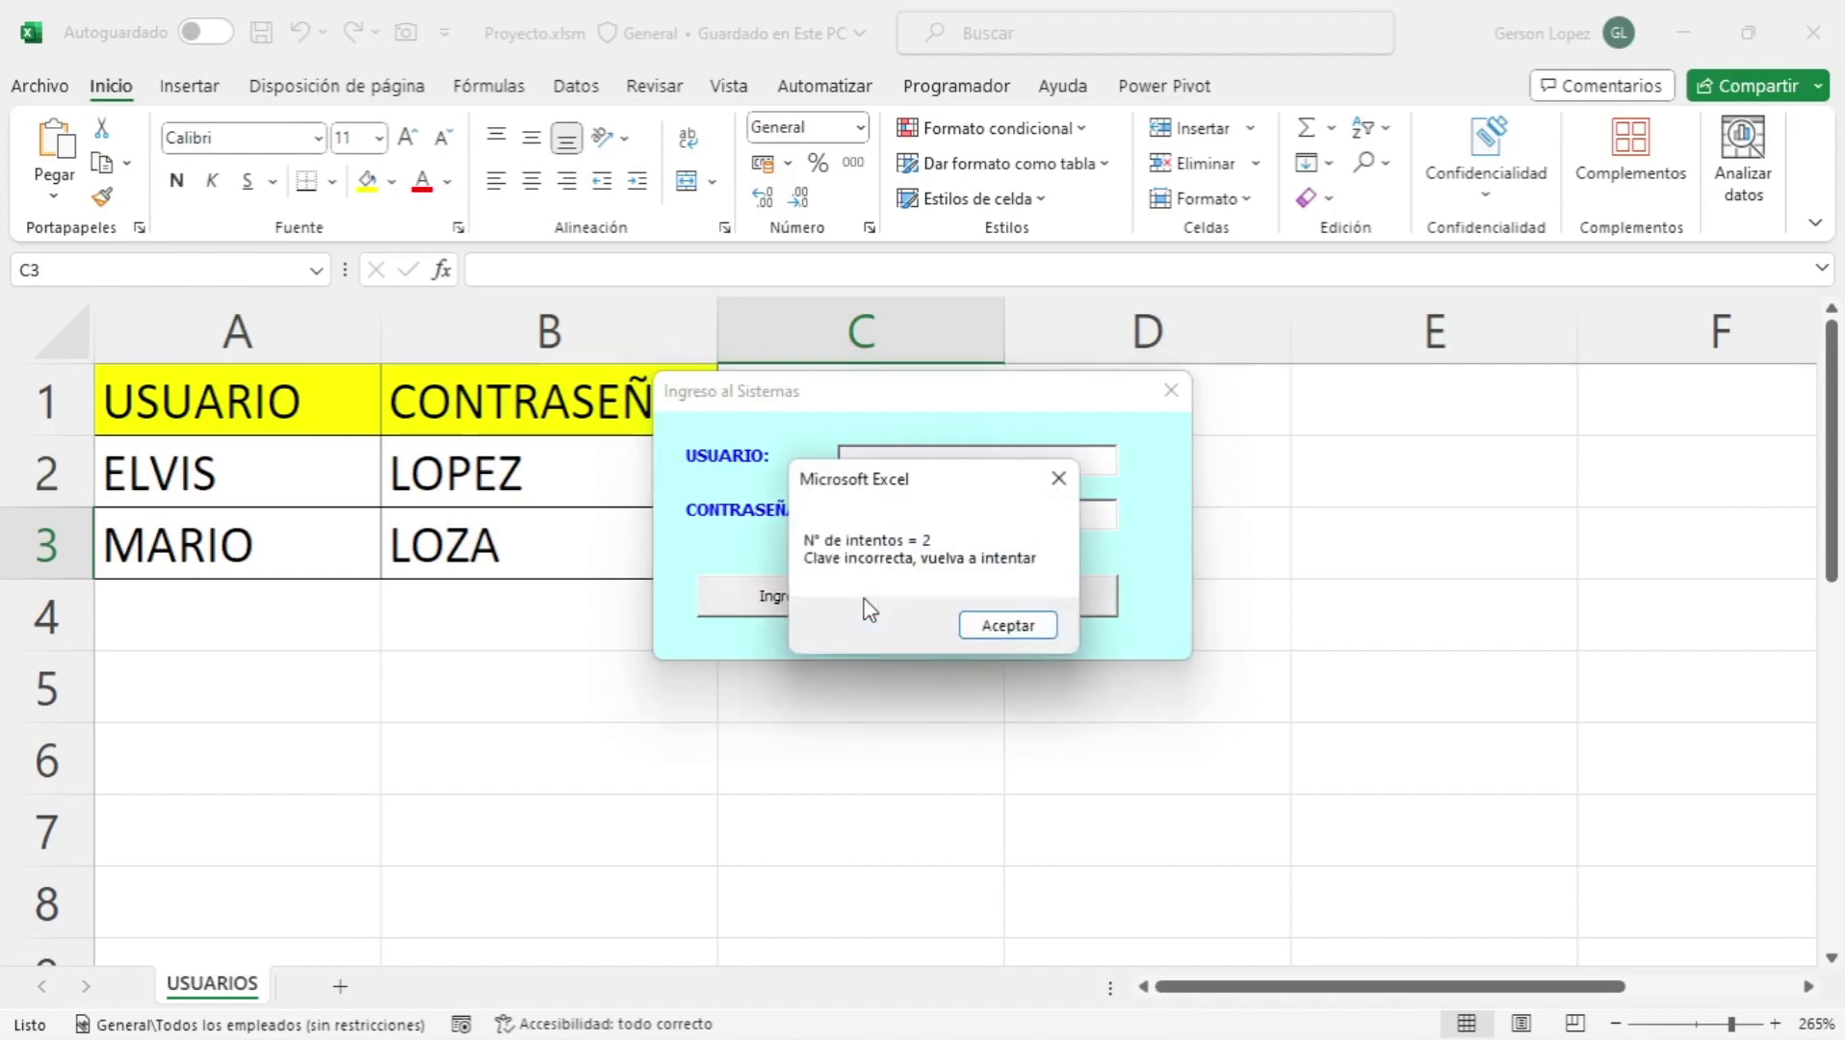
pyautogui.click(994, 628)
# - Log in with the first listed user's name and password, accept the welcome, and move the student form aside
pyautogui.write('ELVIS')
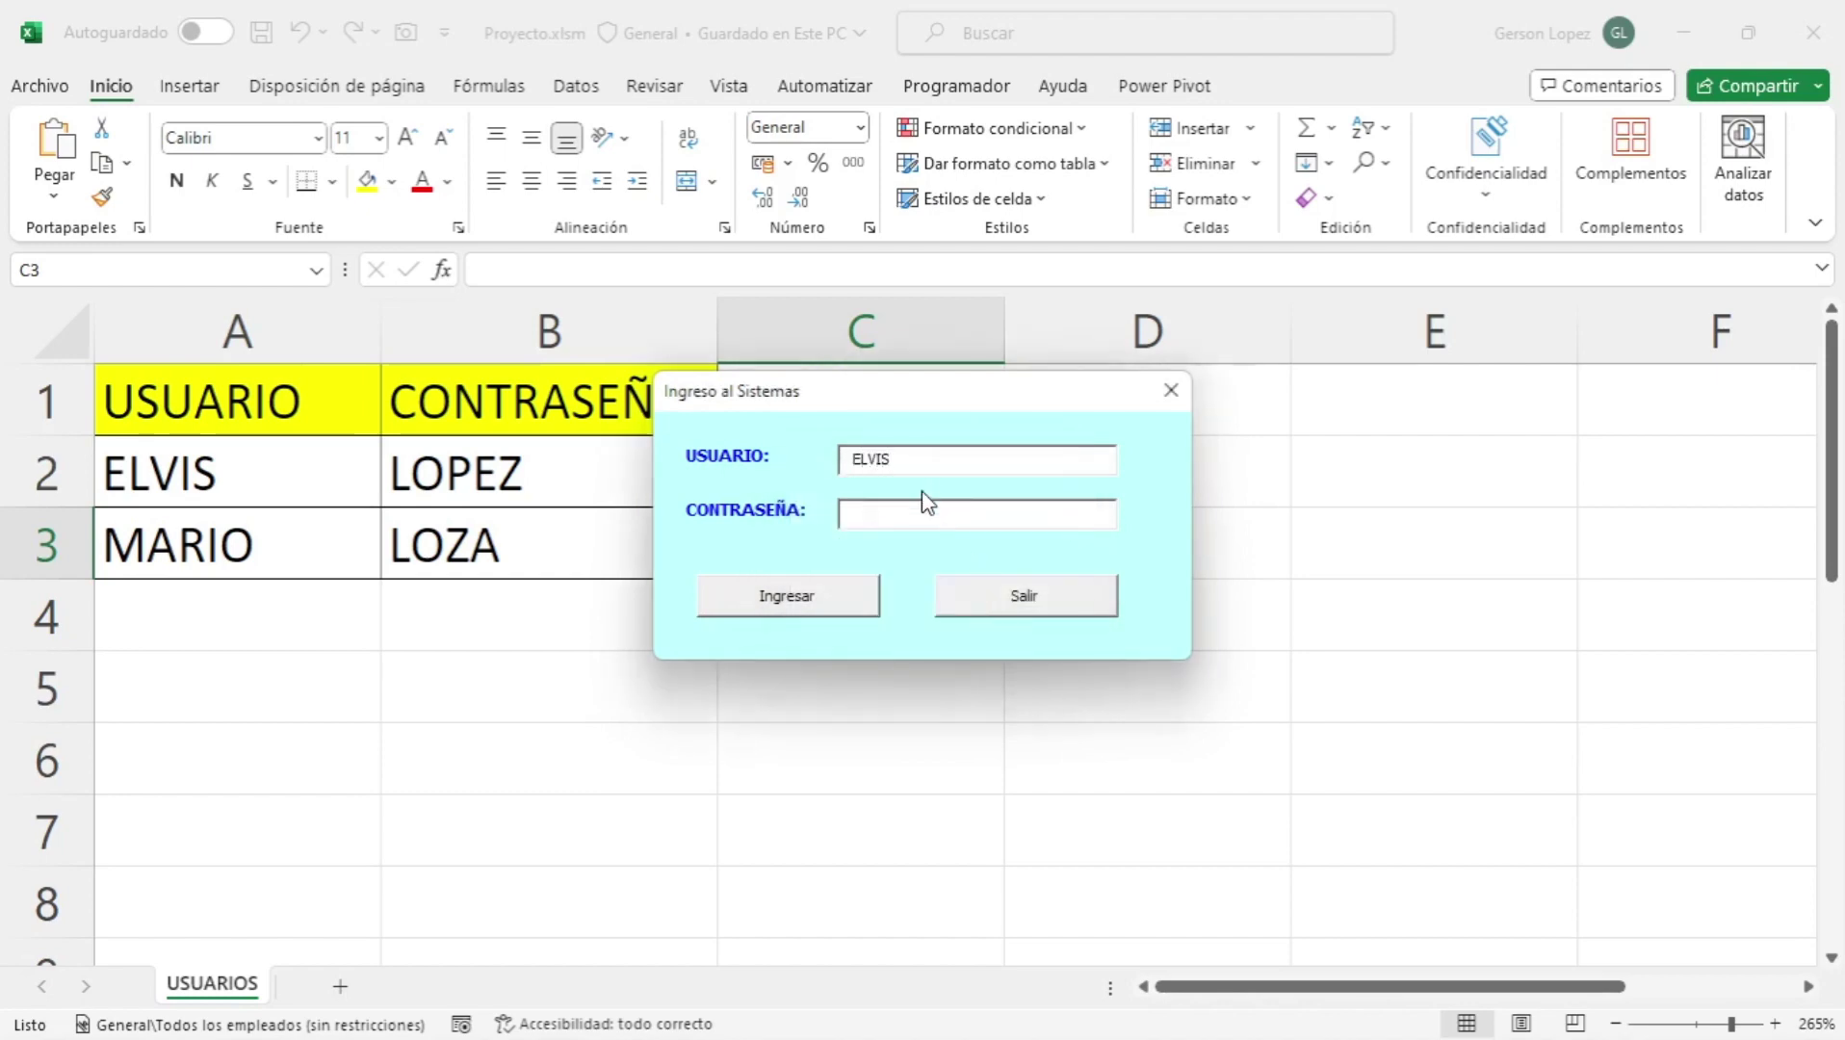
pyautogui.click(924, 513)
pyautogui.write('LOPEZ')
pyautogui.click(841, 599)
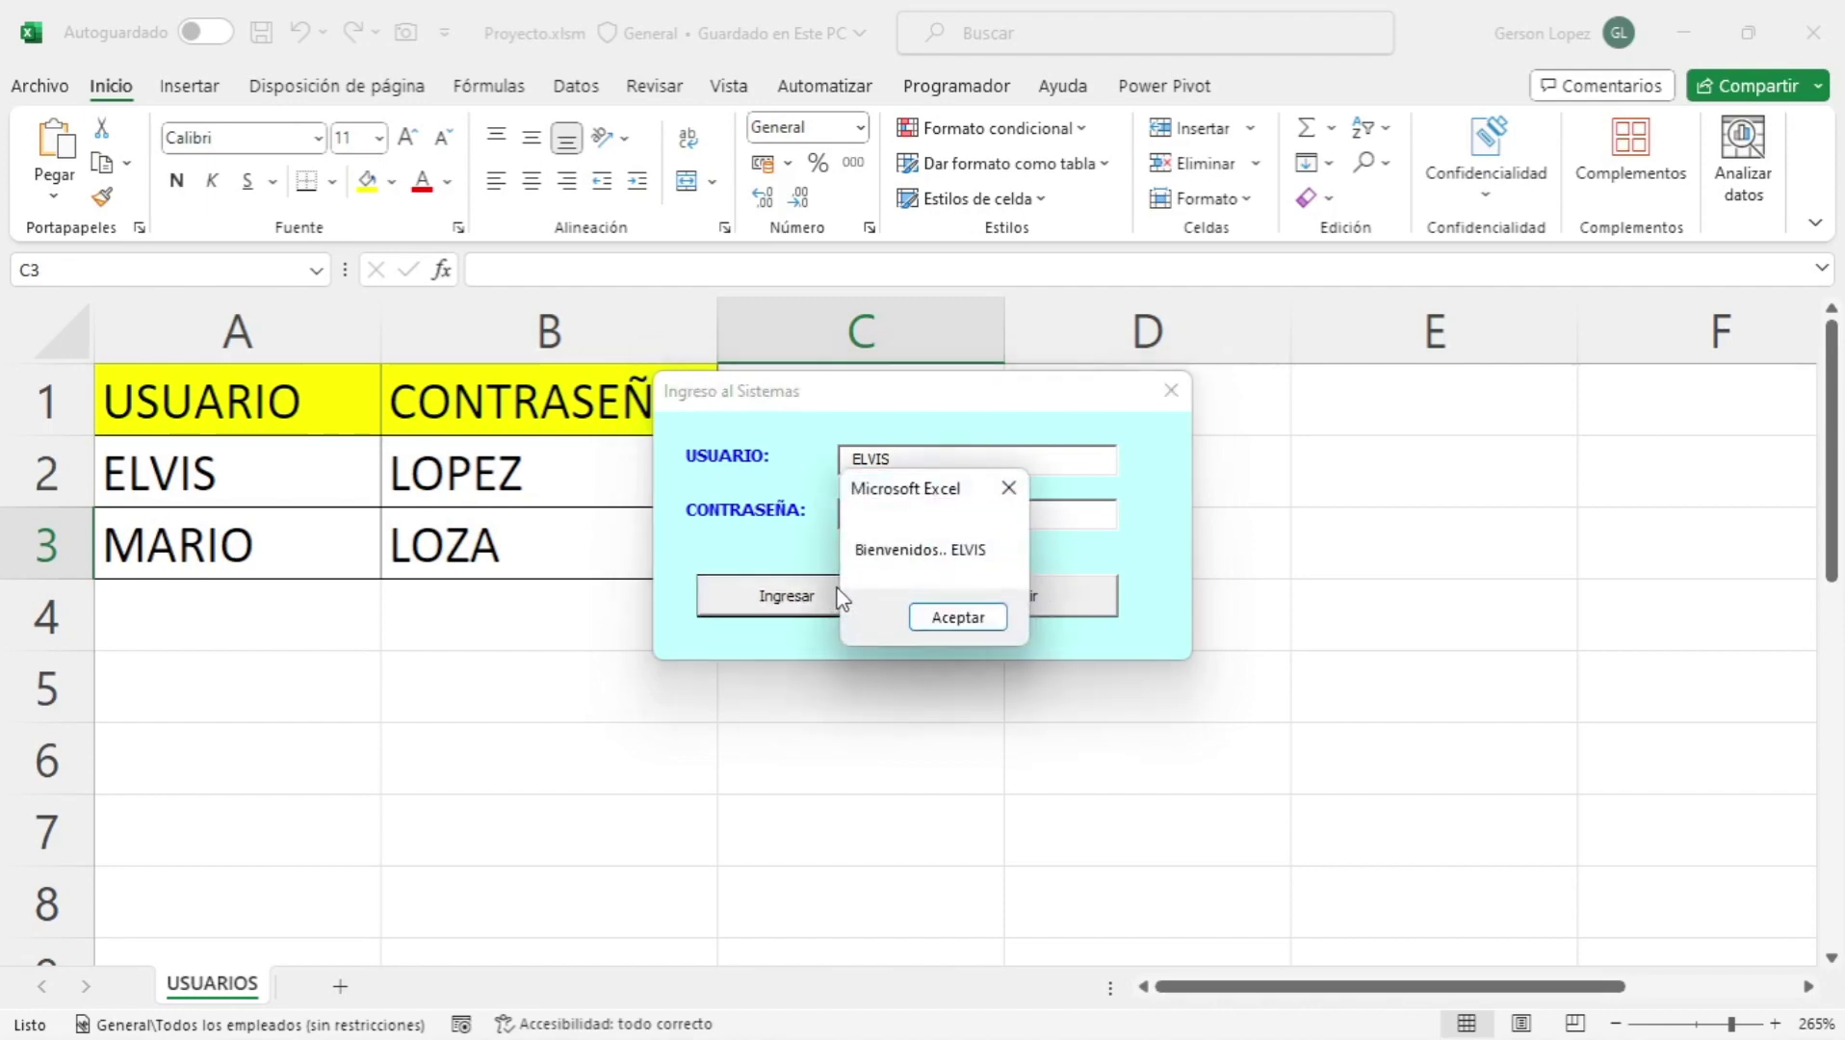
pyautogui.click(945, 616)
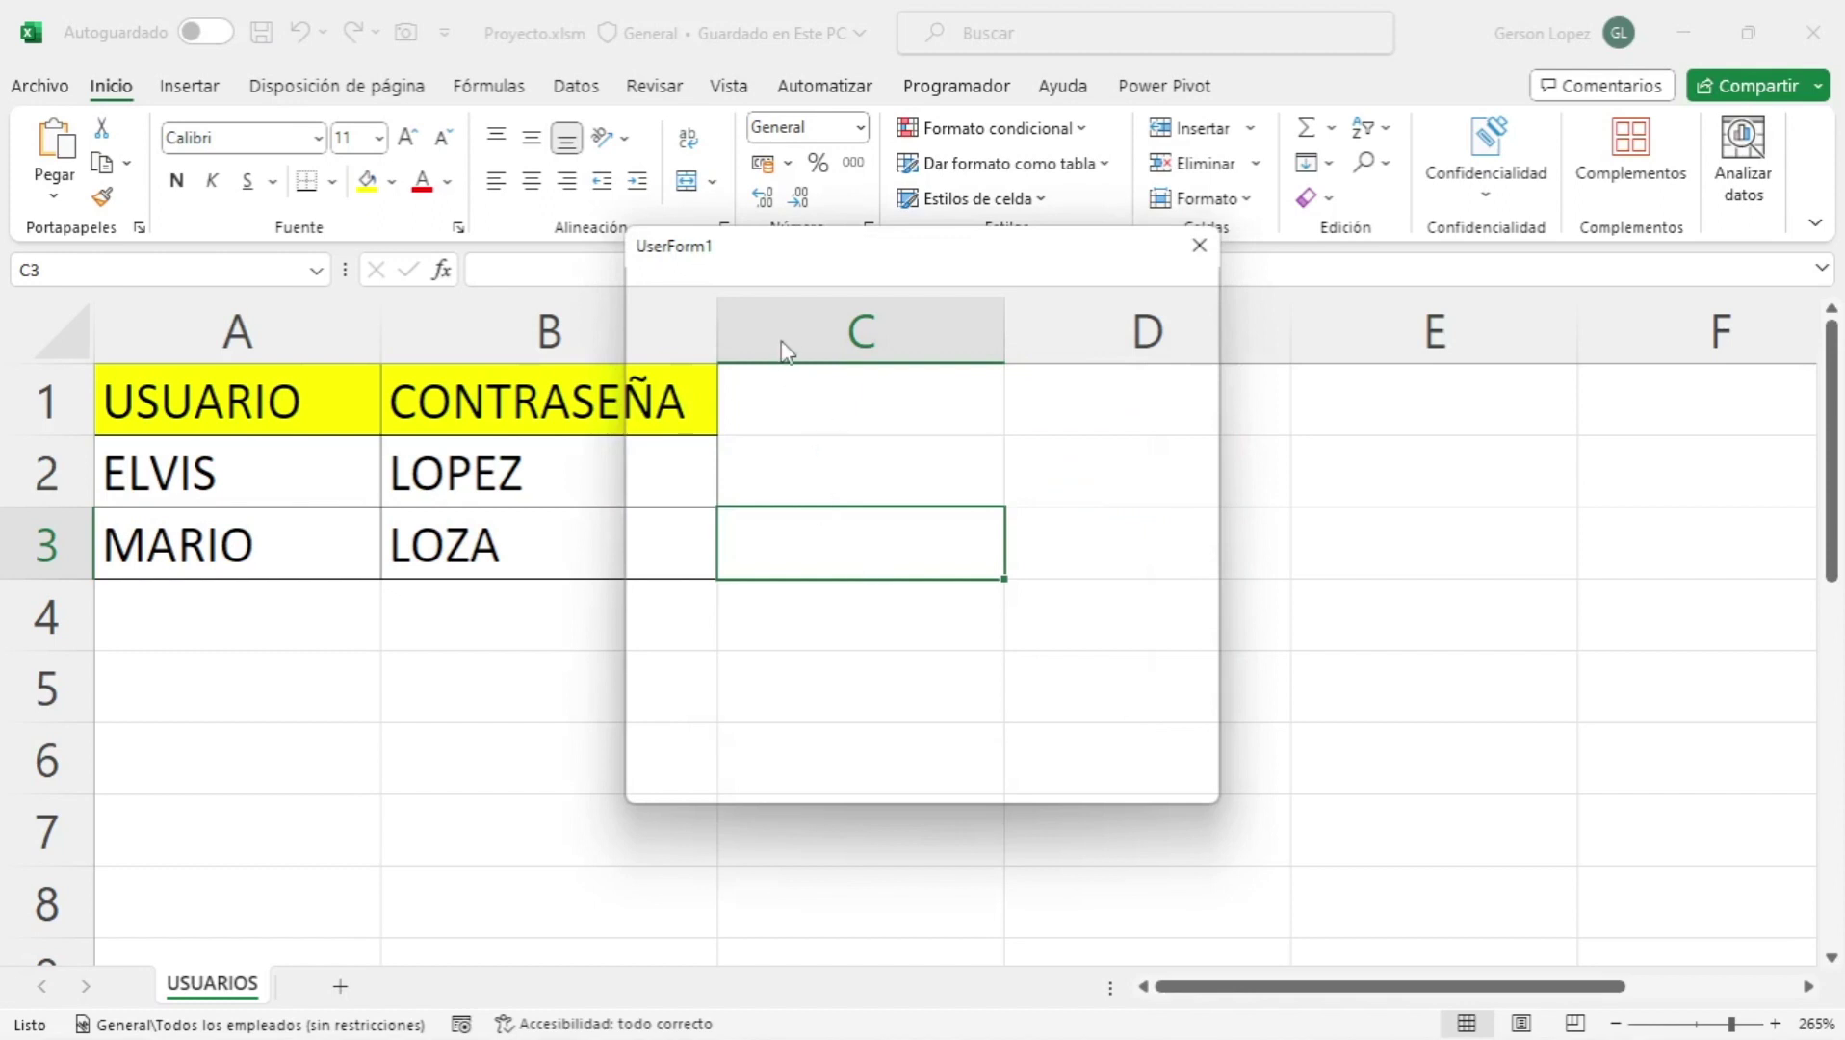
pyautogui.moveTo(819, 271)
pyautogui.mouseDown()
pyautogui.moveTo(765, 227)
pyautogui.moveTo(808, 384)
pyautogui.mouseUp()
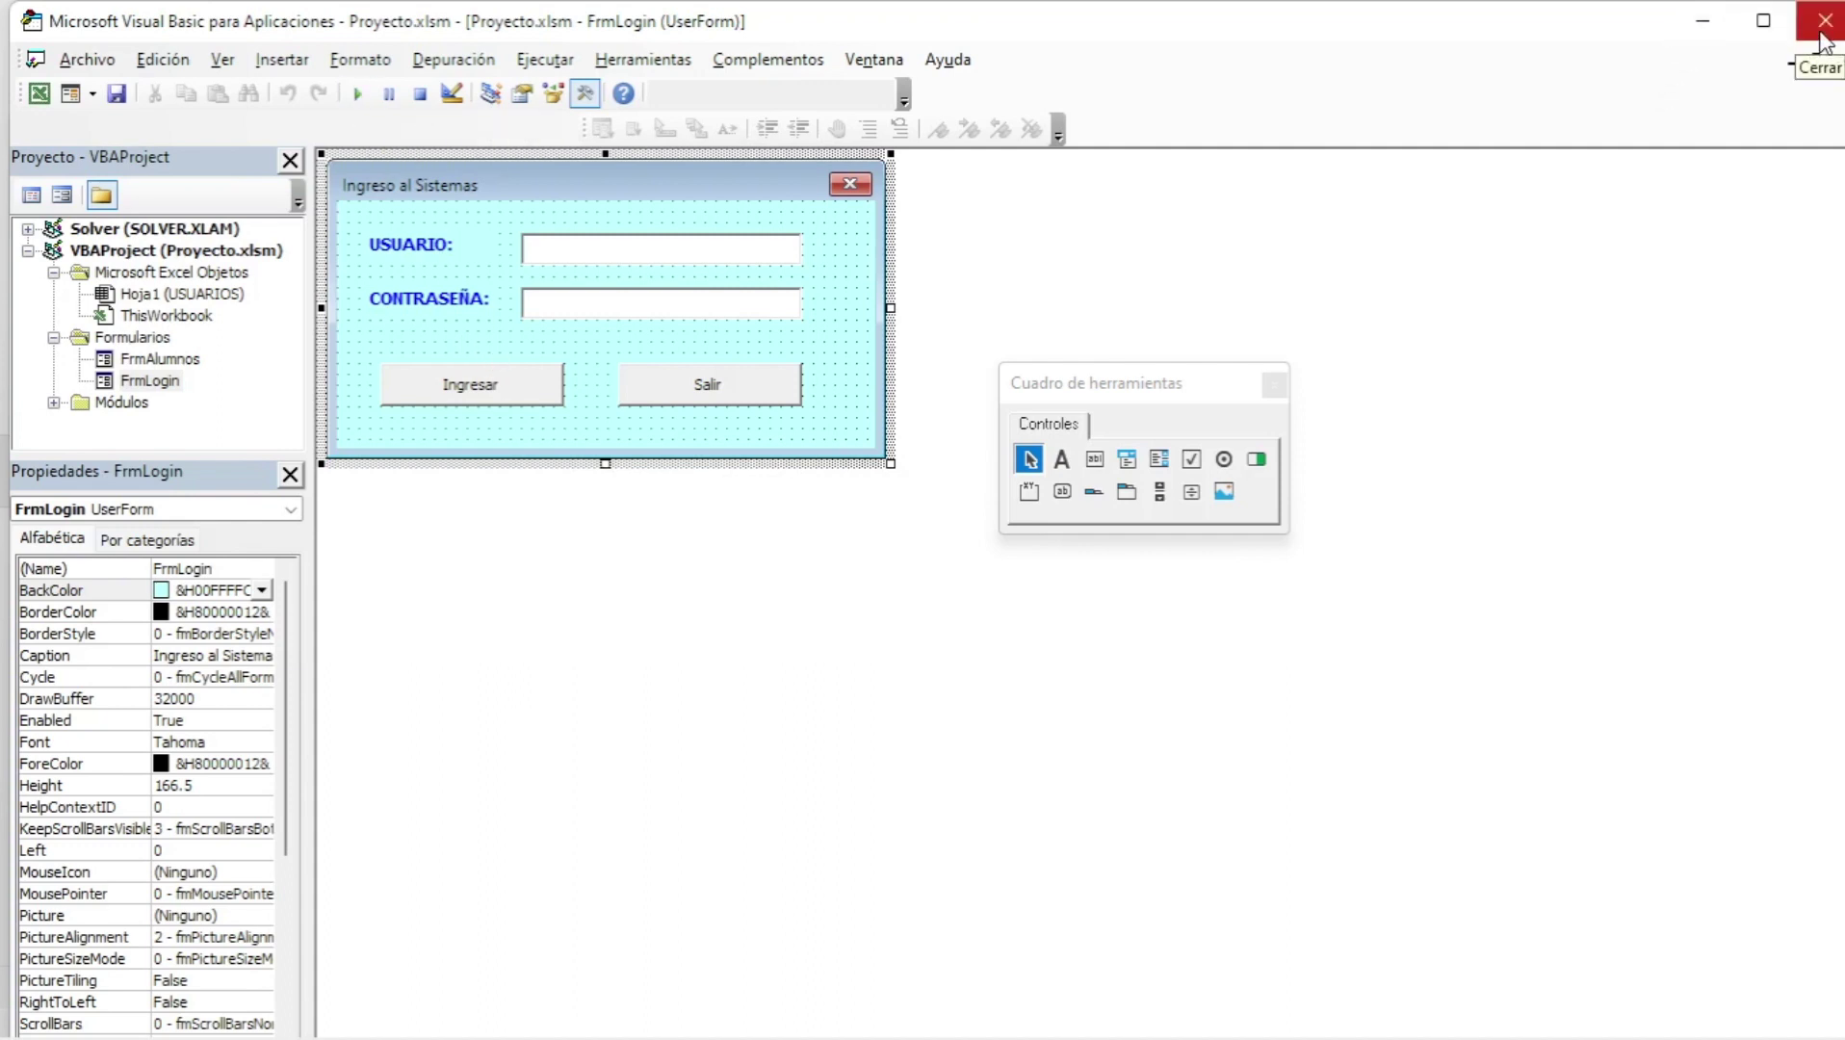
# - Close the Proyecto.xlsm workbook from the Archivo menu
pyautogui.click(38, 93)
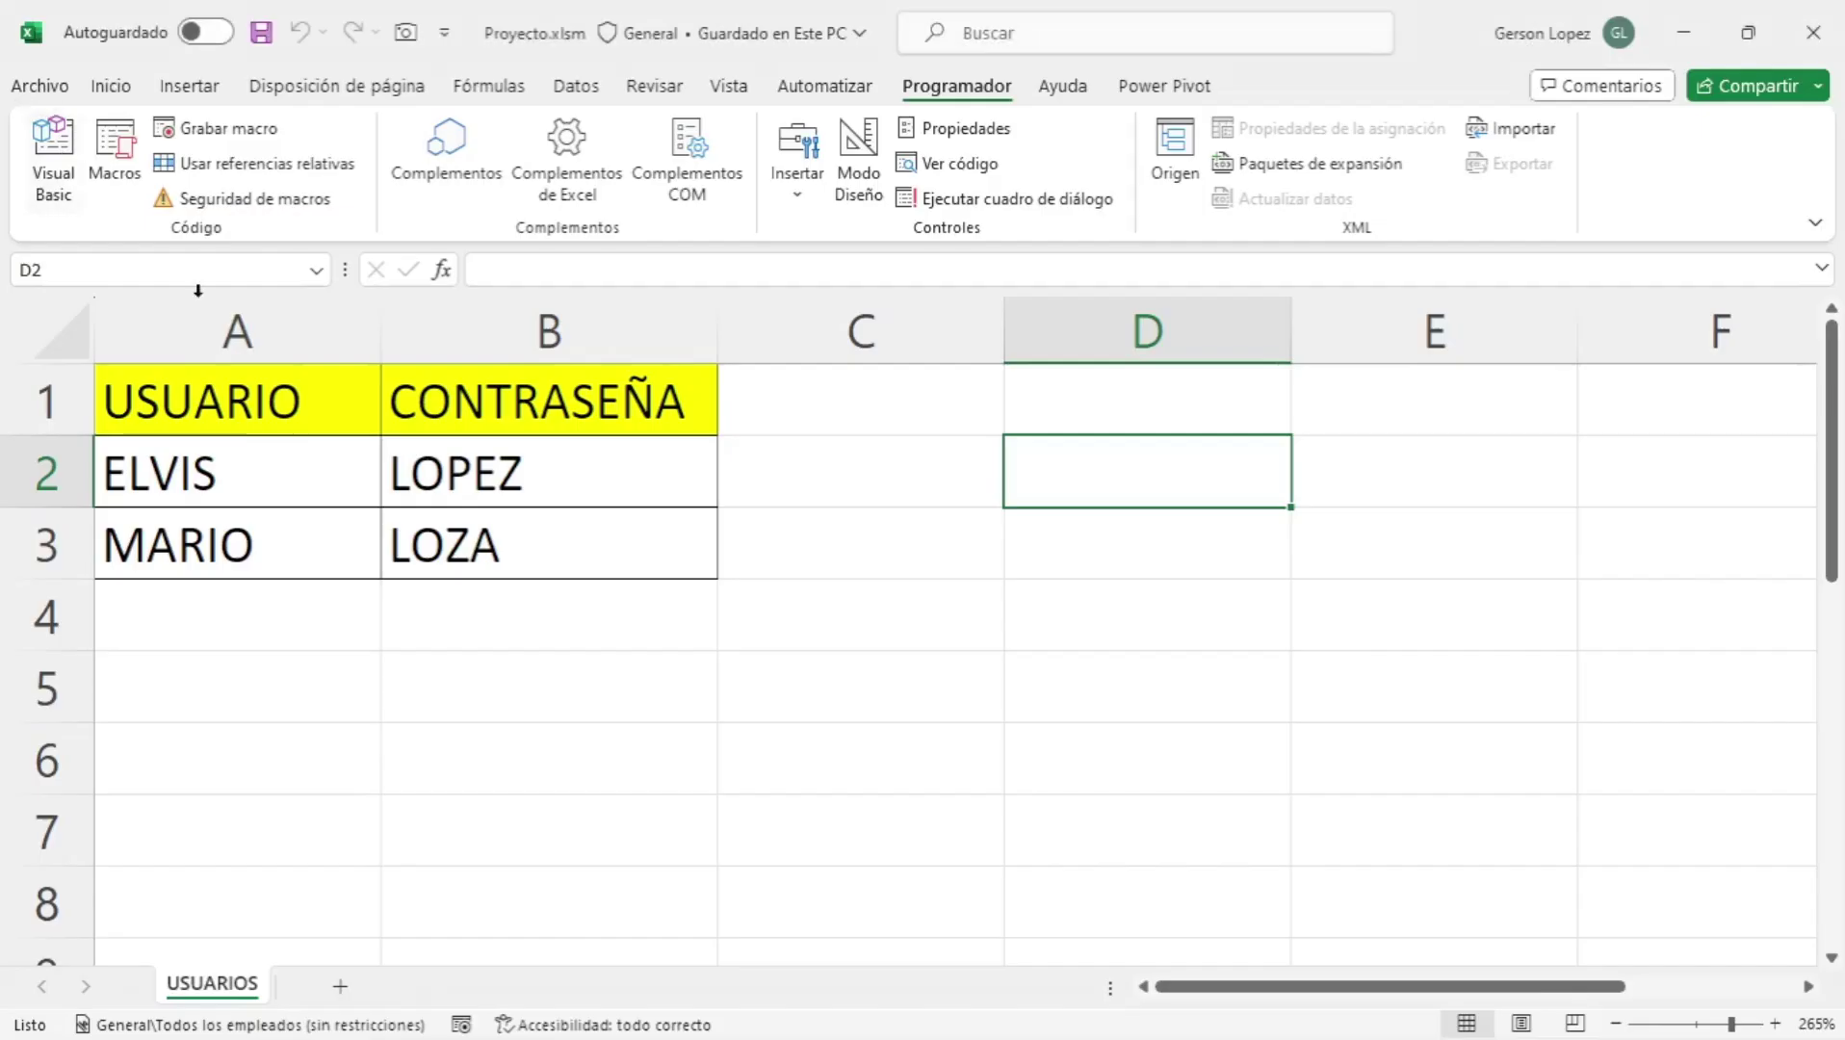
pyautogui.click(963, 689)
pyautogui.click(39, 89)
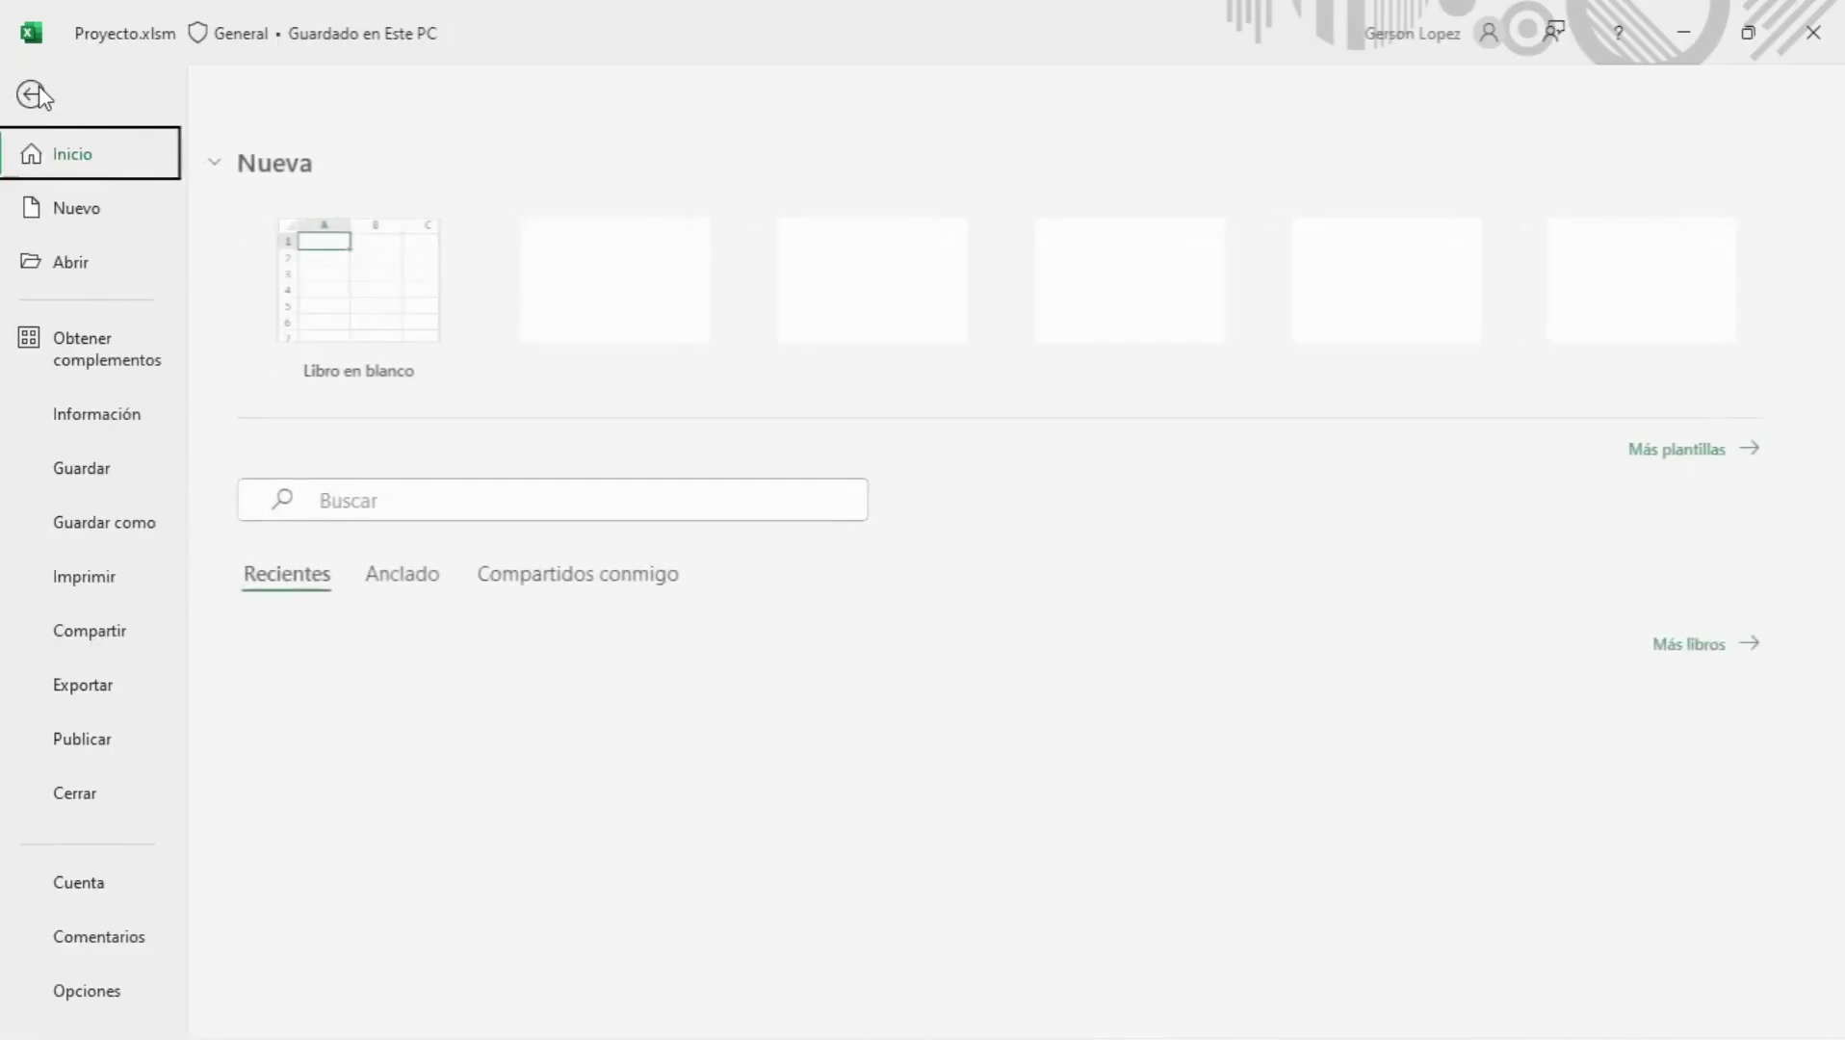
pyautogui.click(125, 804)
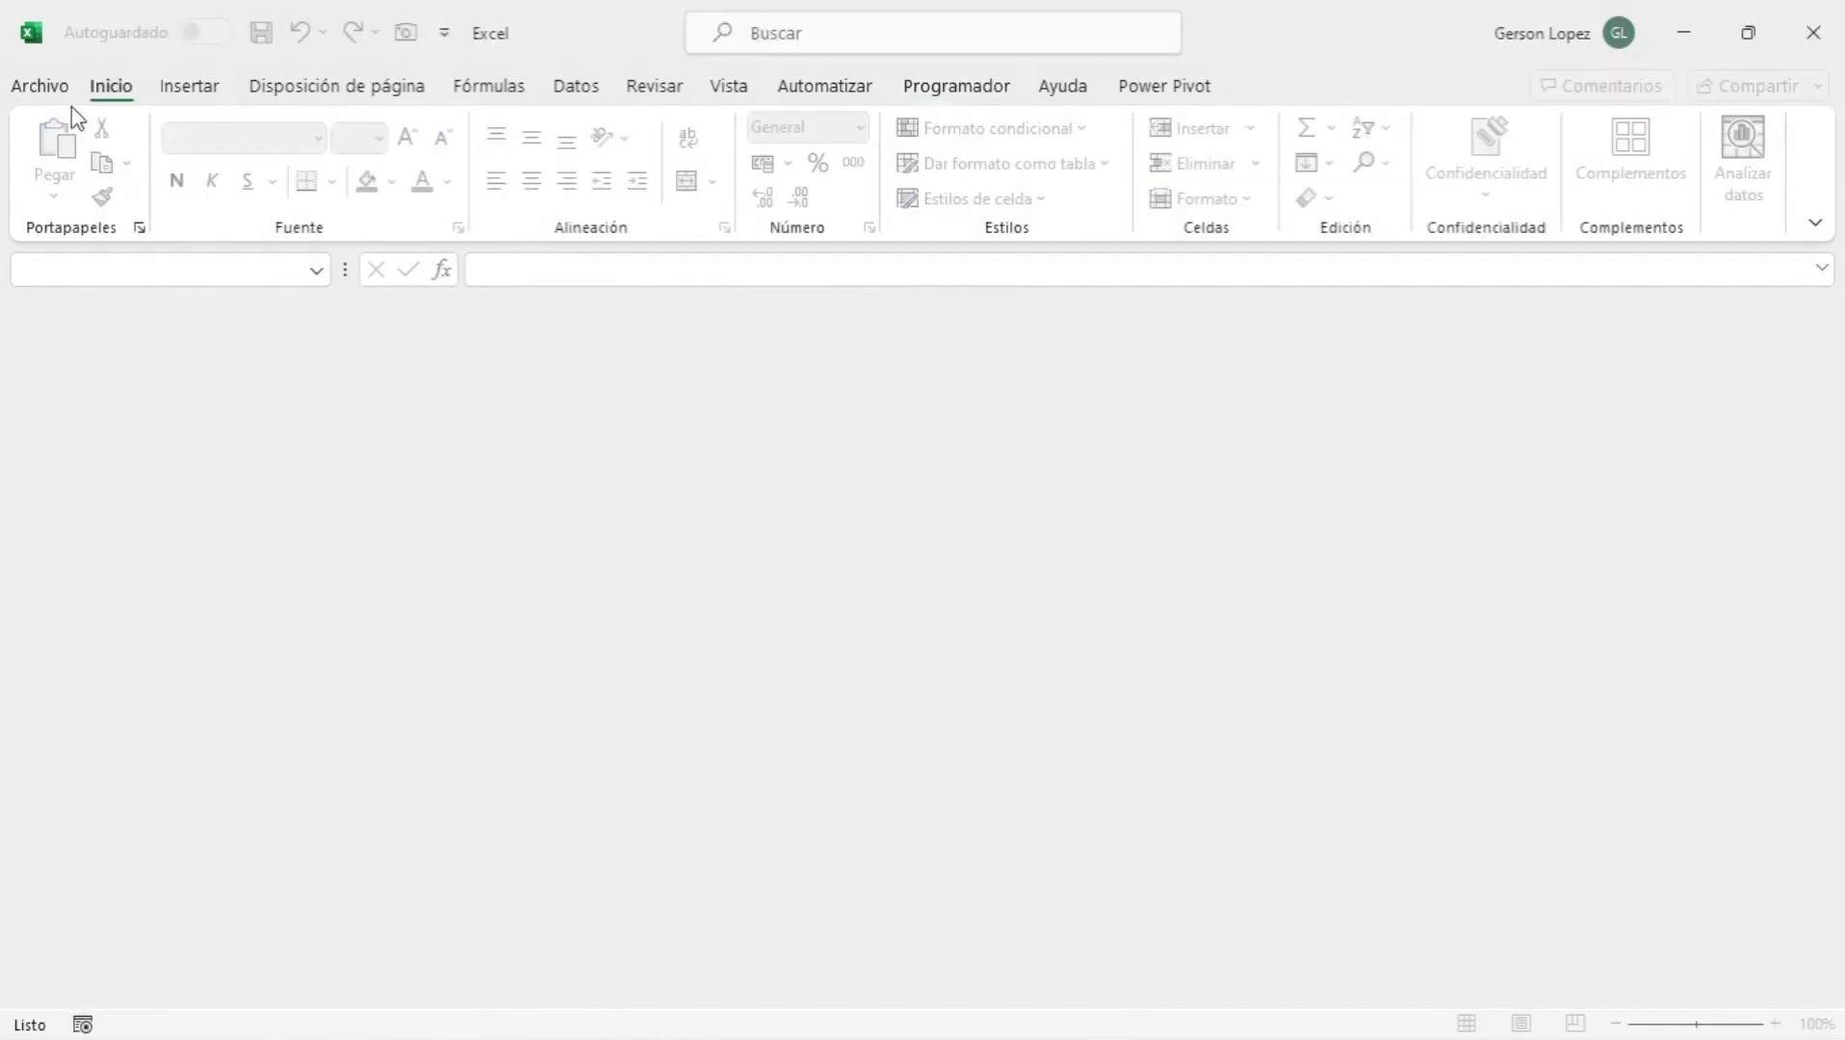
# - Reopen Proyecto.xlsm from the recent workbooks list
pyautogui.click(38, 86)
pyautogui.click(66, 255)
pyautogui.click(778, 478)
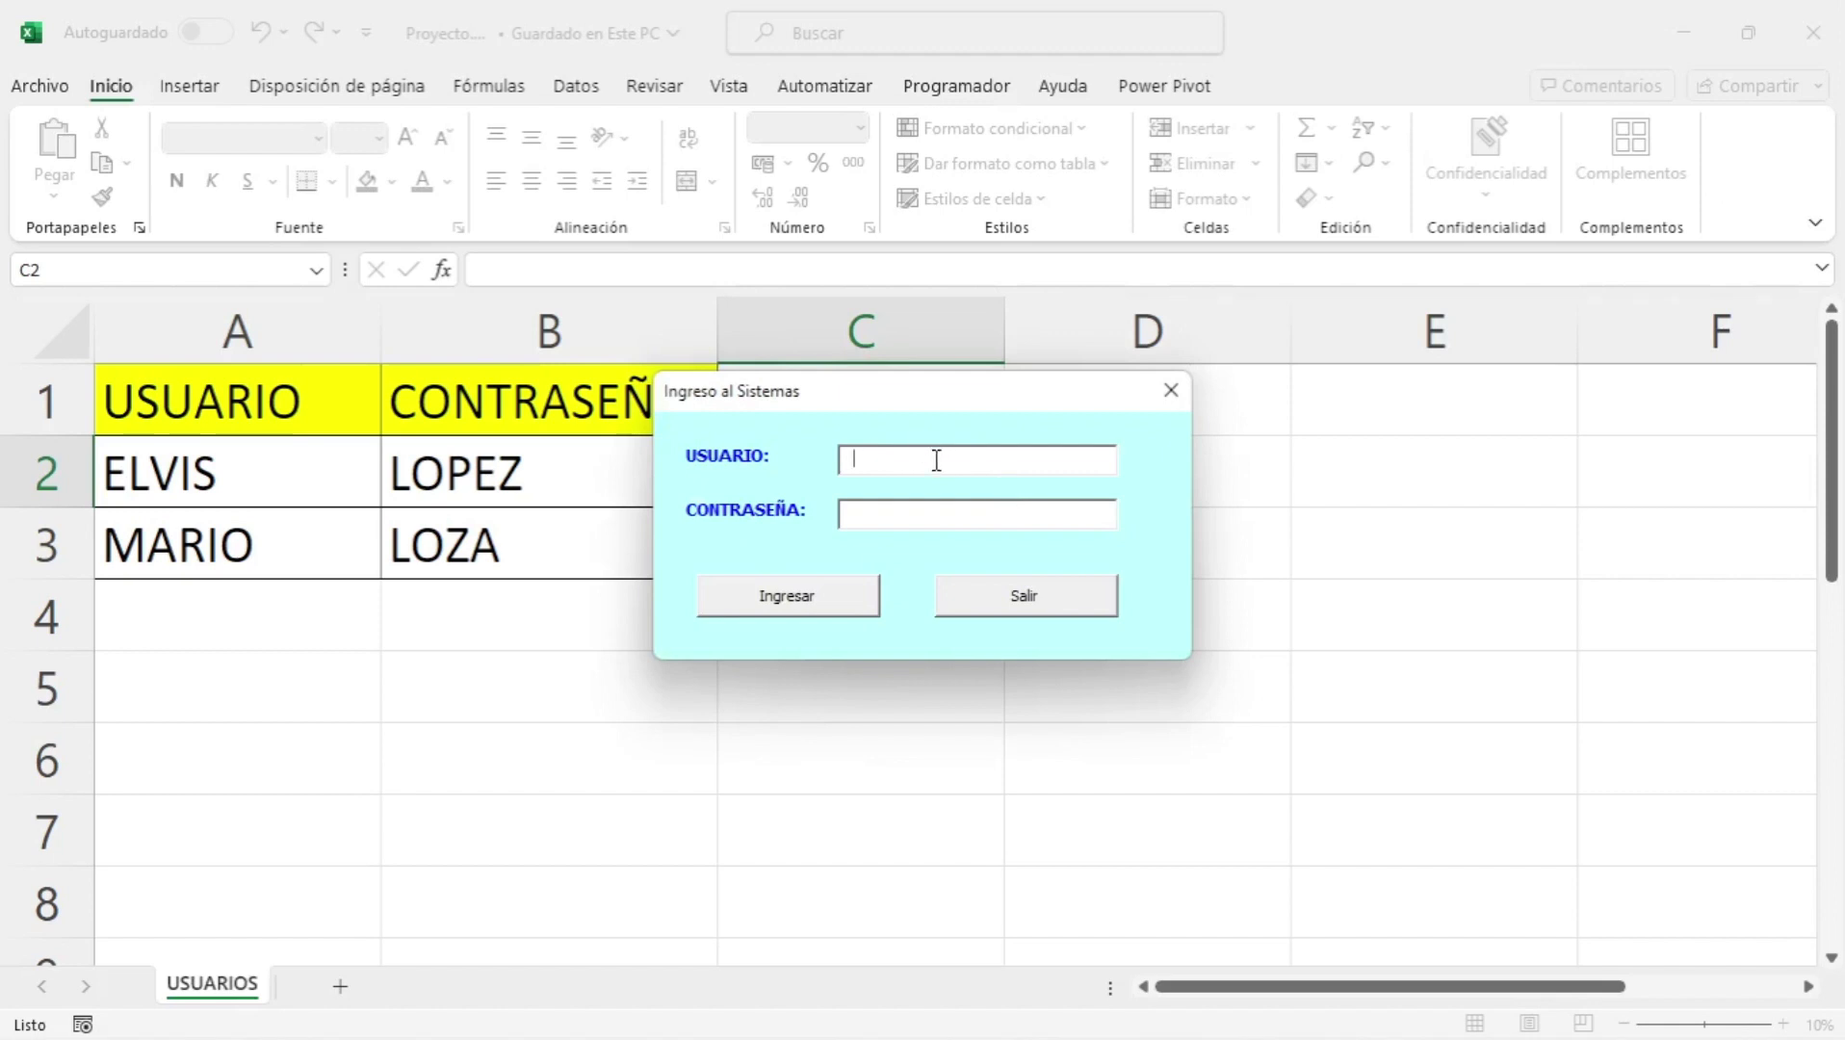
# - Submit two wrong logins, dismissing both failed-attempt warnings
pyautogui.click(834, 611)
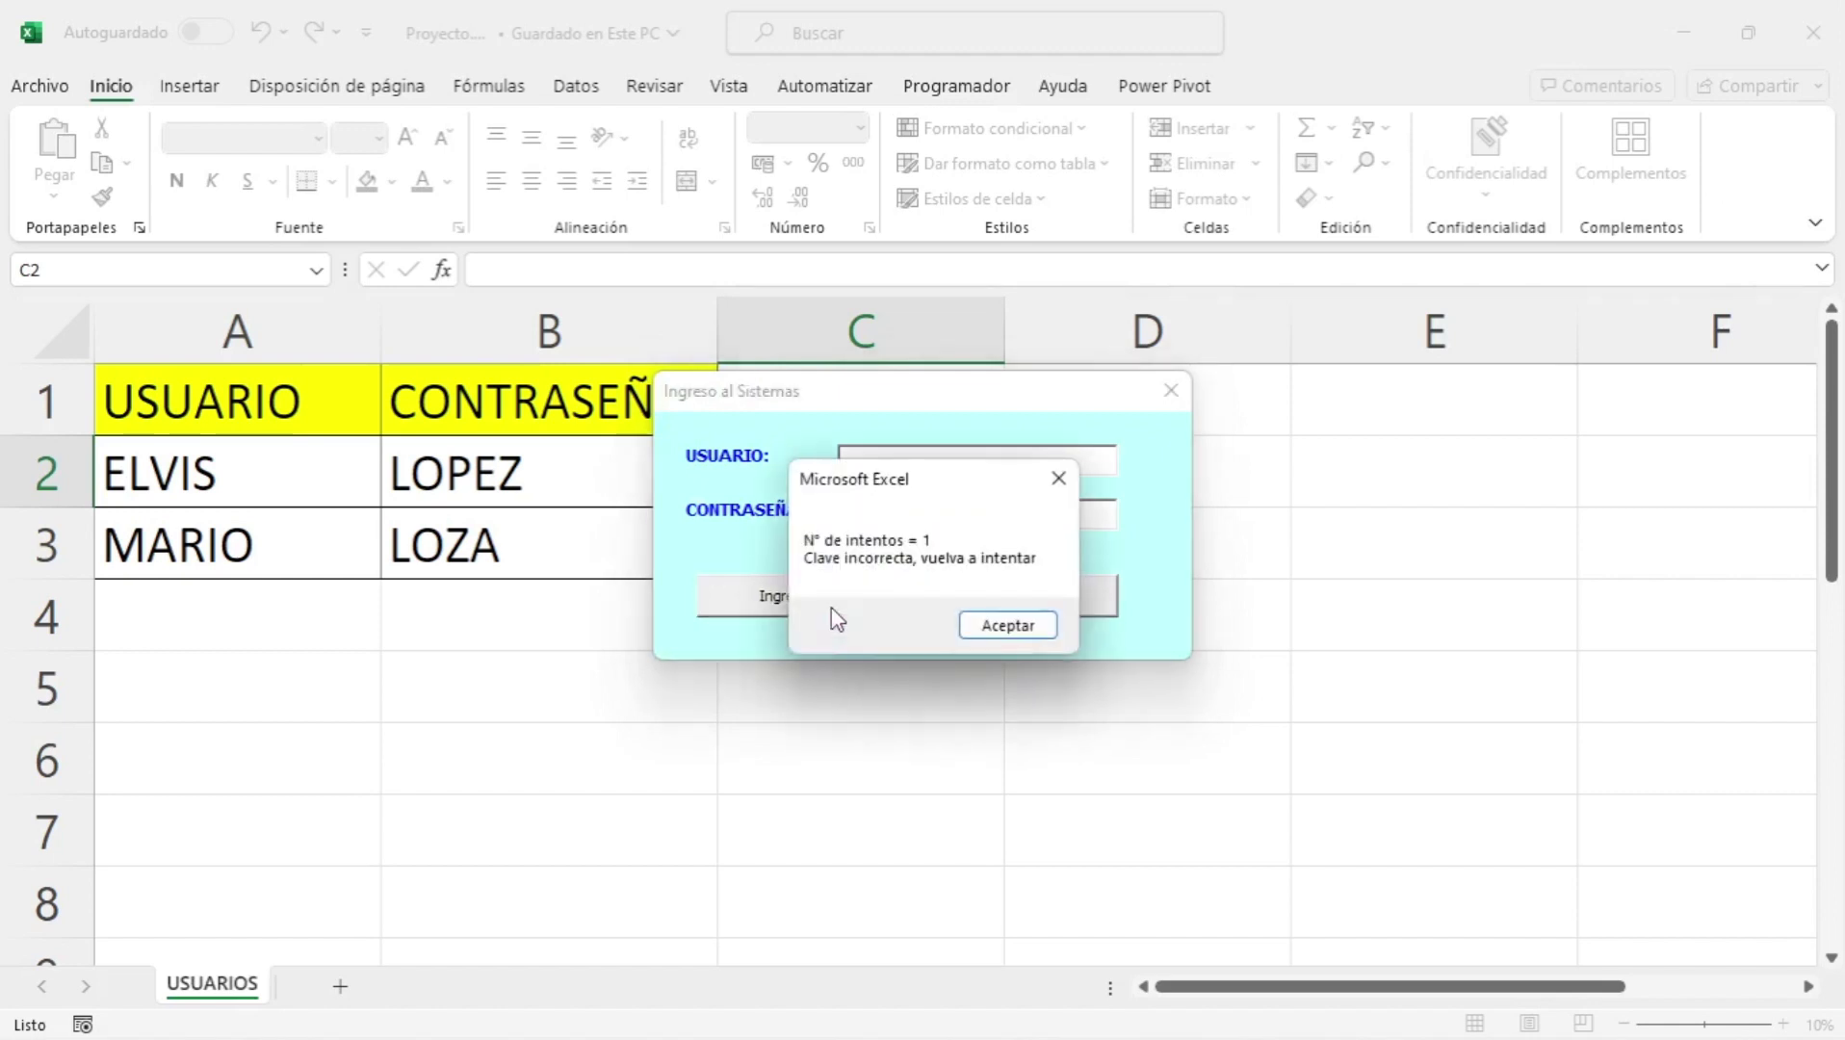
pyautogui.click(1027, 633)
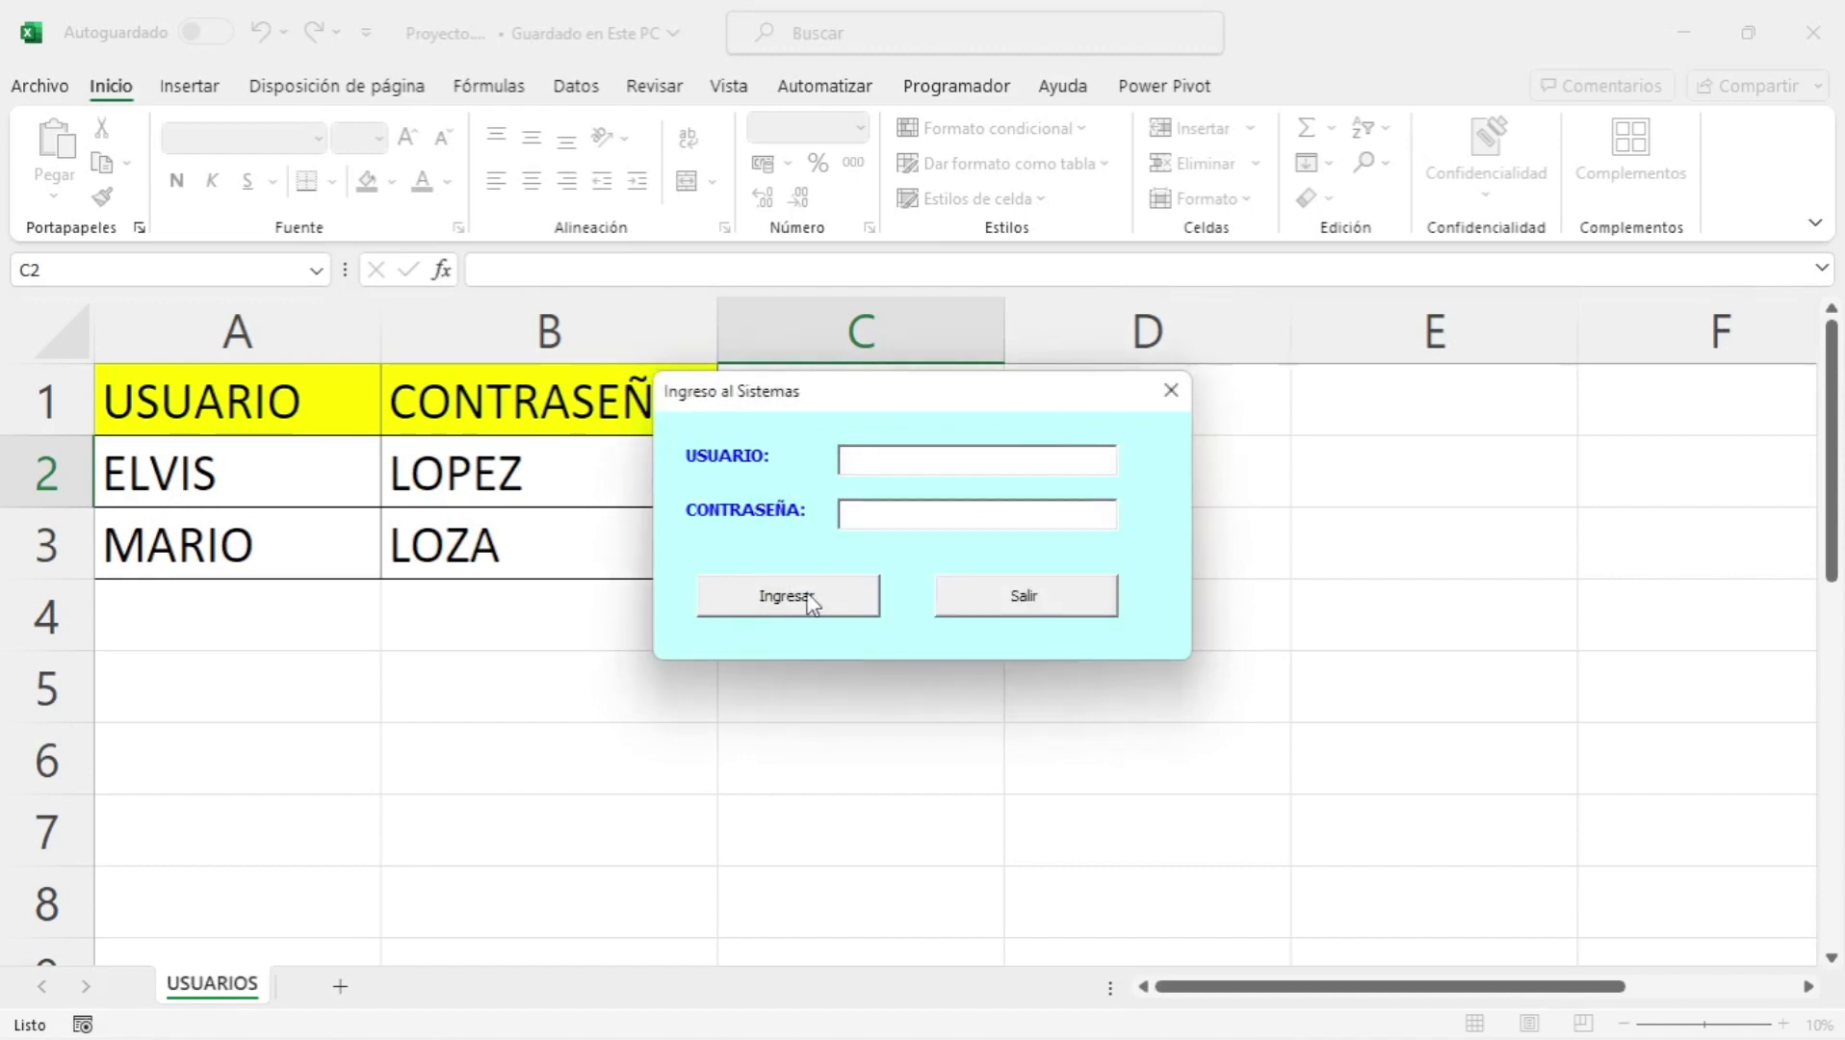
pyautogui.click(809, 599)
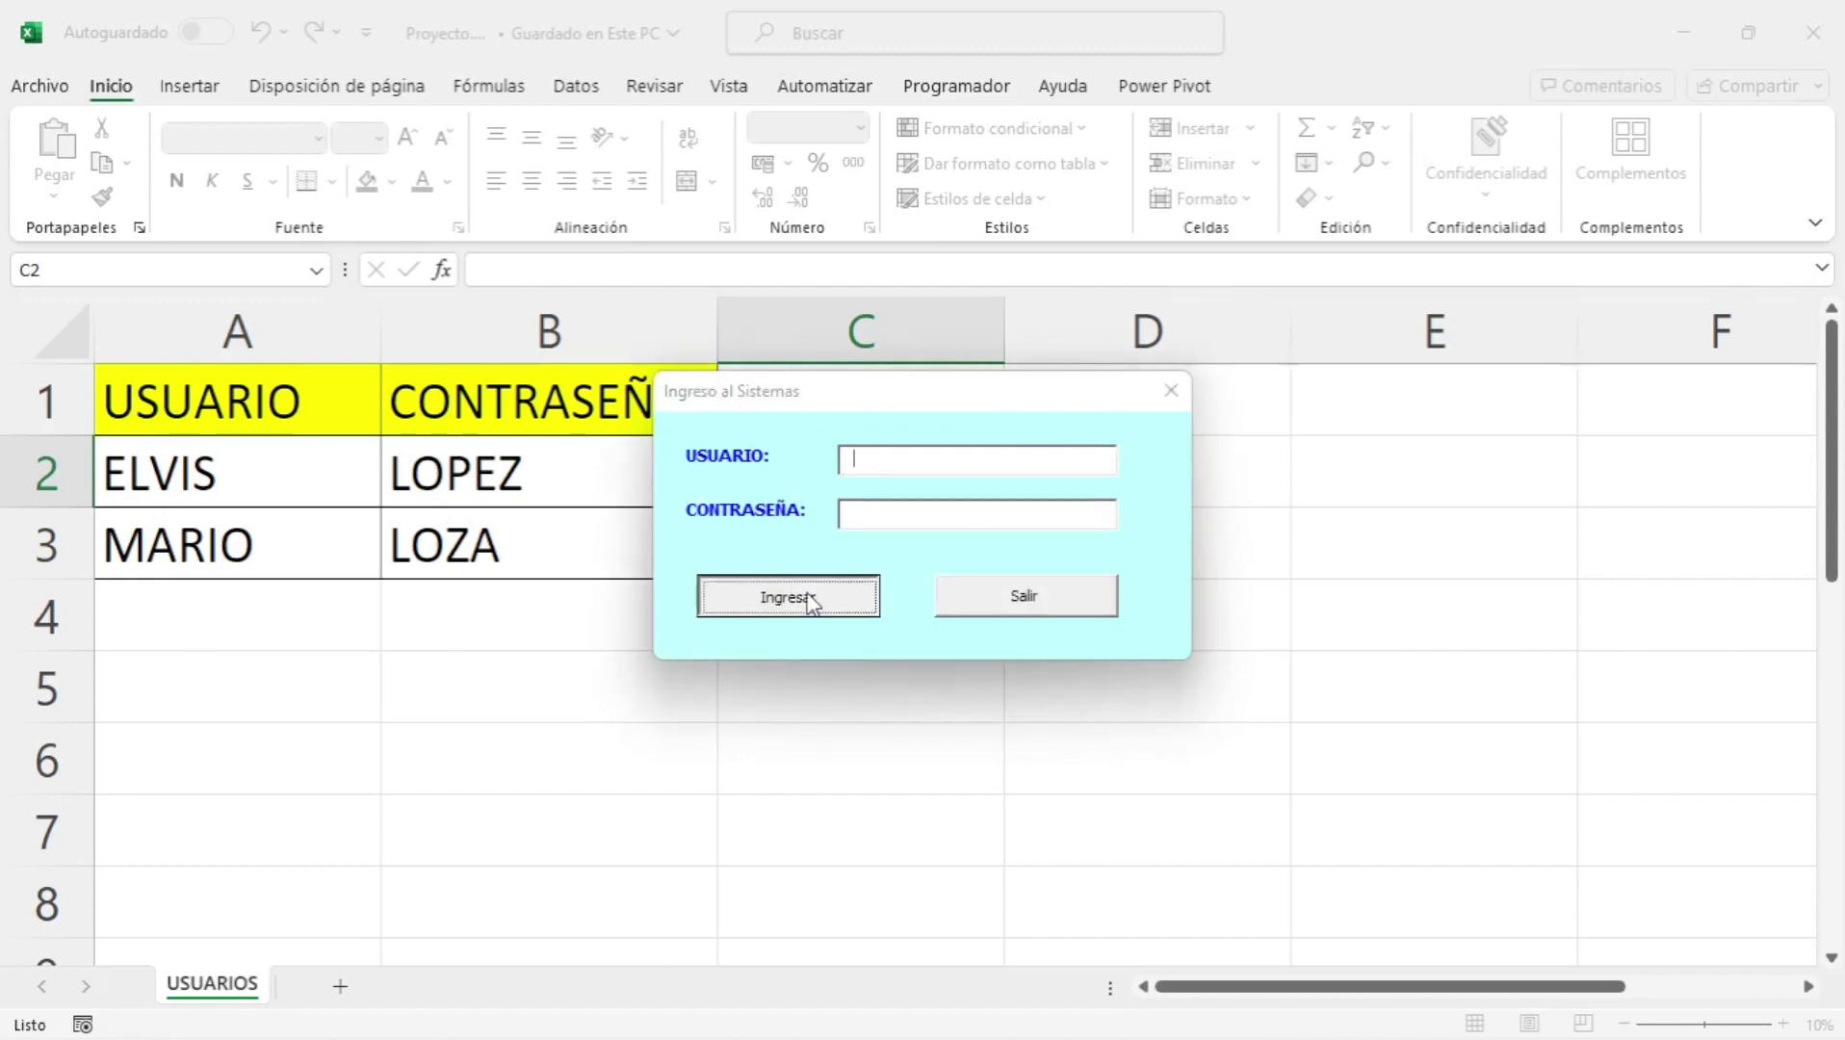
pyautogui.click(1026, 630)
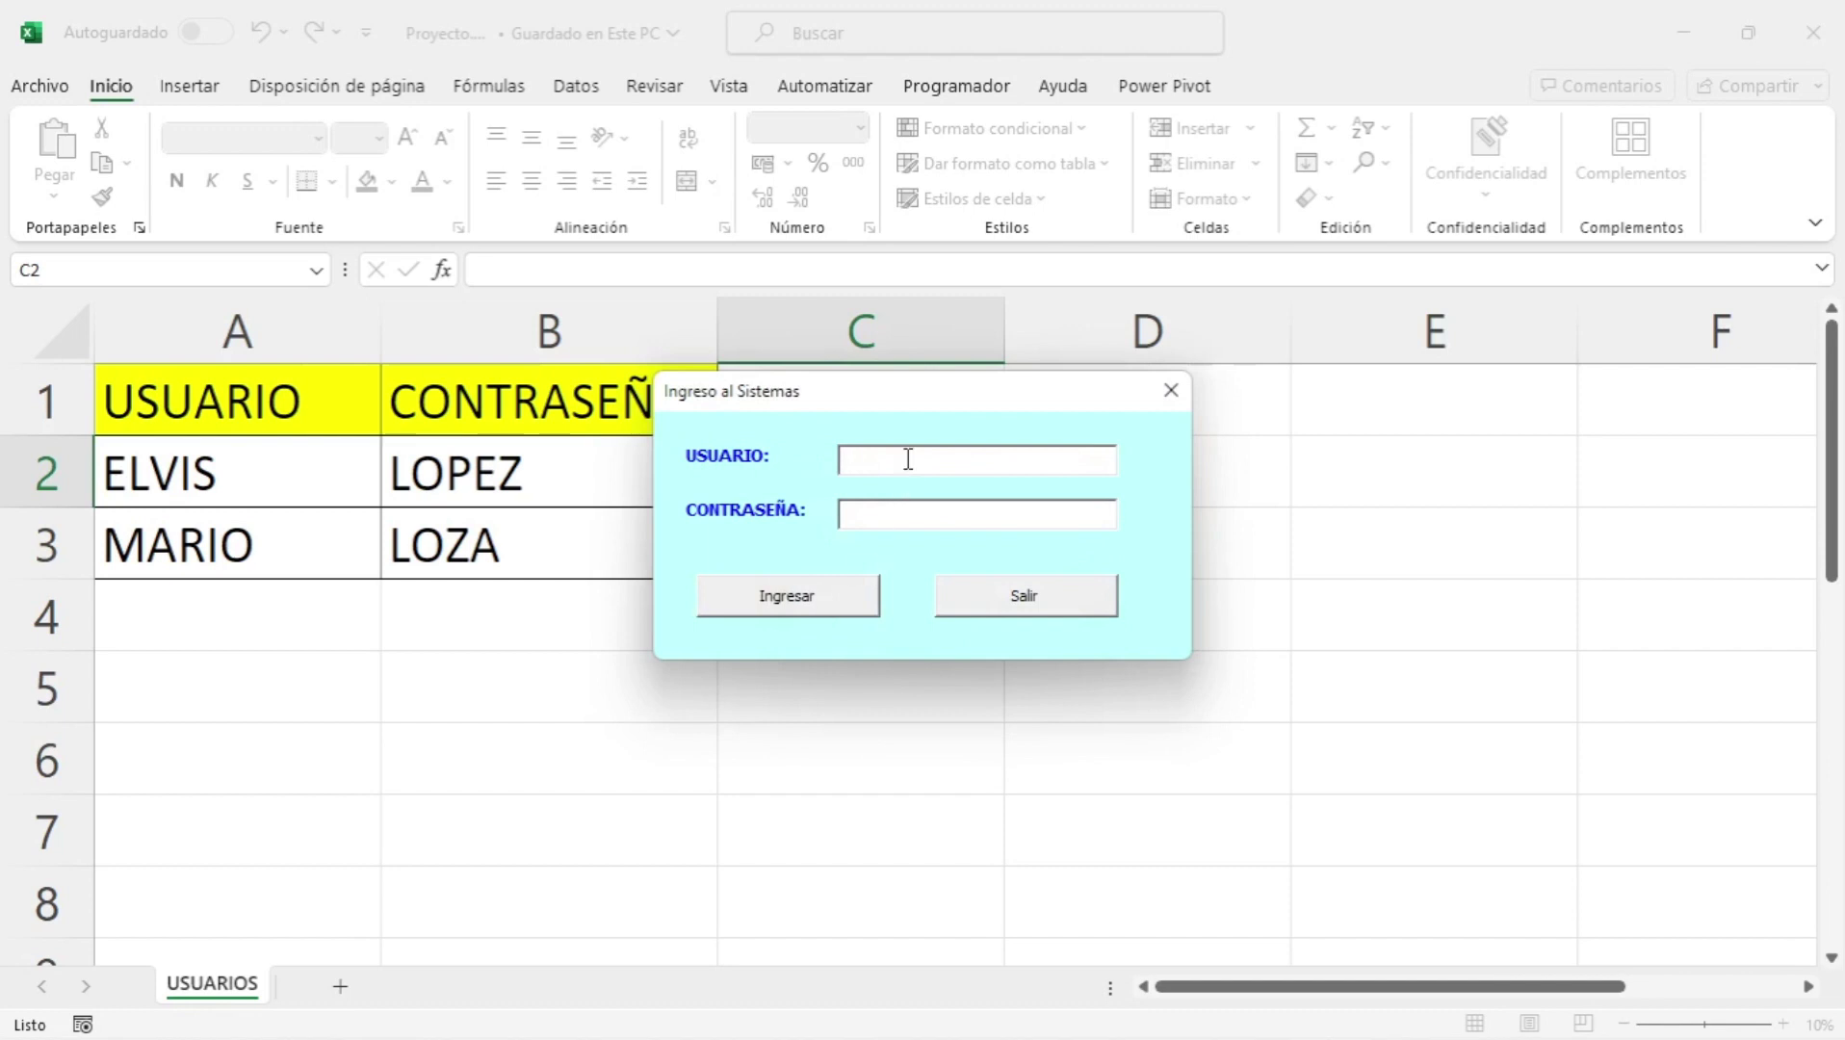
# - Log in with a valid user and password, accept the welcome, and close the student form
pyautogui.write('ELVIS')
pyautogui.click(881, 515)
pyautogui.write('LOP')
pyautogui.click(811, 599)
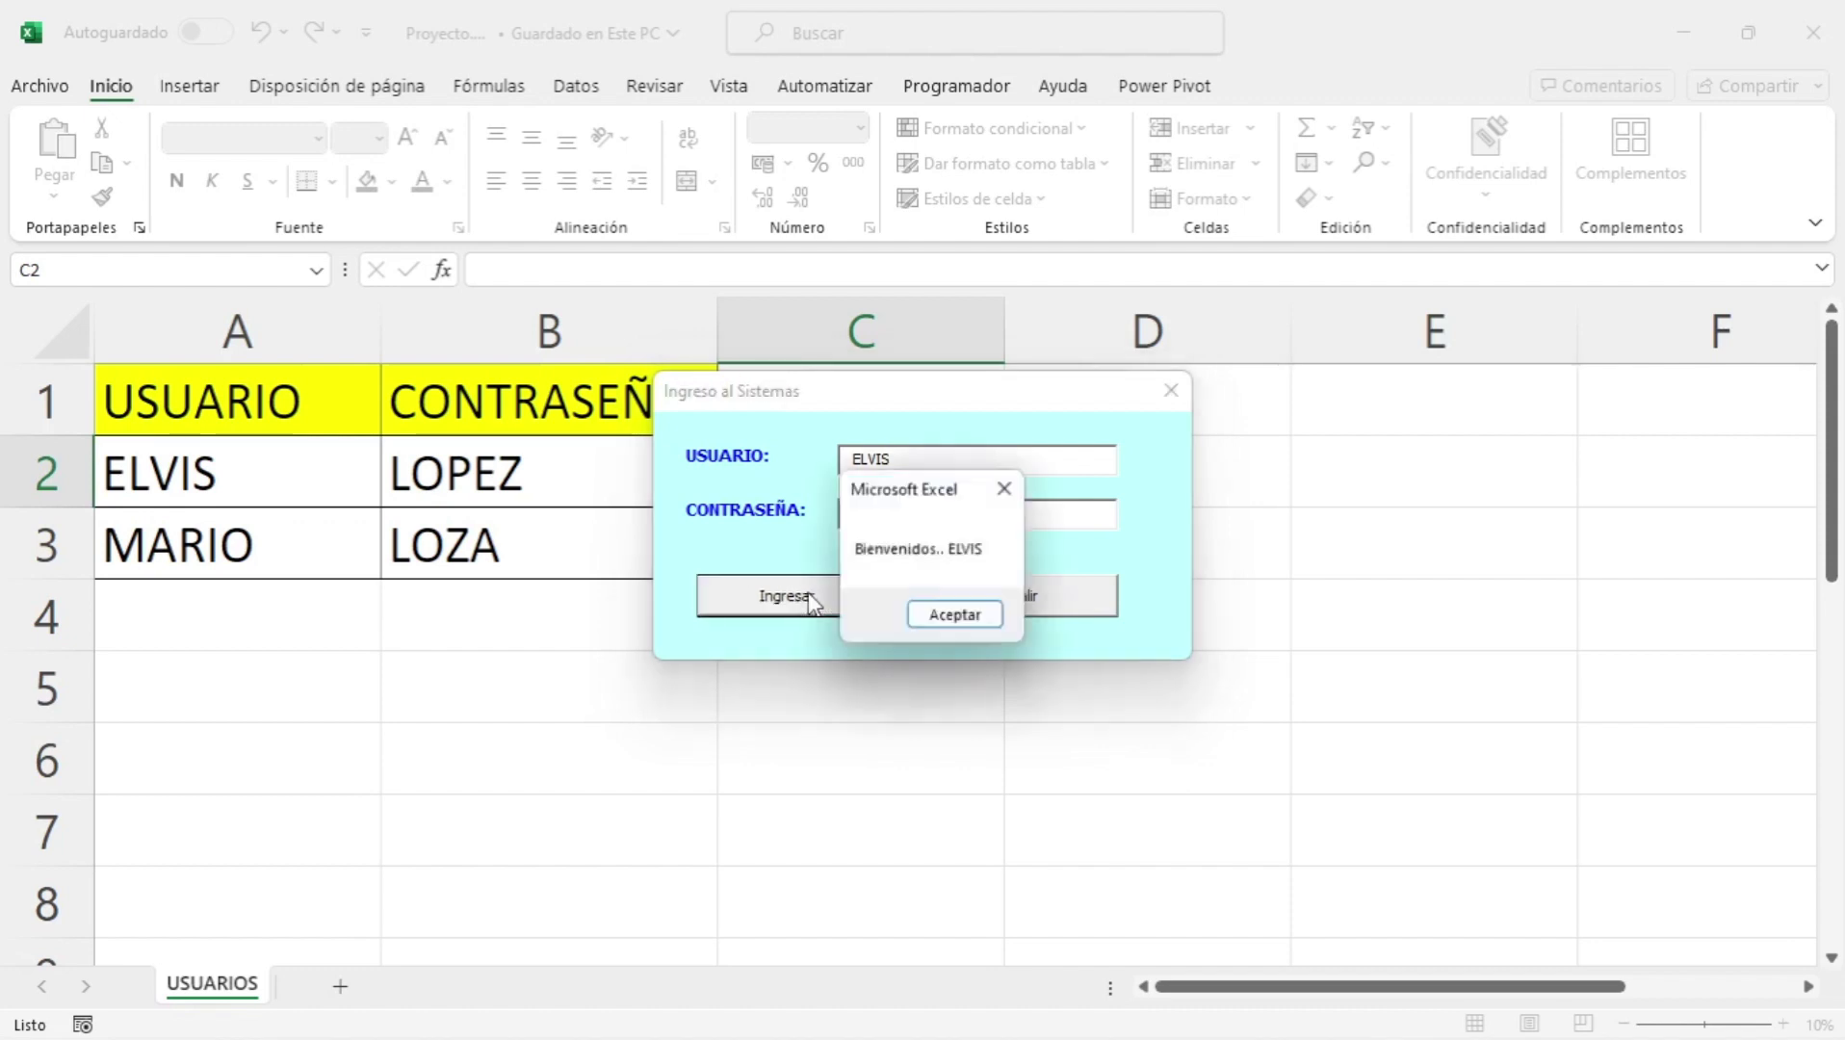
pyautogui.click(951, 621)
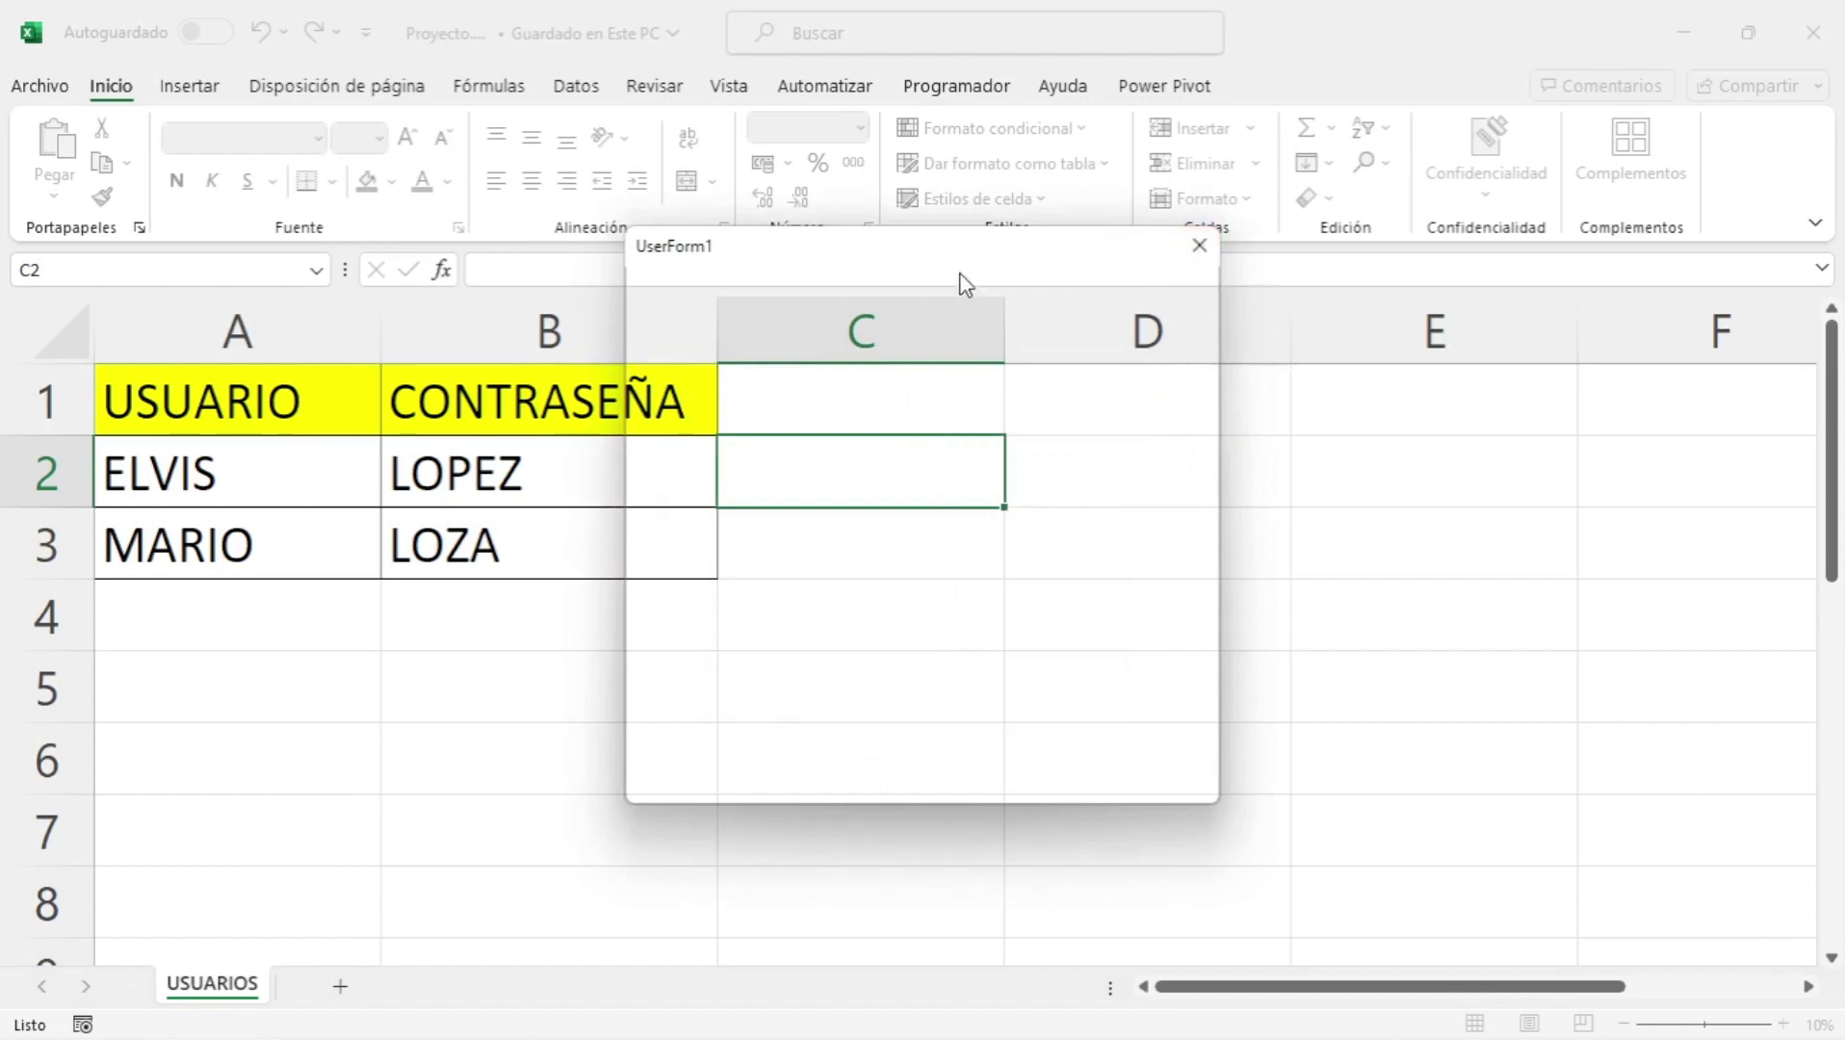
pyautogui.moveTo(960, 280); pyautogui.dragTo(884, 188)
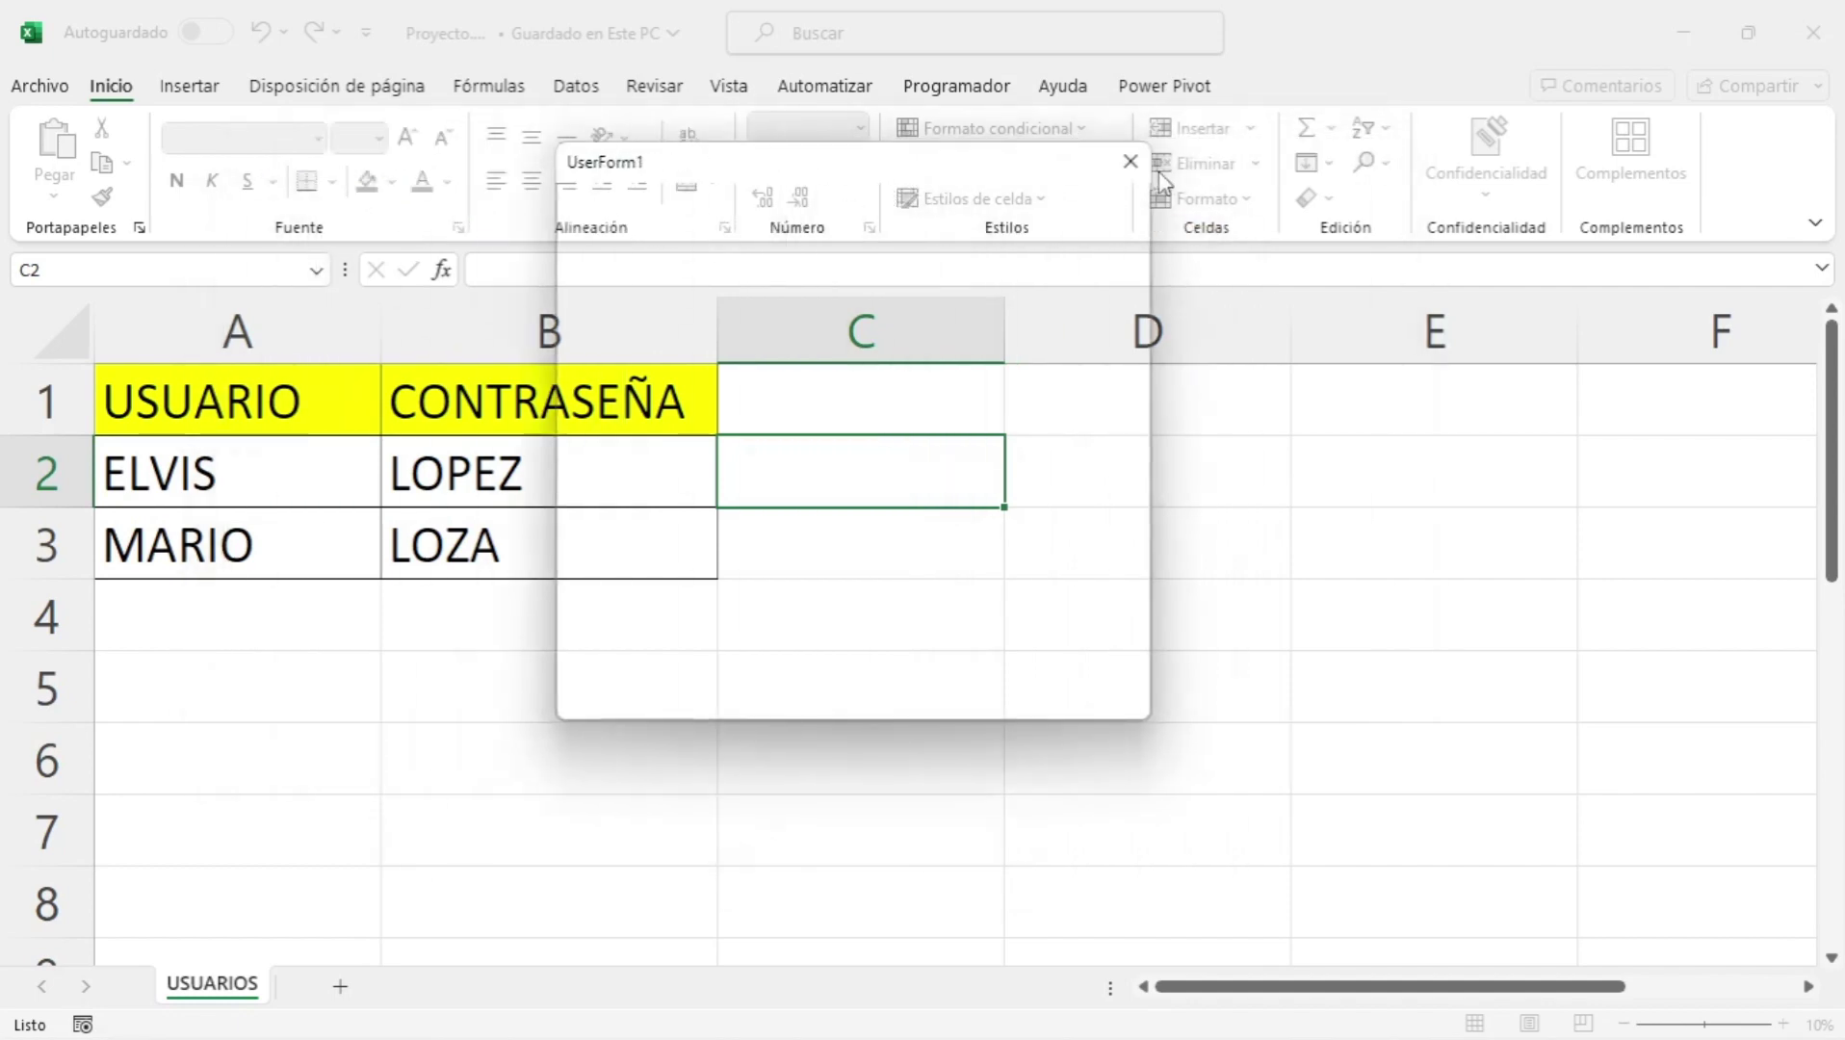
pyautogui.click(1130, 160)
pyautogui.click(1124, 481)
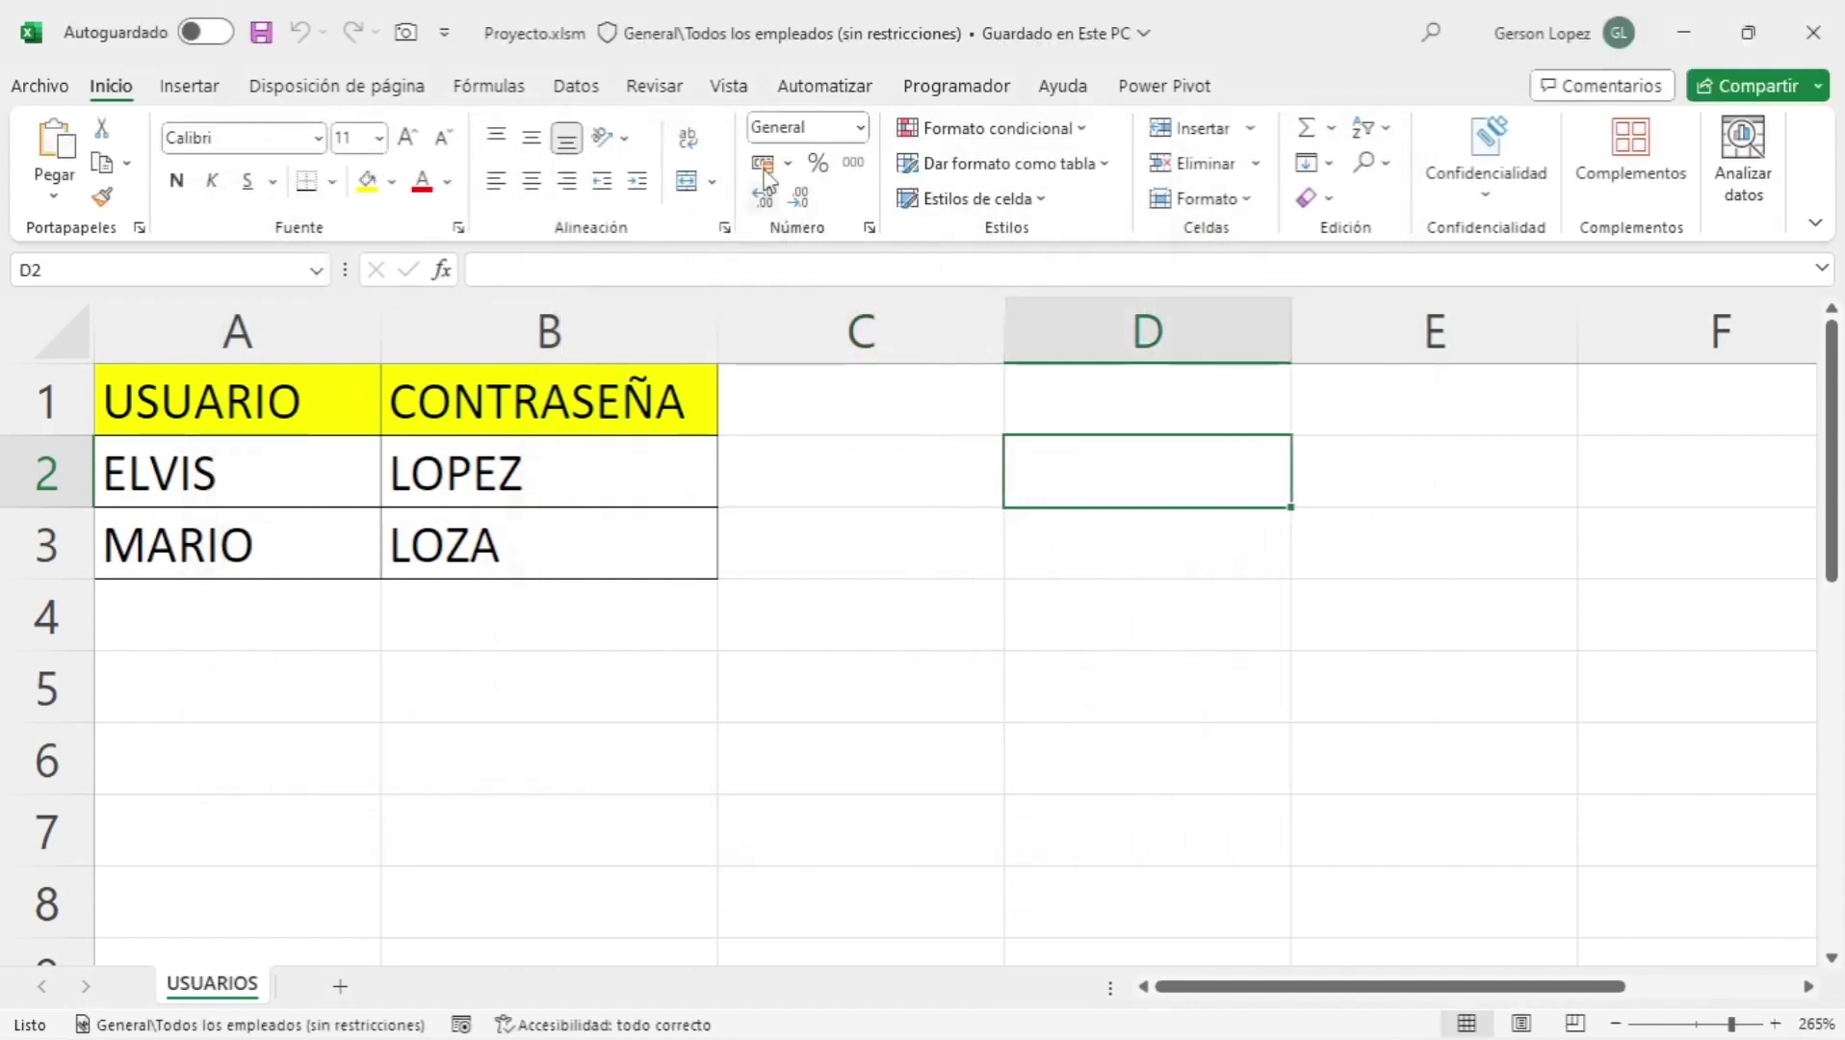
# - Open the VBA editor from Programador, open FrmLogin, and run it
pyautogui.click(956, 85)
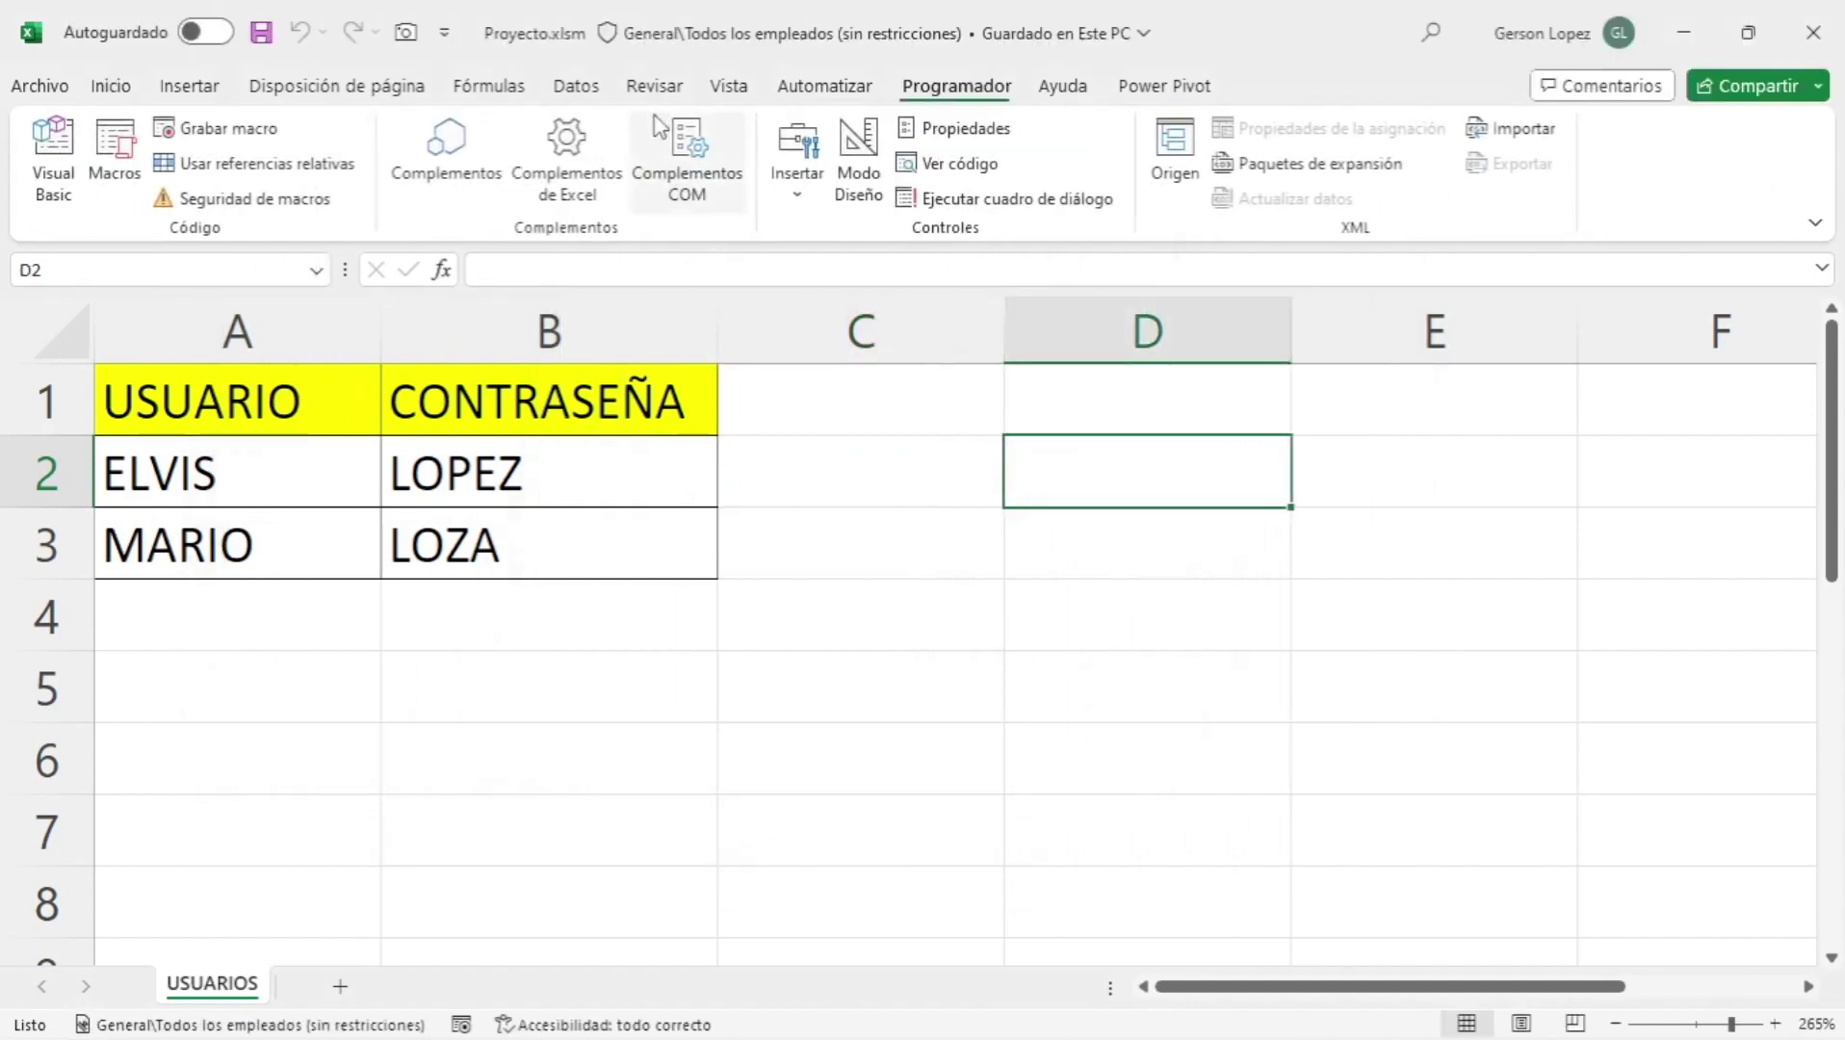
pyautogui.click(72, 191)
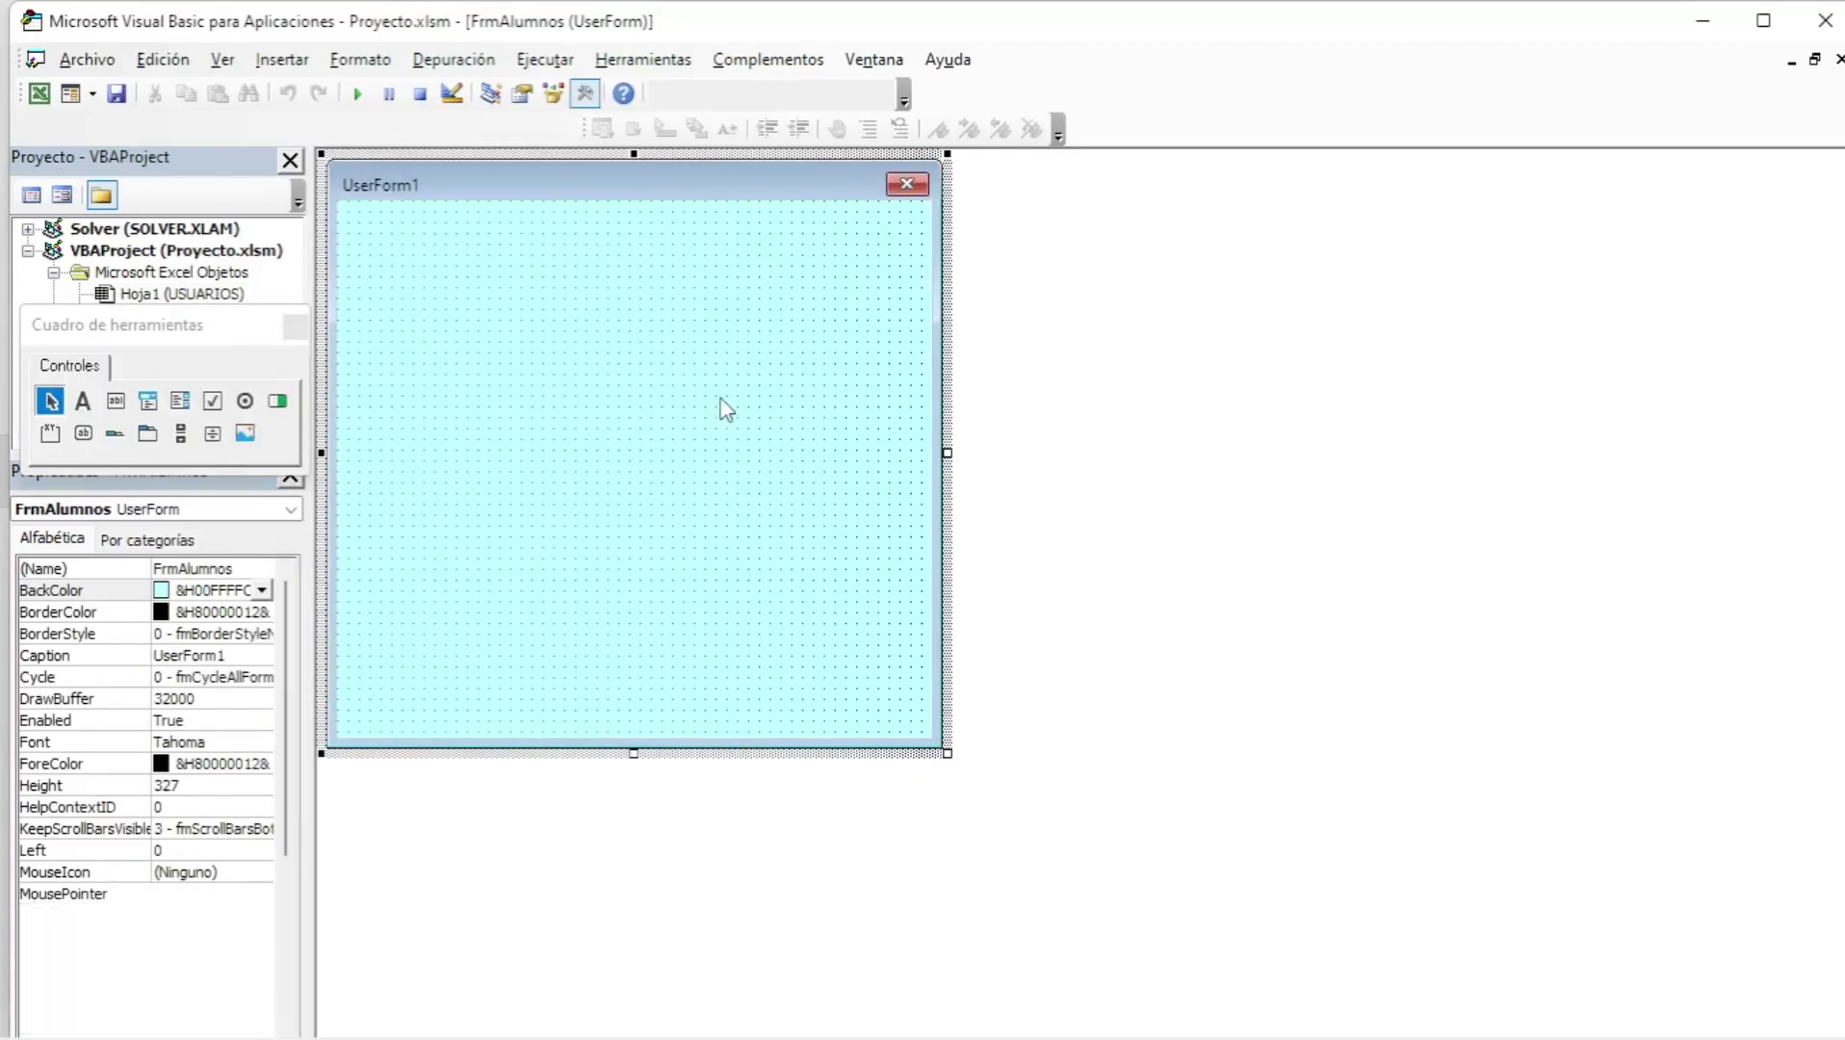
pyautogui.click(142, 381)
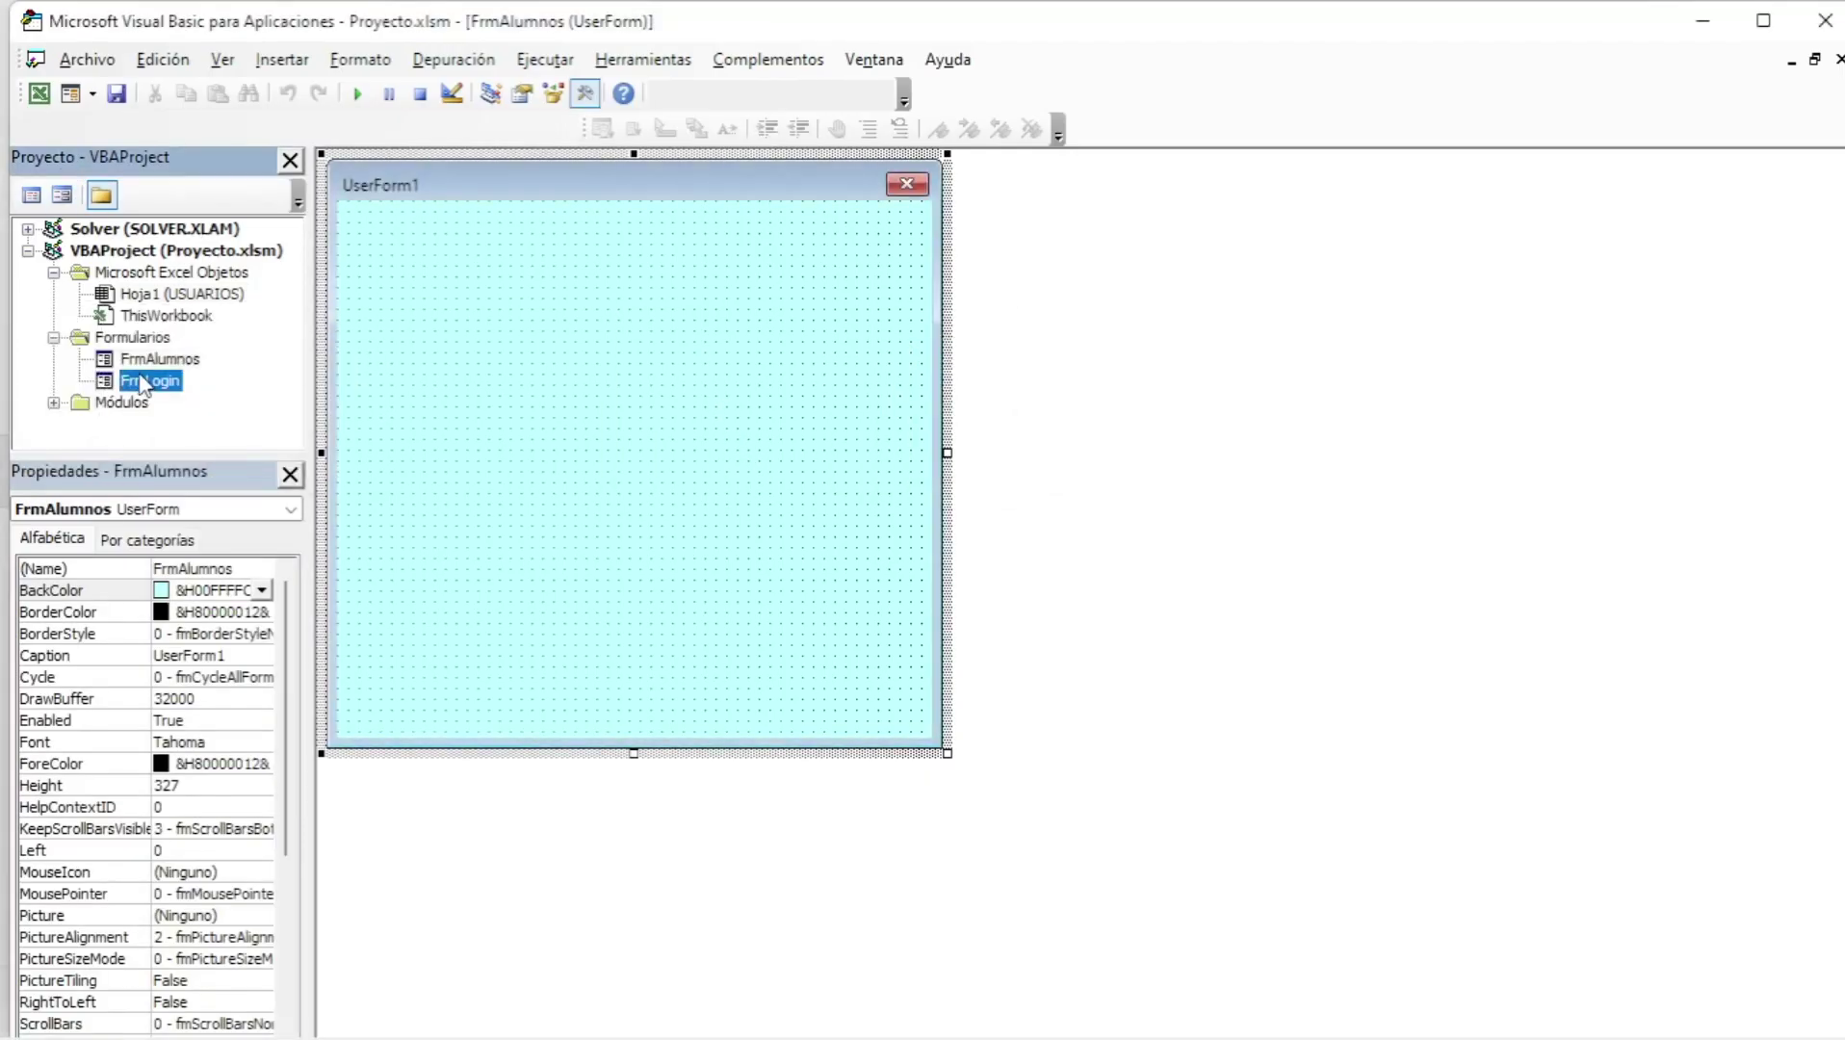
pyautogui.doubleClick(142, 382)
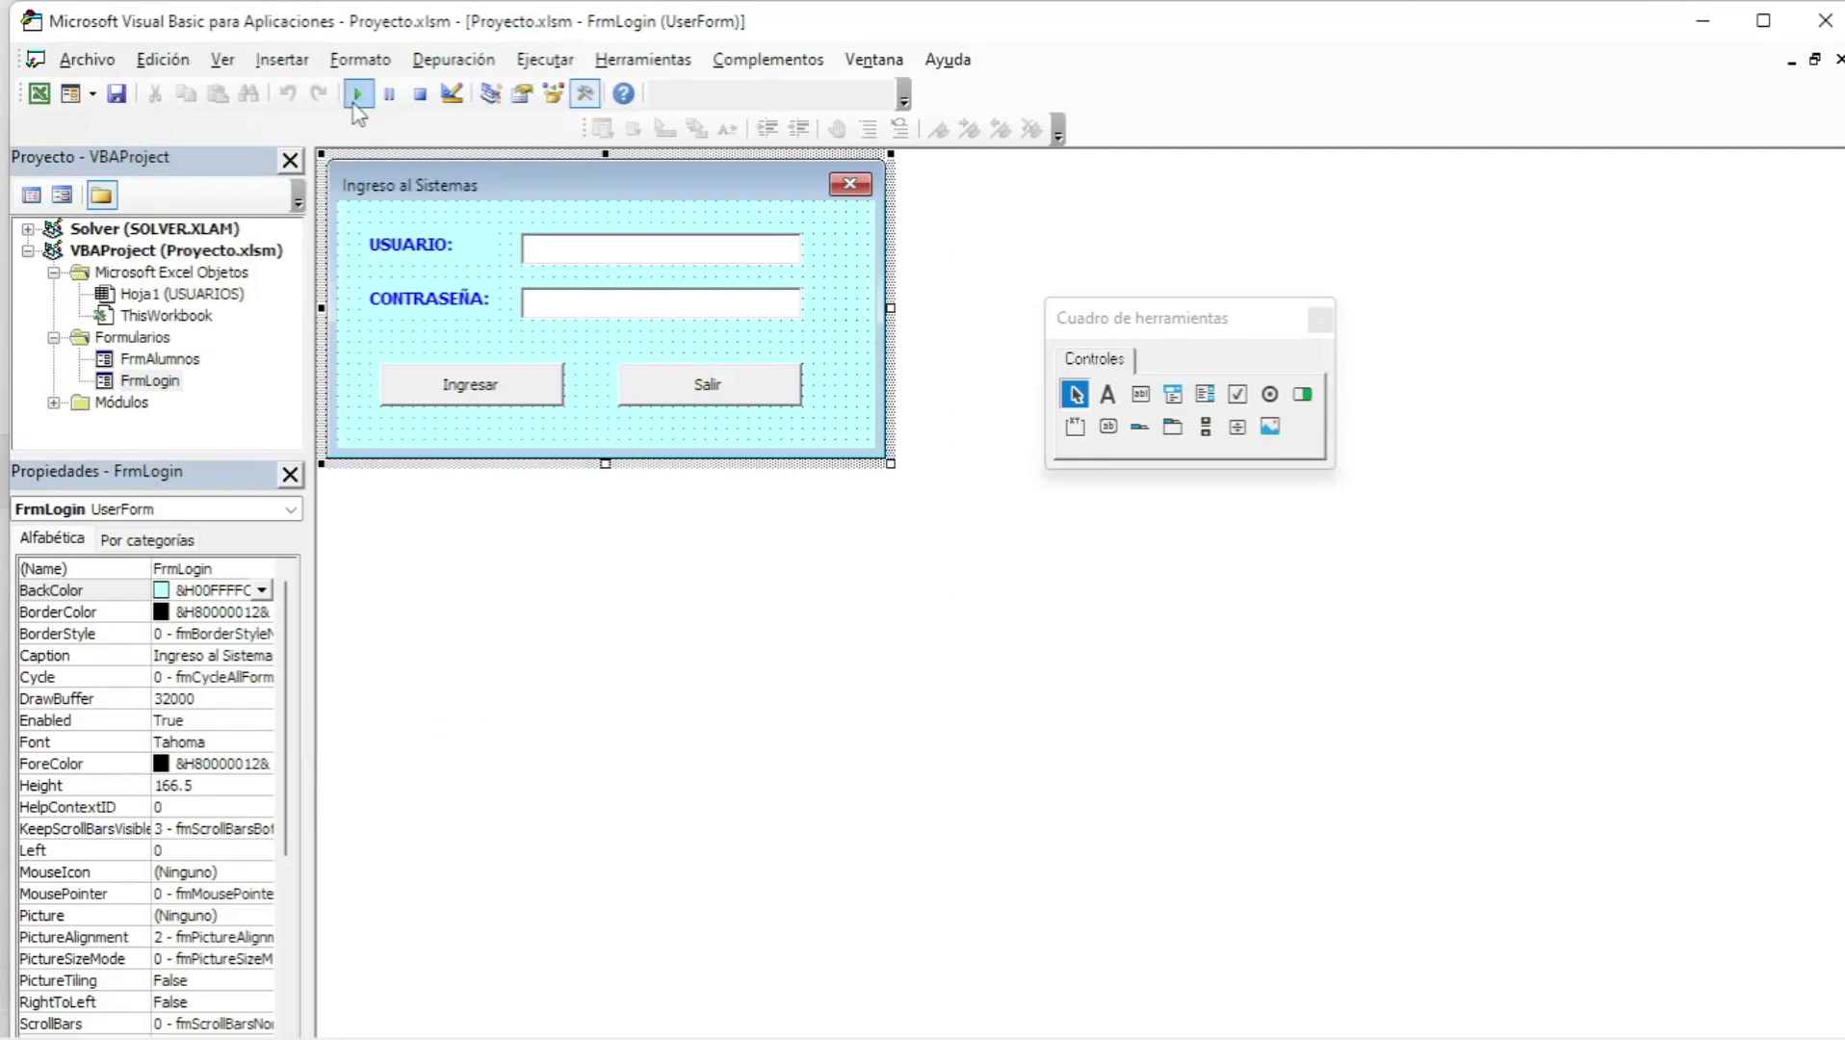
pyautogui.click(356, 96)
# - Log in with the user's credentials, accept the welcome, and close the student form
pyautogui.write('ELVIS')
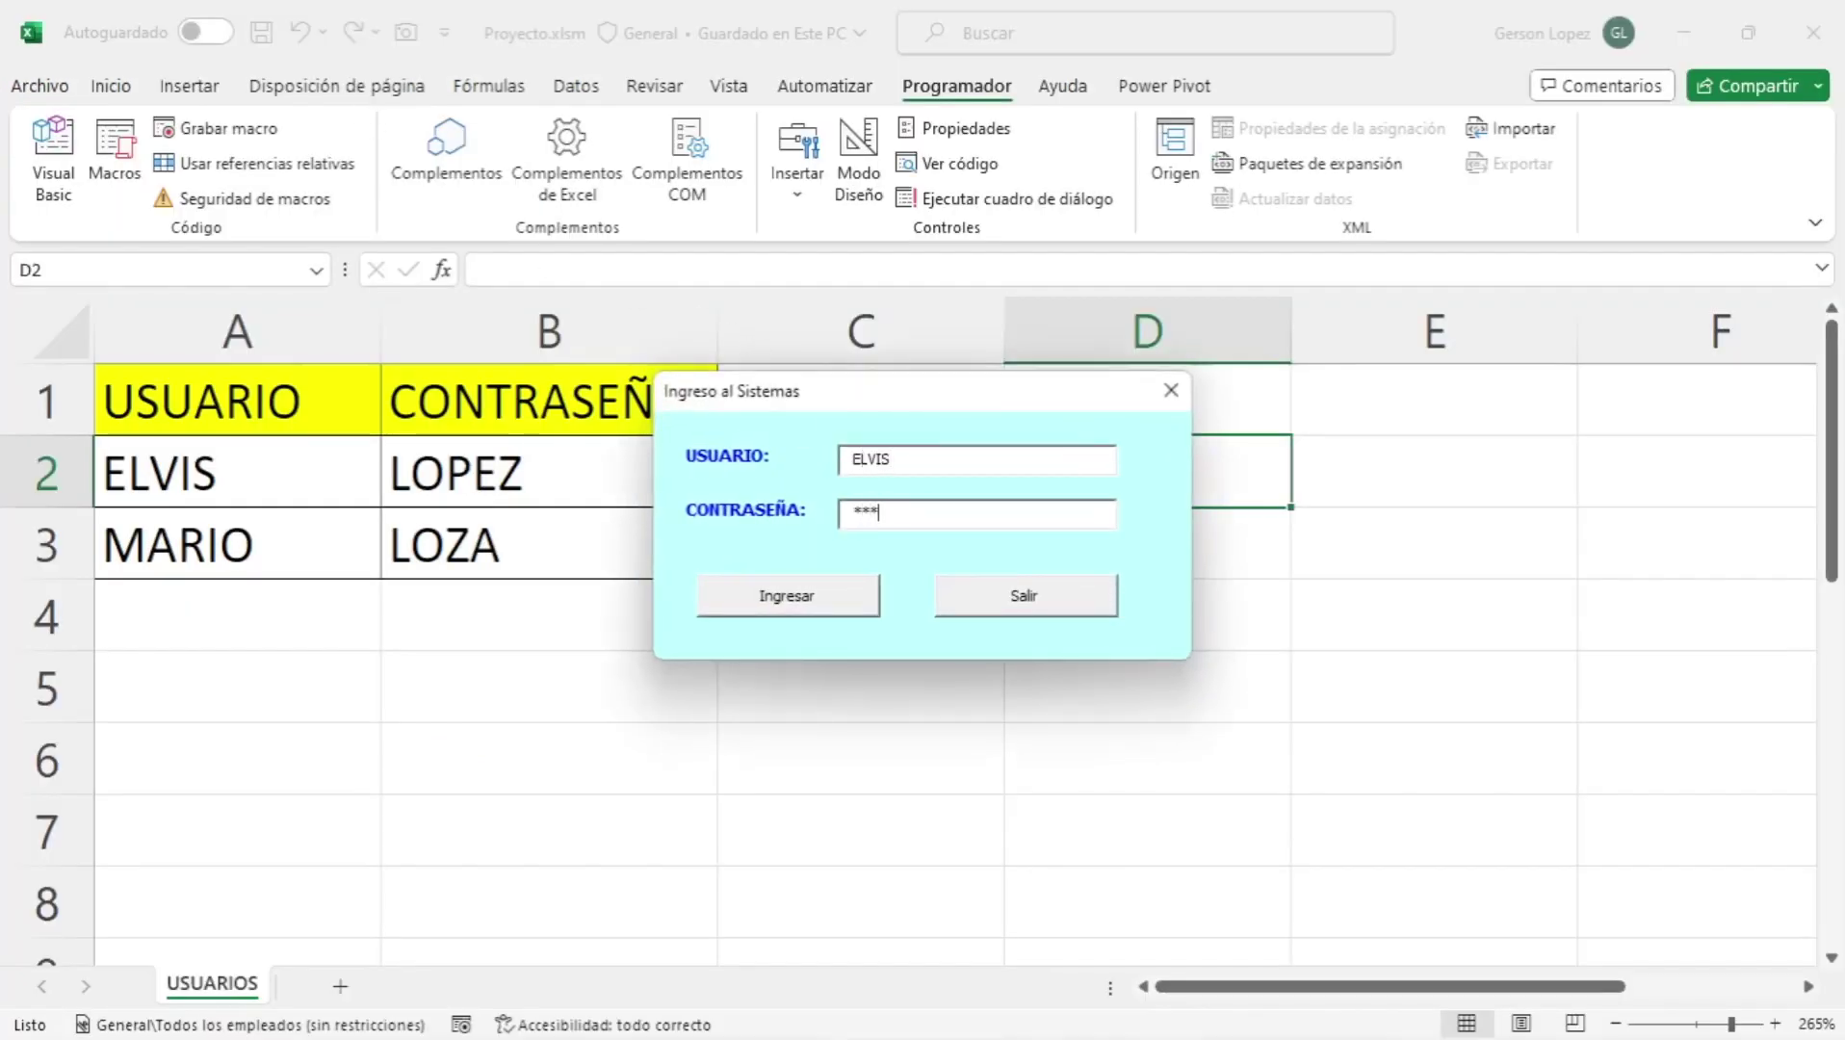
pyautogui.write('EZ')
pyautogui.click(833, 597)
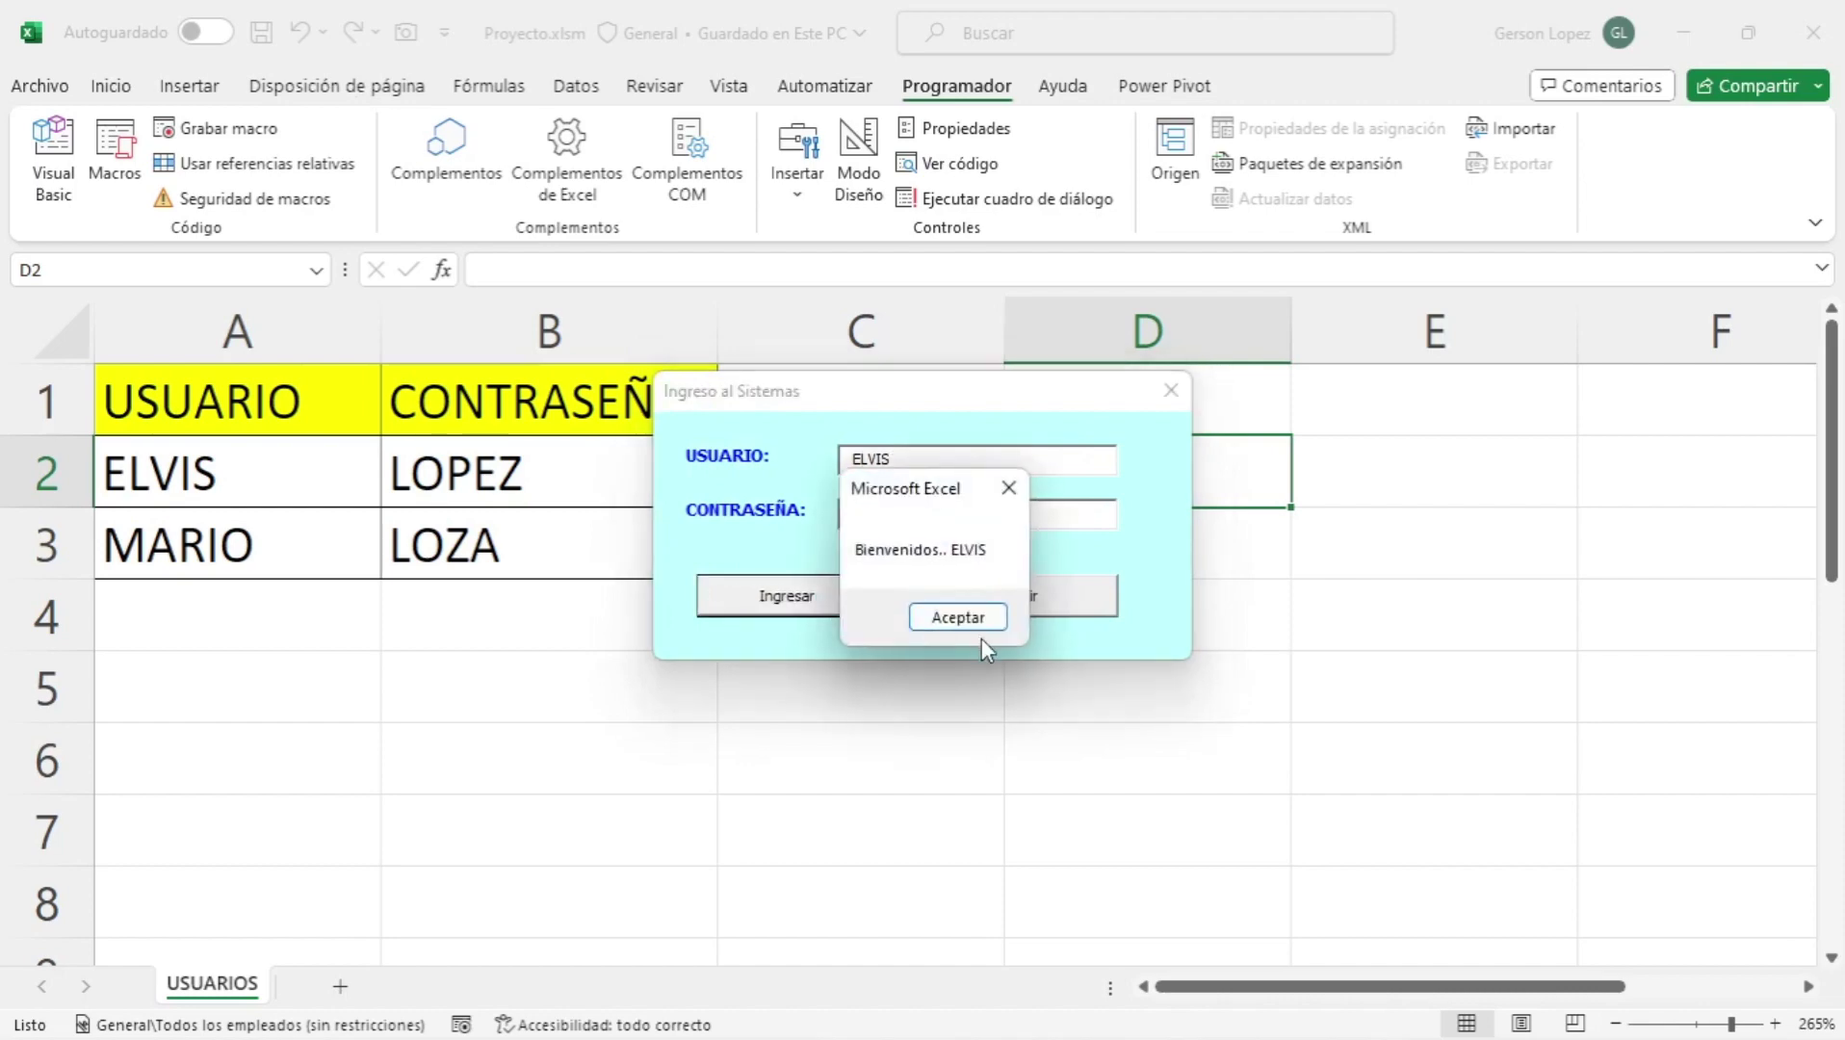
pyautogui.click(981, 636)
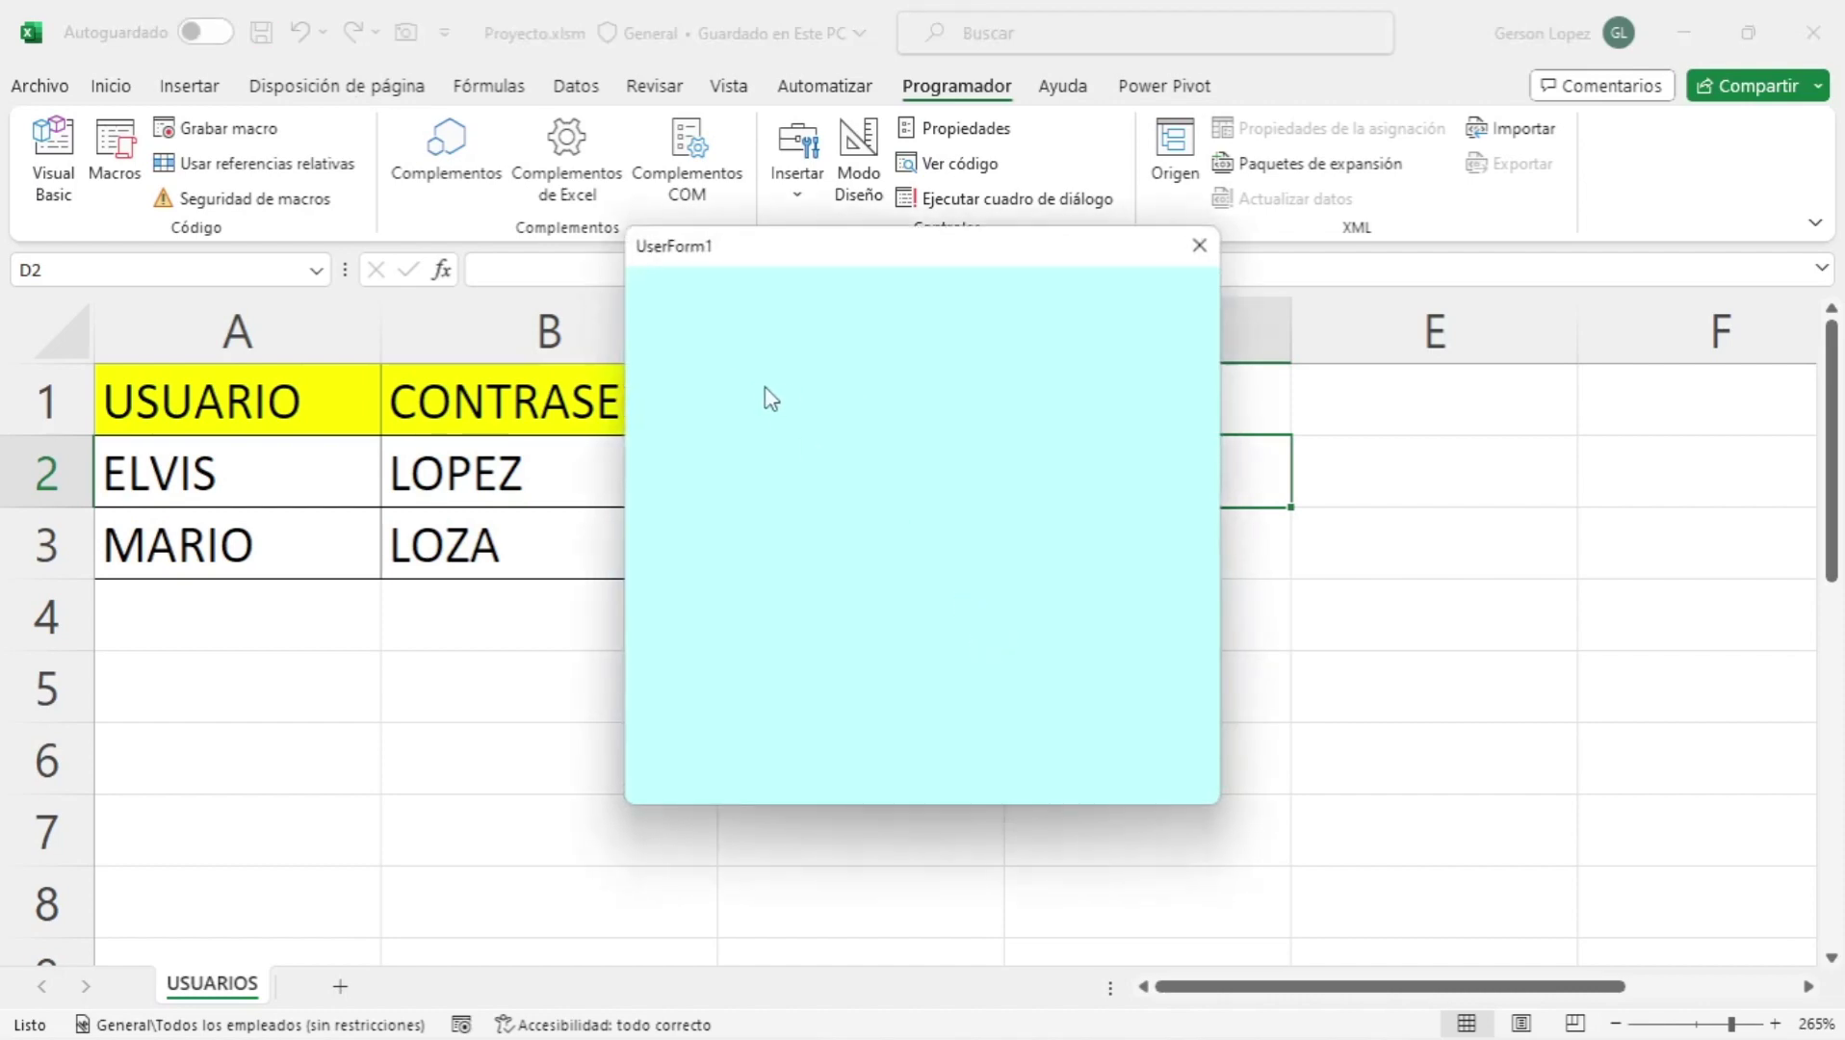
pyautogui.click(1199, 246)
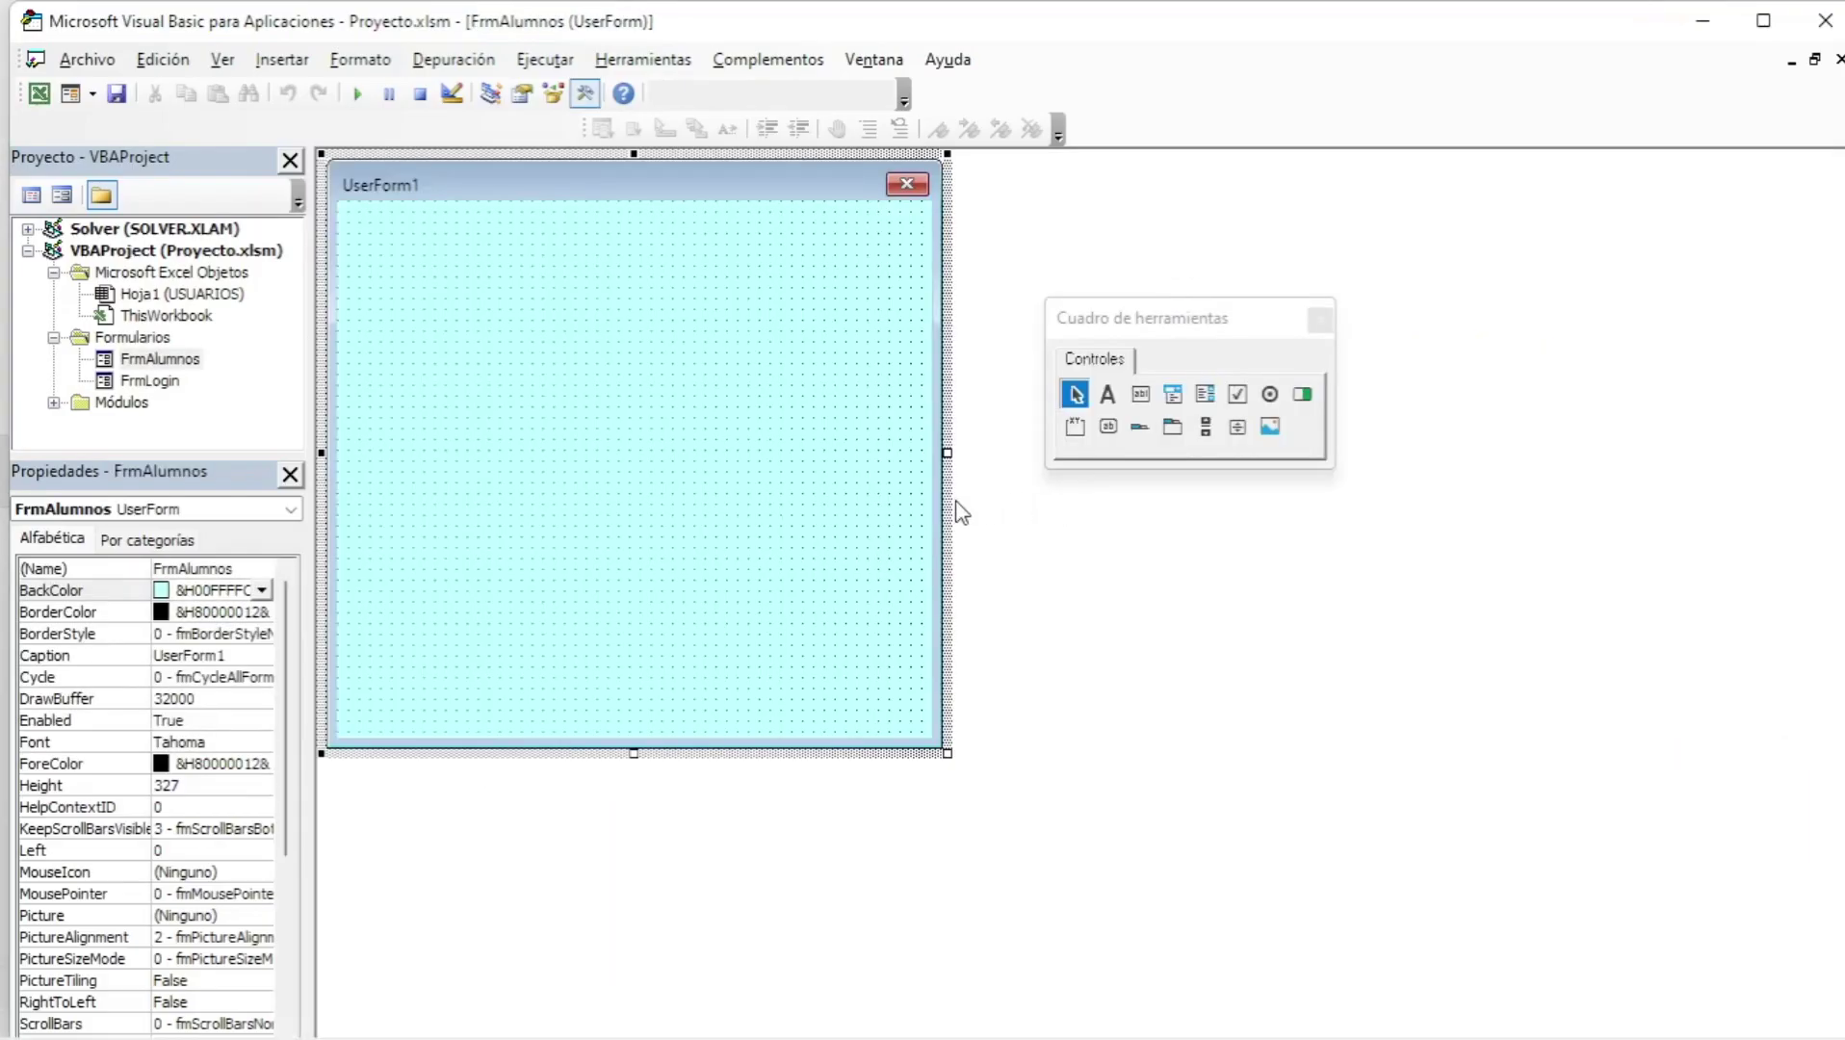
# - Test FrmLogin by signing in with the second user's credentials, then reopen the FrmLogin designer
pyautogui.doubleClick(149, 382)
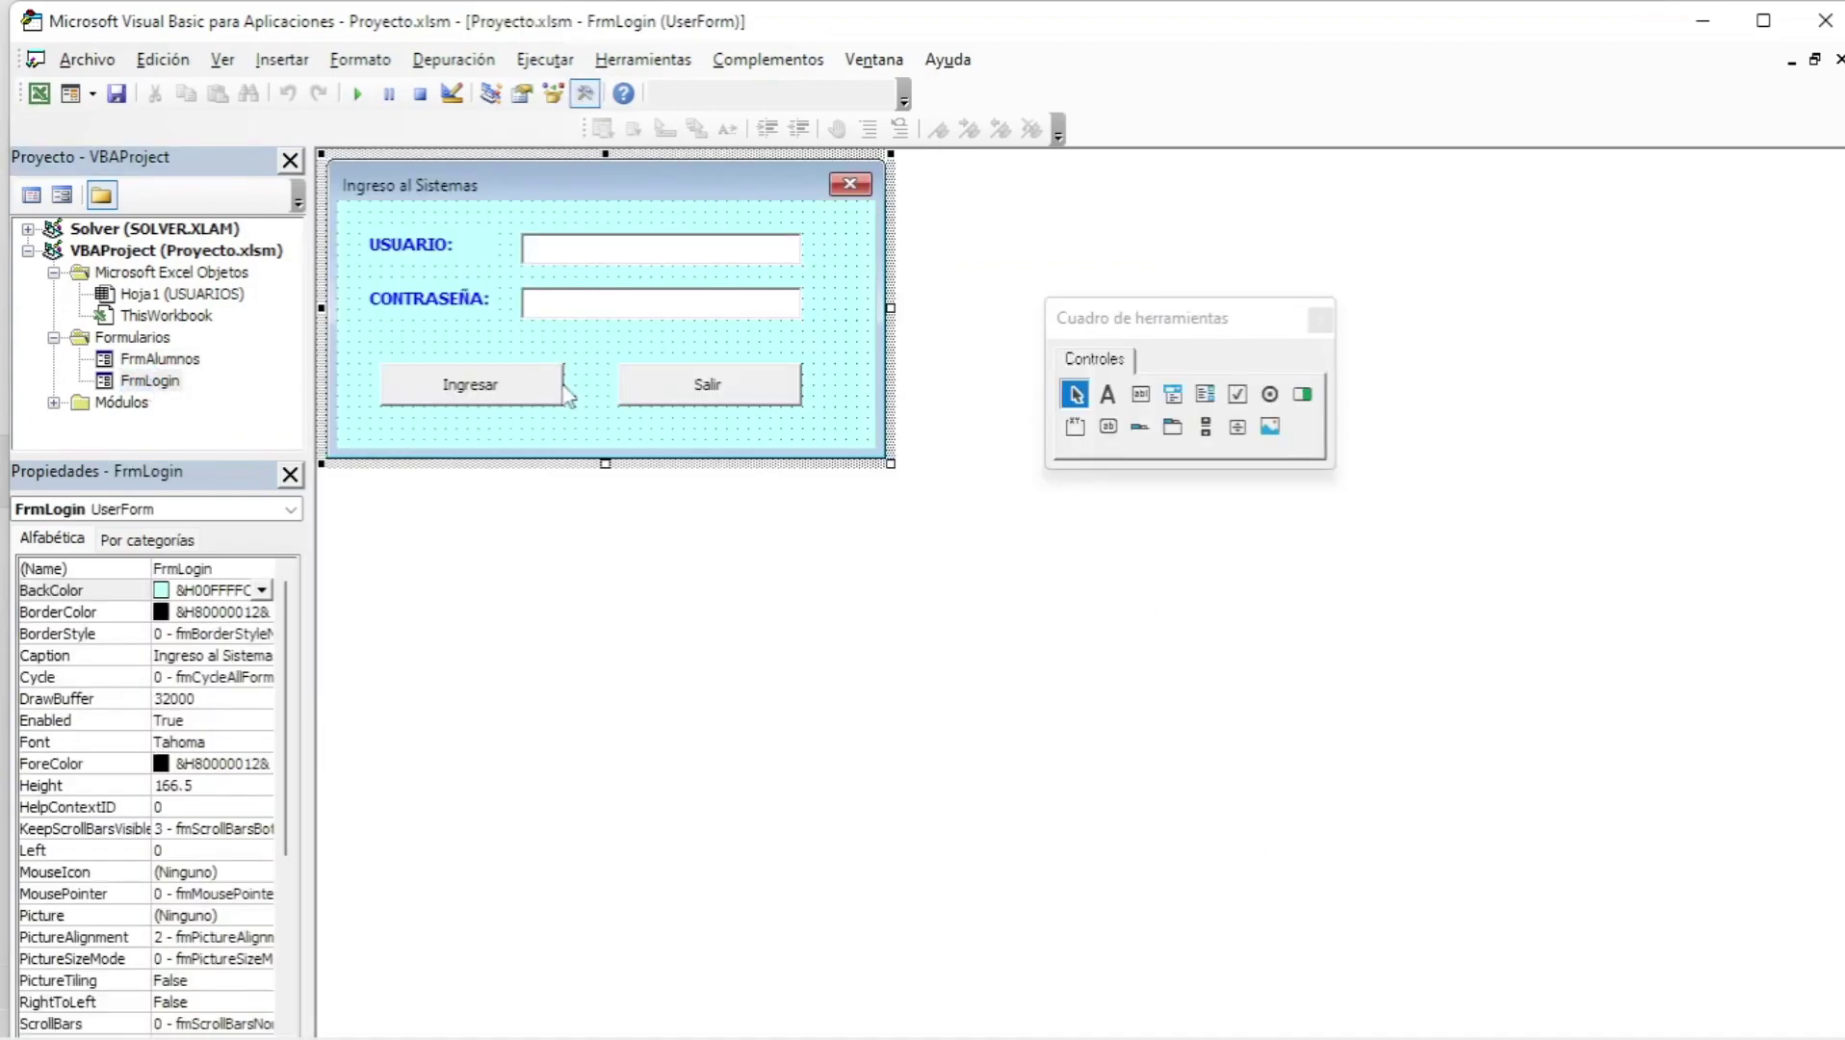
pyautogui.click(357, 93)
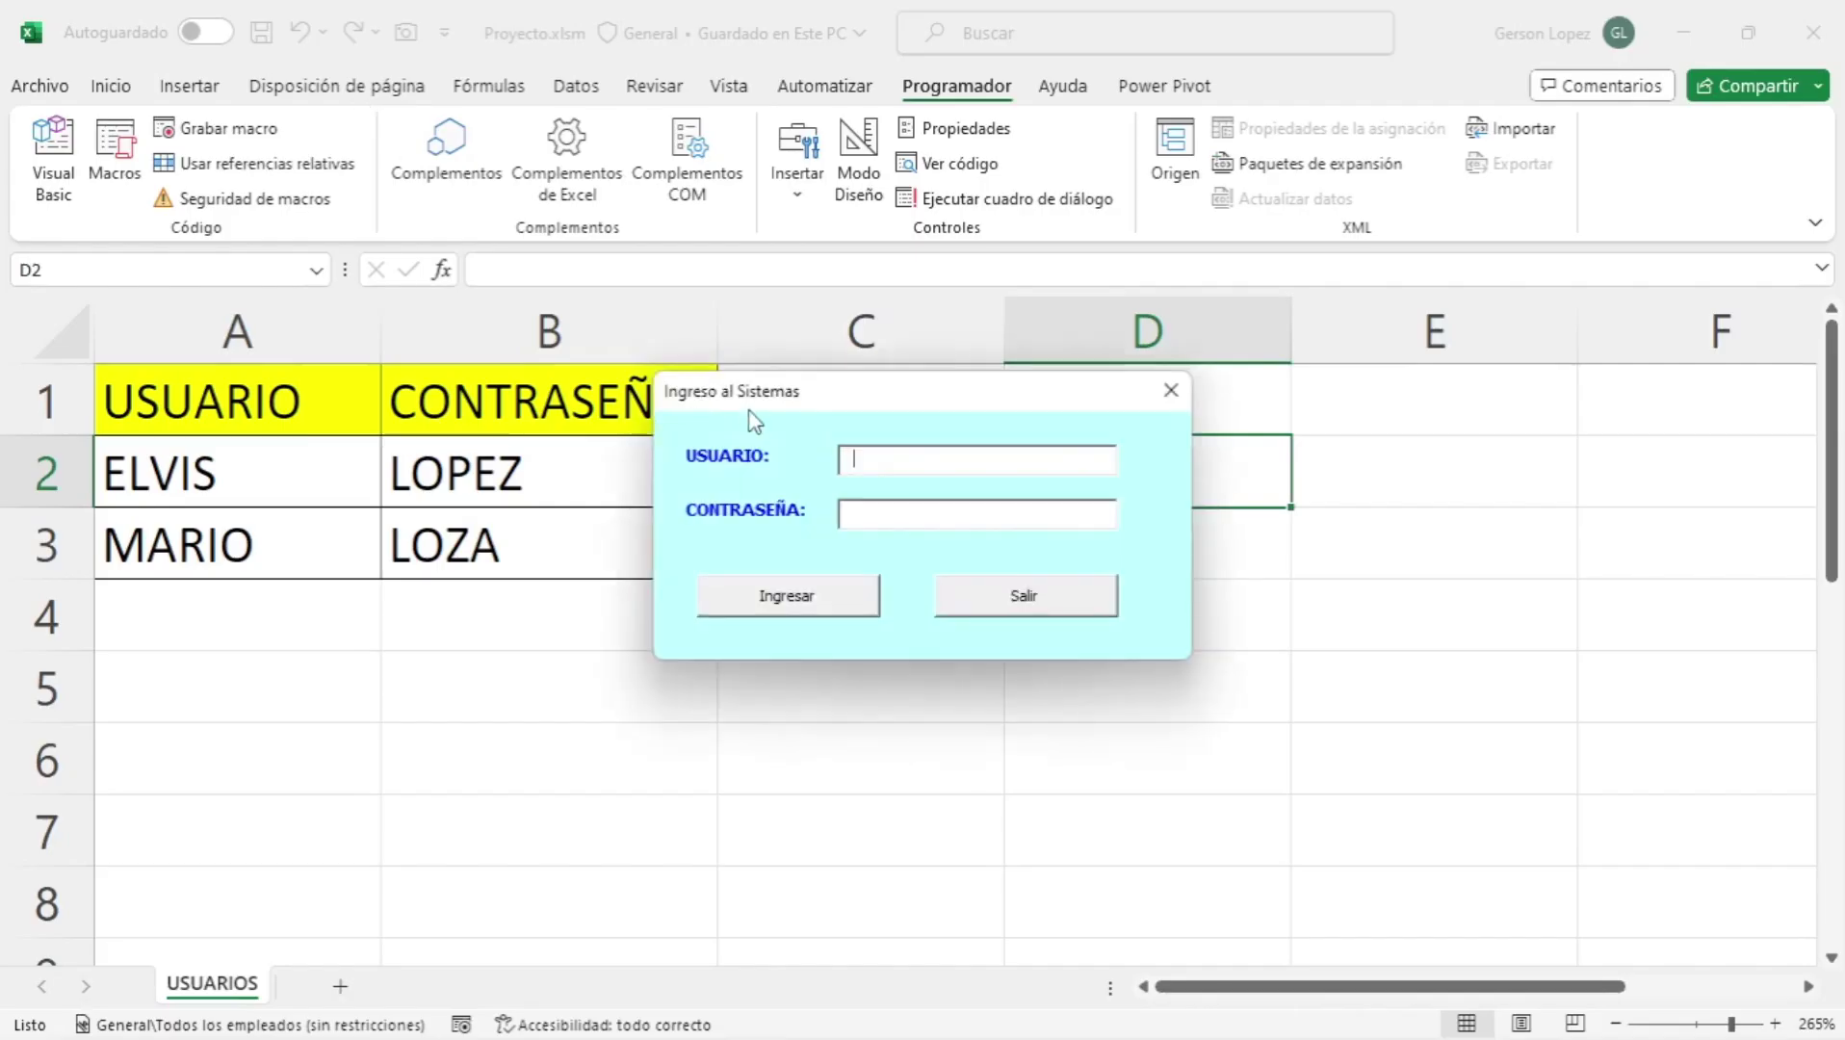
pyautogui.write('M')
pyautogui.write('ARIO')
pyautogui.click(828, 599)
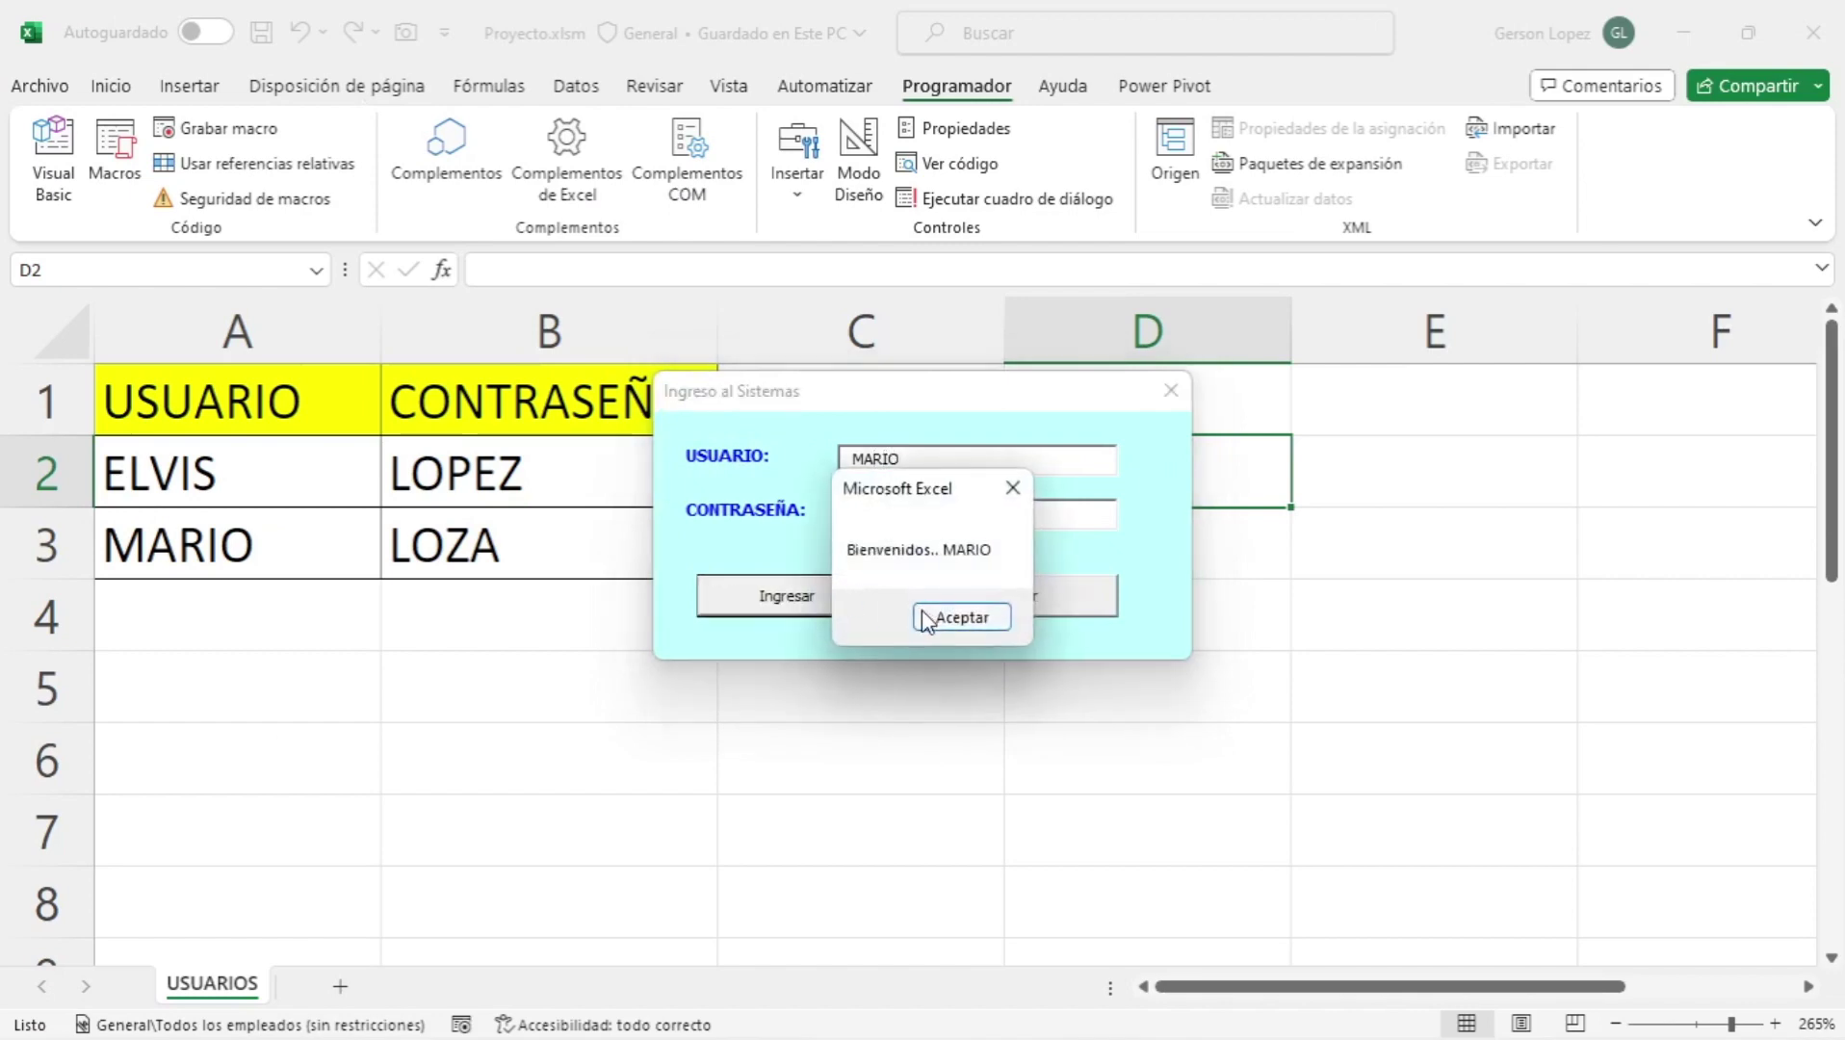
pyautogui.click(938, 621)
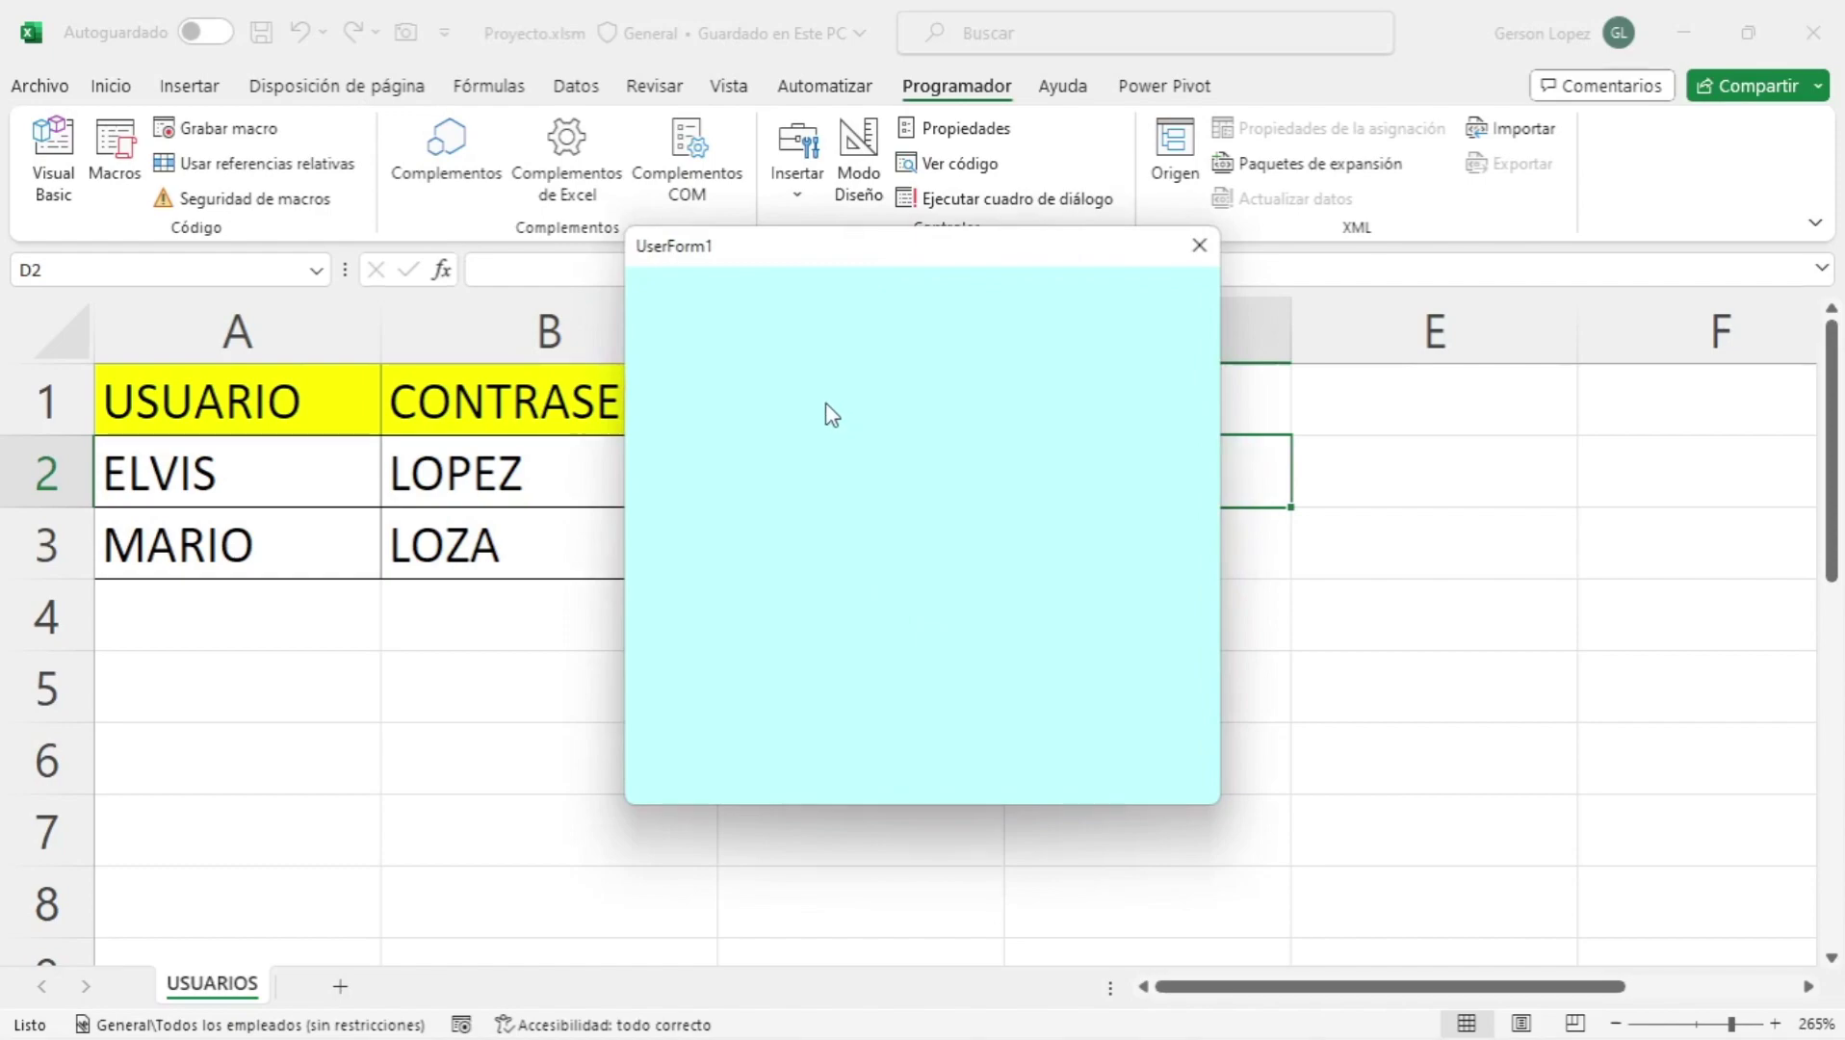
pyautogui.click(1198, 245)
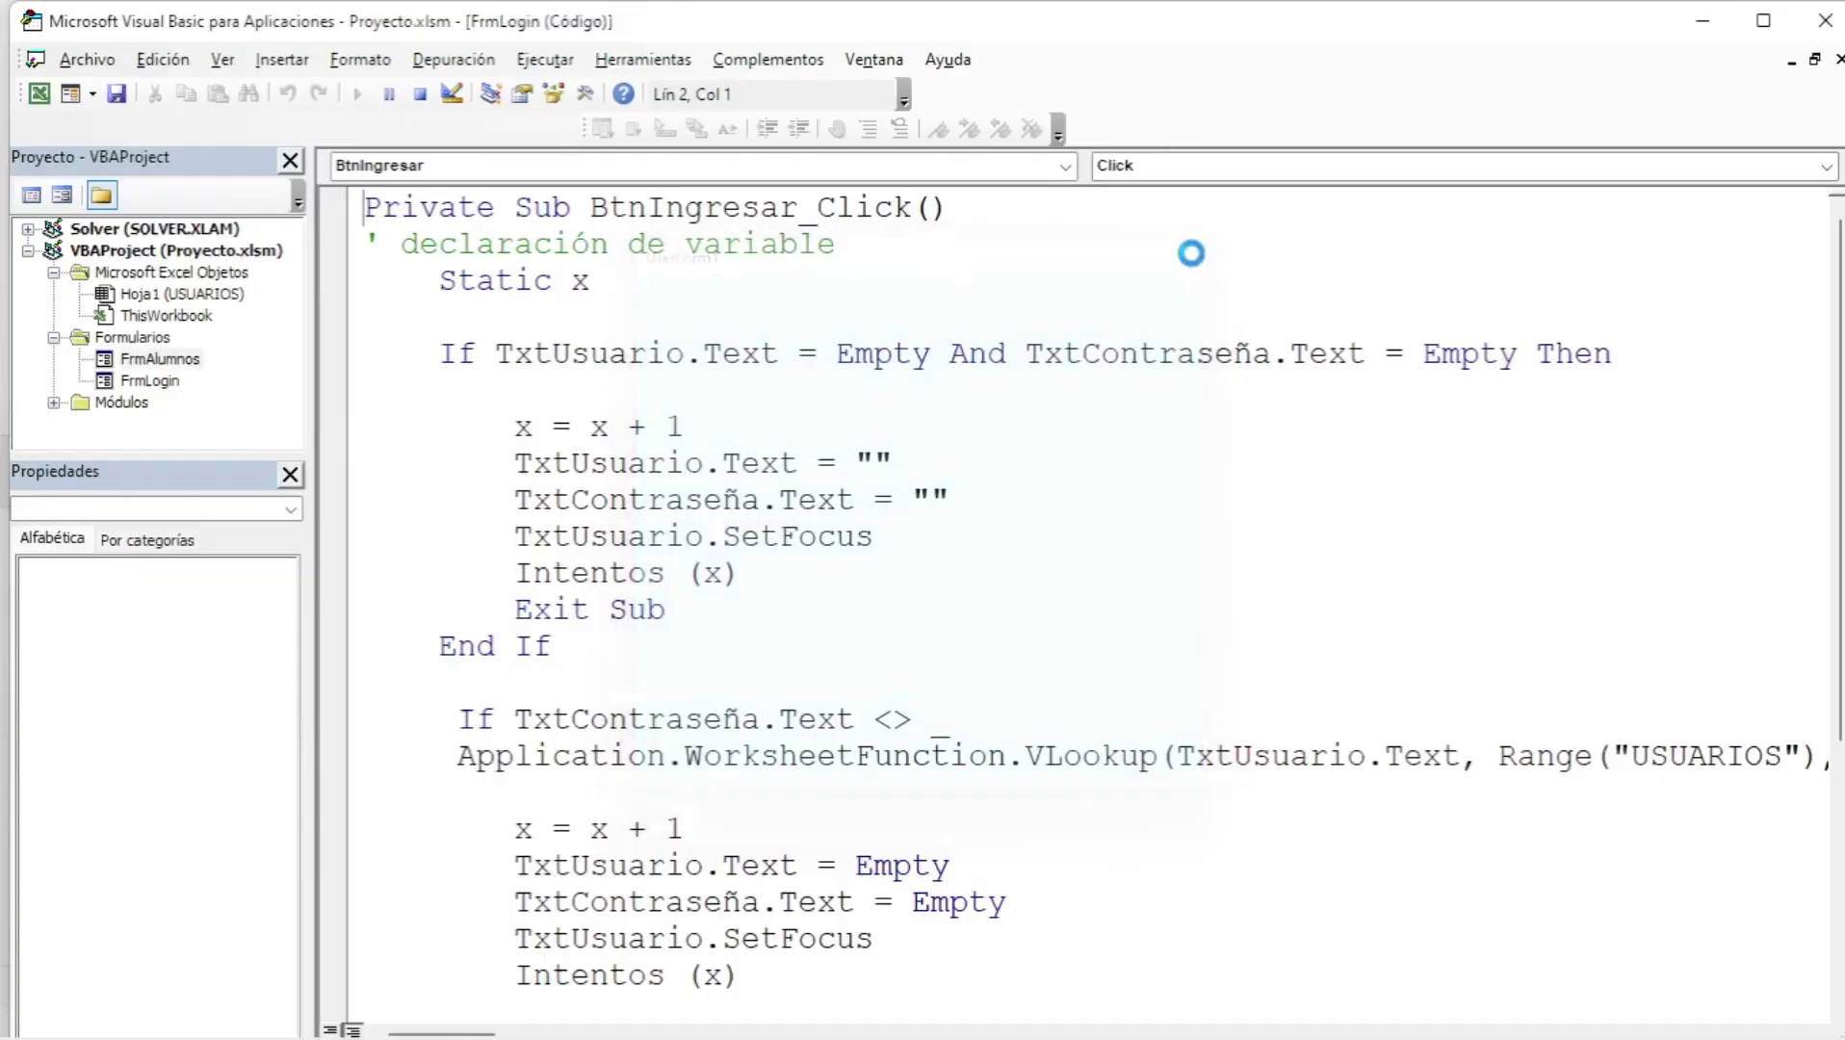
pyautogui.doubleClick(159, 381)
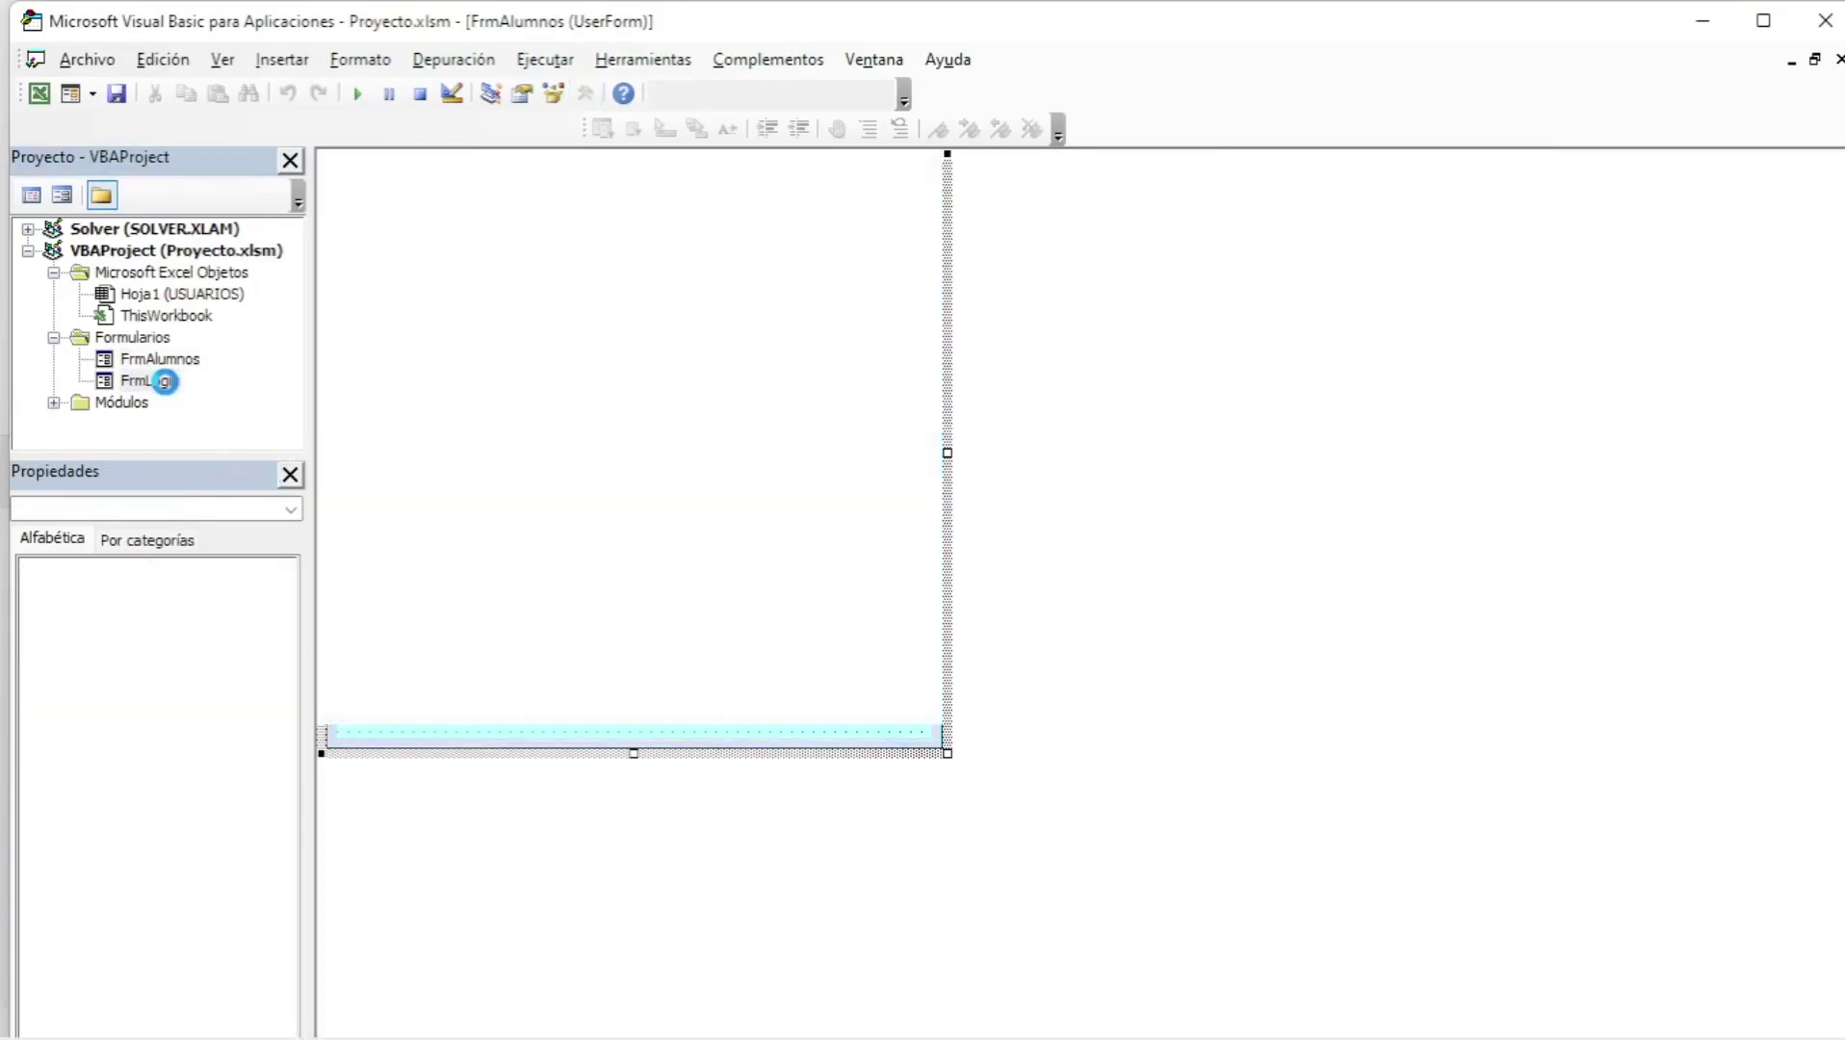